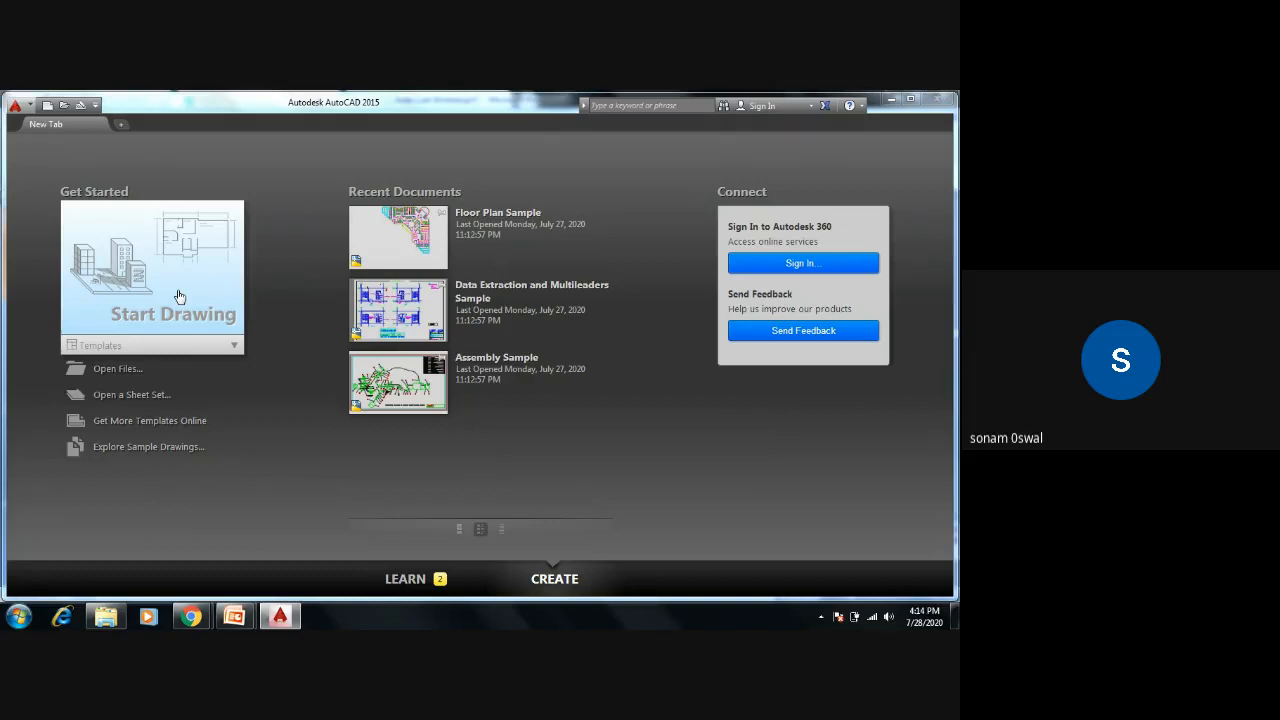
Step: Start a new blank drawing
left_click(179, 297)
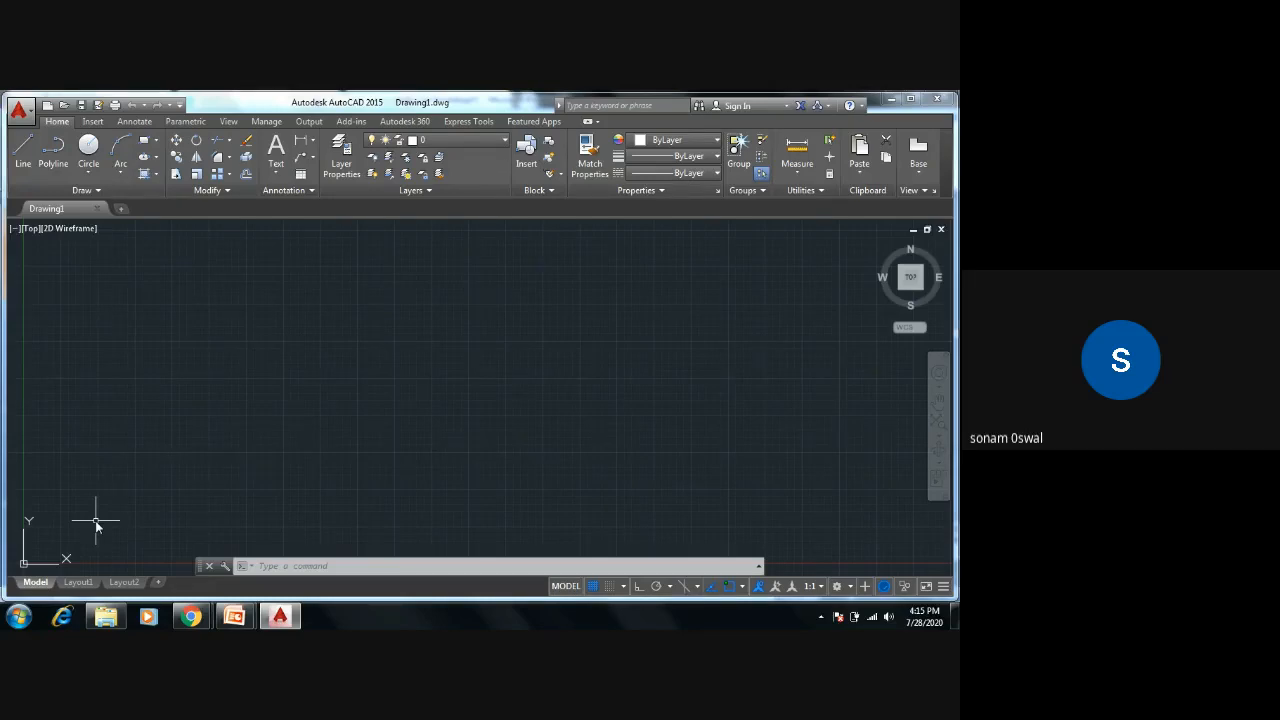
scroll(62, 533, "down", 1)
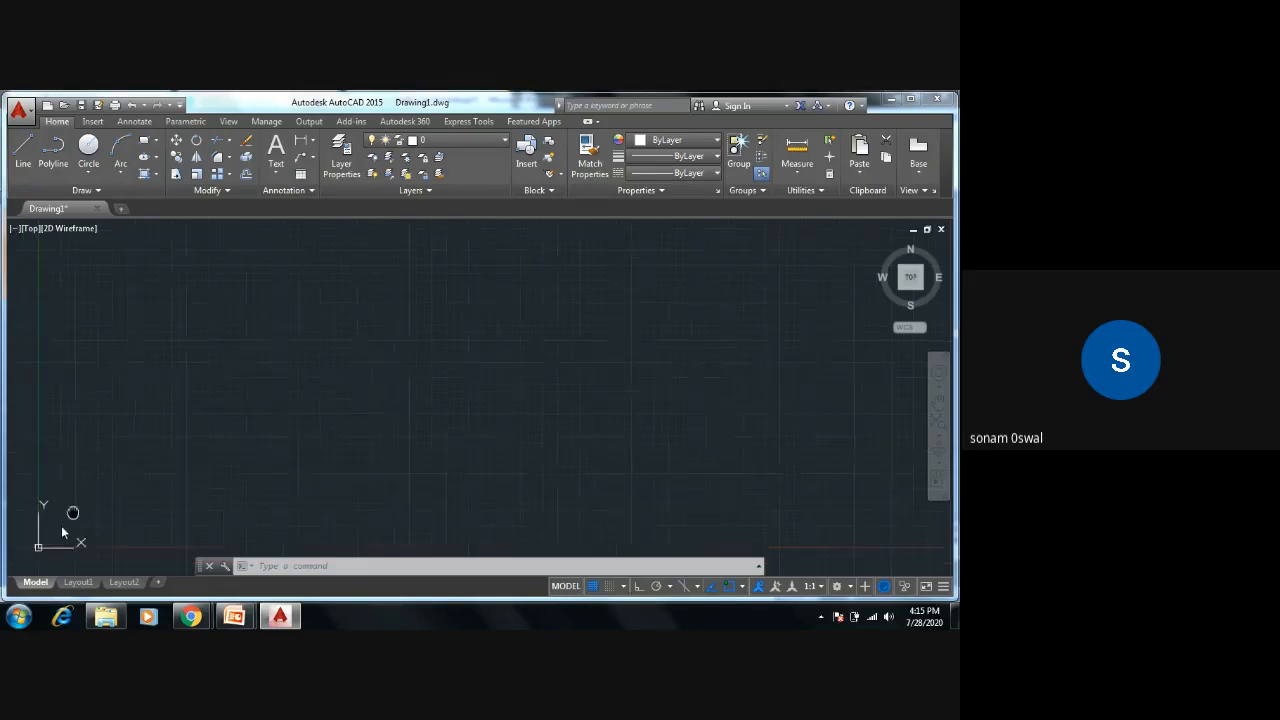
mouse_move(62, 533)
middle_mouse_down()
mouse_move(214, 417)
mouse_move(609, 340)
mouse_move(91, 511)
mouse_move(449, 360)
mouse_move(548, 333)
mouse_move(52, 532)
middle_mouse_up()
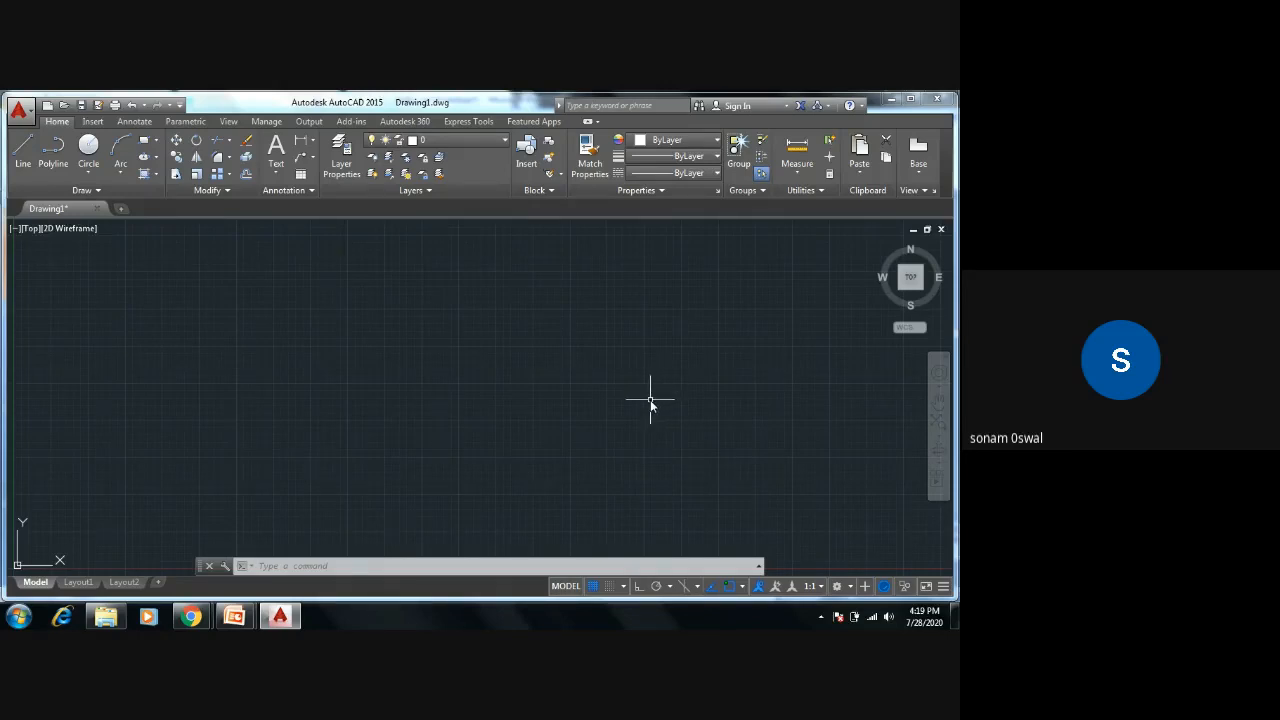
Step: Turn on Ortho mode and turn off the grid display in the drawing area
key("F8")
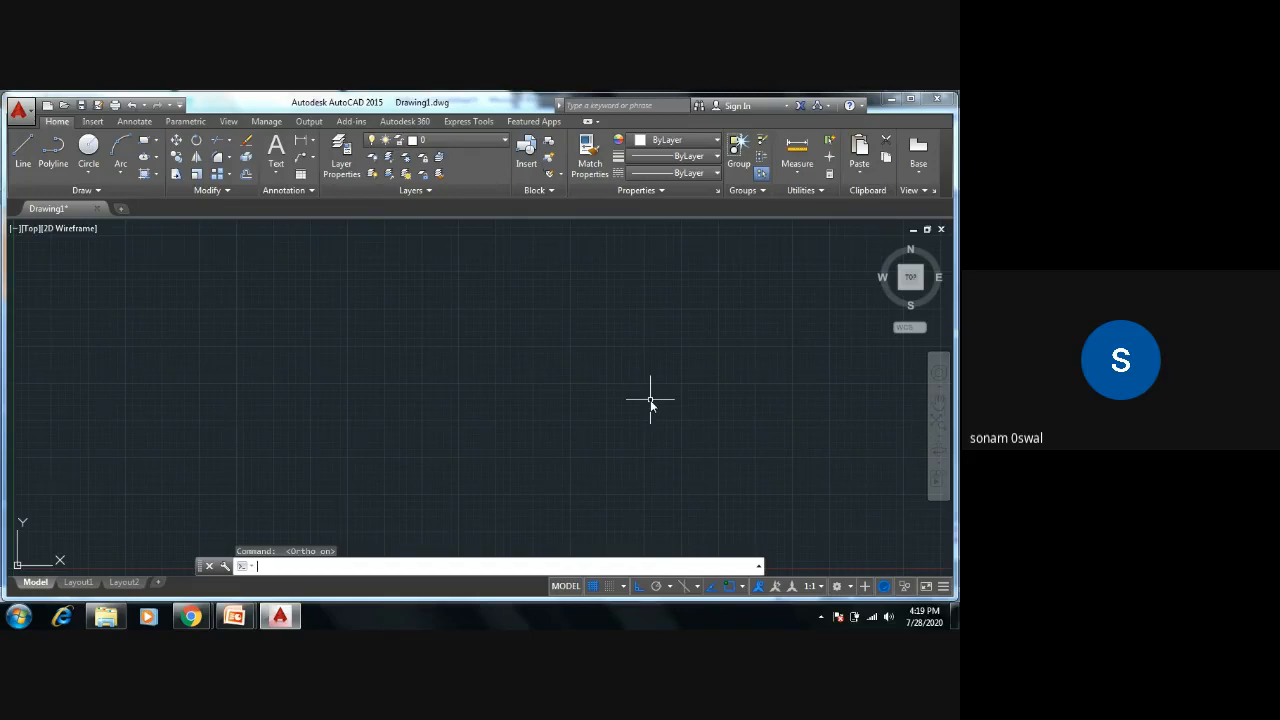
left_click(592, 586)
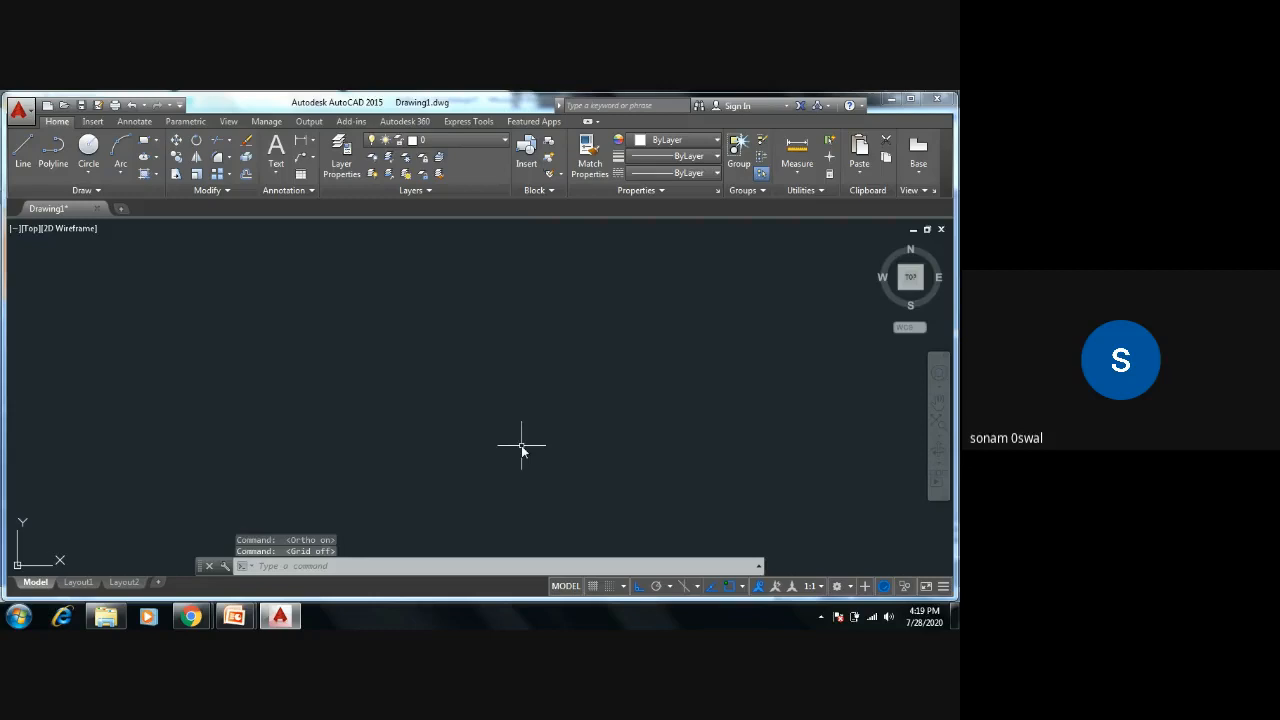
key("Escape")
key("Escape")
key("Escape")
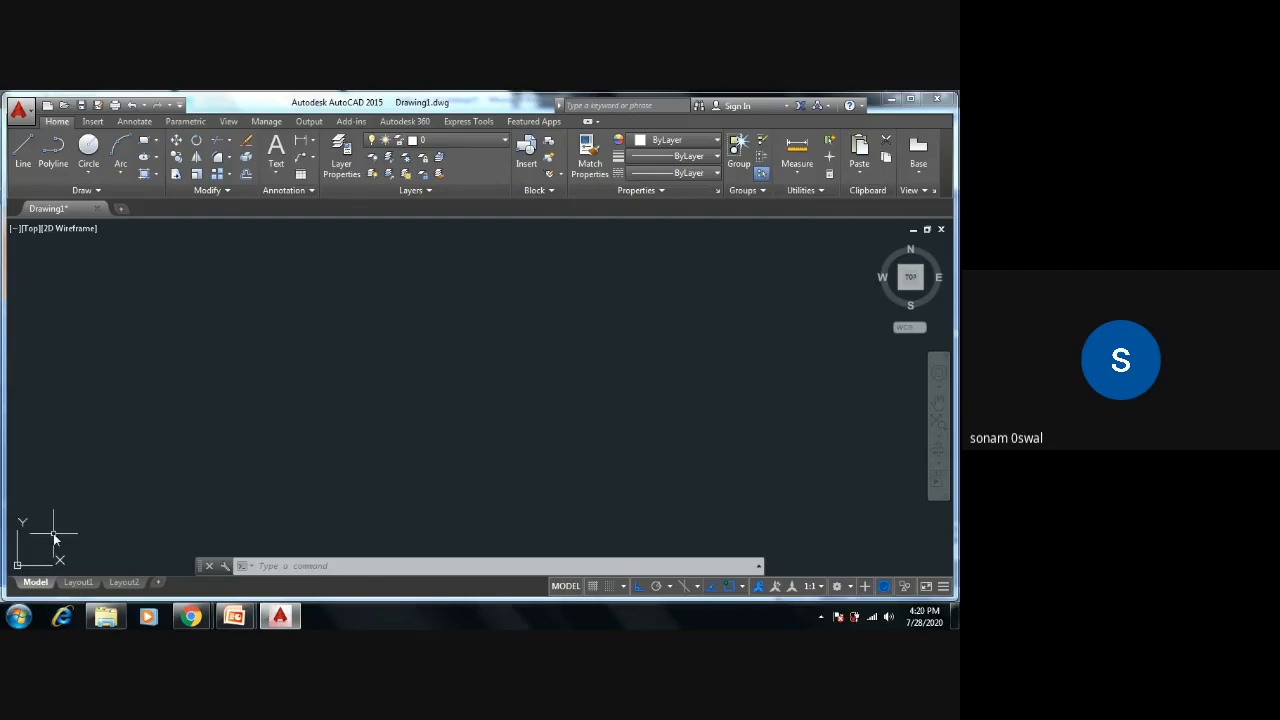
middle_click_drag(54, 538, 173, 437)
left_click(524, 402)
middle_click_drag(62, 487, 37, 512)
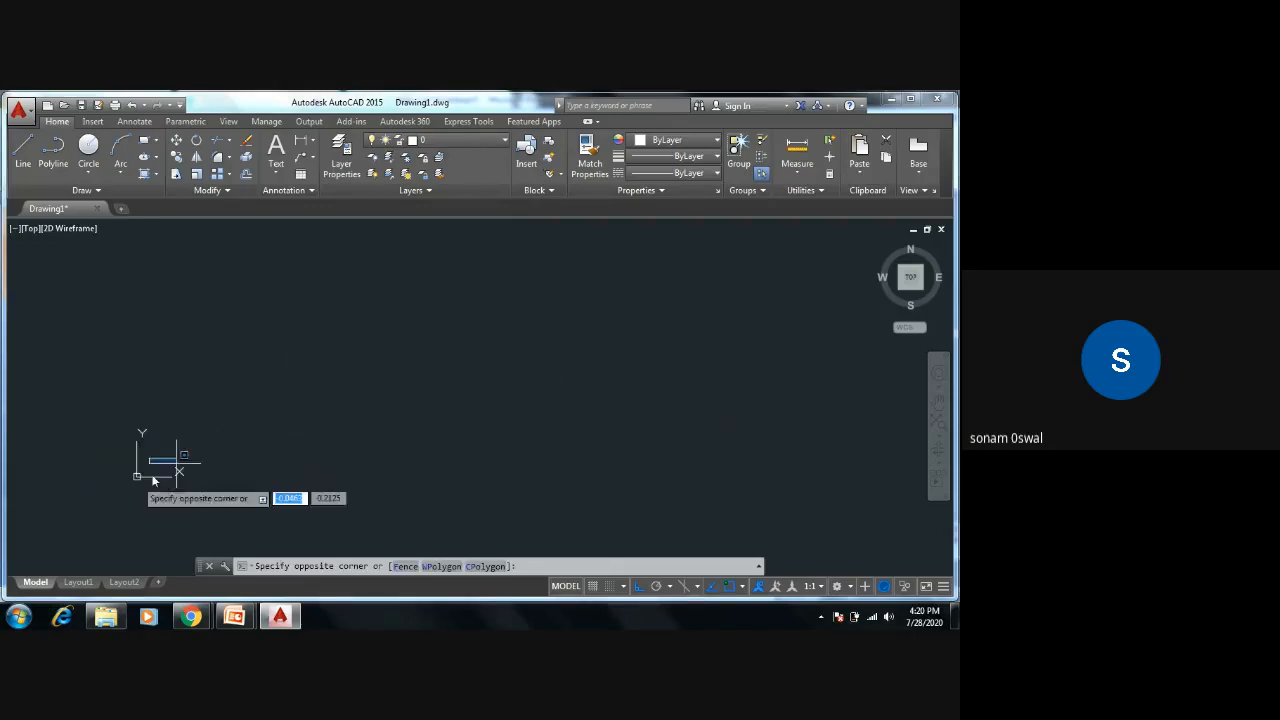
key("Escape")
key("Escape")
mouse_move(268, 452)
middle_mouse_down()
mouse_move(231, 457)
mouse_move(129, 539)
mouse_move(140, 528)
middle_mouse_up()
key("Escape")
key("Escape")
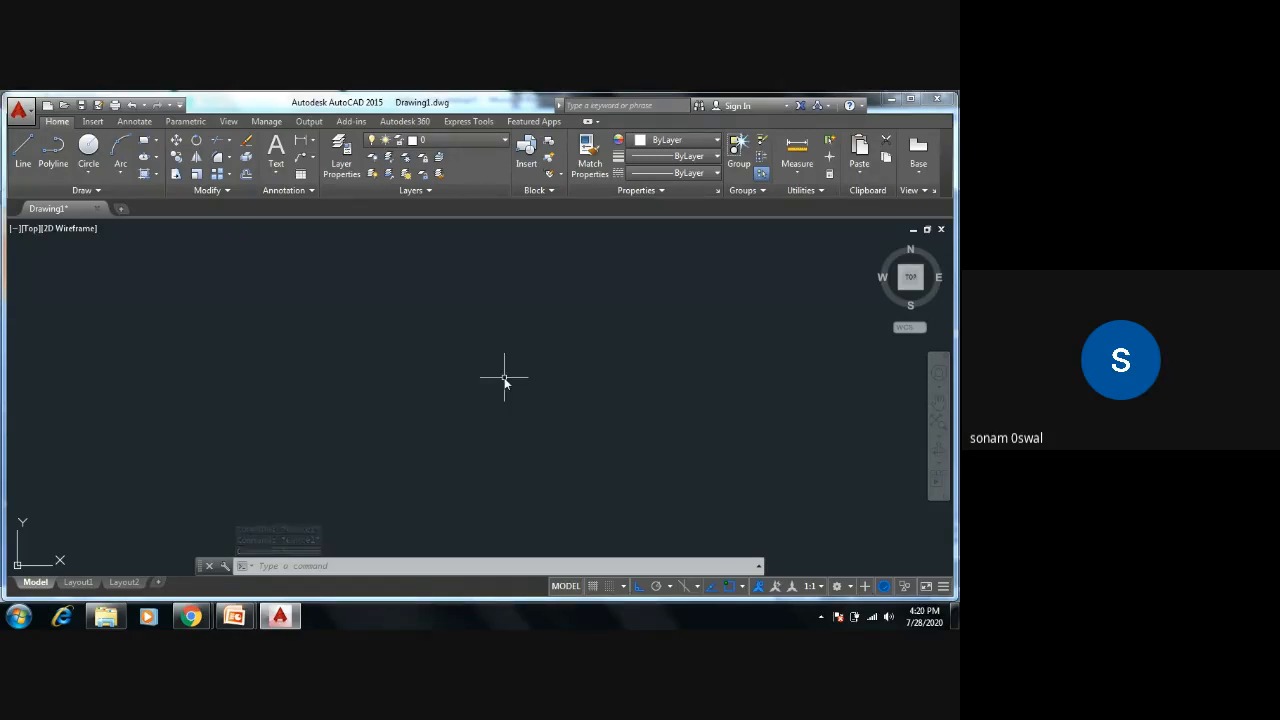
Step: Set the UCS icon to Noorigin with the UCSICON command so it stays in the viewport corner
type("u")
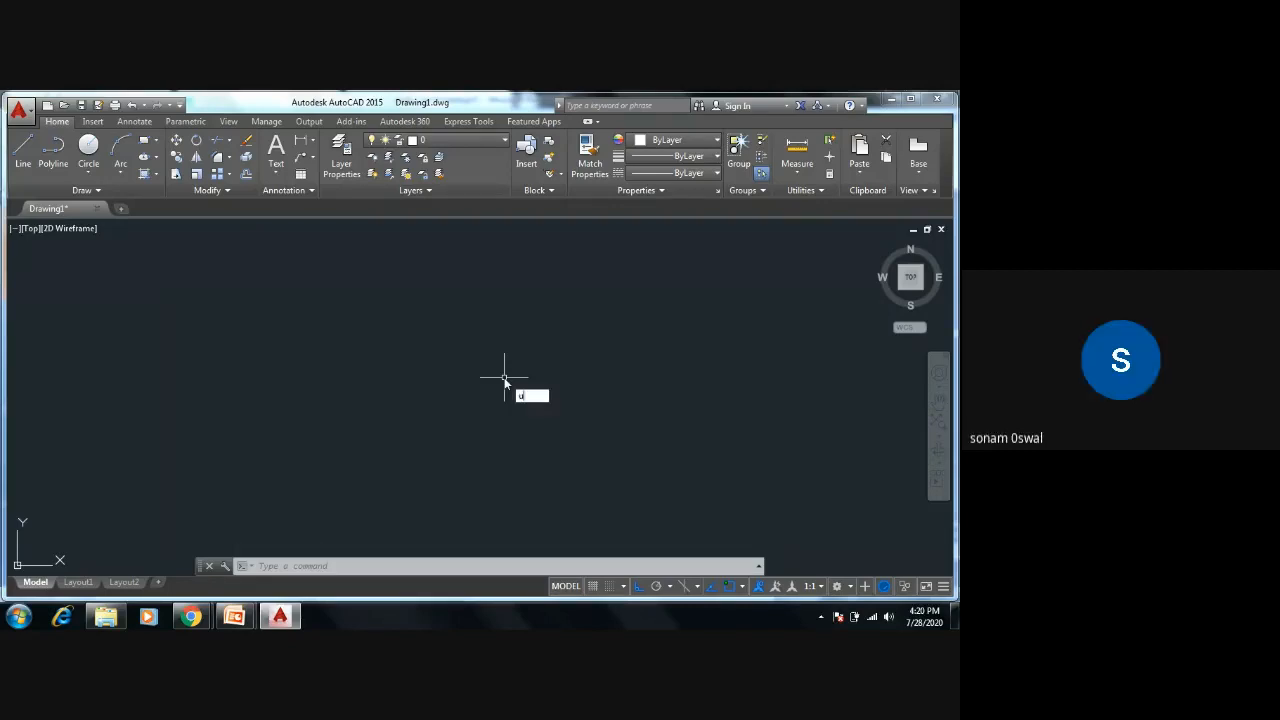
type("cs")
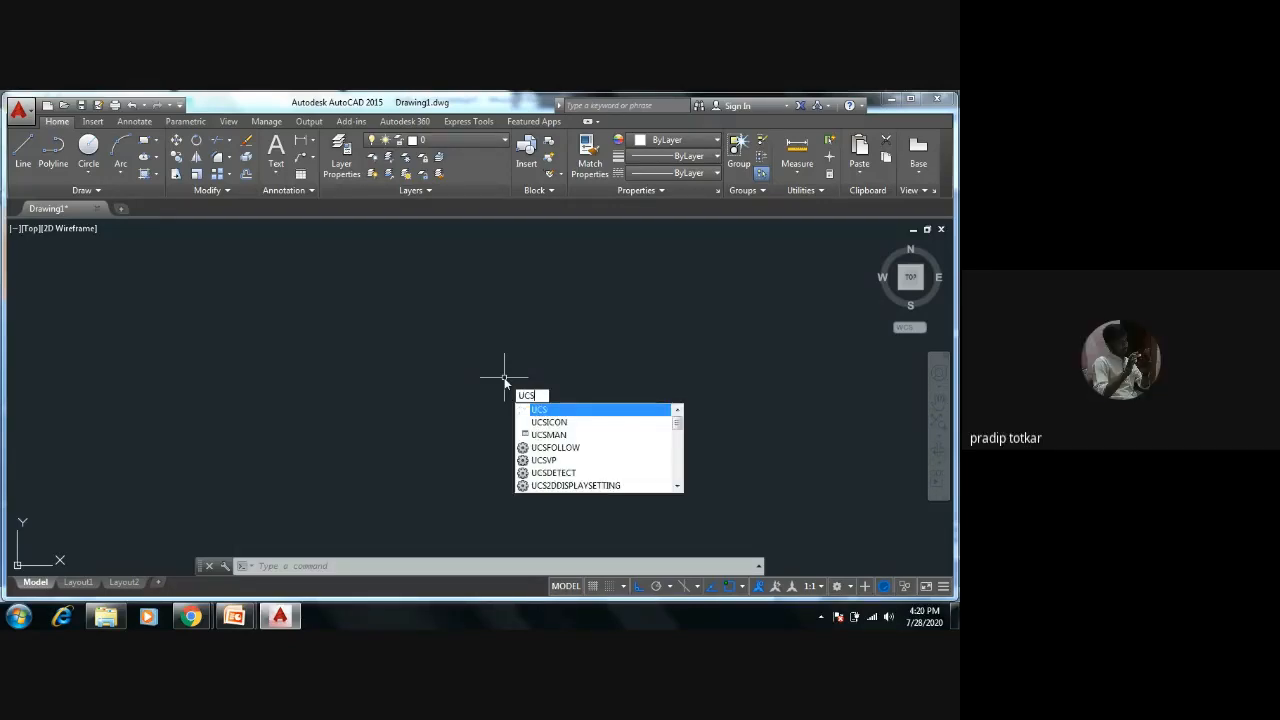
key("Down")
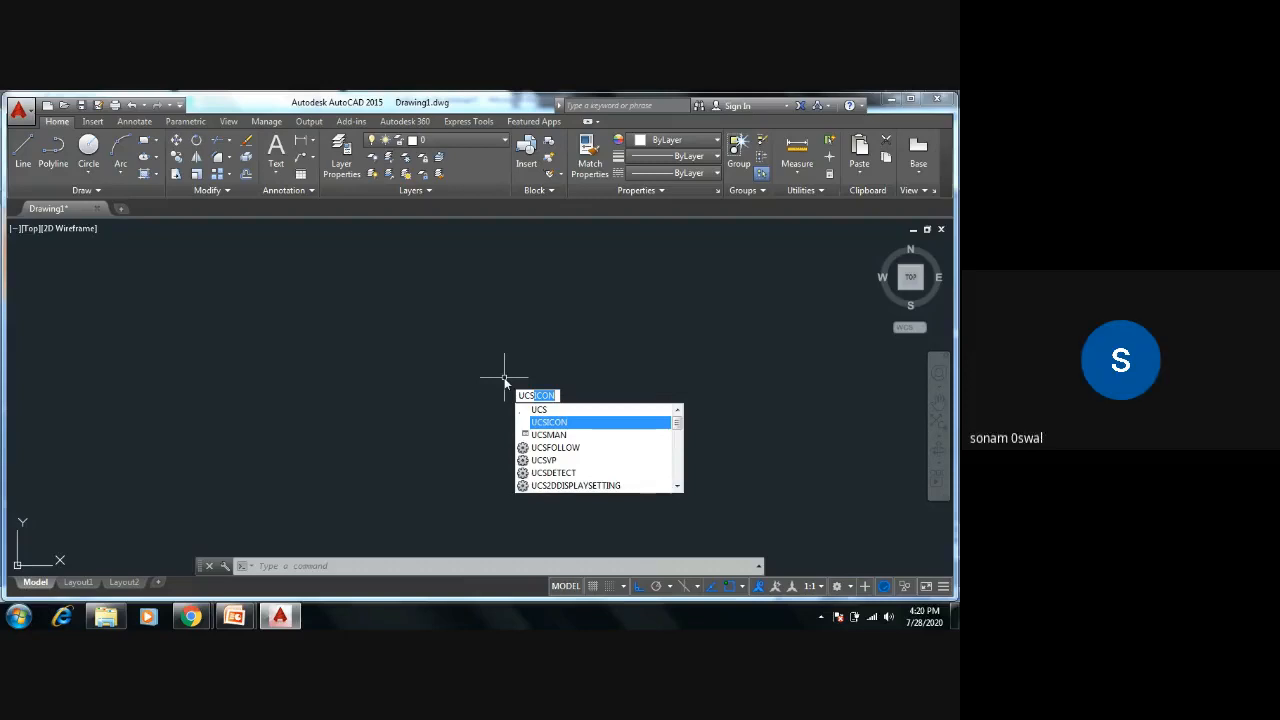
key("Return")
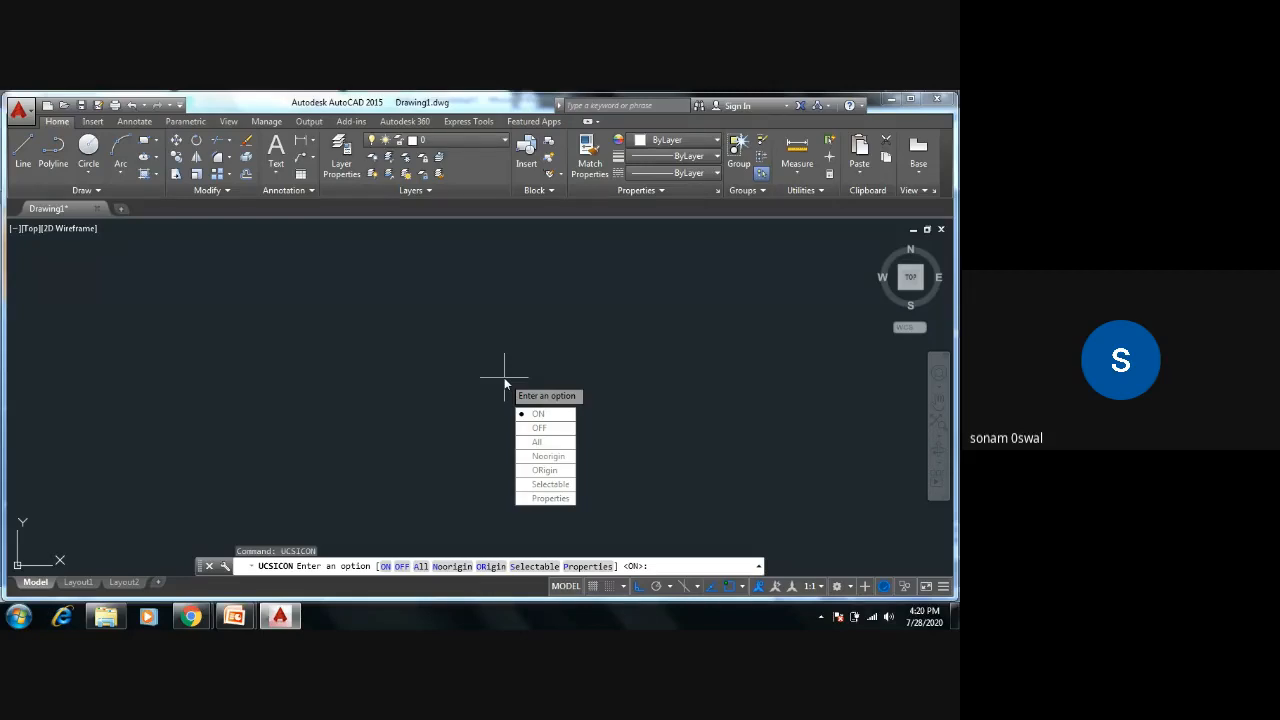
type("n")
key("Return")
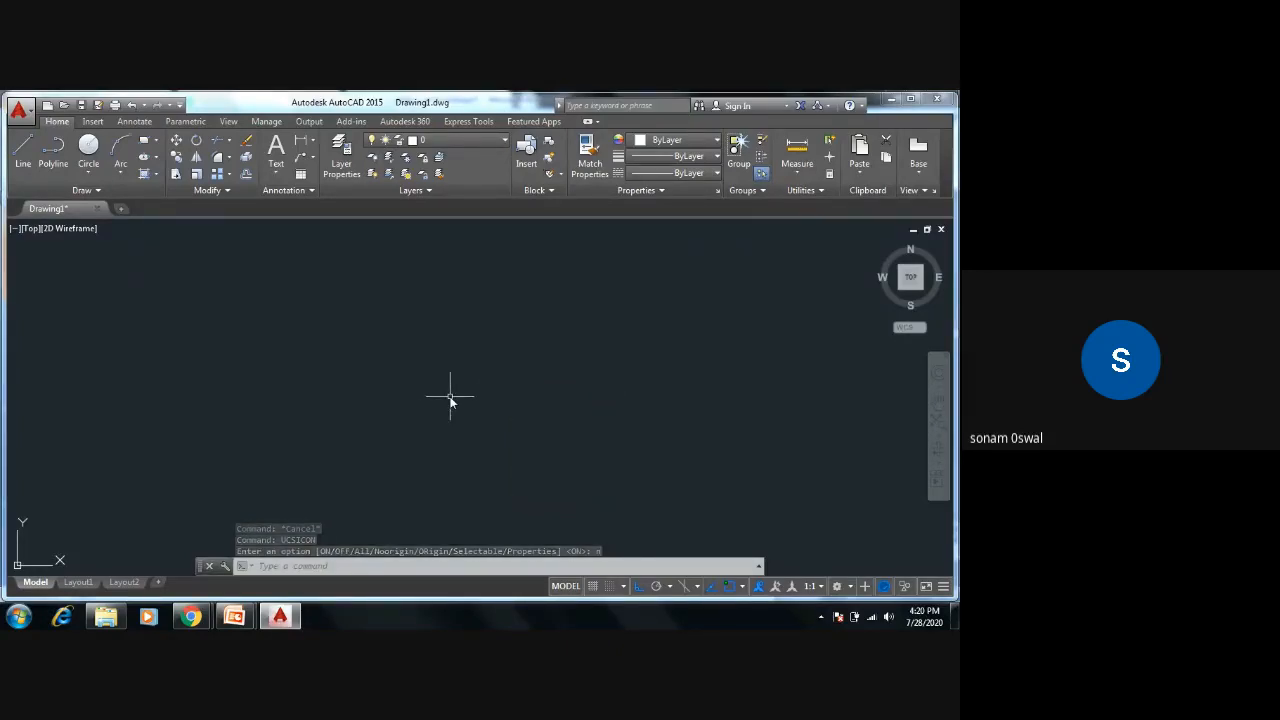
key("Escape")
key("Escape")
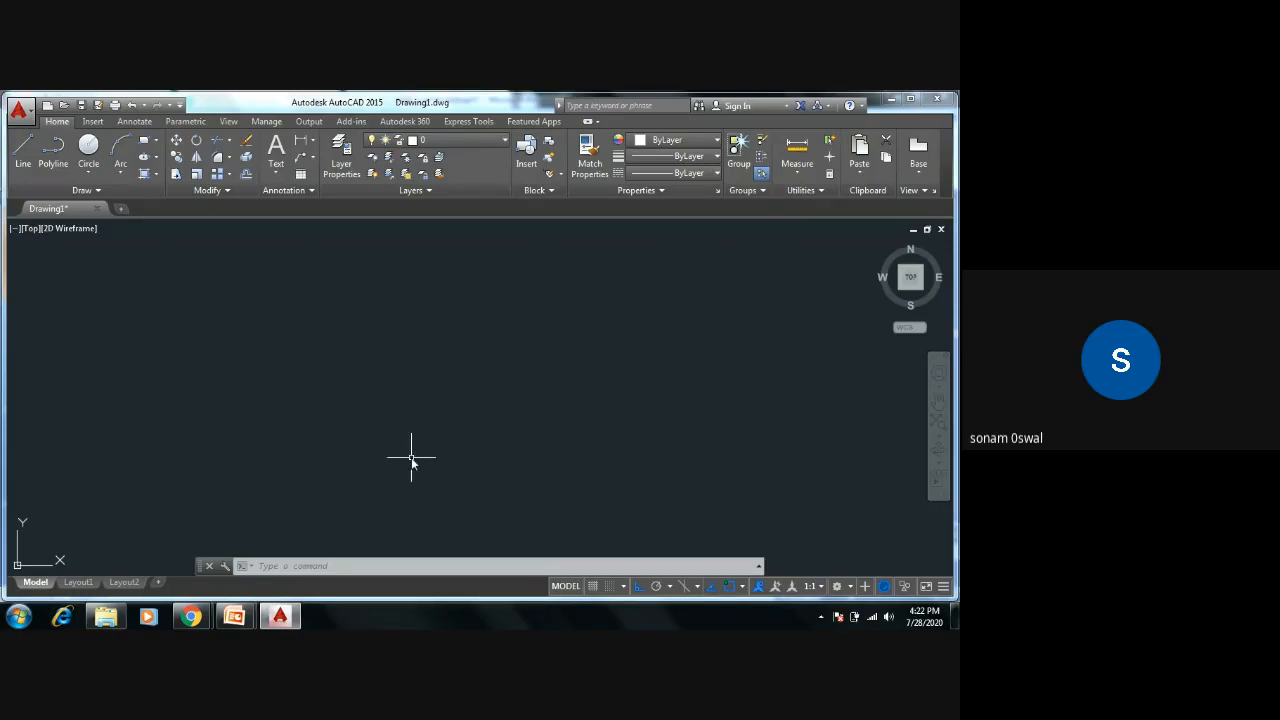
Step: Set the model space limits with the default lower-left corner 0,0 and the upper-right corner at 420,297
type("LIM")
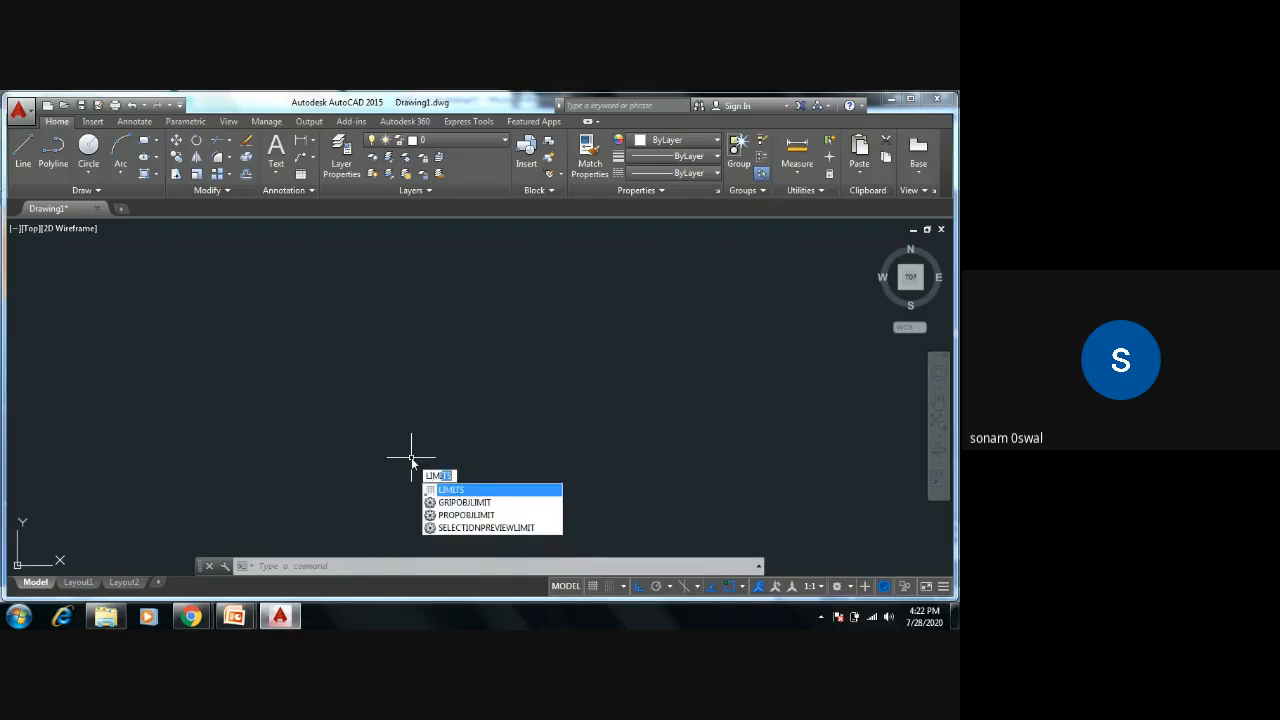
key("Return")
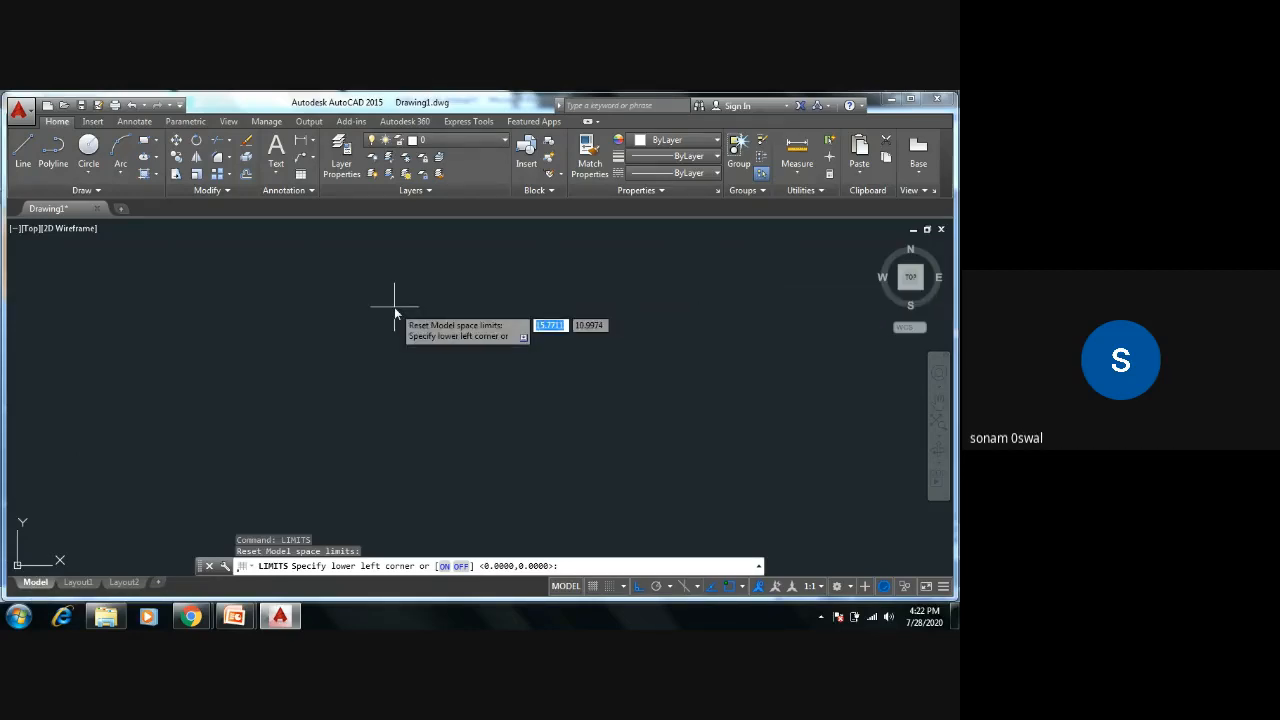
key("Return")
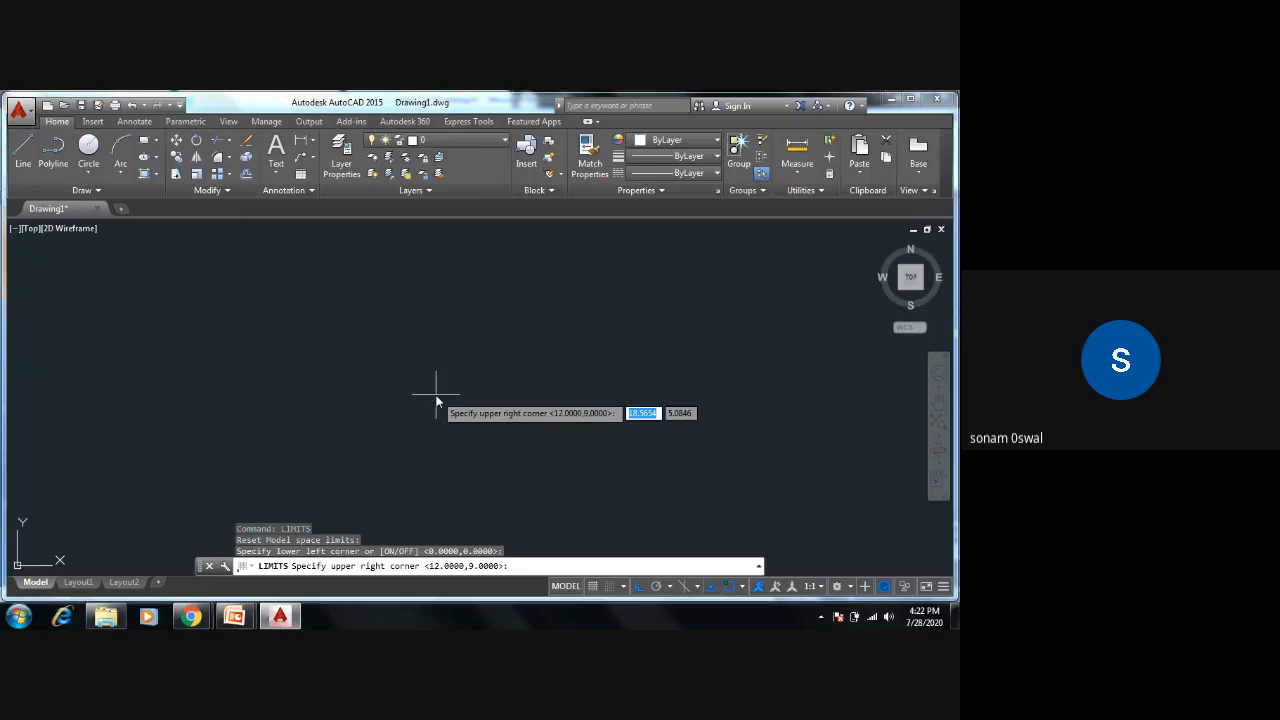
type("420")
key("Tab")
type("2")
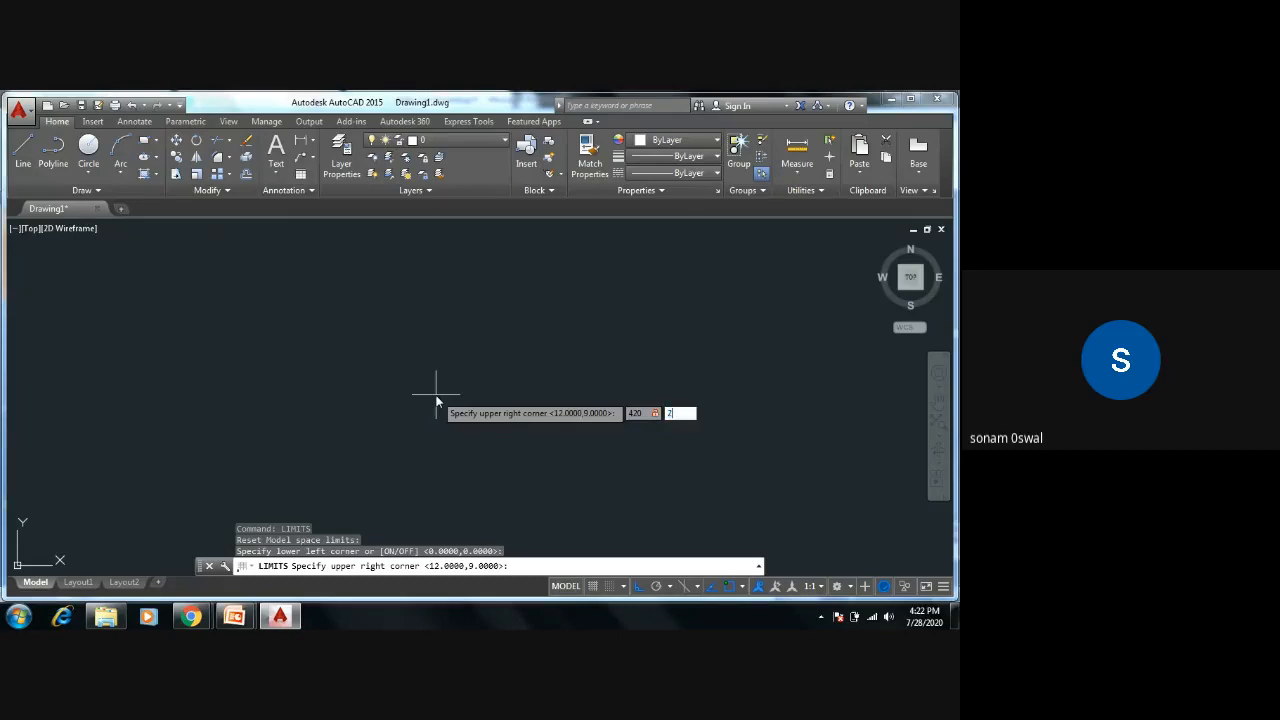
type("97")
key("Return")
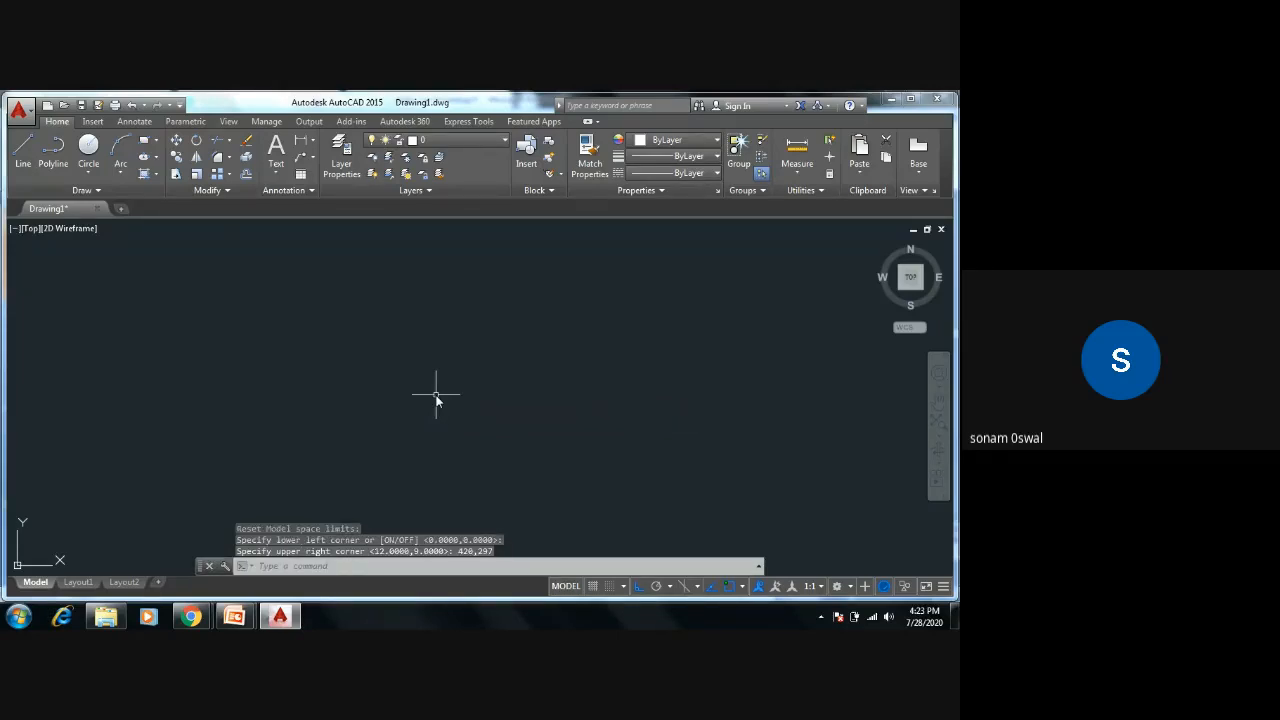
key("Escape")
key("Escape")
key("Escape")
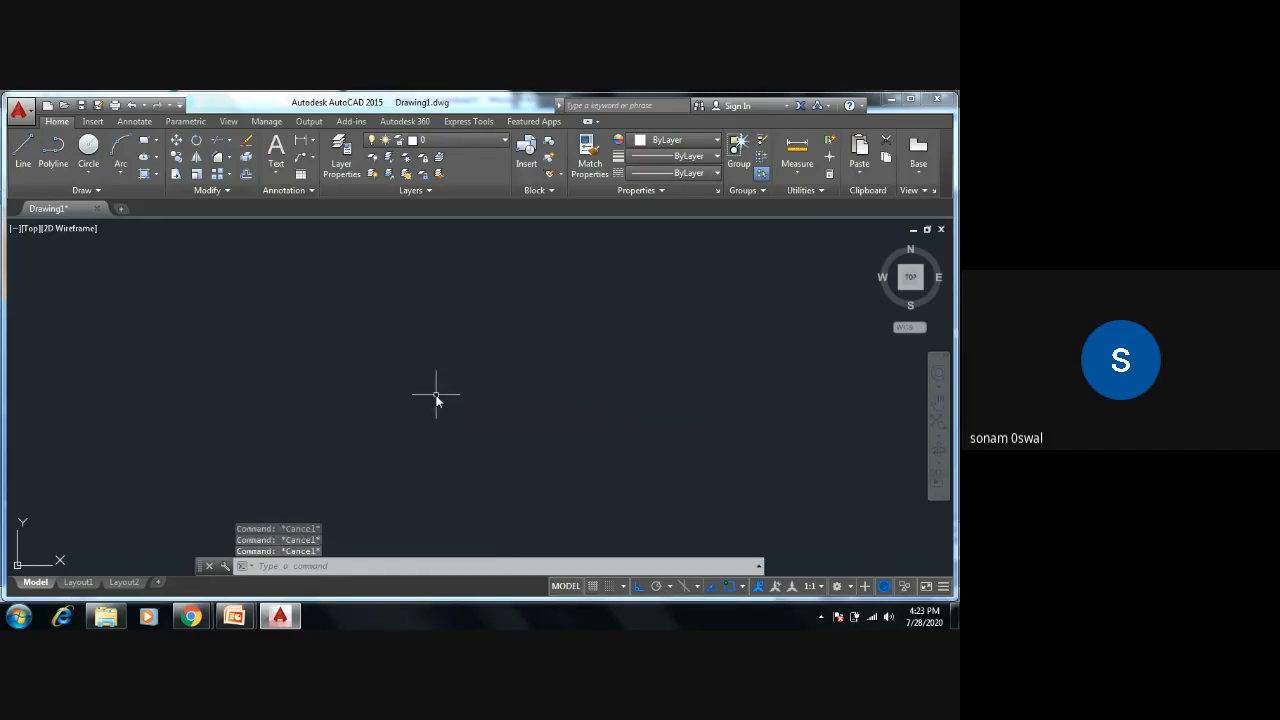
Step: Configure the drawing units with a length precision of 0 and millimeters as the insertion scale
type("UNI")
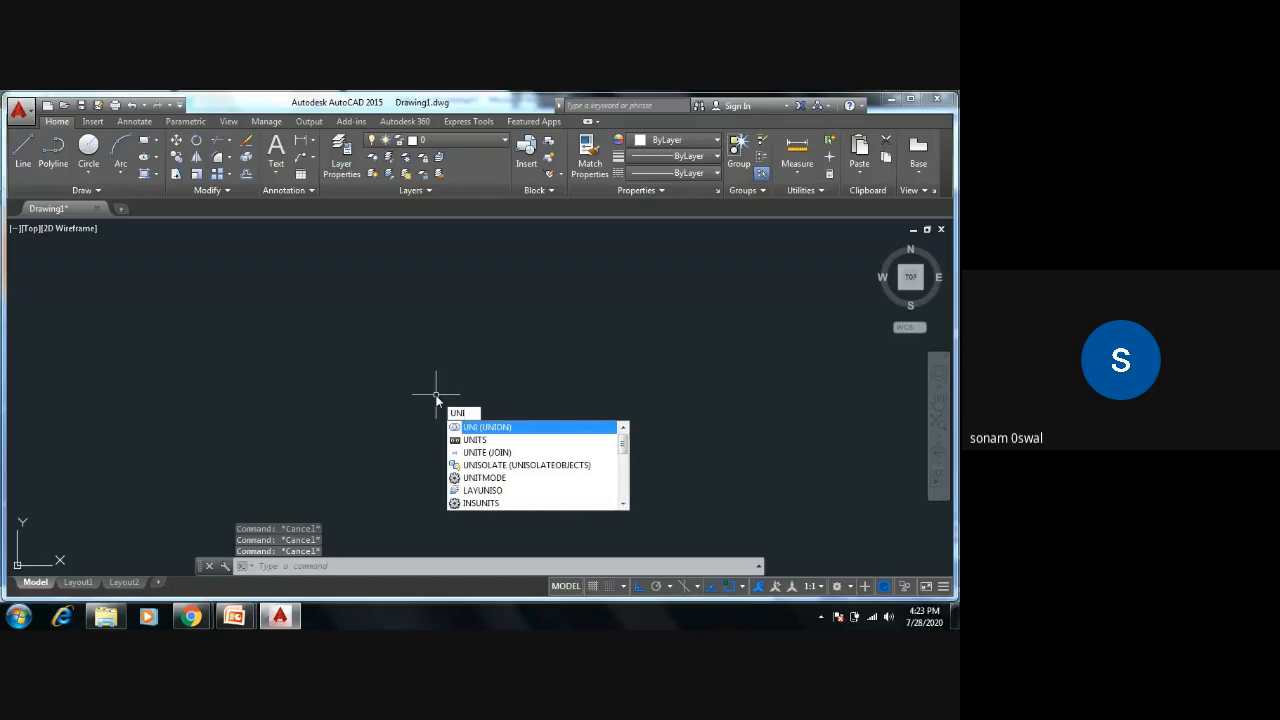
key("Down")
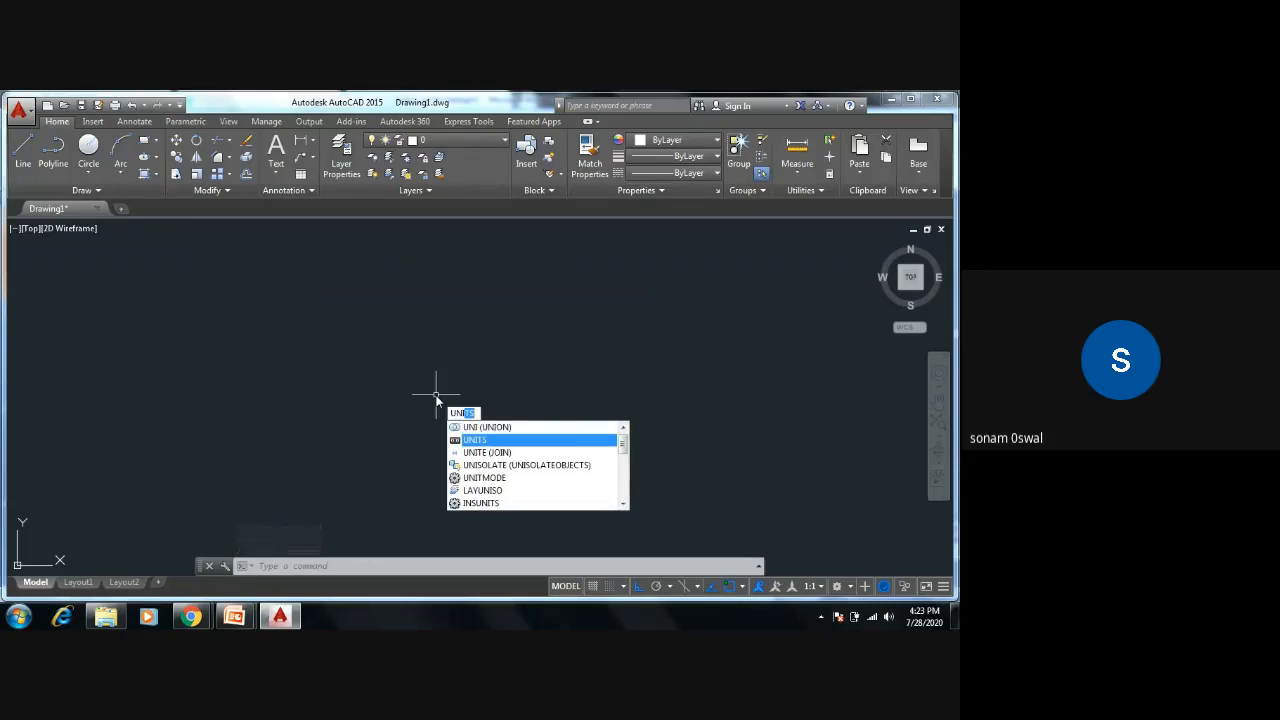
key("Return")
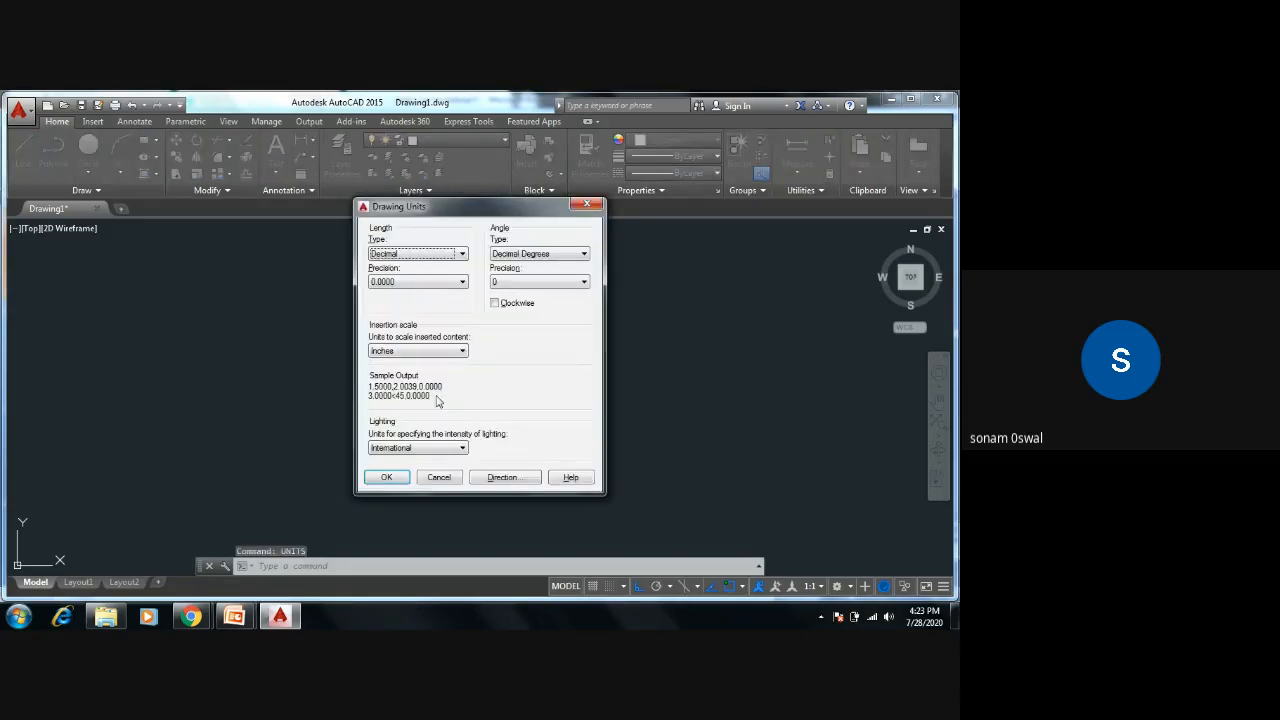
left_click(422, 283)
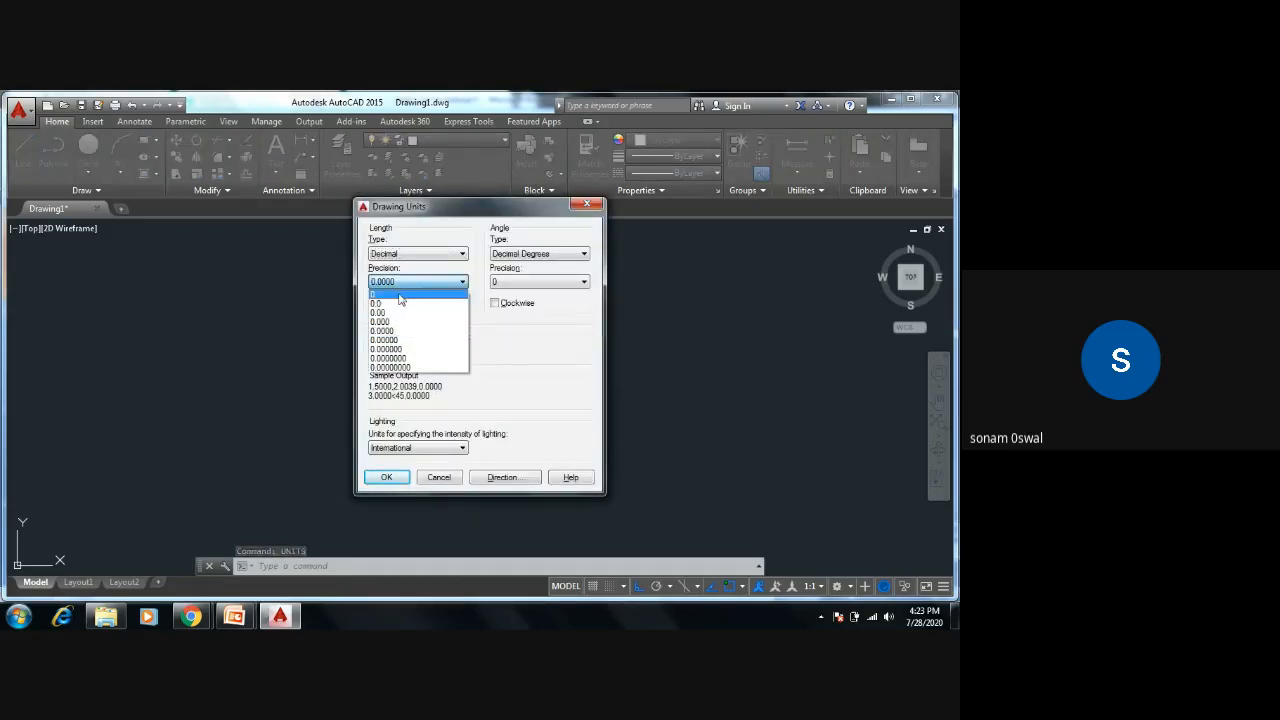
left_click(399, 292)
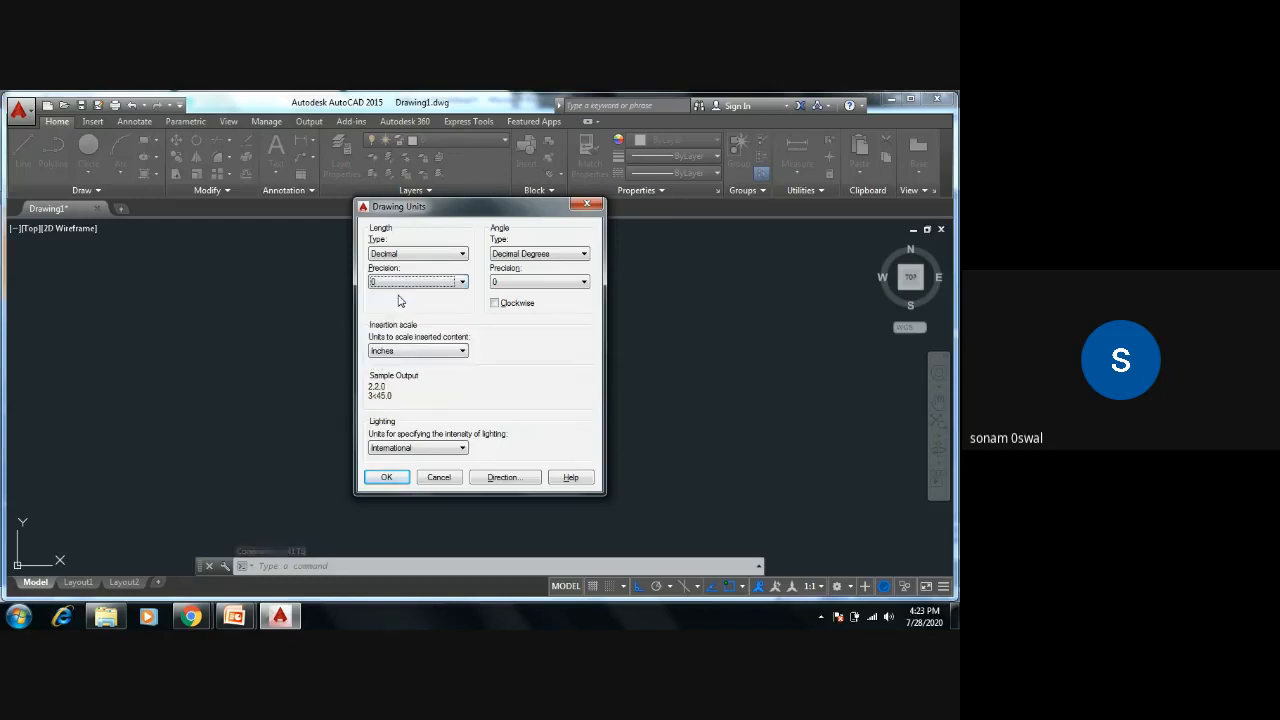
left_click(403, 351)
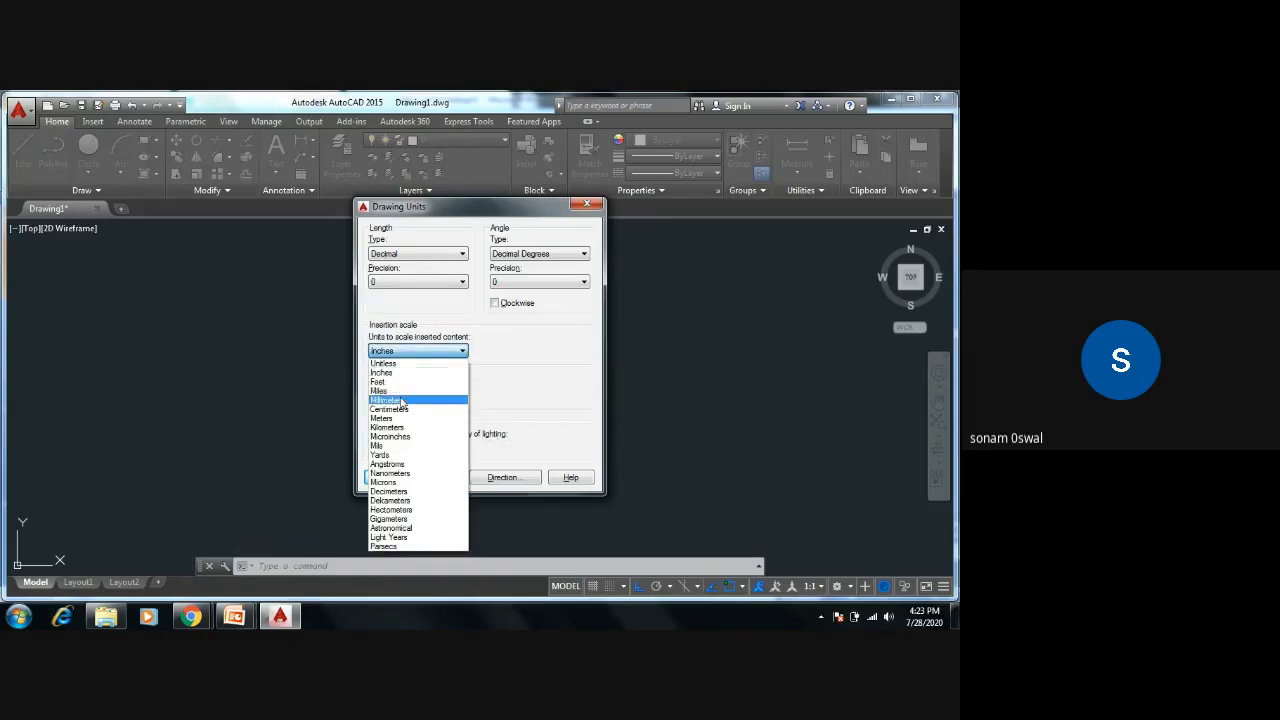
left_click(401, 400)
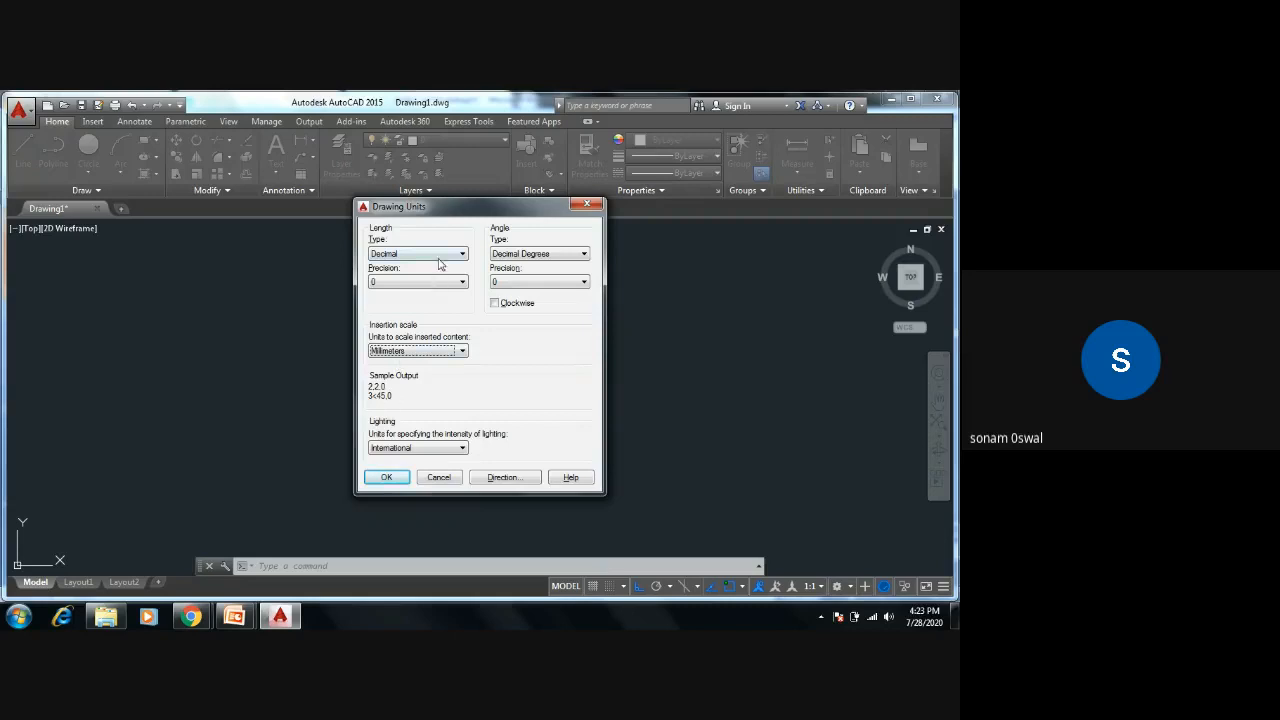
left_click(418, 352)
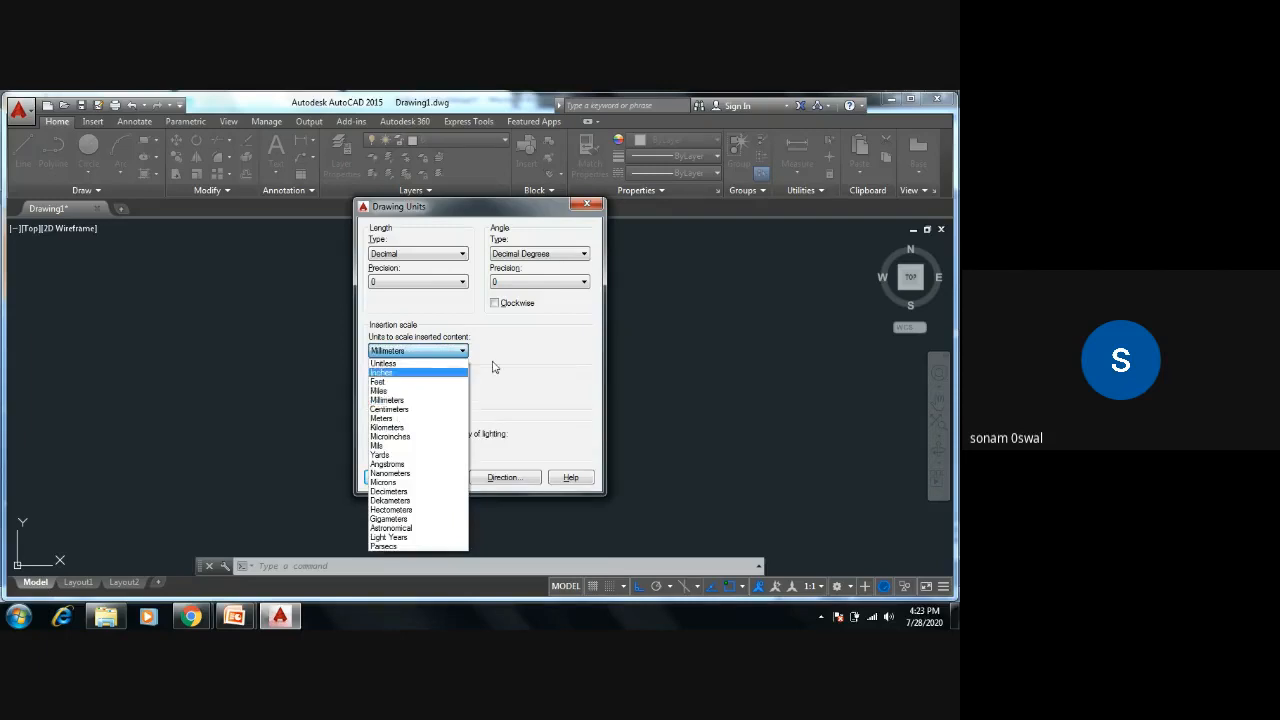
left_click(669, 348)
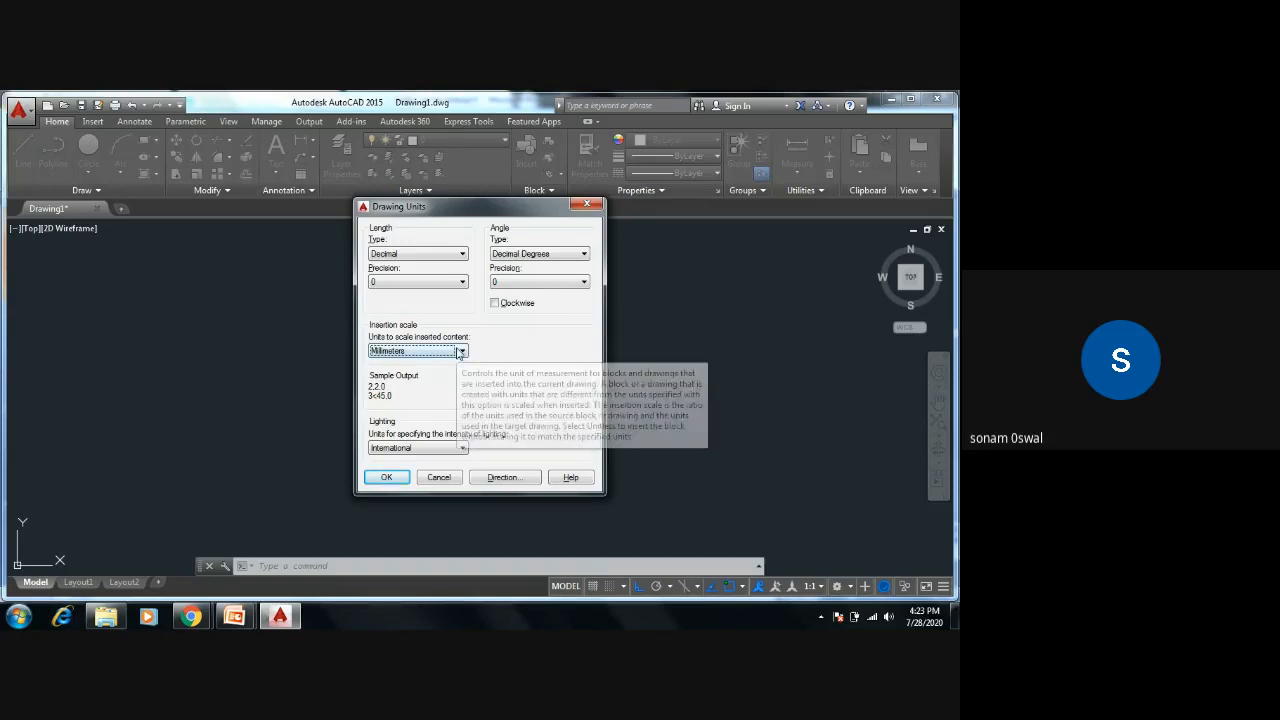
left_click(387, 477)
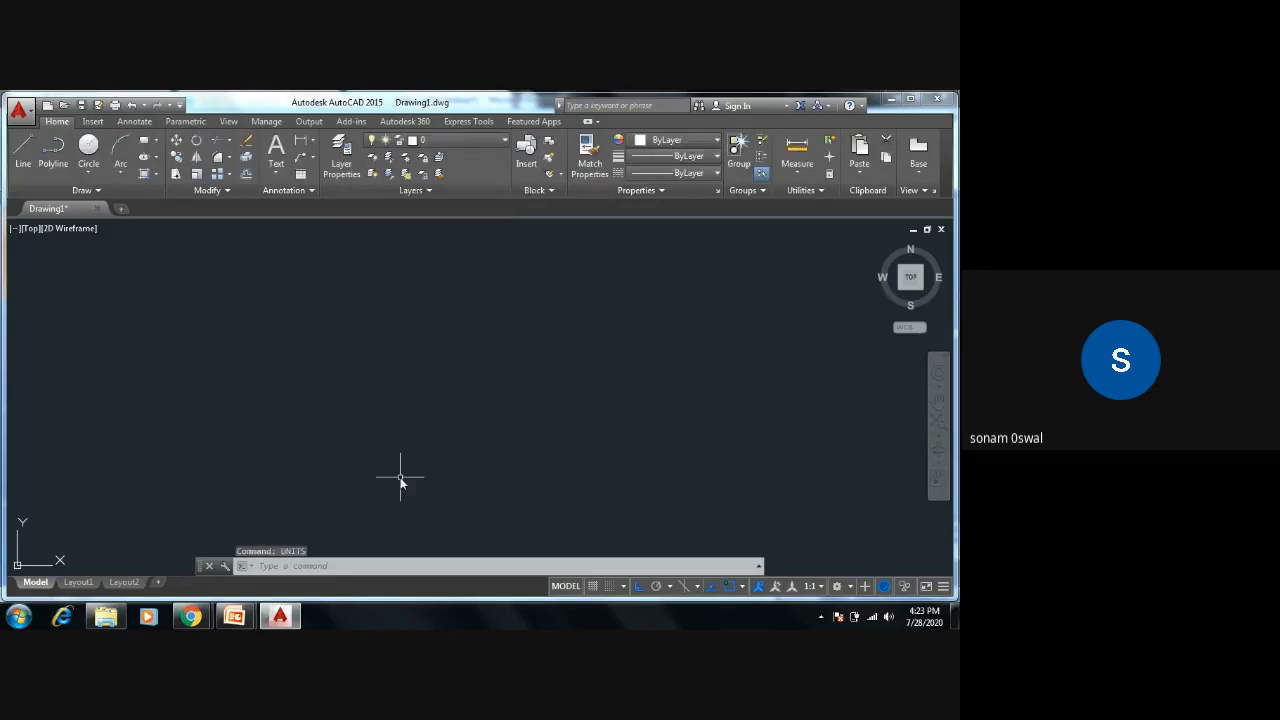
key("Escape")
key("Escape")
key("Escape")
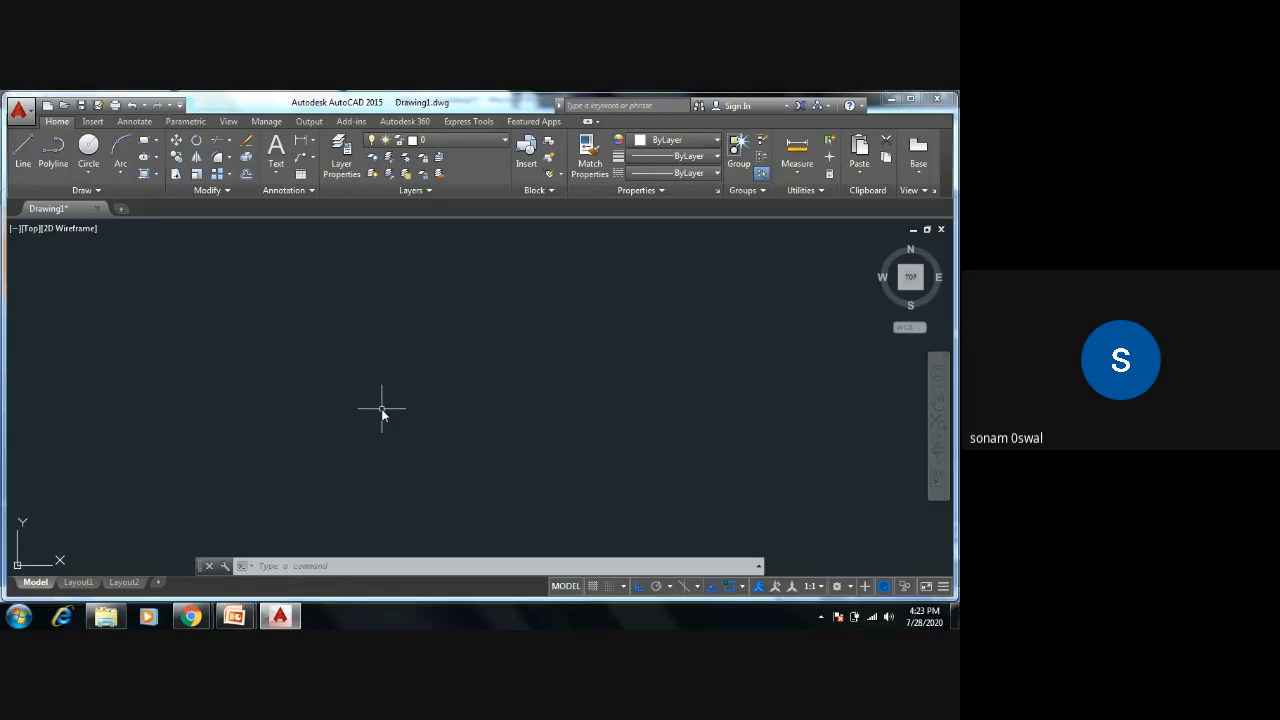
Step: Check the model space limits by running Limits again and accepting the existing lower-left and upper-right corners
type("limi")
key("Return")
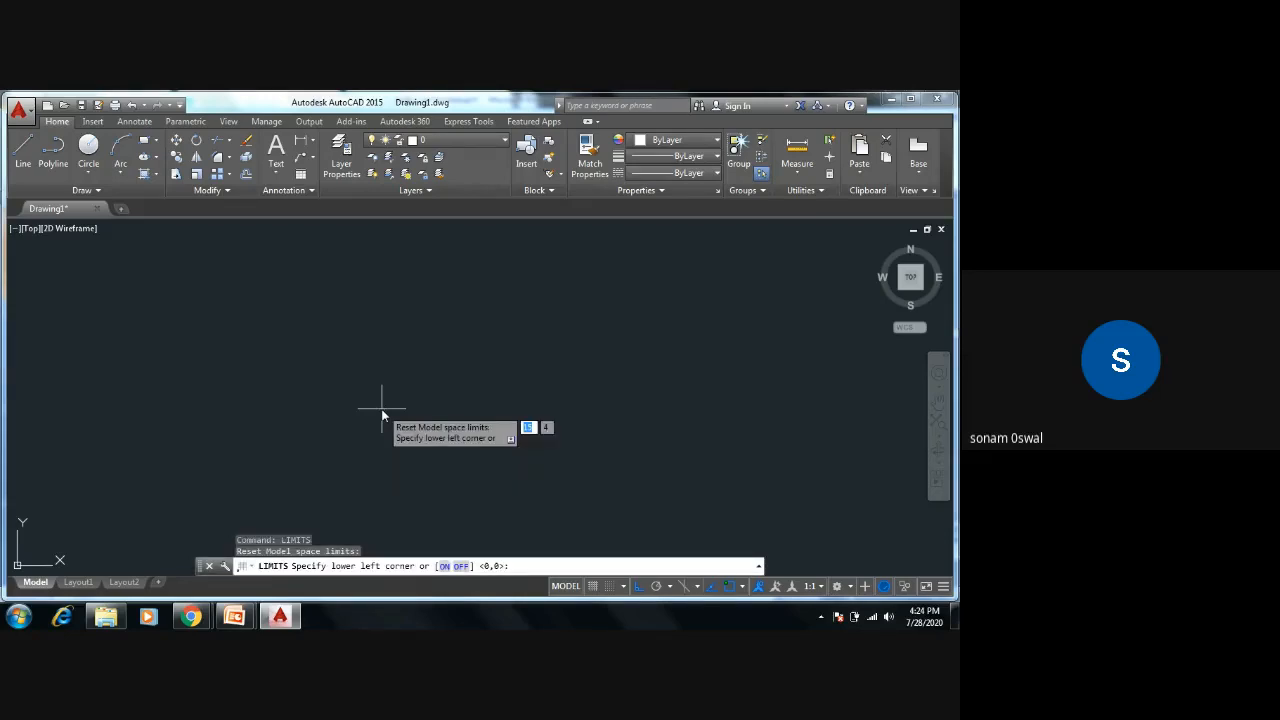
key("Return")
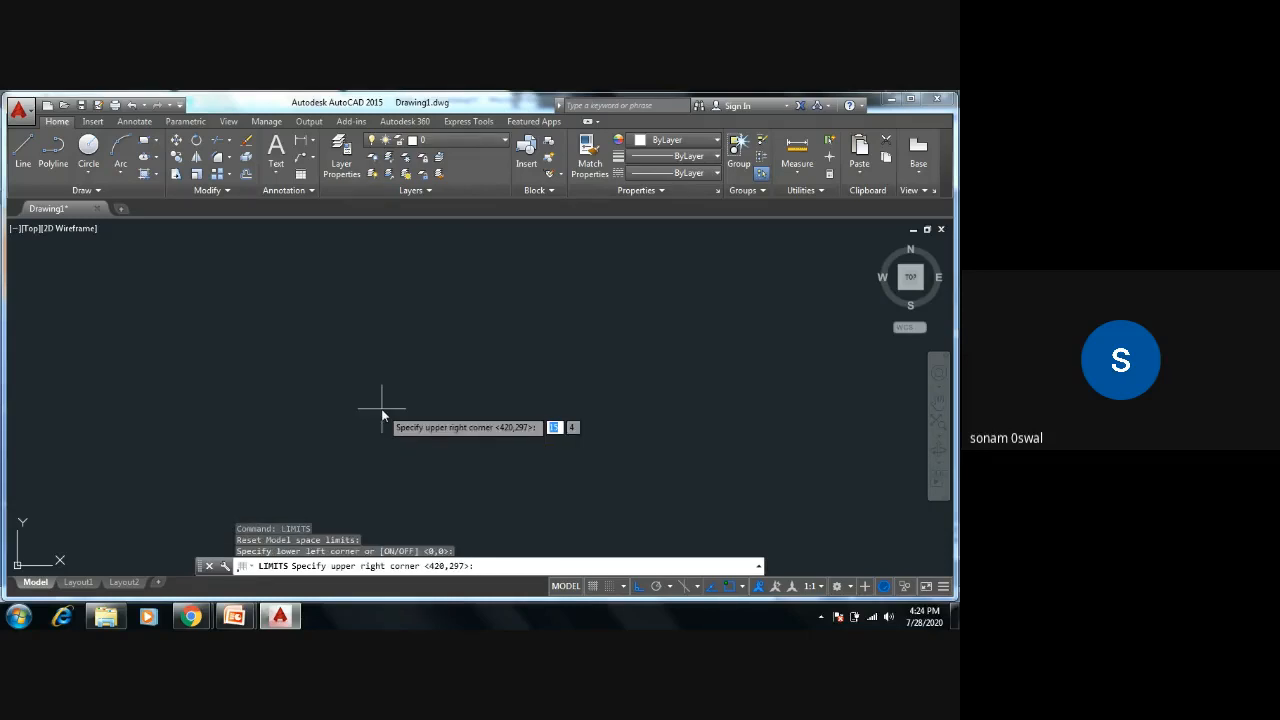
key("Return")
key("Return")
key("Escape")
key("Escape")
key("Escape")
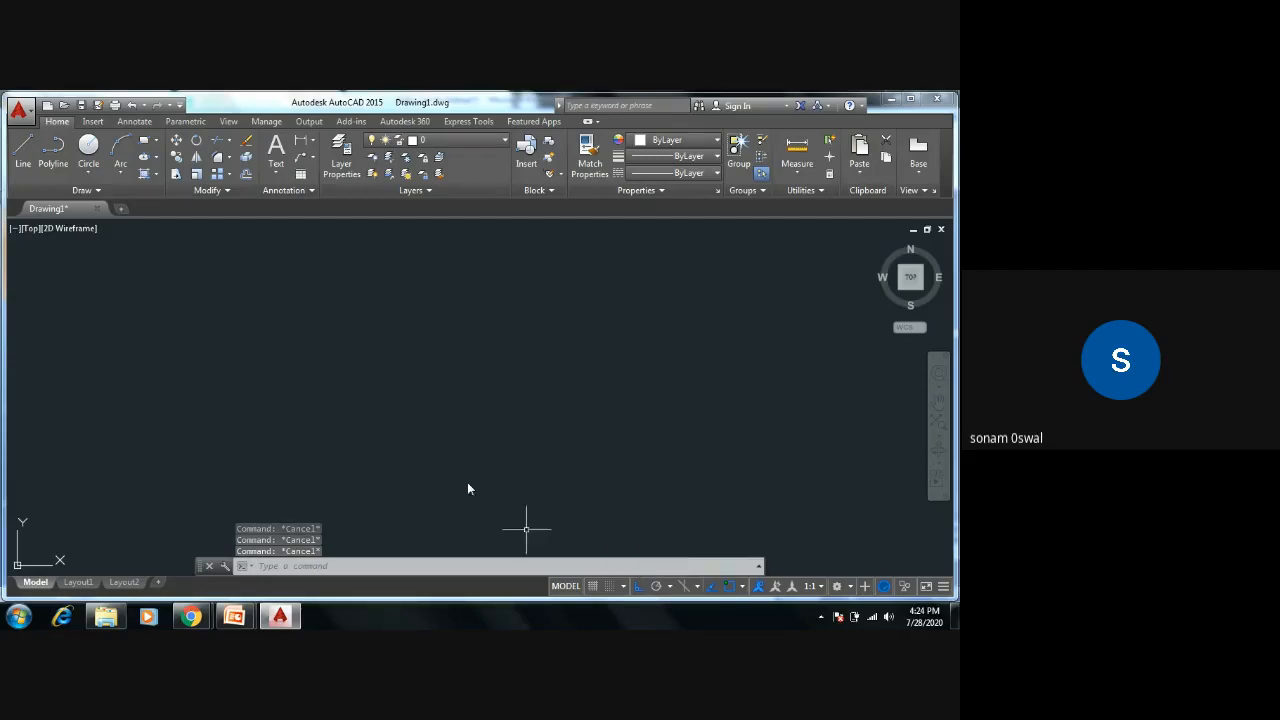
Step: Turn Ortho mode off and draw a single horizontal line across the middle of the drawing area
left_click(638, 587)
key("Escape")
type("L")
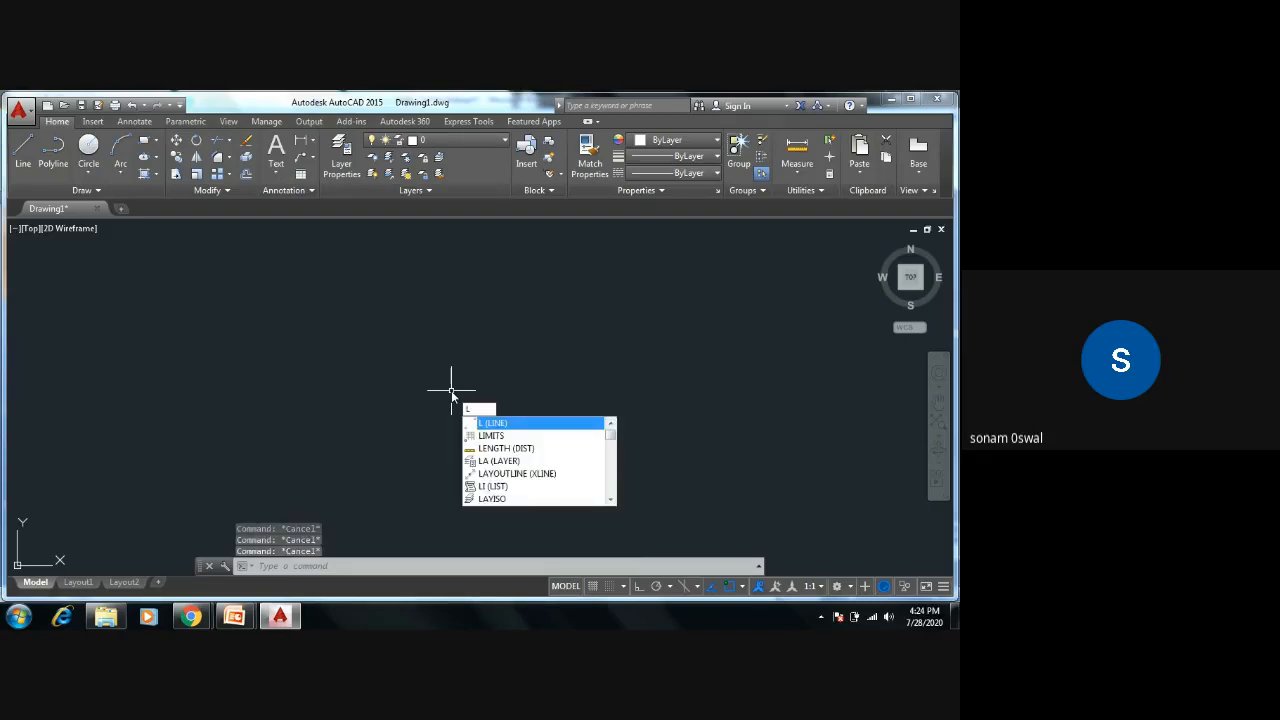
key("Return")
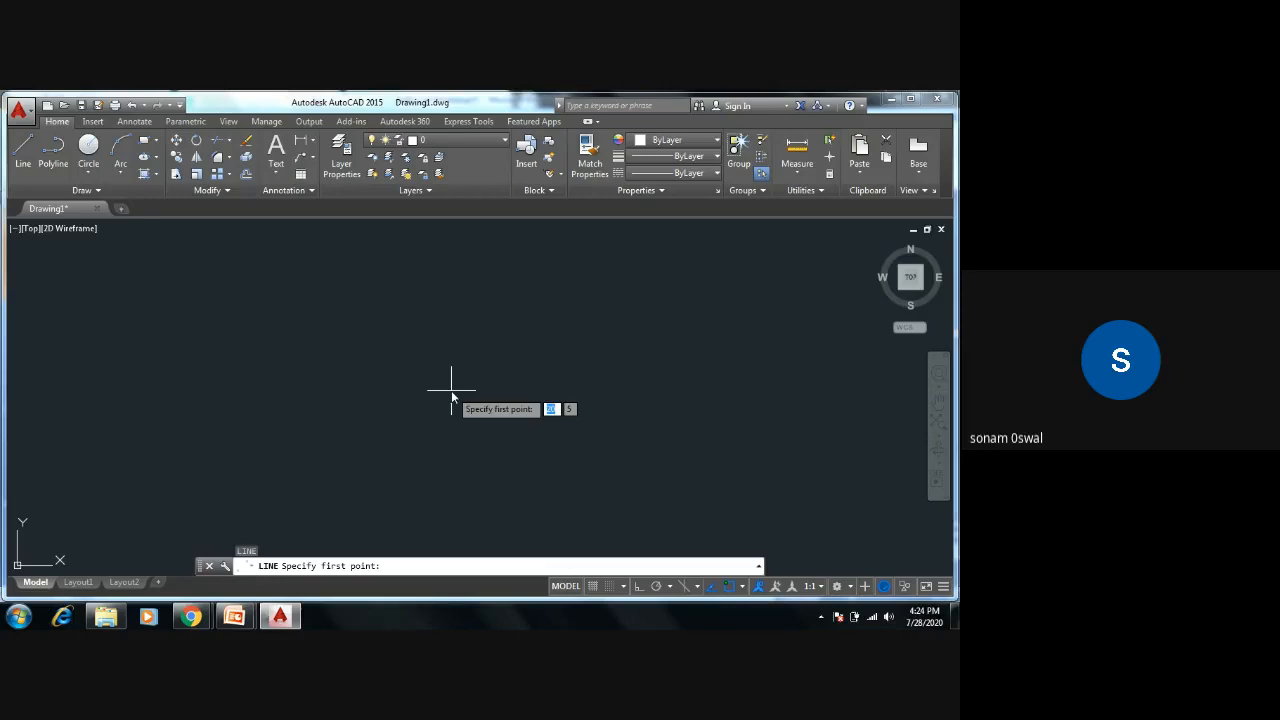
left_click(312, 360)
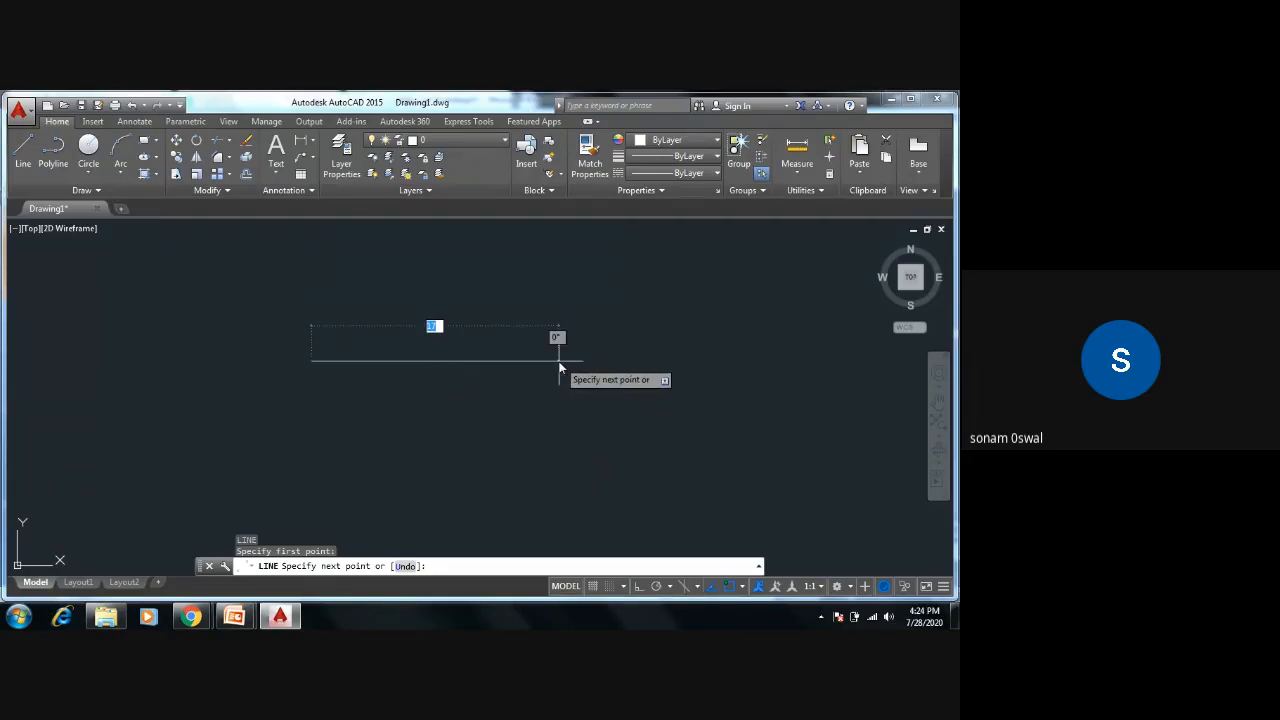
left_click(559, 362)
key("Escape")
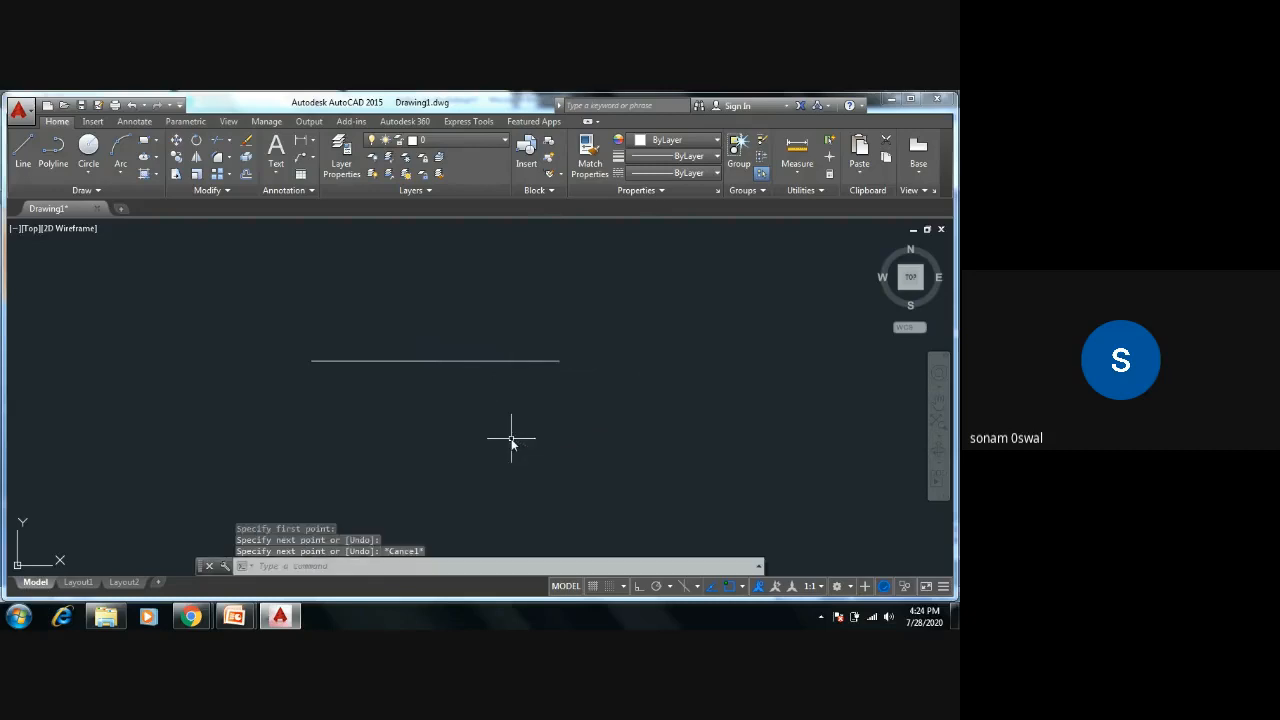
Step: Erase the single horizontal line from the drawing
key("Escape")
key("Escape")
key("Escape")
left_click(481, 362)
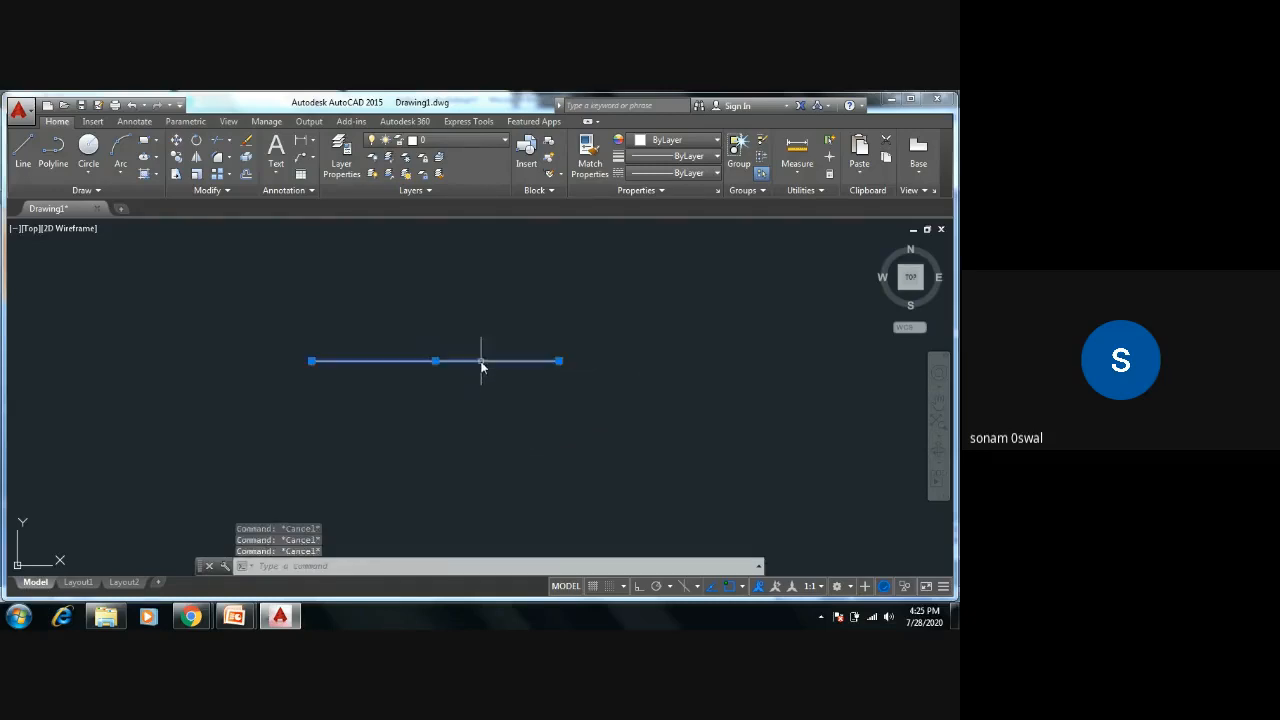
key("Delete")
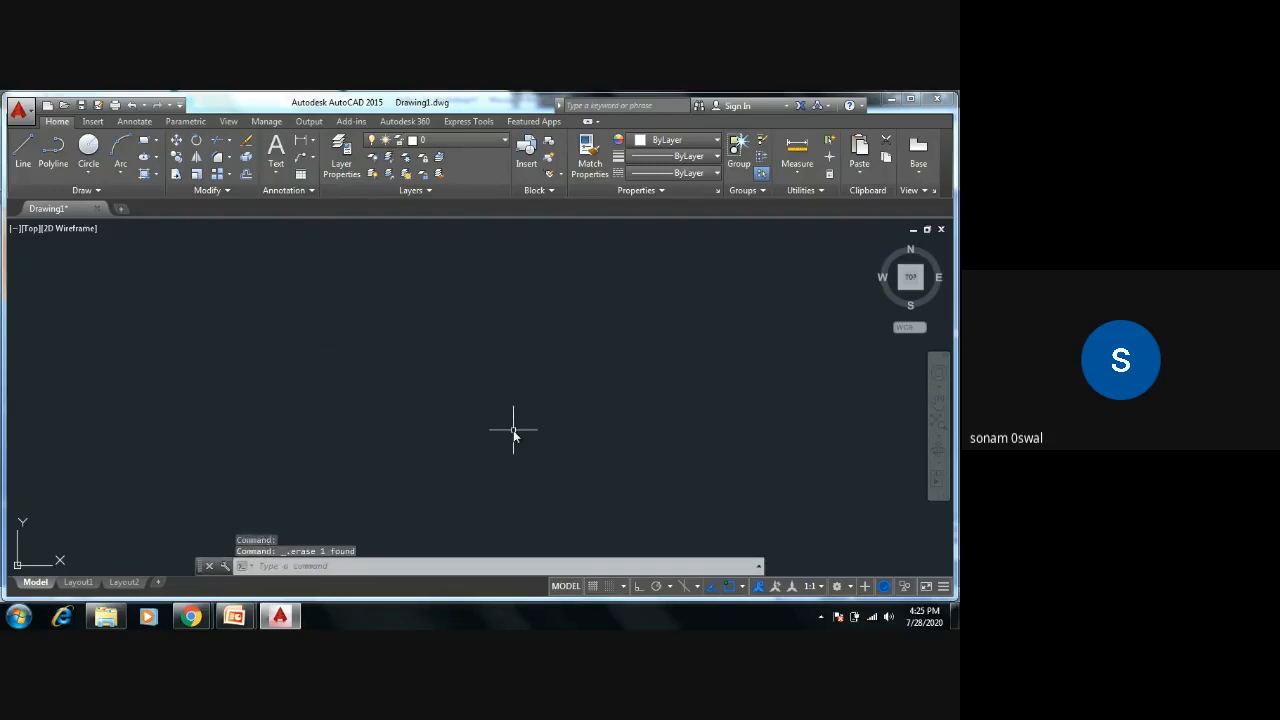
key("Escape")
key("Escape")
key("Escape")
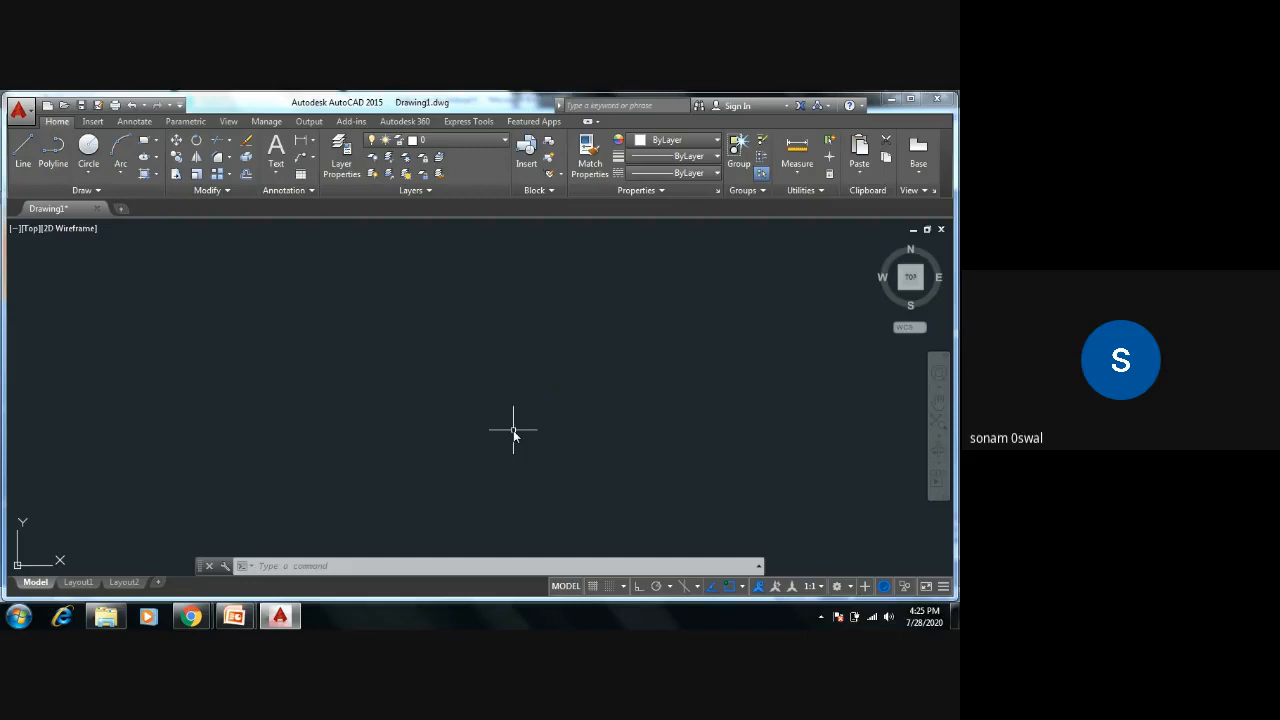
Step: Turn Ortho mode on to restrict lines to horizontal and vertical directions
key("F8")
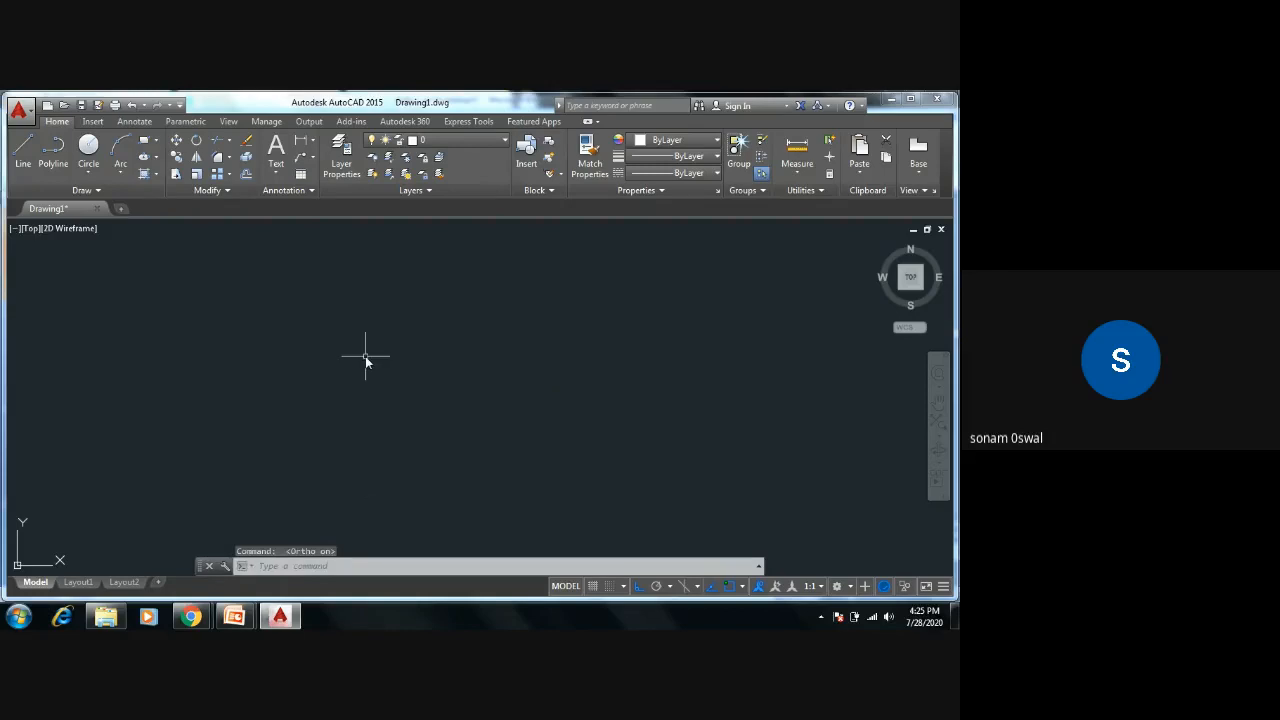
type("L")
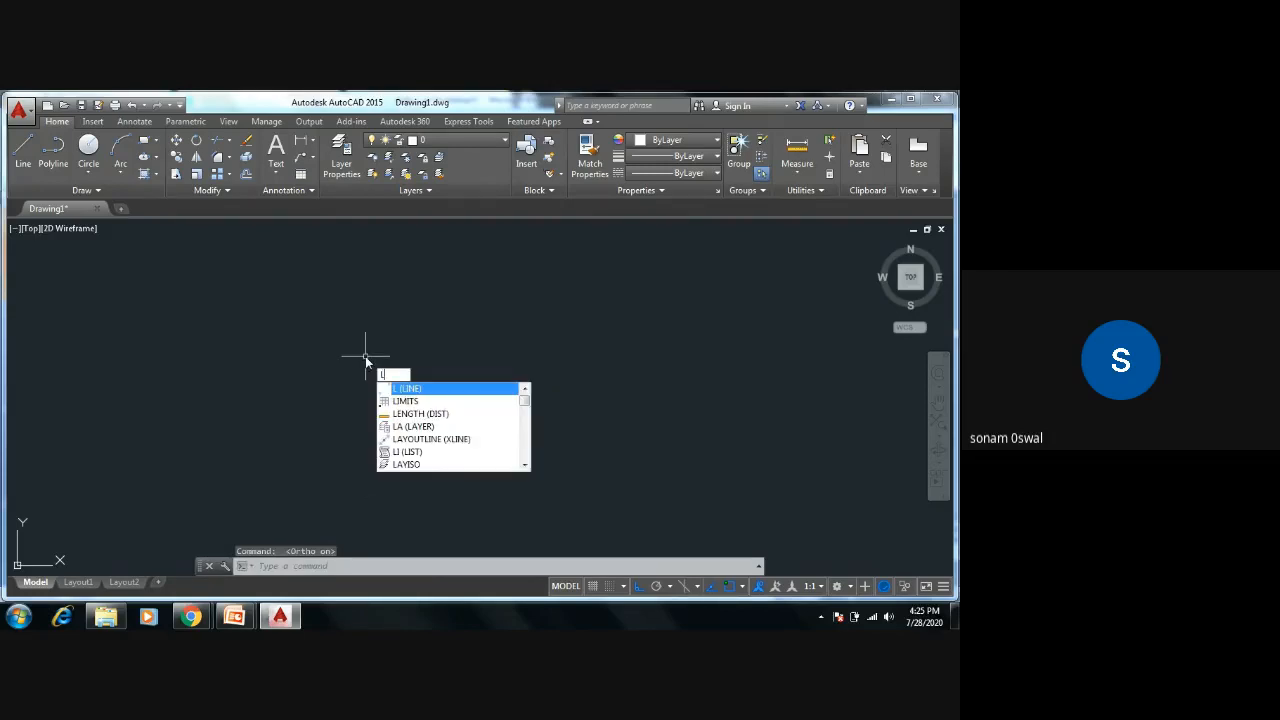
key("Return")
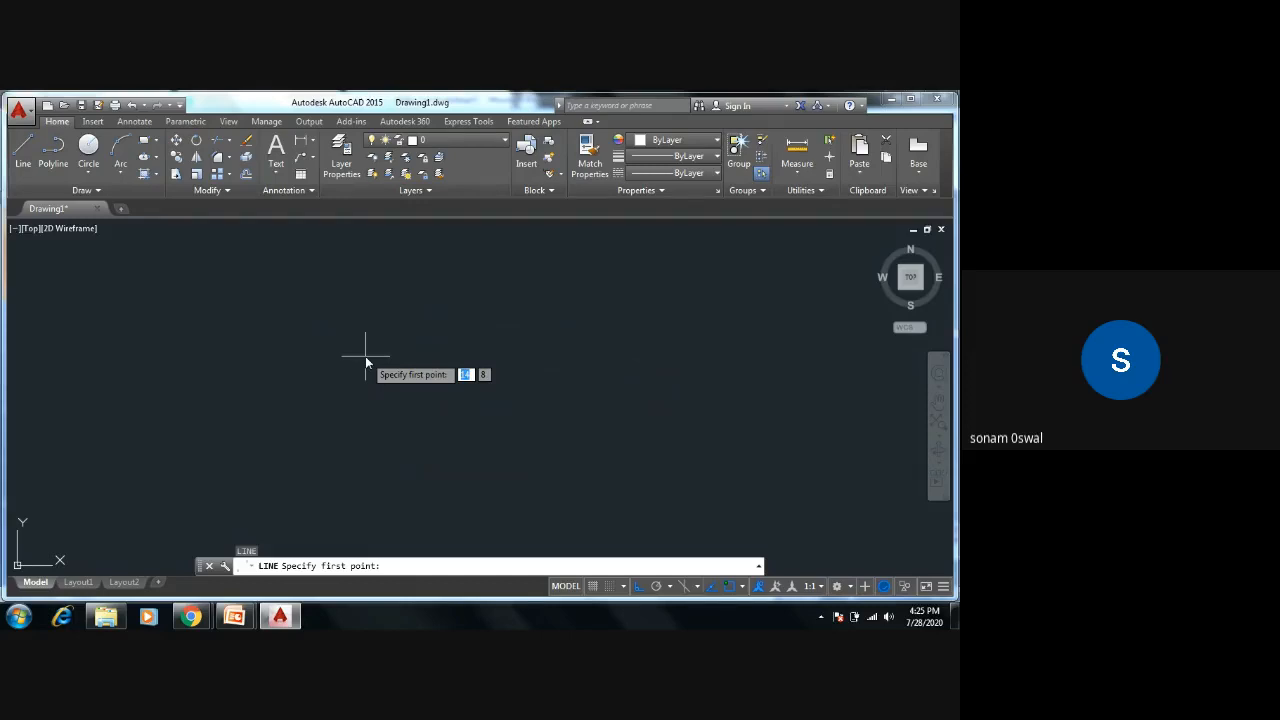
type("1")
key("Return")
key("Escape")
key("Escape")
key("Escape")
key("Escape")
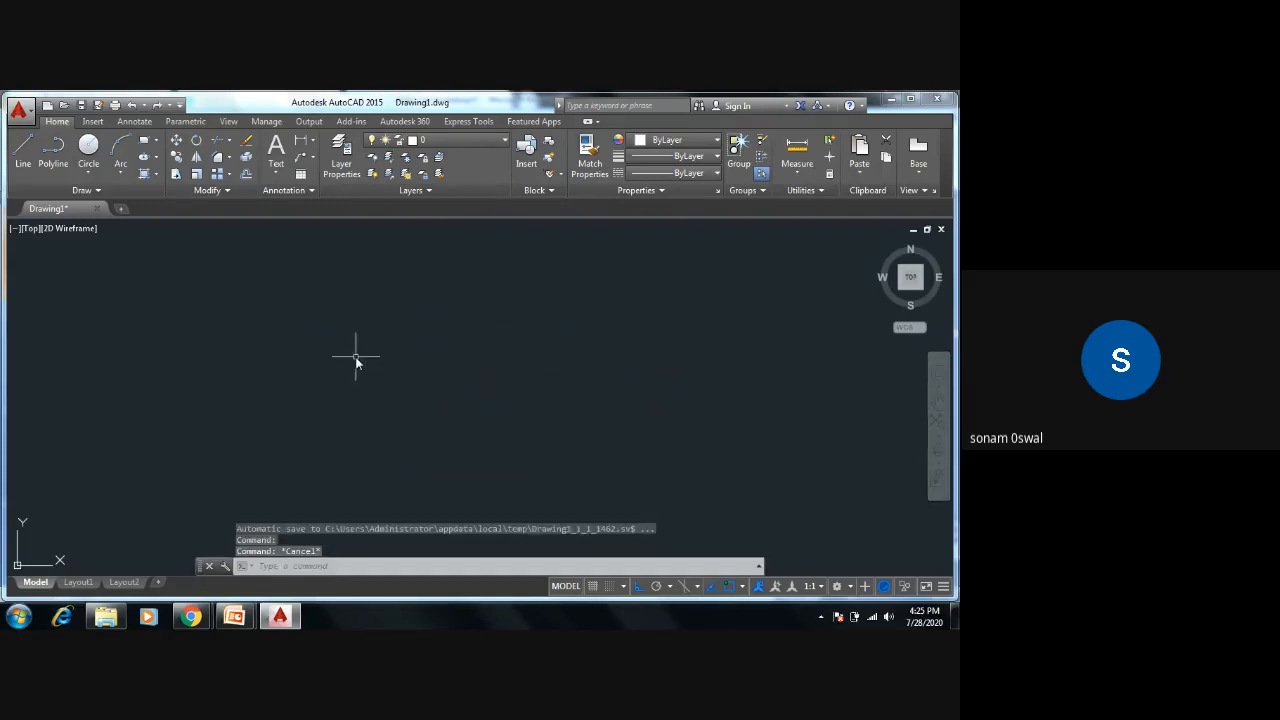
Step: Draw connected orthogonal lines toward the right: about 13 mm horizontally, down, about 5 mm right, up, right, up and right again
type("l")
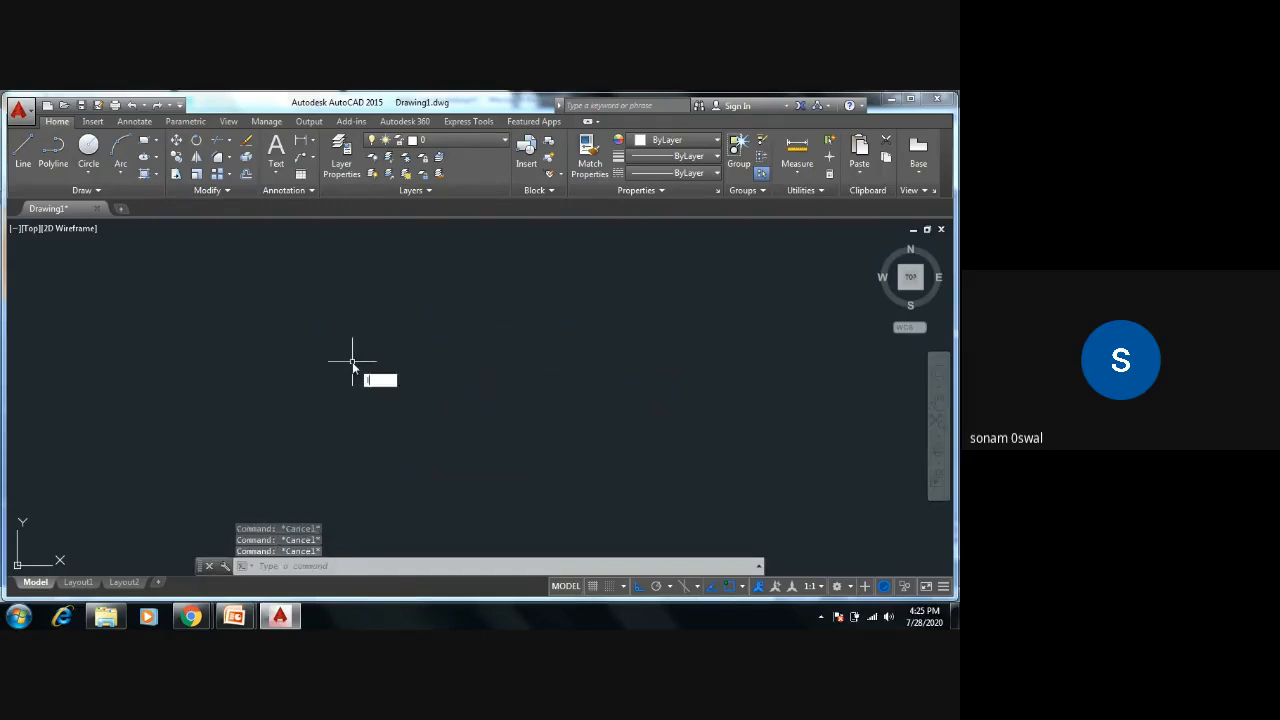
key("Return")
left_click(290, 389)
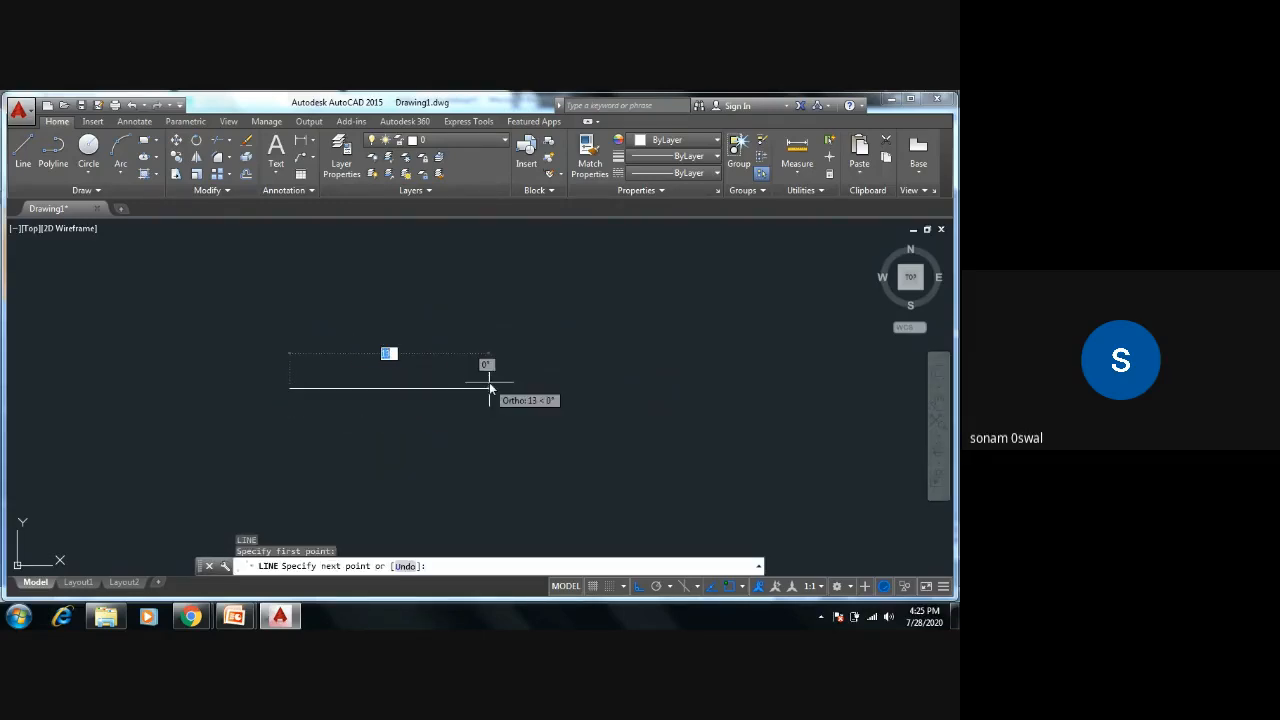
left_click(490, 389)
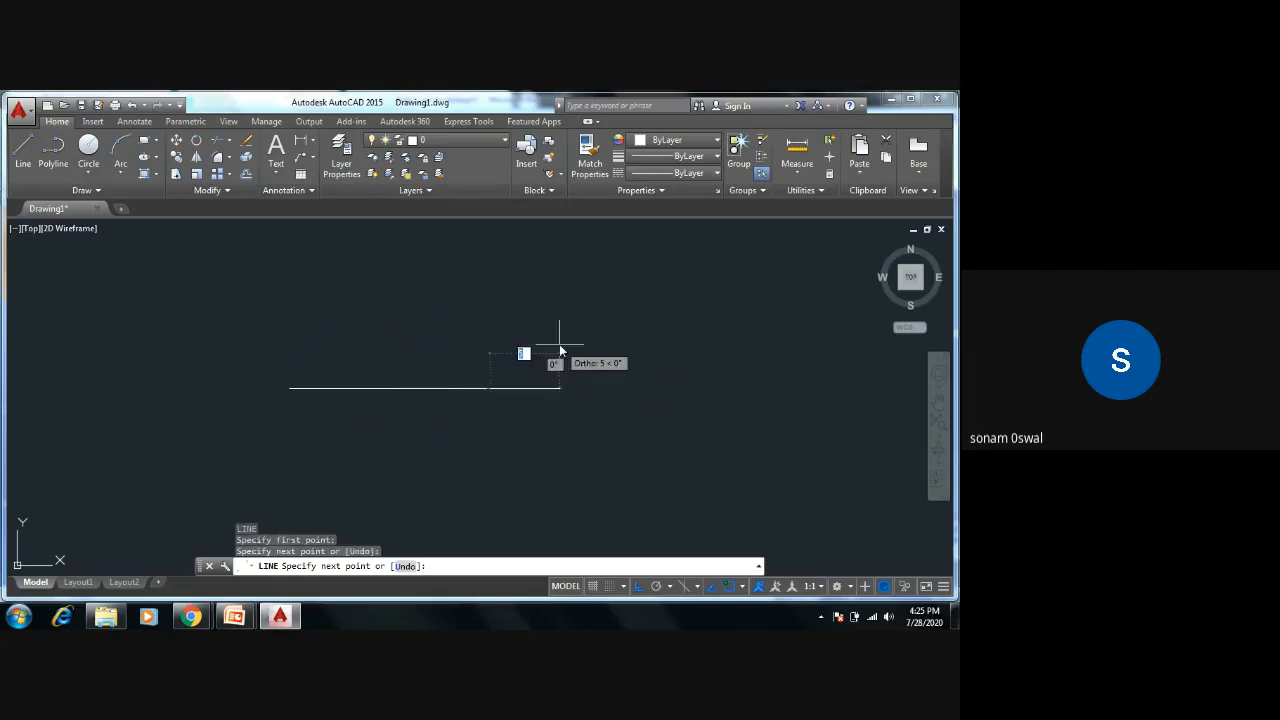
left_click(490, 477)
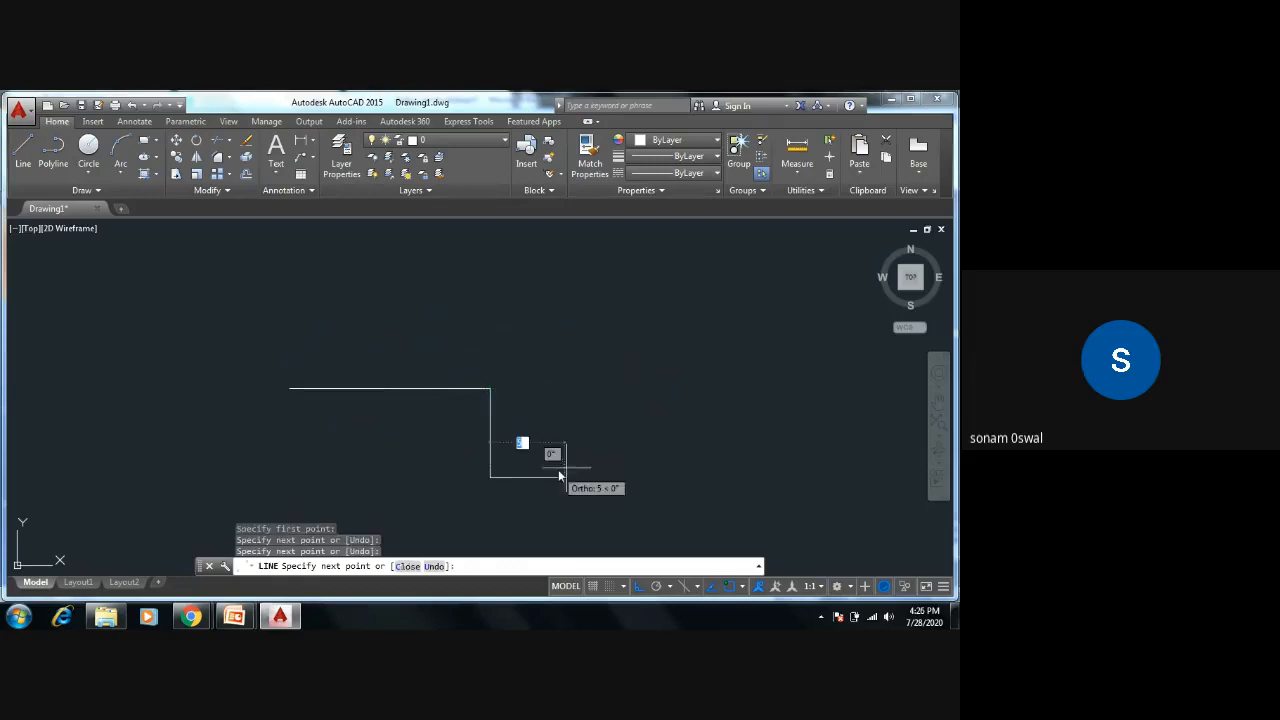
left_click(574, 477)
left_click(574, 387)
left_click(656, 387)
left_click(656, 295)
left_click(722, 295)
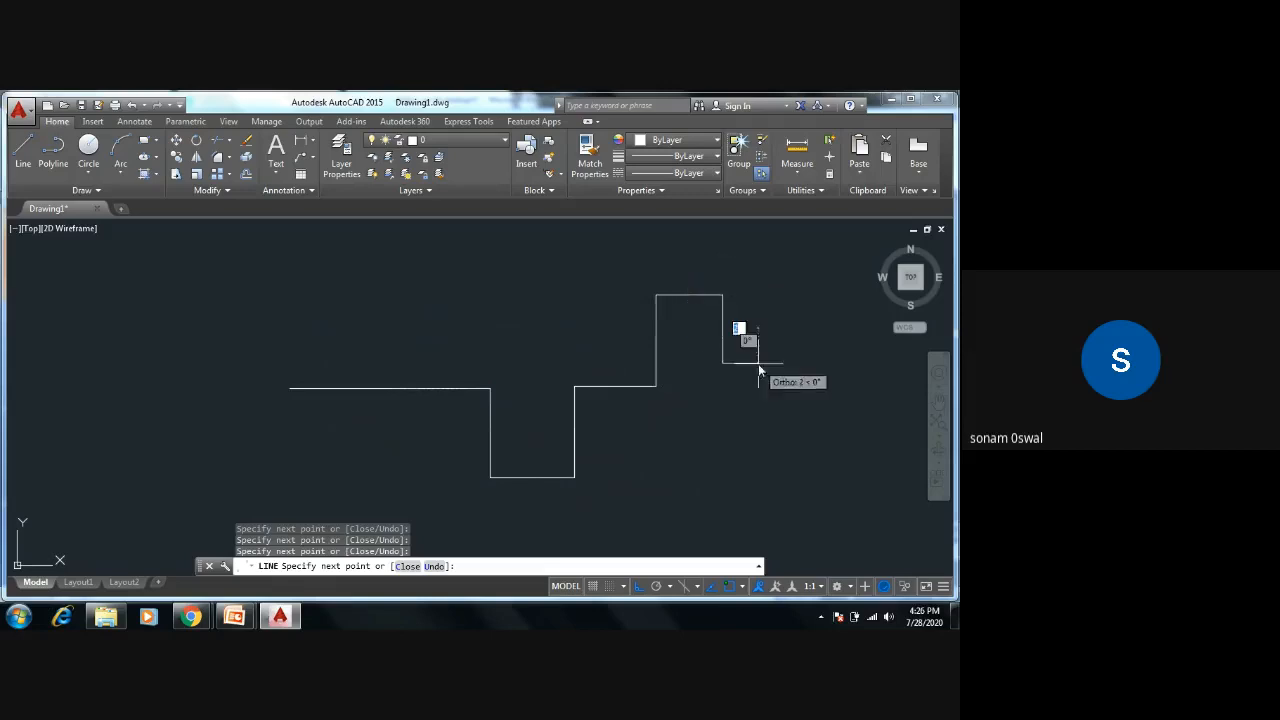
Step: Continue the chain downward and back leftward in alternating horizontal and vertical segments past the starting point, ending with a short upward line
left_click(722, 450)
left_click(640, 450)
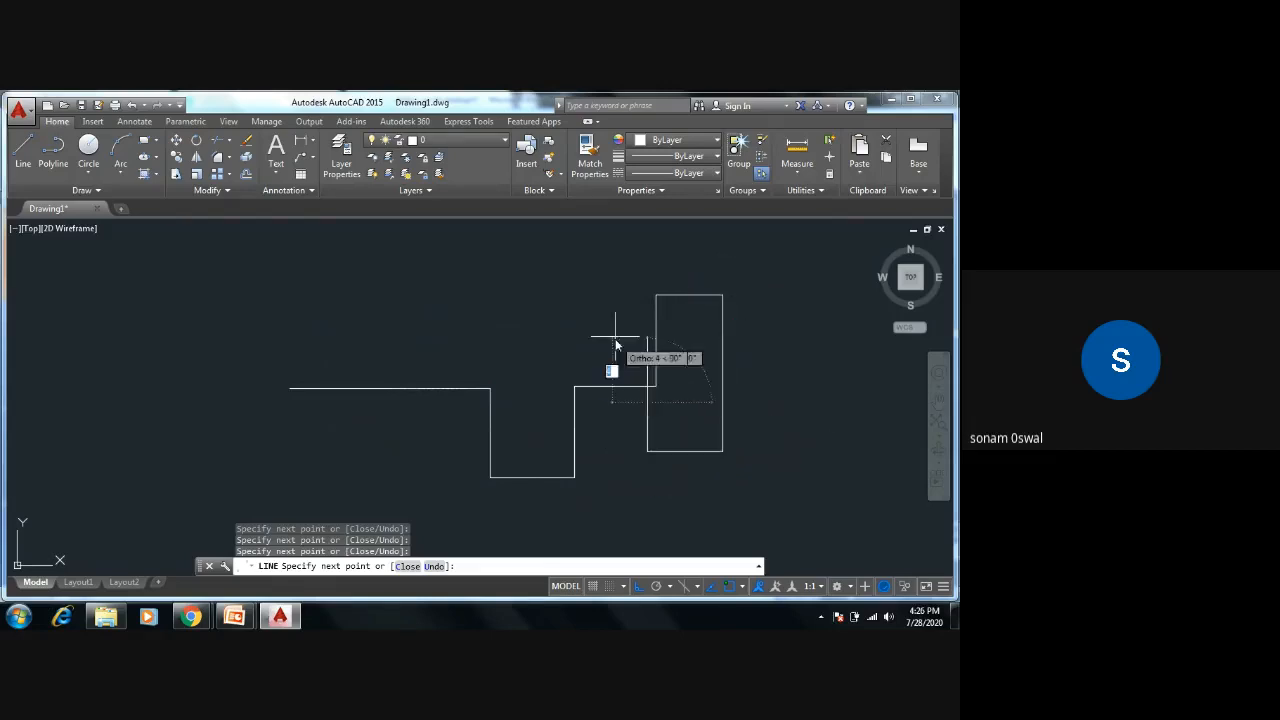
left_click(612, 287)
left_click(527, 288)
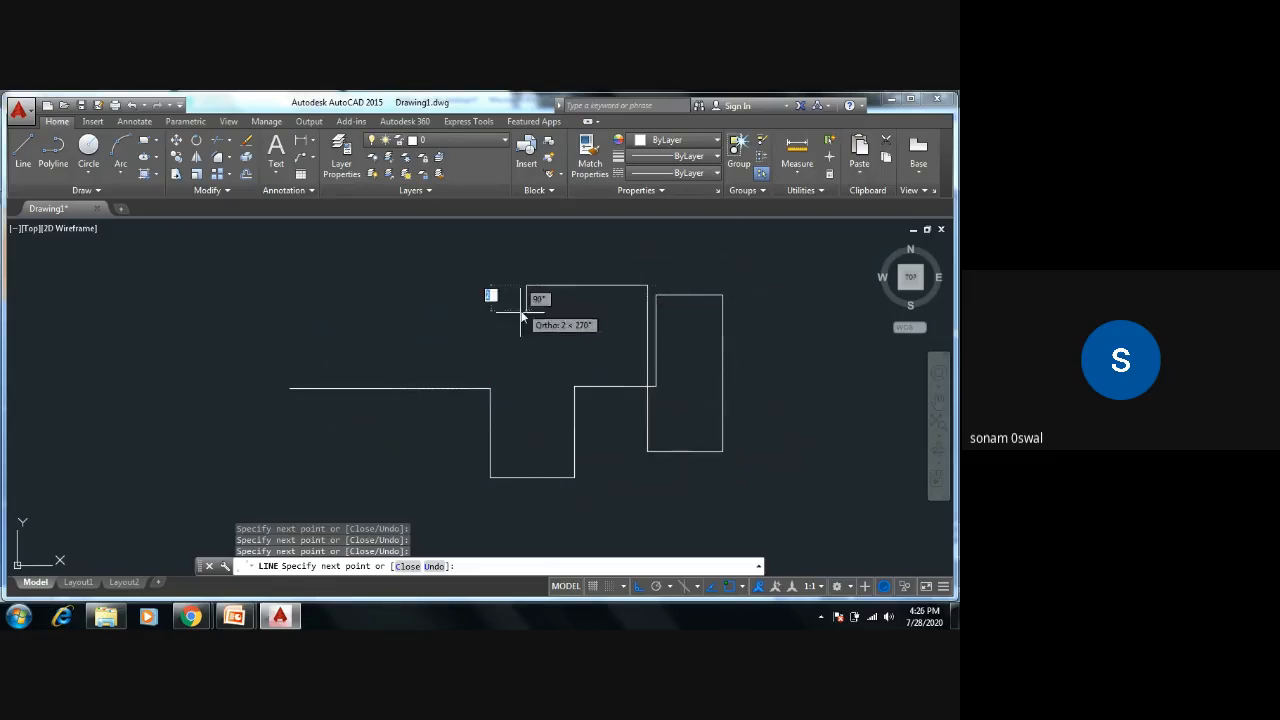
left_click(527, 426)
left_click(385, 450)
left_click(385, 343)
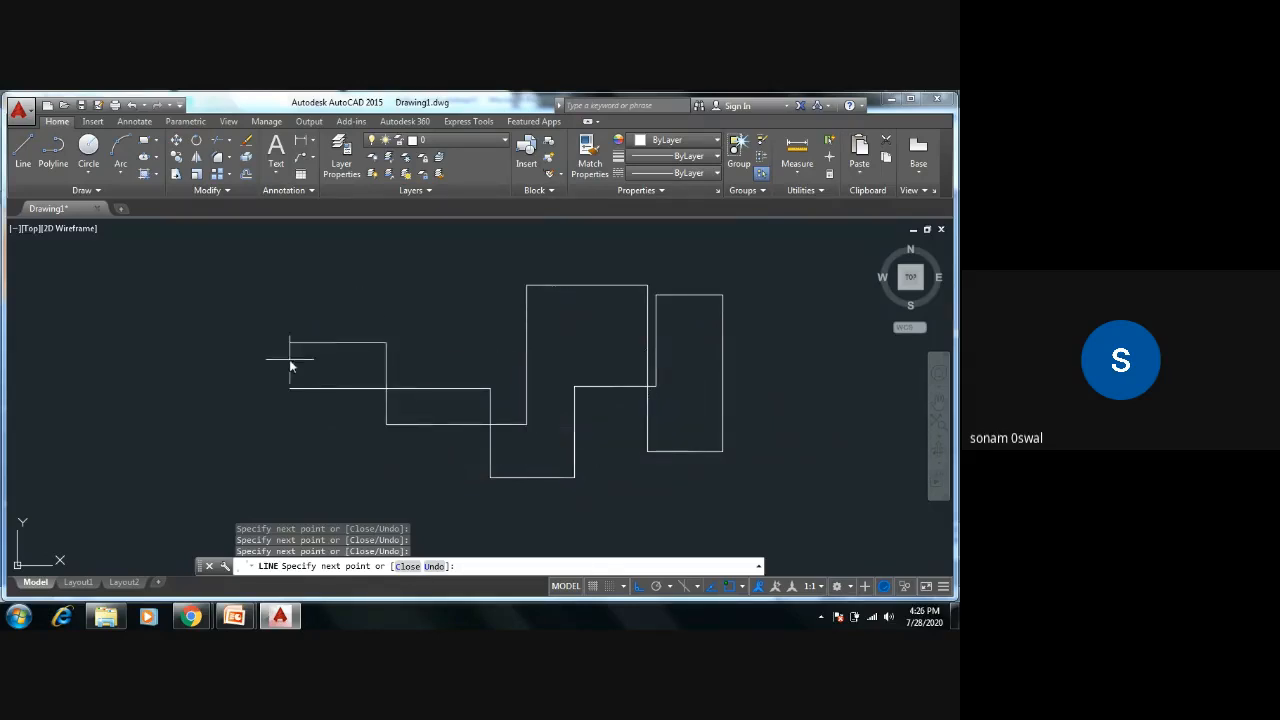
left_click(290, 343)
left_click(290, 446)
left_click(202, 446)
left_click(227, 380)
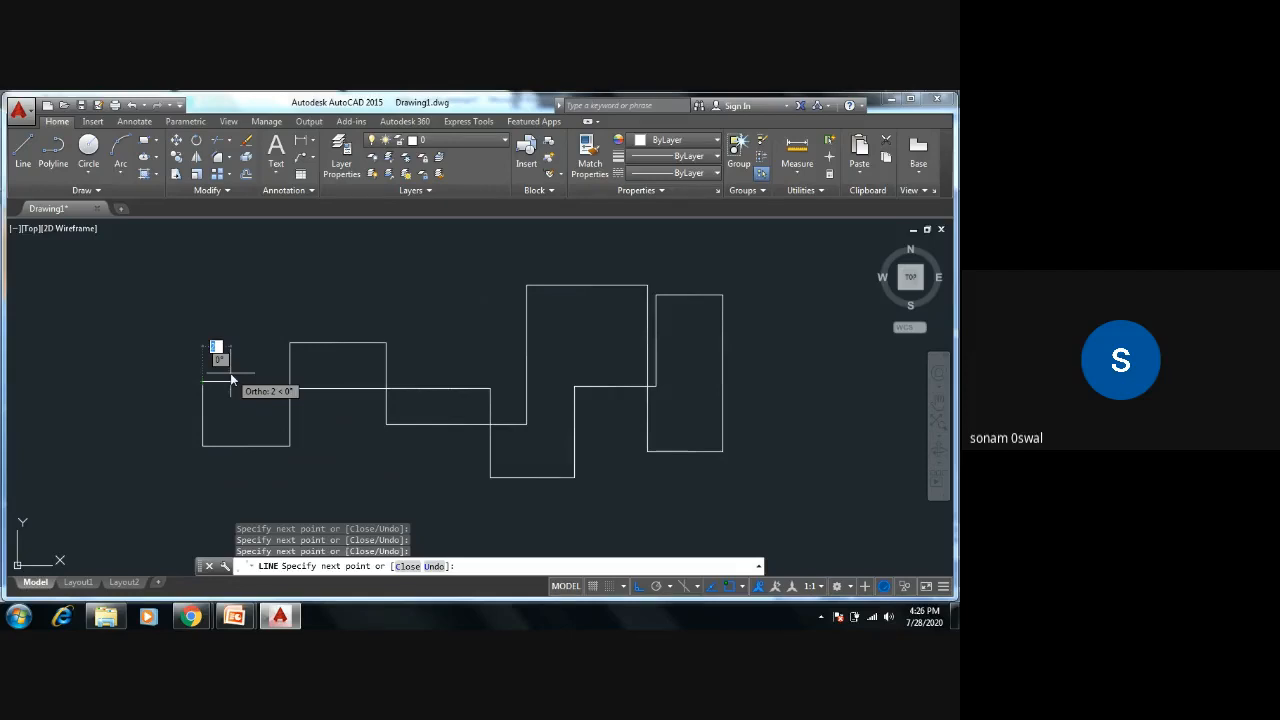
key("Escape")
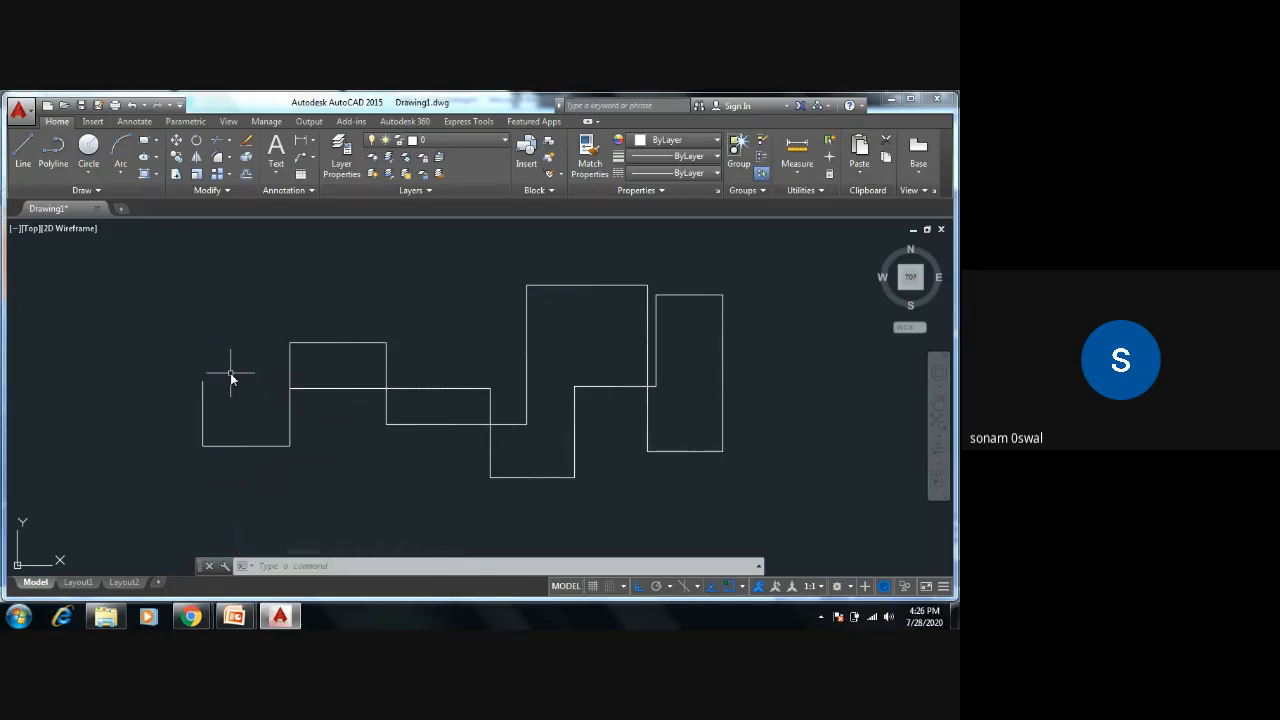
key("Return")
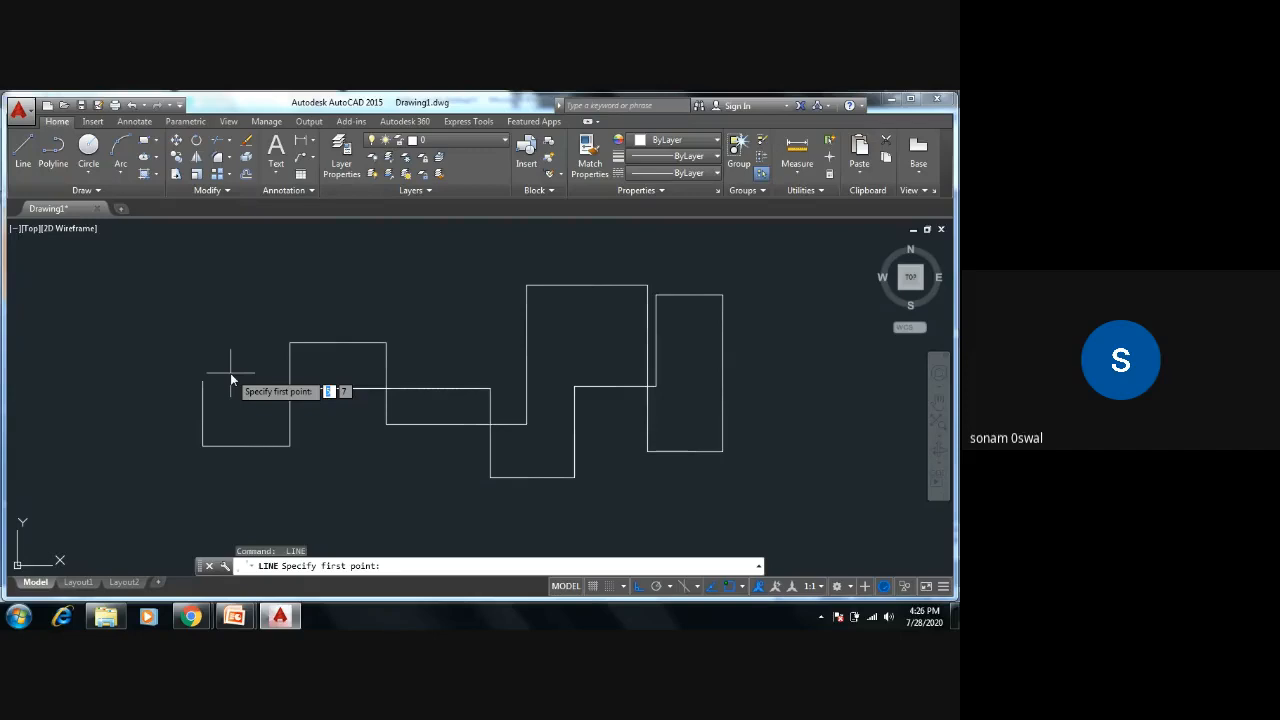
left_click(230, 373)
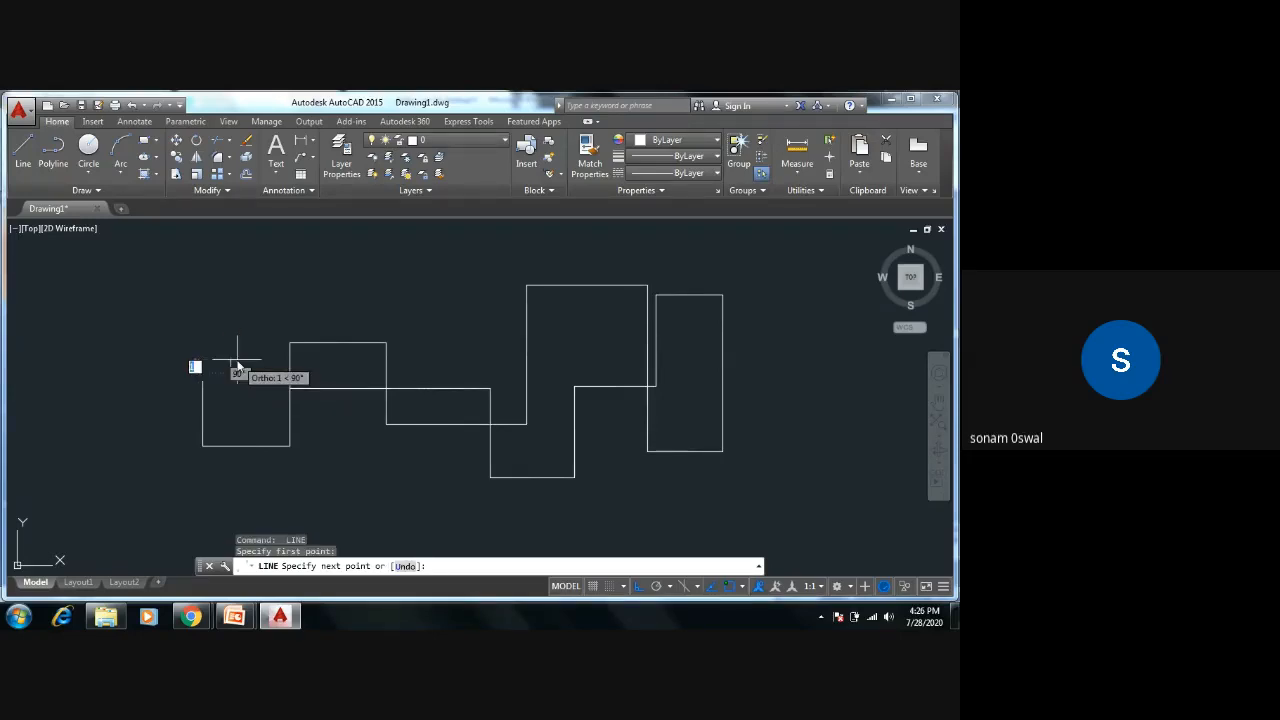
key("Escape")
key("Escape")
key("Escape")
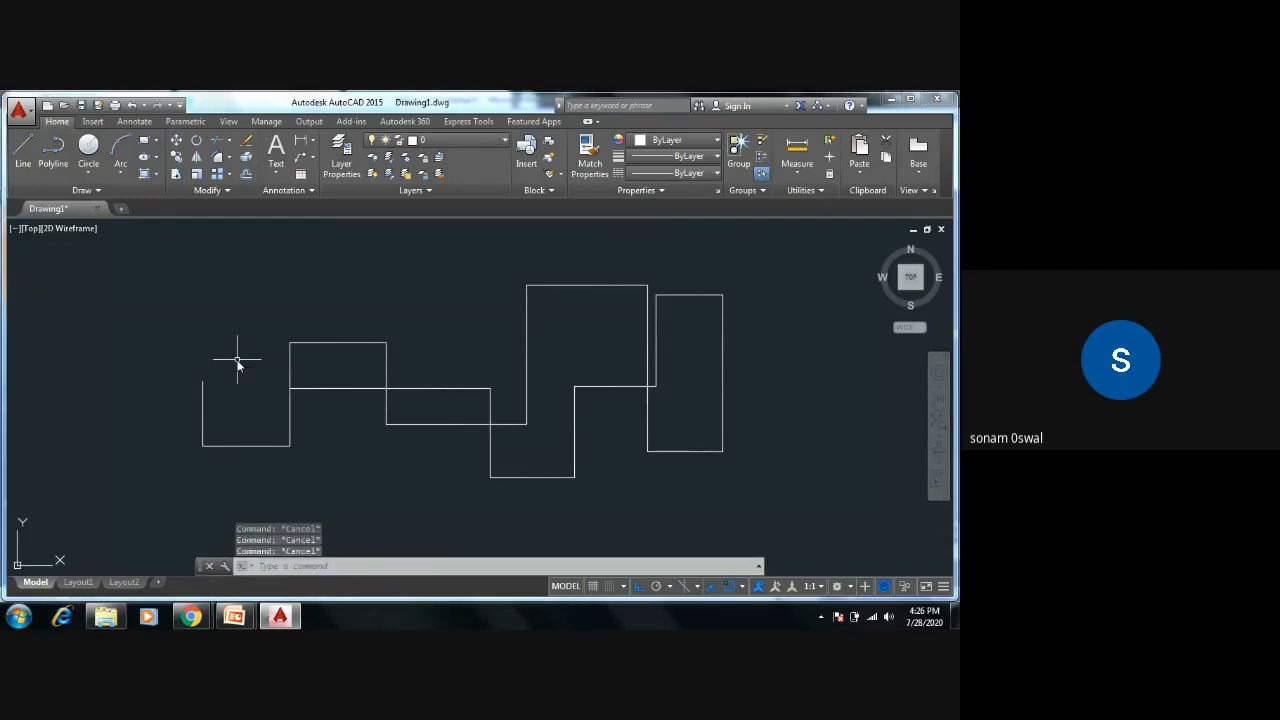
Step: Try selecting all the lines twice with a right-to-left crossing window, clearing the selection each time
scroll(737, 306, "down", 5)
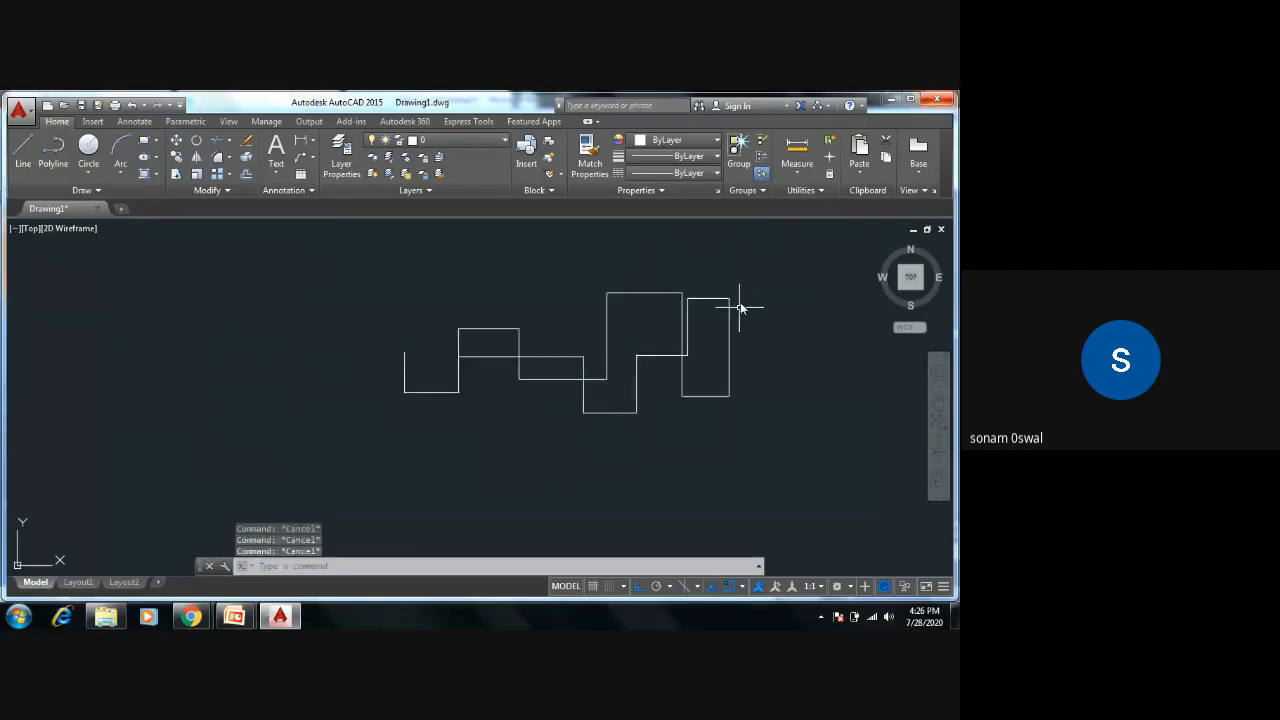
scroll(628, 400, "up", 3)
middle_click_drag(632, 400, 547, 434)
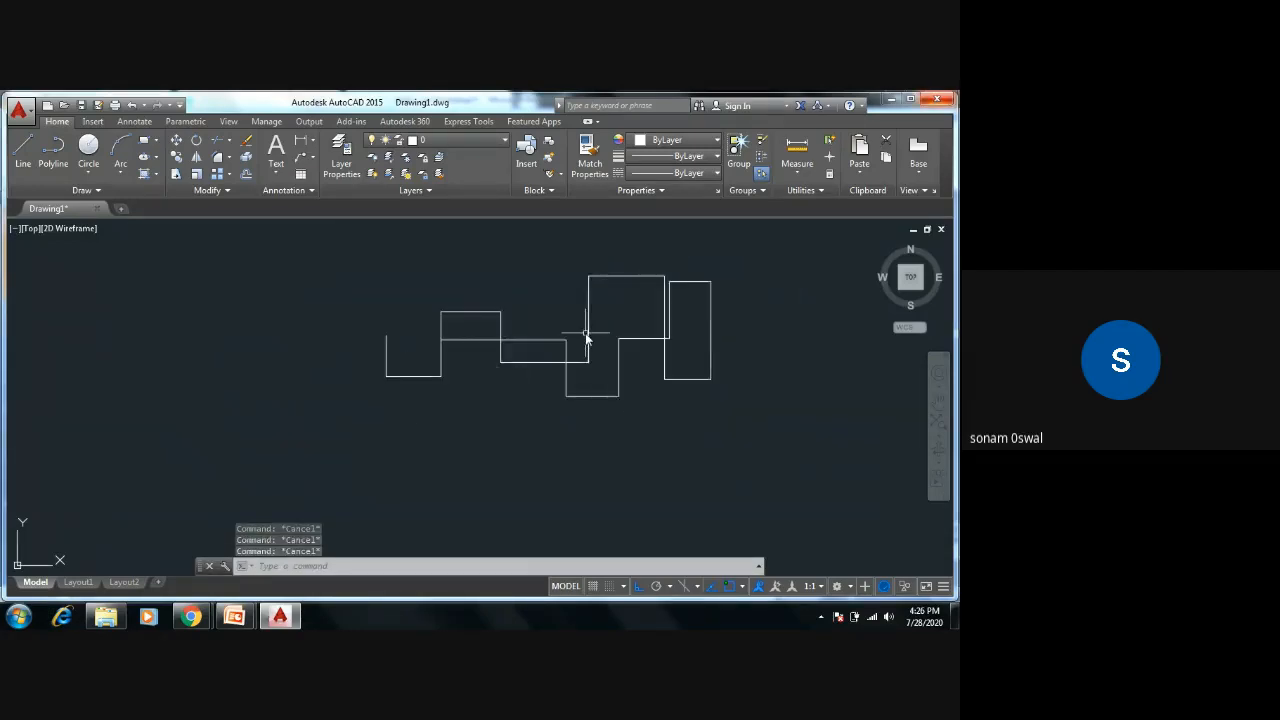
middle_click_drag(586, 337, 486, 381)
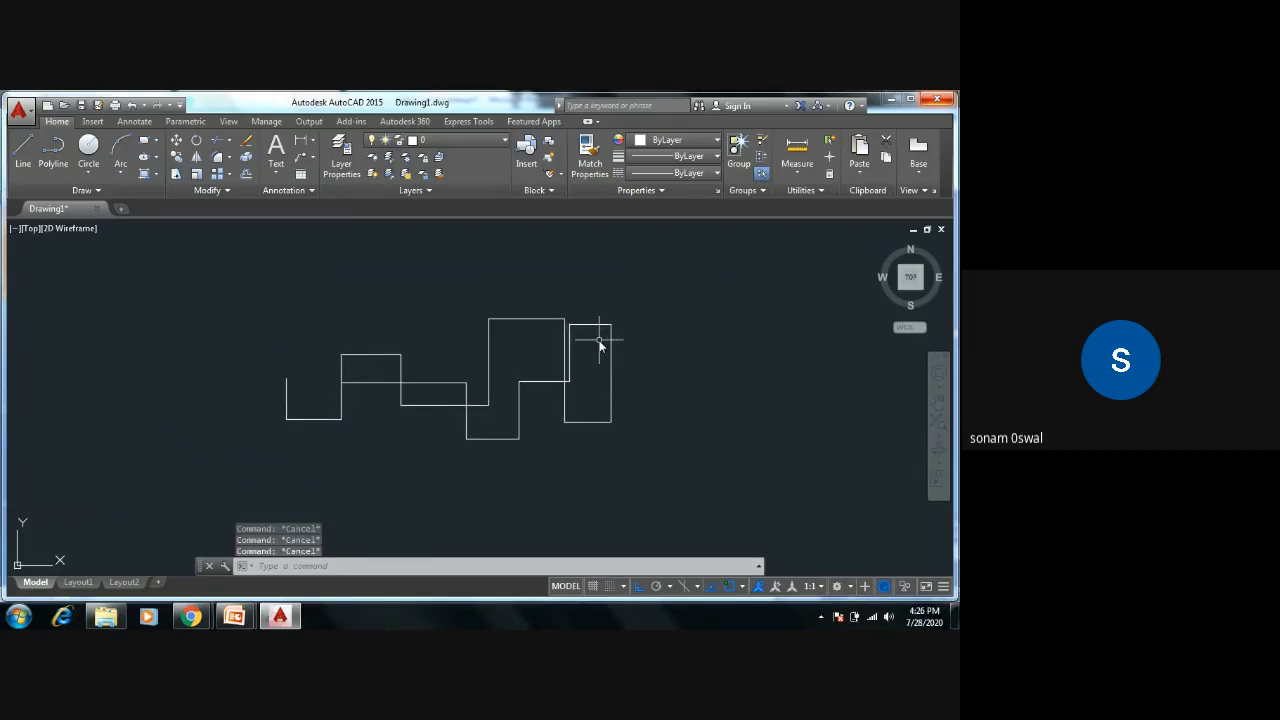
left_click(643, 290)
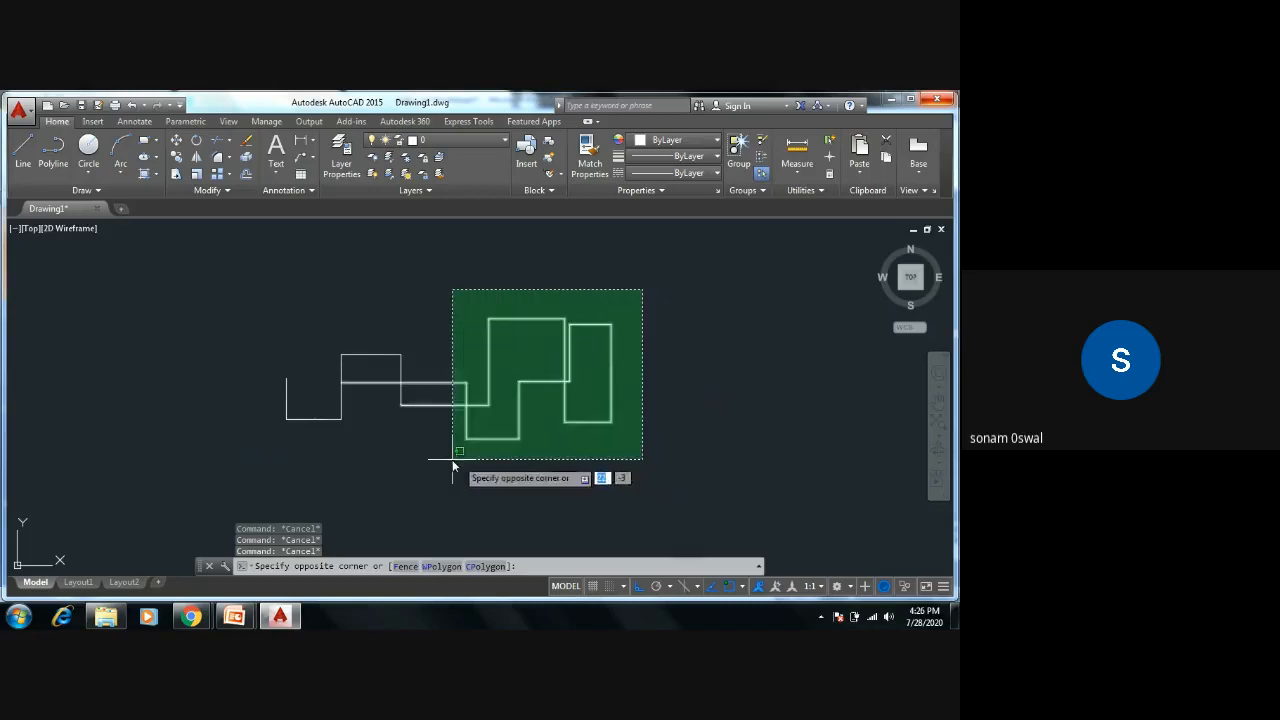
left_click(250, 477)
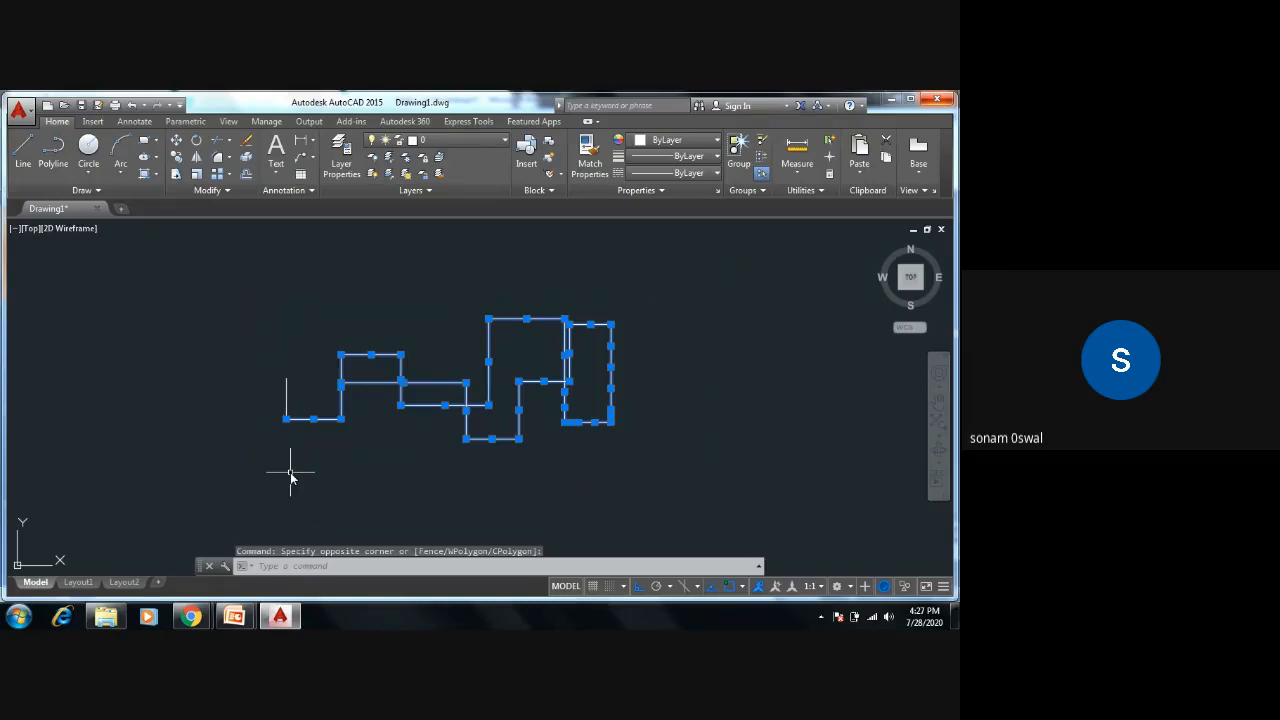
key("Escape")
left_click(682, 262)
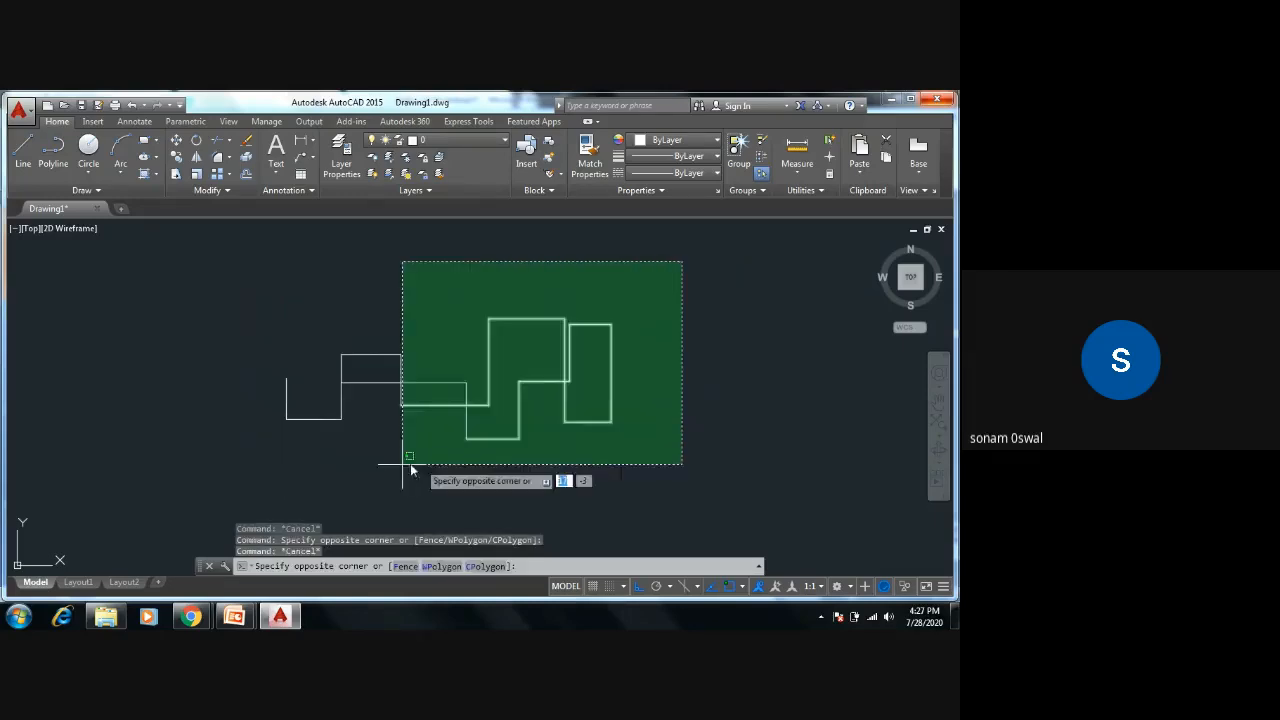
left_click(247, 481)
key("Escape")
key("Escape")
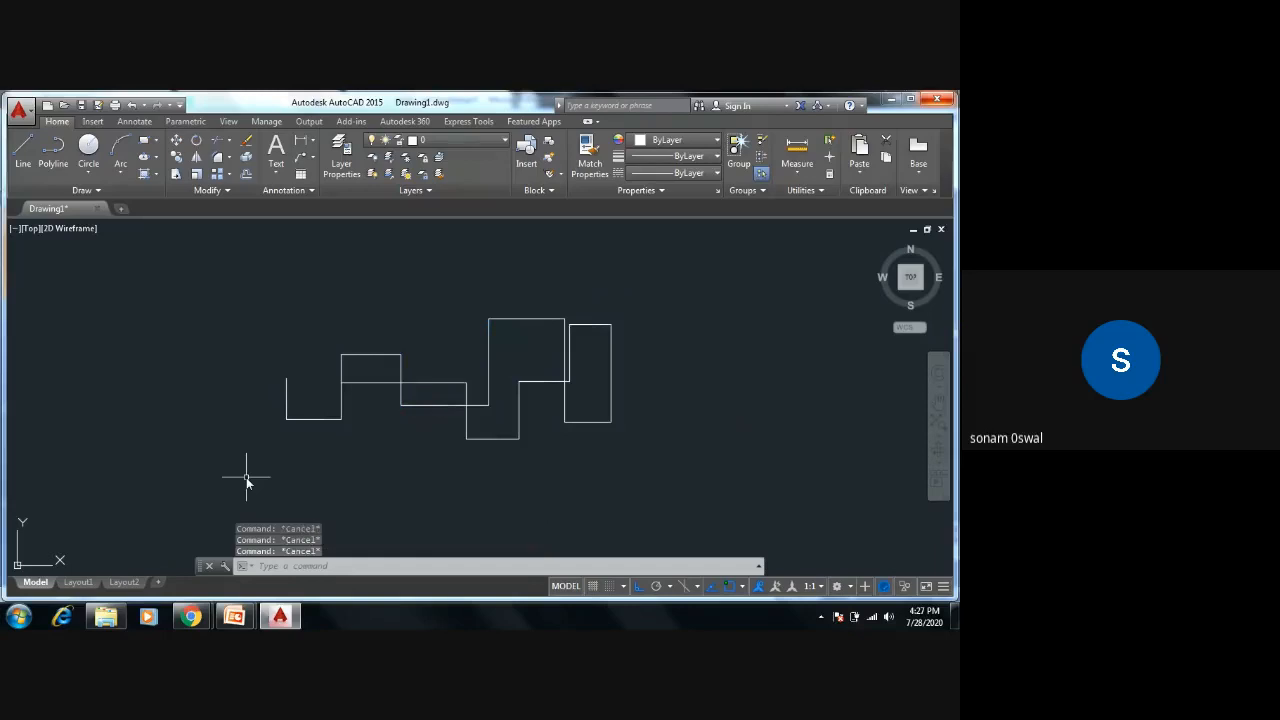
Step: Erase the five segments at the left end of the chain, selecting them with a left-to-right enclosing window
left_click(218, 296)
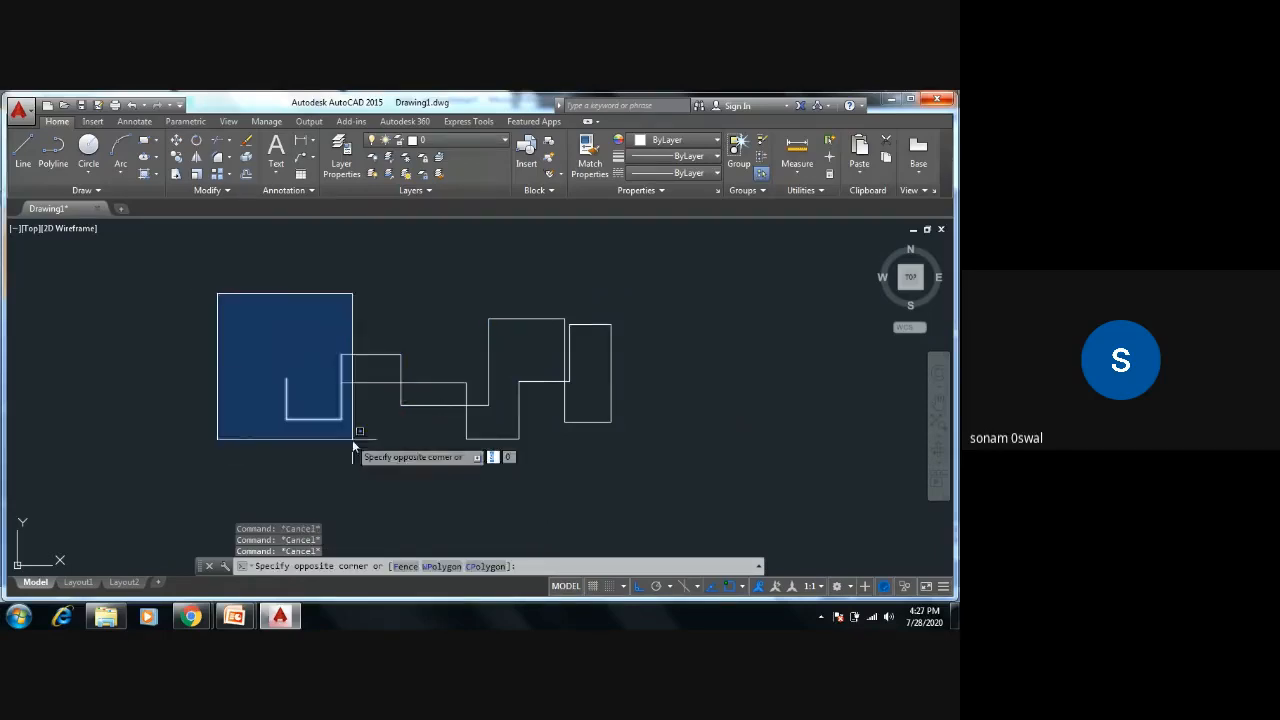
left_click(432, 467)
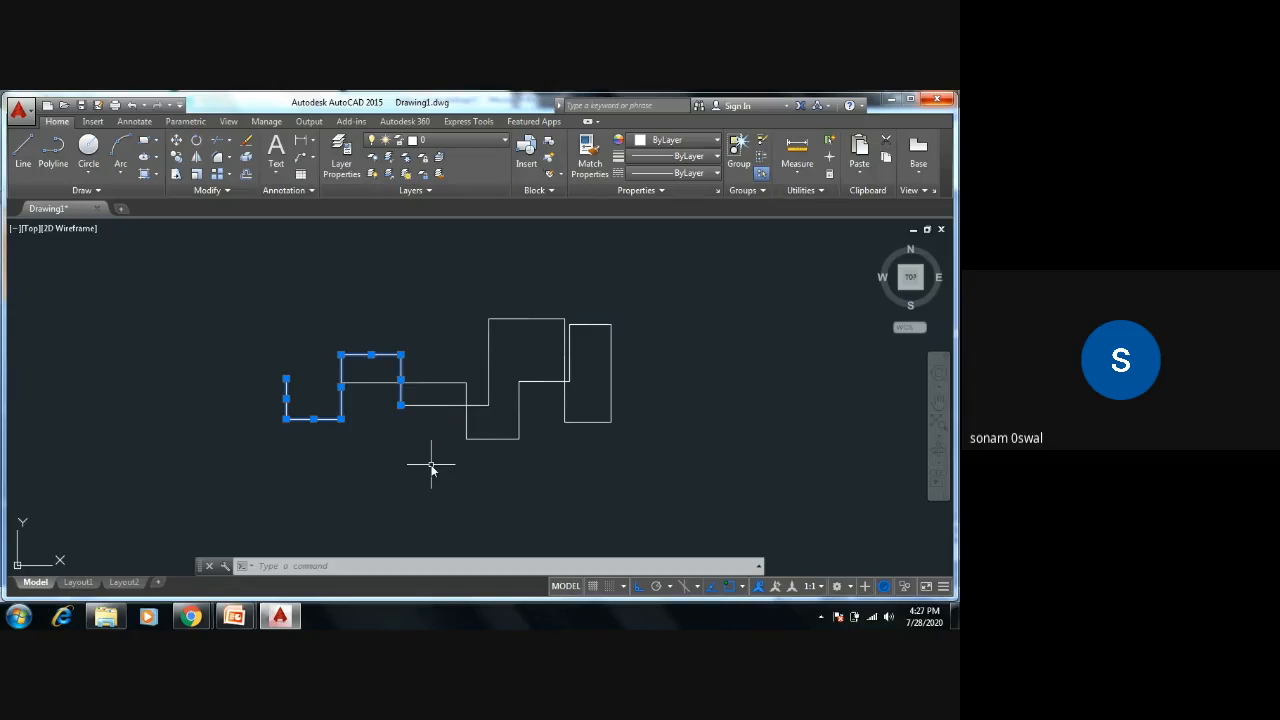
key("Delete")
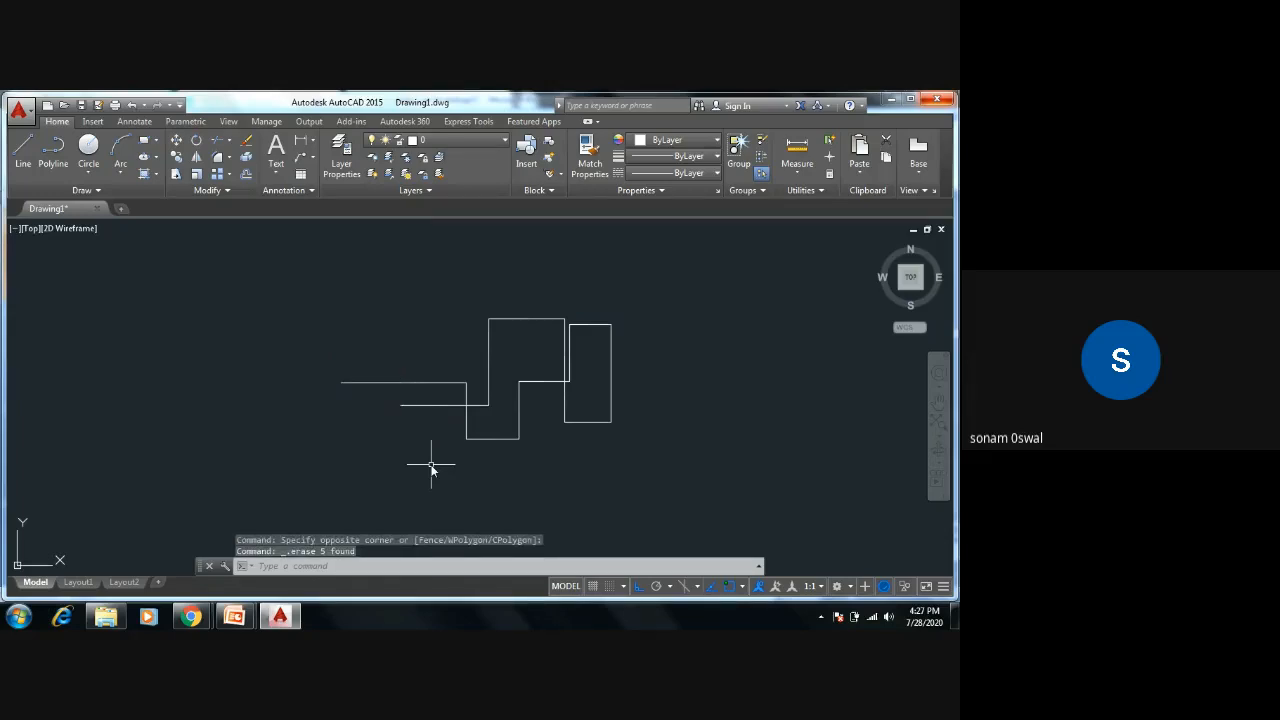
key("Escape")
key("Escape")
key("Escape")
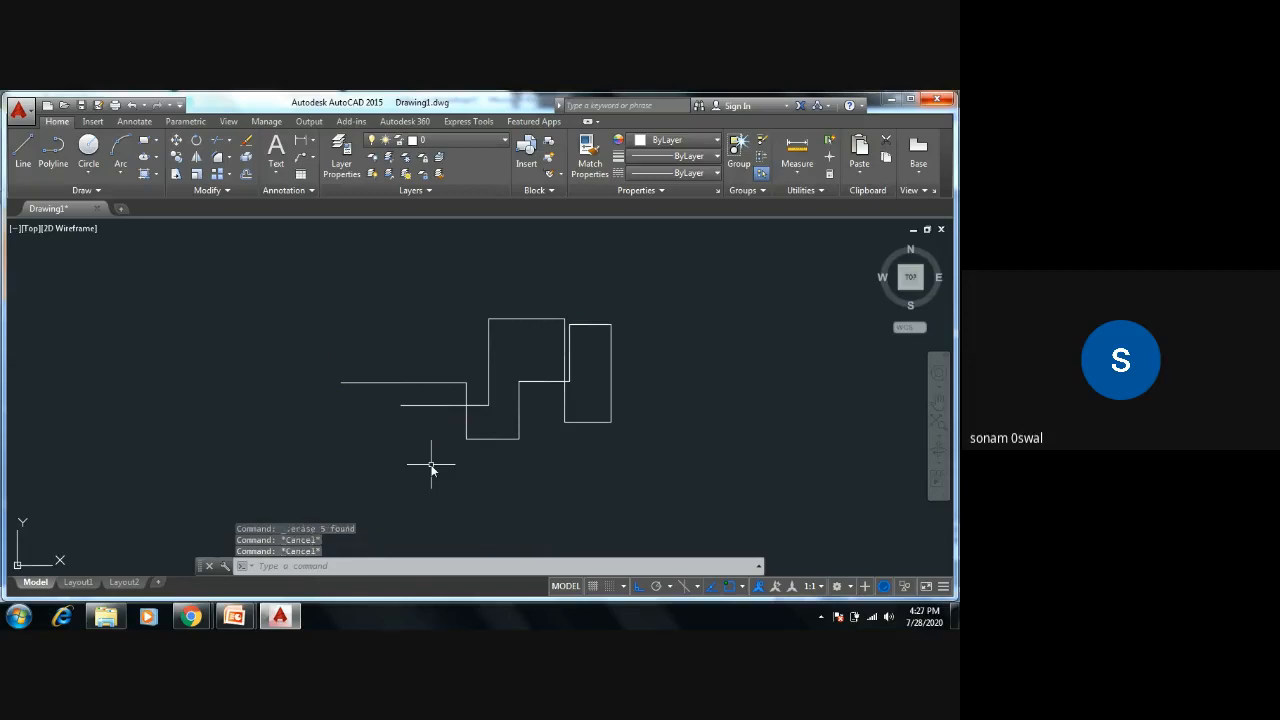
Step: Erase all the remaining connected lines, selecting them with a right-to-left crossing window
left_click(640, 300)
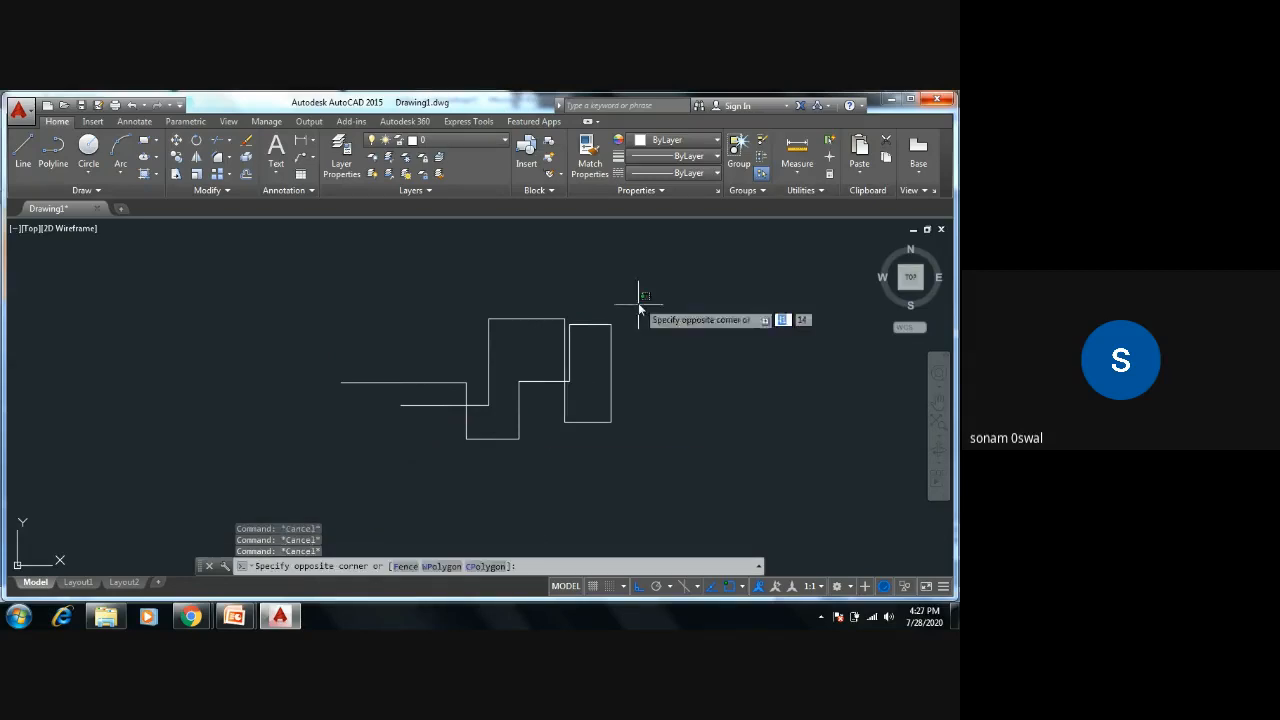
left_click(400, 485)
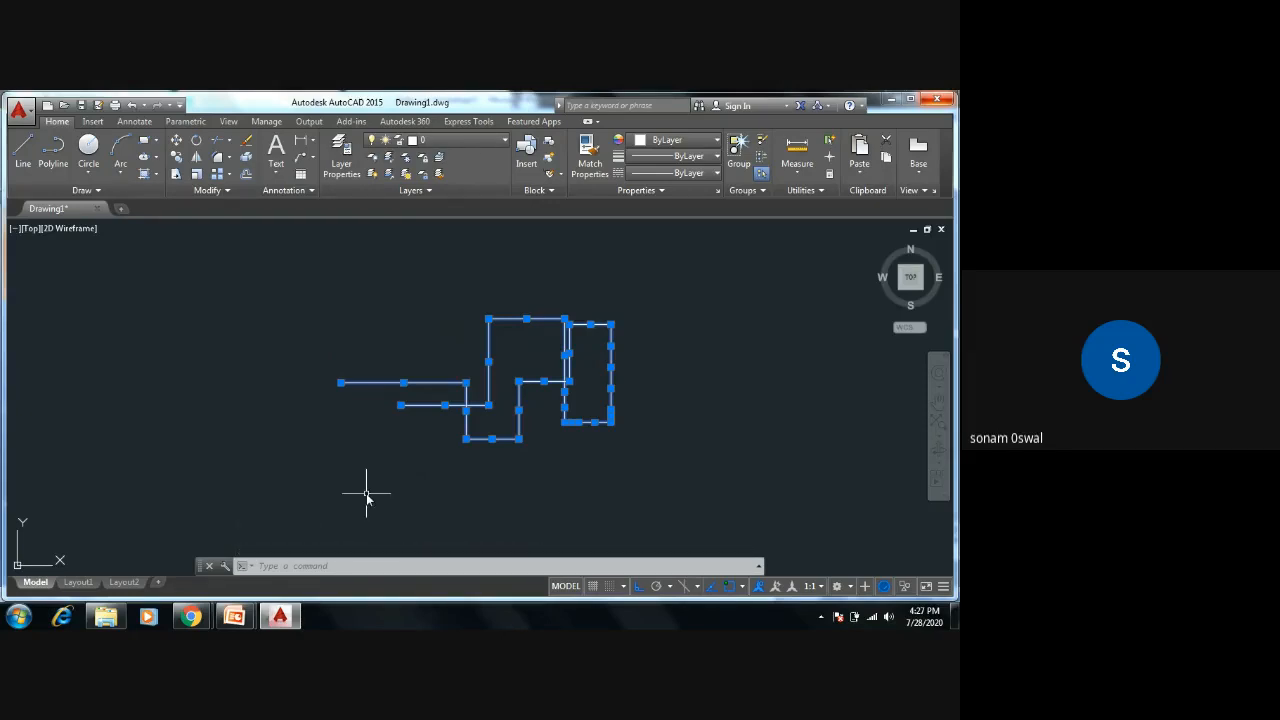
key("Delete")
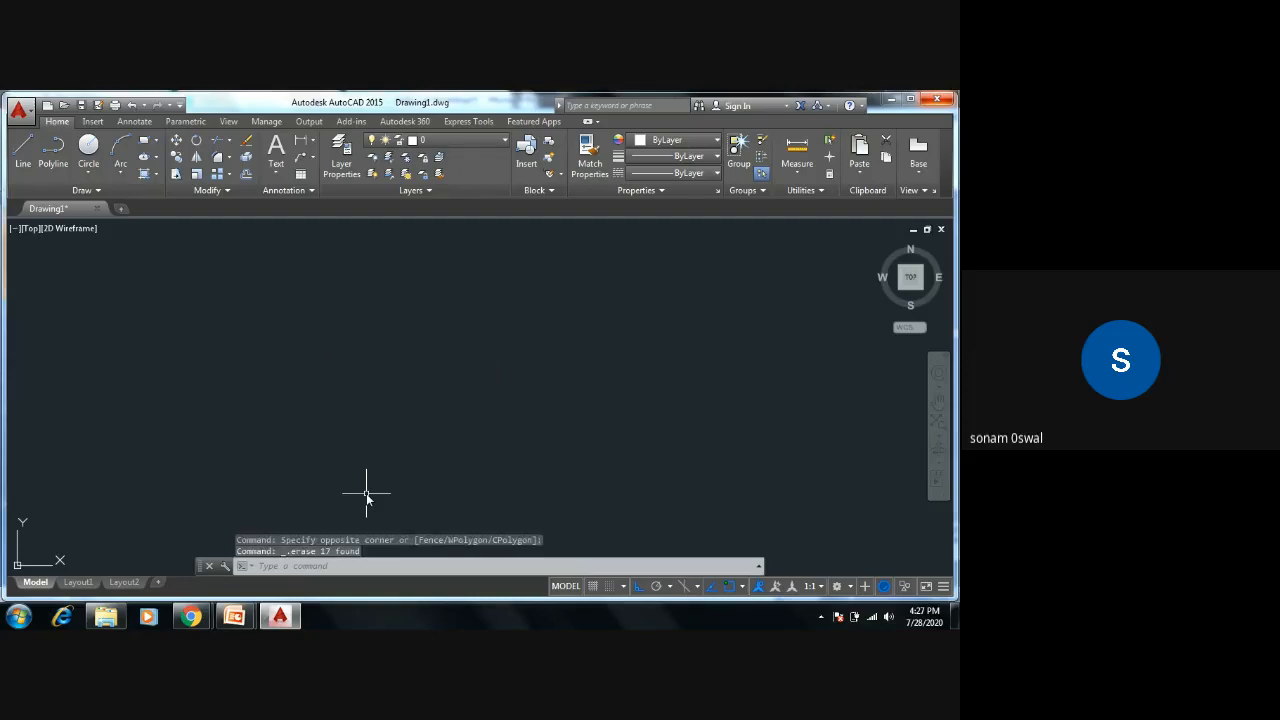
key("Escape")
key("Escape")
key("Escape")
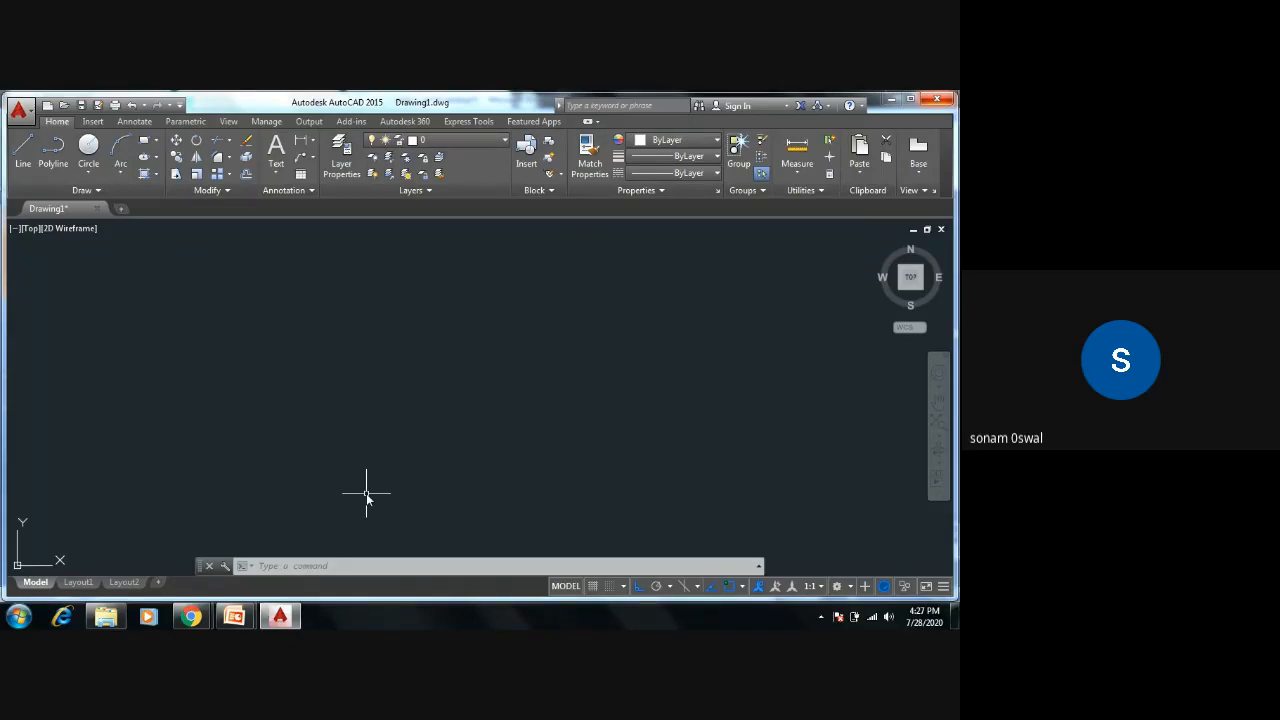
Step: Draw a circle freehand by centre and radius in the empty drawing area
type("c")
key("Return")
left_click(435, 394)
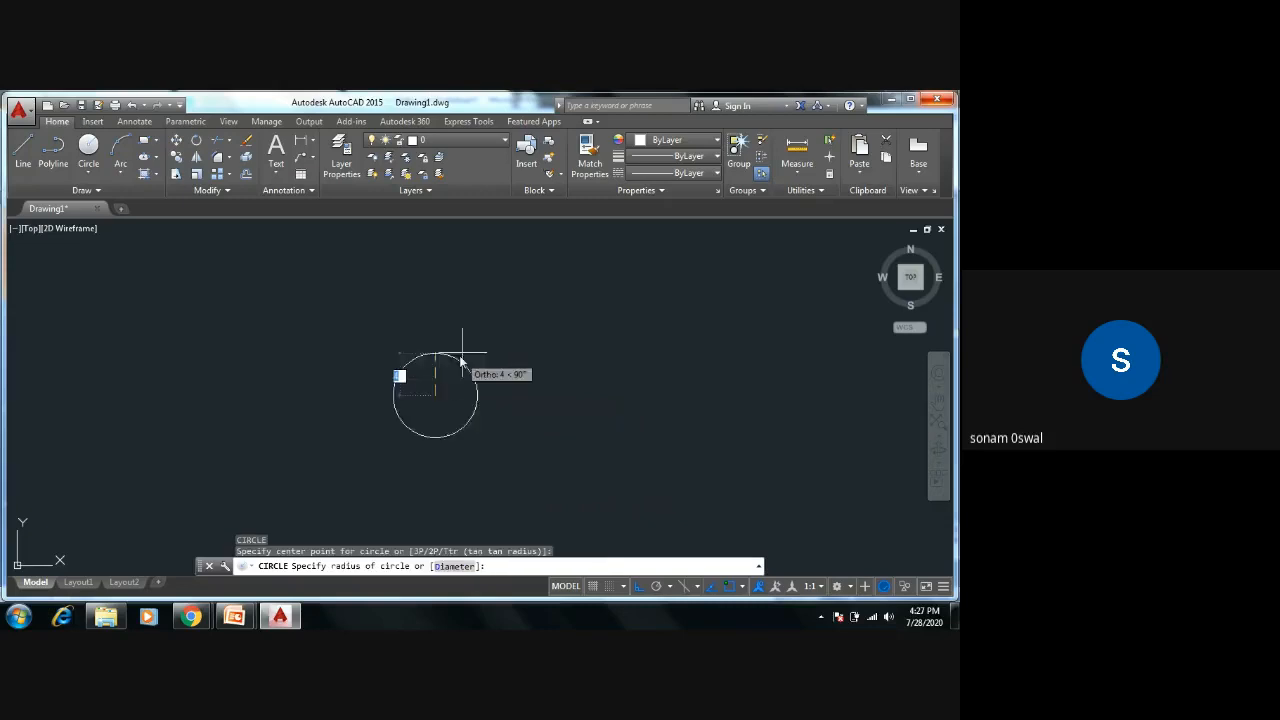
left_click(484, 372)
key("Escape")
key("Escape")
key("Escape")
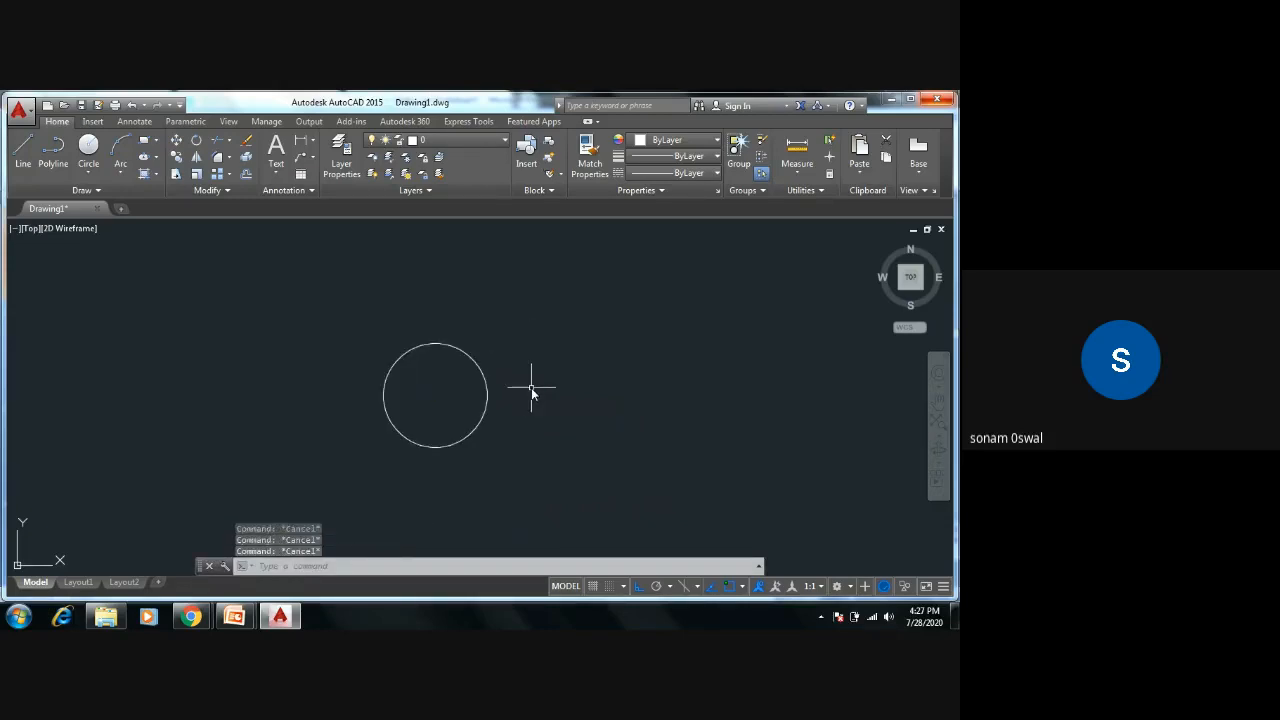
Step: Draw a short vertical line up from the circle's top point, continued by a horizontal line about 2 mm long to the right
type("l")
key("Return")
scroll(486, 345, "up", 5)
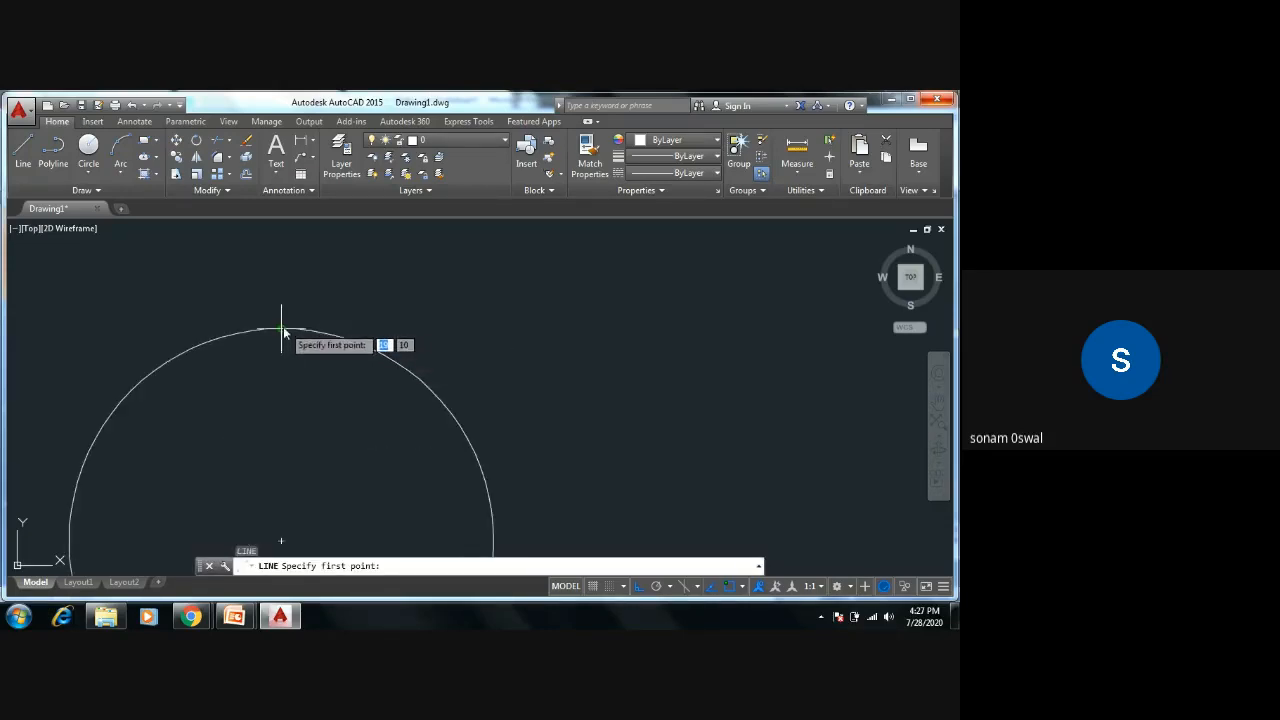
left_click(281, 328)
left_click(282, 290)
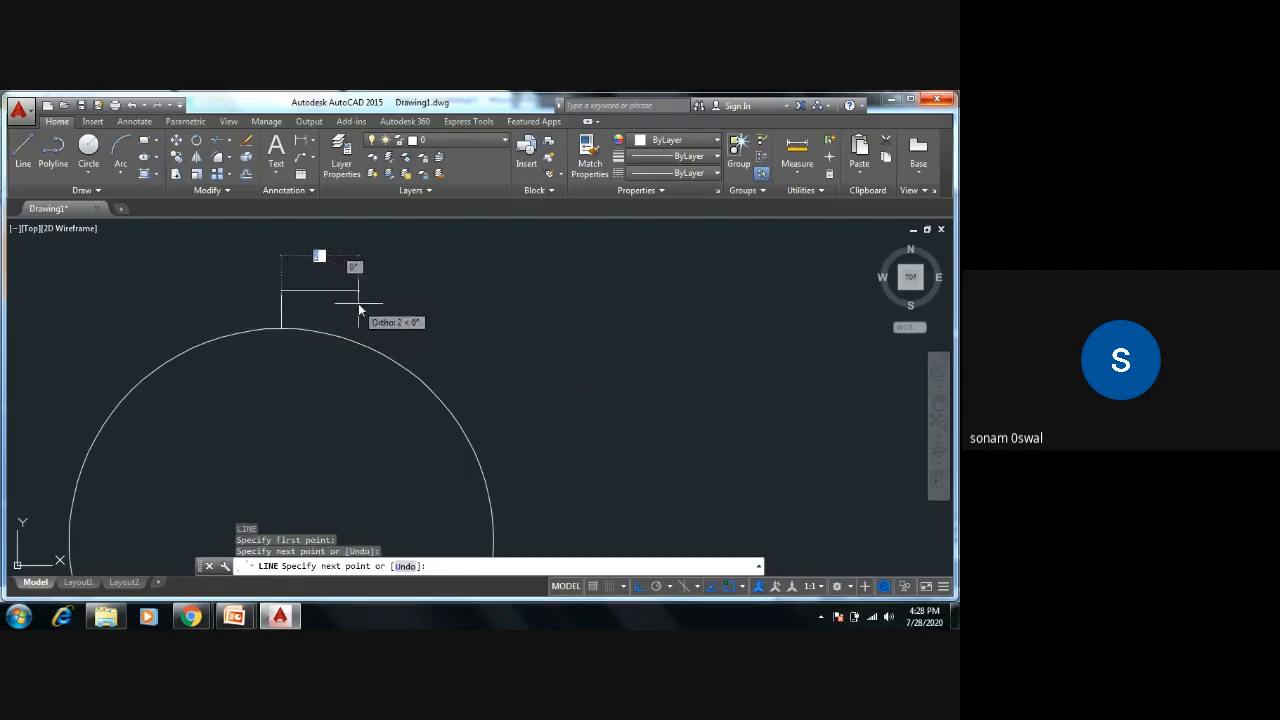
left_click(358, 310)
key("Escape")
key("Escape")
Step: Centre the short horizontal line over the vertical one by moving its midpoint to the vertical line's upper end
middle_click_drag(369, 324, 537, 363)
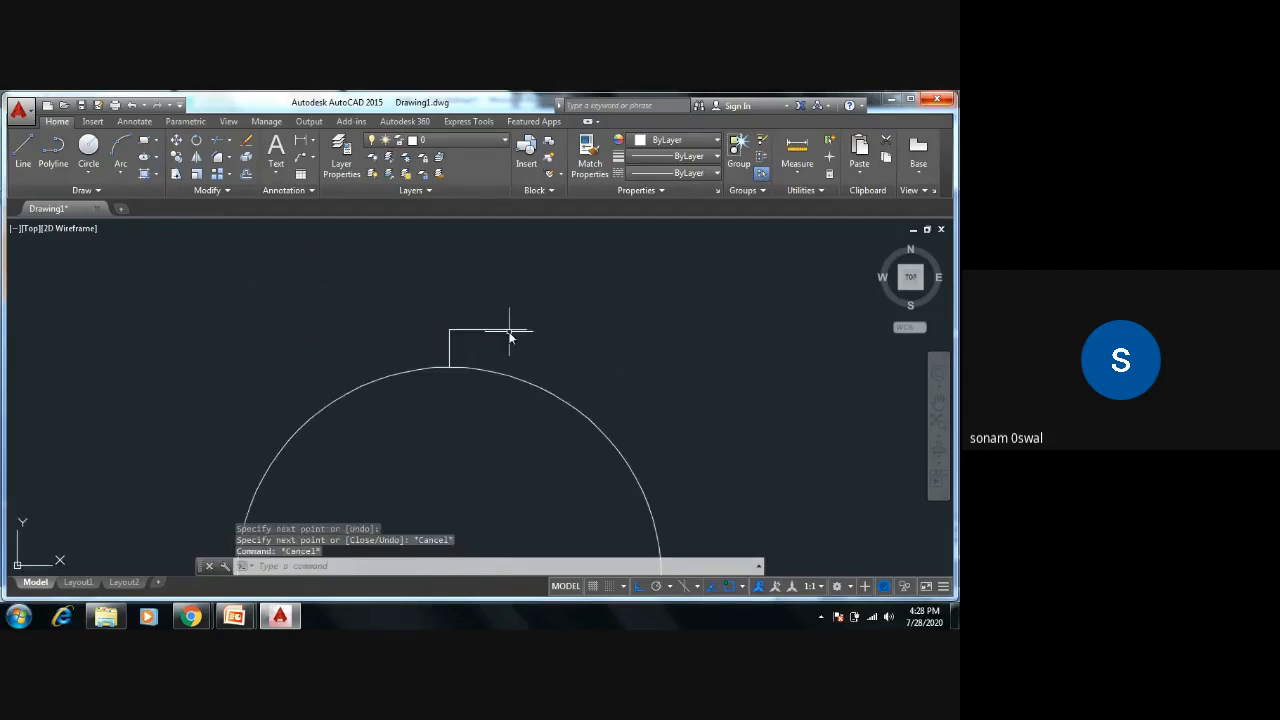
left_click(505, 330)
left_click(487, 329)
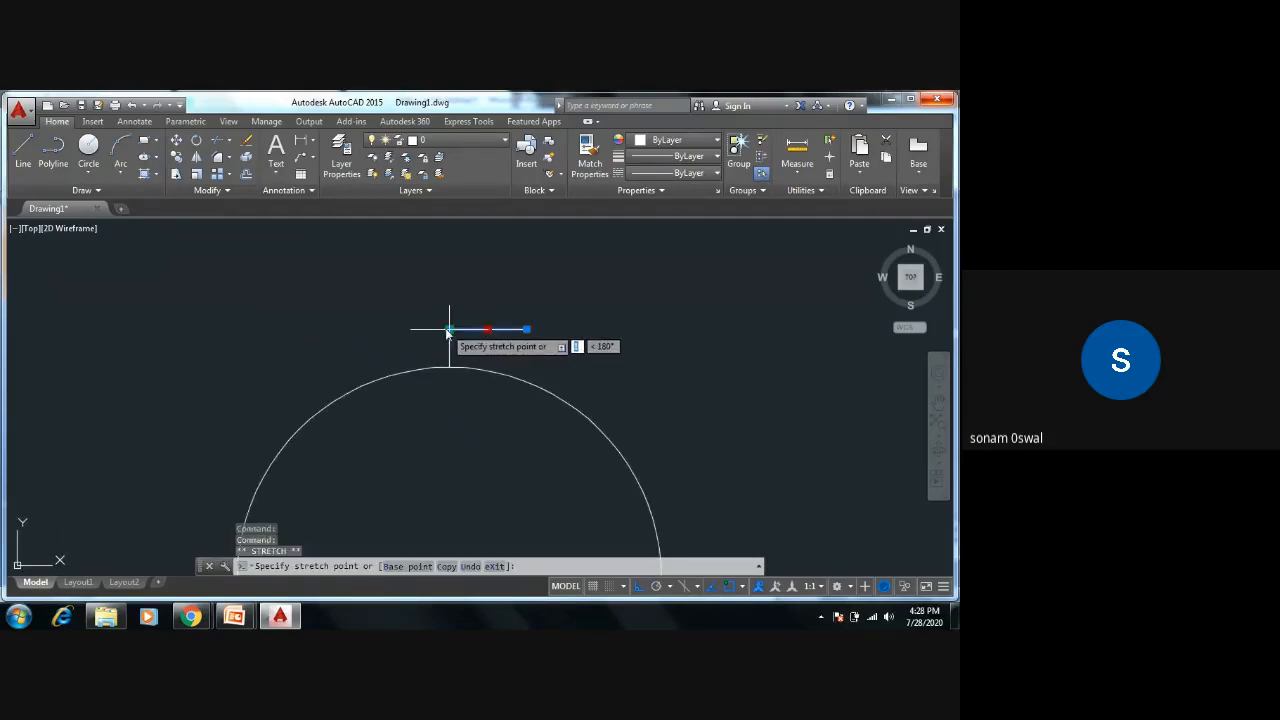
key("Escape")
key("Escape")
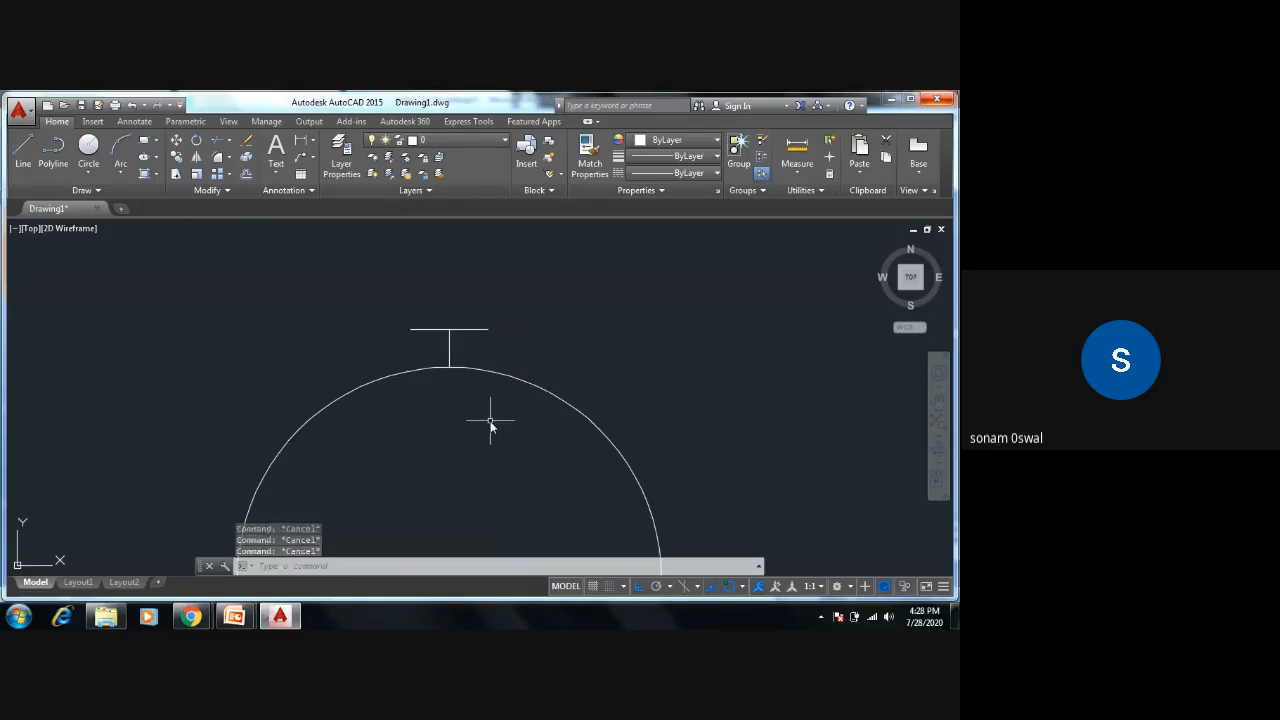
Step: Draw a vertical line down from each end of the horizontal line, about 2 mm long and crossing the circle
type("l")
key("Return")
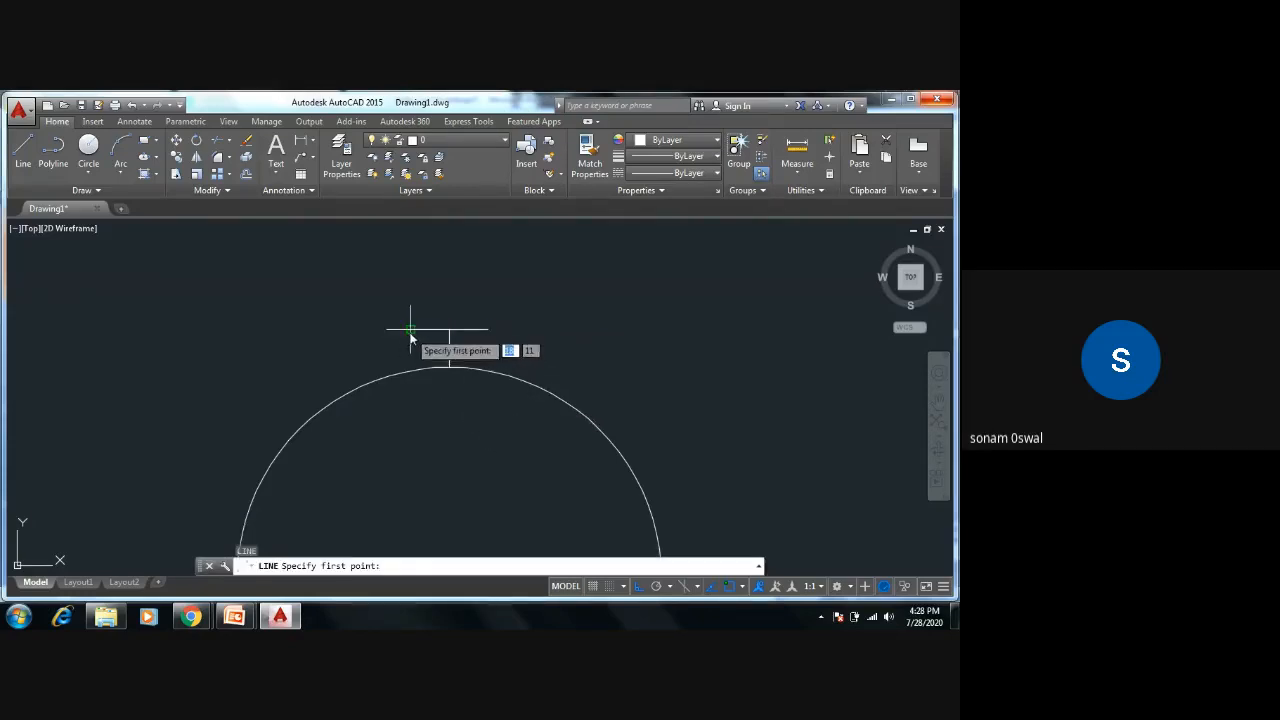
left_click(410, 330)
key("Return")
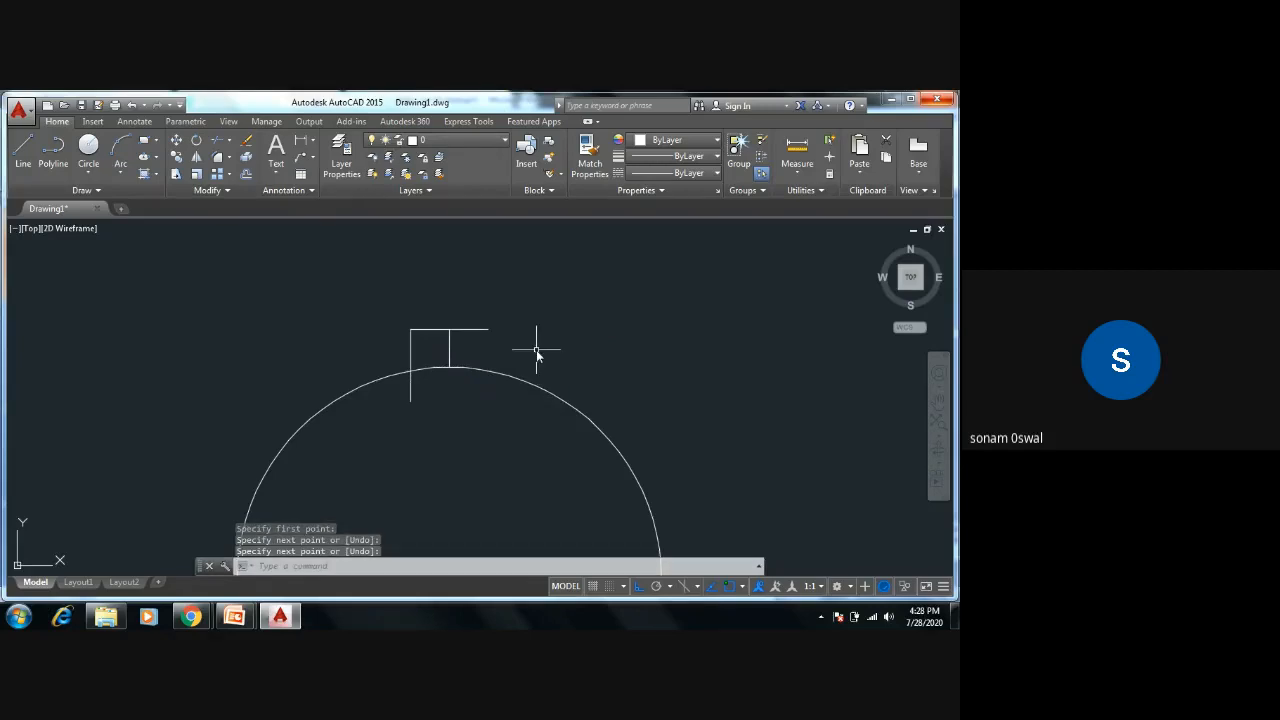
key("Return")
left_click(488, 329)
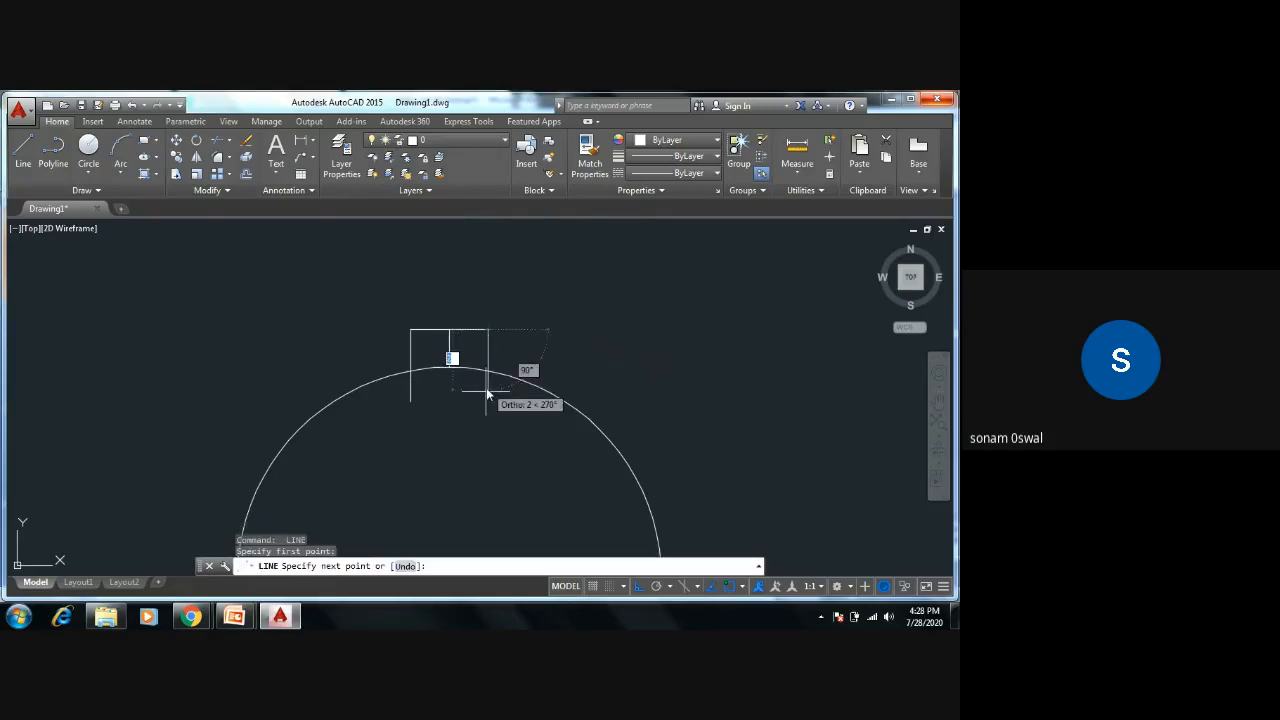
left_click(483, 399)
key("Escape")
key("Escape")
key("Escape")
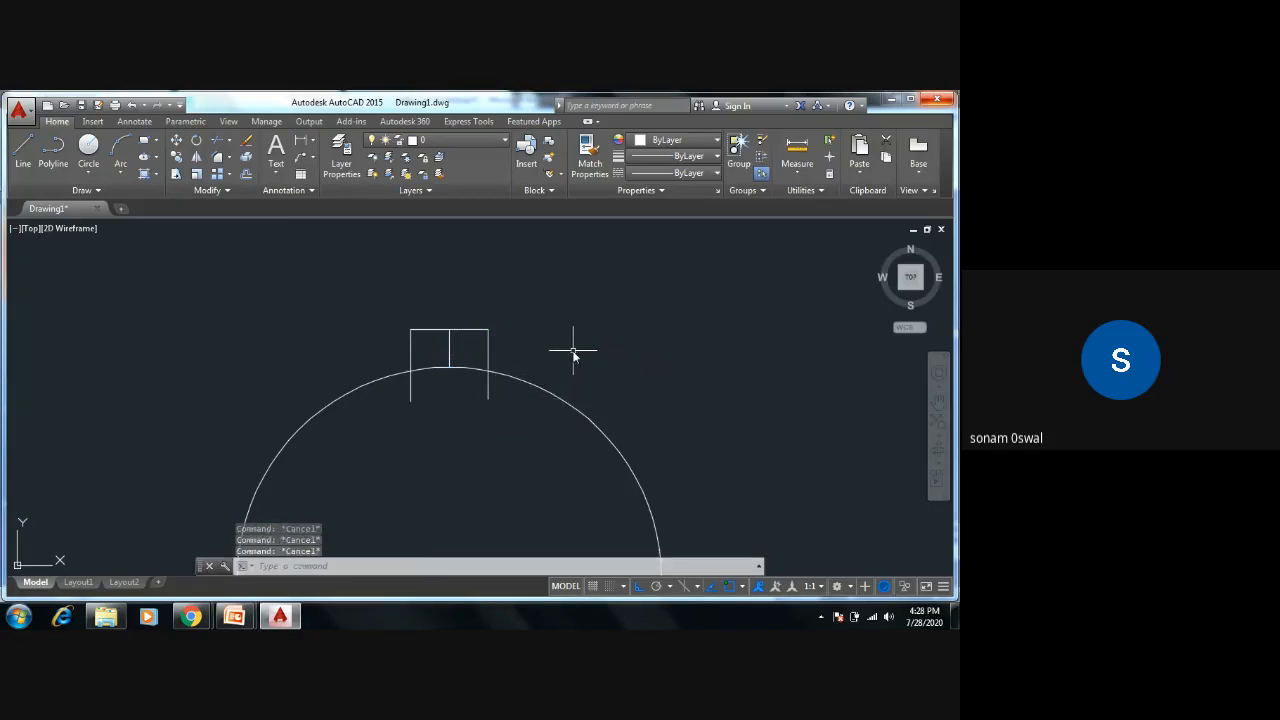
Step: Trim the side lines' ends inside the circle and the arc between them, and erase the middle vertical line
type("tr")
key("Return")
key("Return")
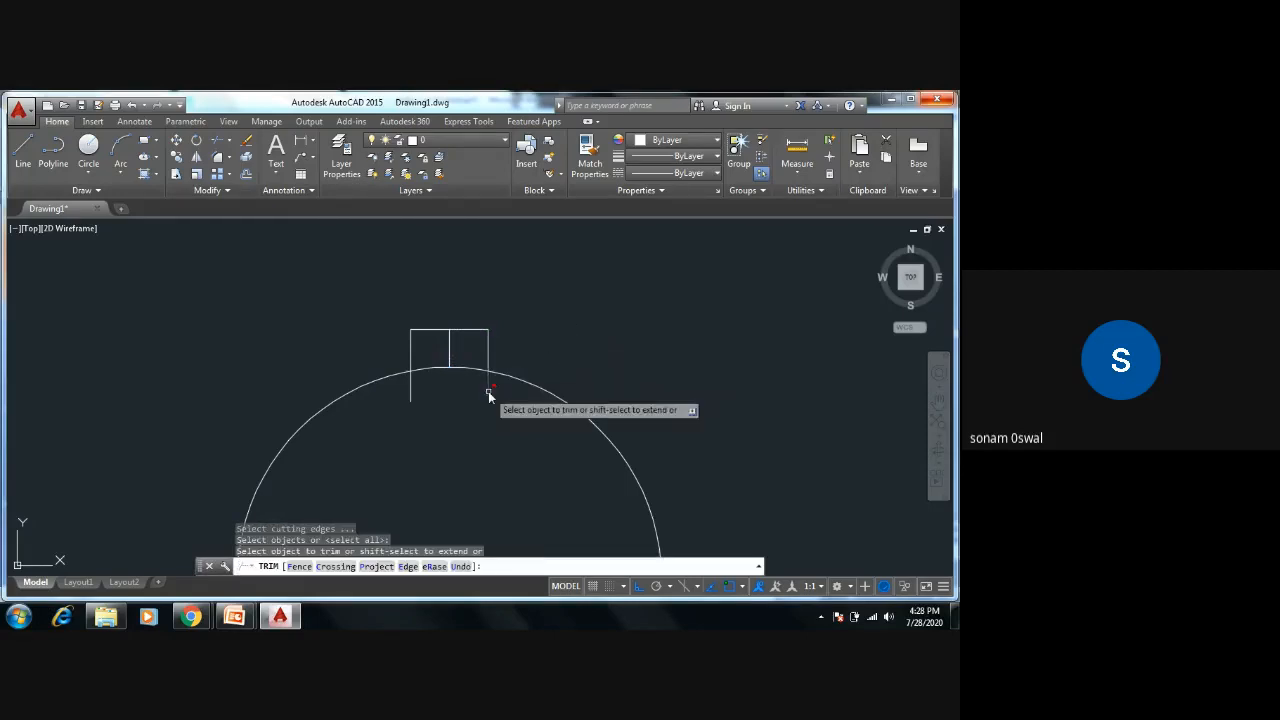
left_click(411, 388)
left_click(429, 369)
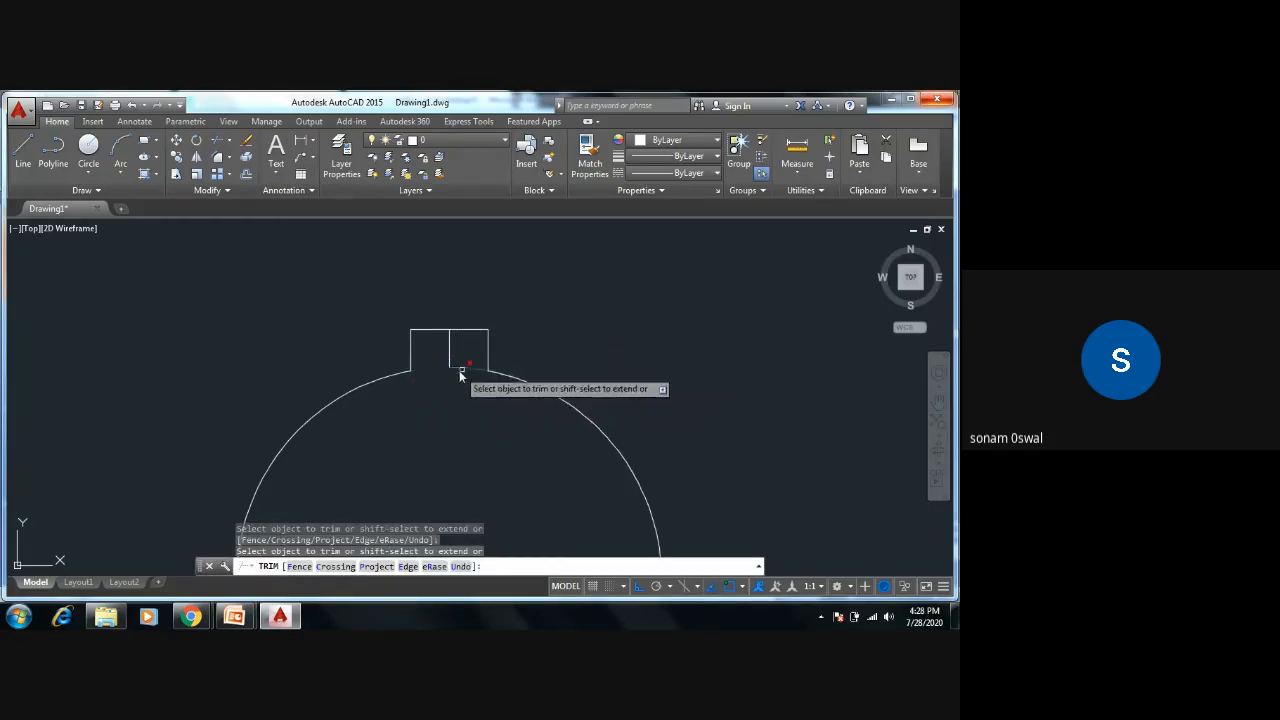
key("Escape")
key("Escape")
left_click(449, 358)
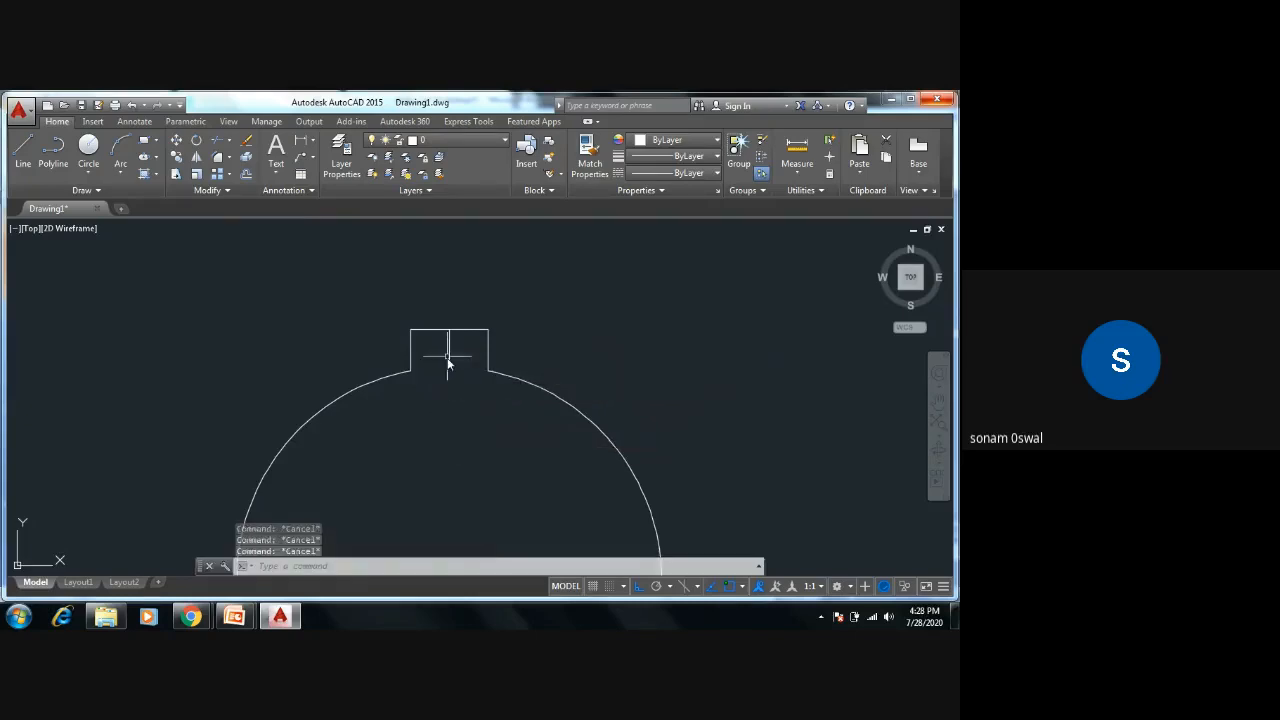
key("Delete")
Step: Try selecting the circle and its rectangular tab with a right-to-left crossing window, then clear the selection
middle_click_drag(449, 363, 483, 340)
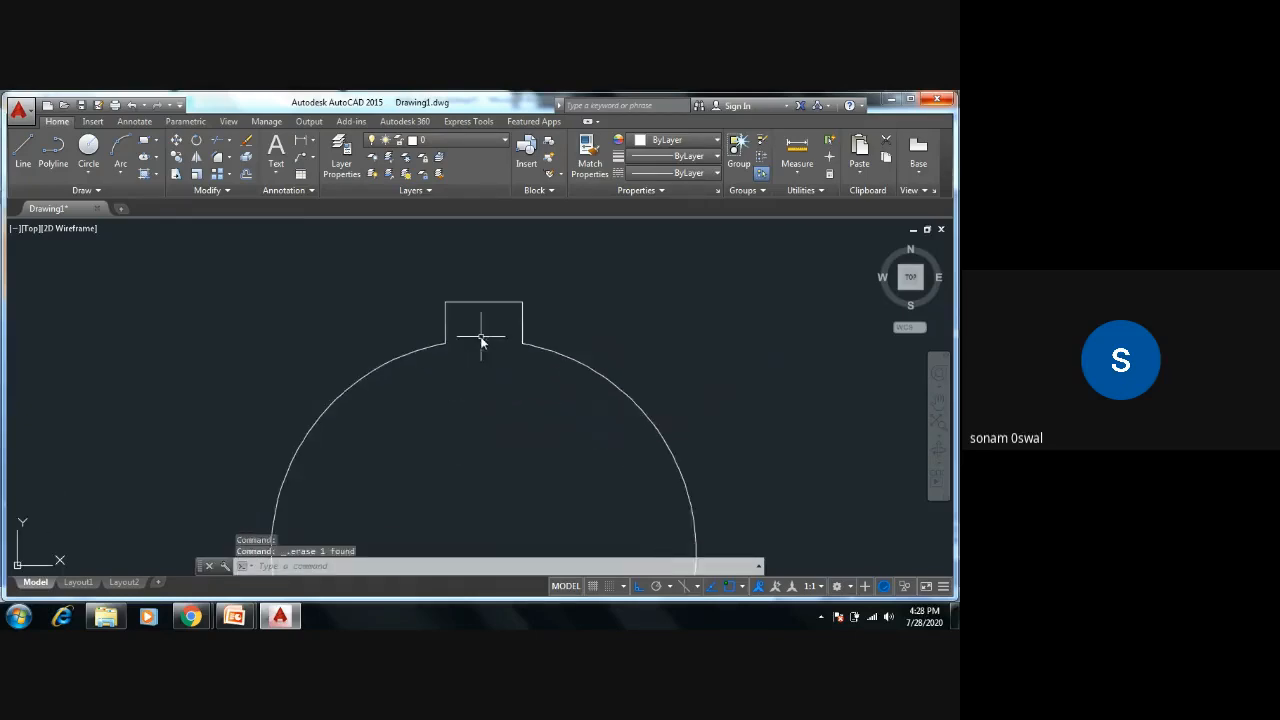
scroll(477, 363, "down", 4)
scroll(477, 370, "up", 2)
scroll(477, 386, "down", 4)
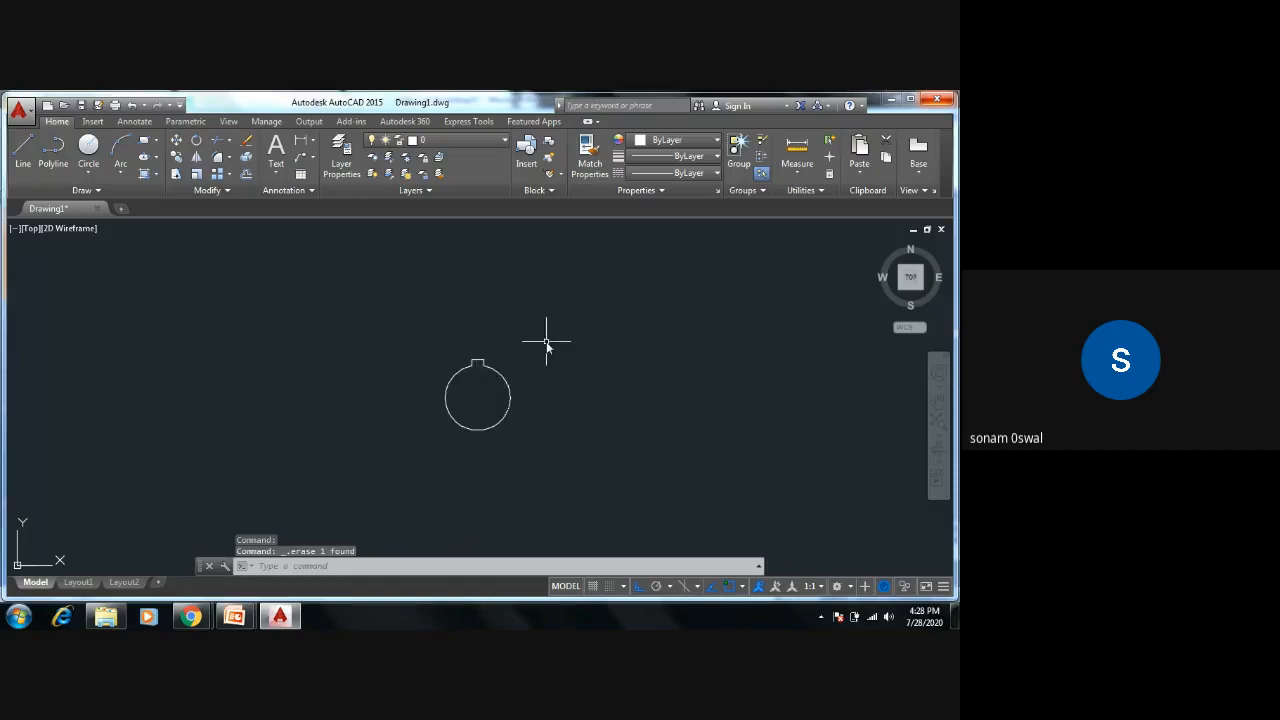
left_click(543, 337)
left_click(483, 396)
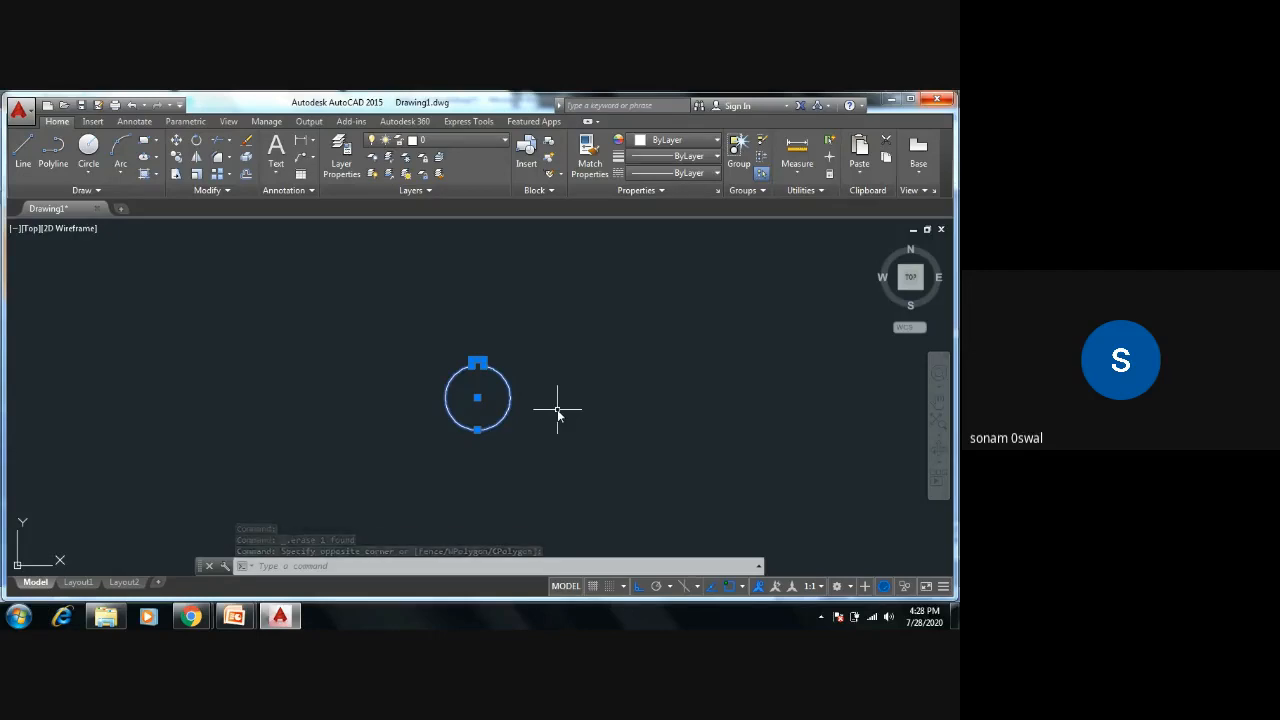
key("Escape")
key("Escape")
key("Escape")
Step: Erase the three lines of the tab above the circle, selecting them with a left-to-right enclosing window
scroll(503, 414, "up", 5)
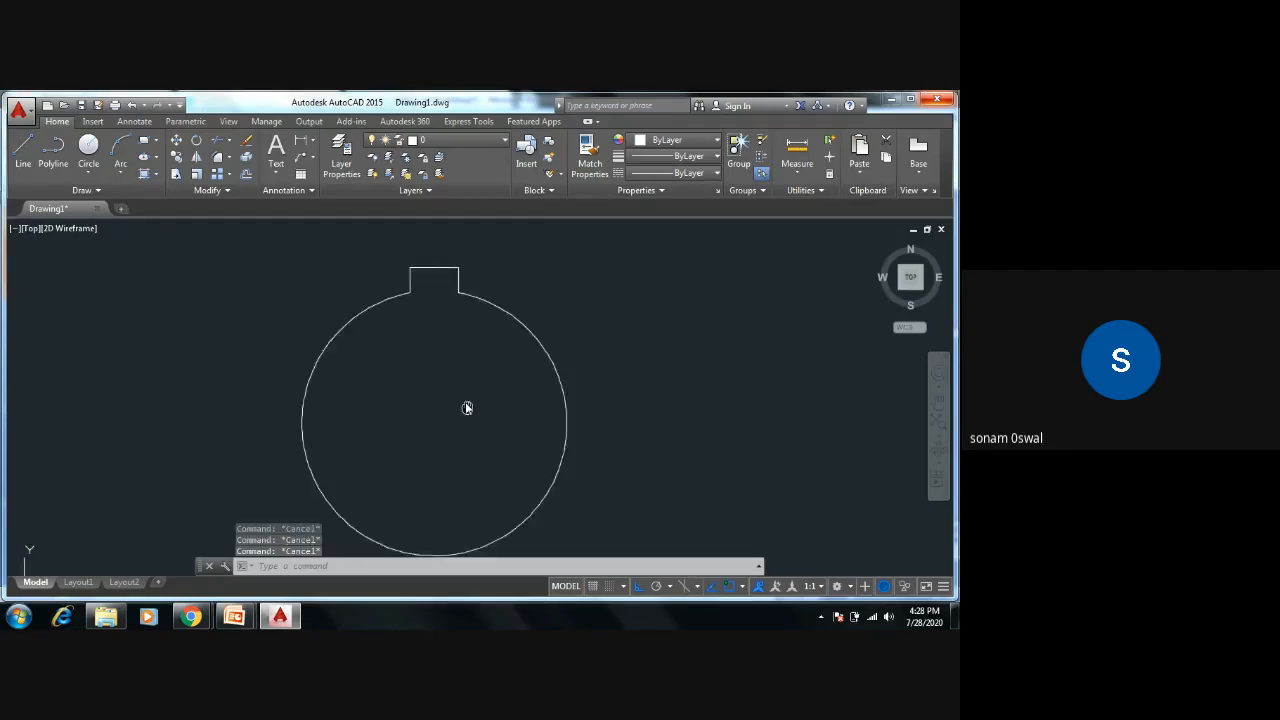
left_click(394, 277)
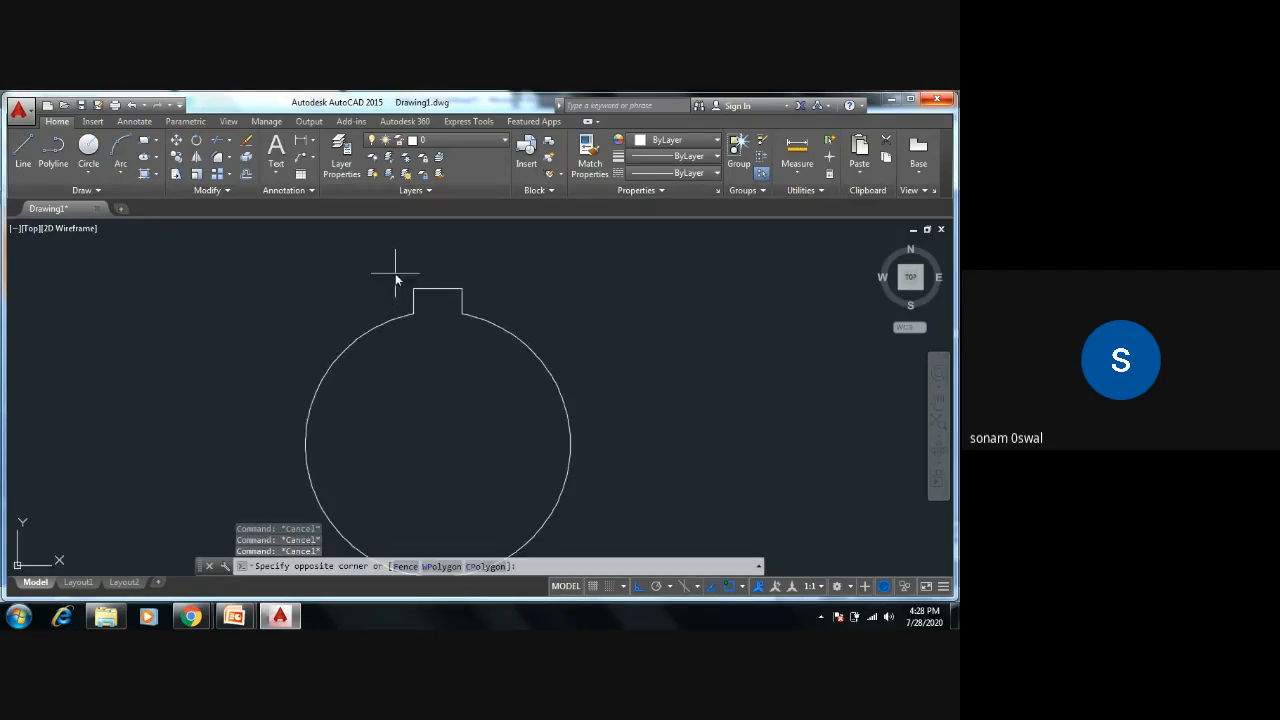
left_click(477, 330)
key("Delete")
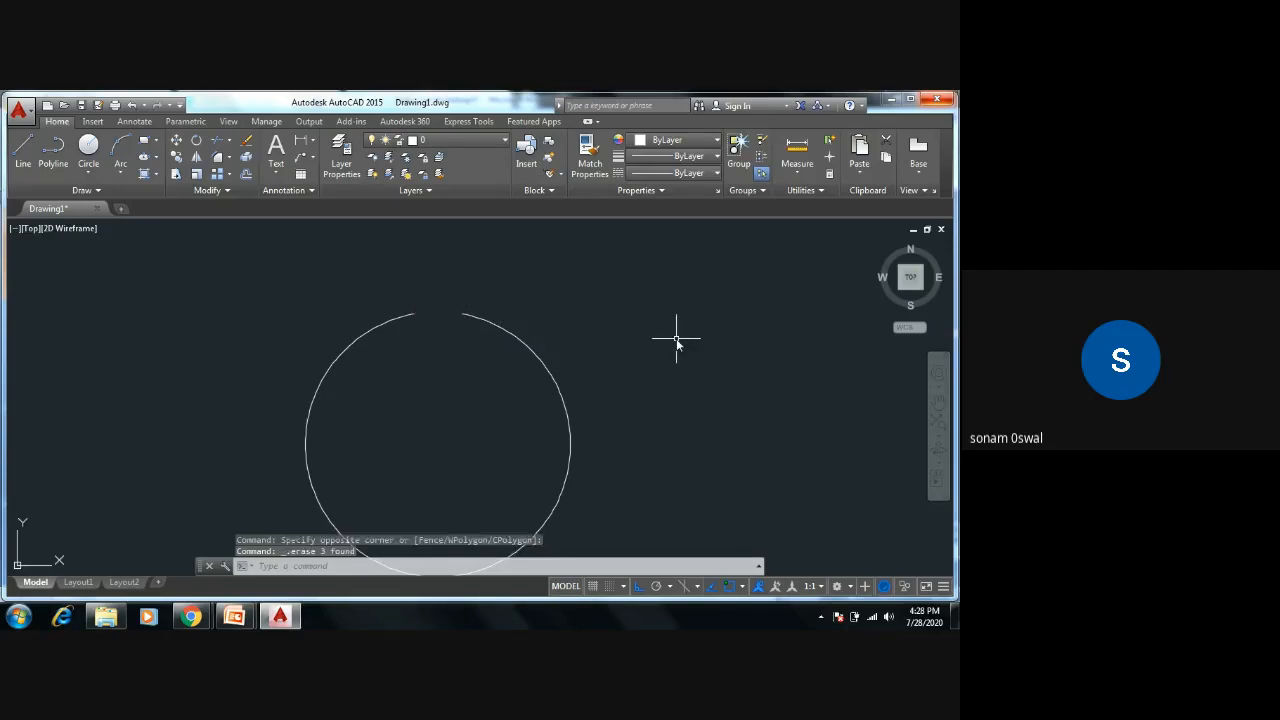
key("Escape")
key("Escape")
key("Escape")
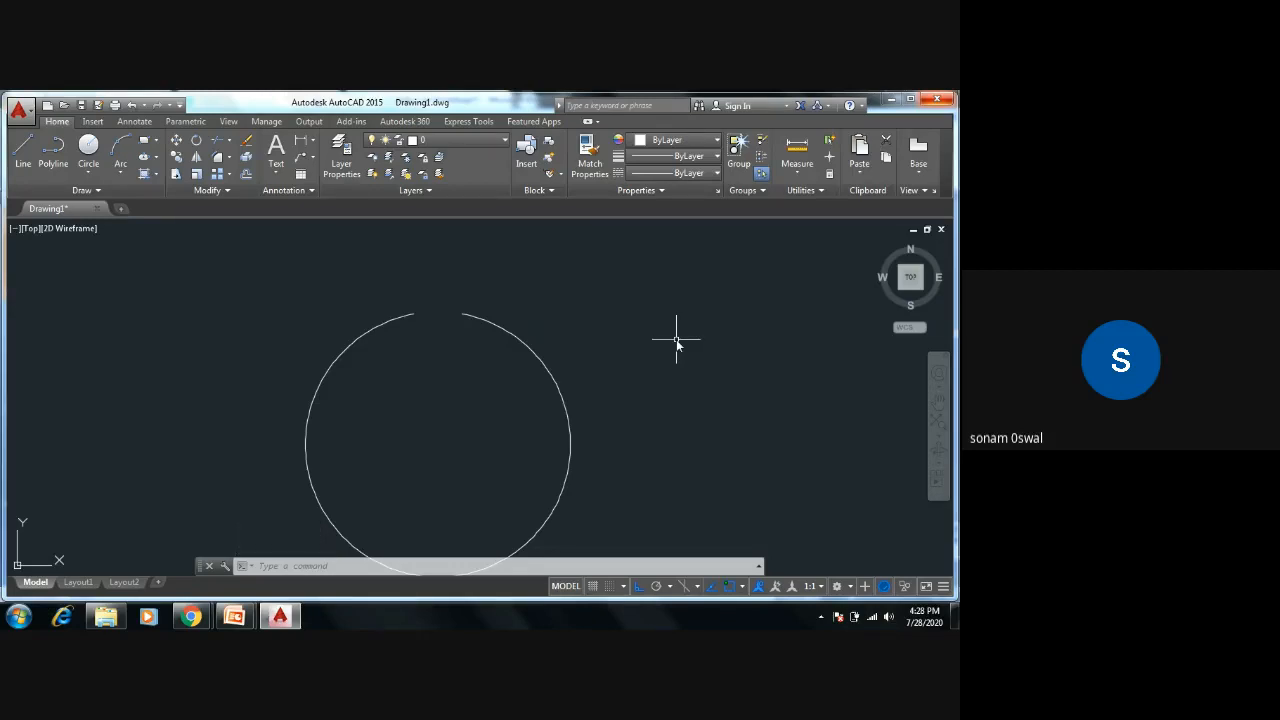
Step: Erase the remaining open circle, selecting it with a right-to-left crossing window
scroll(586, 349, "down", 5)
middle_click_drag(552, 380, 491, 409)
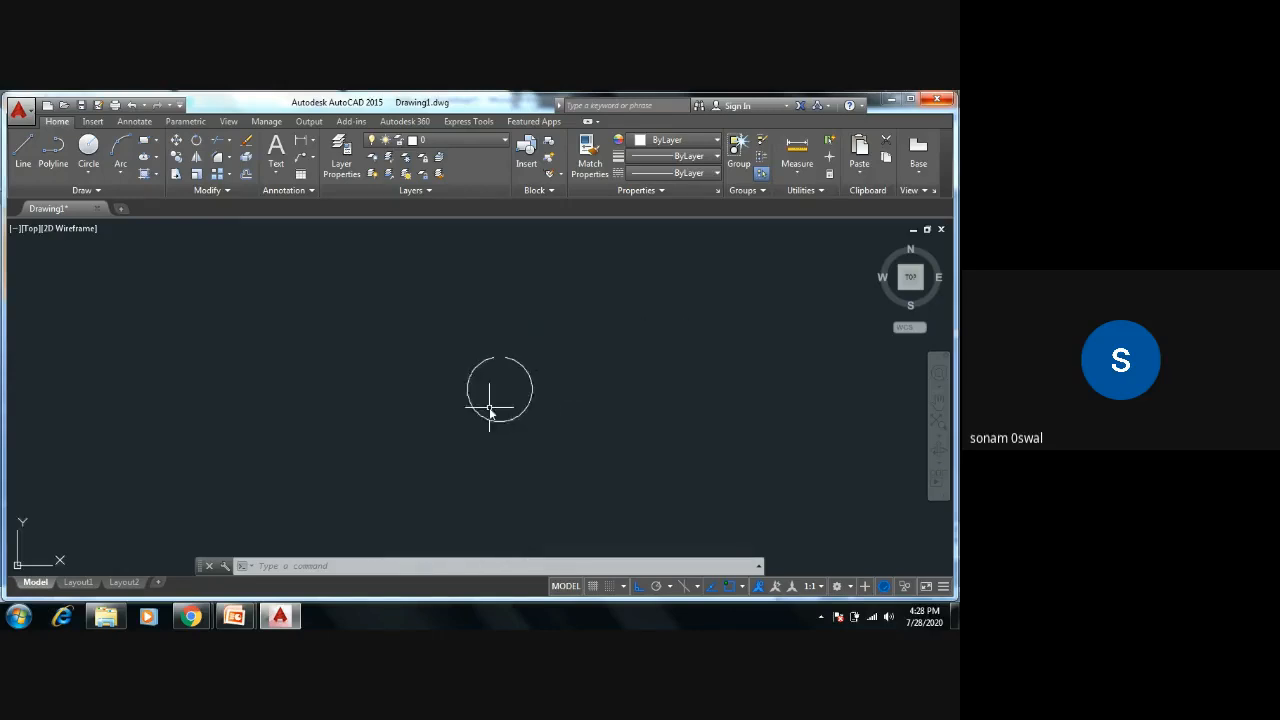
left_click(560, 368)
left_click(396, 466)
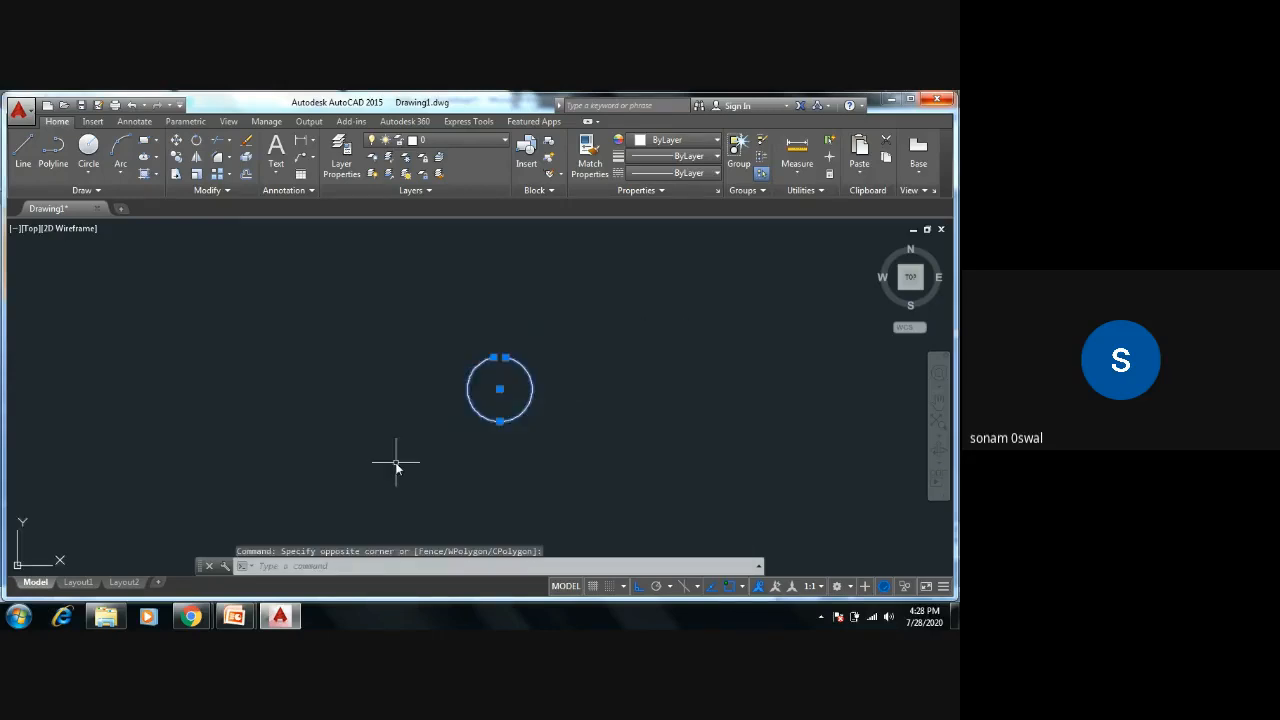
key("Delete")
key("Escape")
key("Escape")
key("Escape")
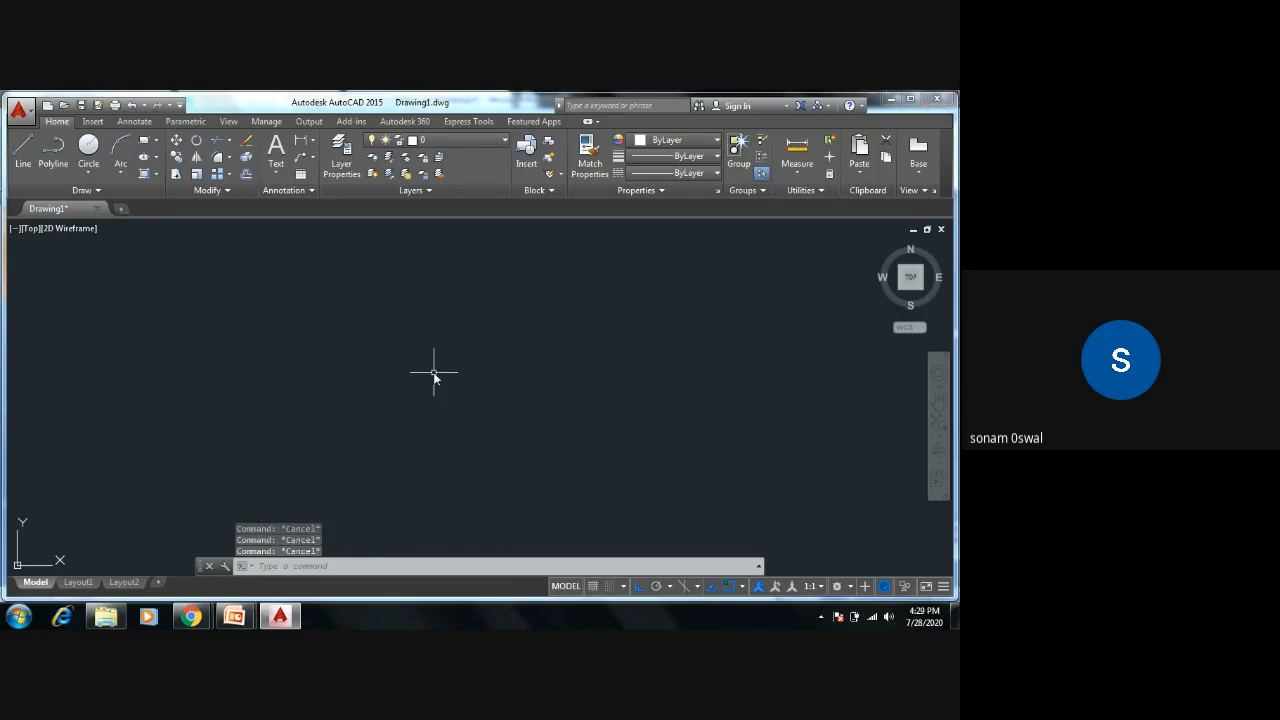
type("L")
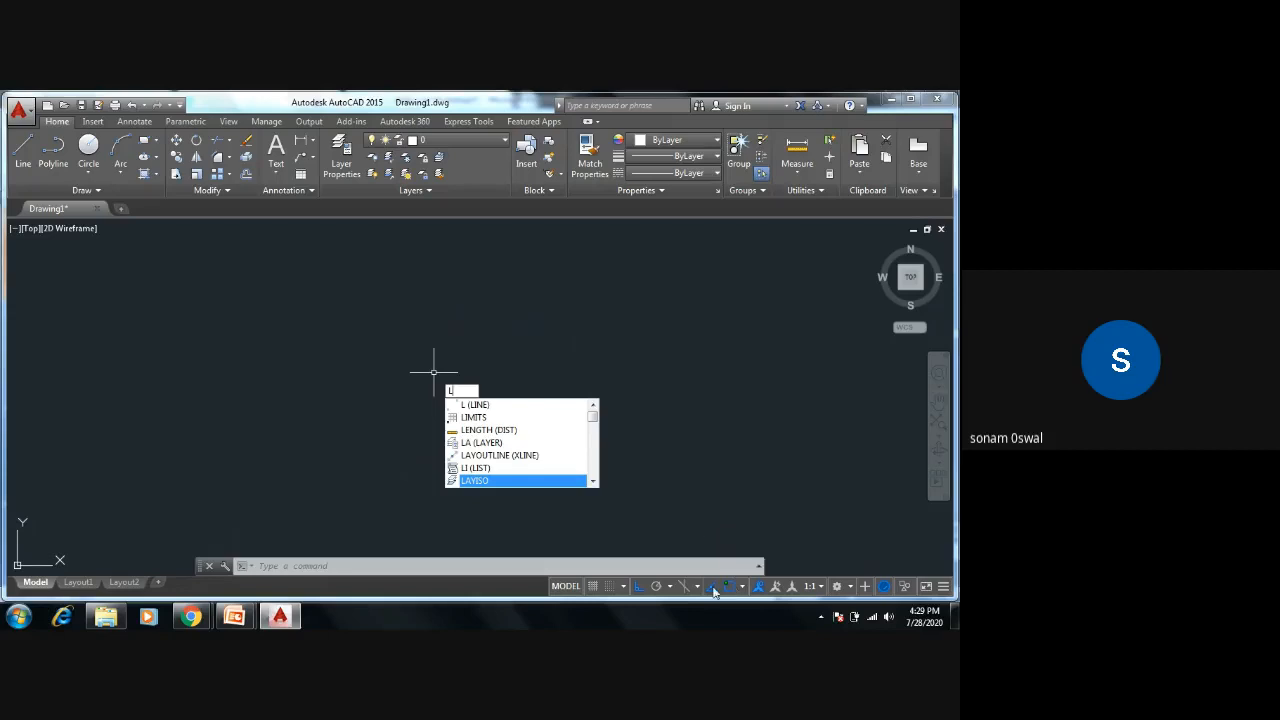
key("Escape")
key("Escape")
key("Escape")
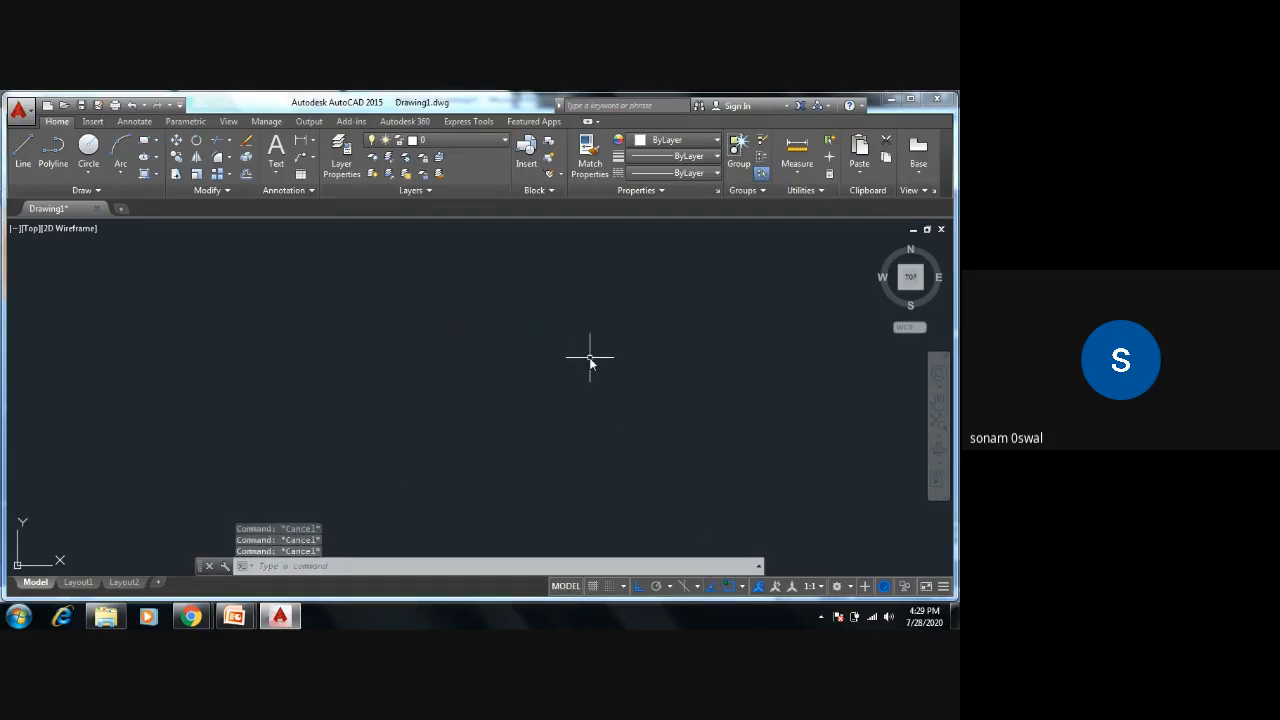
type("ll")
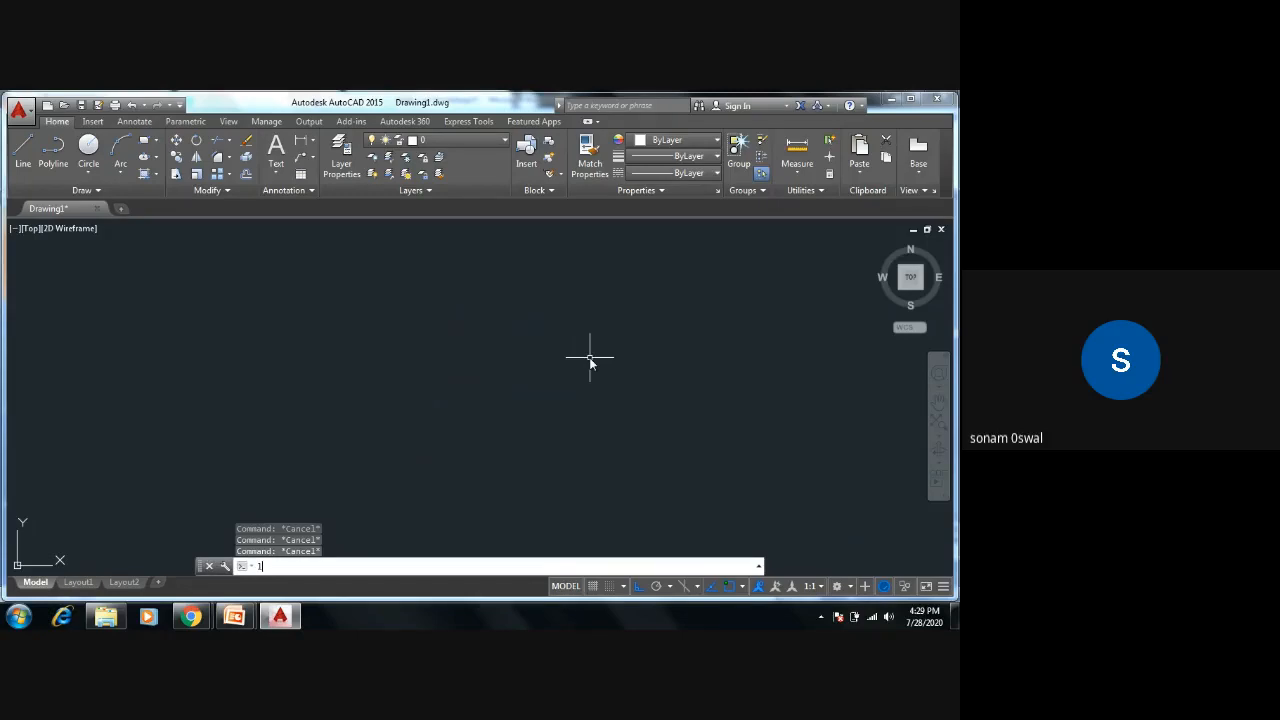
key("Return")
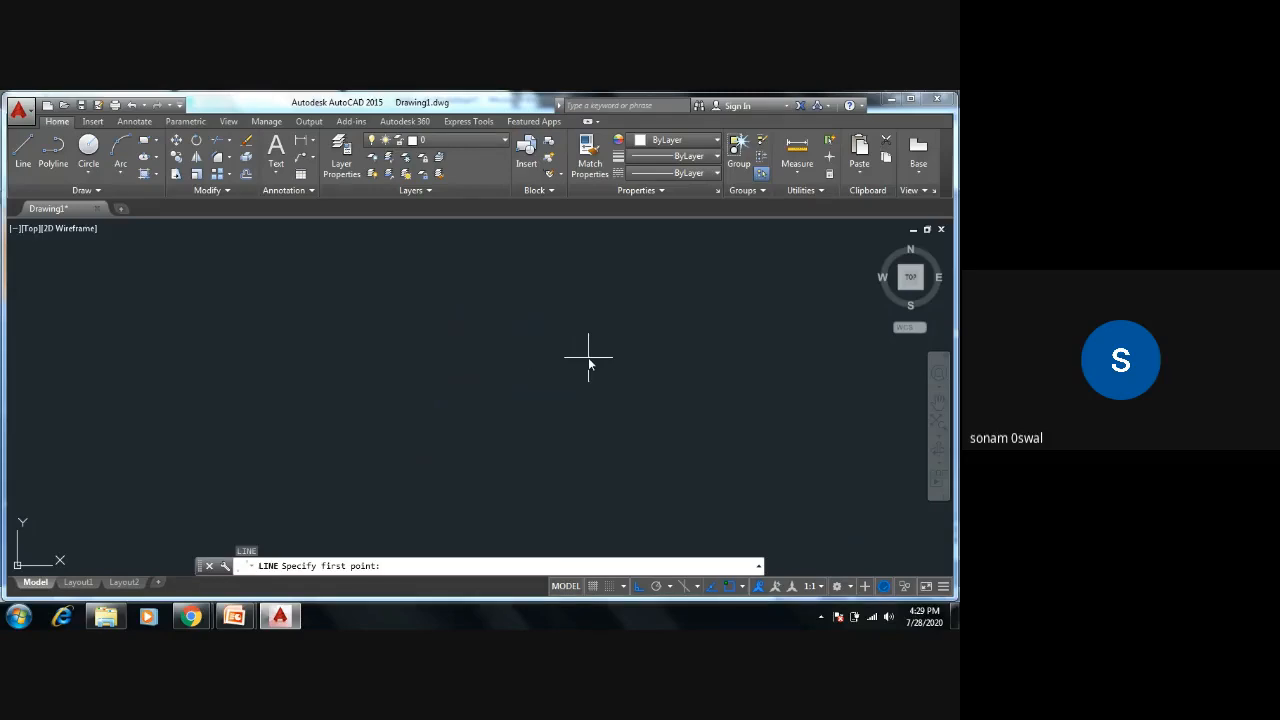
key("Escape")
key("Escape")
key("Escape")
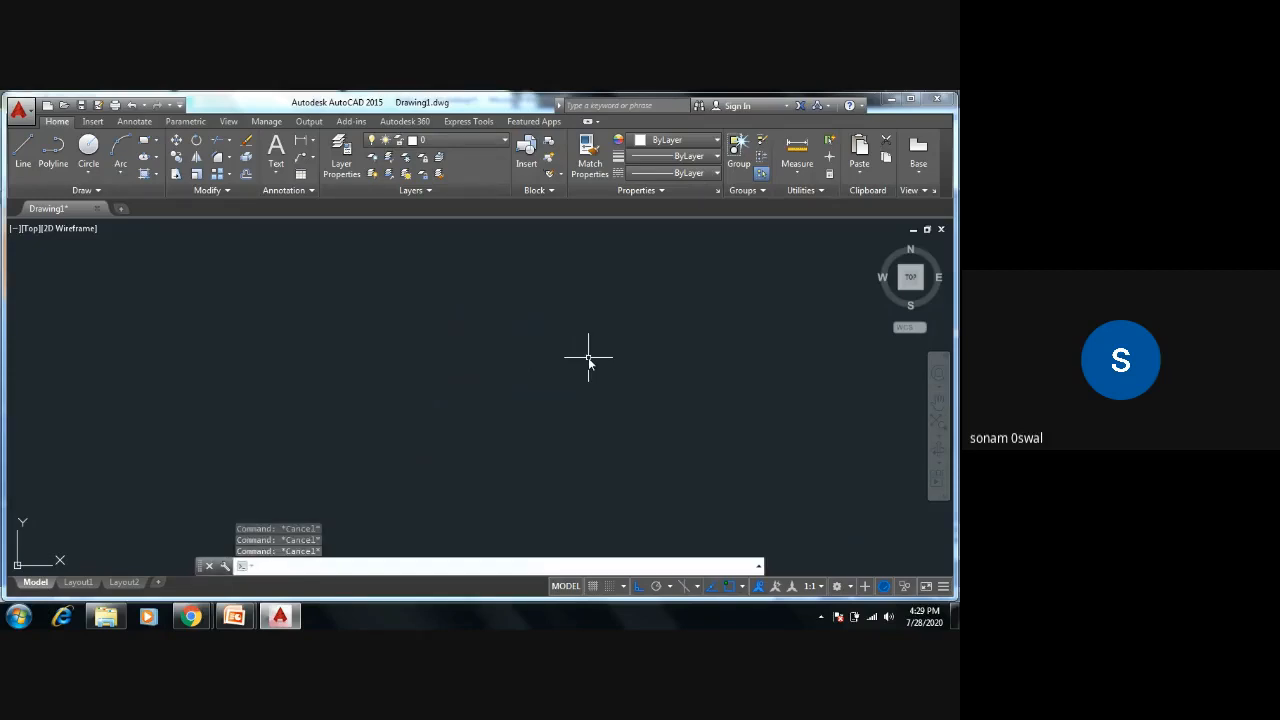
type("l")
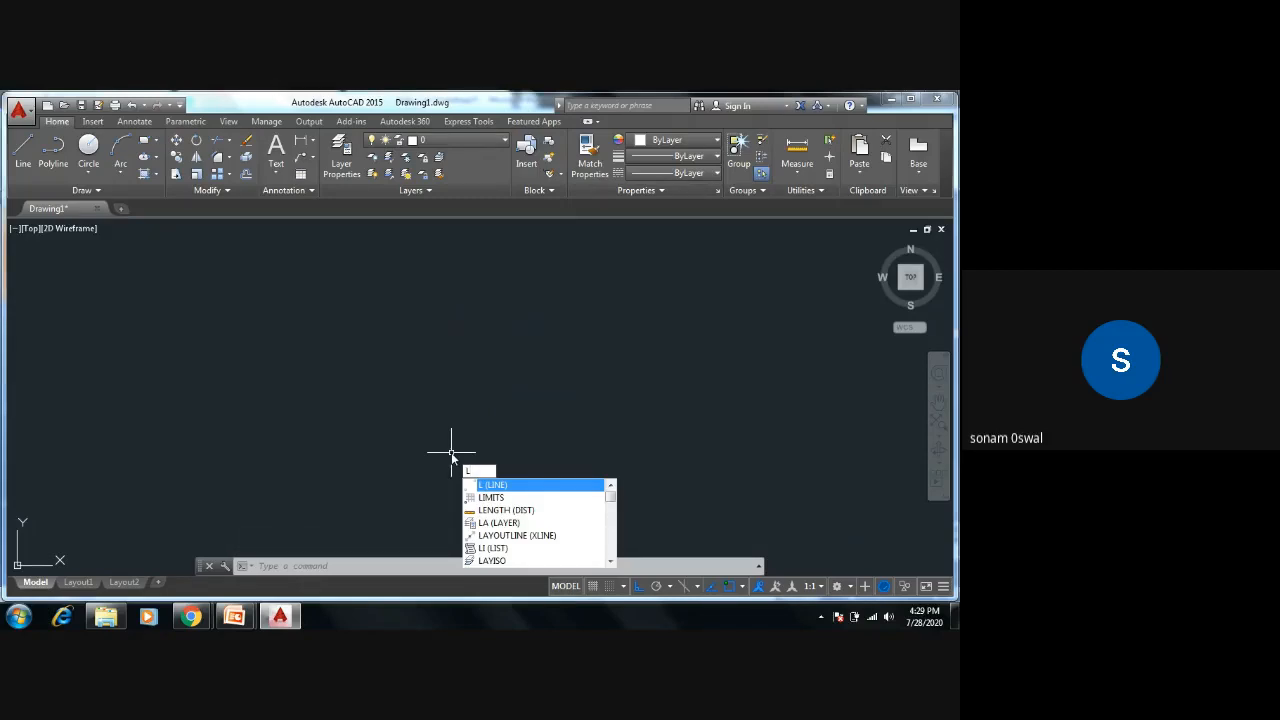
key("Escape")
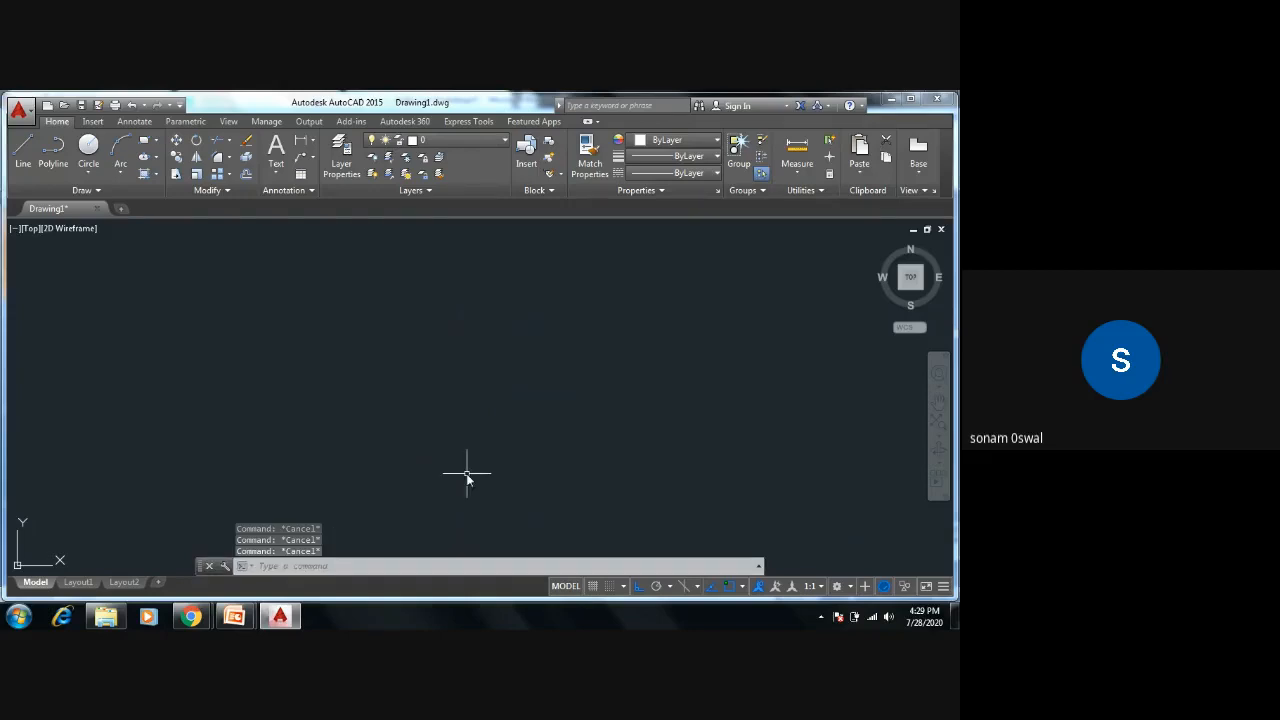
Step: Turn snap mode on and back off in the empty drawing
key("F9")
key("Escape")
key("Escape")
key("Escape")
key("F9")
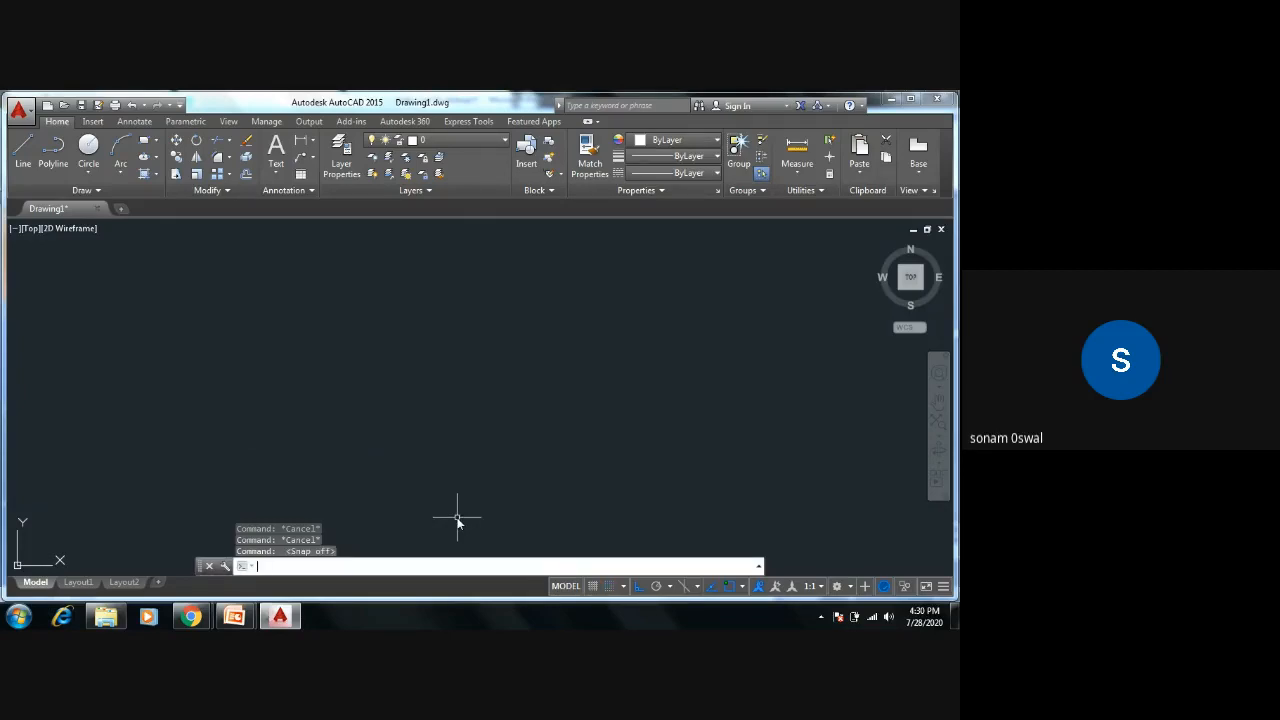
key("Escape")
key("Escape")
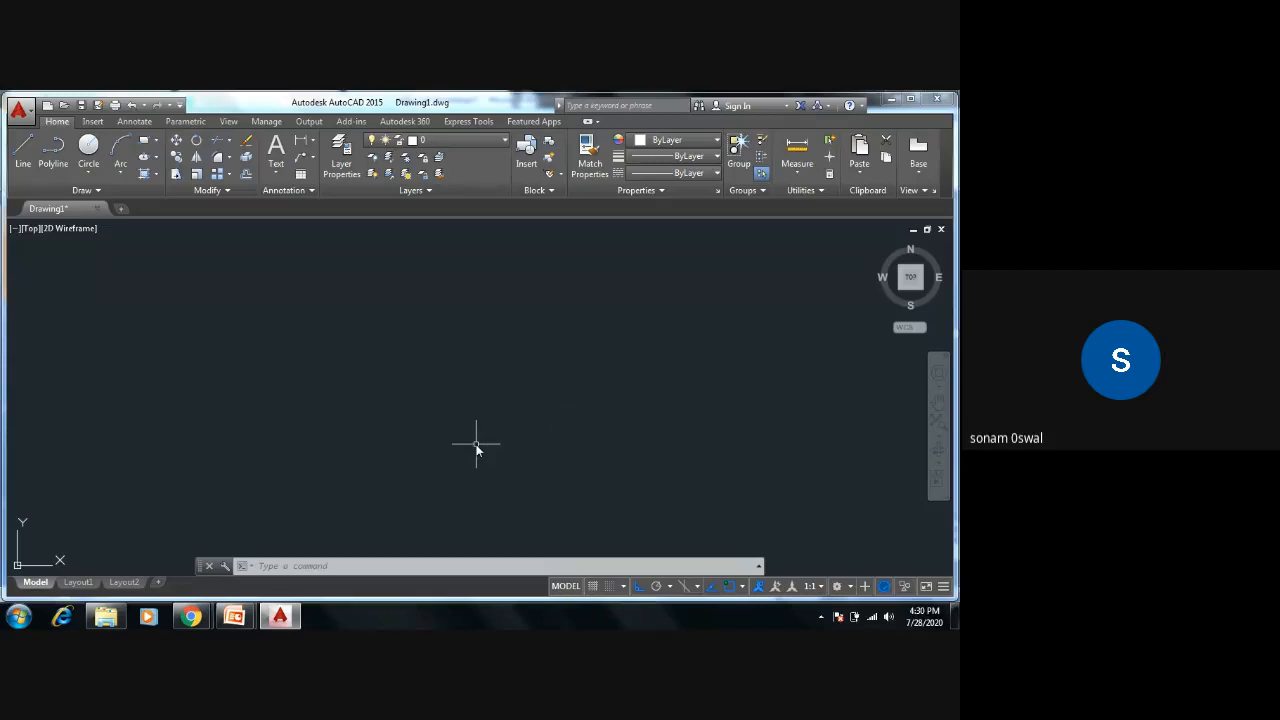
Step: Turn on the grid display through the snap and grid options of the drafting settings
type("DS")
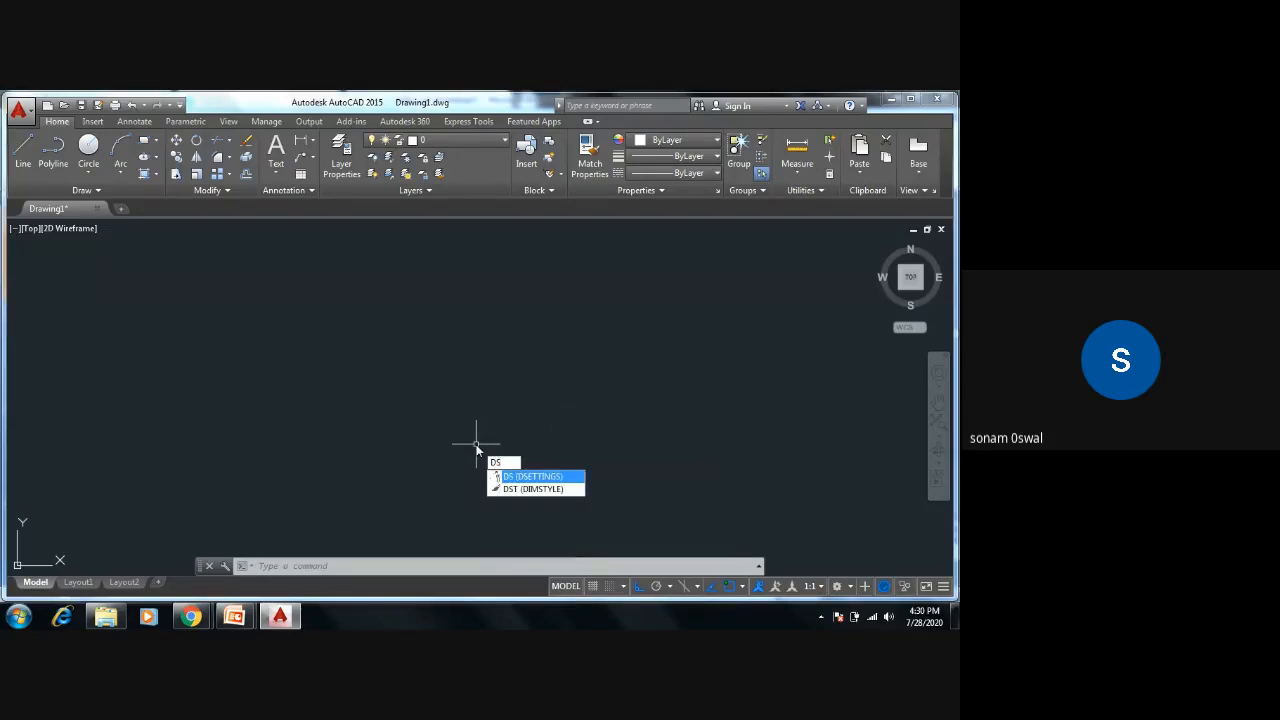
key("Return")
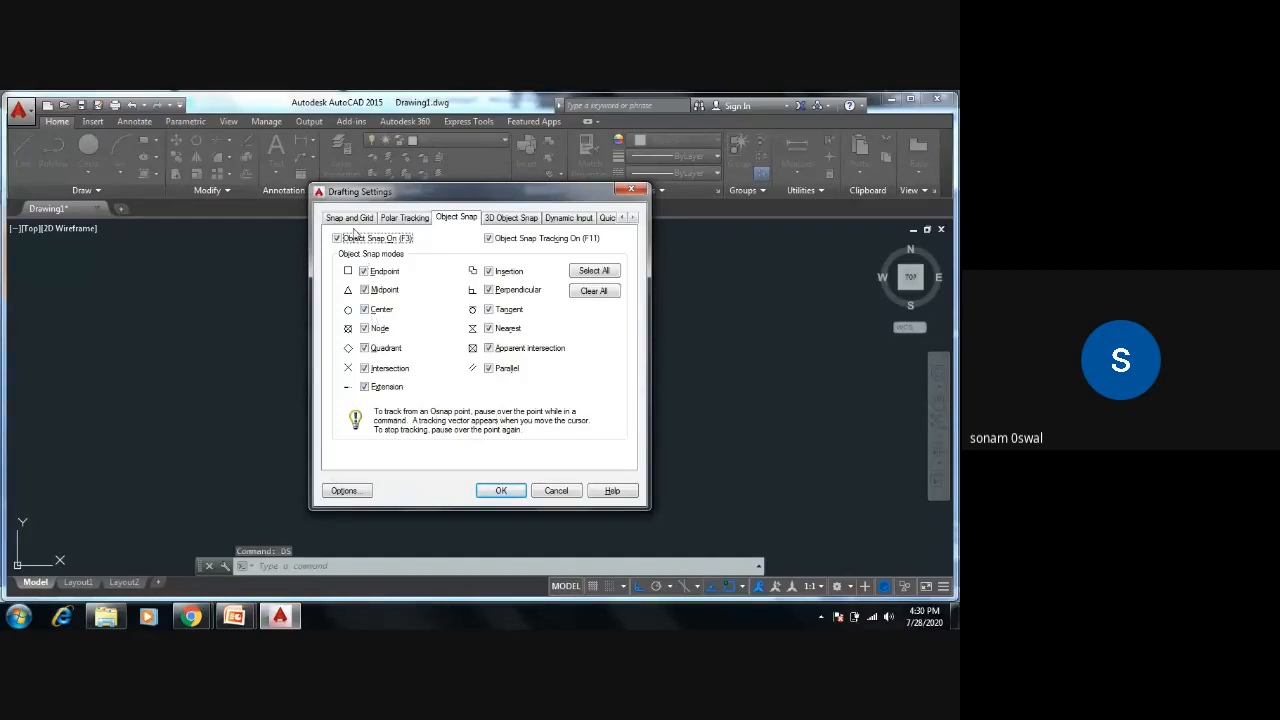
left_click(350, 218)
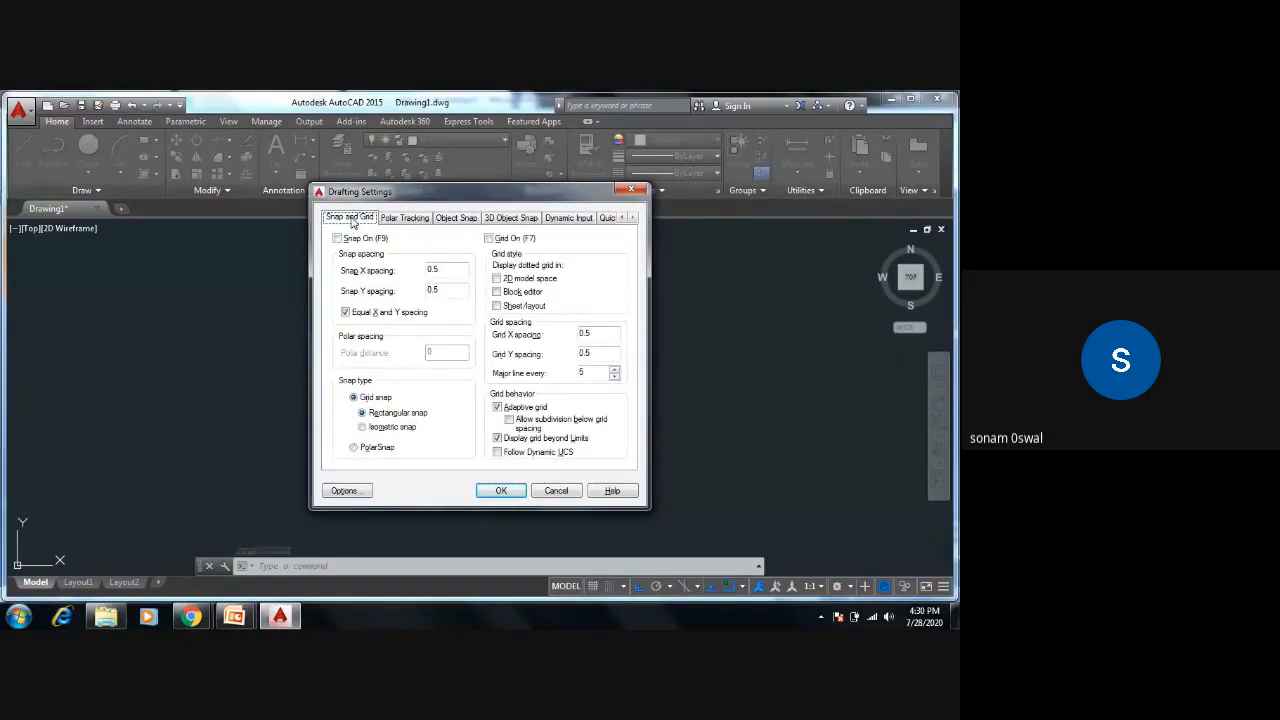
left_click(488, 239)
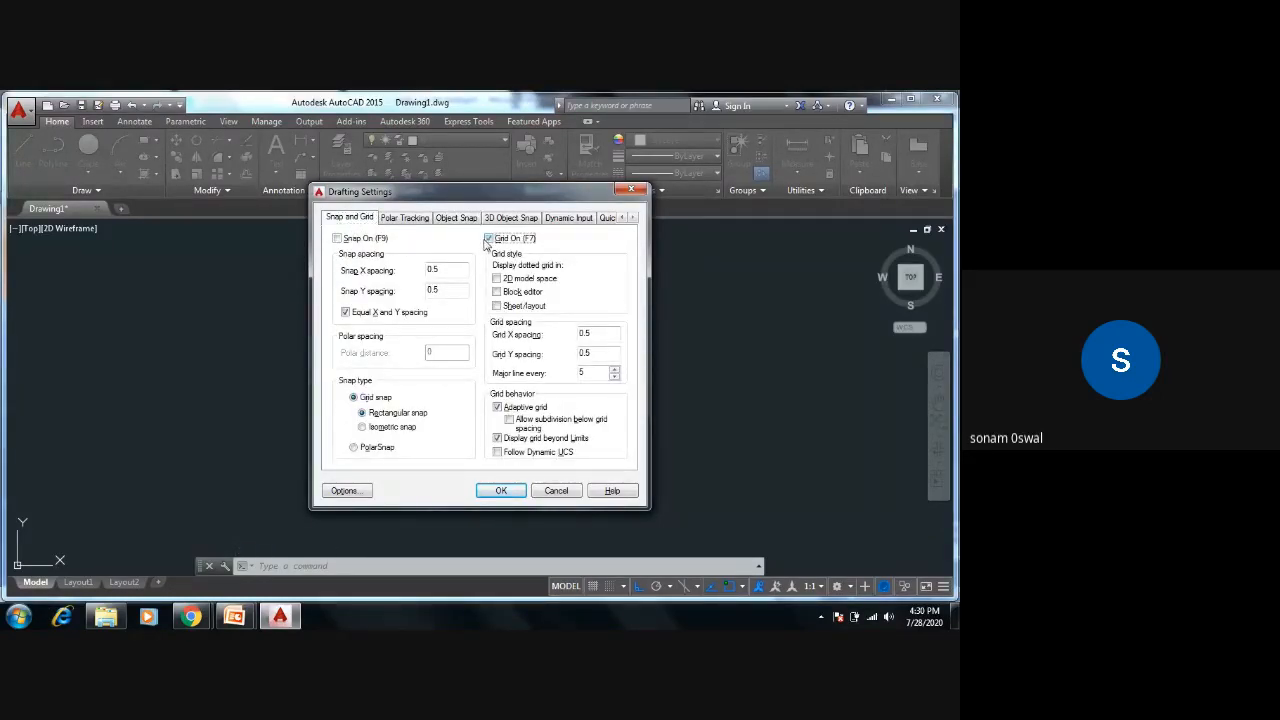
left_click(488, 492)
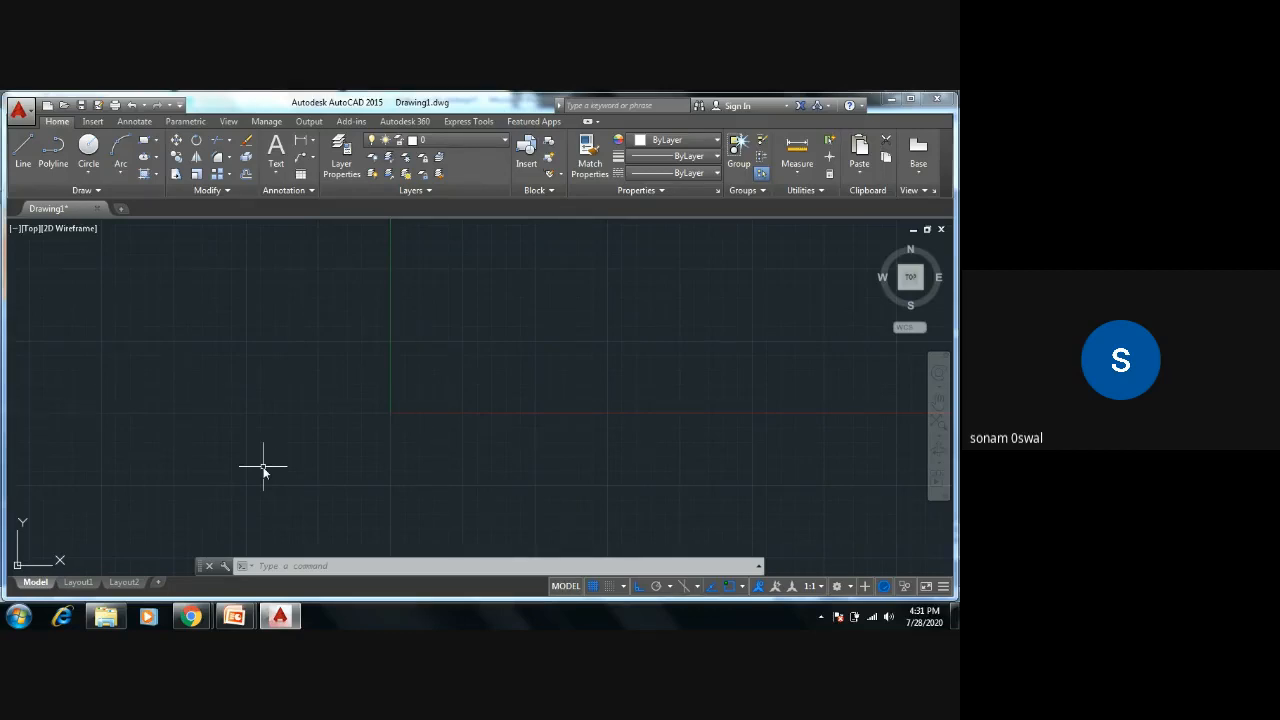
Step: Turn the grid display off directly in the drawing area
key("F7")
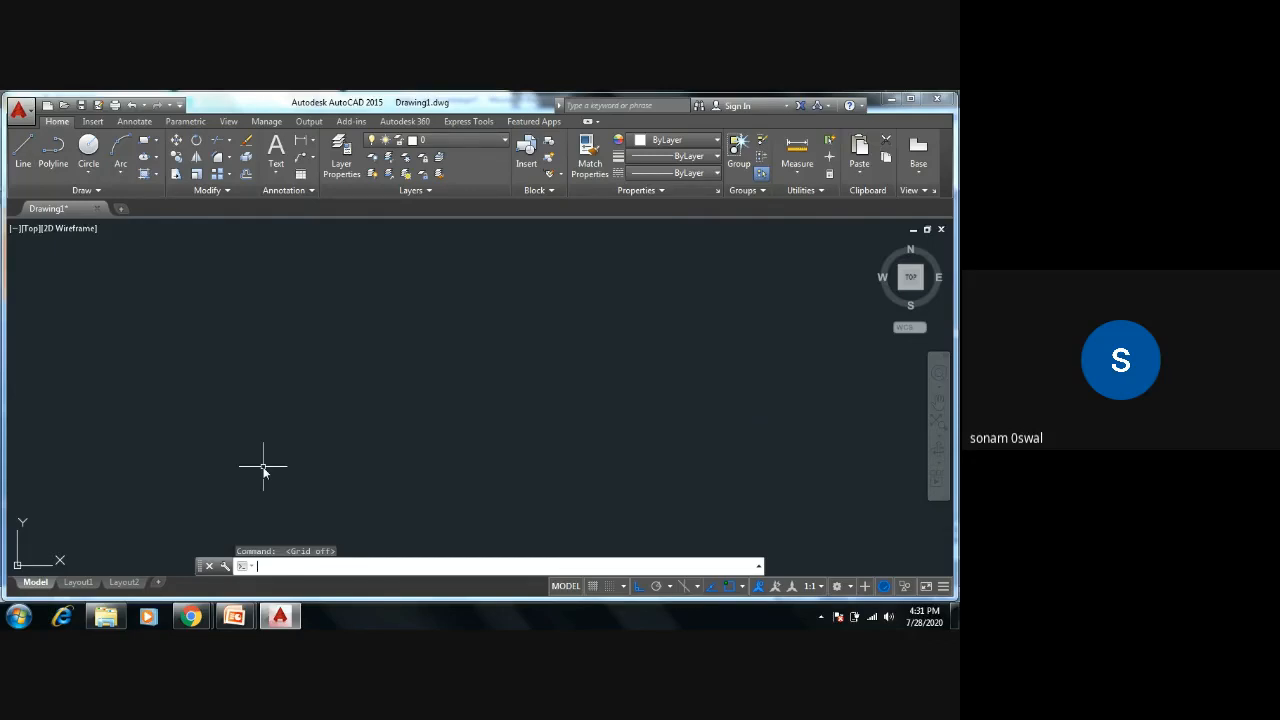
key("Escape")
key("Escape")
key("Escape")
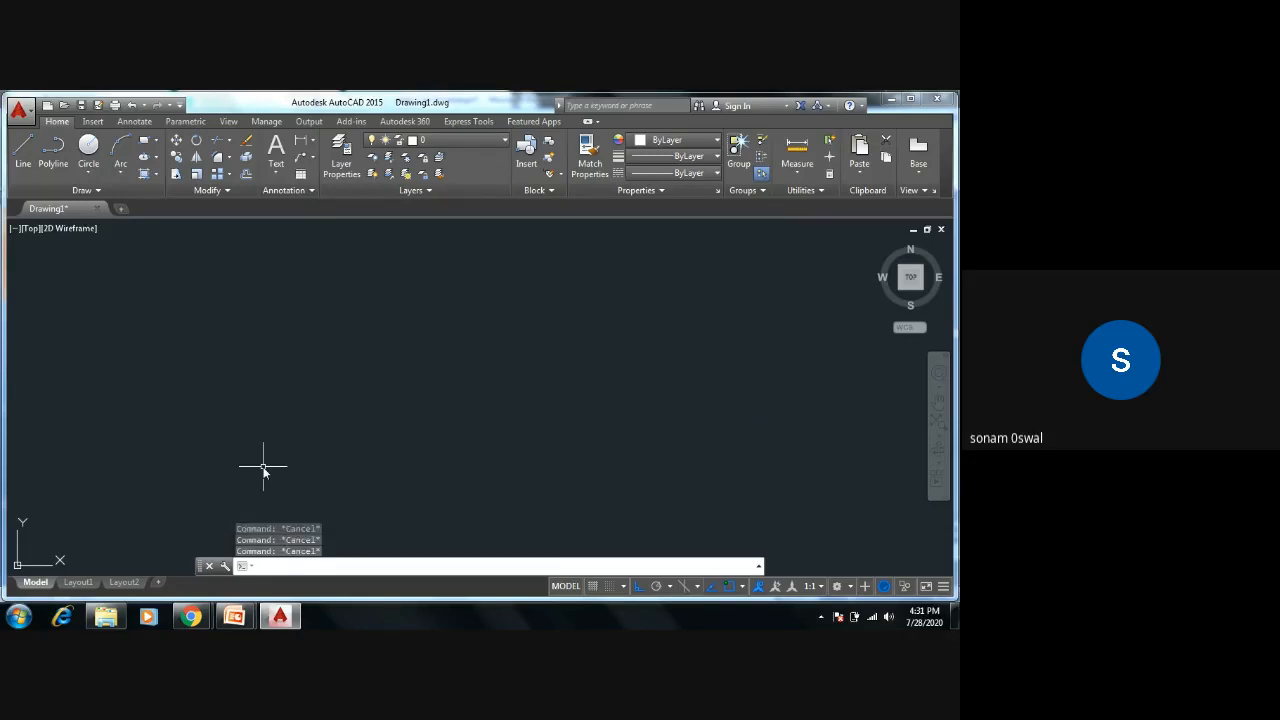
Step: Review the snap and grid options in the drafting settings, then close them without making changes
type("DS")
key("Return")
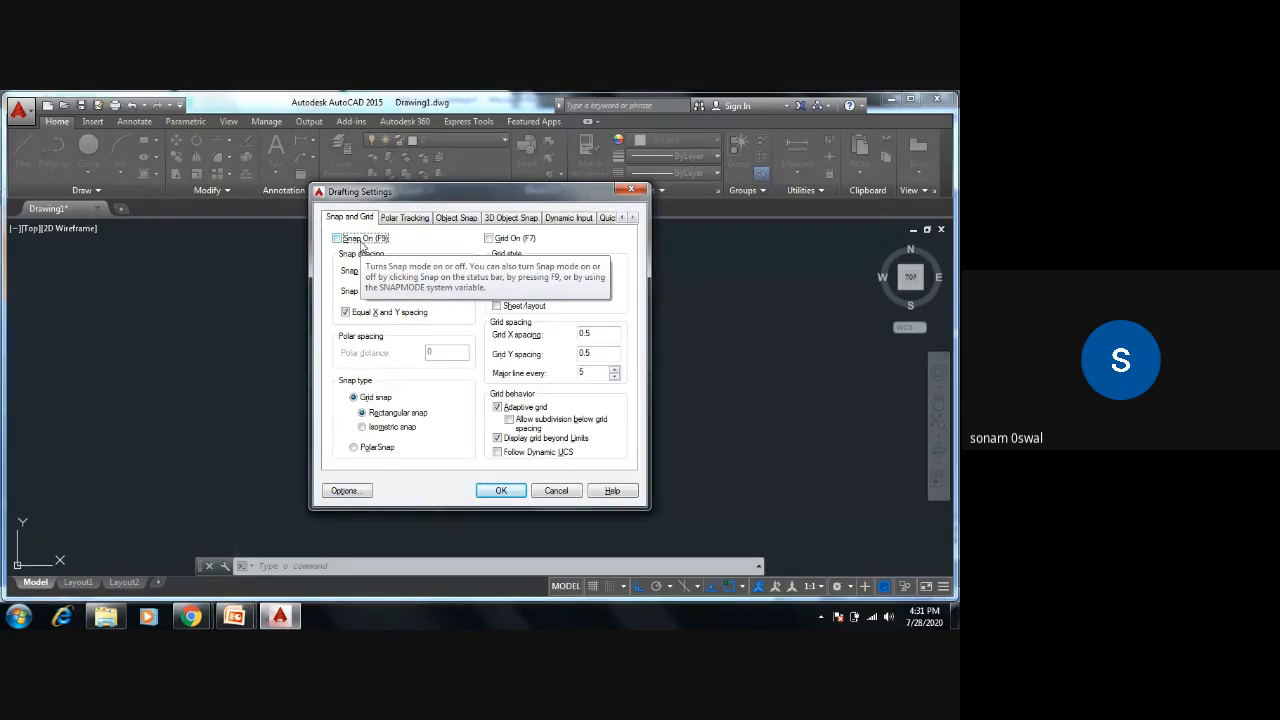
key("Escape")
key("Escape")
key("Escape")
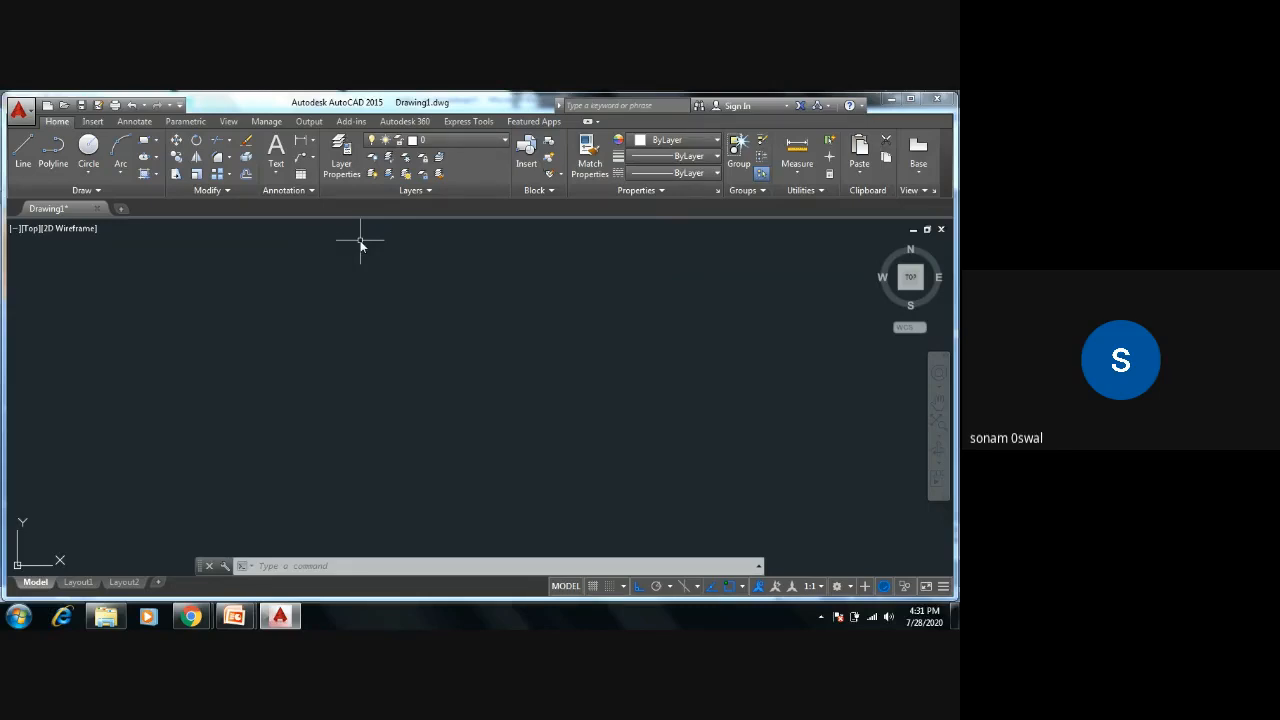
type("DS")
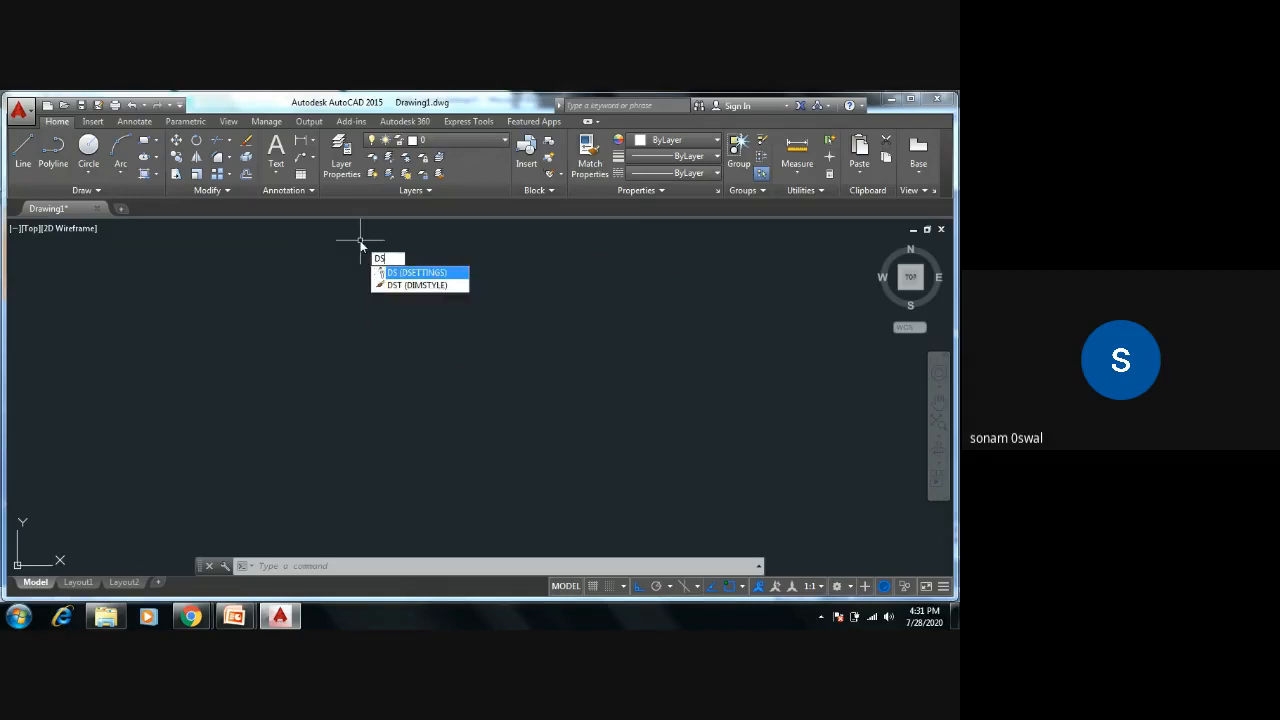
key("Escape")
key("Escape")
key("Escape")
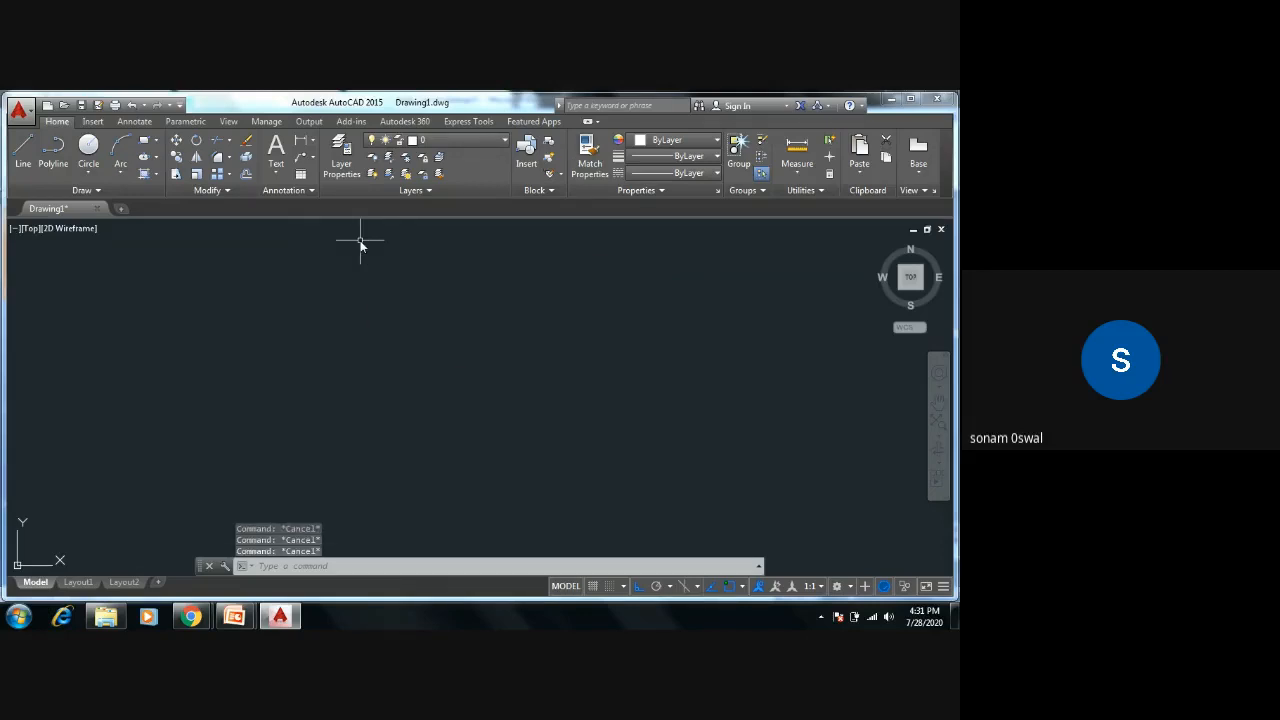
Step: Turn on grid and snap mode, and draw connected lines about 2 units right, 1 unit up and 2 units right along grid points
key("F7")
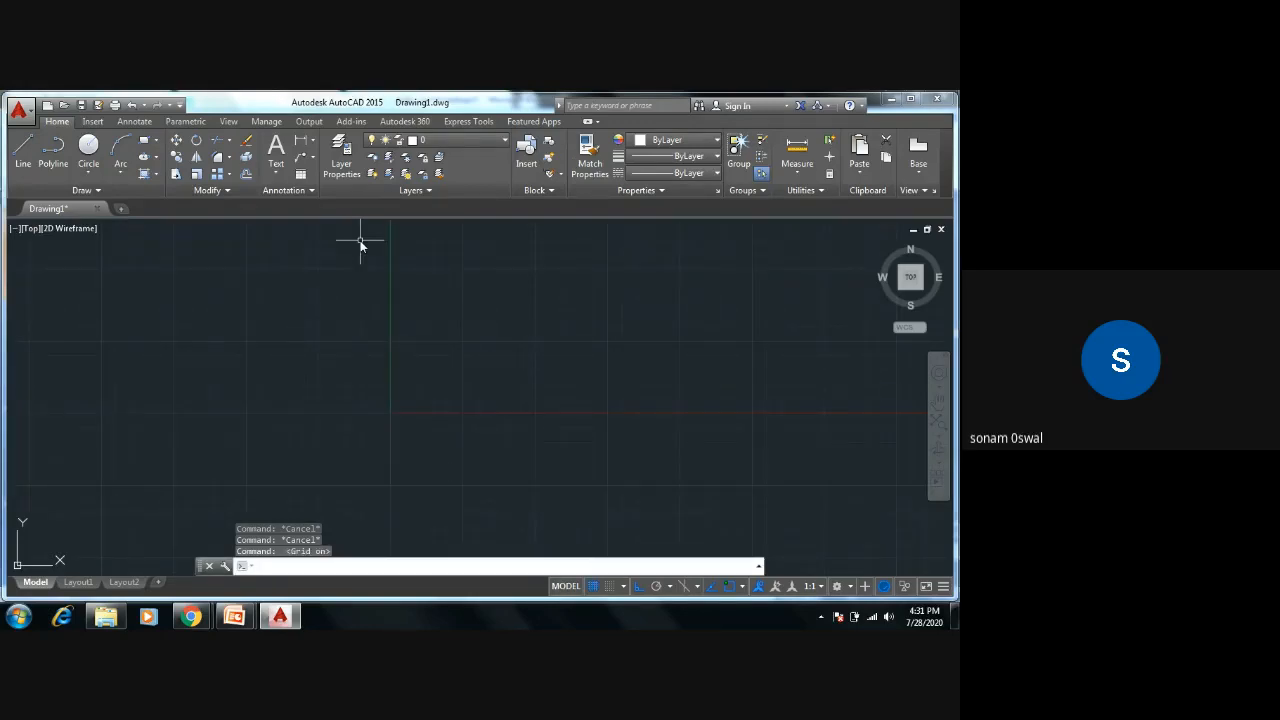
key("F9")
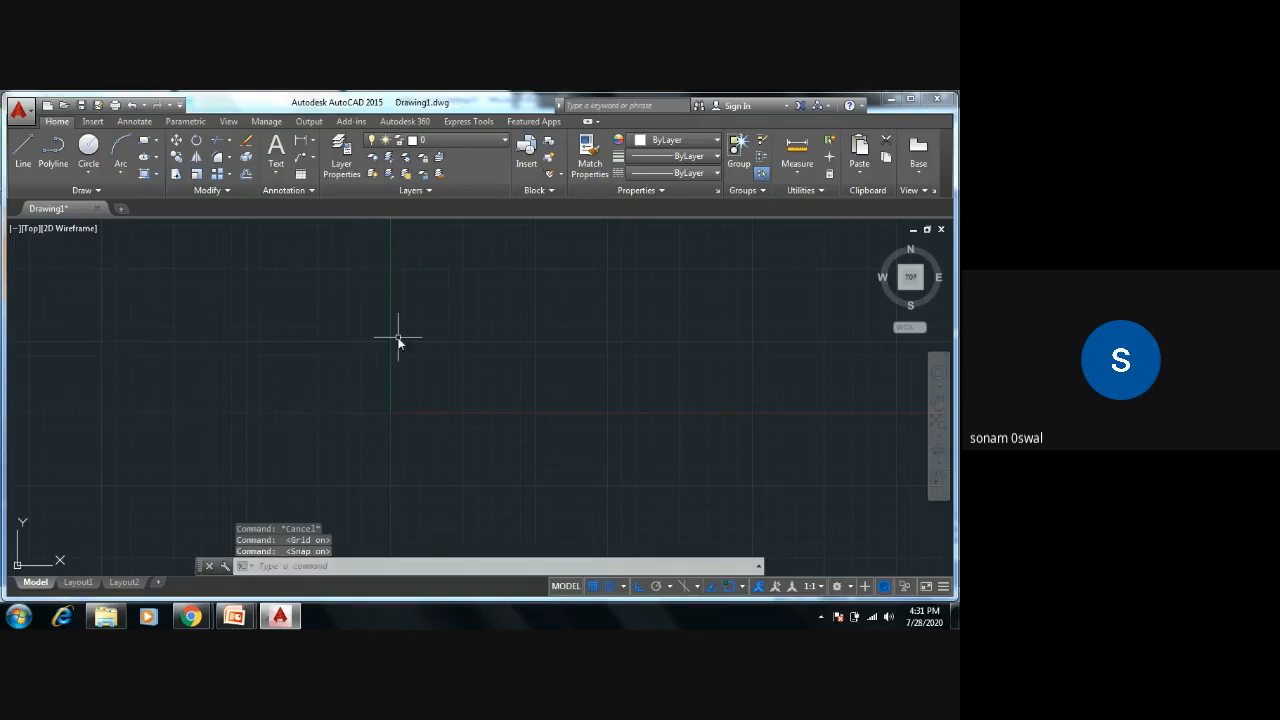
type("l")
key("Return")
scroll(380, 356, "up", 1)
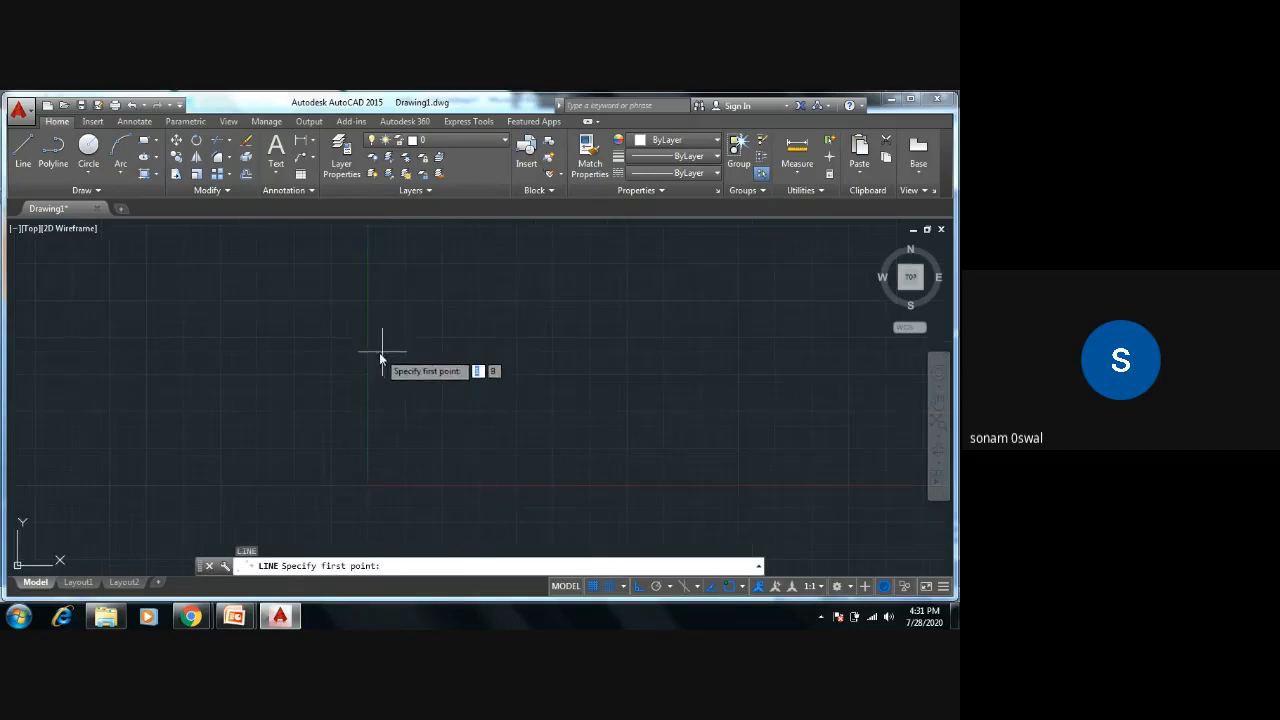
scroll(372, 357, "up", 2)
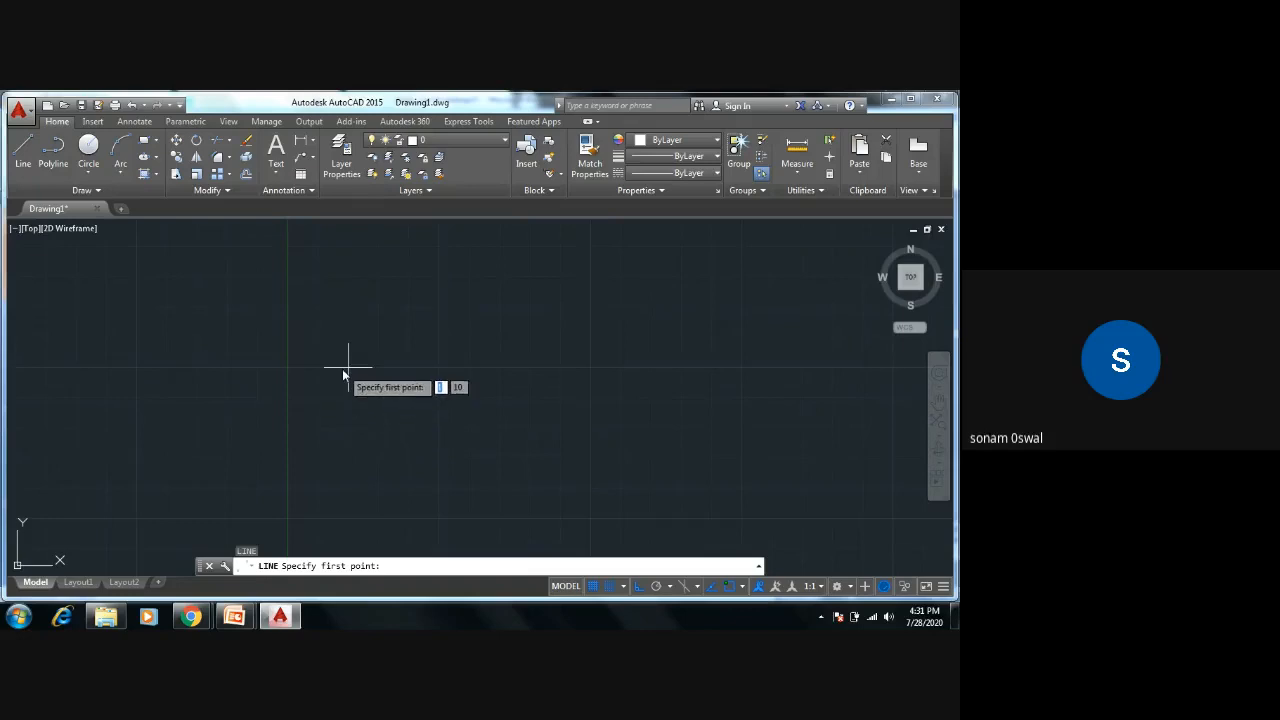
left_click(348, 367)
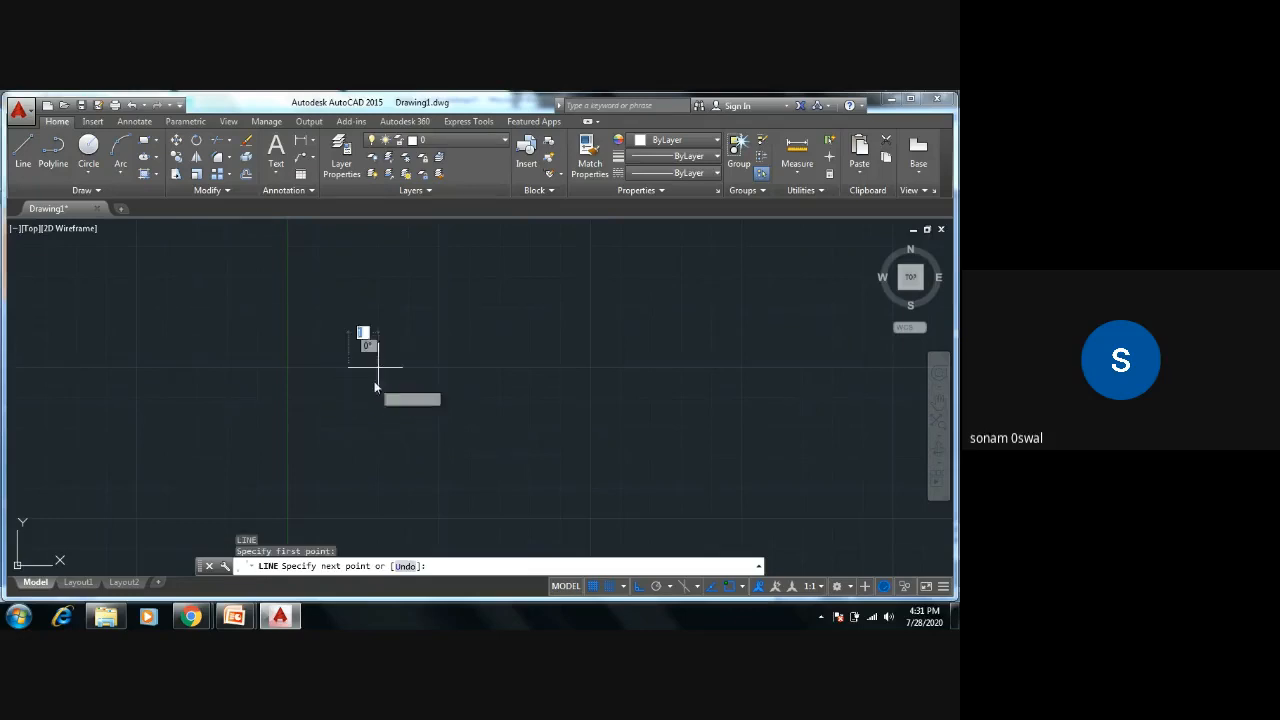
left_click(406, 340)
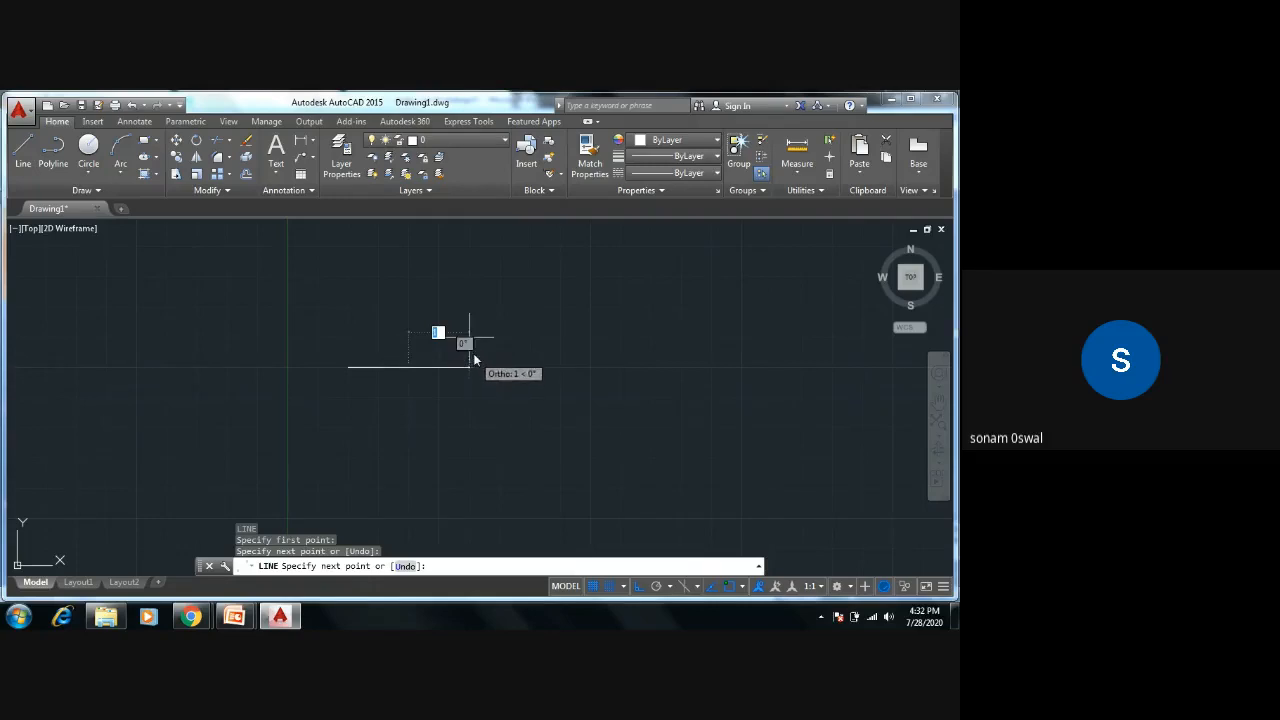
left_click(474, 350)
left_click(499, 339)
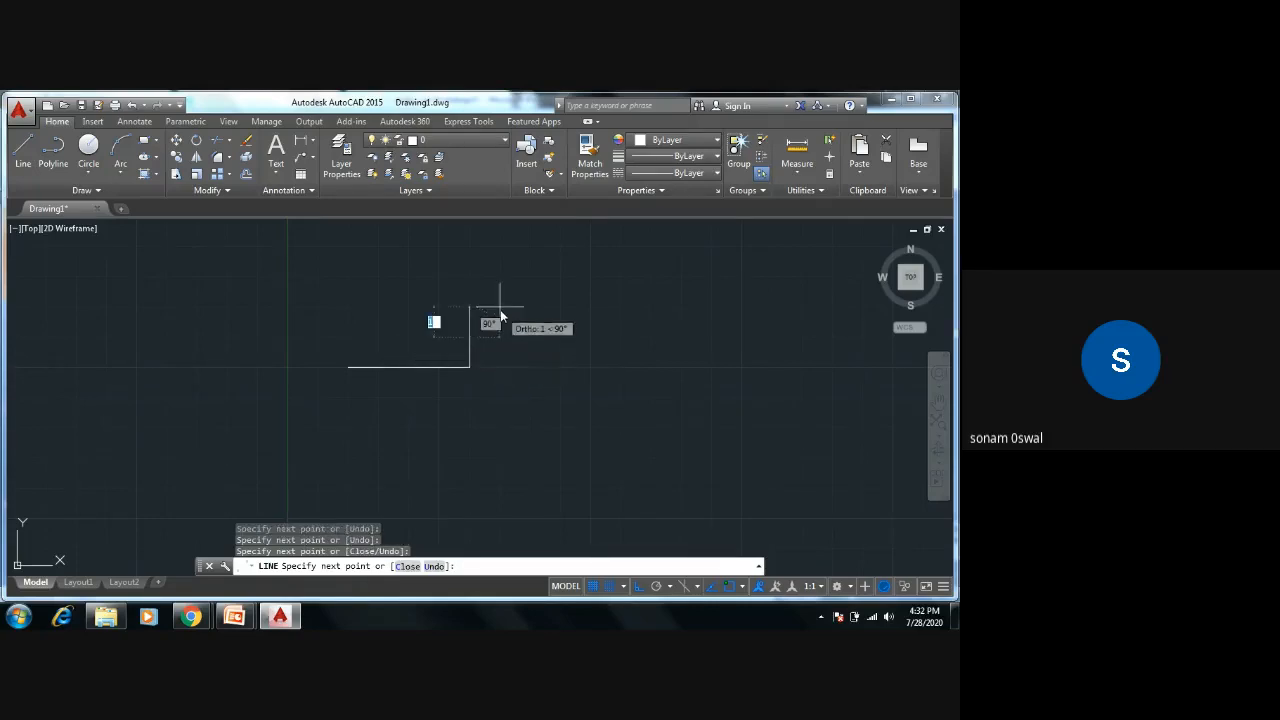
left_click(500, 309)
left_click(590, 300)
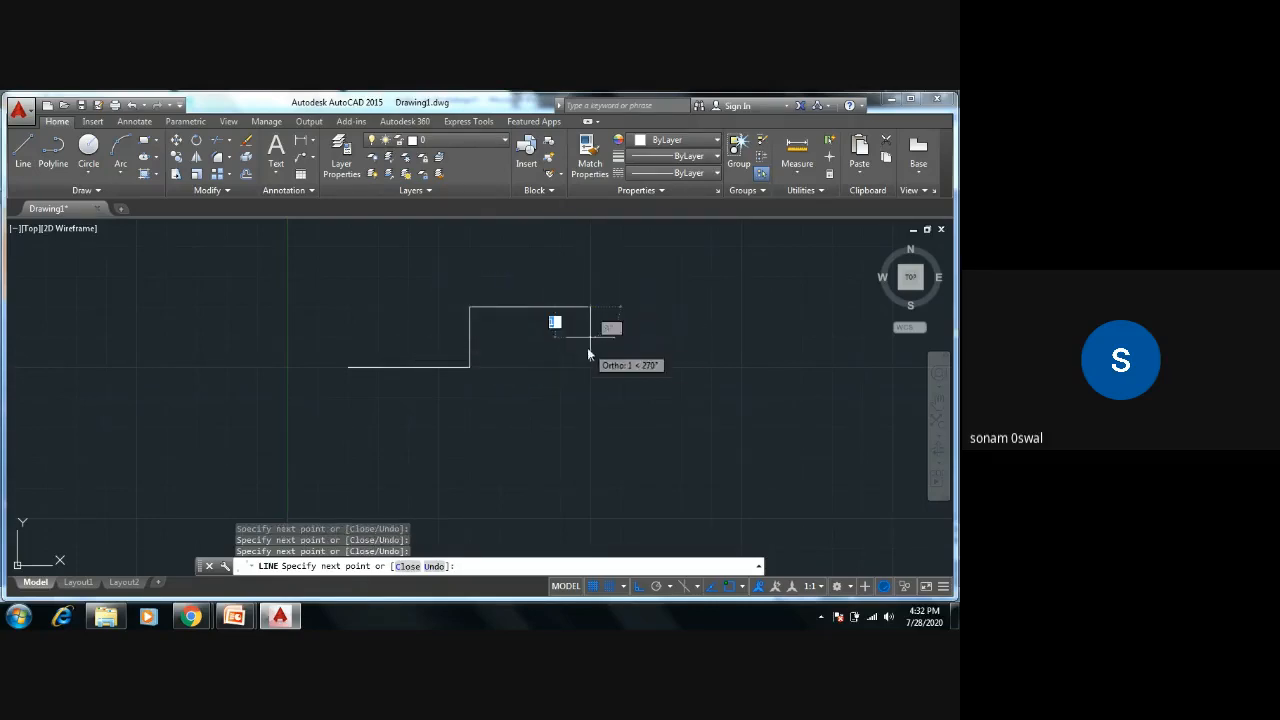
Step: Complete the closed stepped outline with a short drop, a line right, one down, a long base line back and a rise to the start point
left_click(588, 345)
left_click(651, 346)
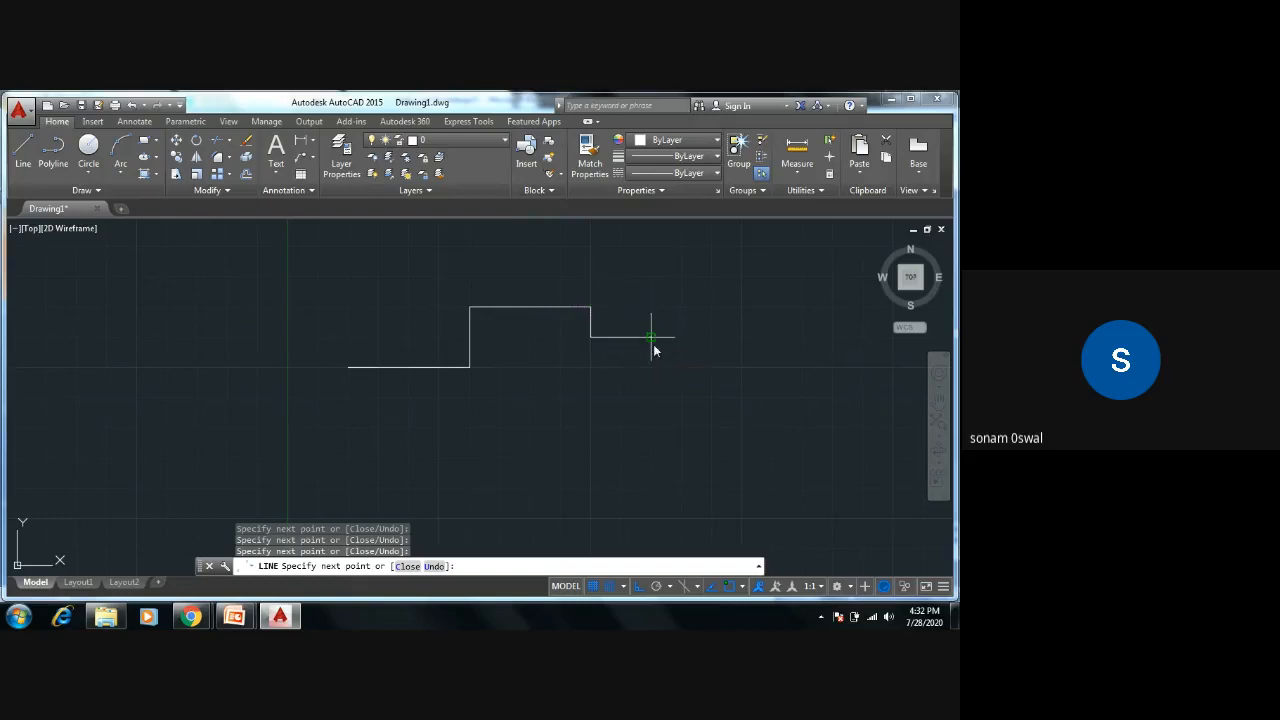
left_click(651, 397)
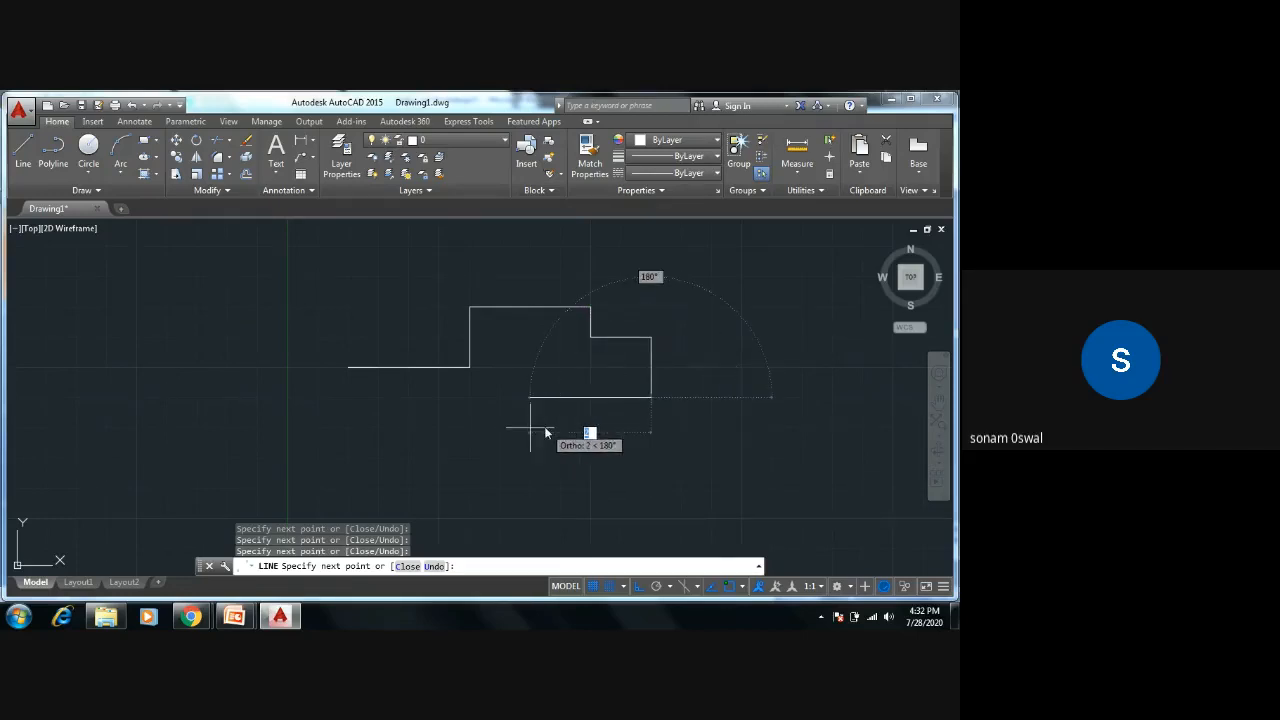
left_click(348, 397)
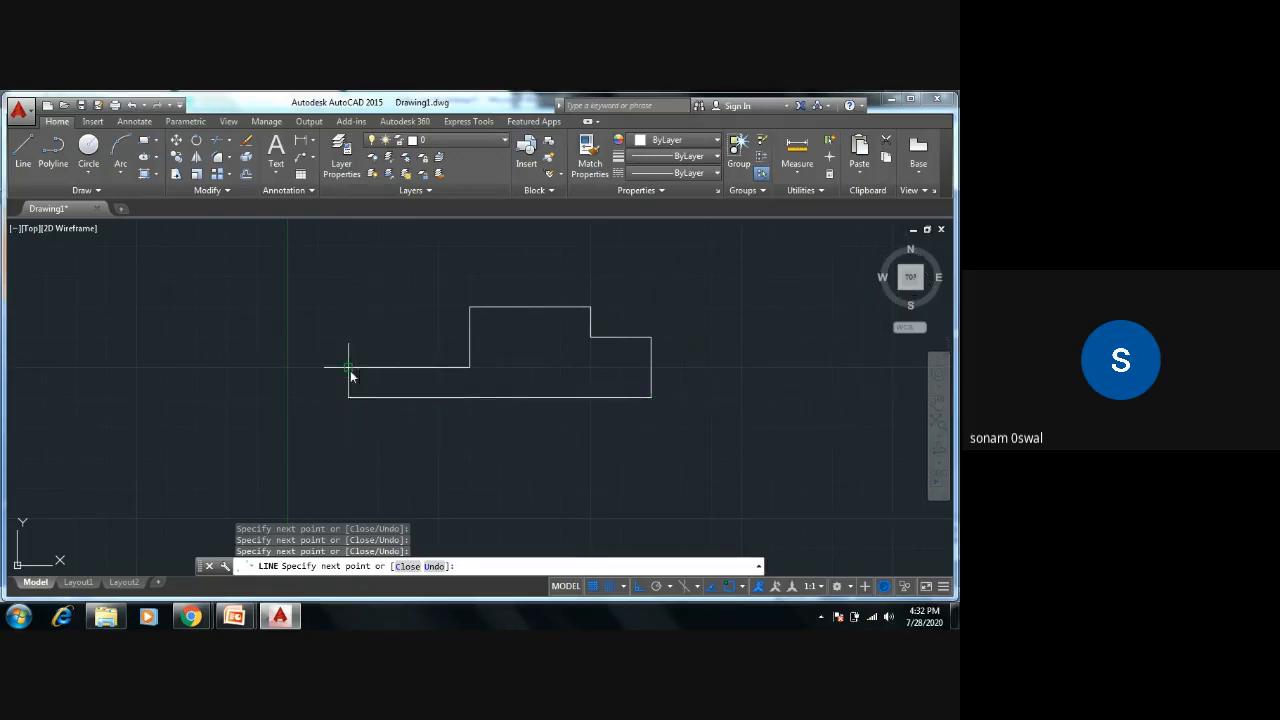
left_click(350, 375)
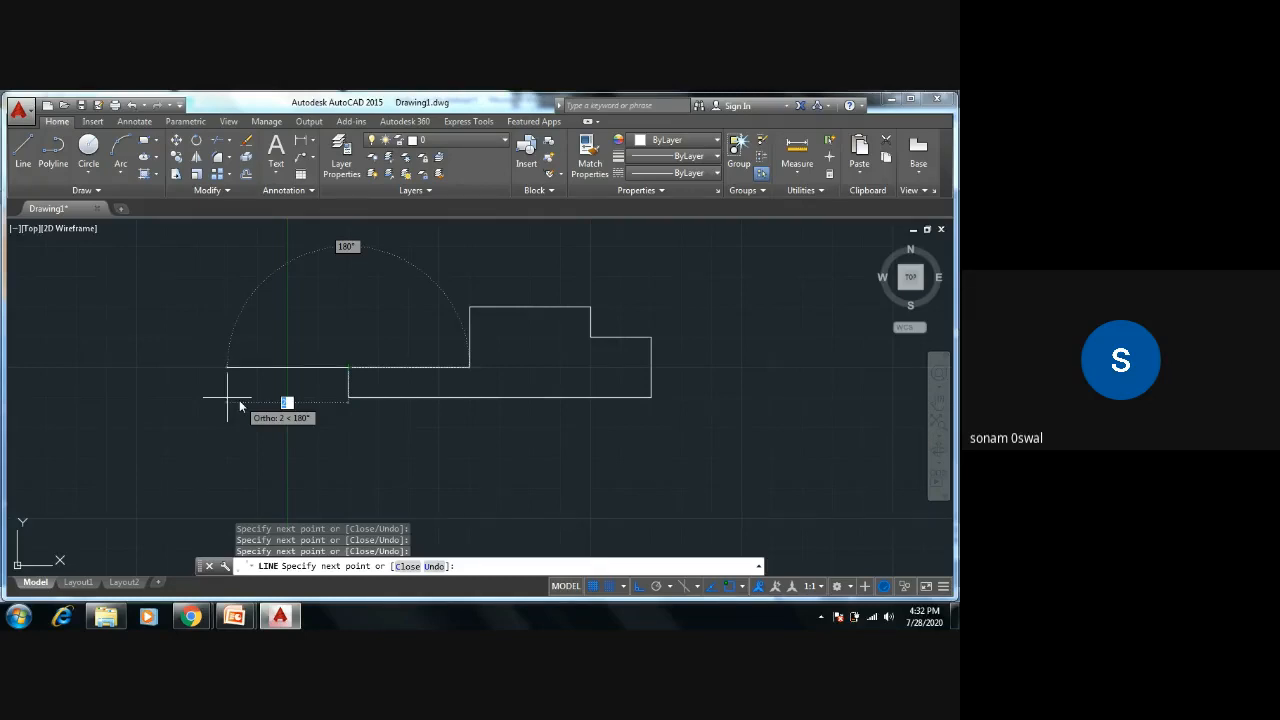
key("Escape")
key("Escape")
key("Escape")
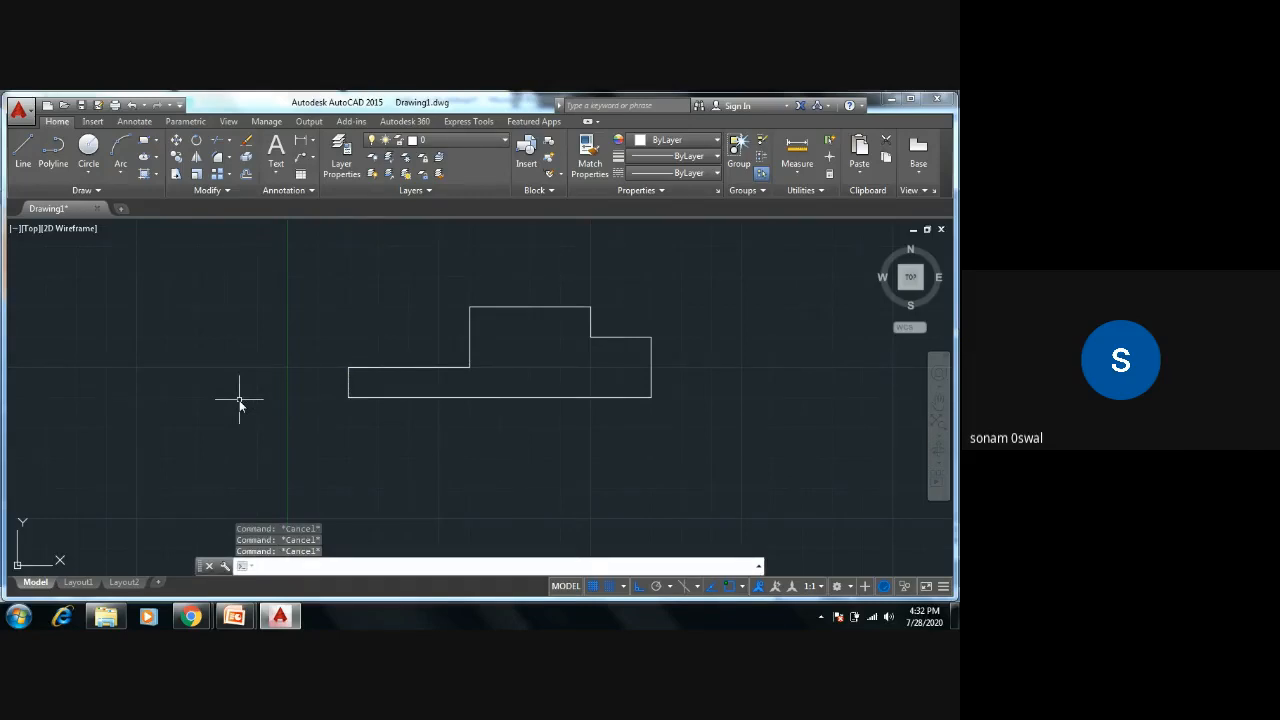
Step: Turn off snap mode and draw a freehand stepped line below the outline: right, a short rise, and a longer run right
key("F9")
type("l")
key("Return")
left_click(398, 474)
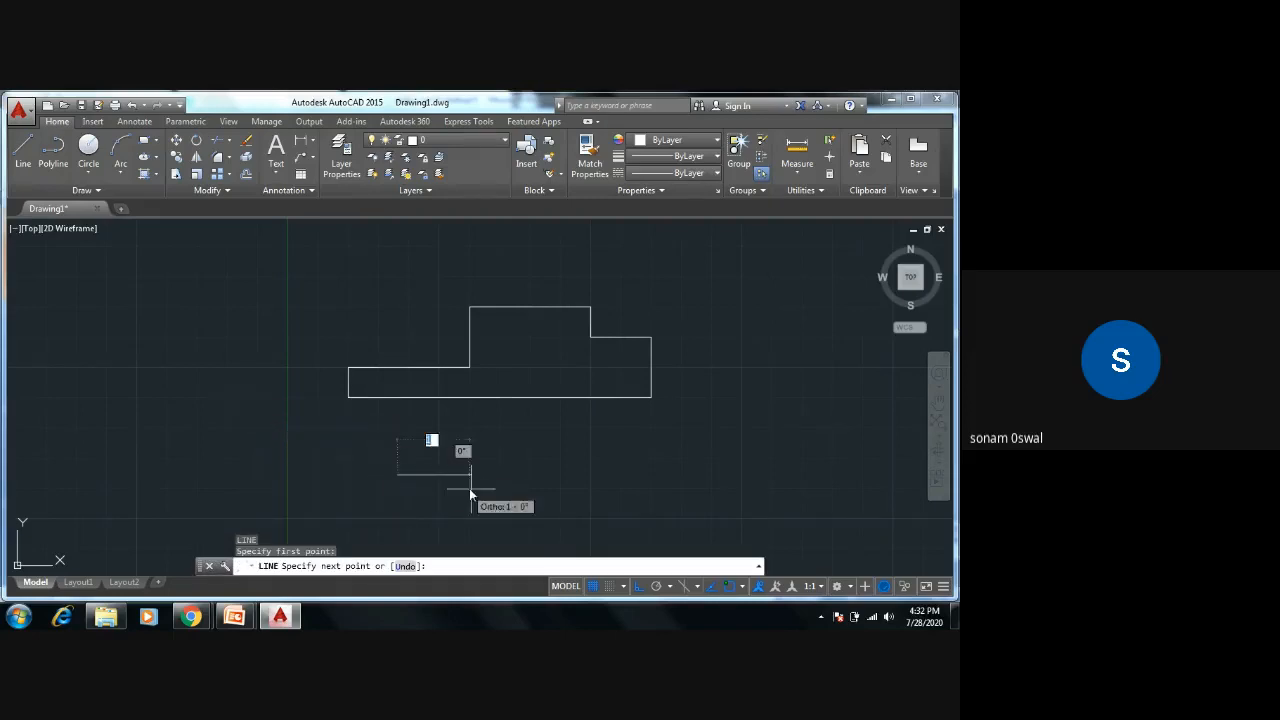
left_click(505, 480)
left_click(507, 444)
left_click(701, 450)
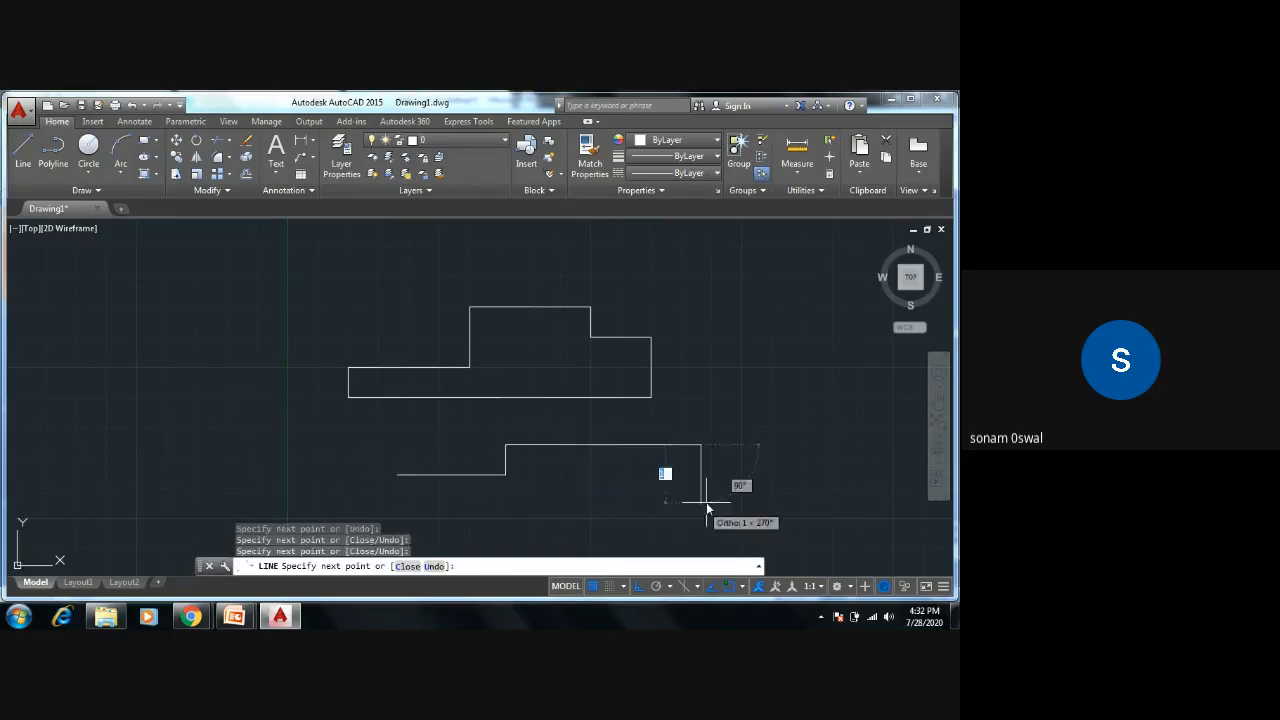
Step: Continue the line into a tall narrow upright with a sloping base back to the long run, and finish with a vertical line upward
left_click(731, 446)
left_click(734, 337)
left_click(787, 334)
left_click(789, 459)
left_click(702, 445)
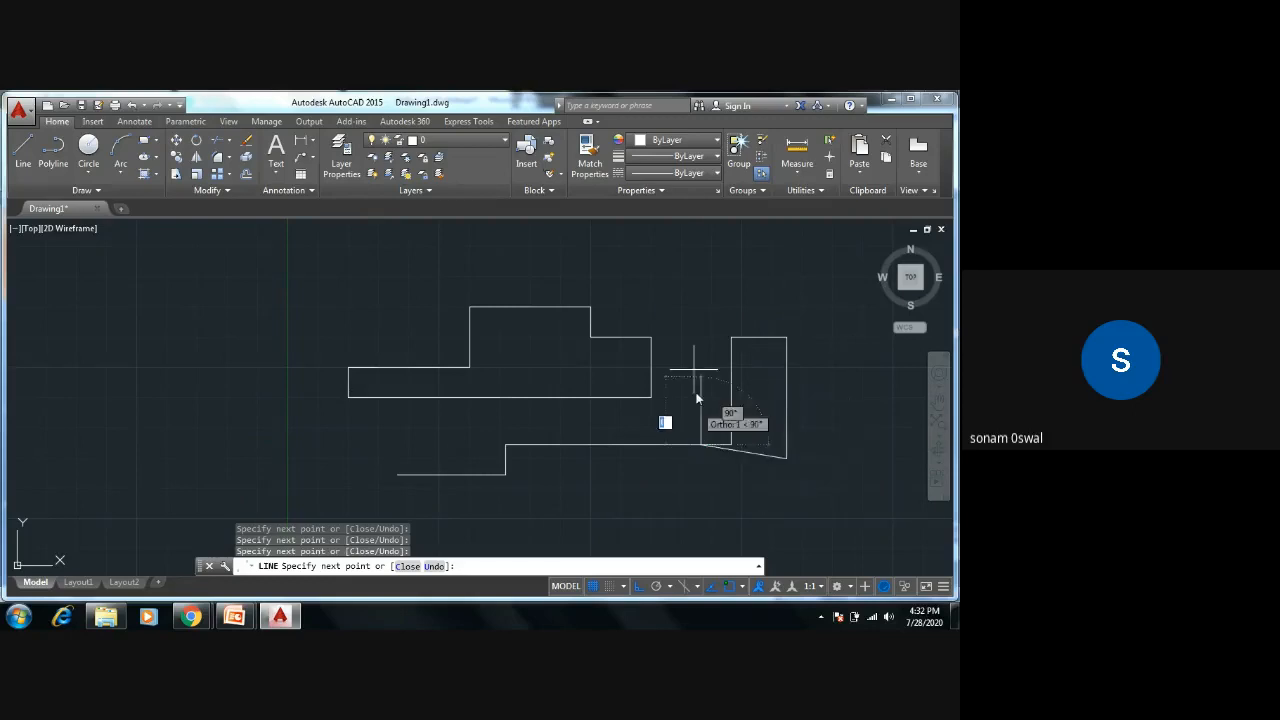
left_click(700, 288)
key("Escape")
key("Escape")
key("Escape")
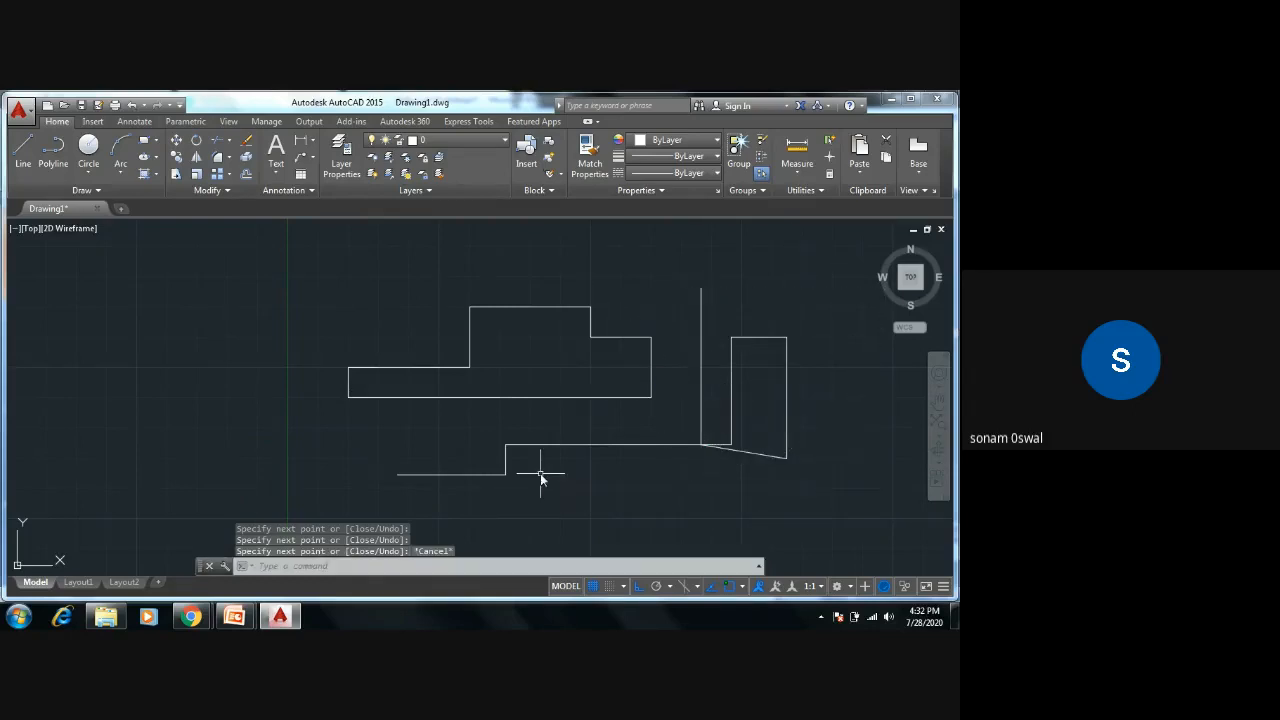
Step: Erase the upright shape and the lines reaching the outline's right side, selecting them with a right-to-left crossing window
left_click(808, 316)
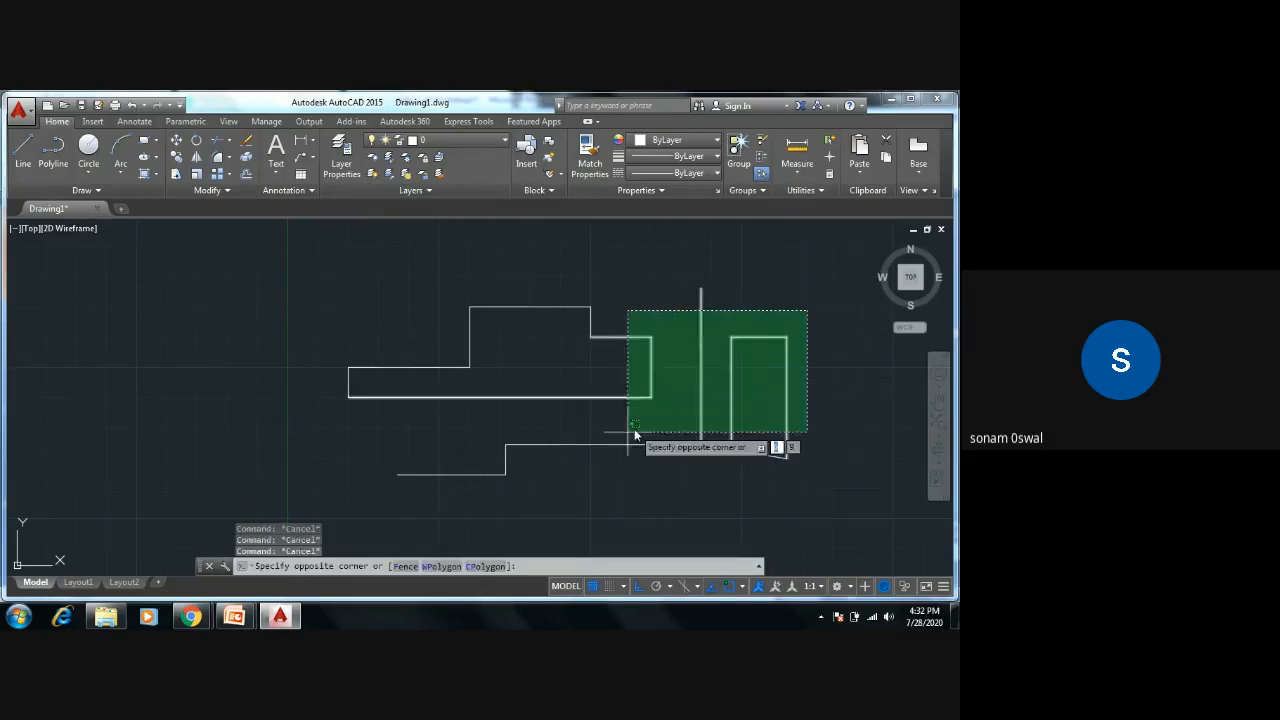
left_click(554, 467)
key("Delete")
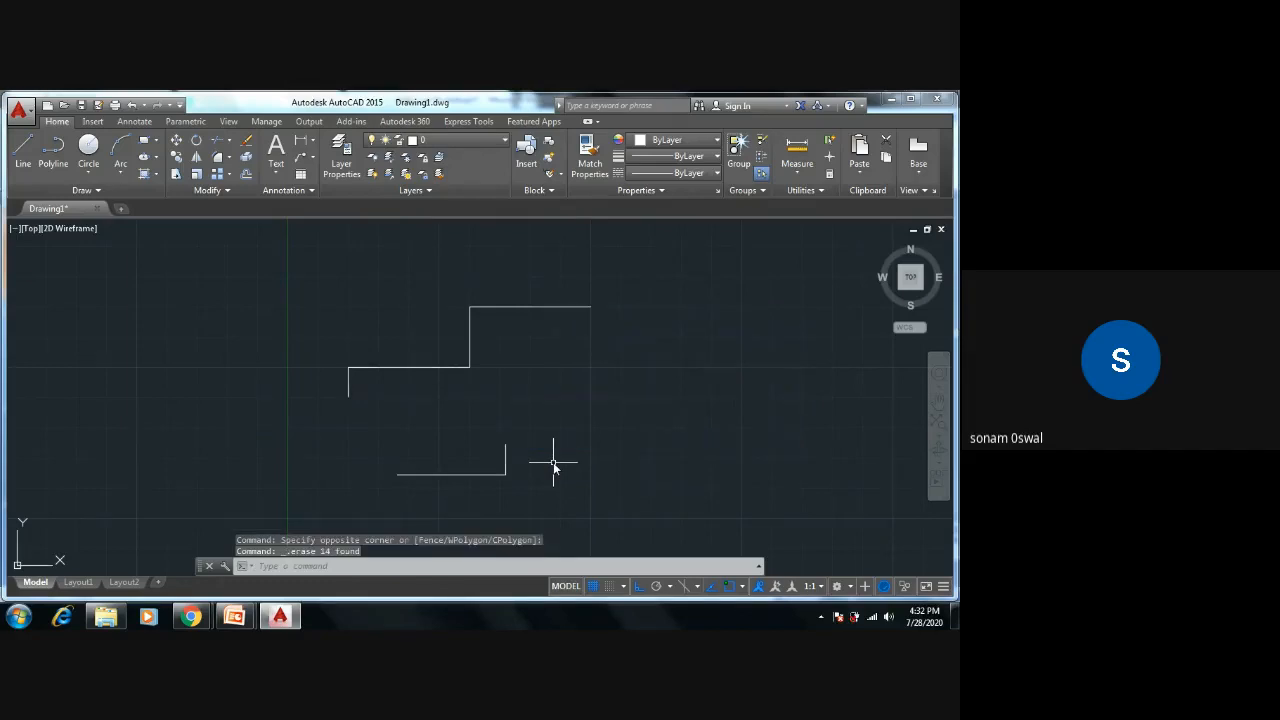
key("Escape")
key("Escape")
key("Escape")
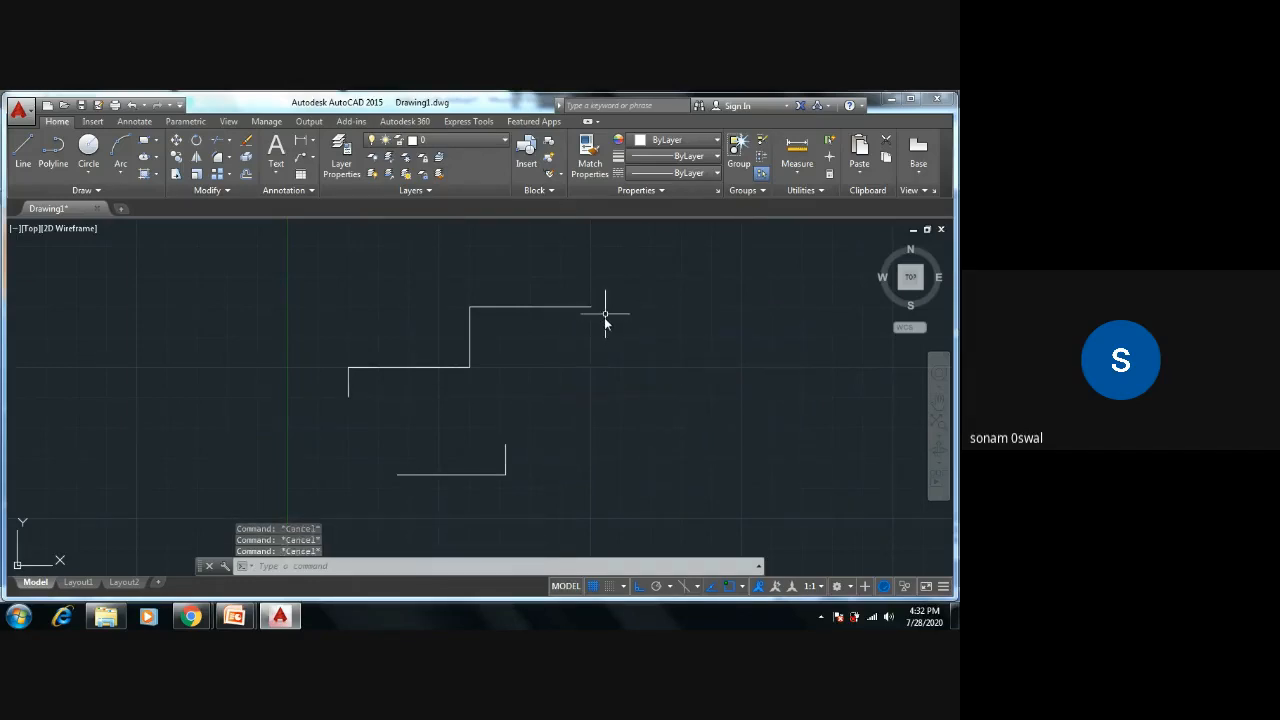
Step: Erase all remaining lines of both stepped shapes, selecting them with a right-to-left crossing window
left_click(611, 283)
left_click(326, 500)
key("Delete")
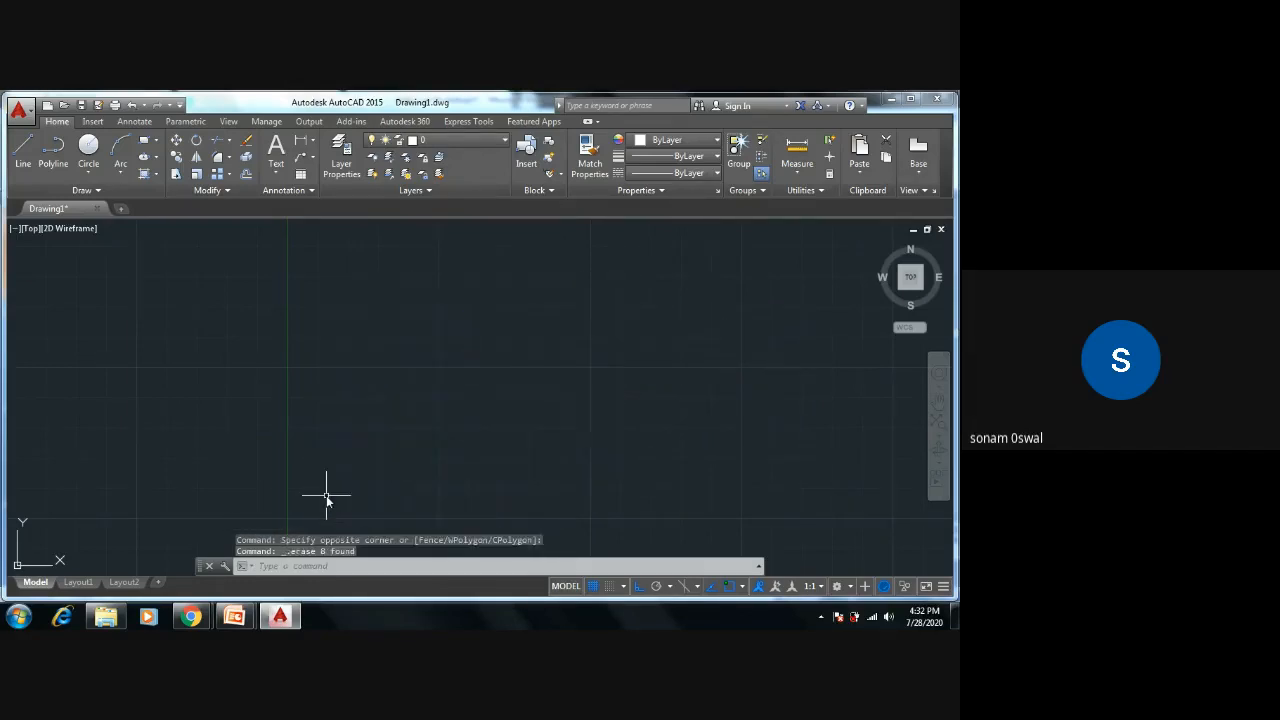
key("Escape")
key("Escape")
key("Escape")
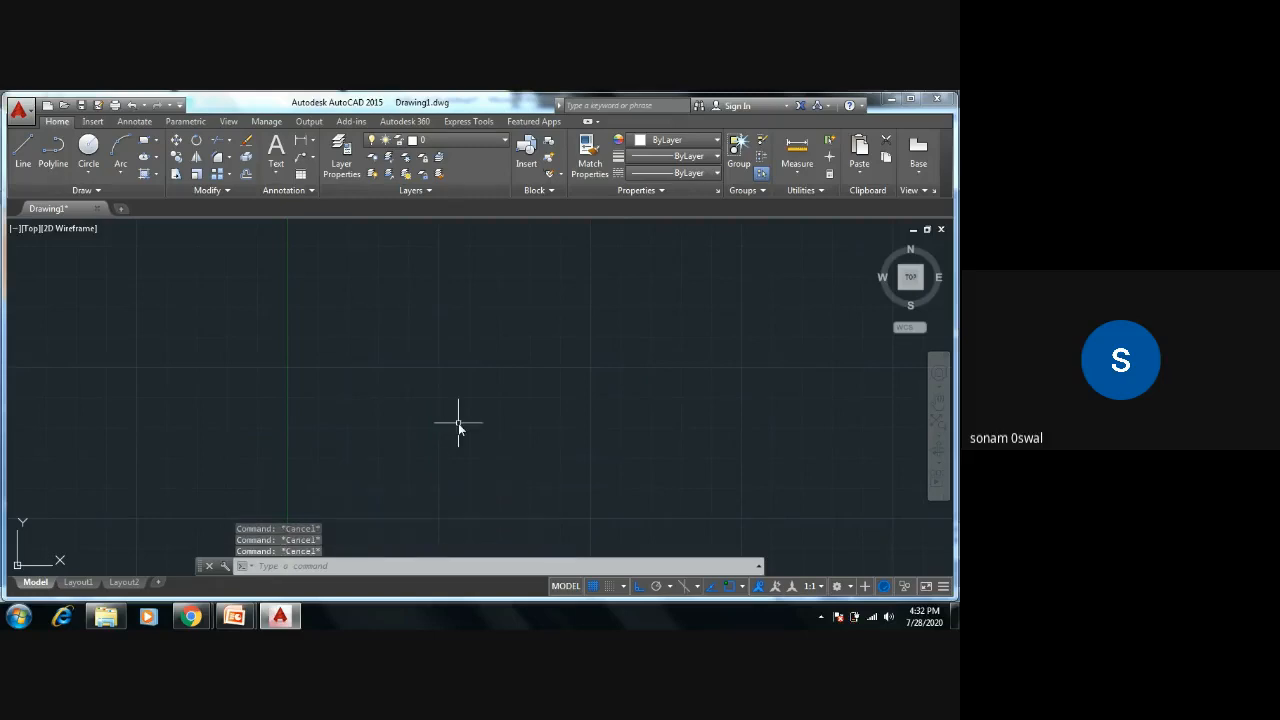
Step: Review the drafting settings for snap and grid, polar tracking, object snap and 3D object snap
type("DS")
key("Return")
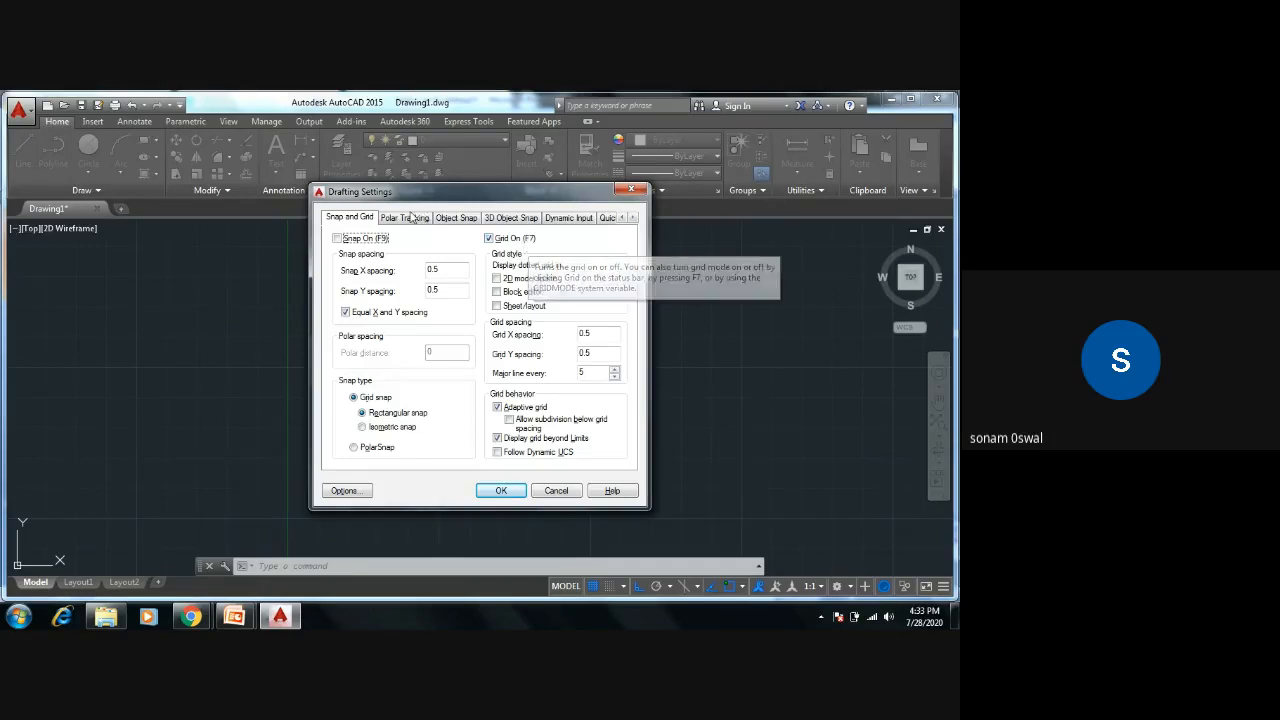
left_click(405, 219)
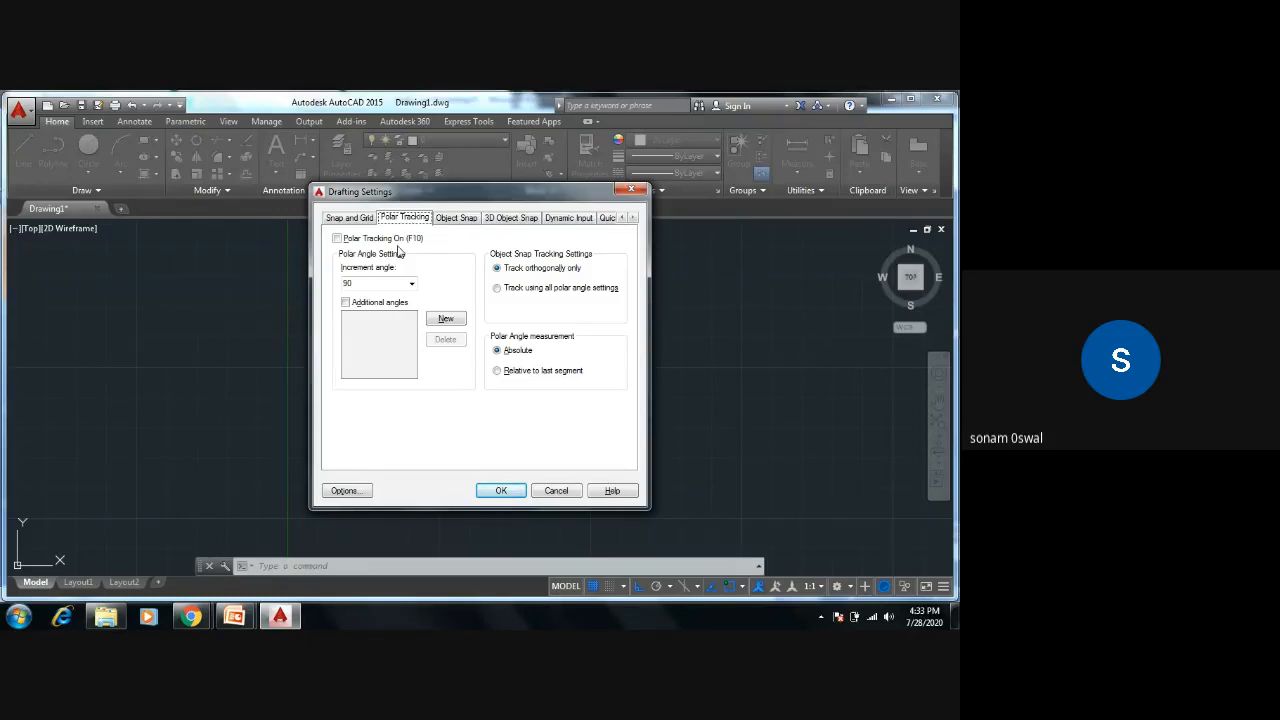
left_click(458, 219)
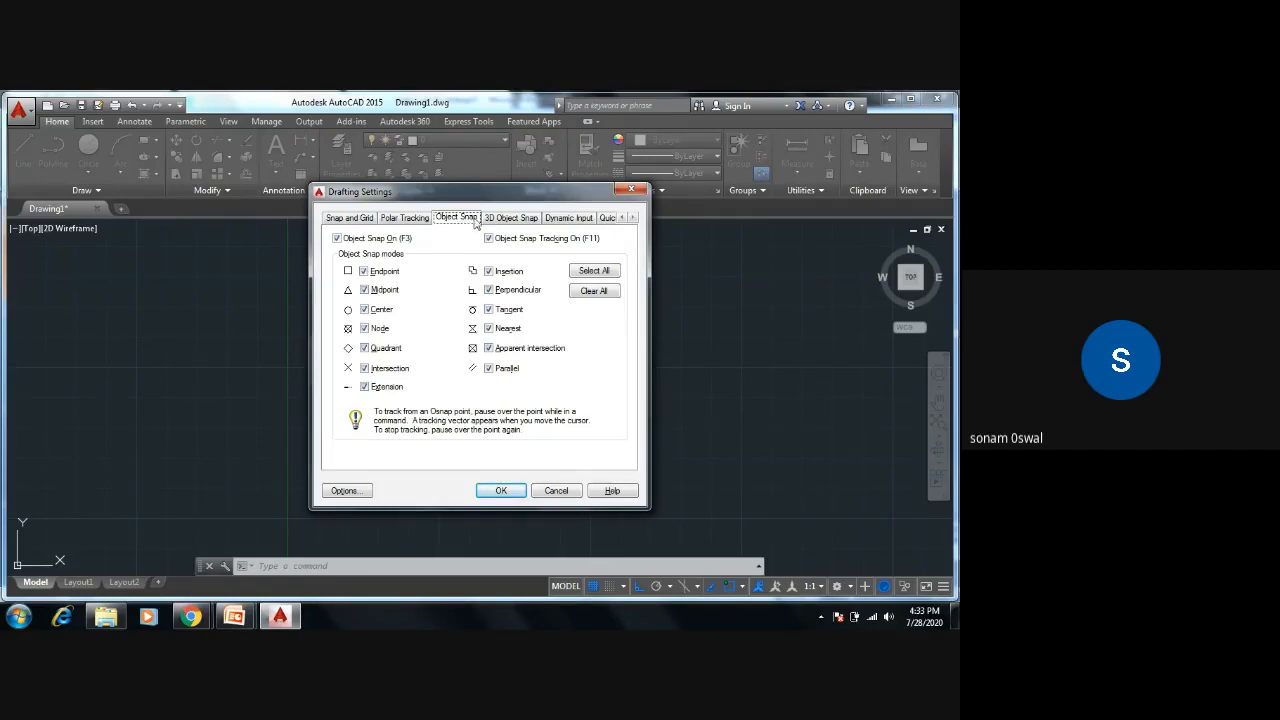
left_click(500, 220)
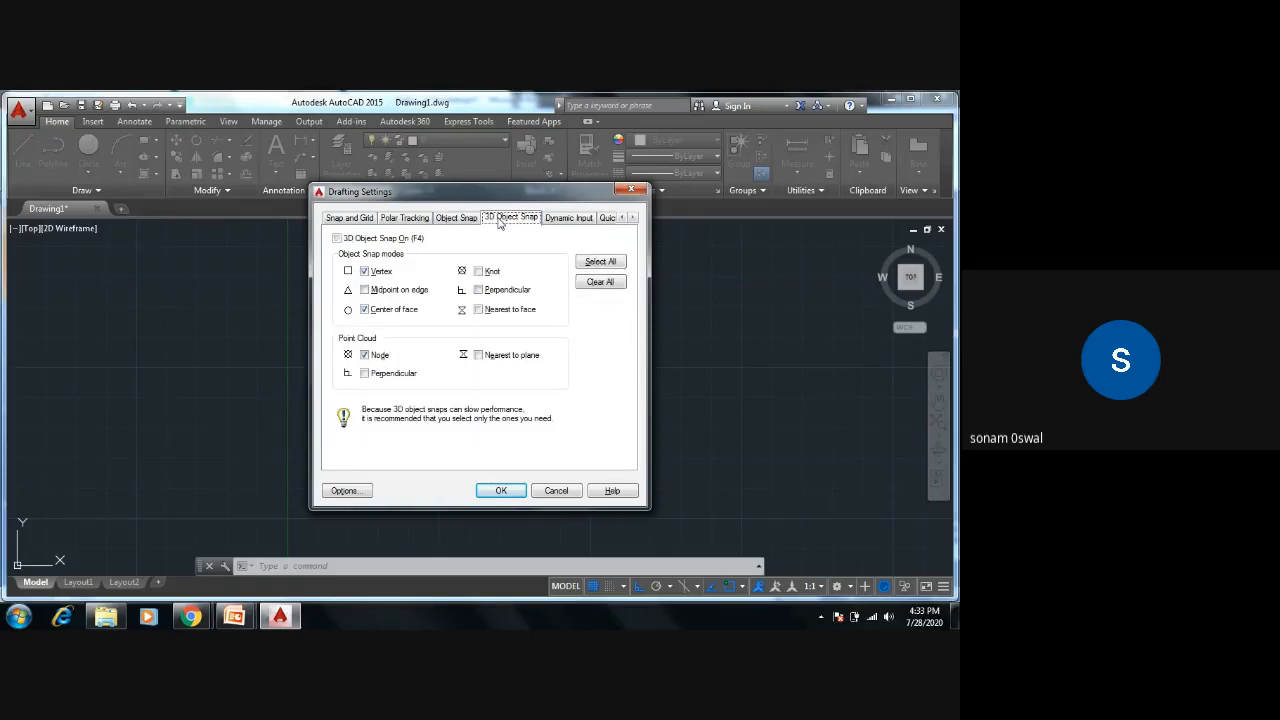
left_click(515, 496)
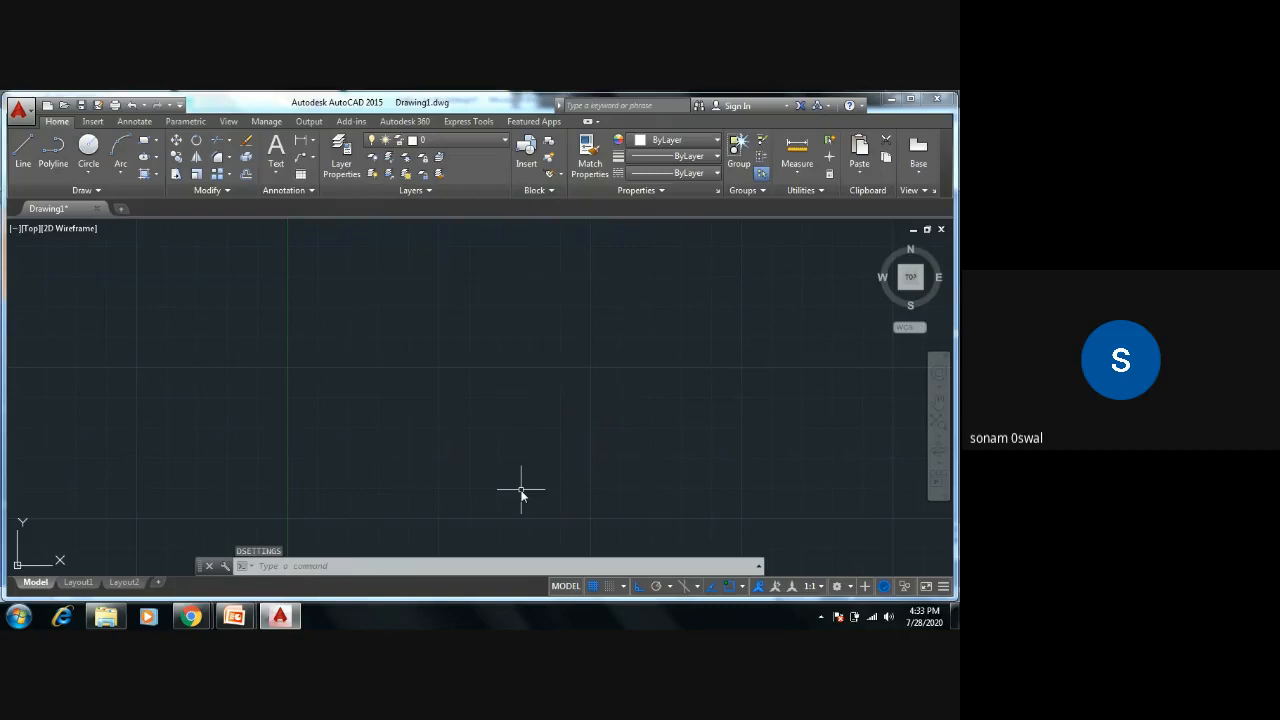
Step: Turn off the grid display in the empty drawing area
key("Escape")
key("Escape")
key("Escape")
key("F7")
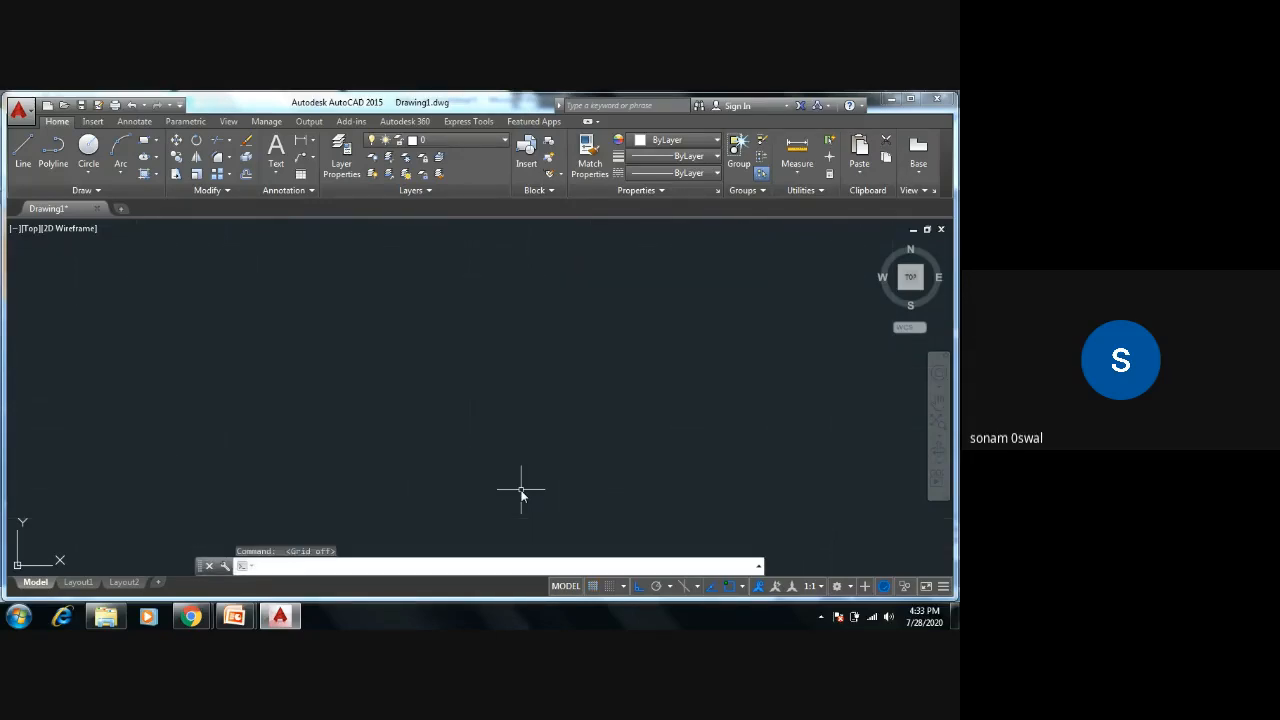
key("Escape")
key("Escape")
key("Escape")
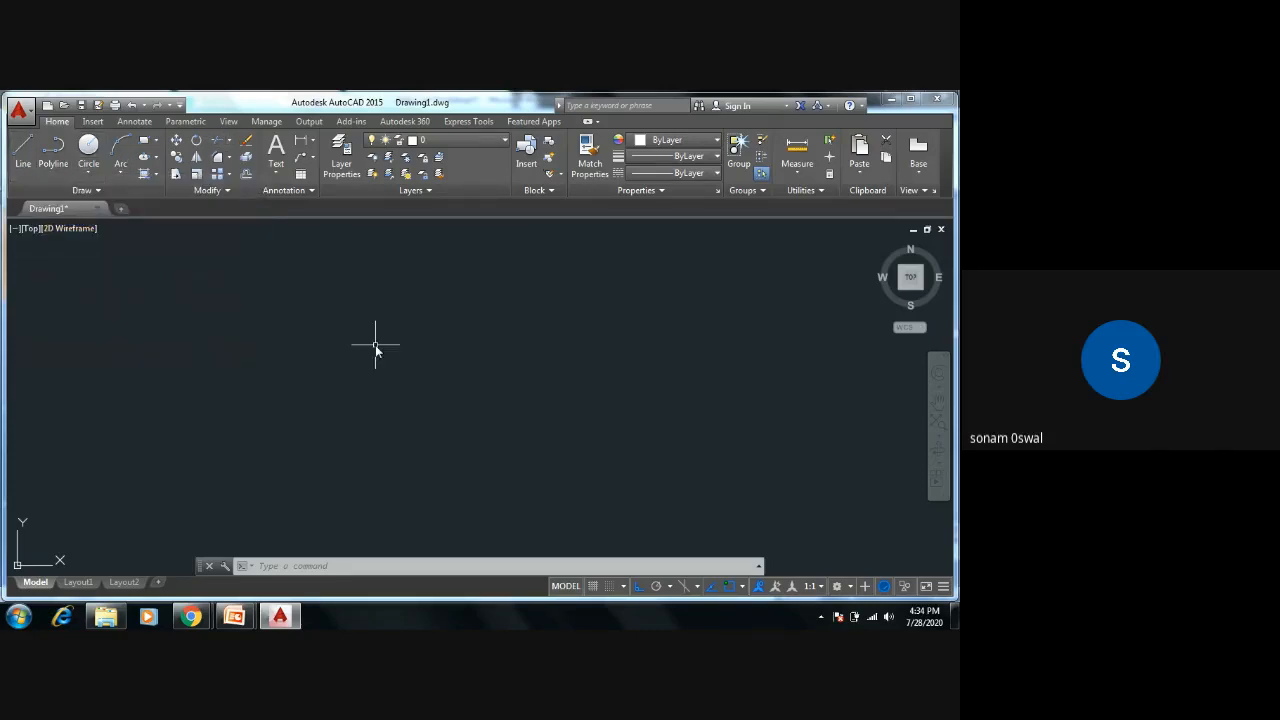
key("Escape")
key("Escape")
key("Escape")
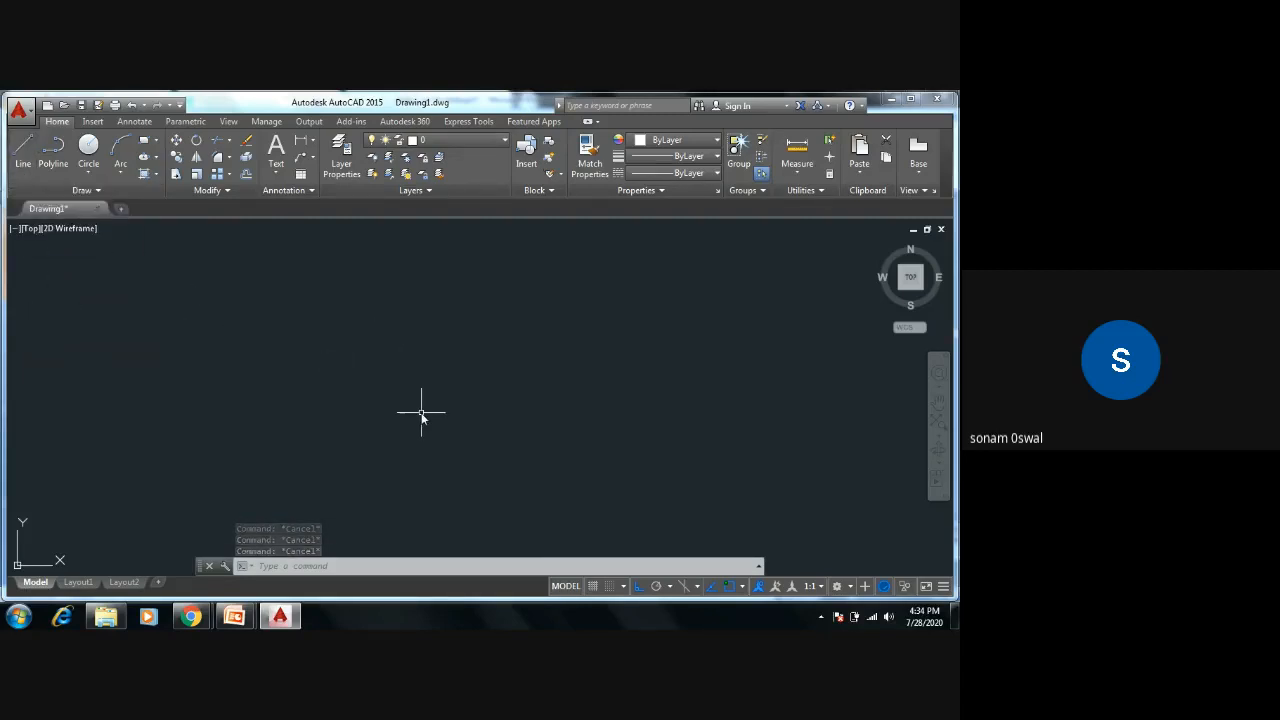
Step: Draw a freehand stepped line with ortho on: a horizontal run right, a vertical rise, and a shorter horizontal run right
type("L")
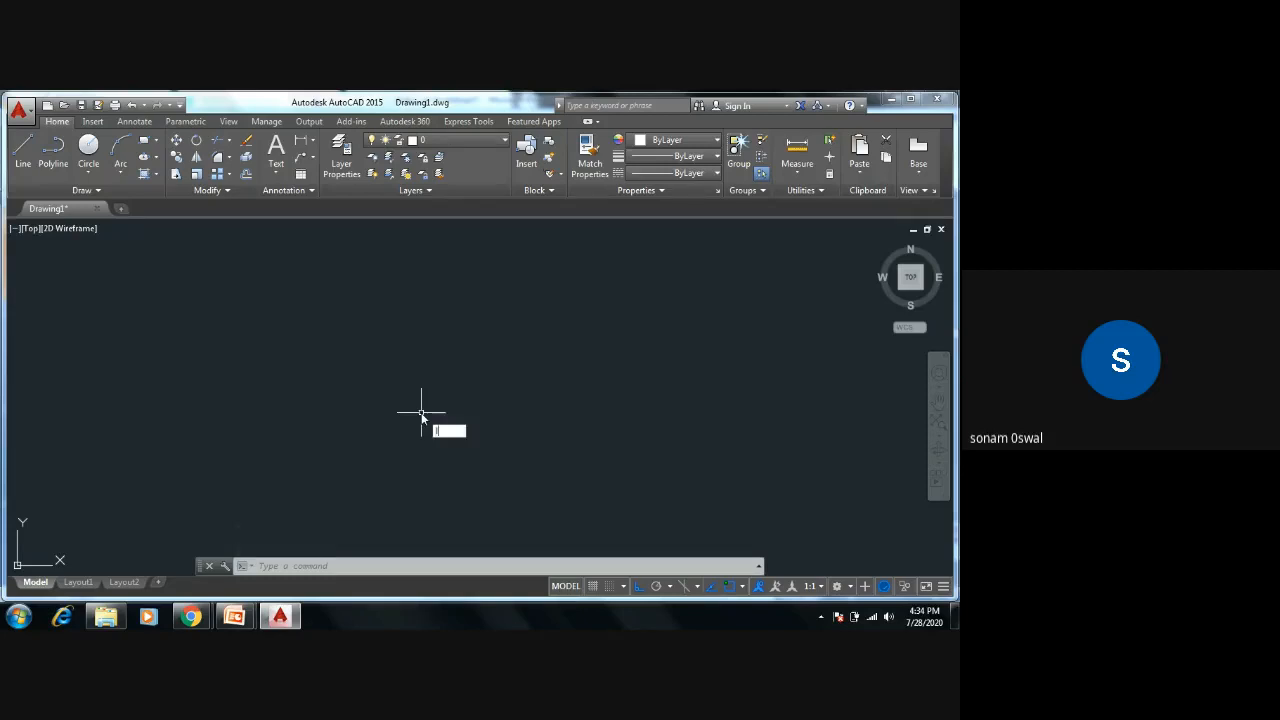
key("Return")
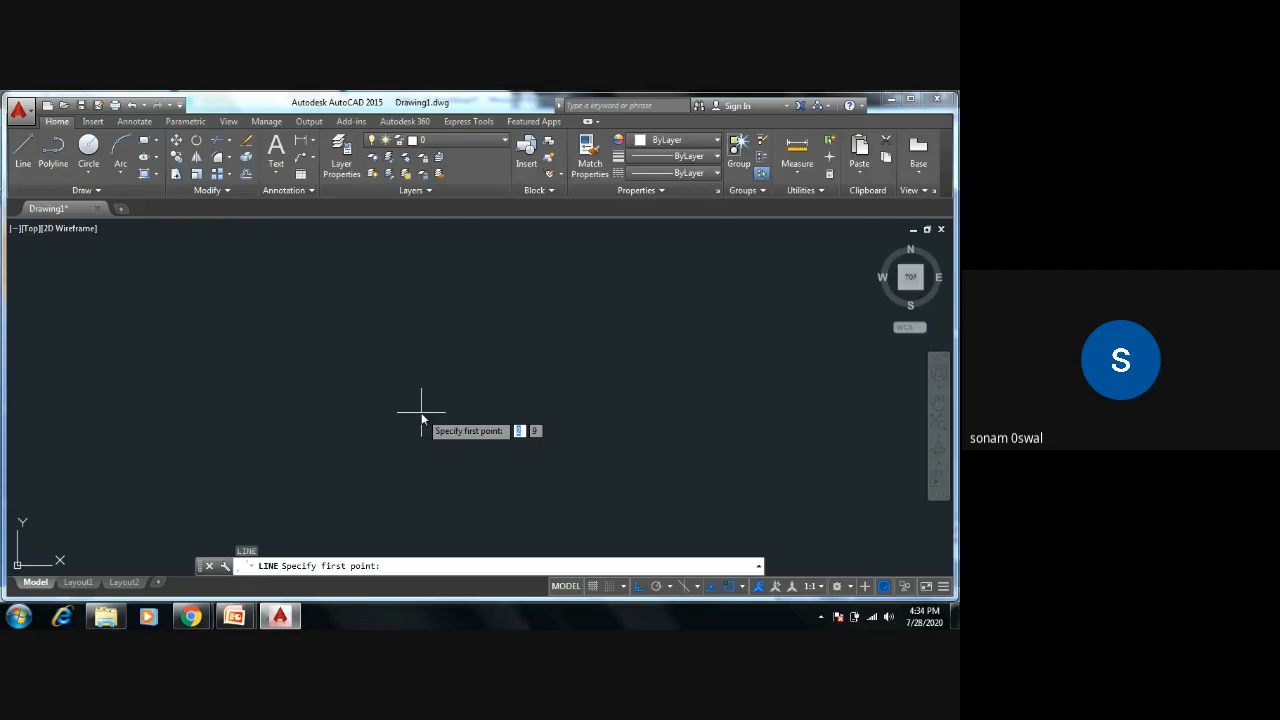
left_click(308, 398)
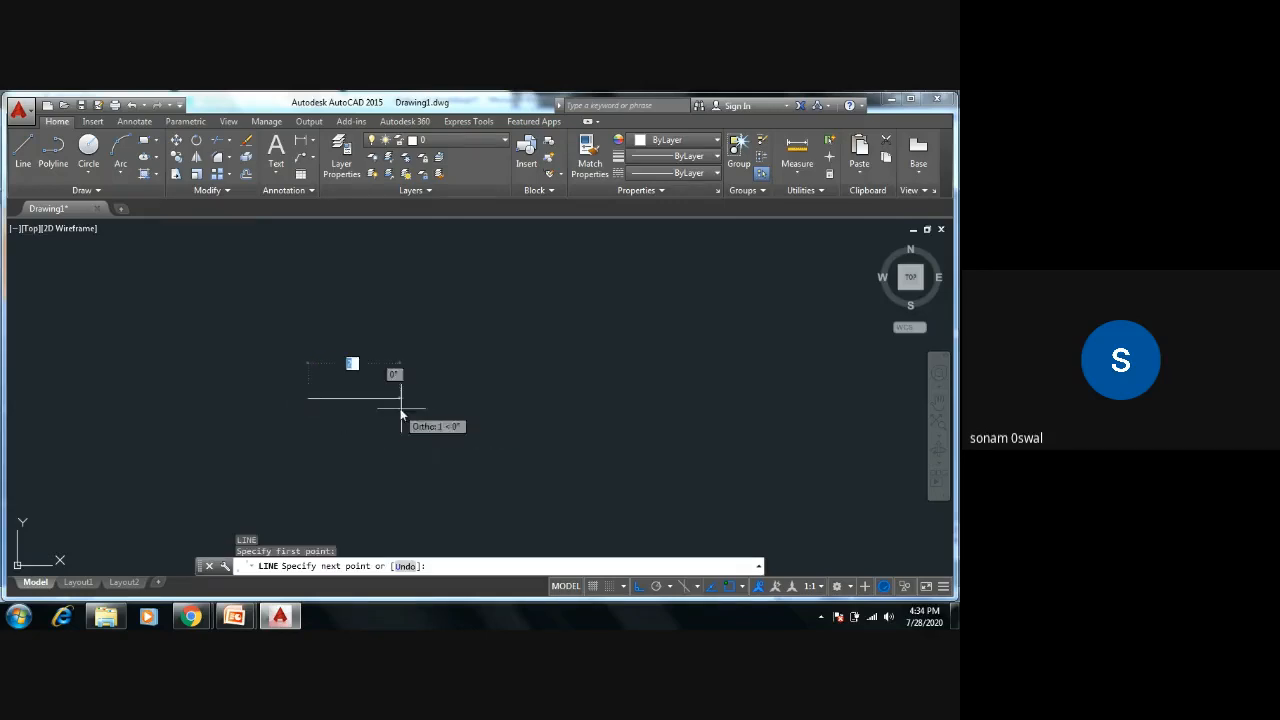
left_click(508, 408)
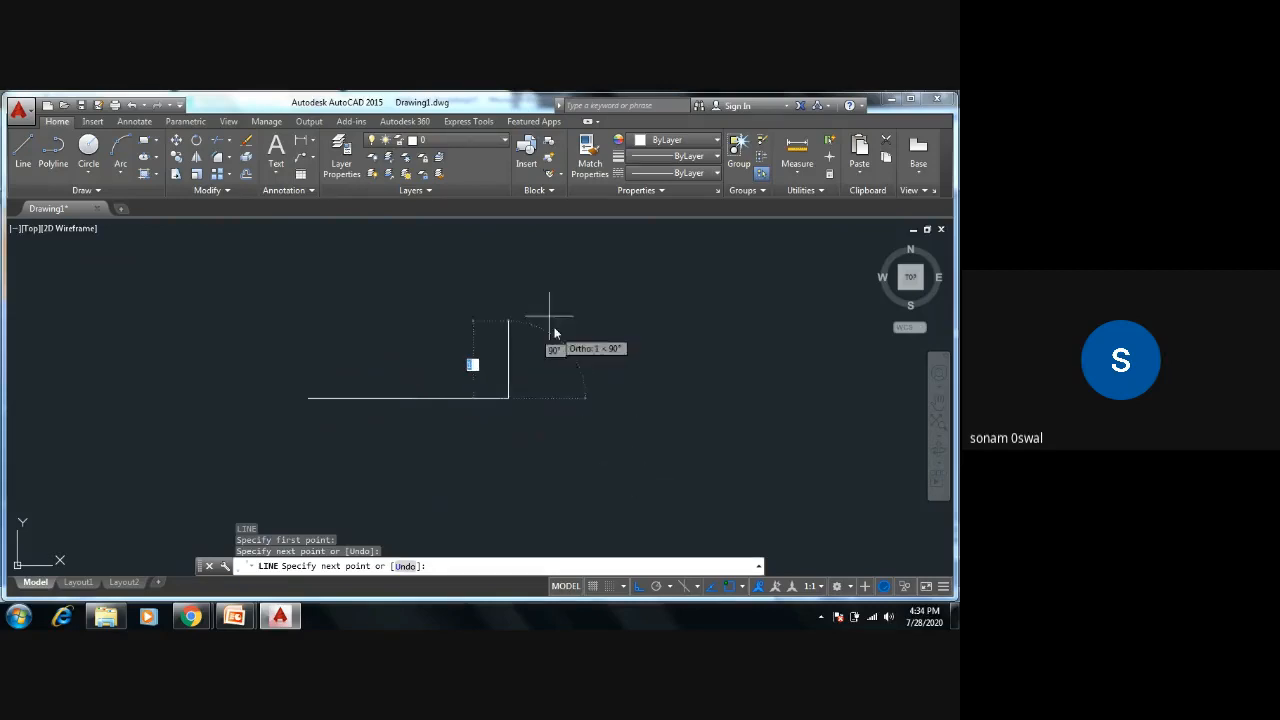
left_click(530, 267)
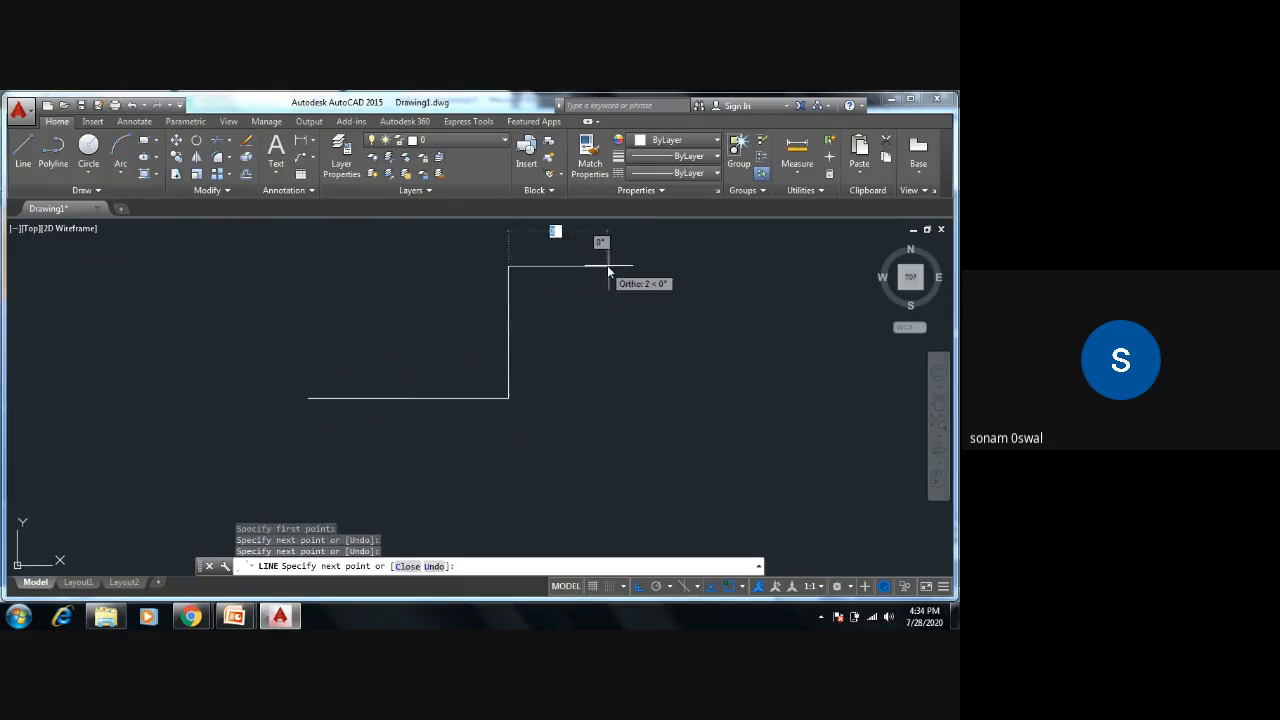
left_click(649, 266)
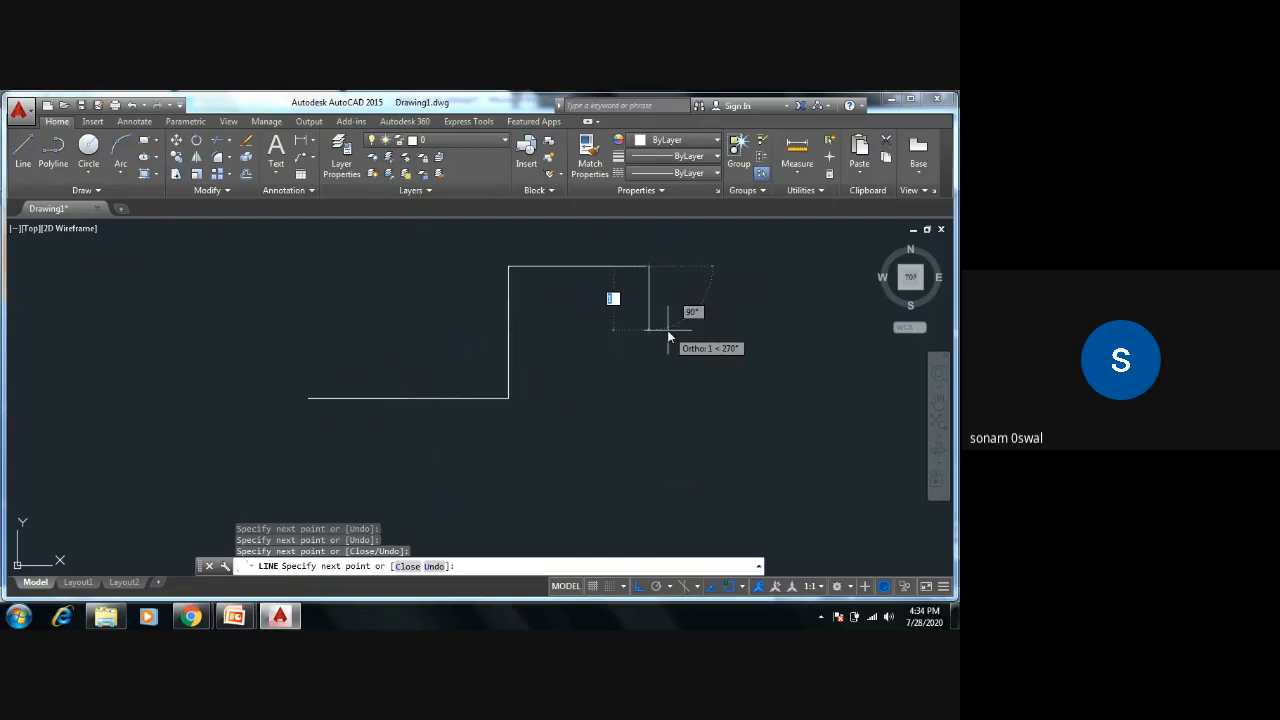
key("Escape")
key("Escape")
key("Escape")
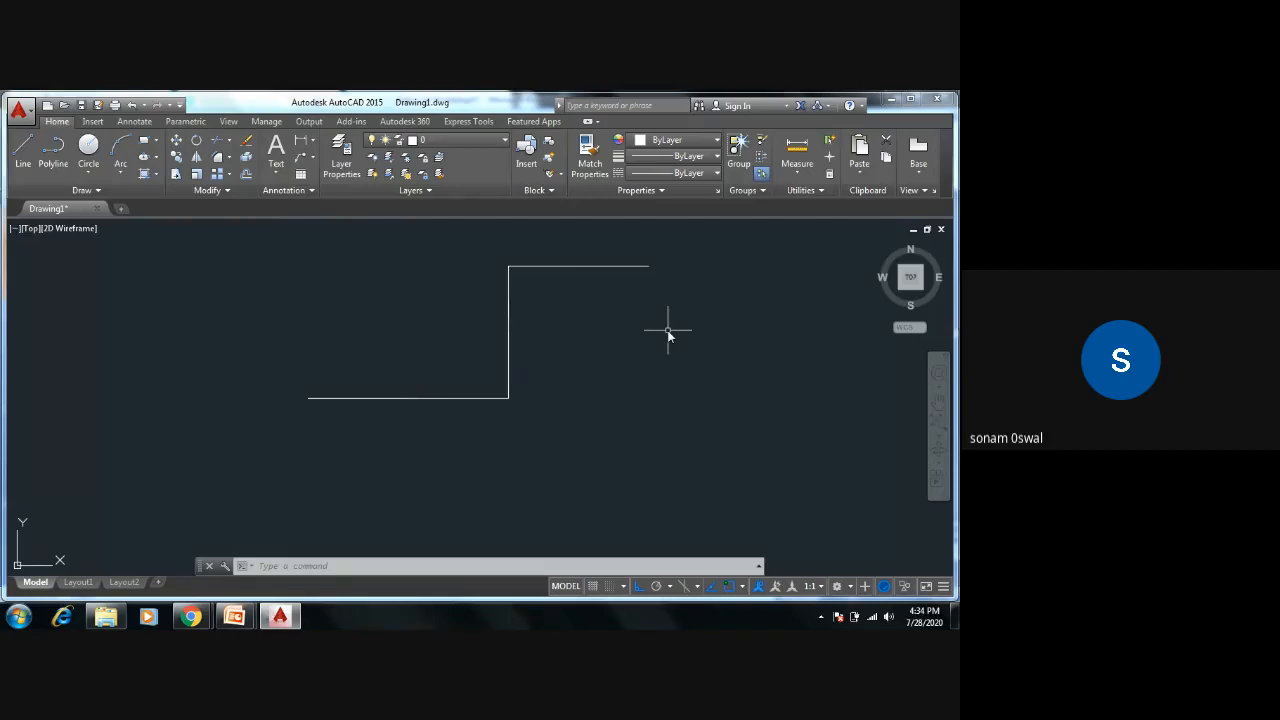
Step: Erase all three lines of the stepped shape, selecting them with a right-to-left crossing window
middle_click_drag(668, 336, 586, 369)
scroll(571, 366, "up", 2)
scroll(573, 373, "down", 2)
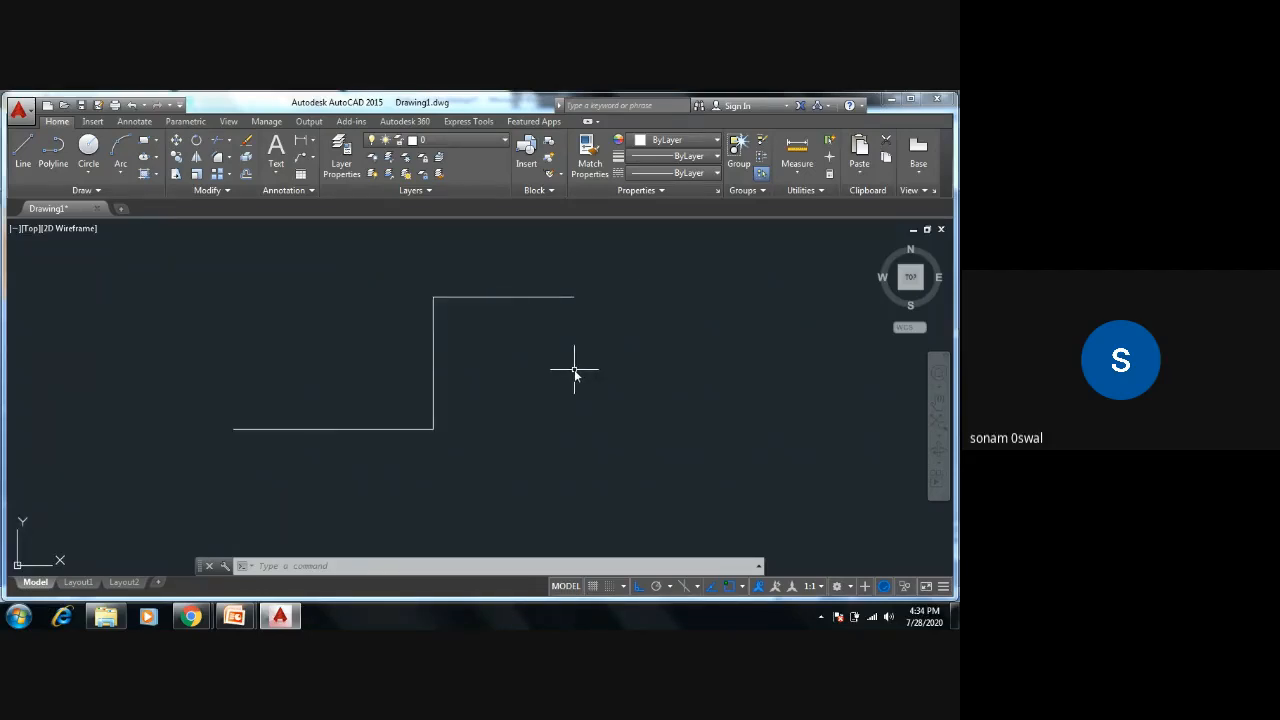
middle_click_drag(586, 366, 617, 357)
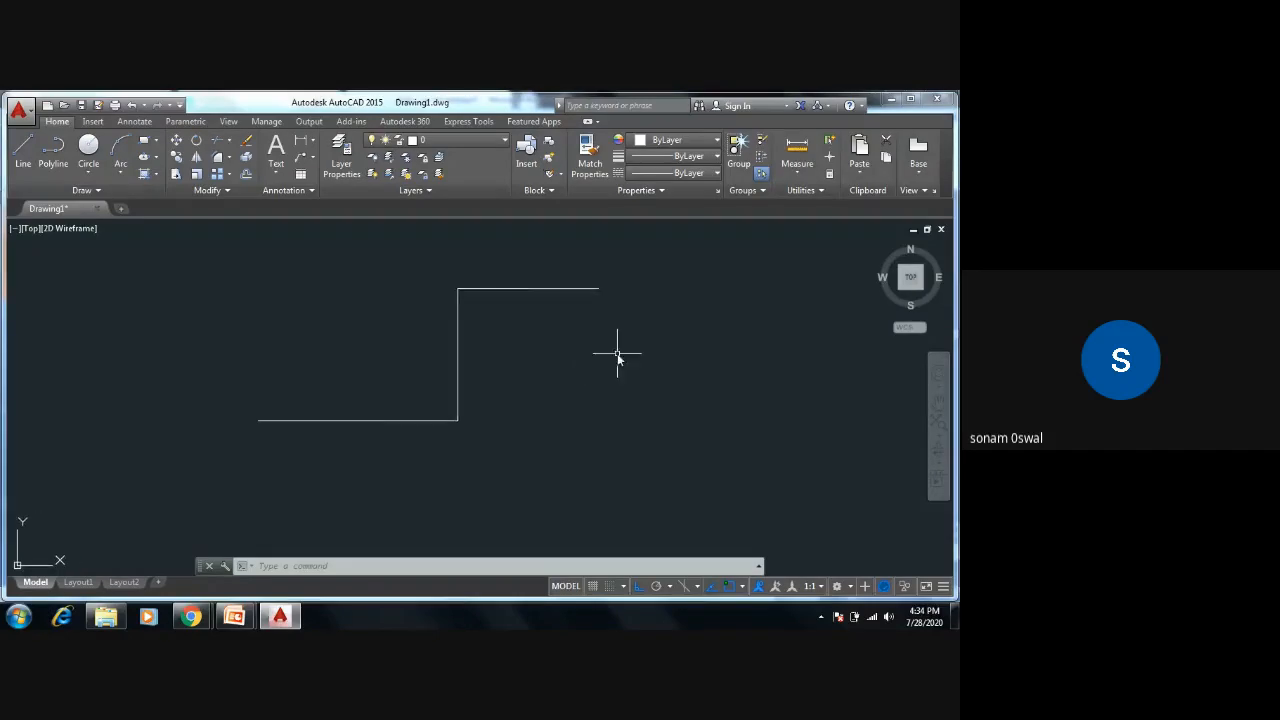
left_click(577, 272)
left_click(390, 430)
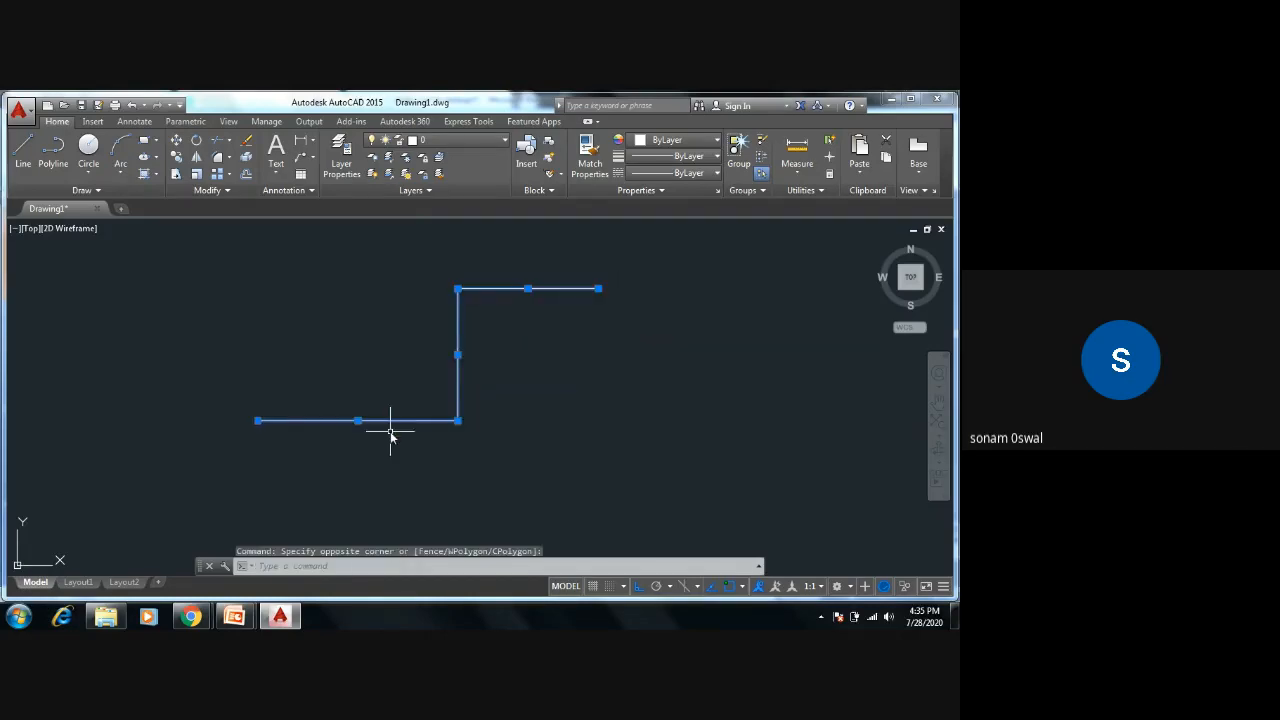
key("Delete")
key("Escape")
key("Escape")
key("Escape")
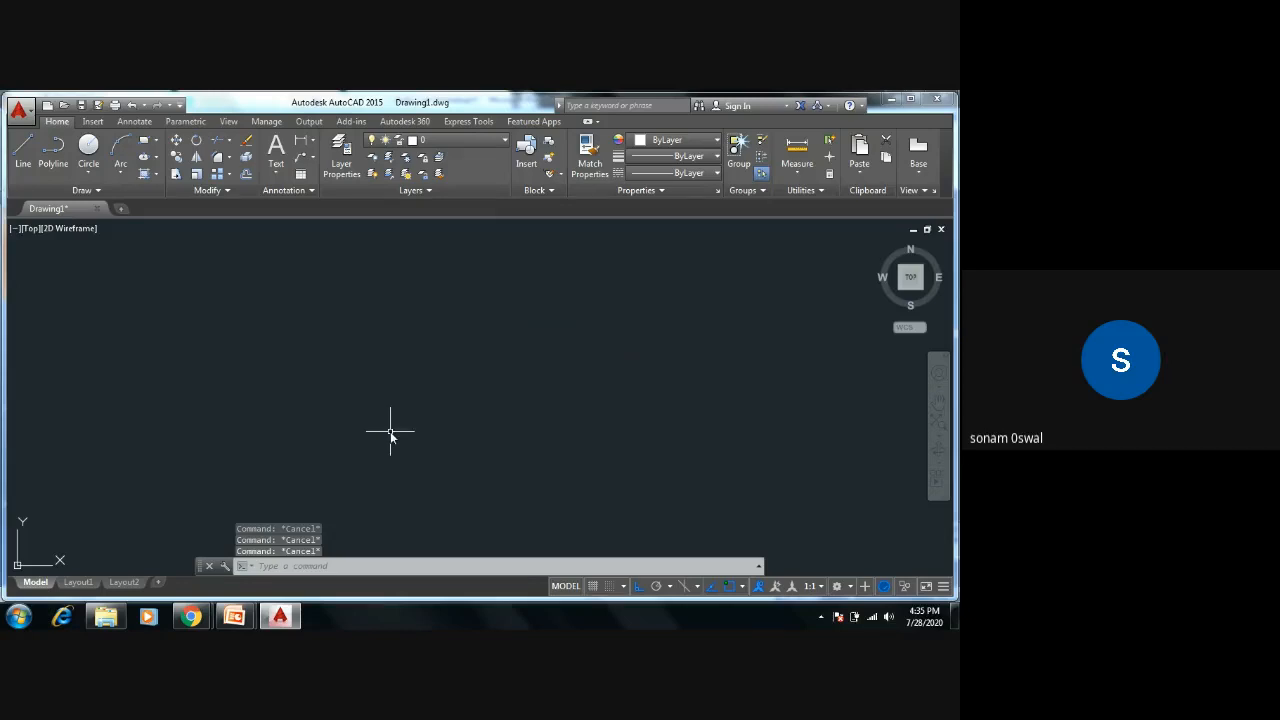
Step: Draw a 25-unit horizontal line to the right and continue it with a 25-unit vertical line upward
type("L")
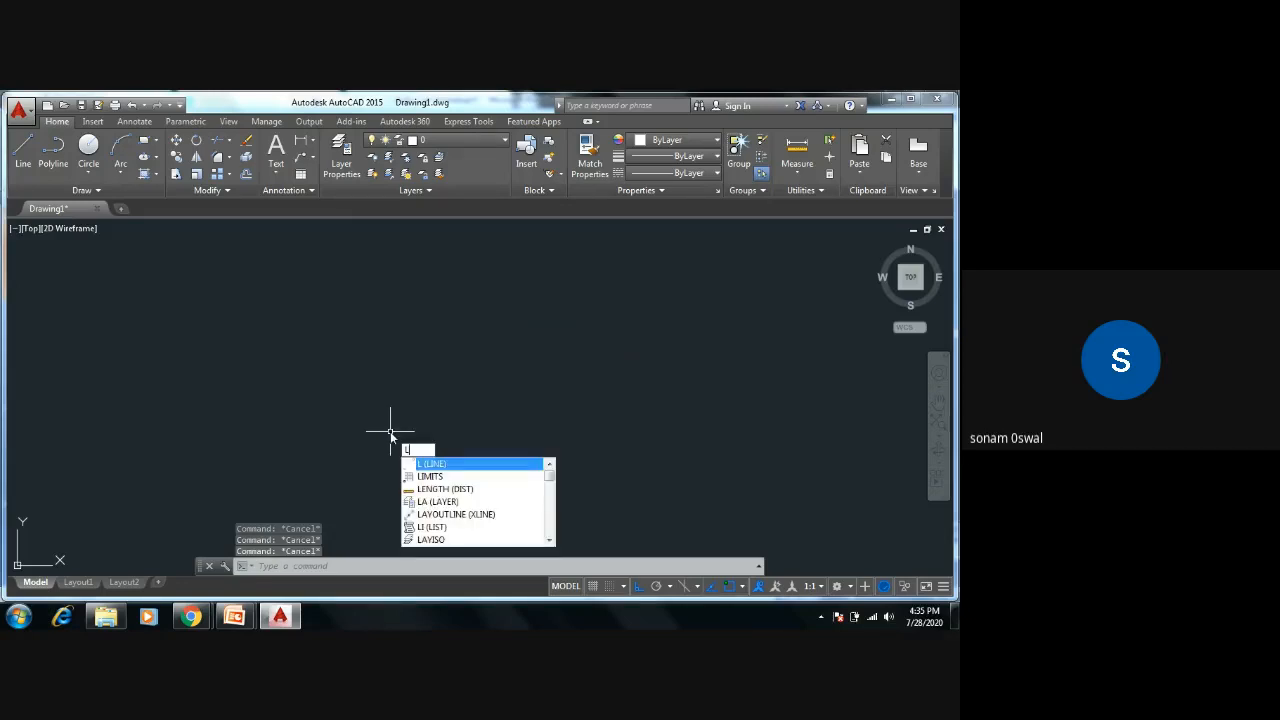
key("Return")
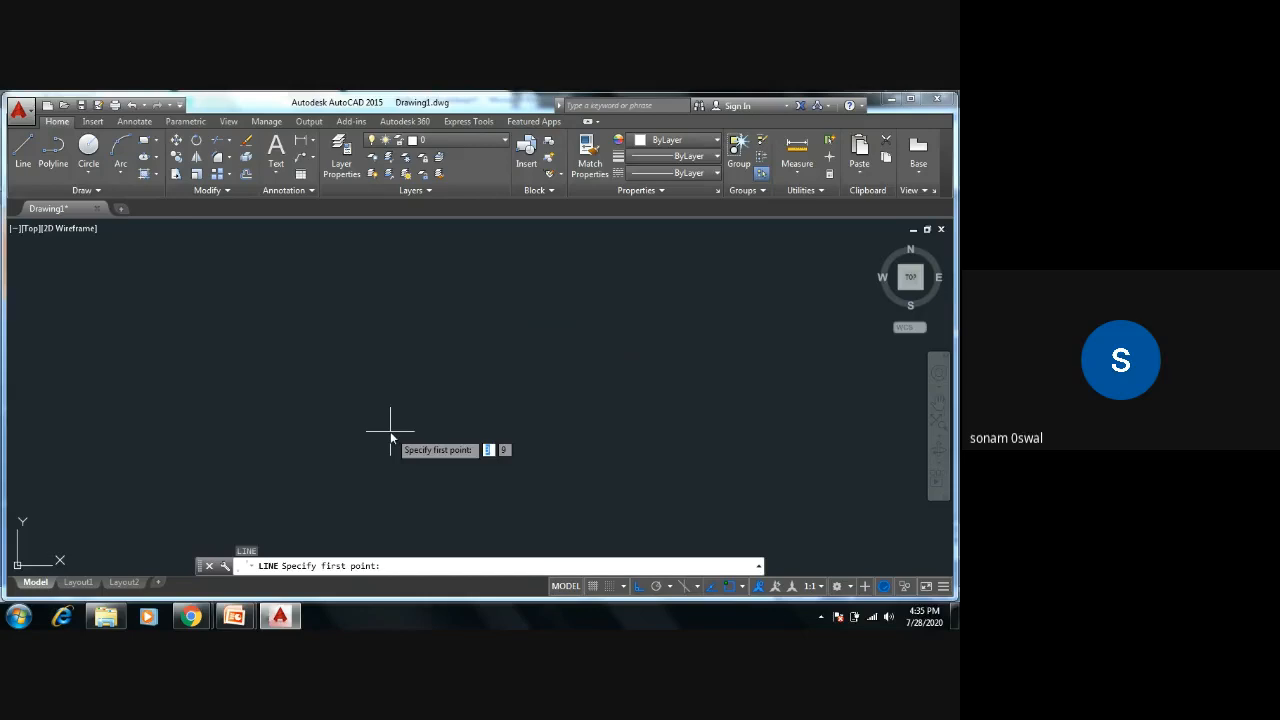
left_click(335, 377)
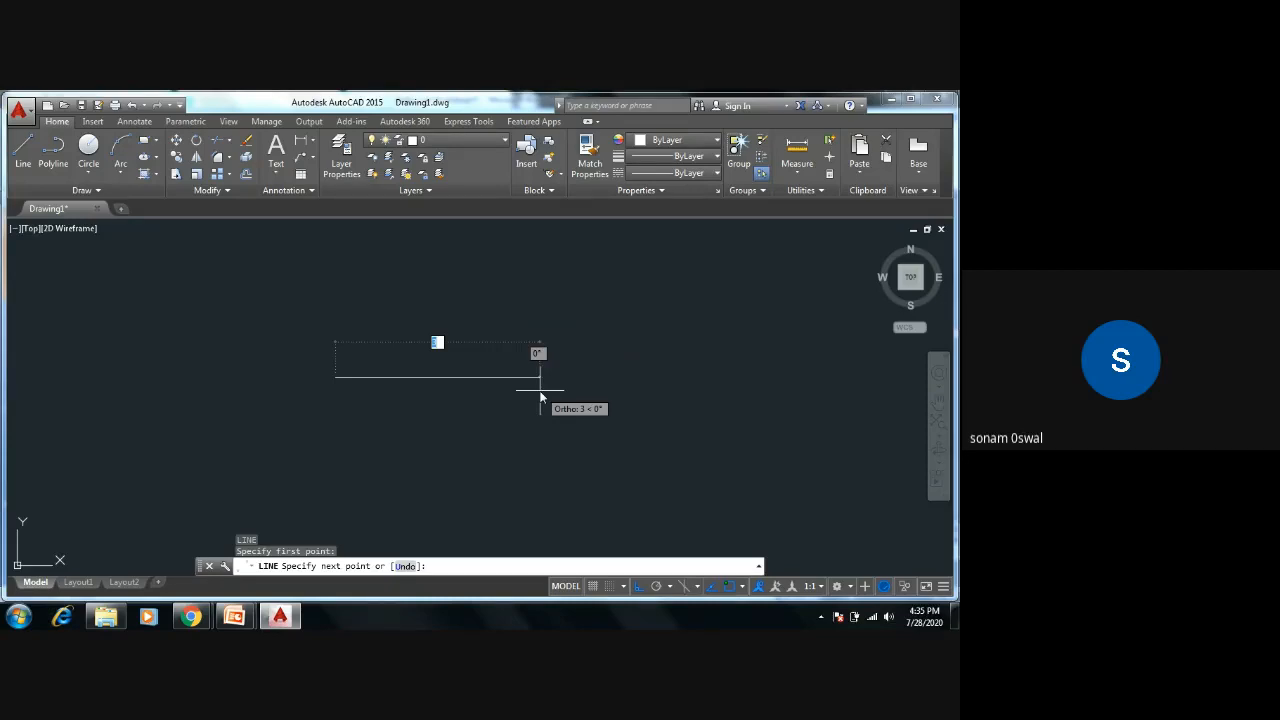
type("25")
key("Return")
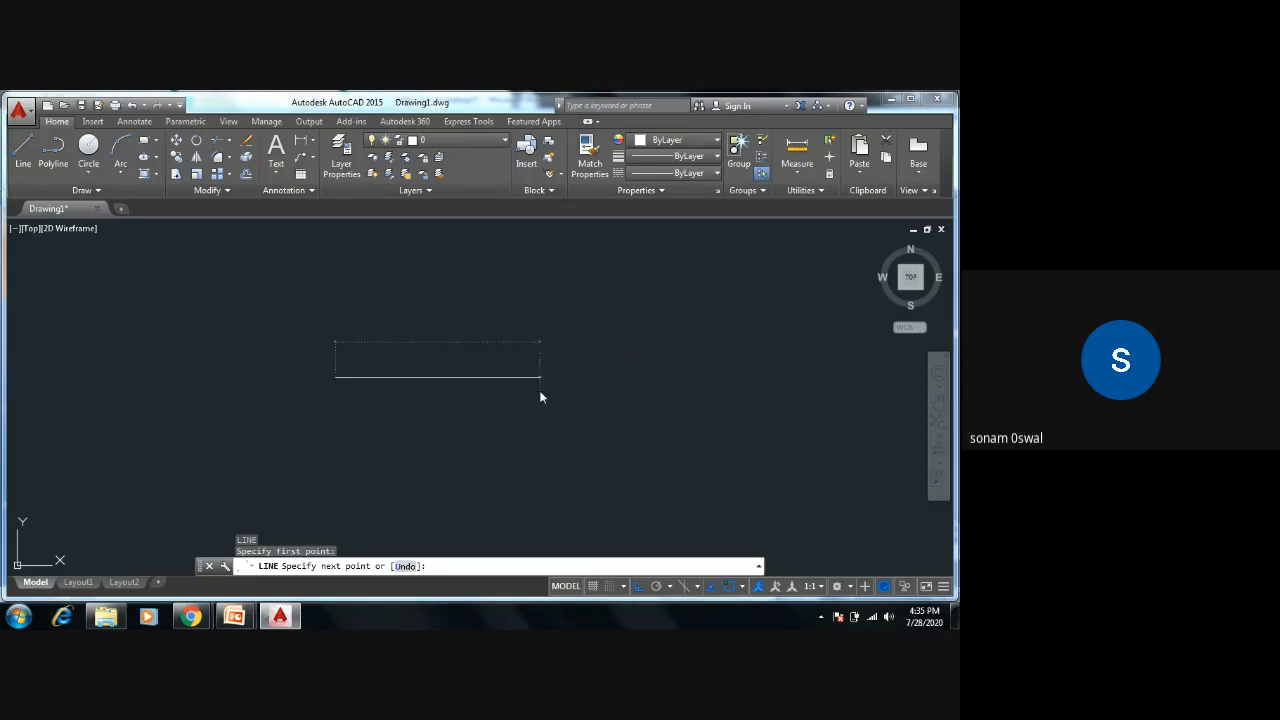
scroll(540, 397, "down", 2)
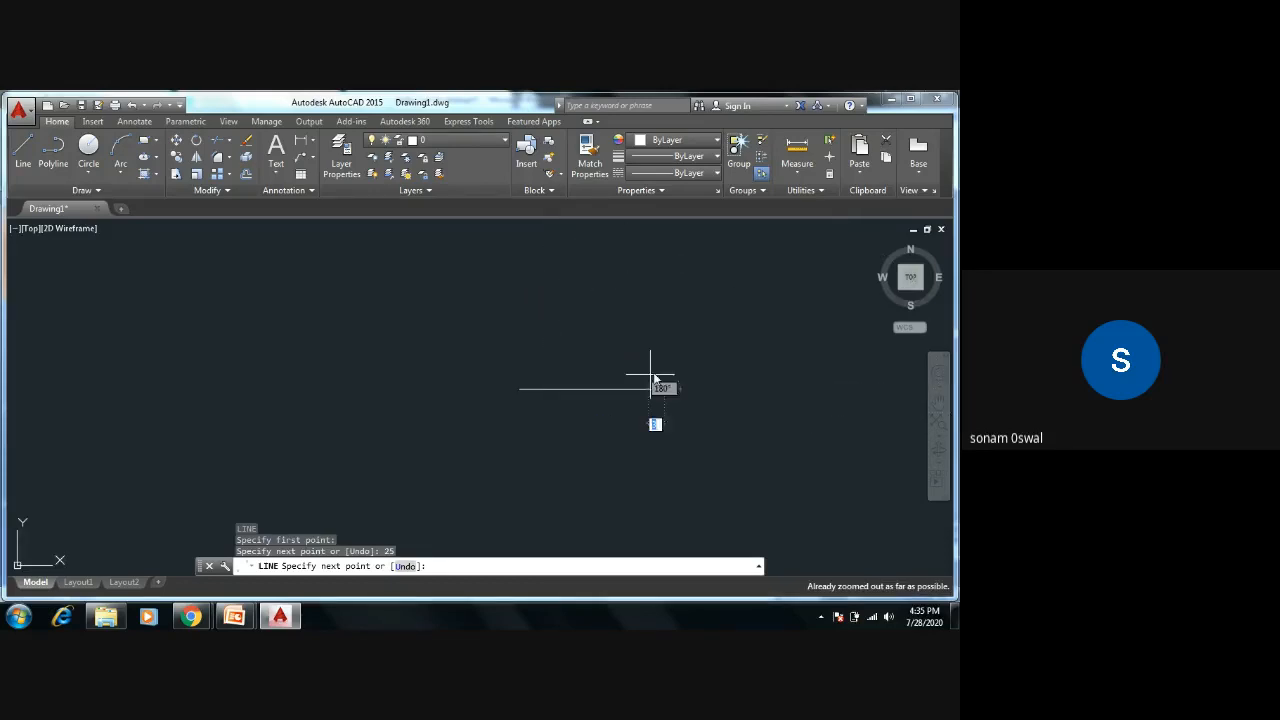
middle_click_drag(697, 306, 490, 337)
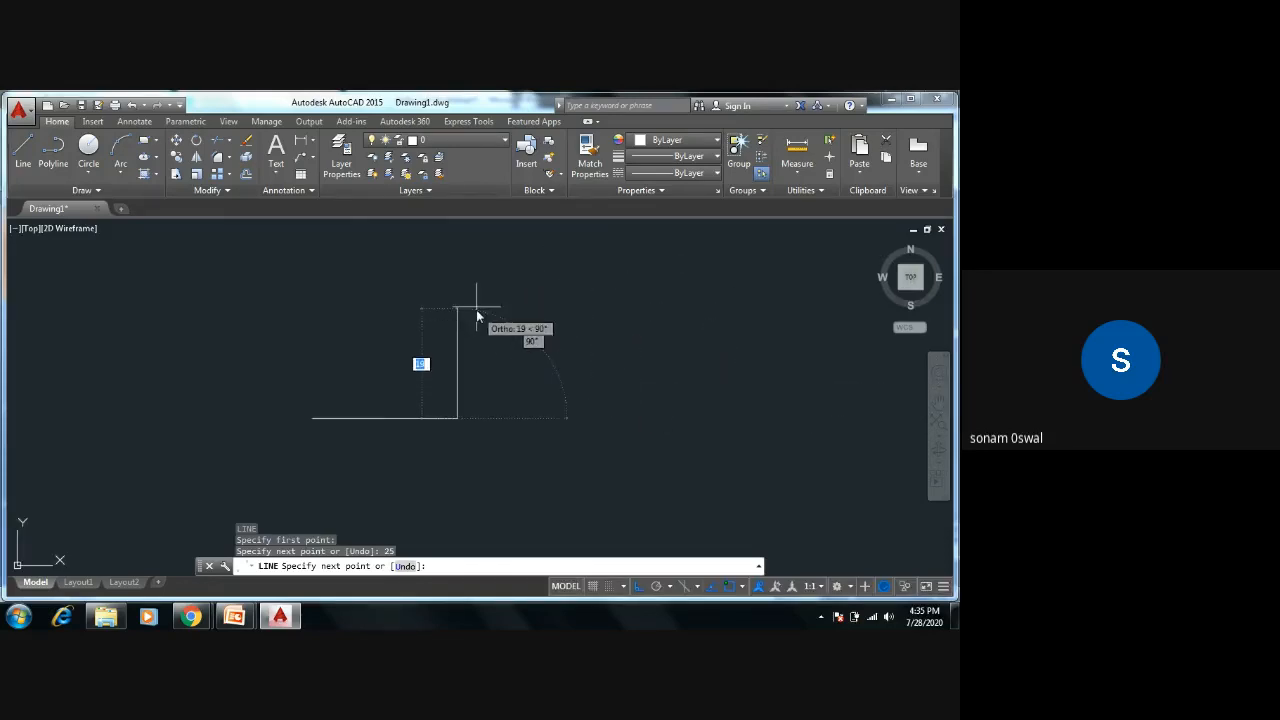
type("25")
key("Return")
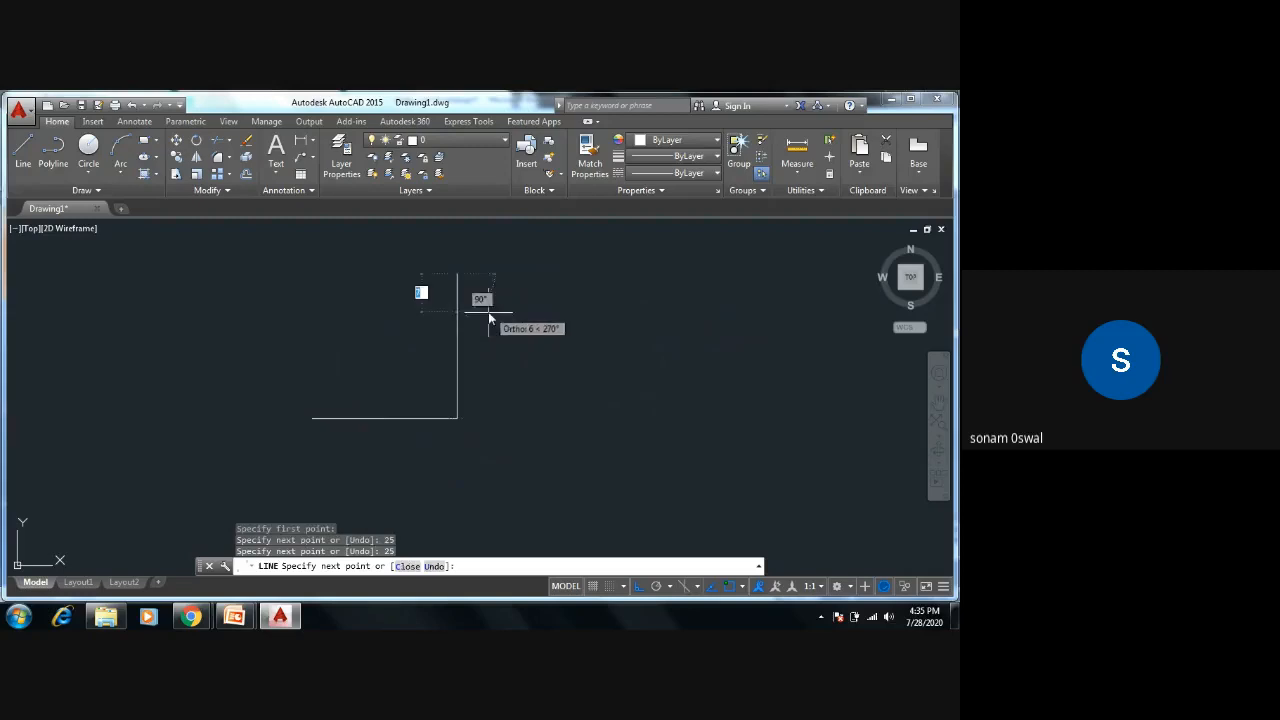
Step: Complete the square with a 25-unit upper side to the left and a vertical side down to the start point
type("2")
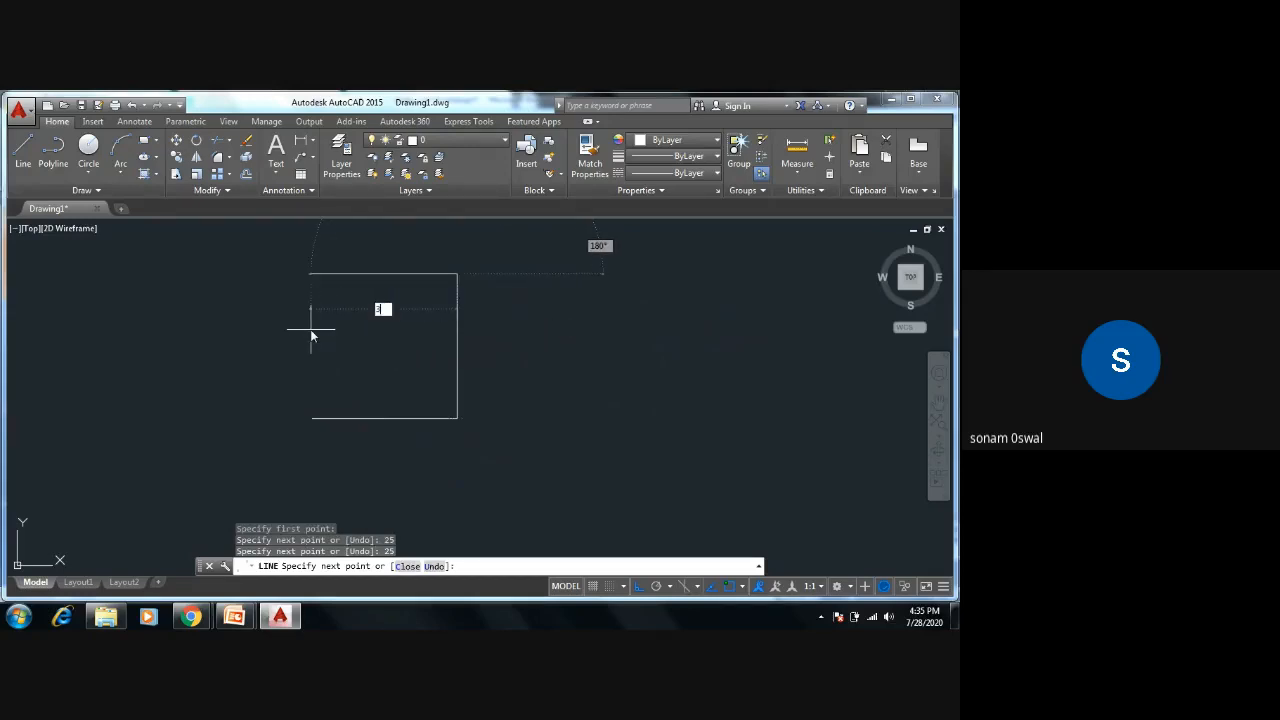
key("BackSpace")
type("25")
key("Return")
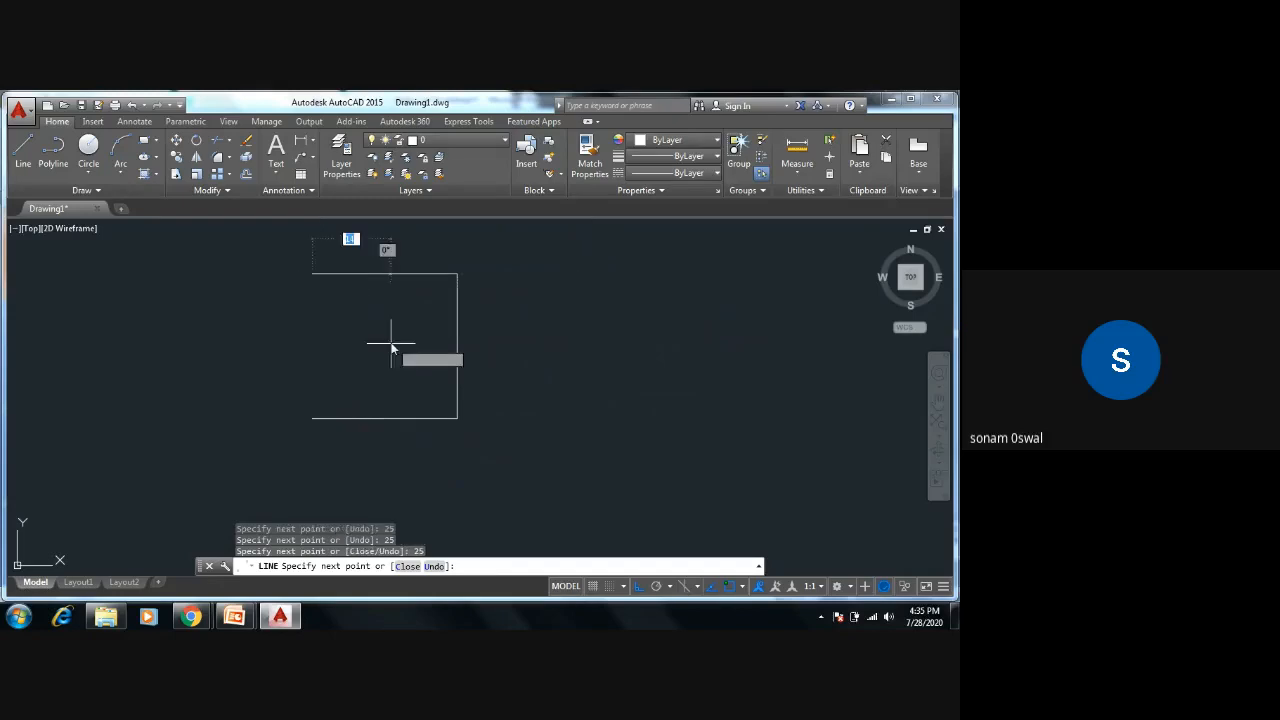
left_click(313, 419)
key("Escape")
key("Escape")
key("Escape")
key("Escape")
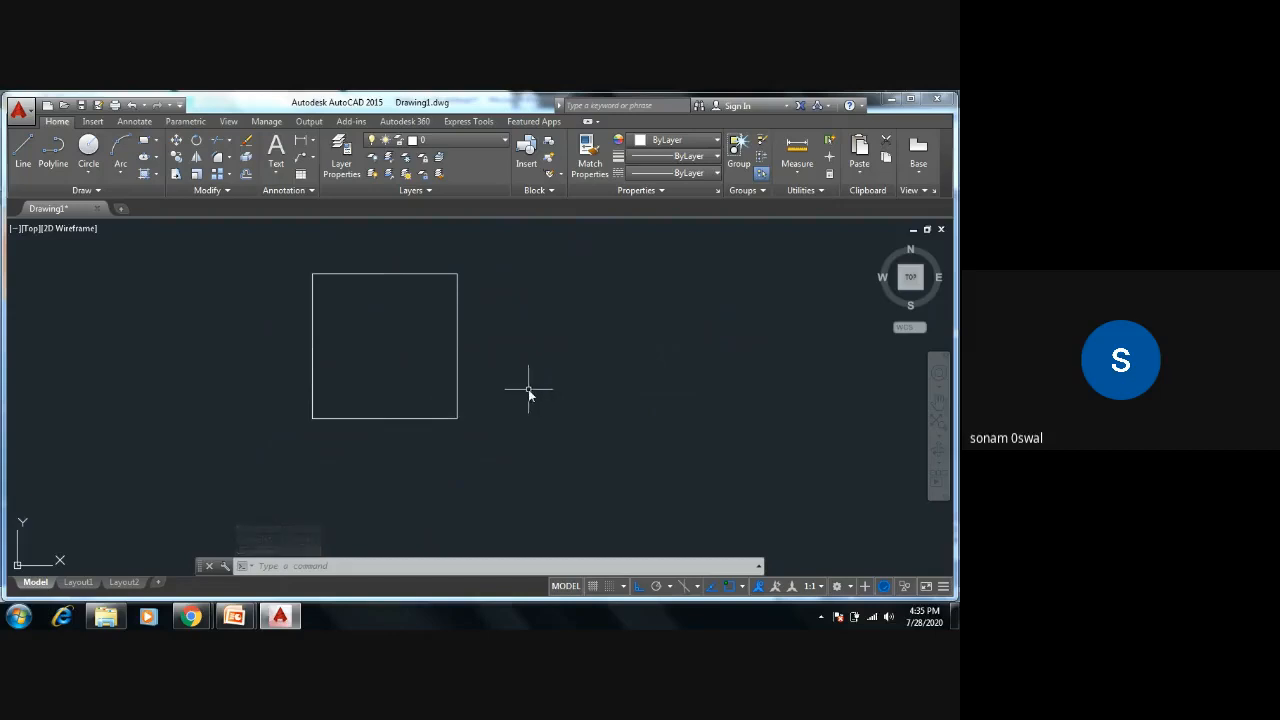
Step: Erase the whole 25-unit square, selecting its four sides with a right-to-left crossing window
middle_click_drag(531, 390, 565, 445)
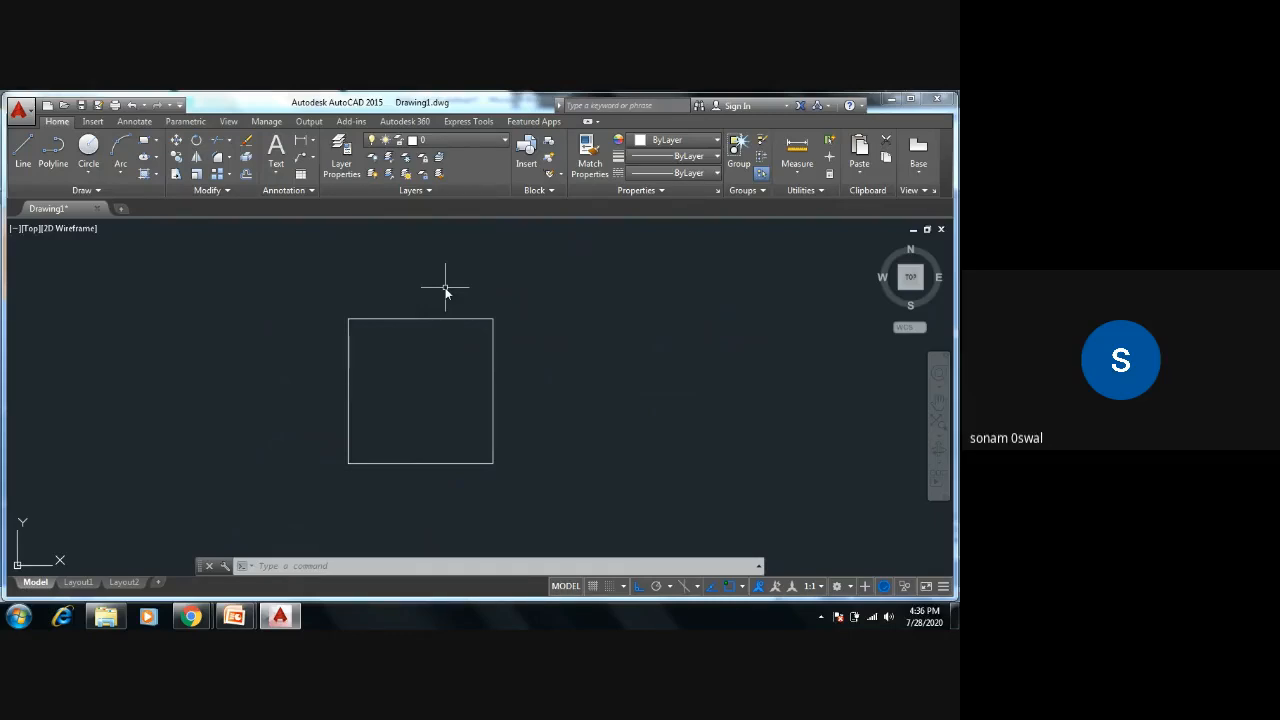
scroll(445, 288, "down", 1)
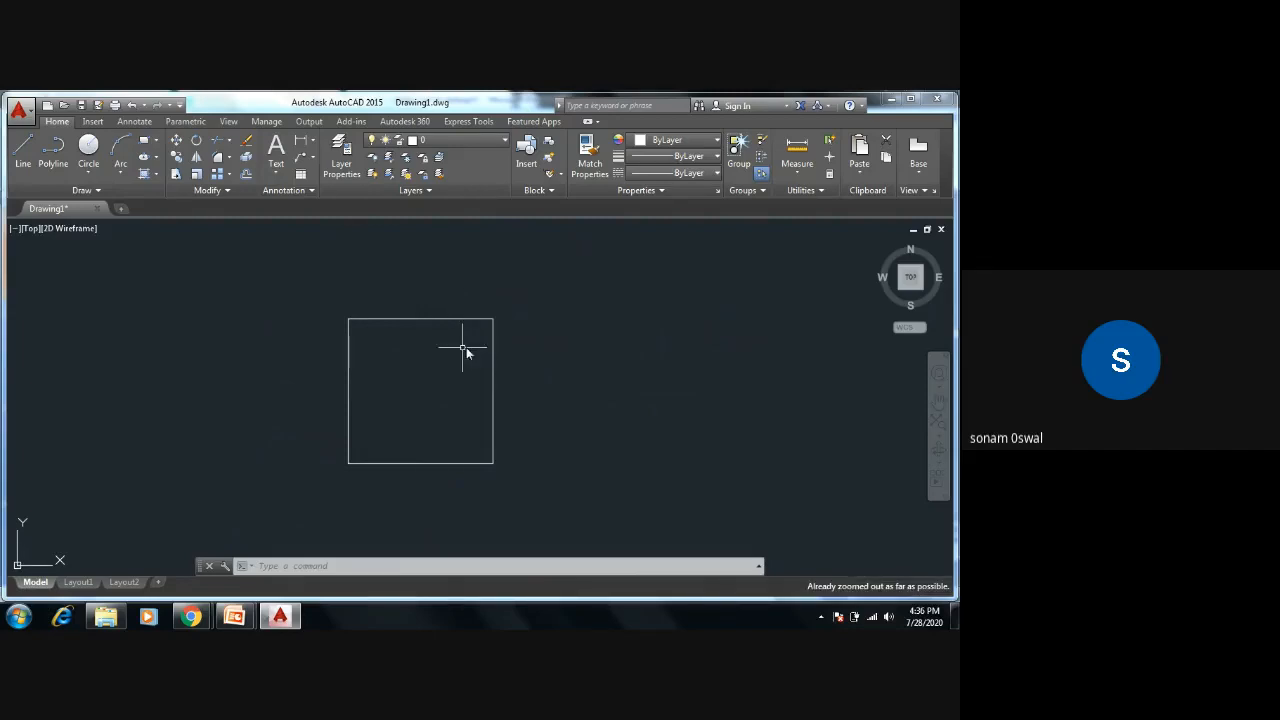
middle_click_drag(439, 348, 281, 310)
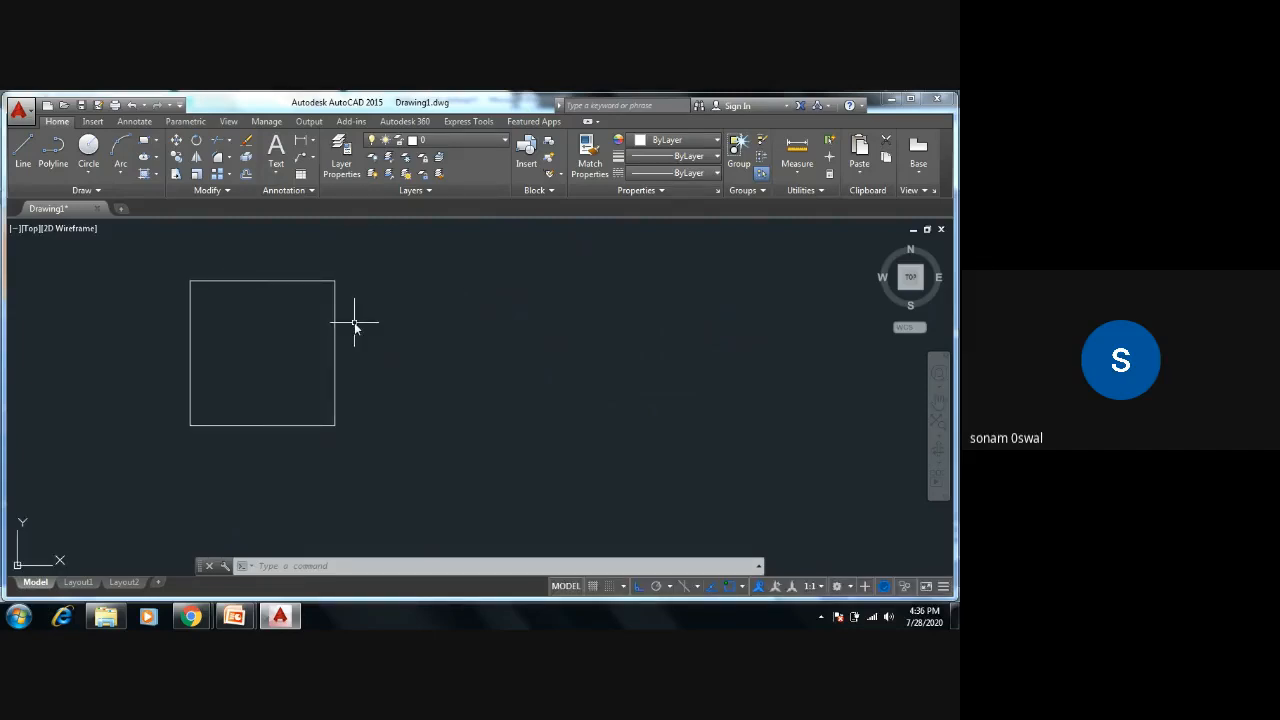
key("Escape")
key("Escape")
key("Escape")
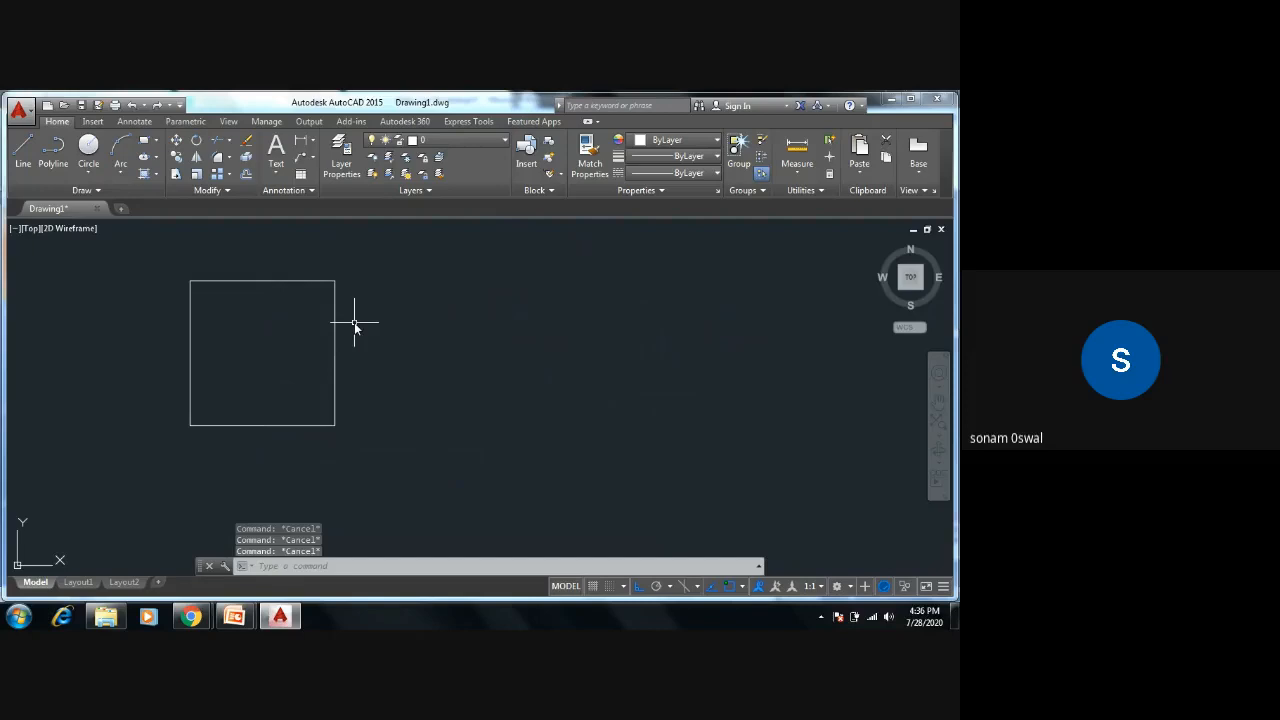
left_click(360, 257)
left_click(161, 438)
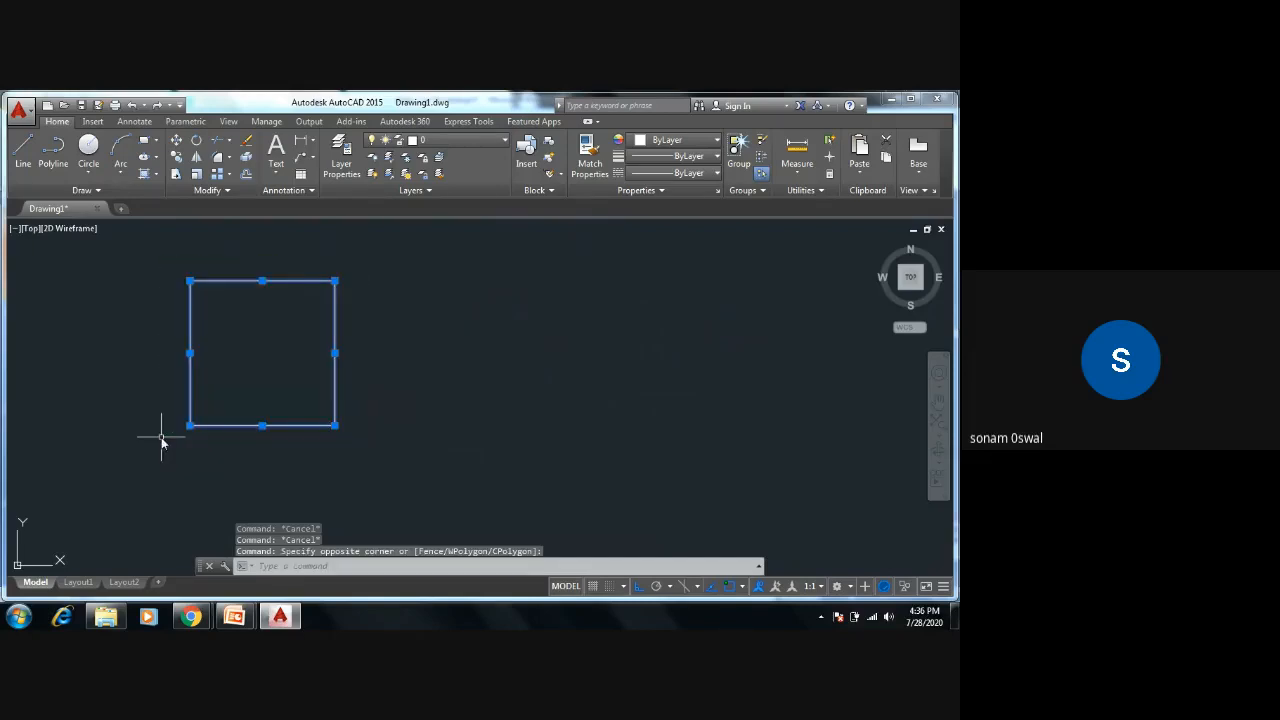
key("Delete")
key("Escape")
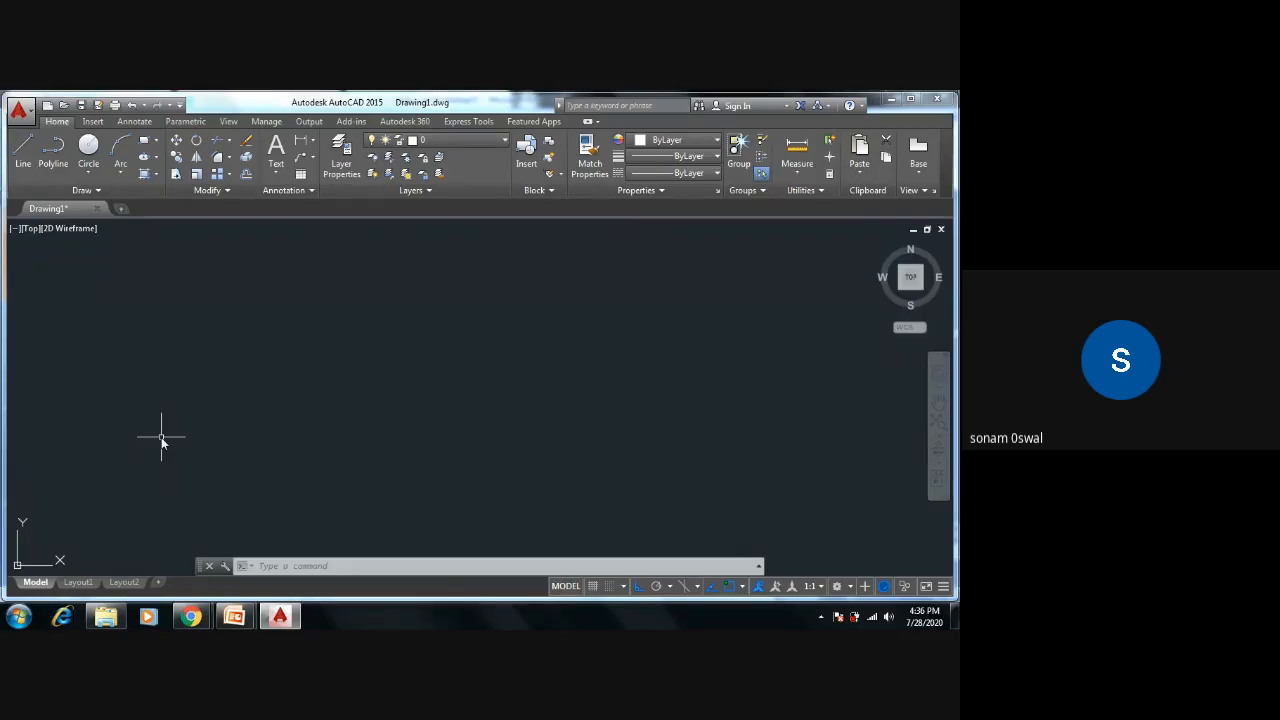
Step: Switch to the Google Meet window and read through the meeting chat down to its latest messages
mouse_move(193, 618)
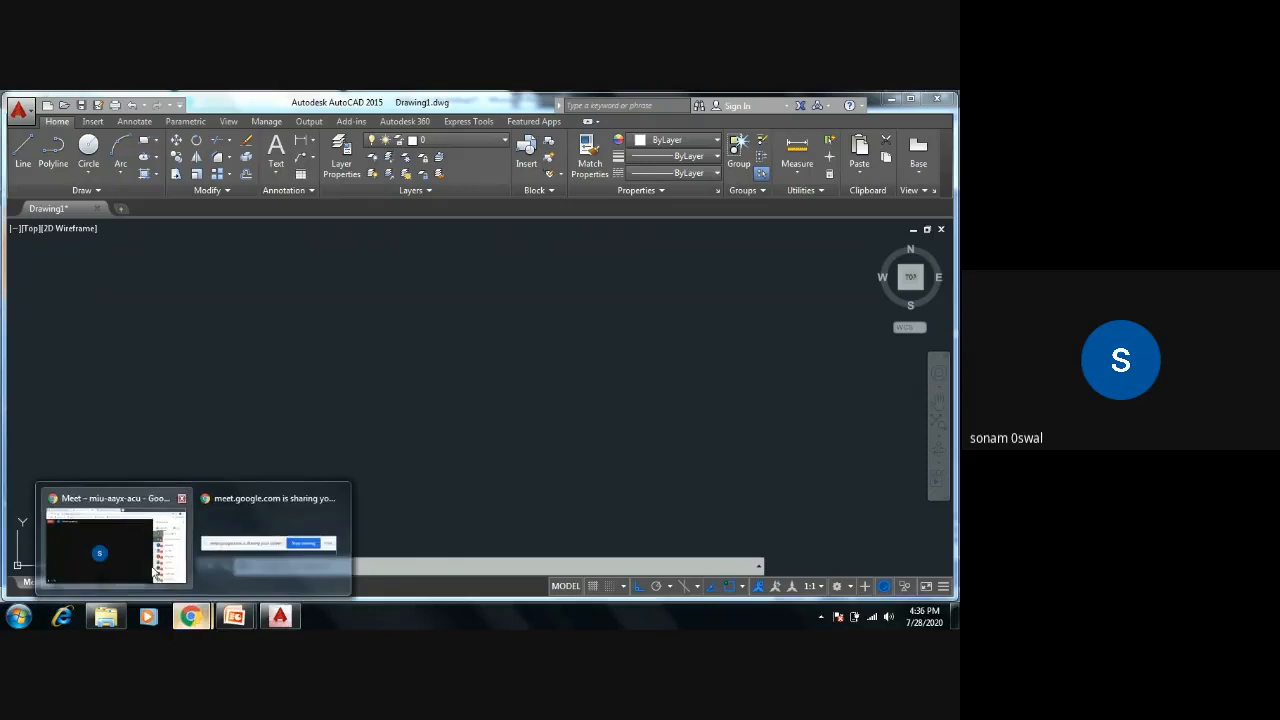
left_click(135, 555)
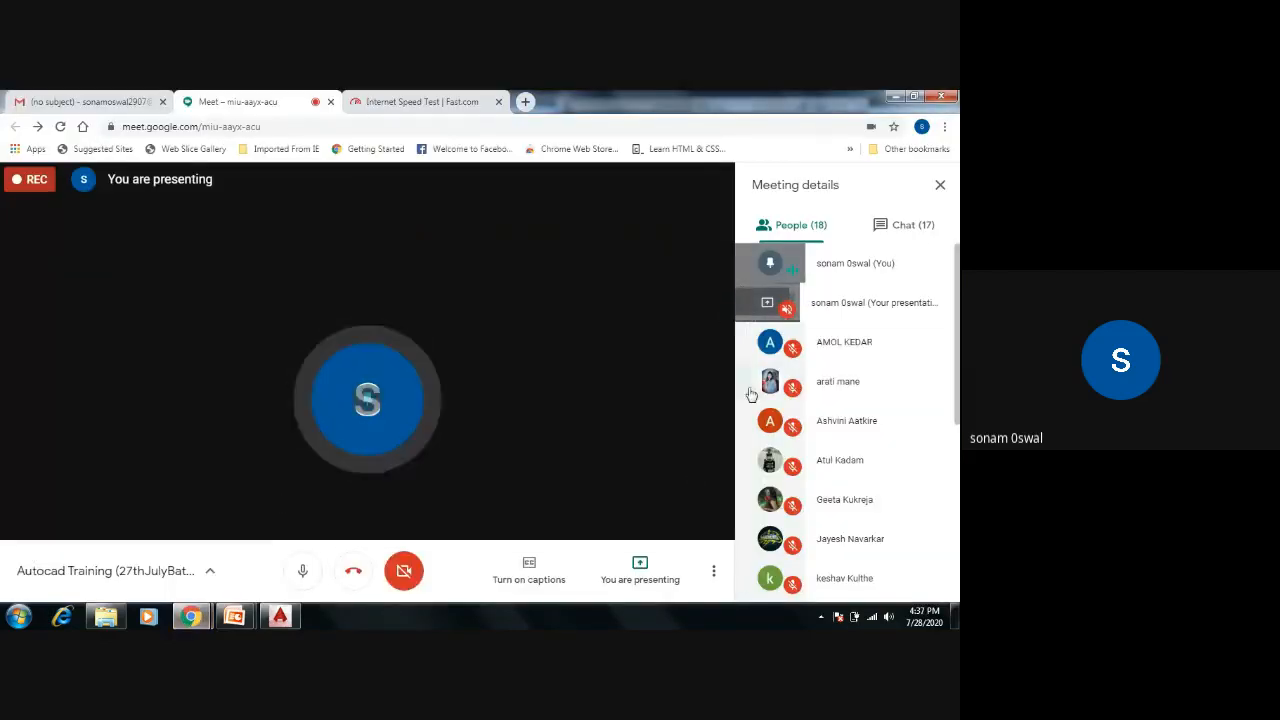
left_click(910, 226)
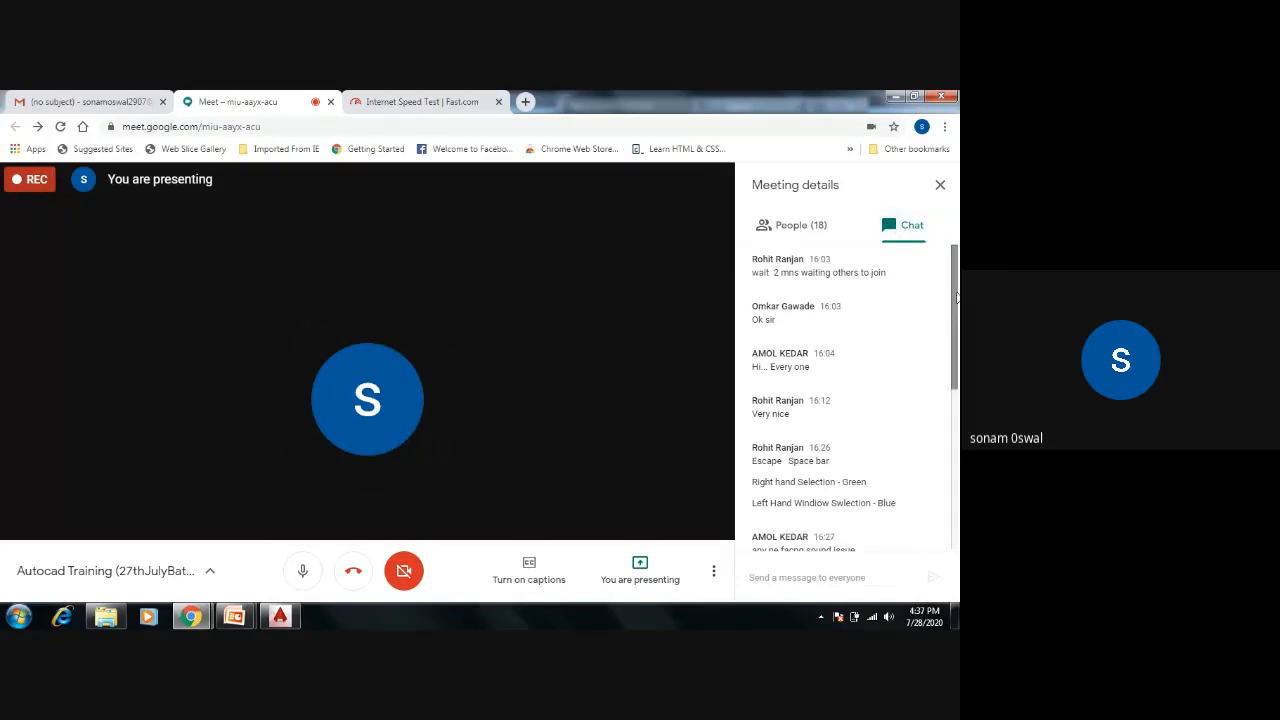
left_click_drag(956, 298, 957, 420)
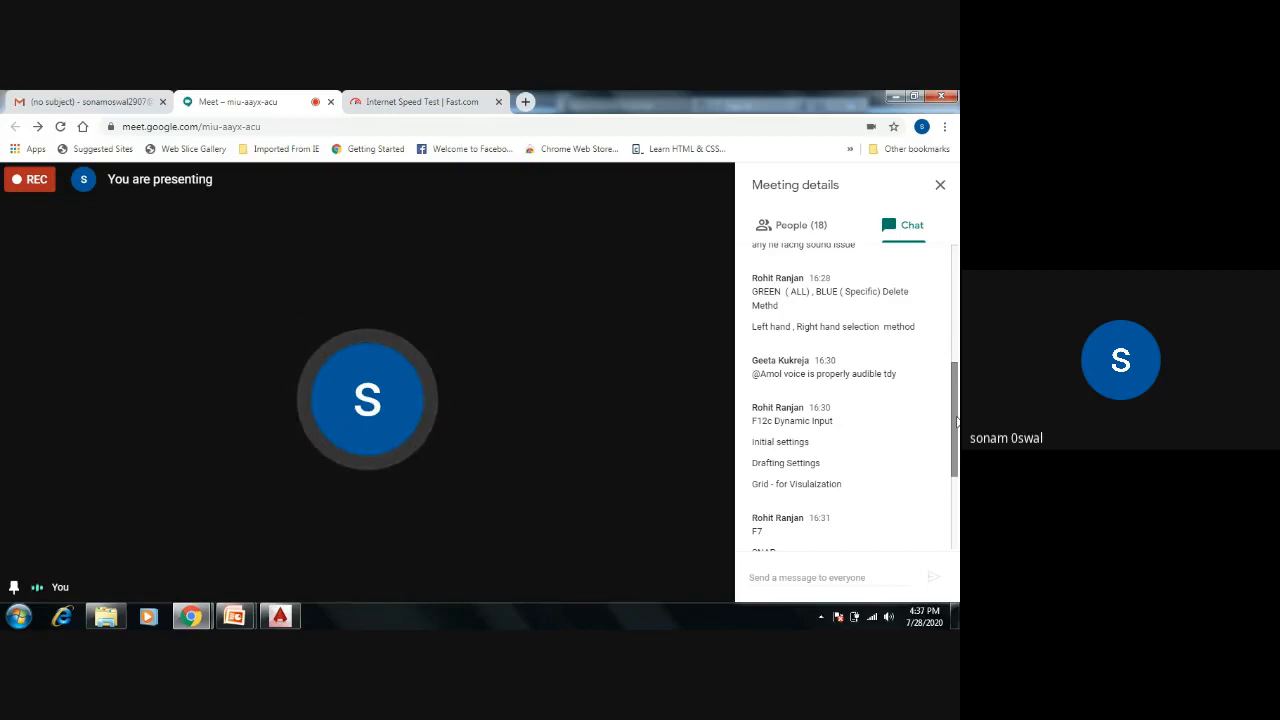
left_click_drag(957, 422, 950, 494)
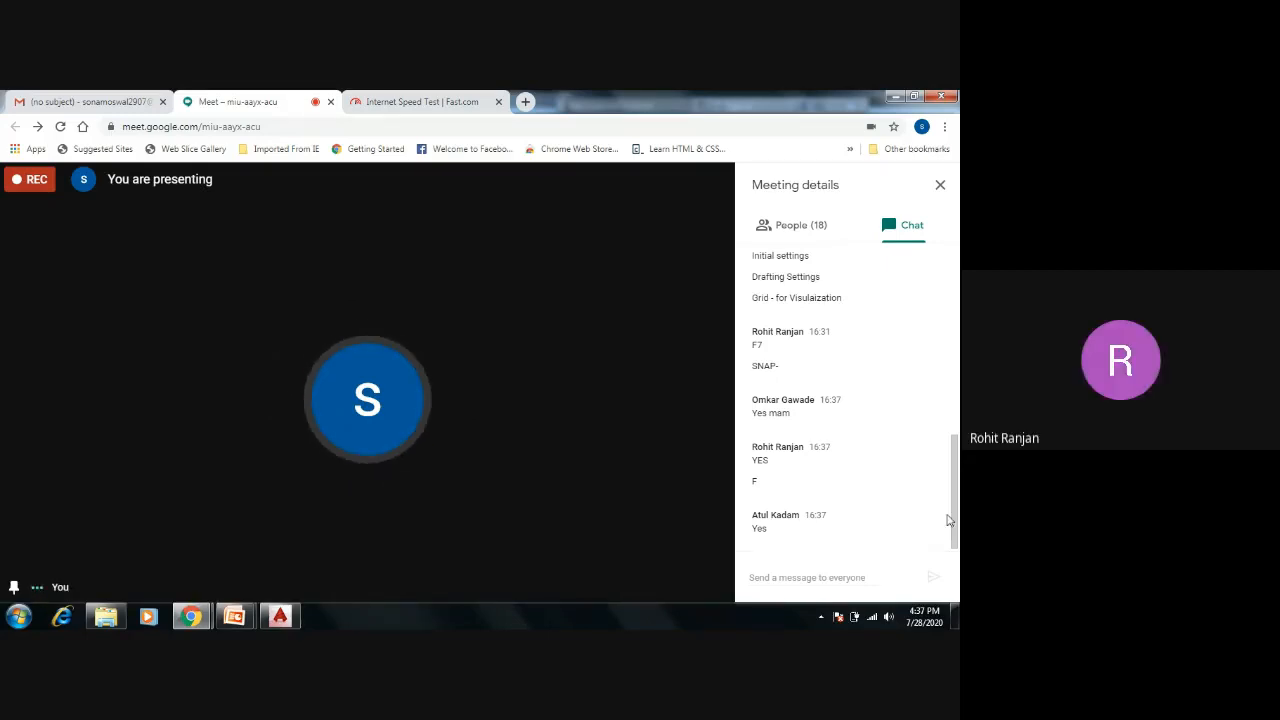
mouse_move(956, 497)
left_mouse_down()
mouse_move(956, 330)
mouse_move(950, 508)
left_mouse_up()
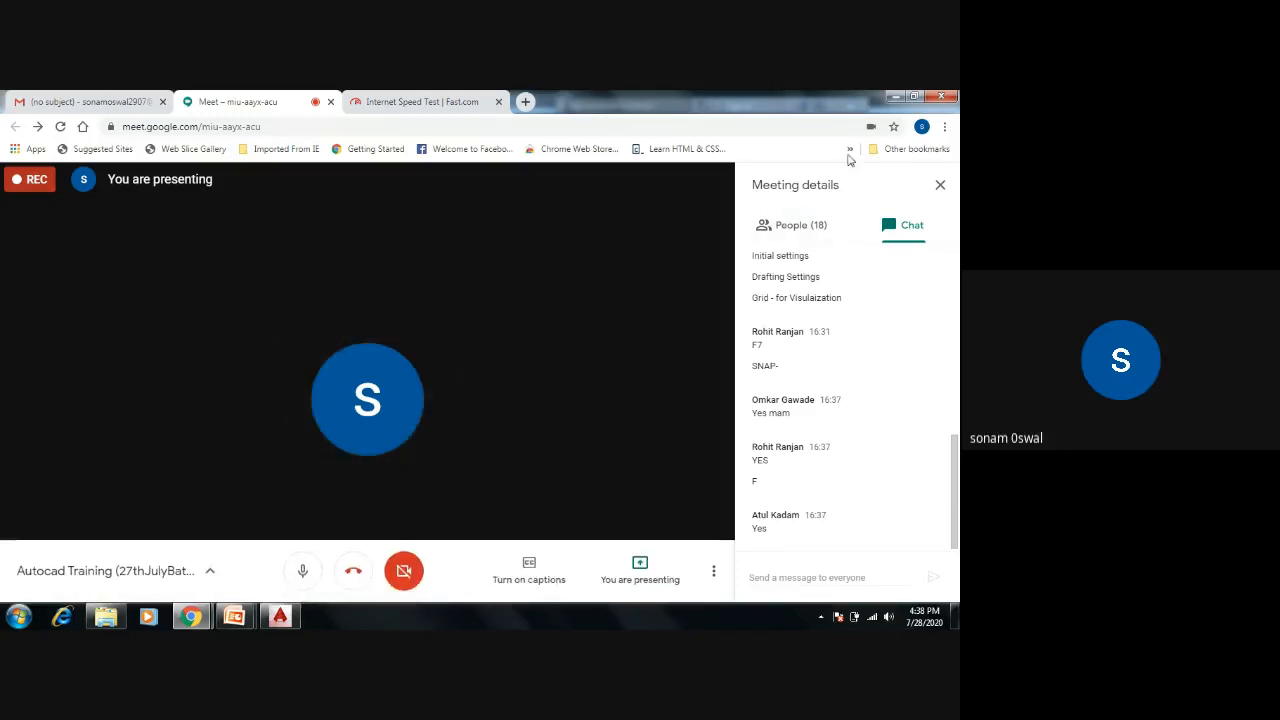
left_click(891, 98)
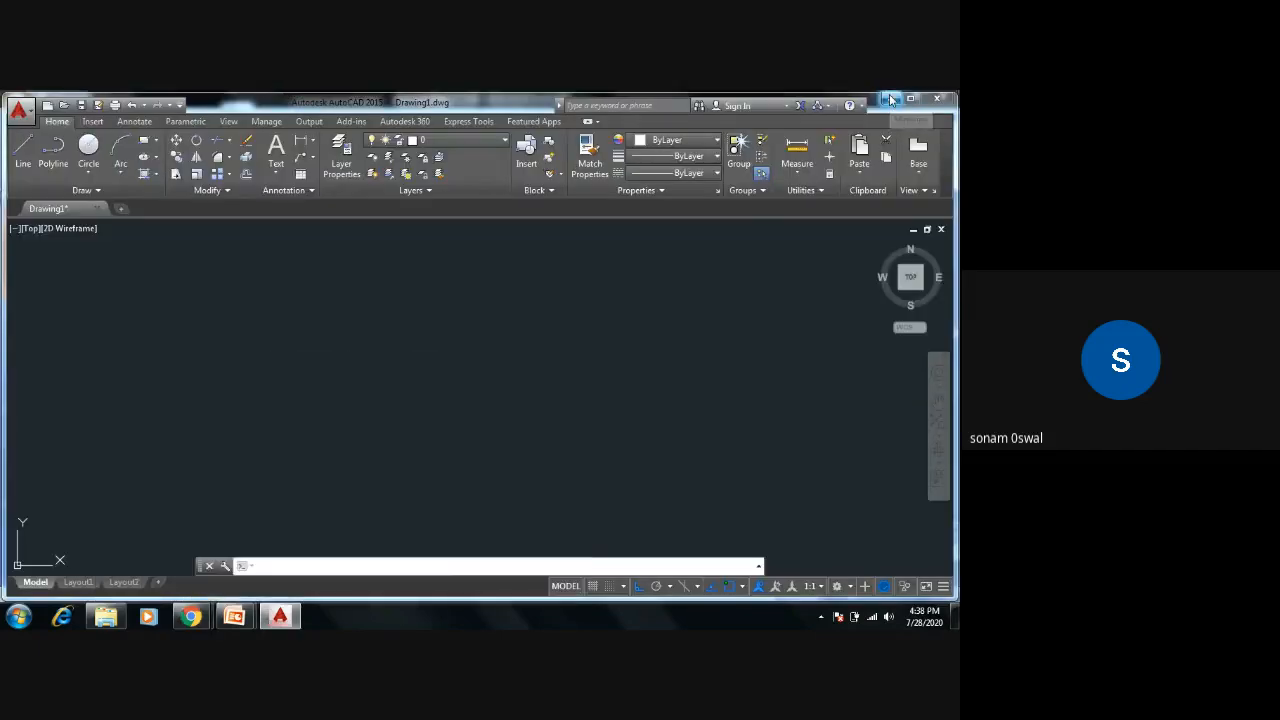
Step: Open GDB_CAD EXERCISES FINAL BOOK from the desktop folder Assignments Core Soft Solutions, accepting the Adobe Reader license agreement
left_click(891, 98)
left_click(893, 97)
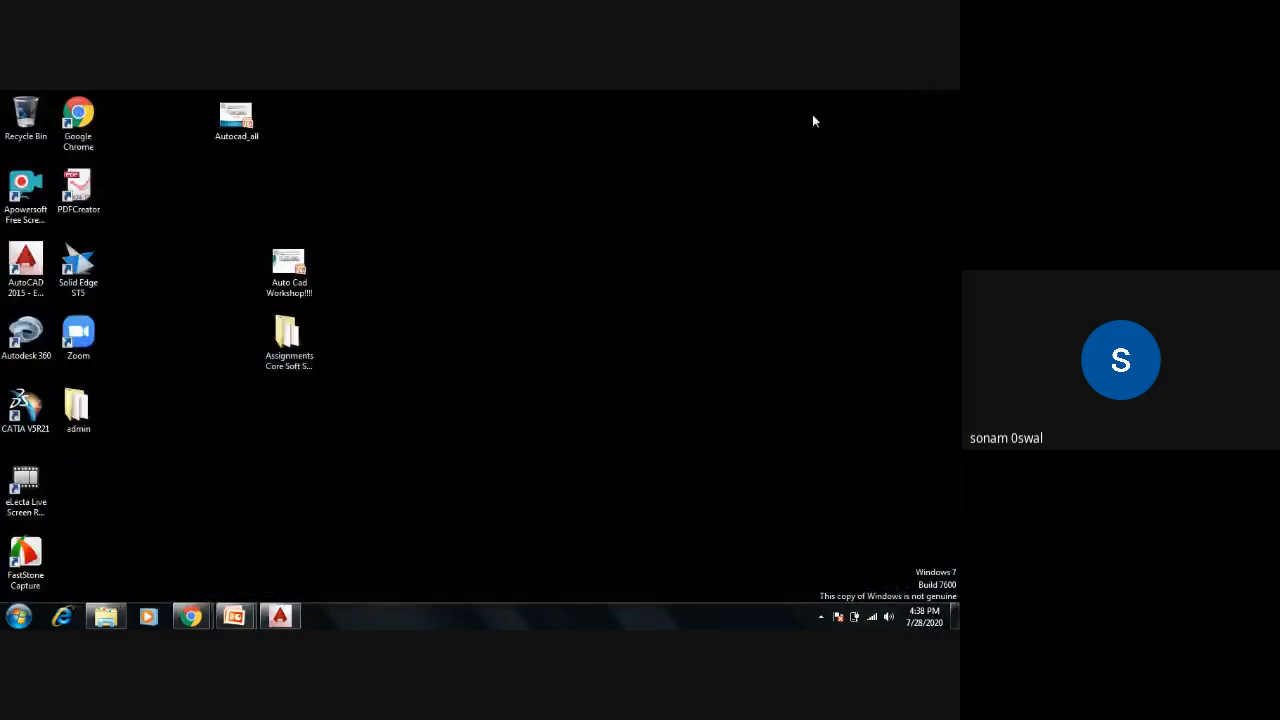
double_click(294, 358)
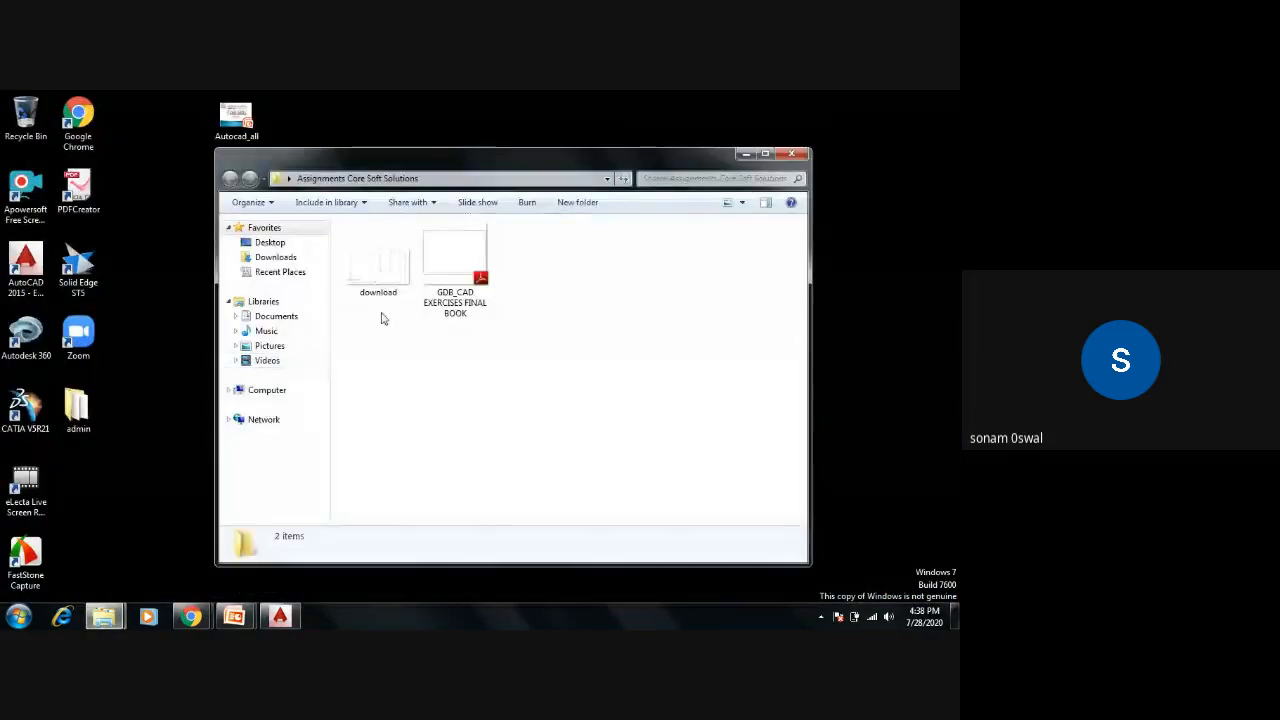
left_click(435, 262)
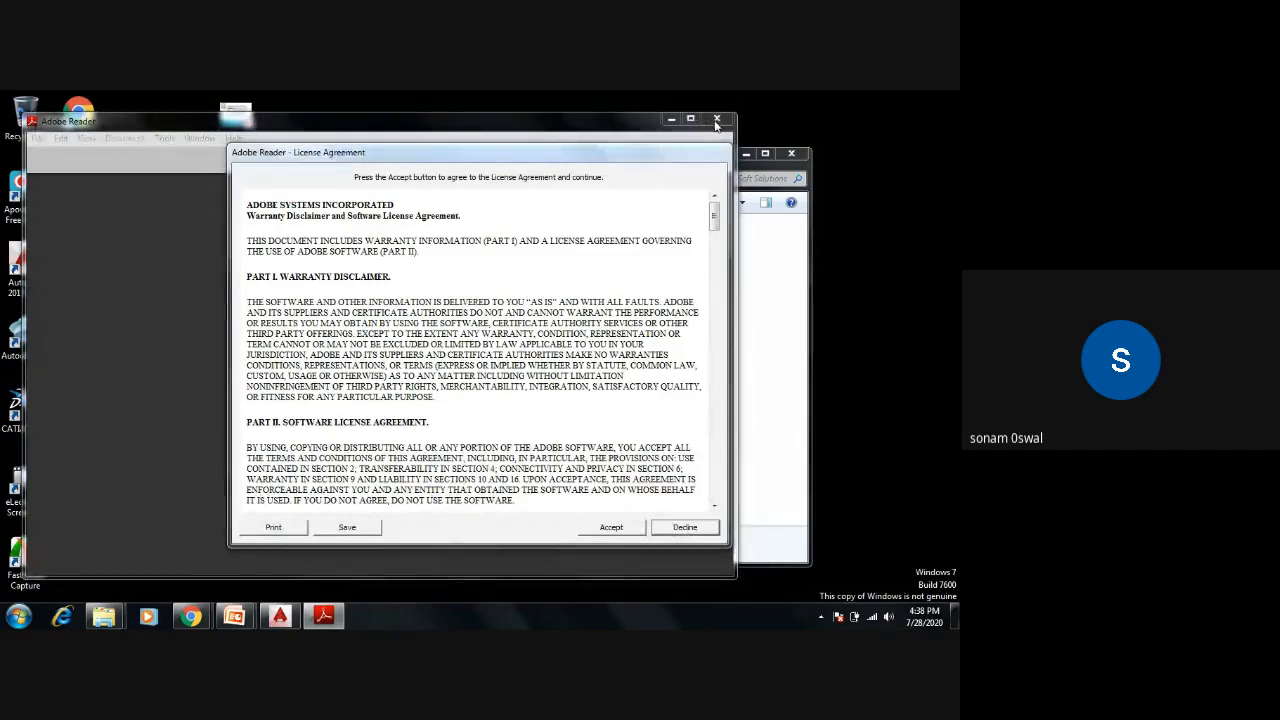
left_click(606, 526)
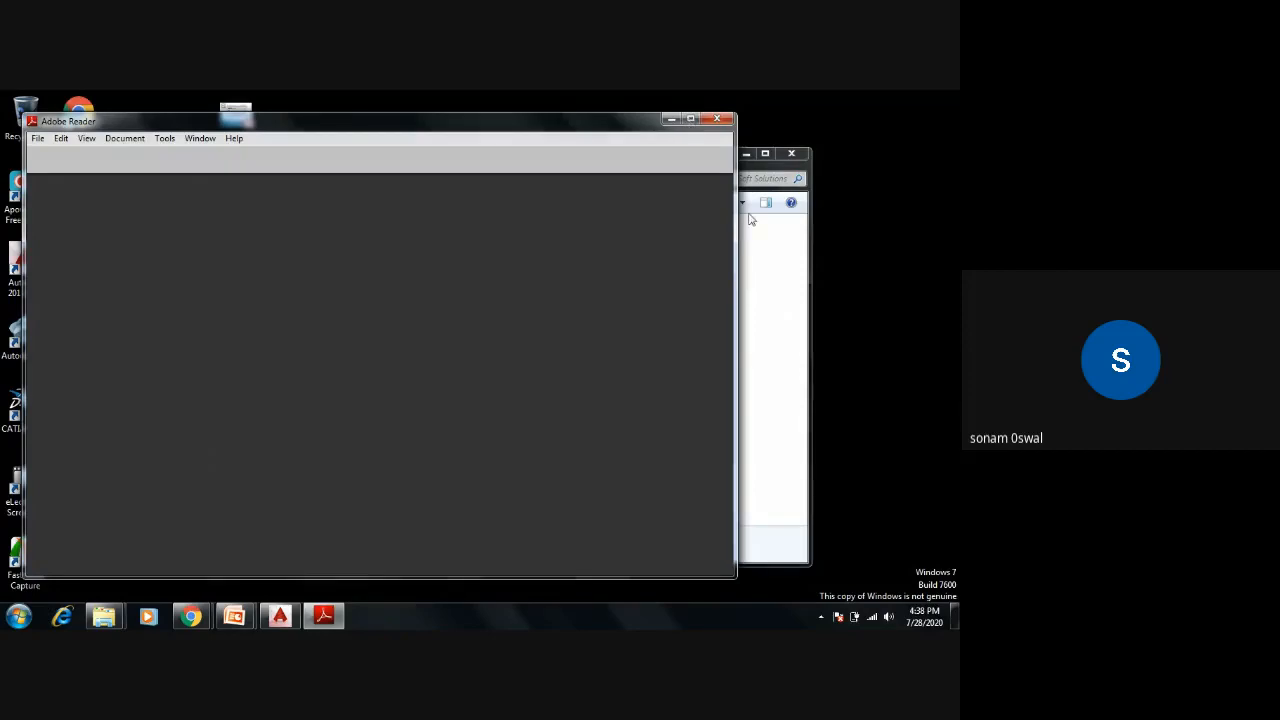
Step: Find the stepped-profile exercise on page 6 of the exercise book and examine its dimensions
scroll(300, 306, "down", 3)
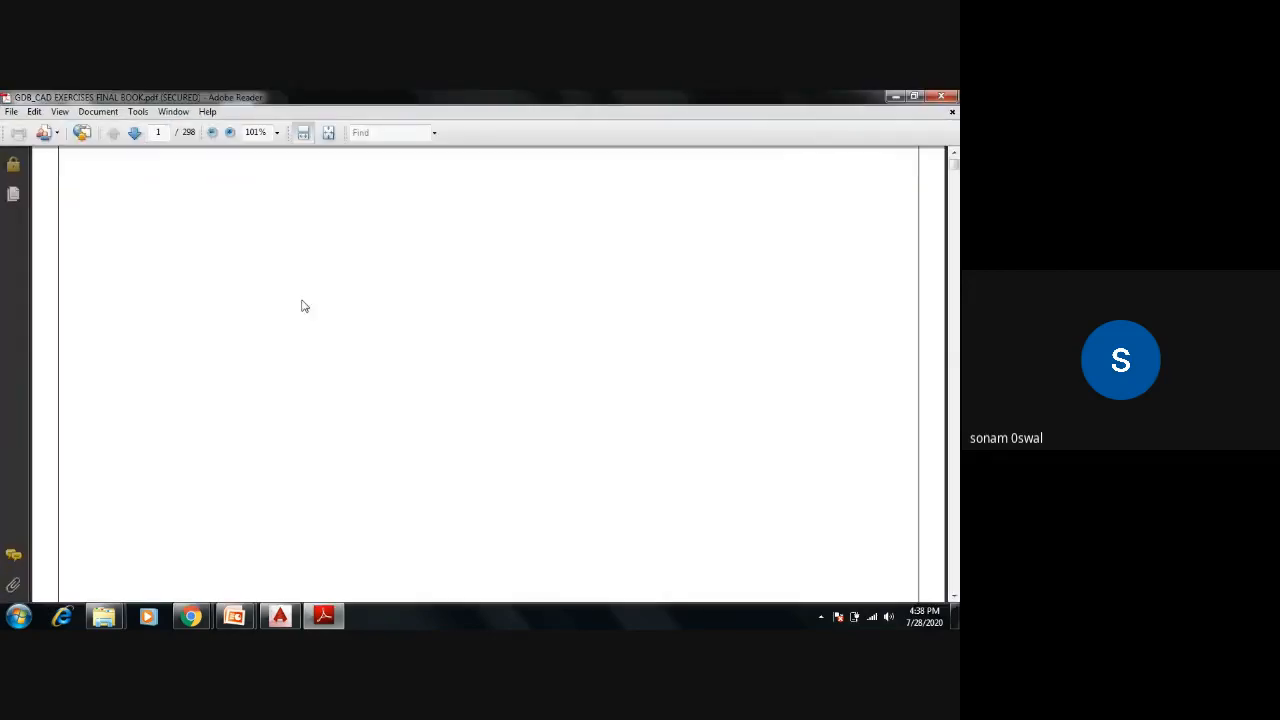
scroll(632, 390, "down", 10)
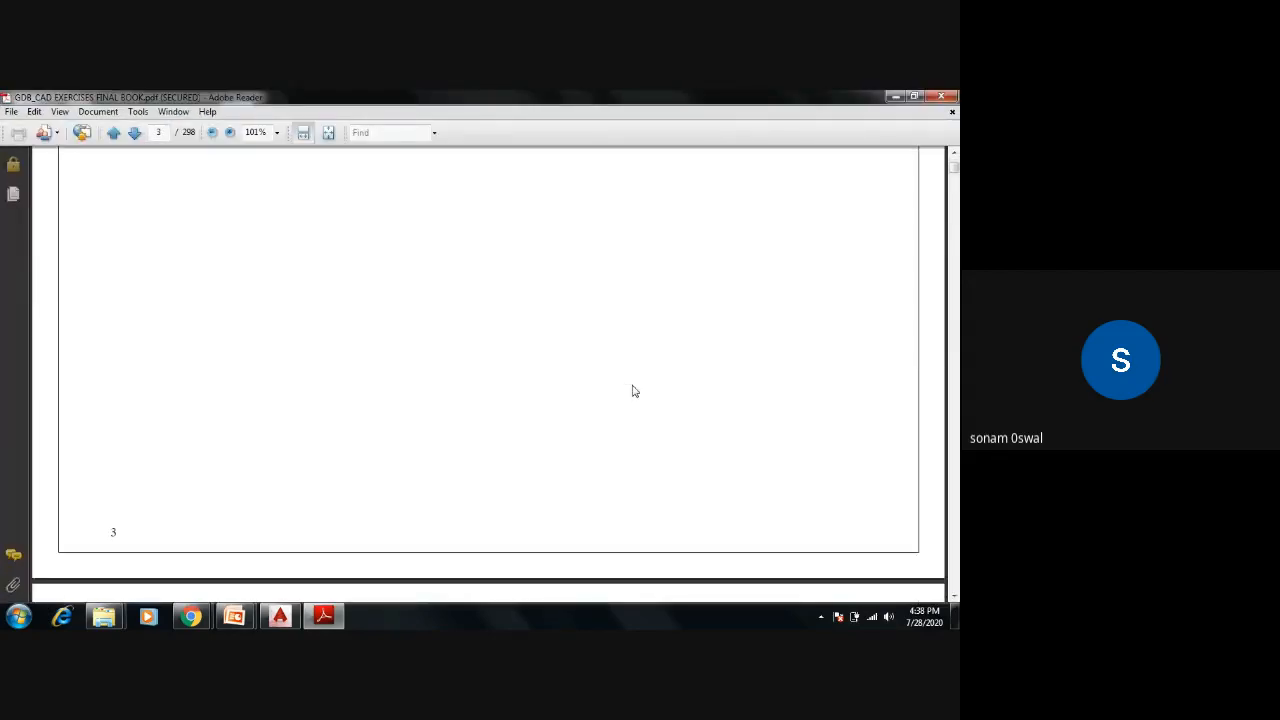
scroll(632, 390, "down", 10)
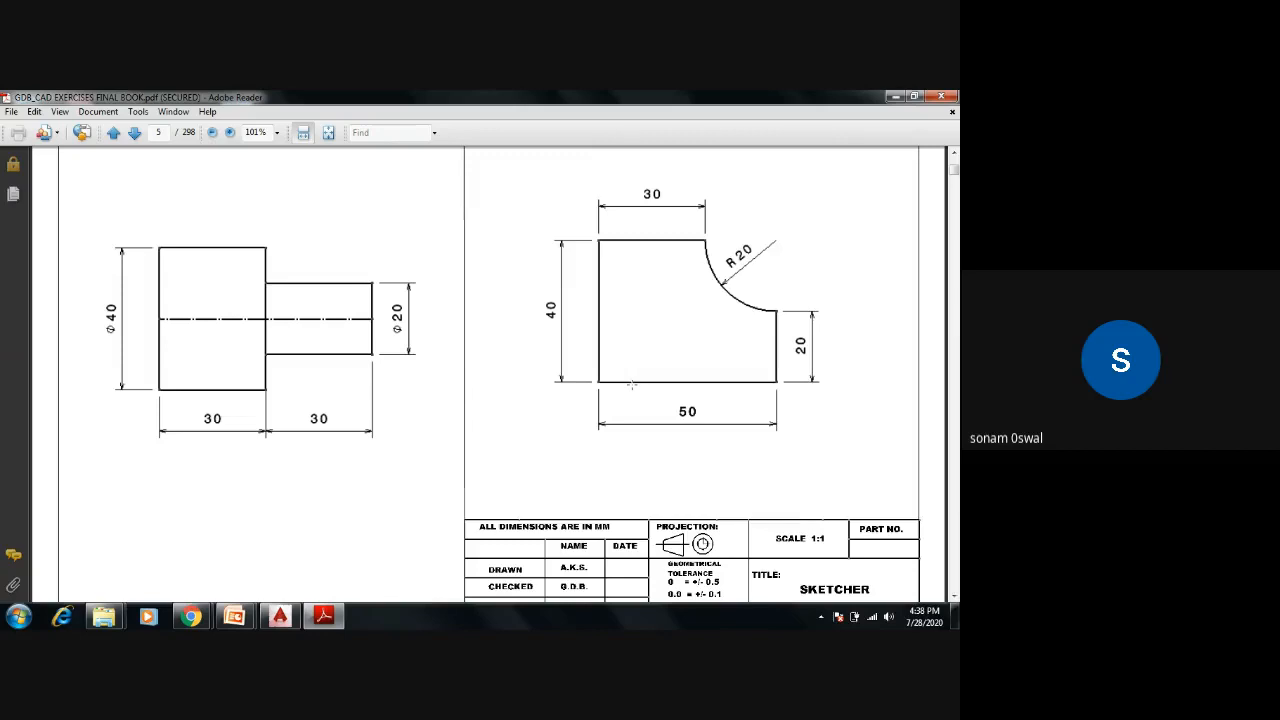
scroll(632, 383, "down", 8)
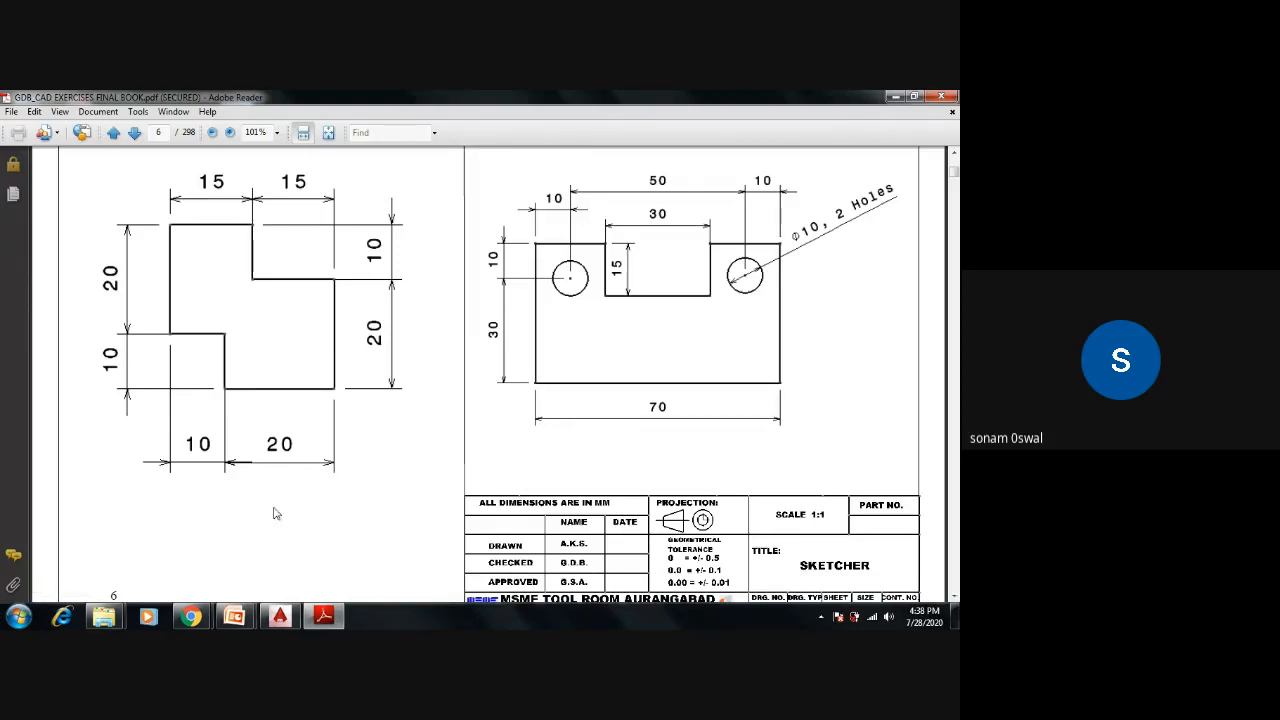
left_click(280, 618)
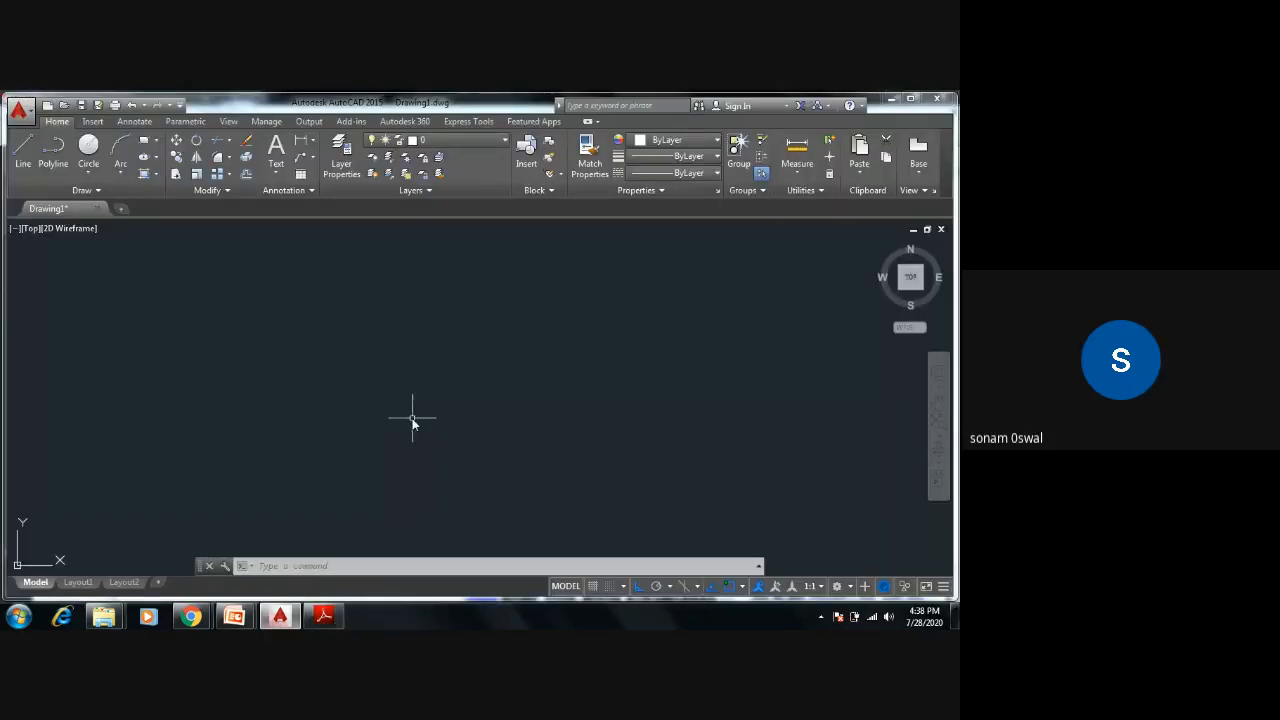
key("alt+Tab")
key("alt+Tab")
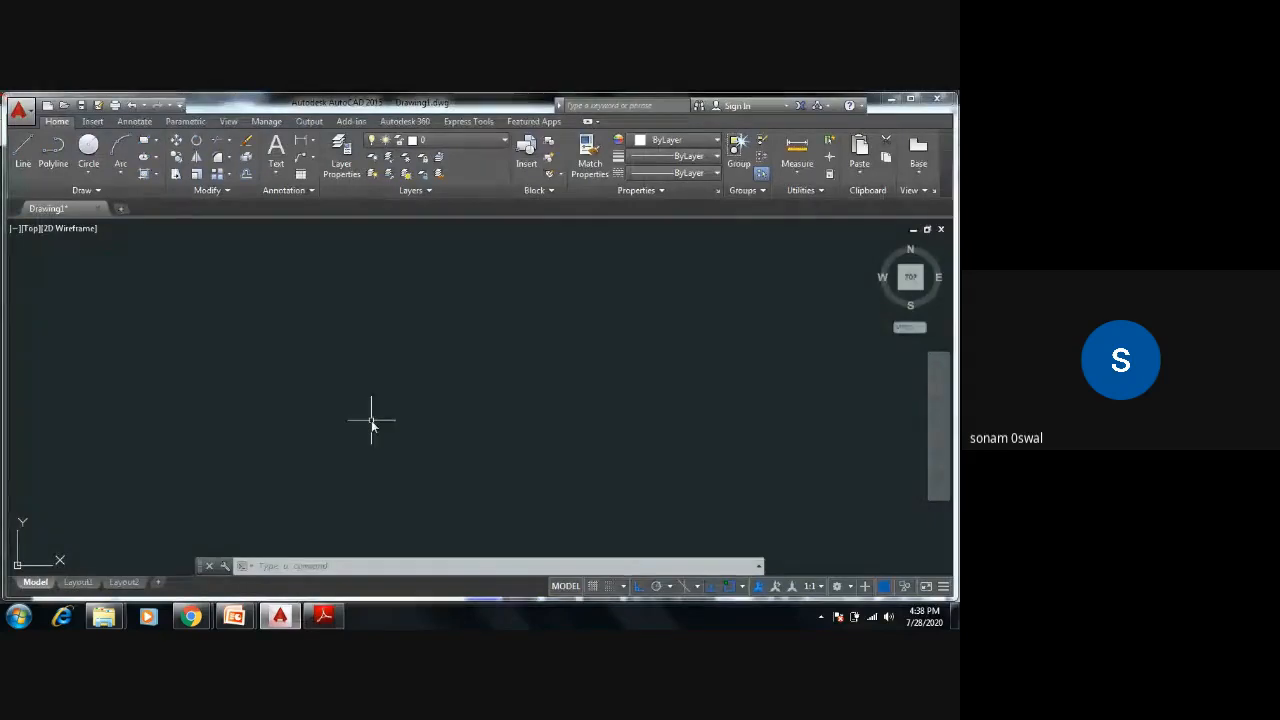
key("alt+Tab")
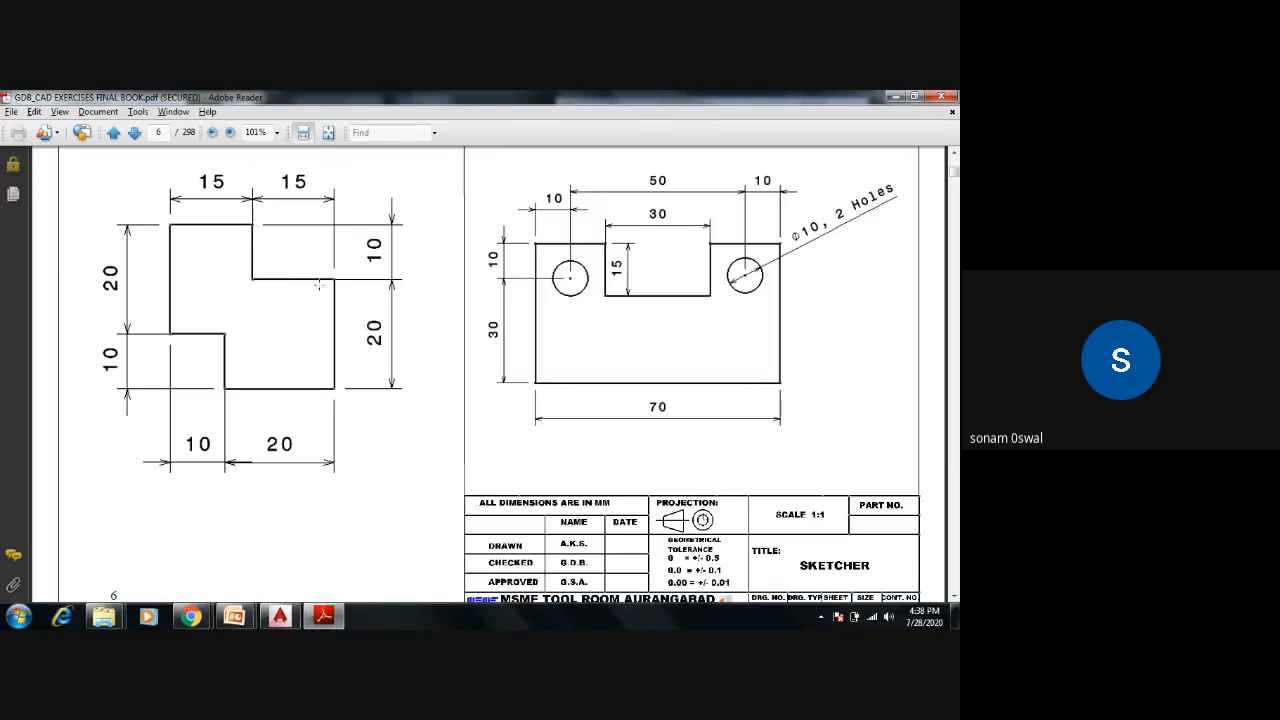
Step: In AutoCAD, start the stepped profile with a 20-unit vertical line upward and a 15-unit horizontal line to the right
key("alt+Tab")
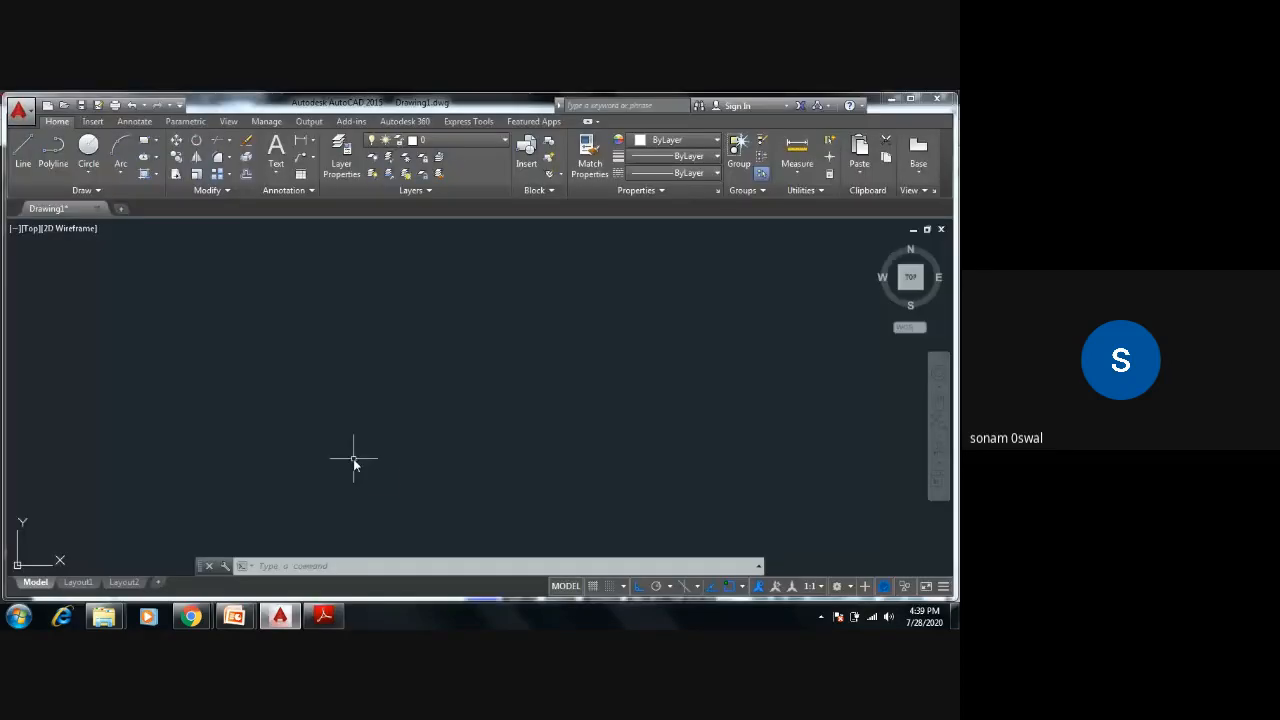
type("l")
key("Return")
left_click(365, 460)
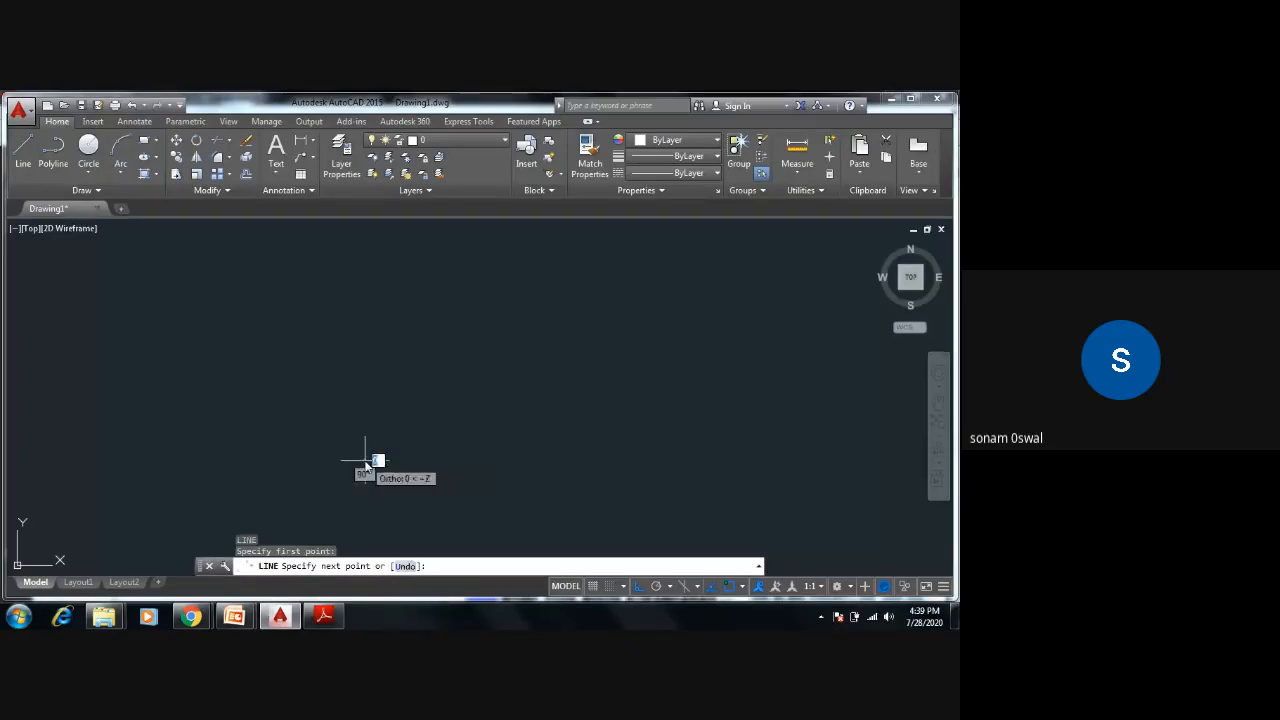
type("20")
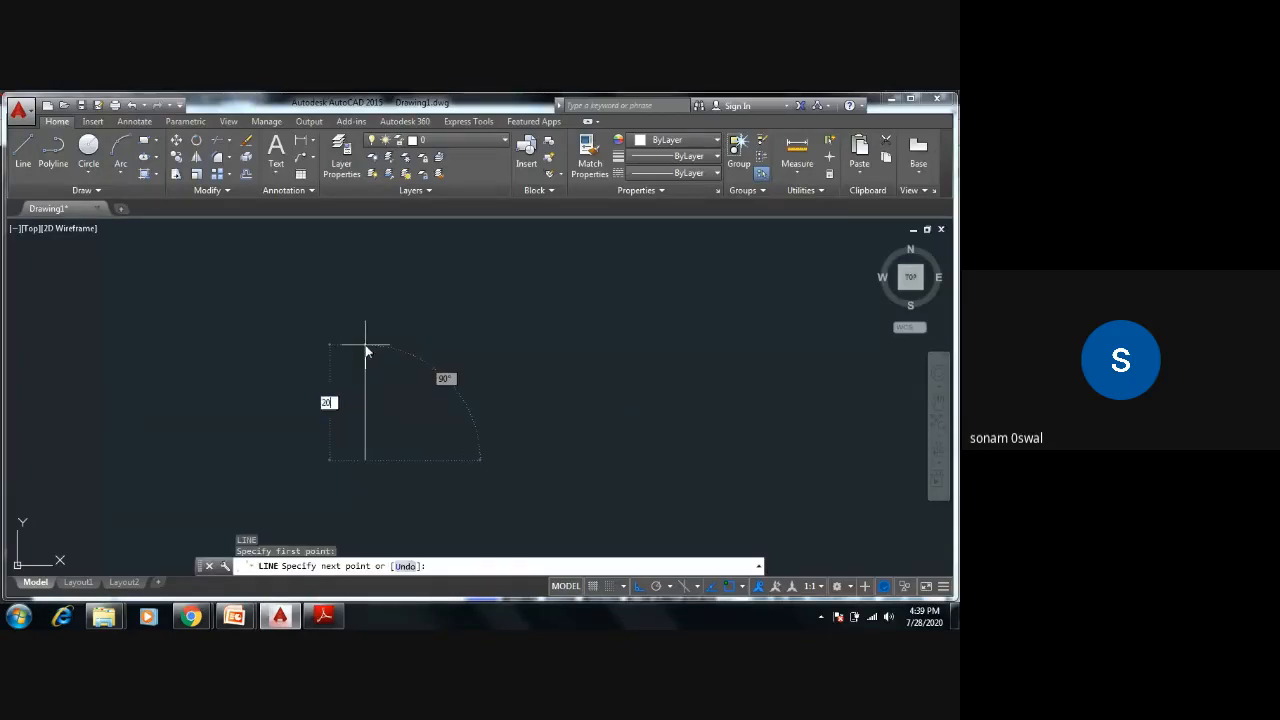
key("Return")
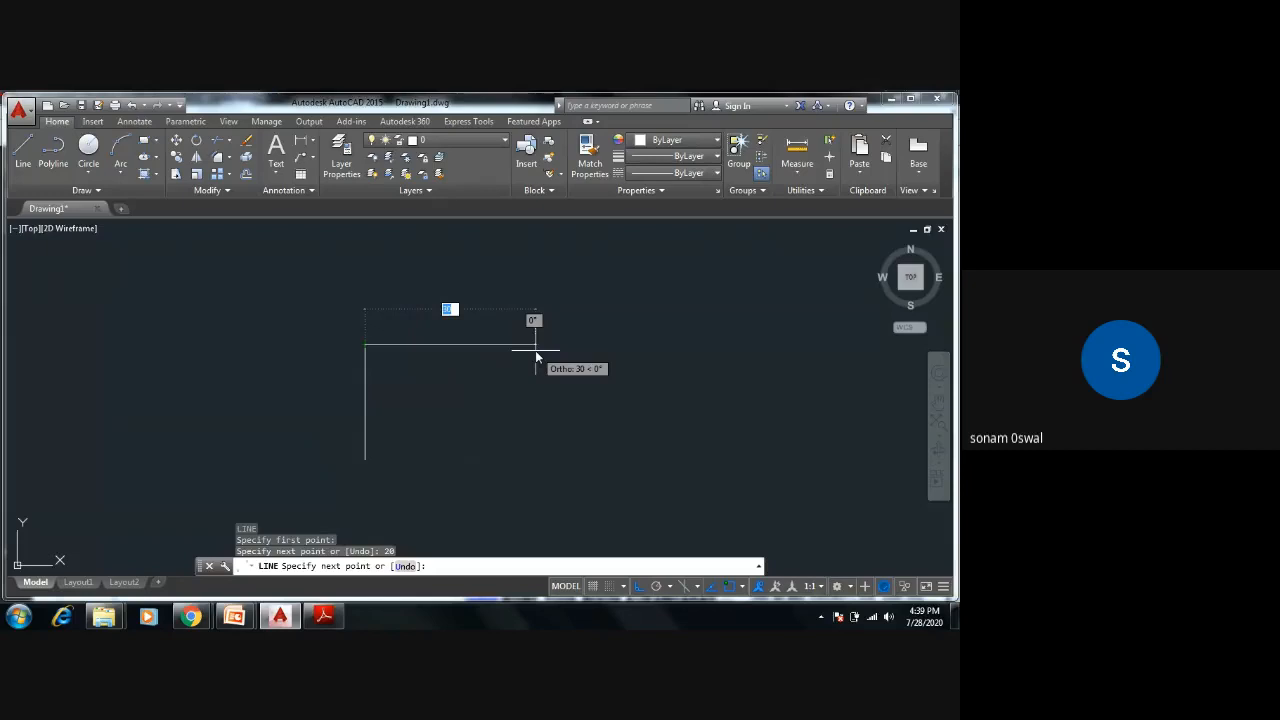
key("alt+Tab")
key("alt+Tab")
key("Return")
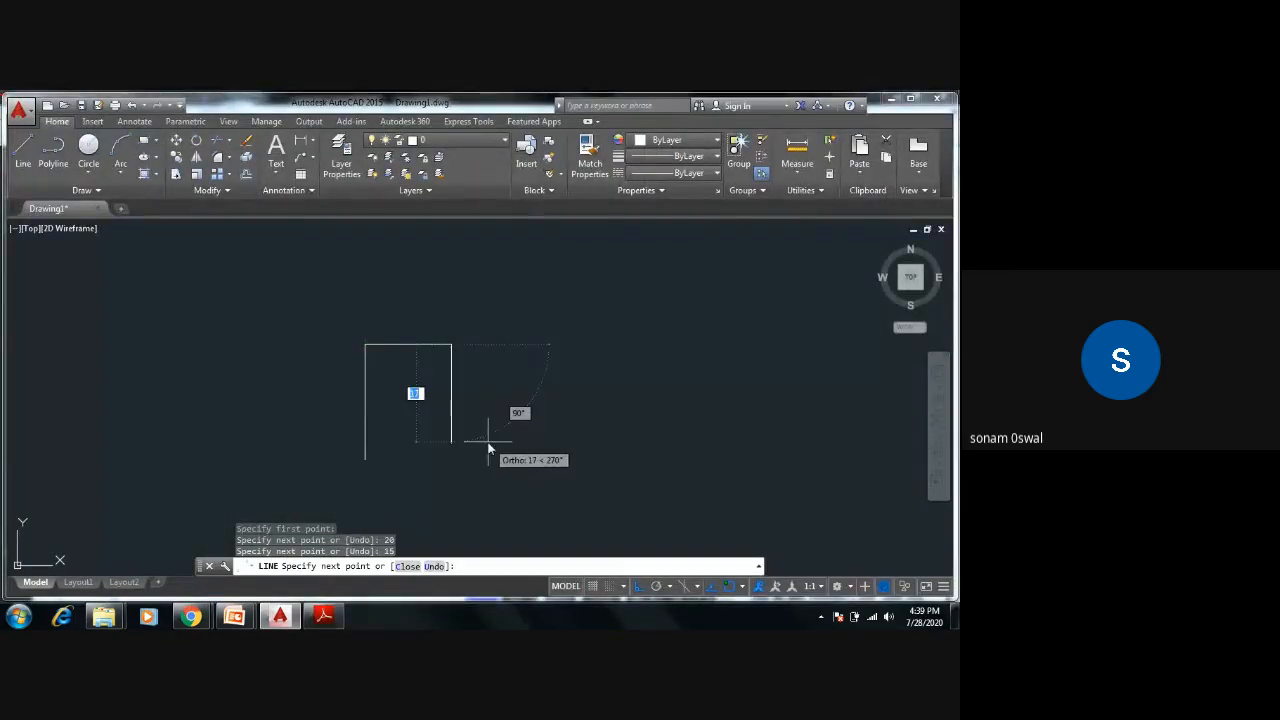
Step: Continue the profile with a 10-unit vertical line downward and a 15-unit horizontal line to the right, following the exercise sheet
key("alt+Tab")
key("alt+Tab")
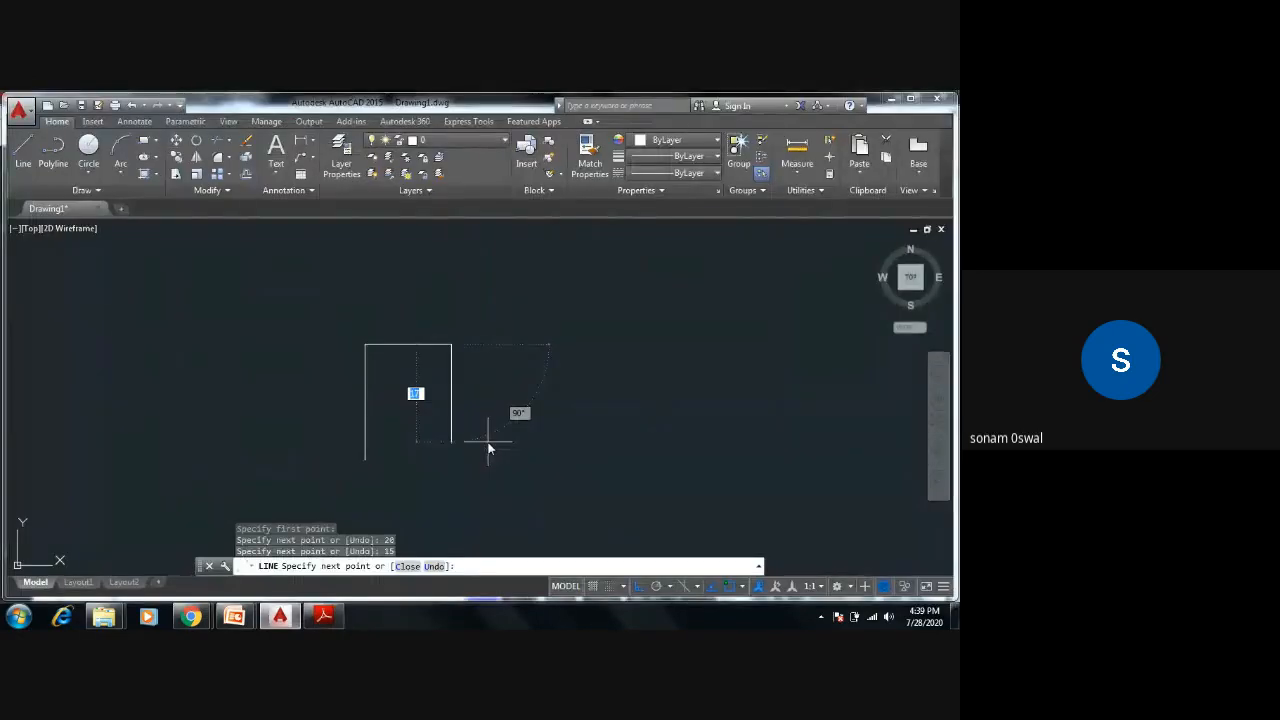
type("10")
key("Return")
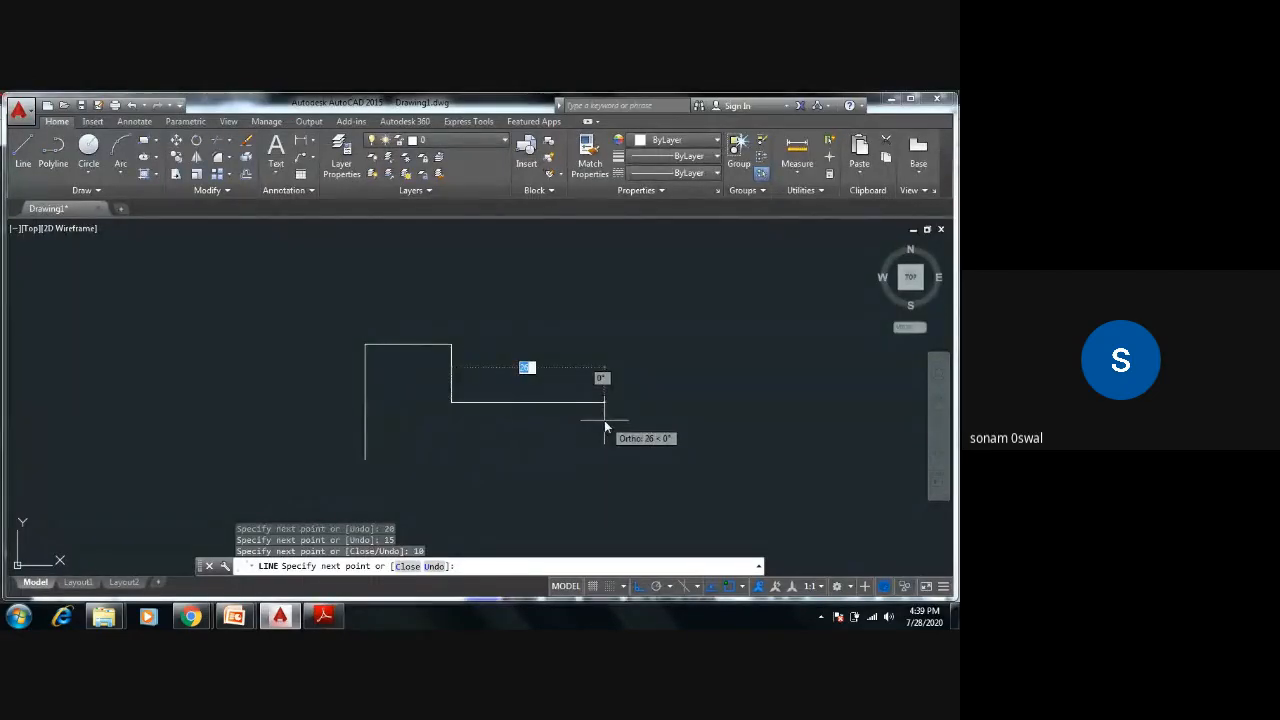
key("alt+Tab")
key("alt+Tab")
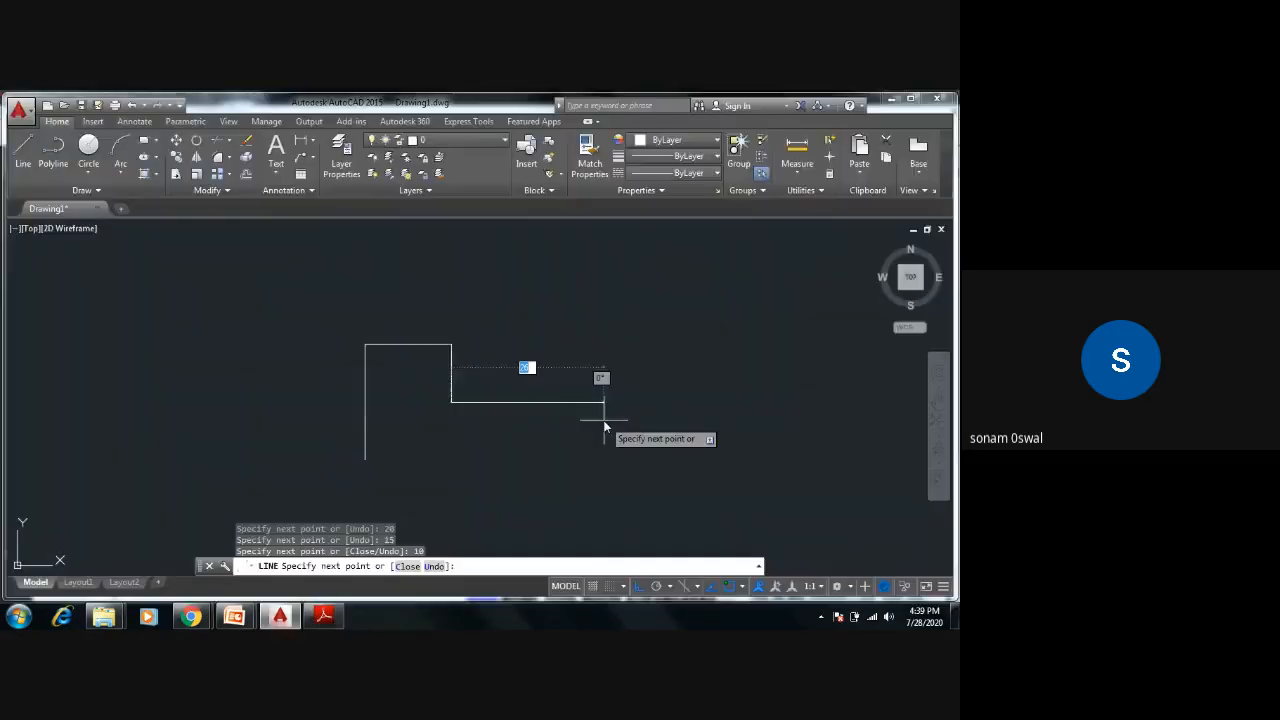
type("15")
key("Return")
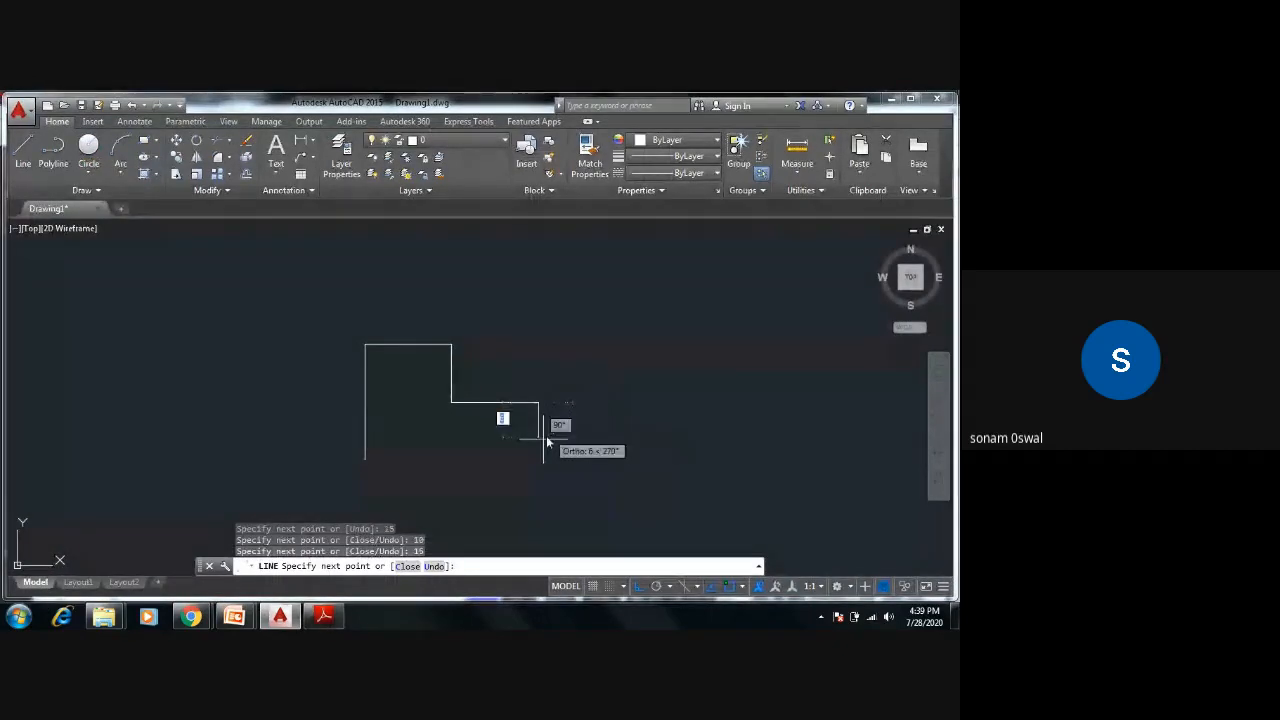
Step: Add the profile's 20-unit vertical side downward and its 20-unit lower edge to the left, checking the exercise sheet
middle_click_drag(540, 491, 437, 373)
scroll(437, 373, "up", 2)
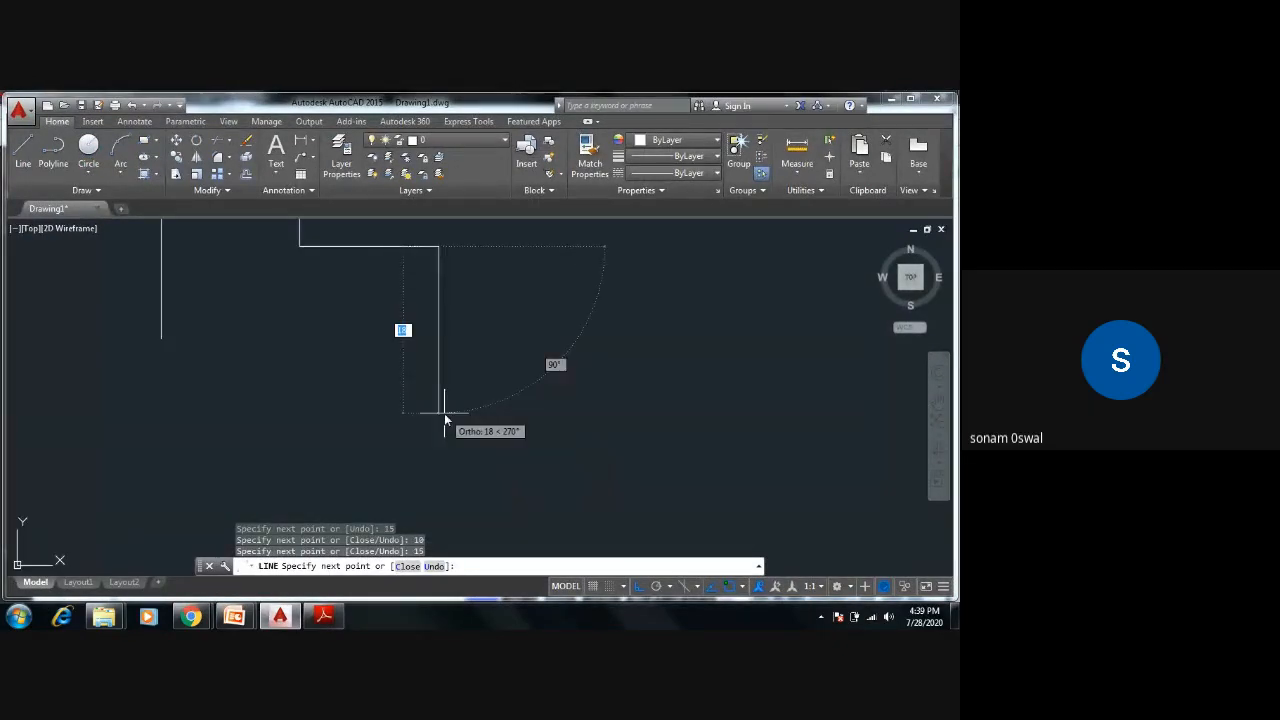
key("alt+Tab")
key("alt+Tab")
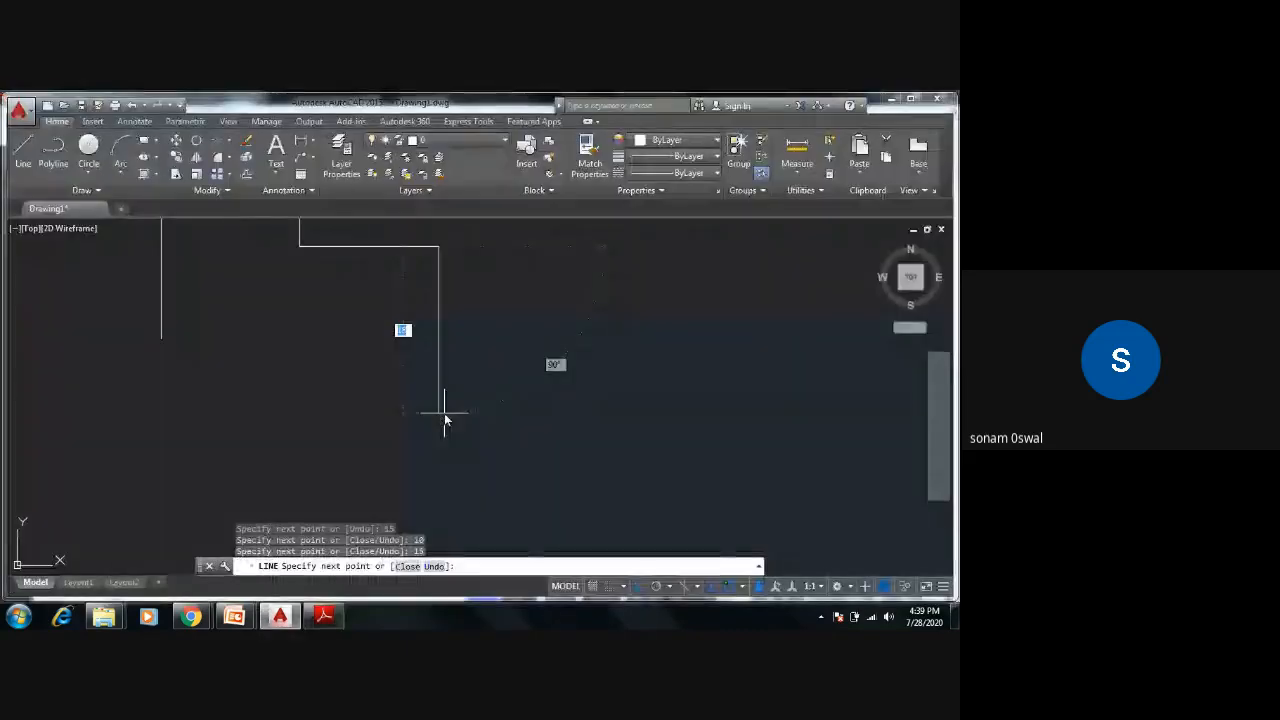
type("20")
key("Return")
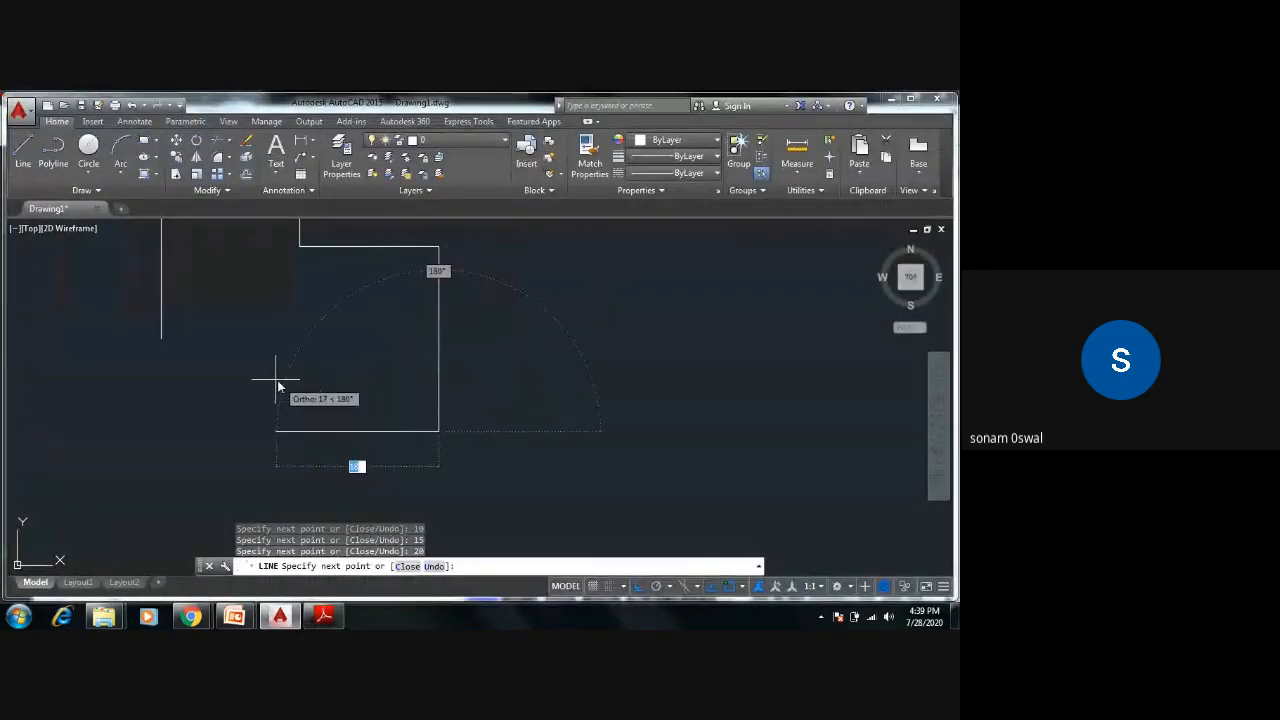
scroll(290, 412, "down", 3)
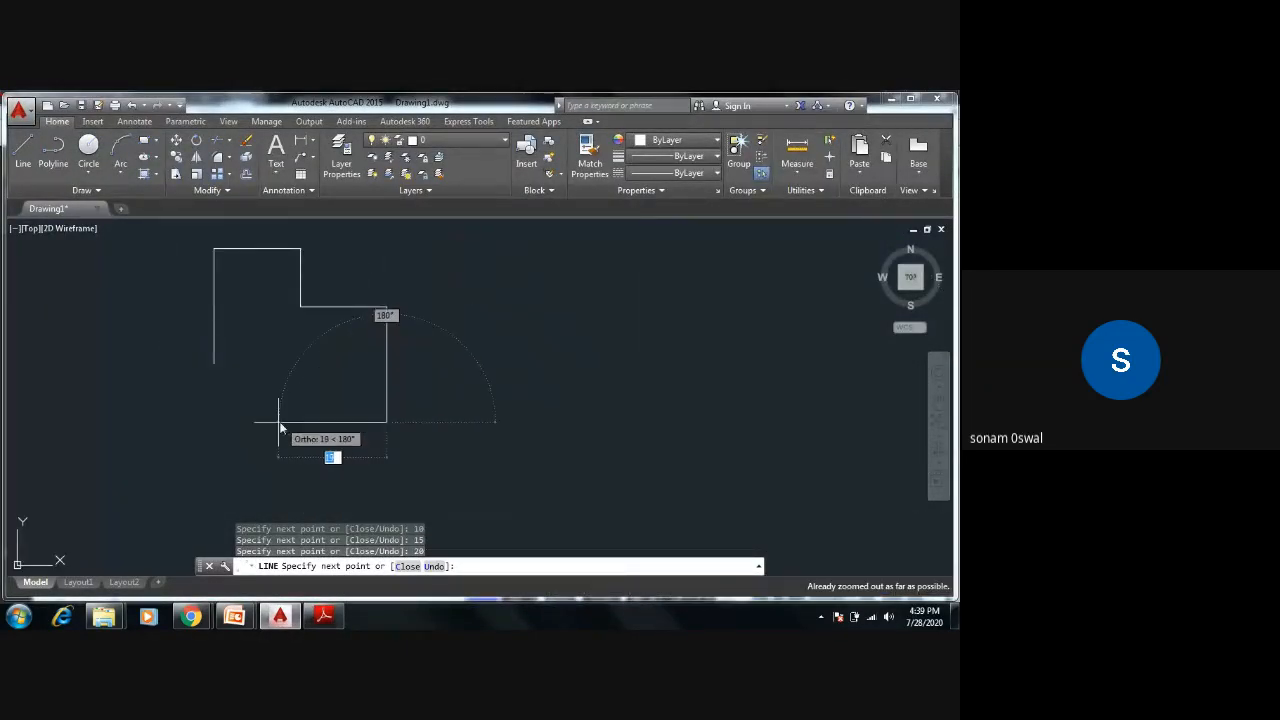
key("alt+Tab")
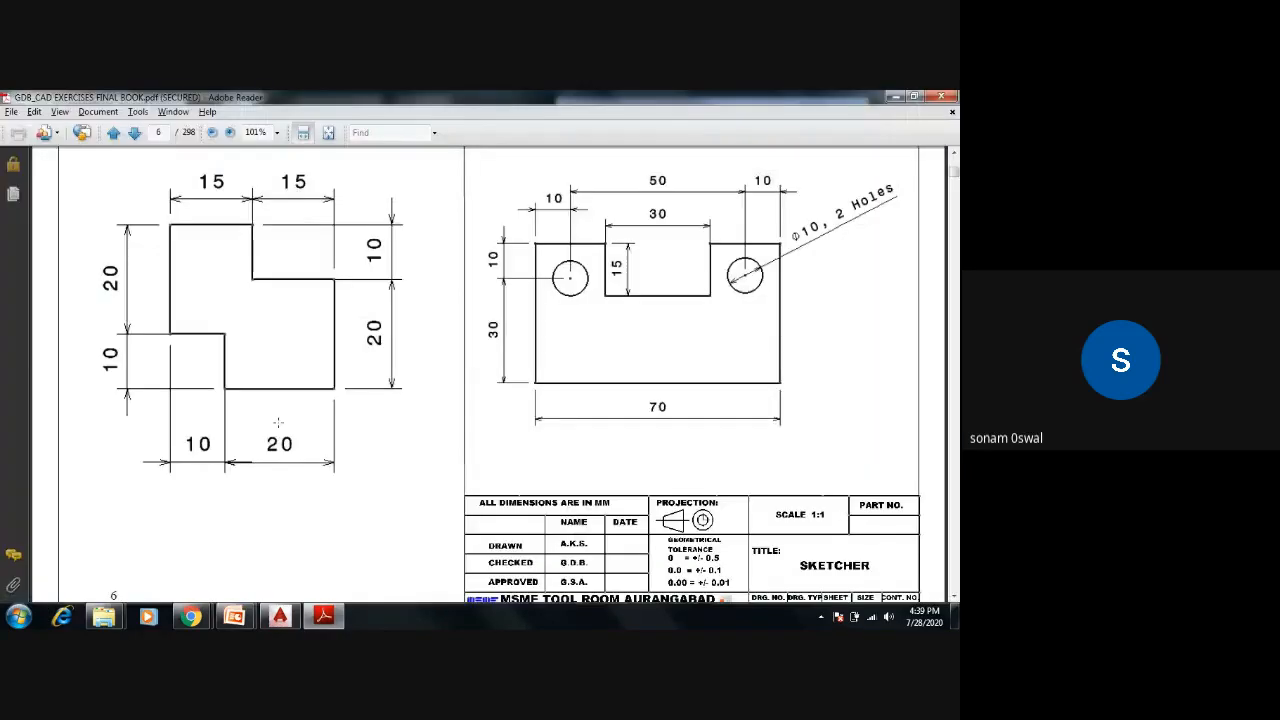
key("alt+Tab")
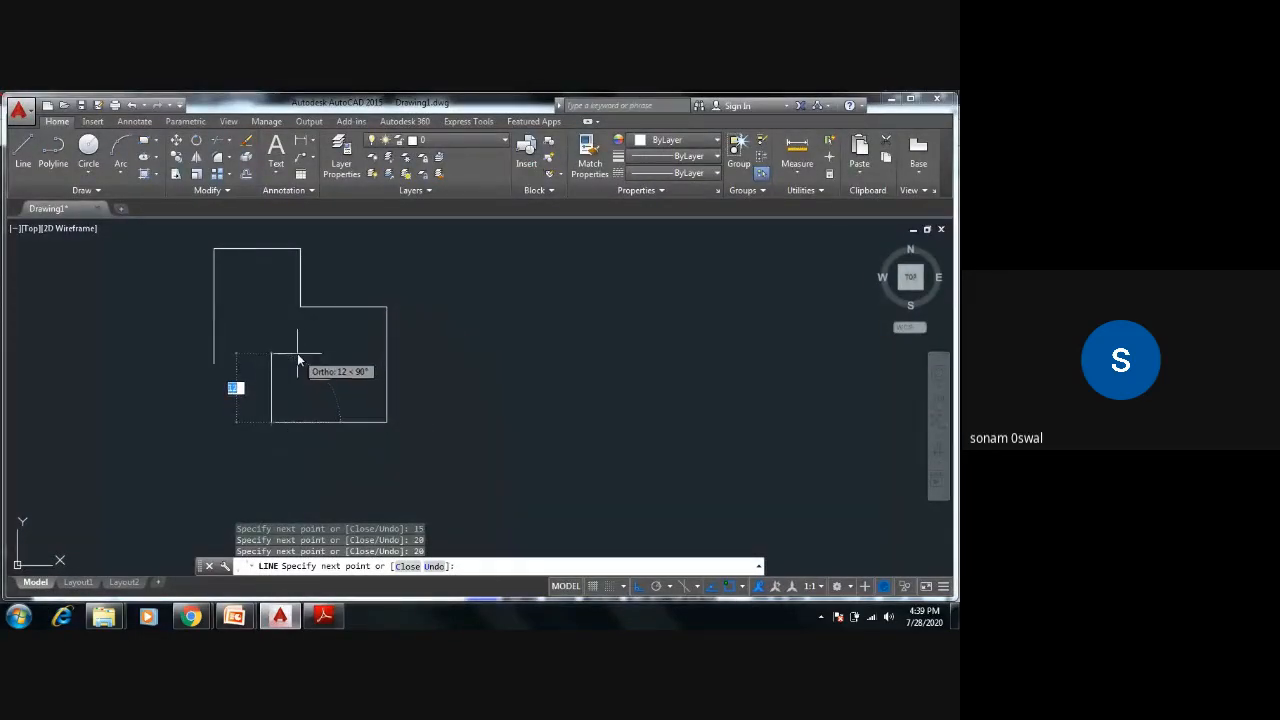
Step: Draw a 10-unit vertical line upward and close the stepped profile with a horizontal line to its start point
key("alt+Tab")
key("alt+Tab")
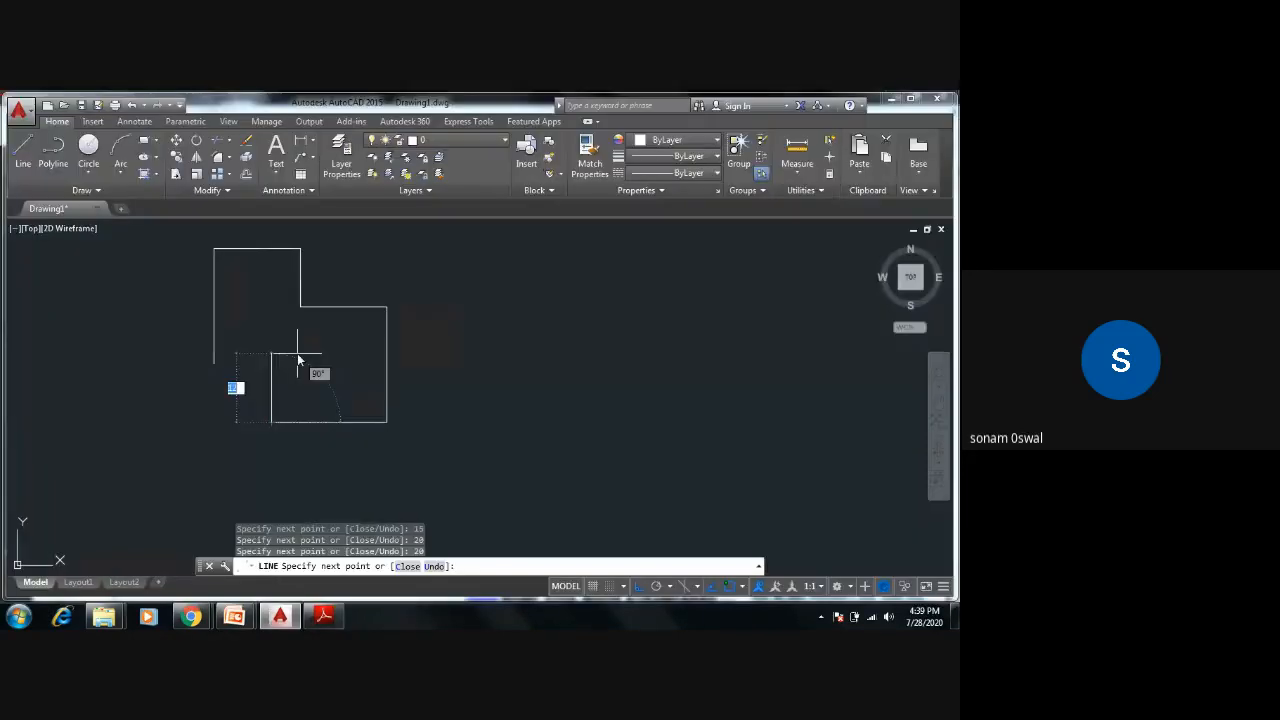
type("10")
key("Return")
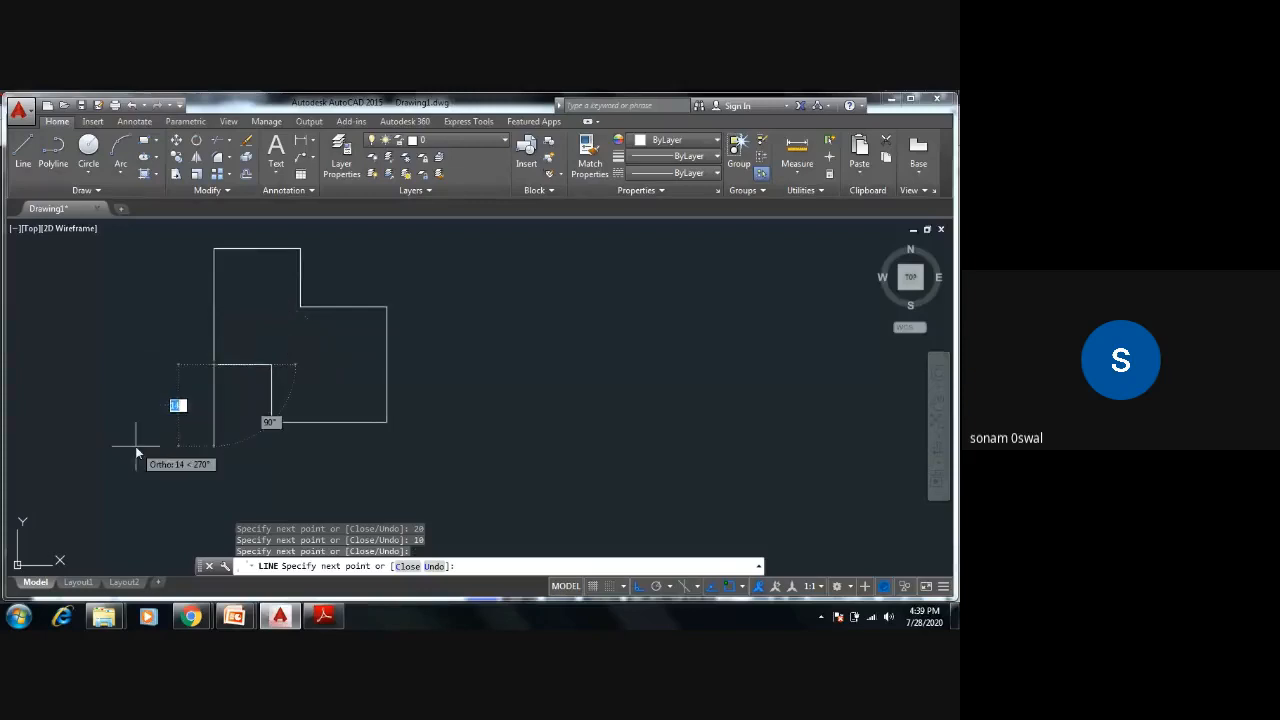
Step: End the Line command on the closed stepped profile and make free drawing space beside it
key("Escape")
key("Escape")
key("Escape")
key("Escape")
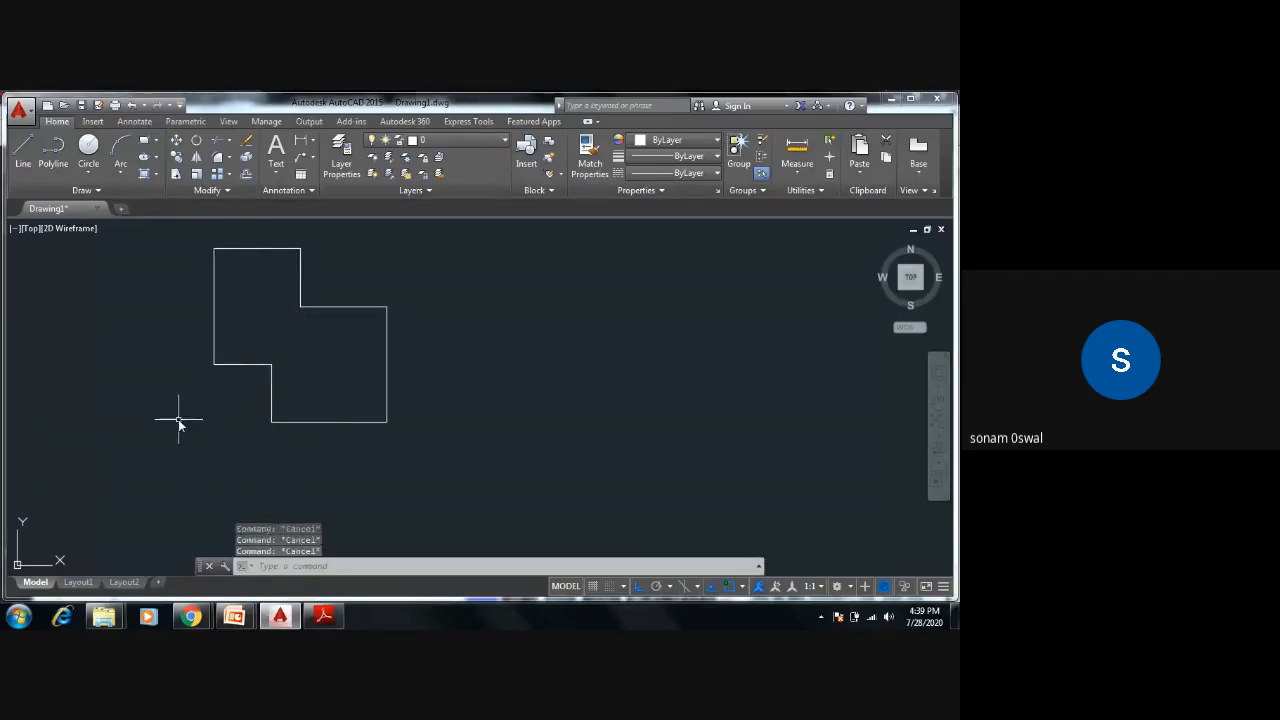
mouse_move(245, 407)
middle_mouse_down()
mouse_move(269, 474)
mouse_move(327, 456)
middle_mouse_up()
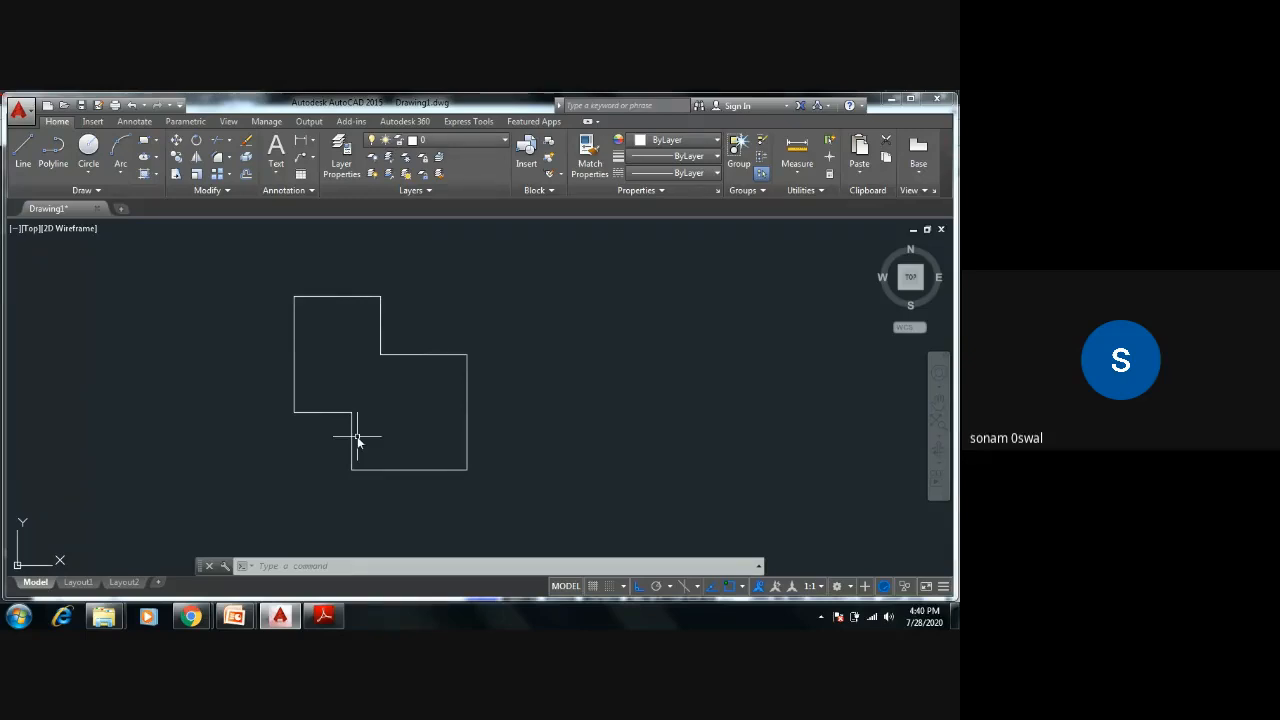
mouse_move(449, 434)
middle_mouse_down()
mouse_move(403, 423)
mouse_move(333, 452)
mouse_move(288, 430)
middle_mouse_up()
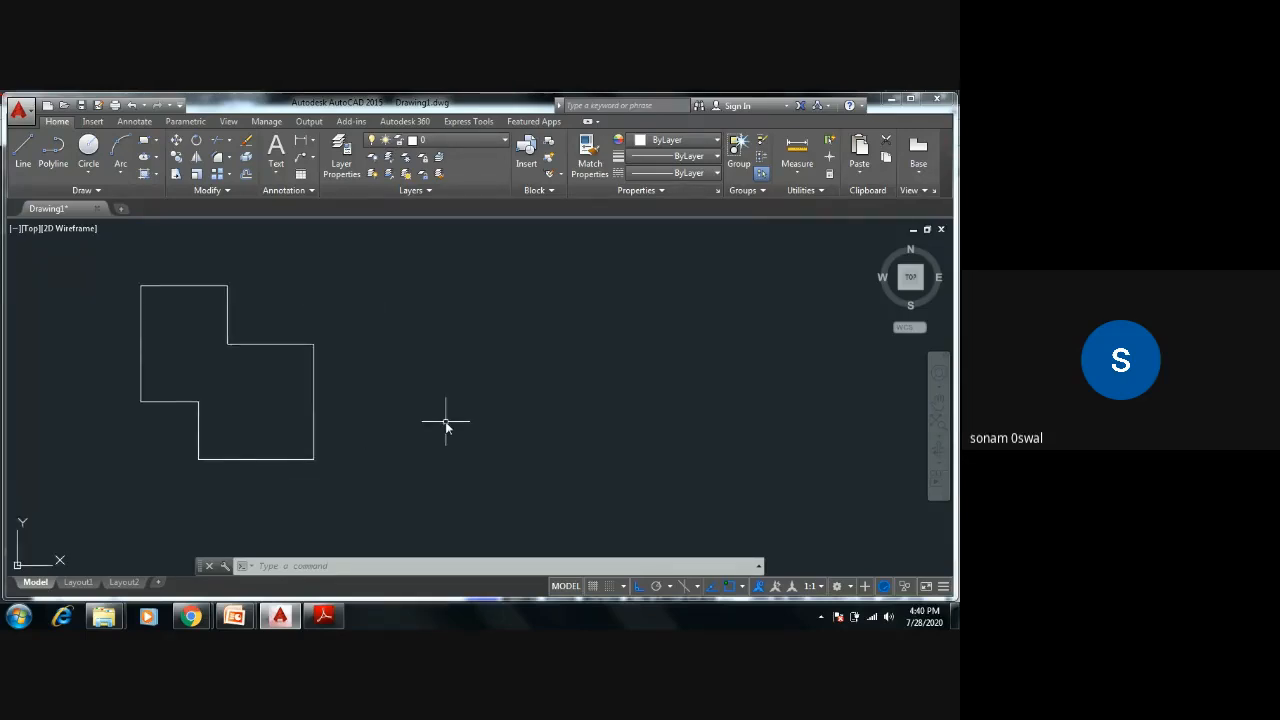
Step: Switch to the PDF exercise book in Adobe Reader and examine the dimensions of the notched shape in EX: 5
key("alt+Tab")
scroll(455, 427, "down", 10)
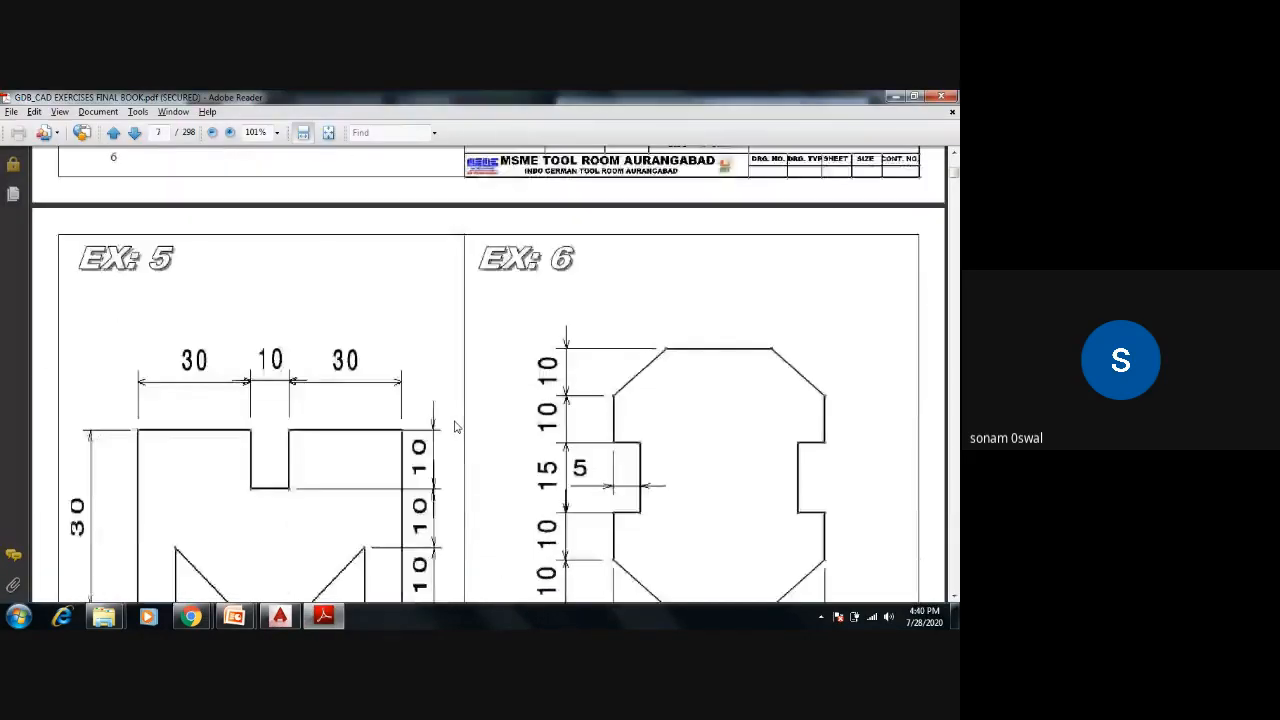
scroll(262, 425, "down", 2)
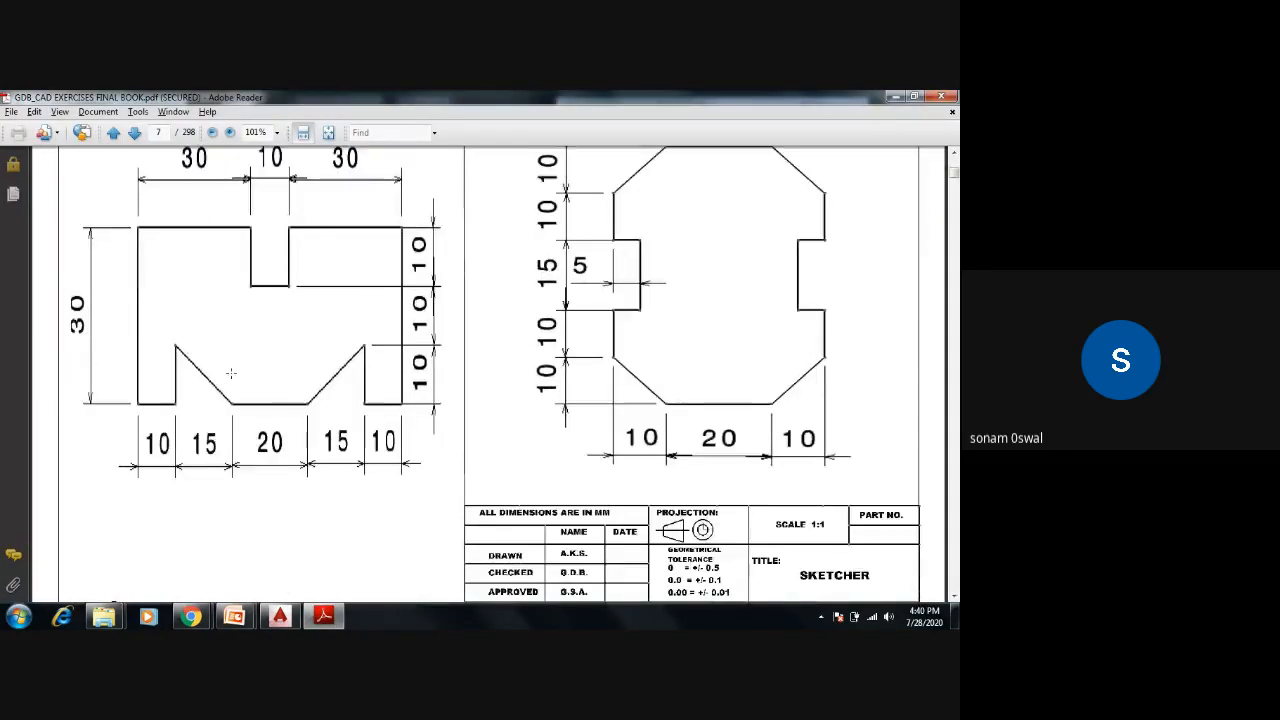
scroll(183, 472, "up", 1)
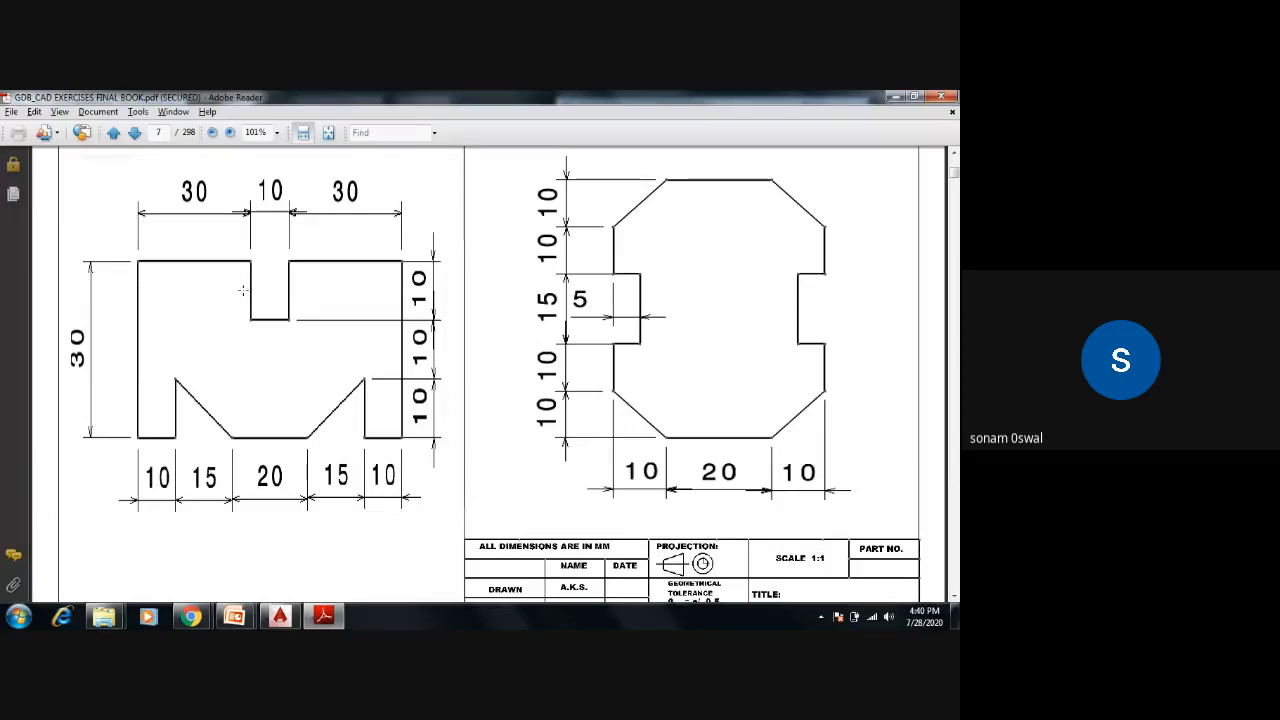
Step: In AutoCAD, start the EX: 5 outline to the right of the stepped profile with a 30-unit vertical line upward
key("alt+Tab")
middle_click_drag(297, 343, 257, 357)
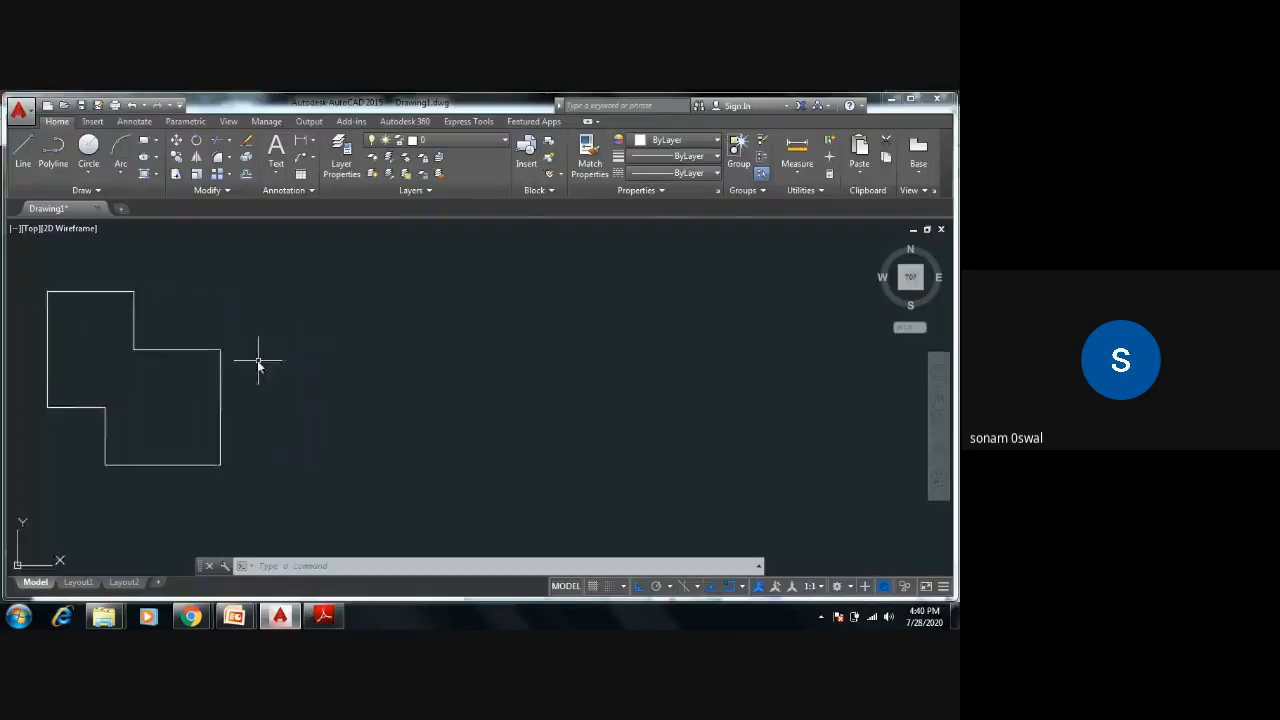
type("l")
key("Return")
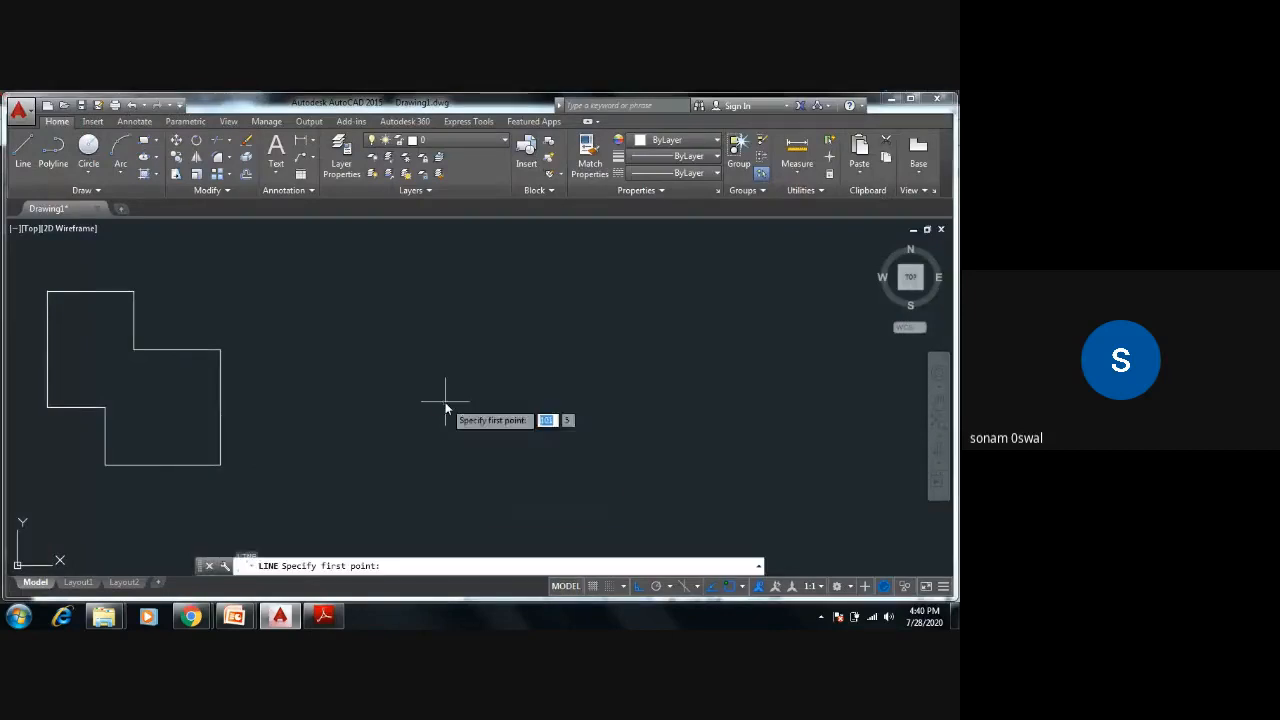
left_click(385, 462)
key("alt+Tab")
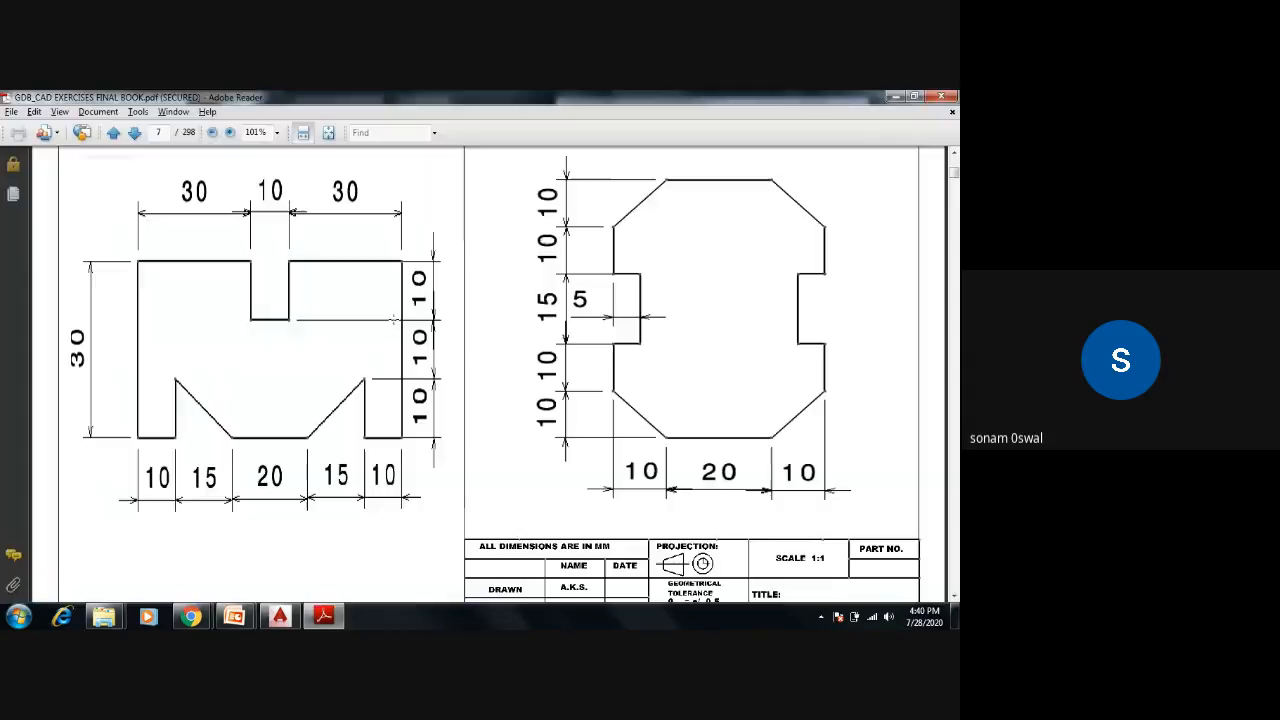
key("alt+Tab")
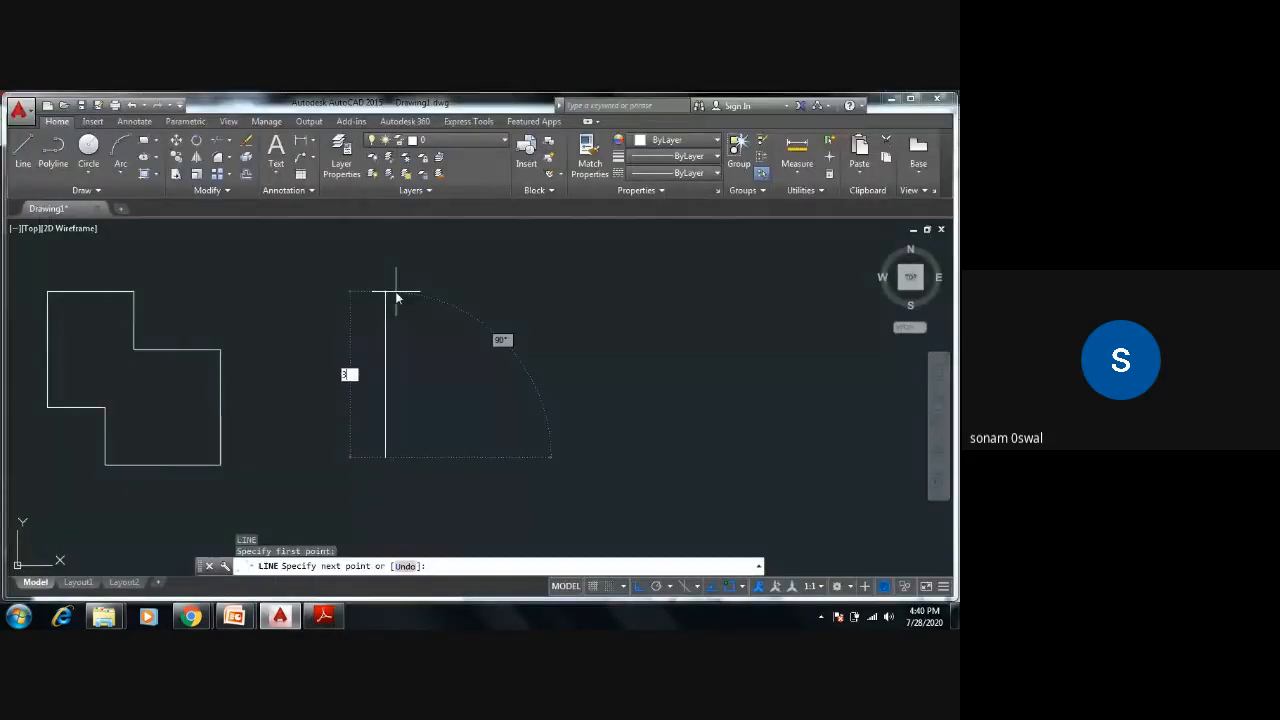
type("30")
key("Return")
Step: Add the outline's 30-unit upper edge to the right and a 10-unit vertical line downward, following the exercise sheet
key("alt+Tab")
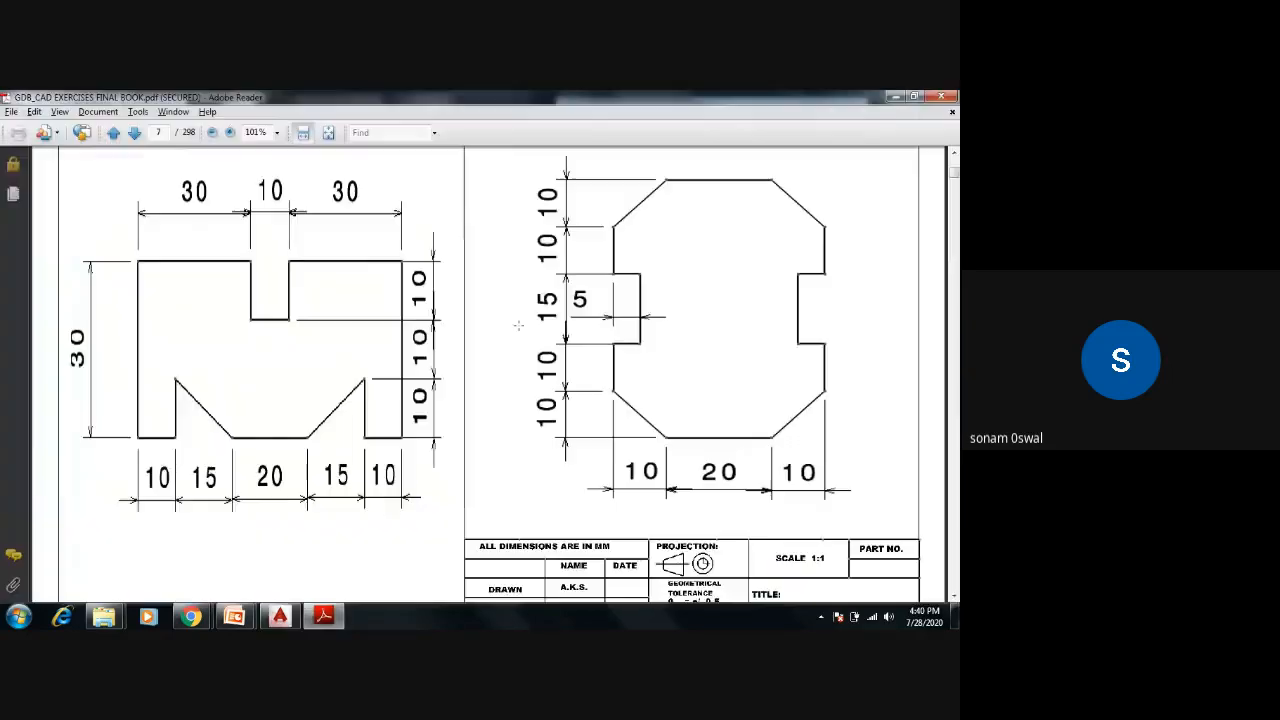
key("alt+Tab")
type("30")
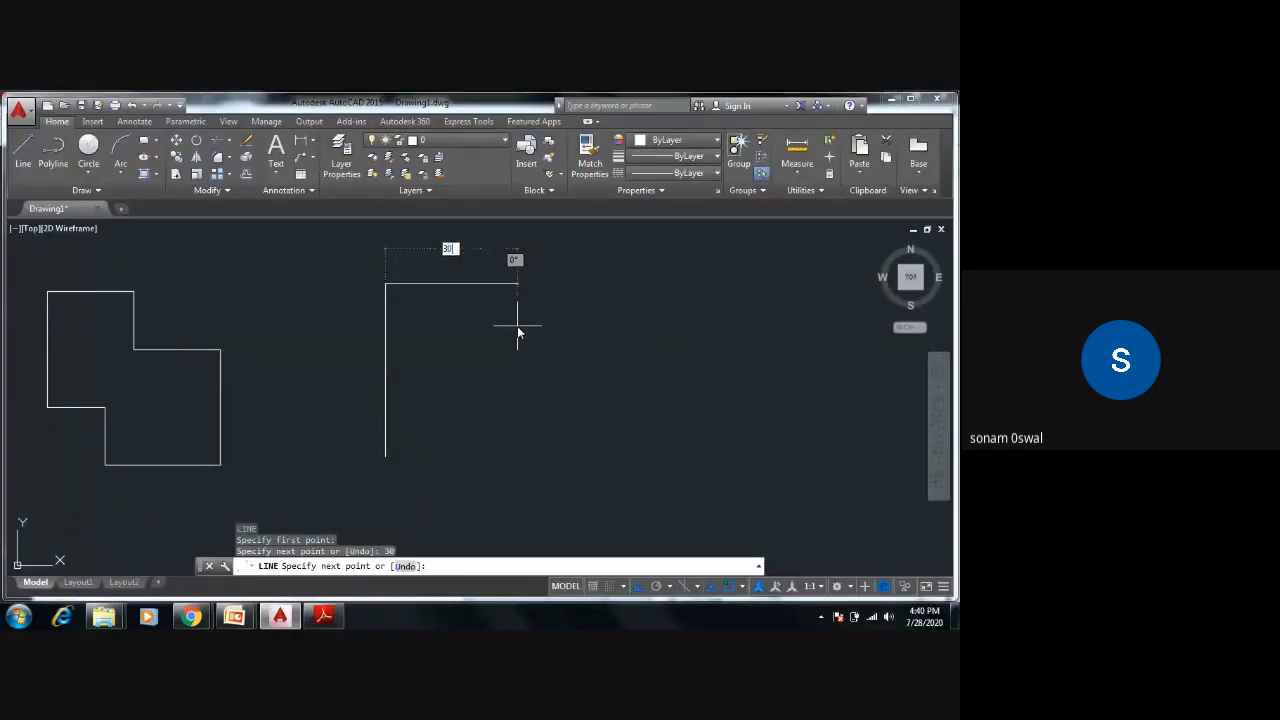
key("Return")
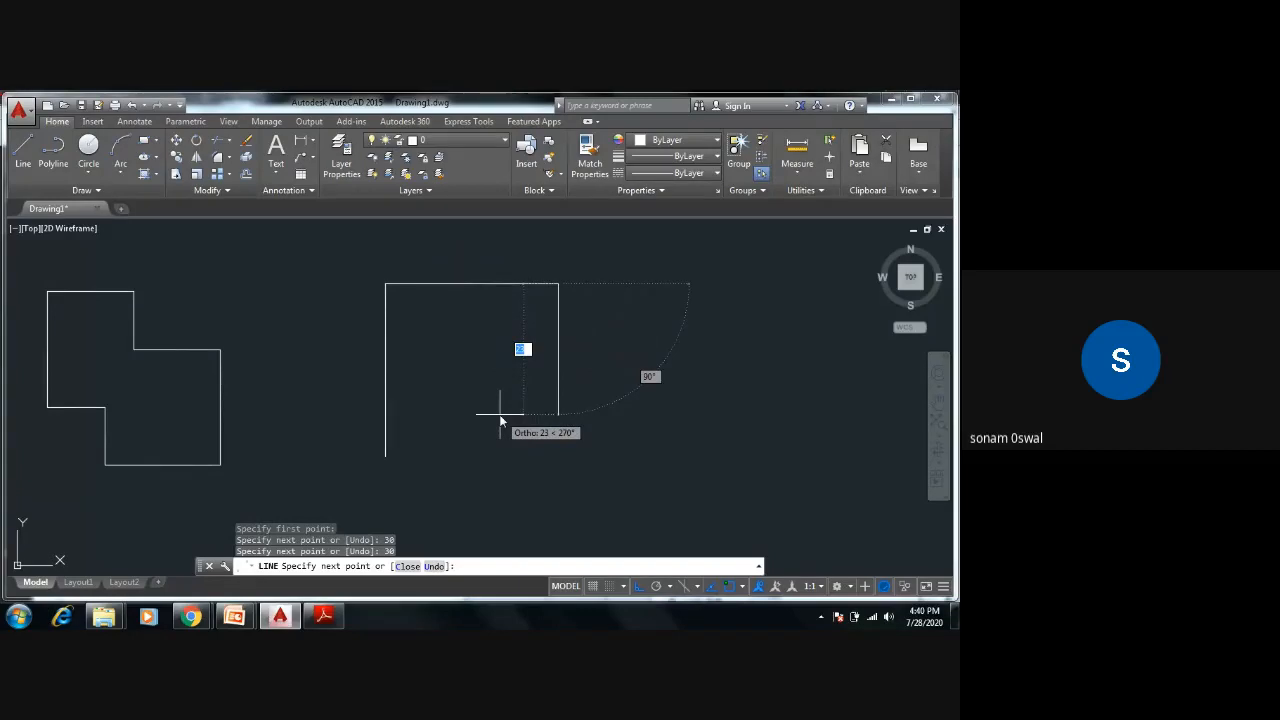
key("alt+Tab")
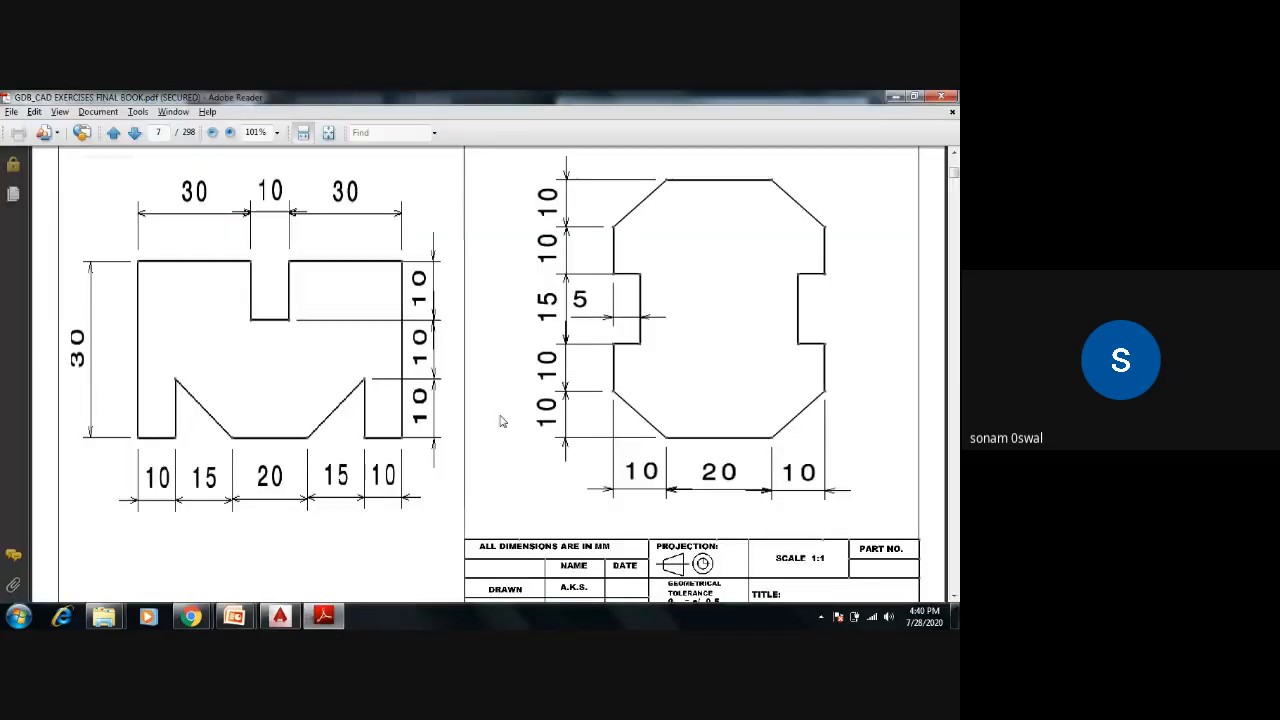
key("alt+Tab")
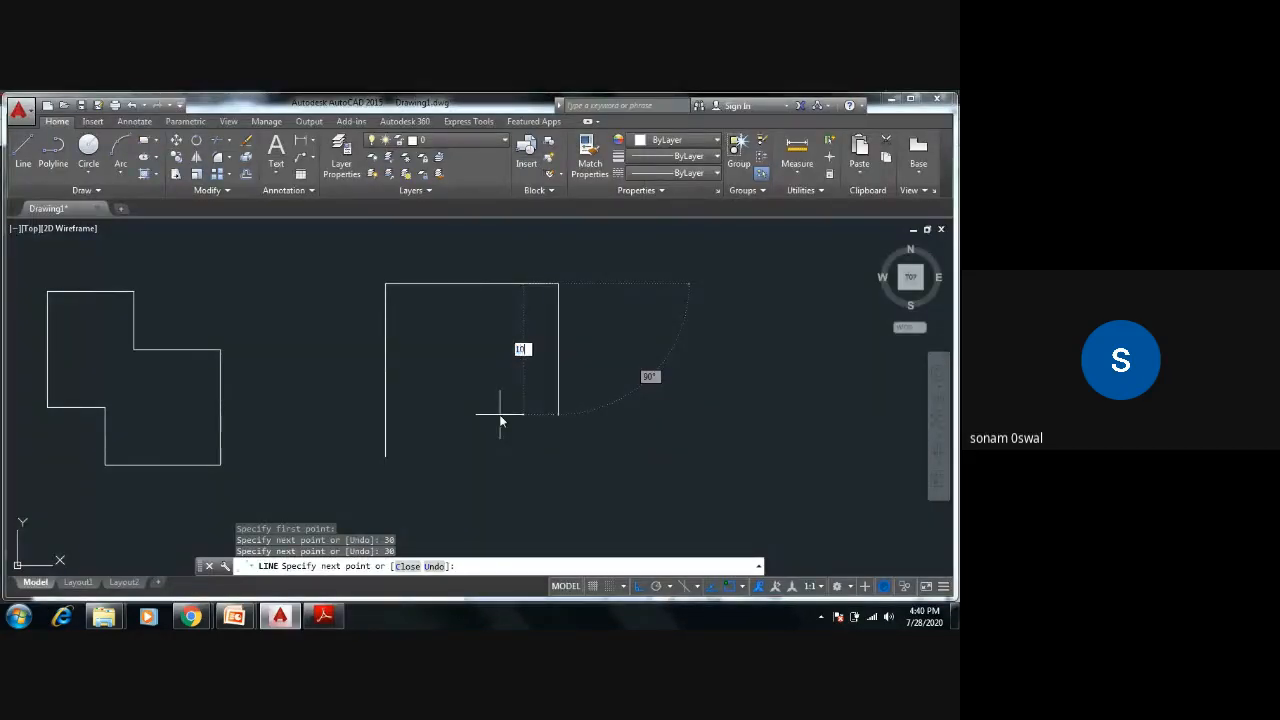
type("10")
key("Return")
Step: Complete the upper notch with a 10-unit horizontal line to the right and a 10-unit vertical line upward
key("alt+Tab")
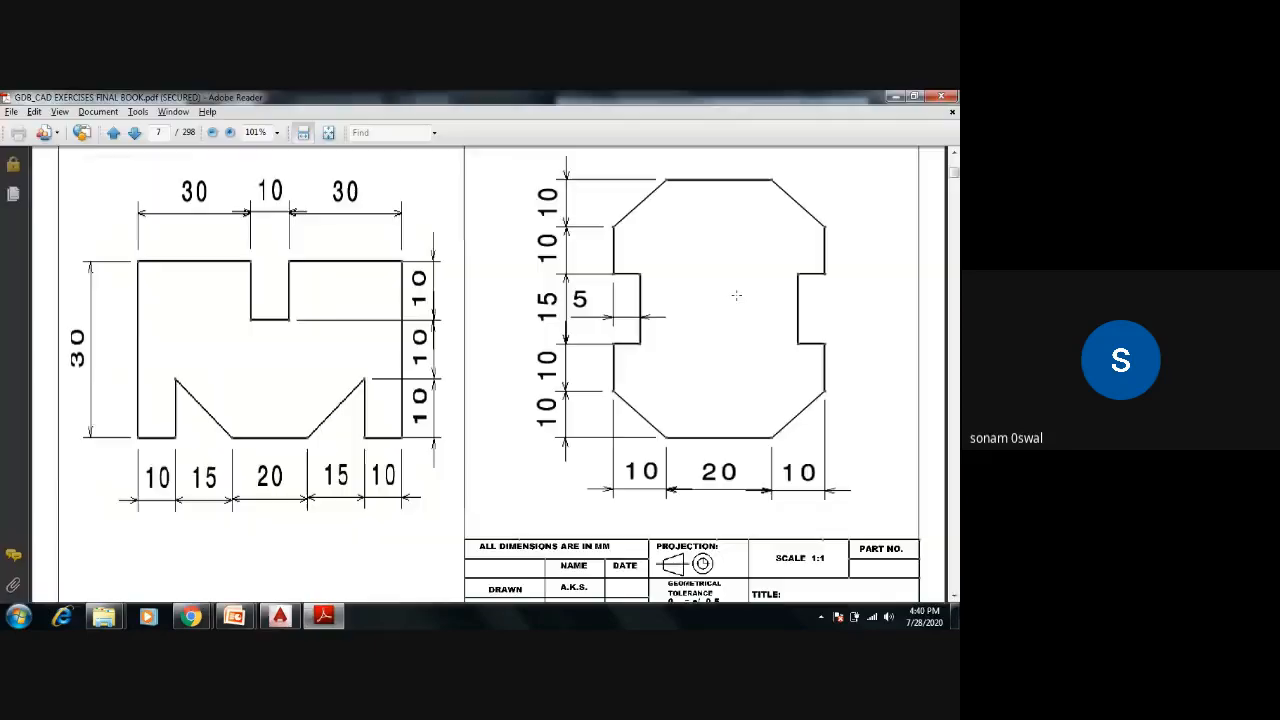
key("alt+Tab")
type("10")
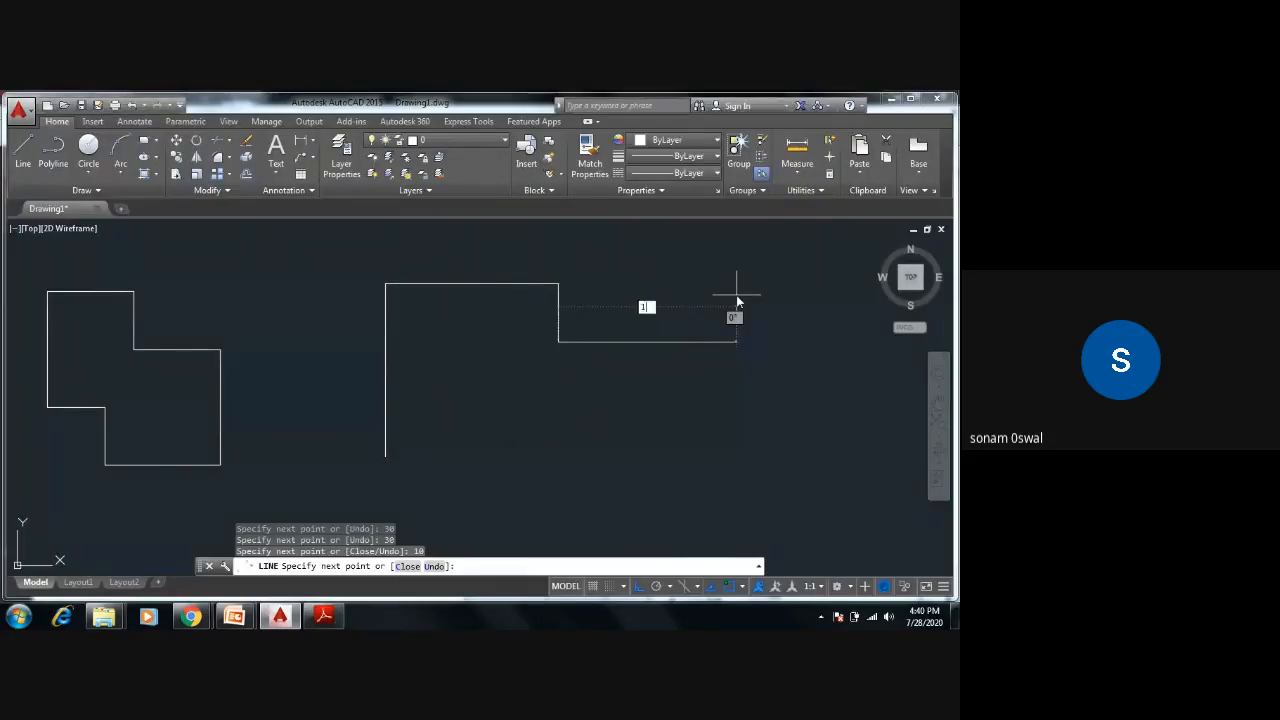
key("Return")
type("10")
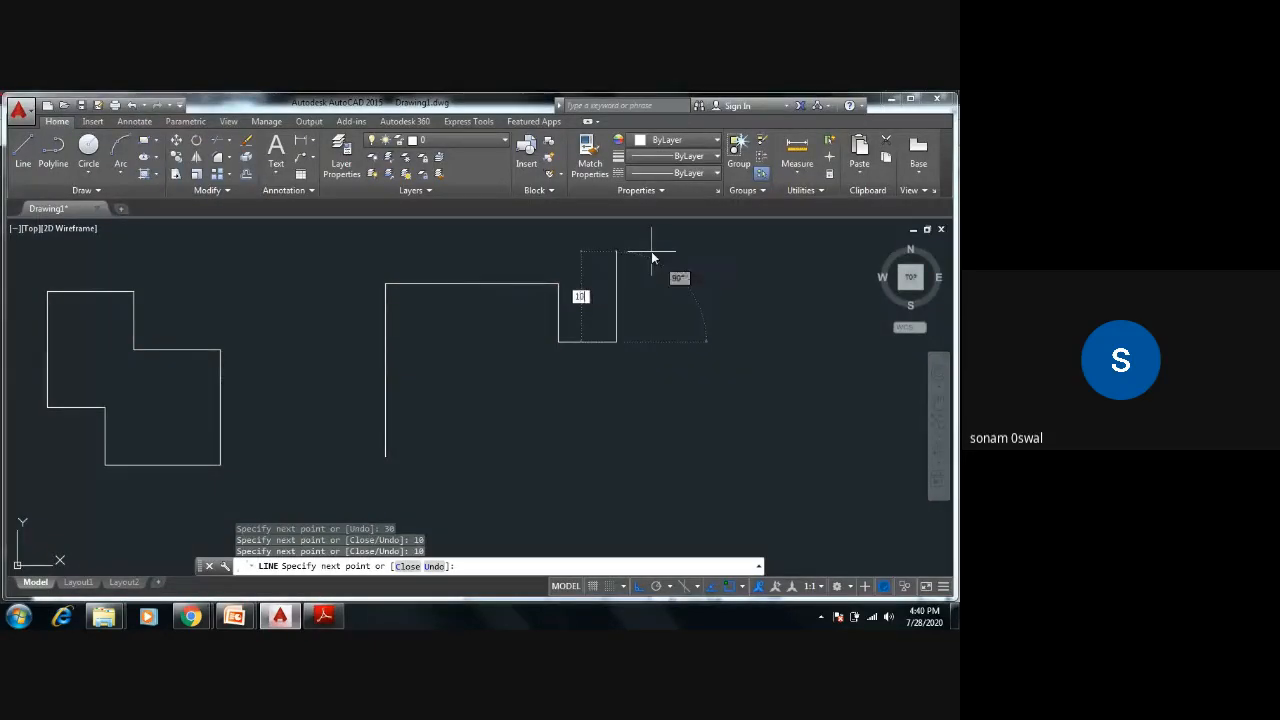
key("Return")
Step: Draw the second 30-unit upper edge to the right and the 30-unit right side downward, checking the exercise sheet
key("alt+Tab")
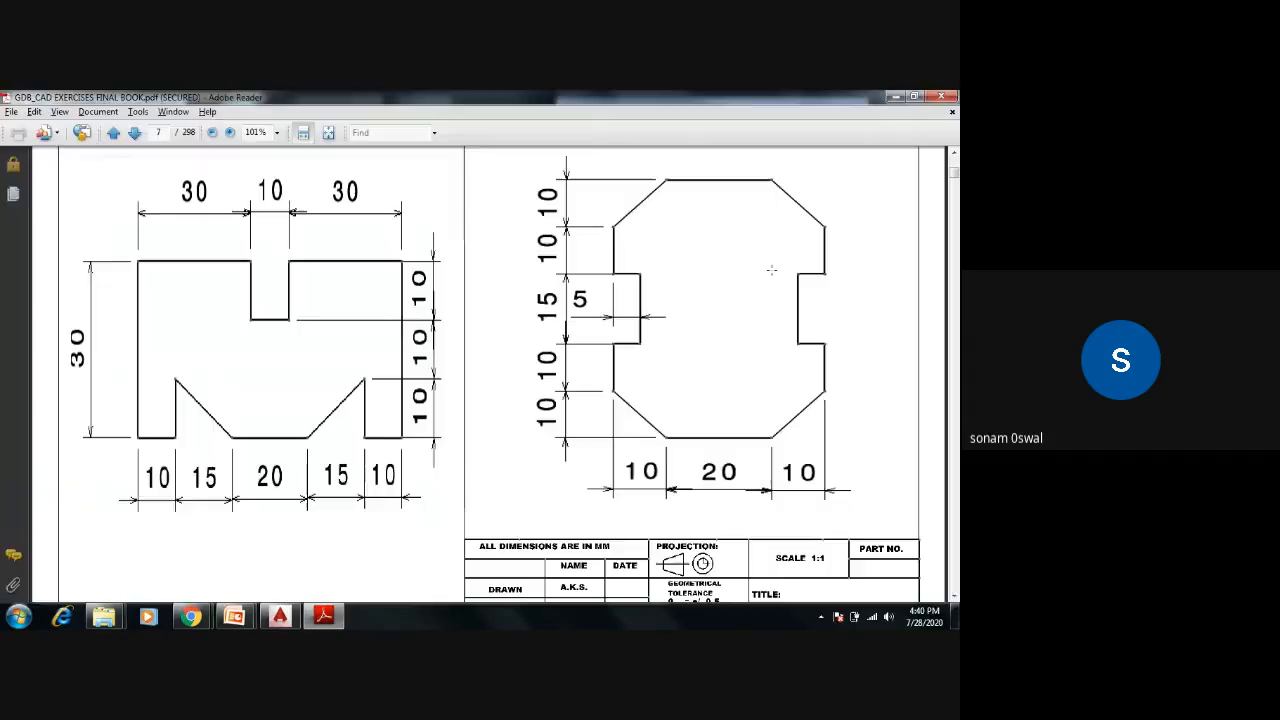
key("alt+Tab")
type("3")
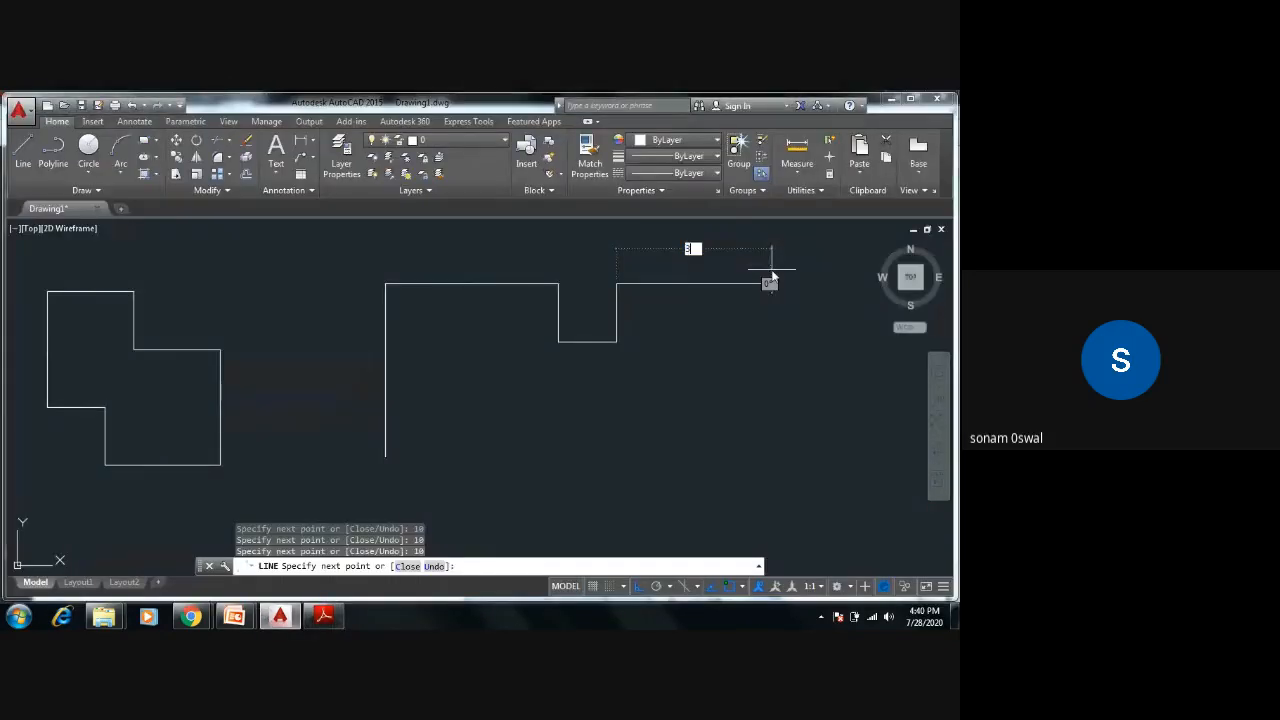
type("0")
key("Return")
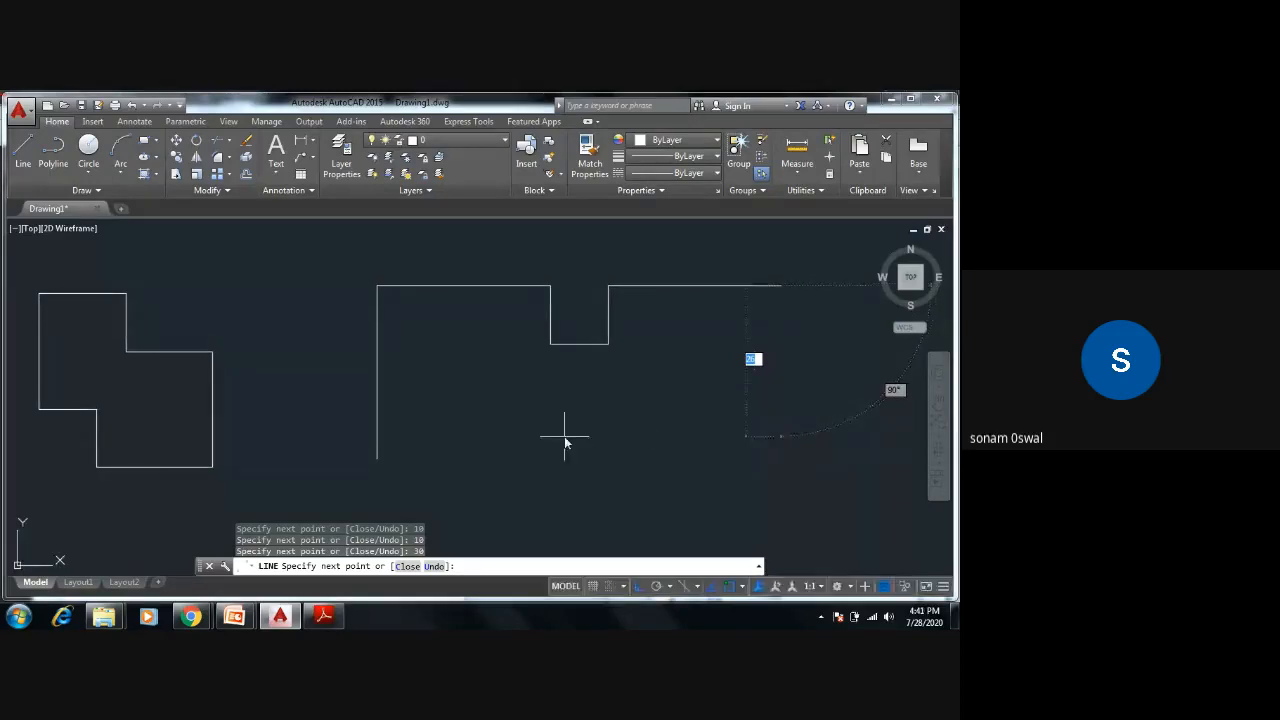
key("alt+Tab")
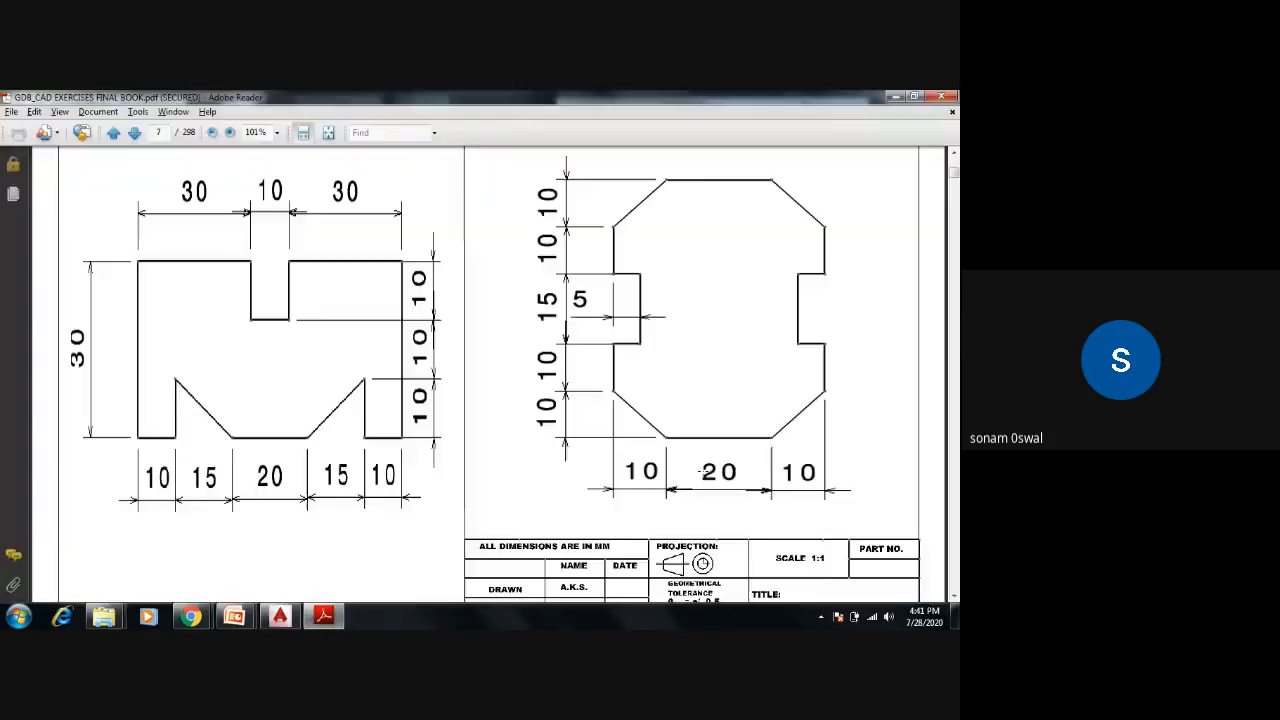
key("alt+Tab")
type("30")
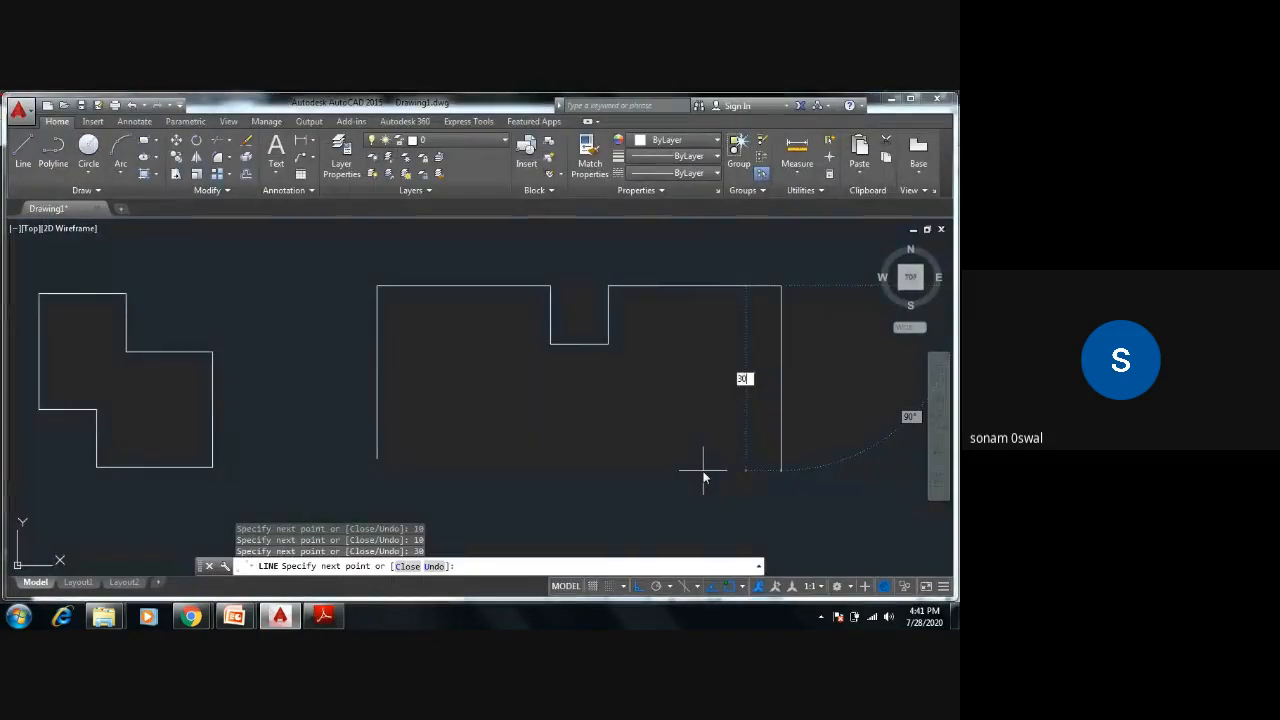
key("Return")
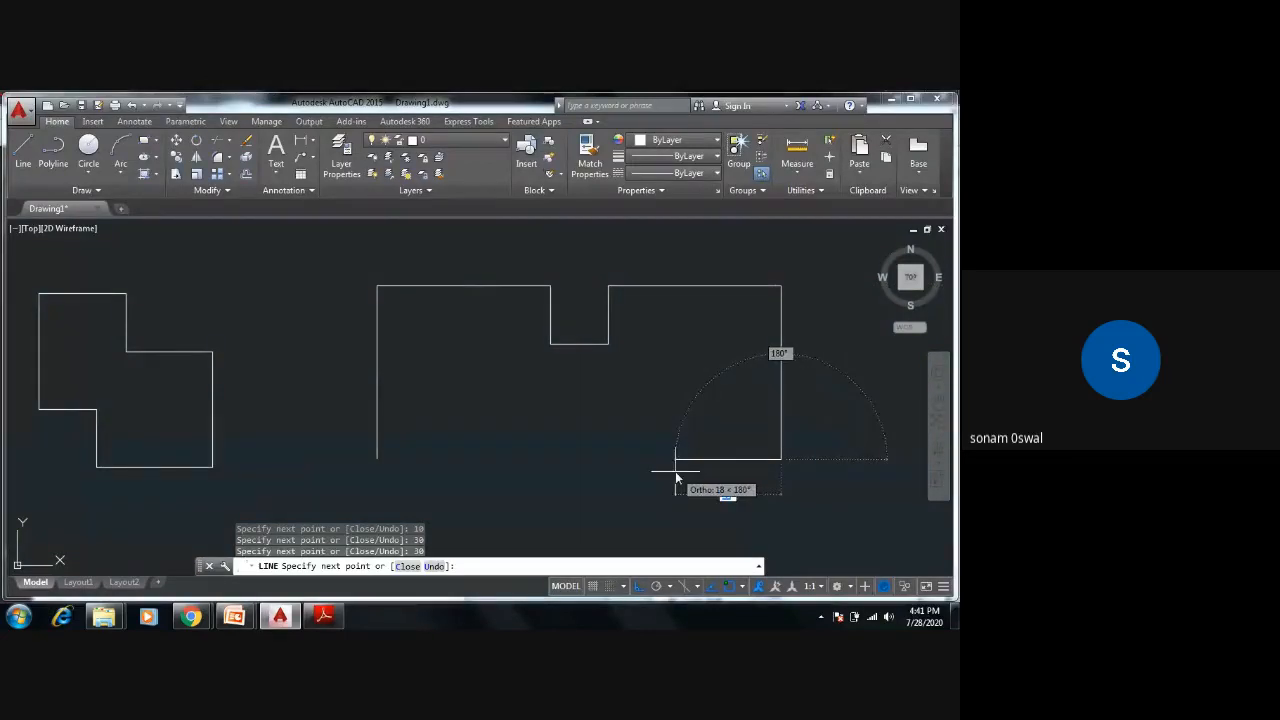
Step: From the lower right corner, draw a 10-unit horizontal line to the left and a 10-unit vertical line upward
key("alt+Tab")
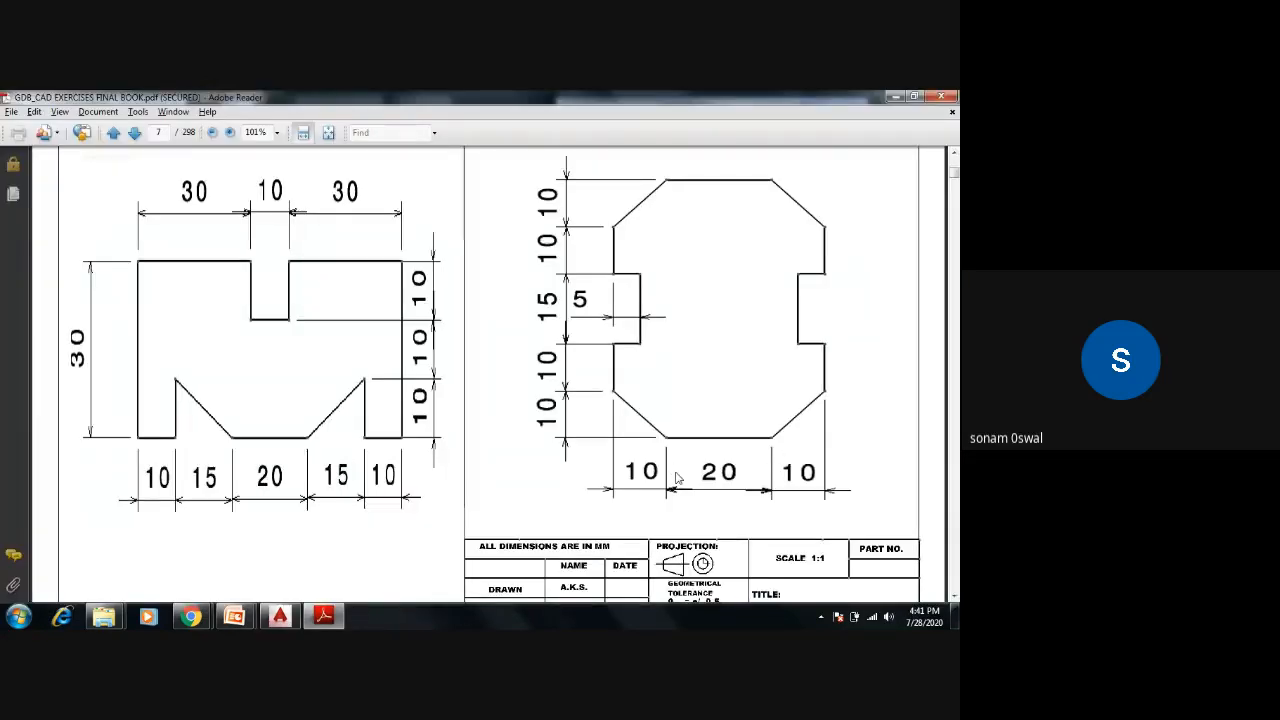
key("alt+Tab")
type("10")
key("Return")
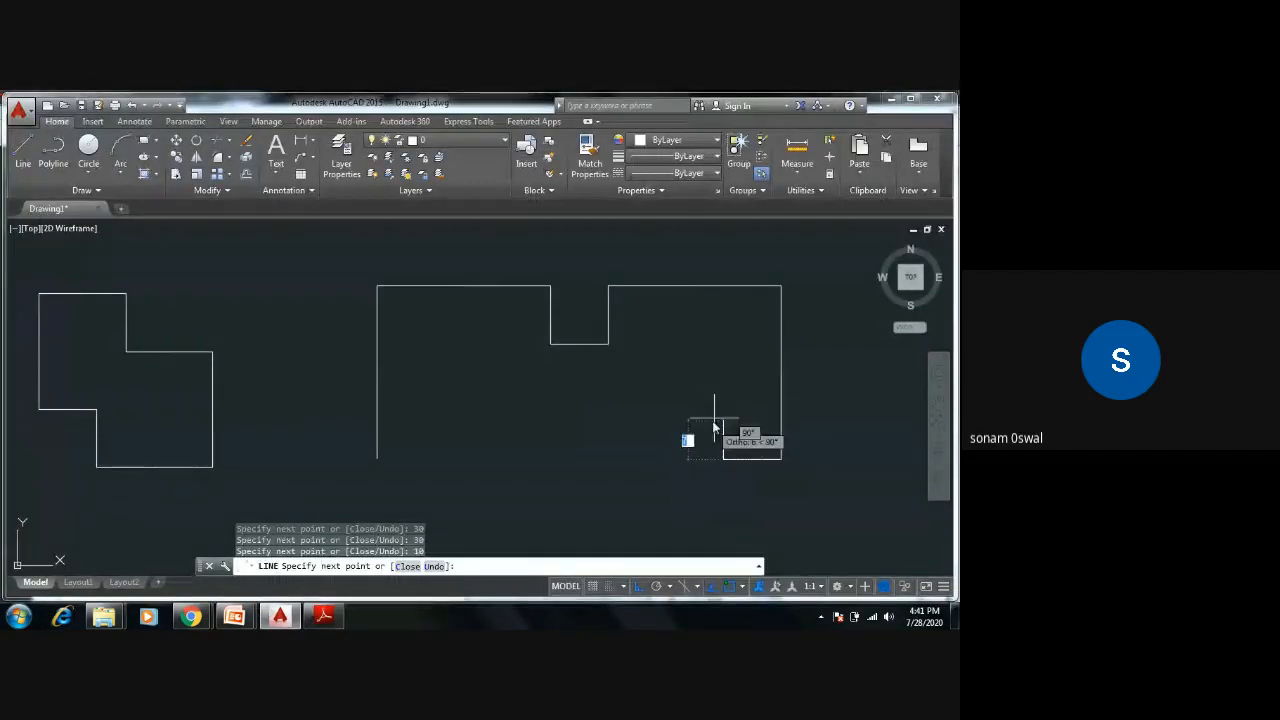
type("10")
key("Return")
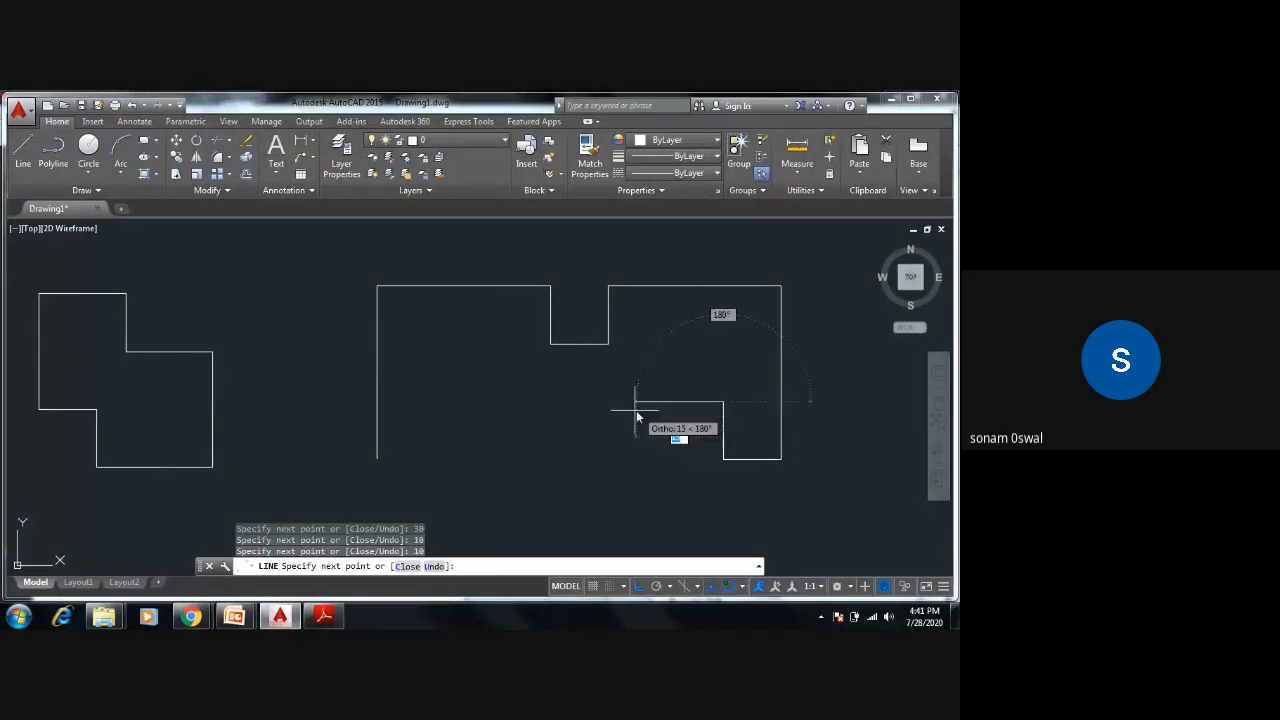
Step: Continue the lower contour with a 15-unit horizontal line to the left and a 10-unit vertical line downward
key("alt+Tab")
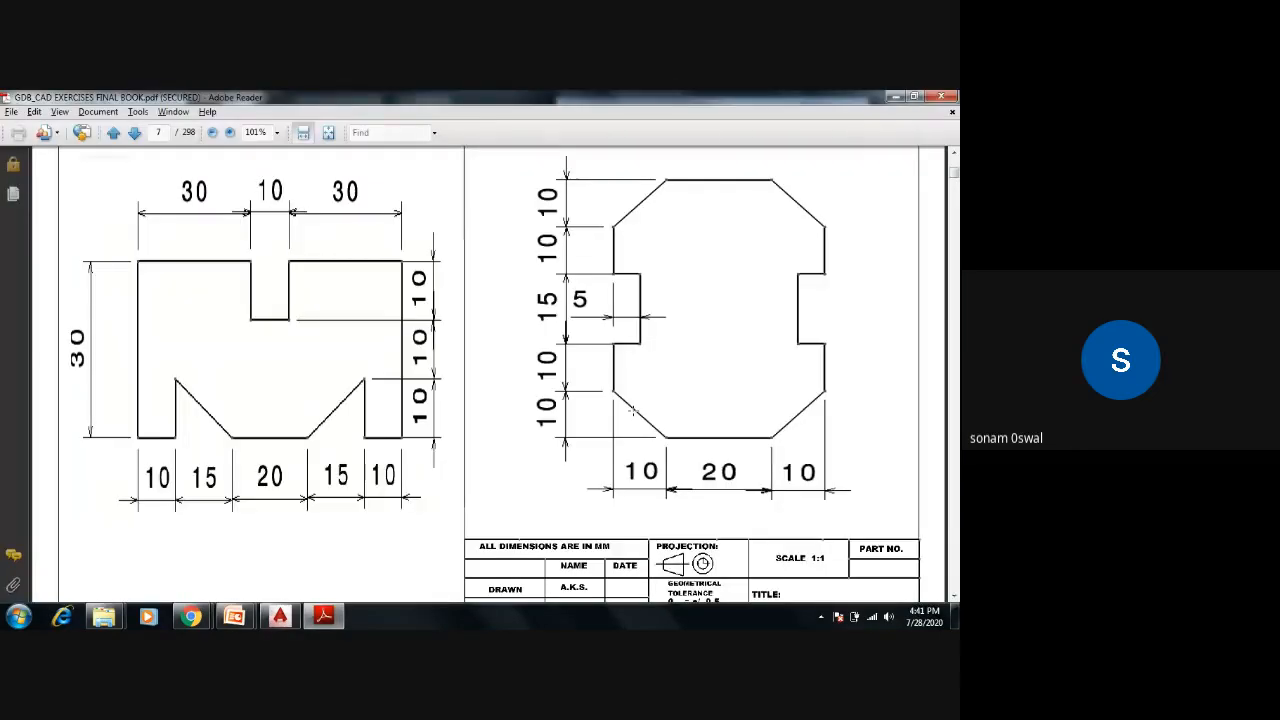
key("alt+Tab")
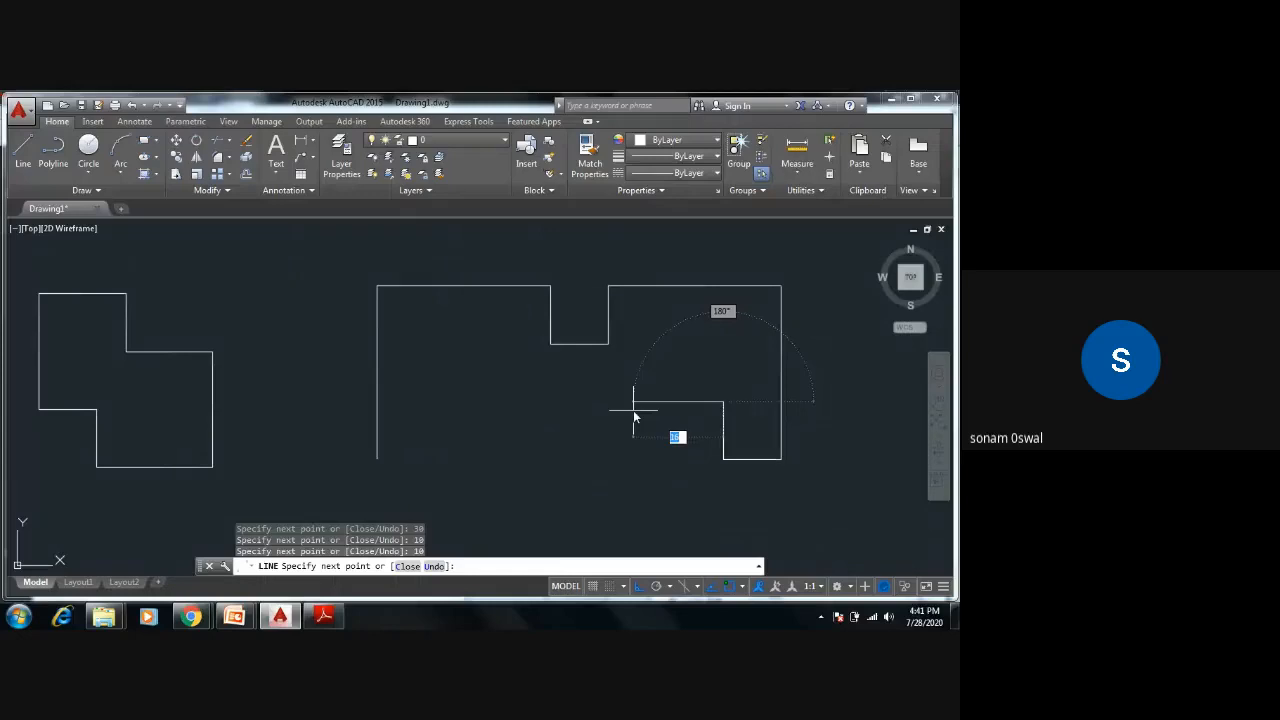
type("15")
key("Return")
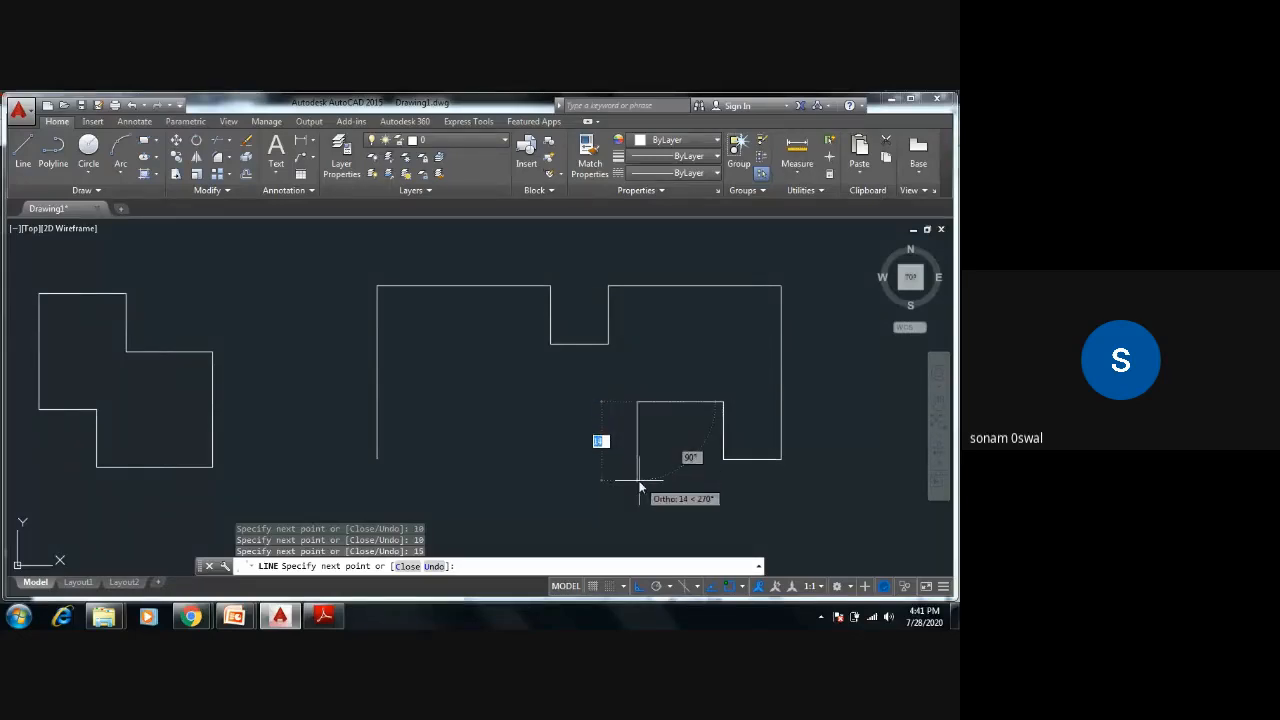
key("alt+Tab")
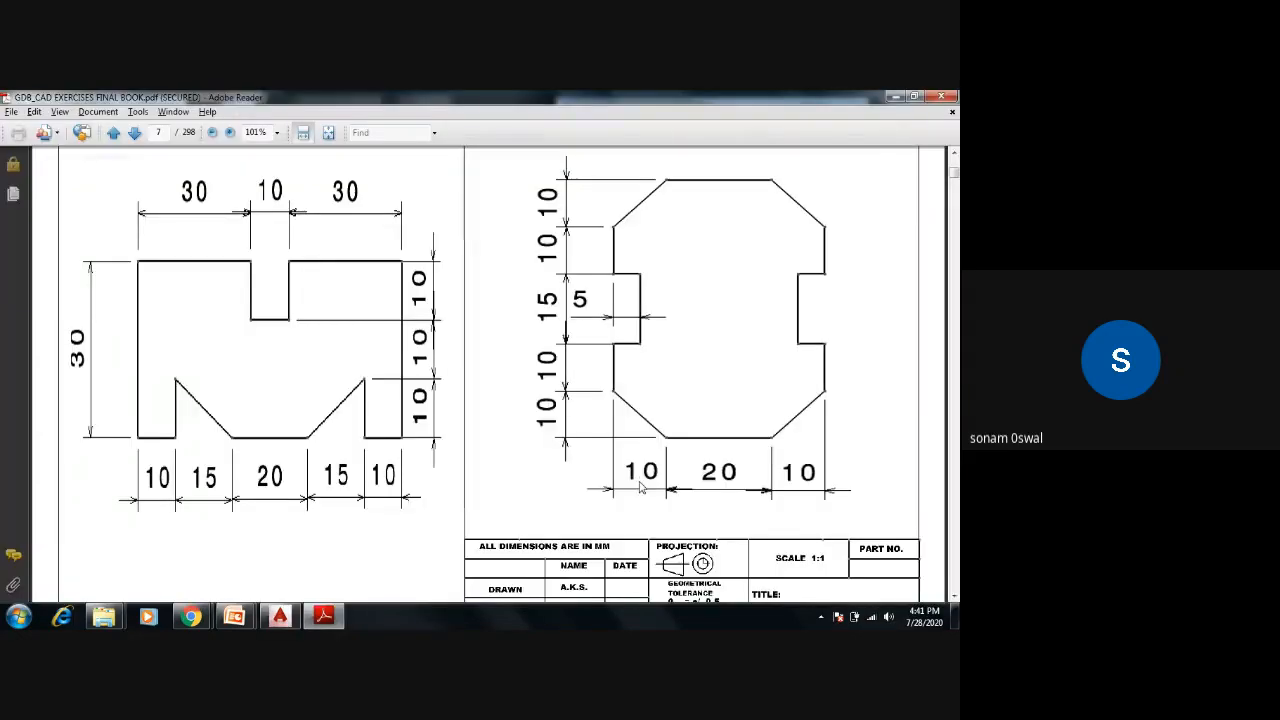
key("alt+Tab")
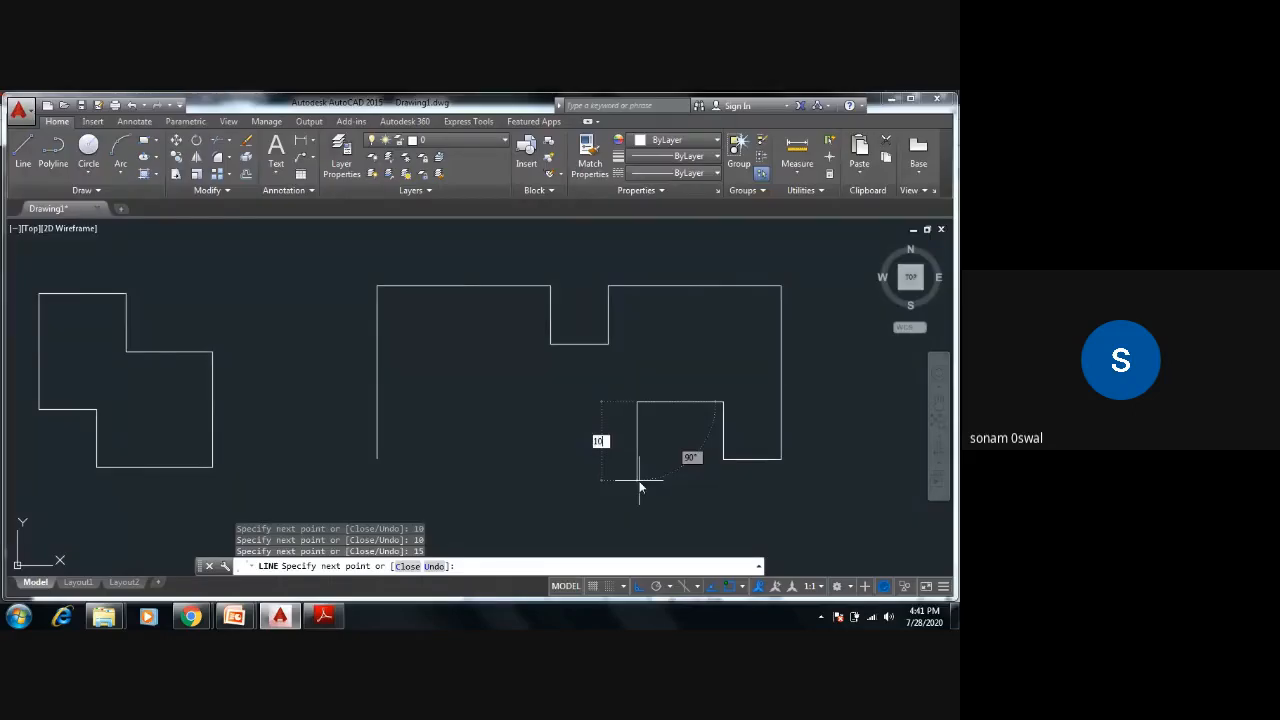
key("Return")
Step: Add the 20-unit middle lower edge to the left and a 10-unit vertical line upward, checking the exercise sheet
type("20")
key("Return")
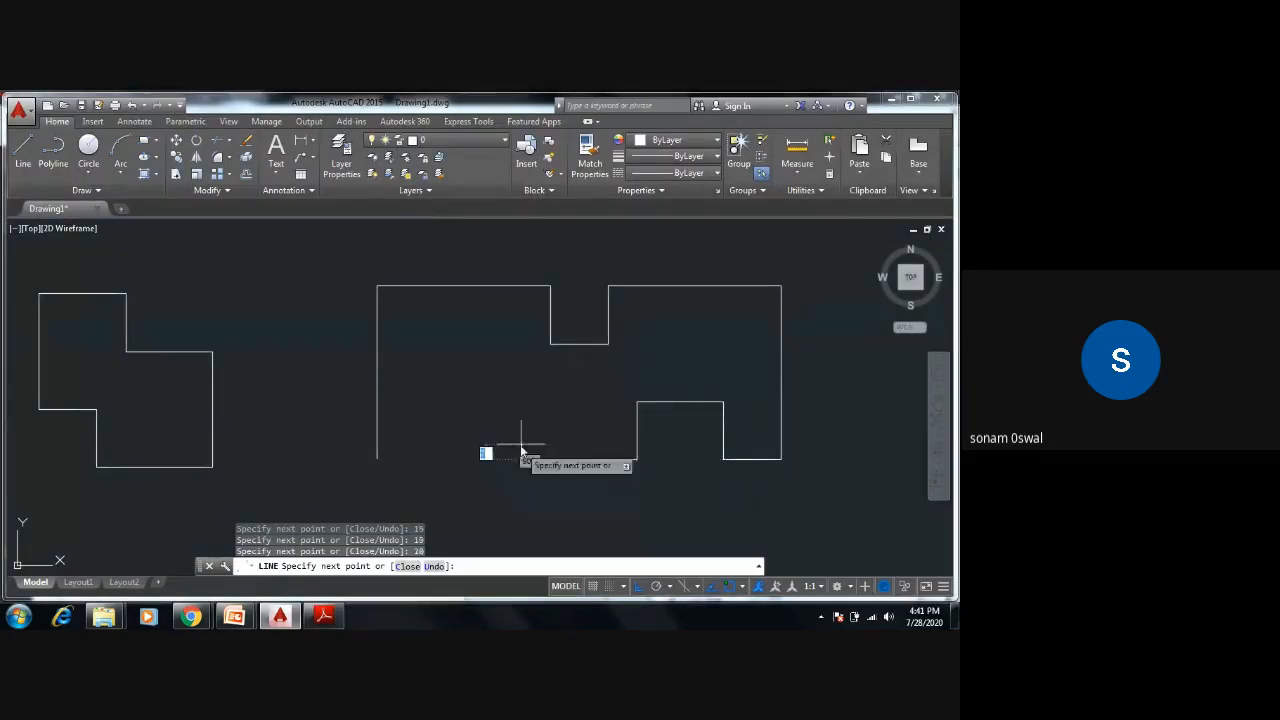
type("10")
key("Return")
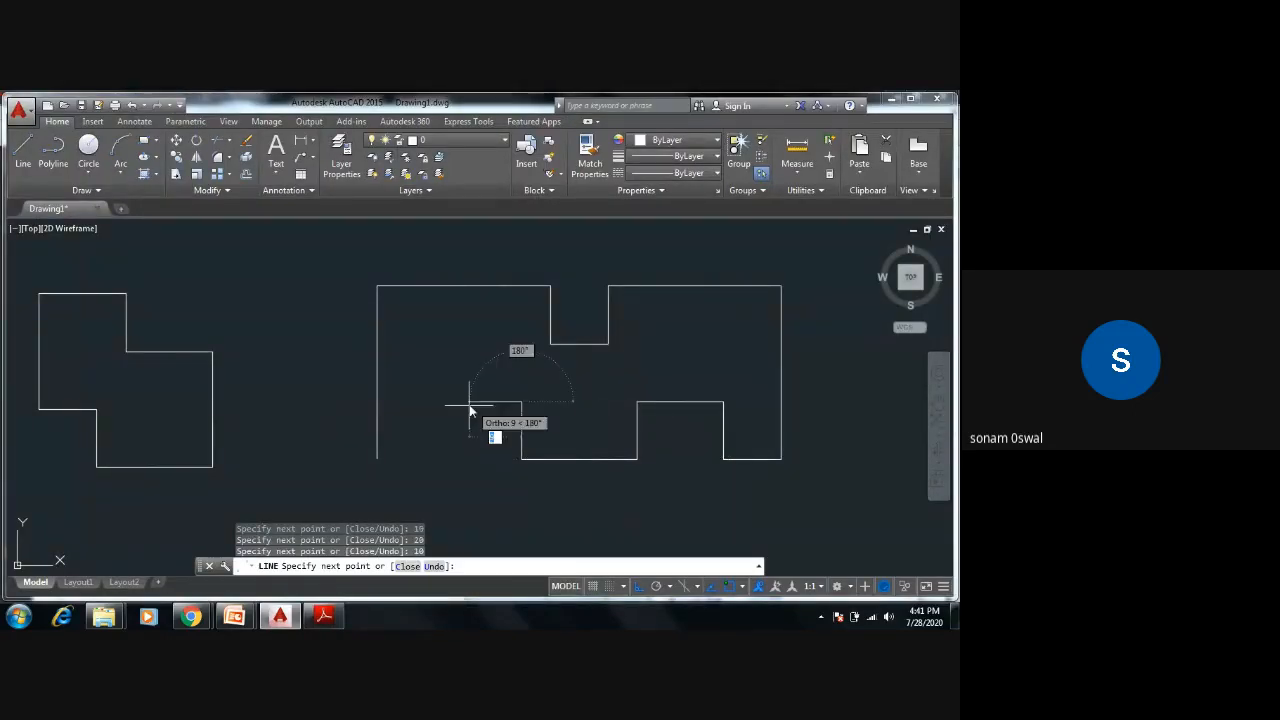
key("alt+Tab")
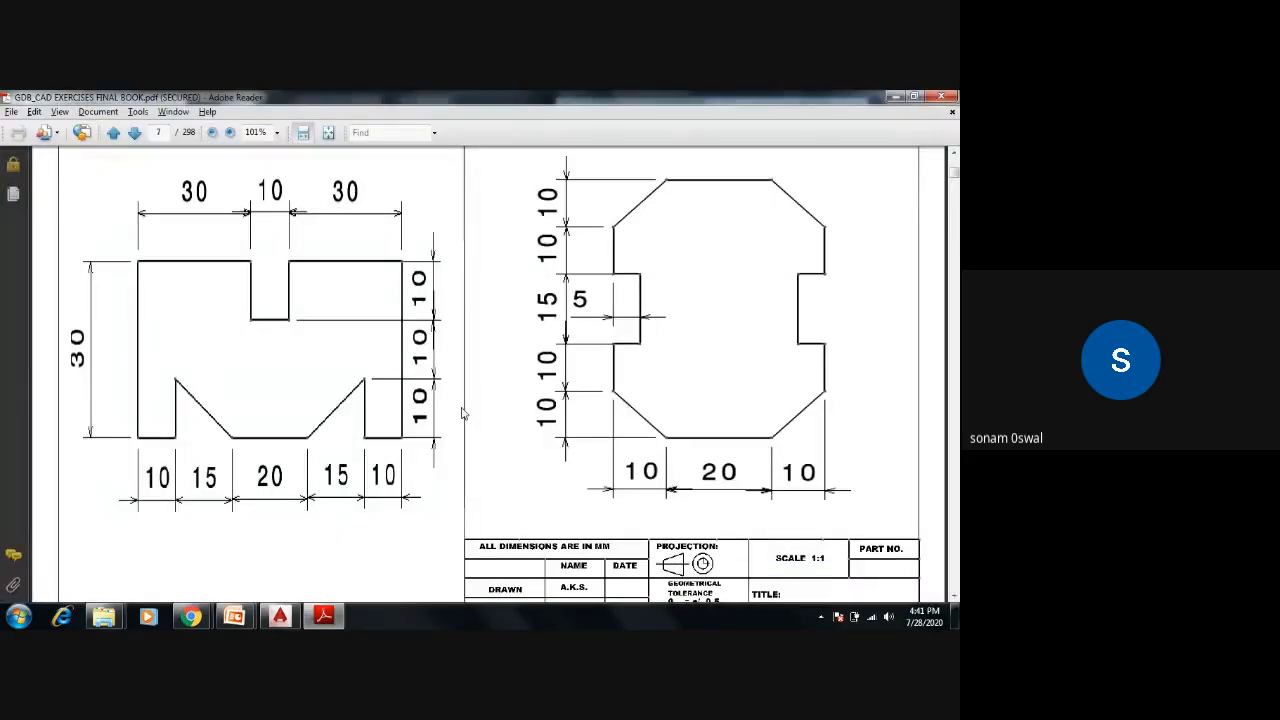
Step: Finish the outline with a 15-unit line to the left, a 10-unit line downward and a closing line to the lower left corner
key("alt+Tab")
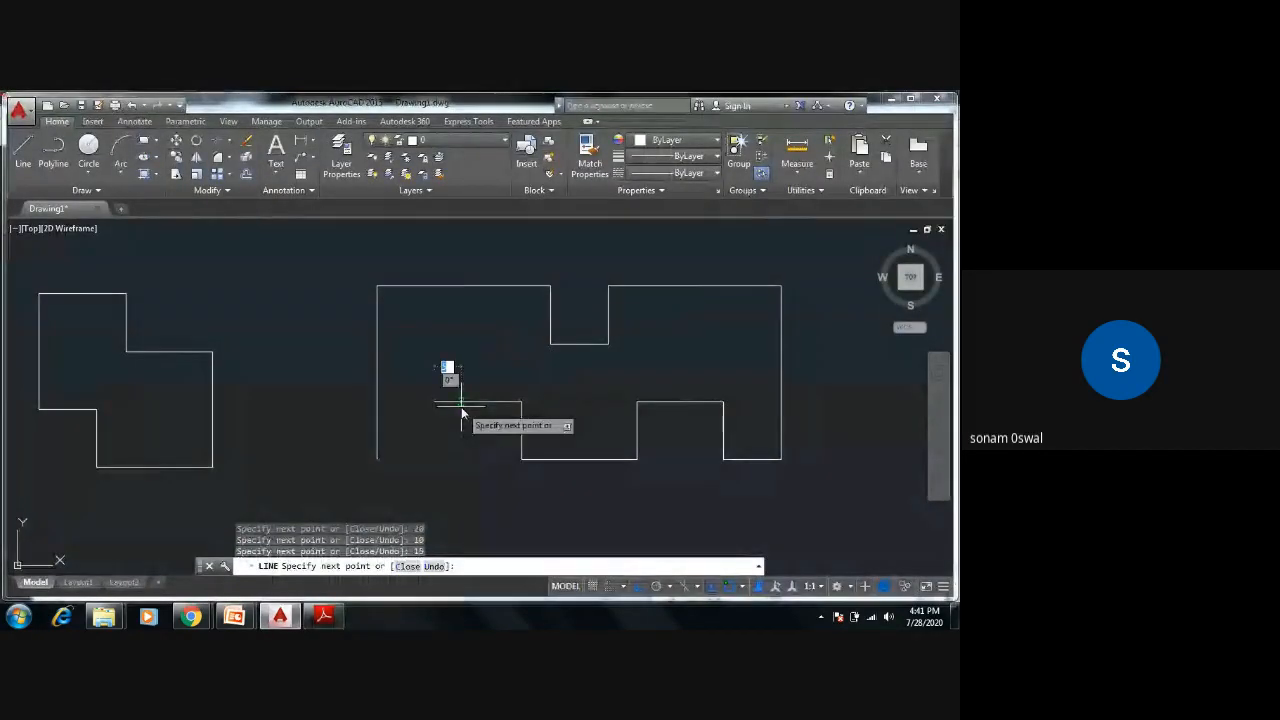
key("Return")
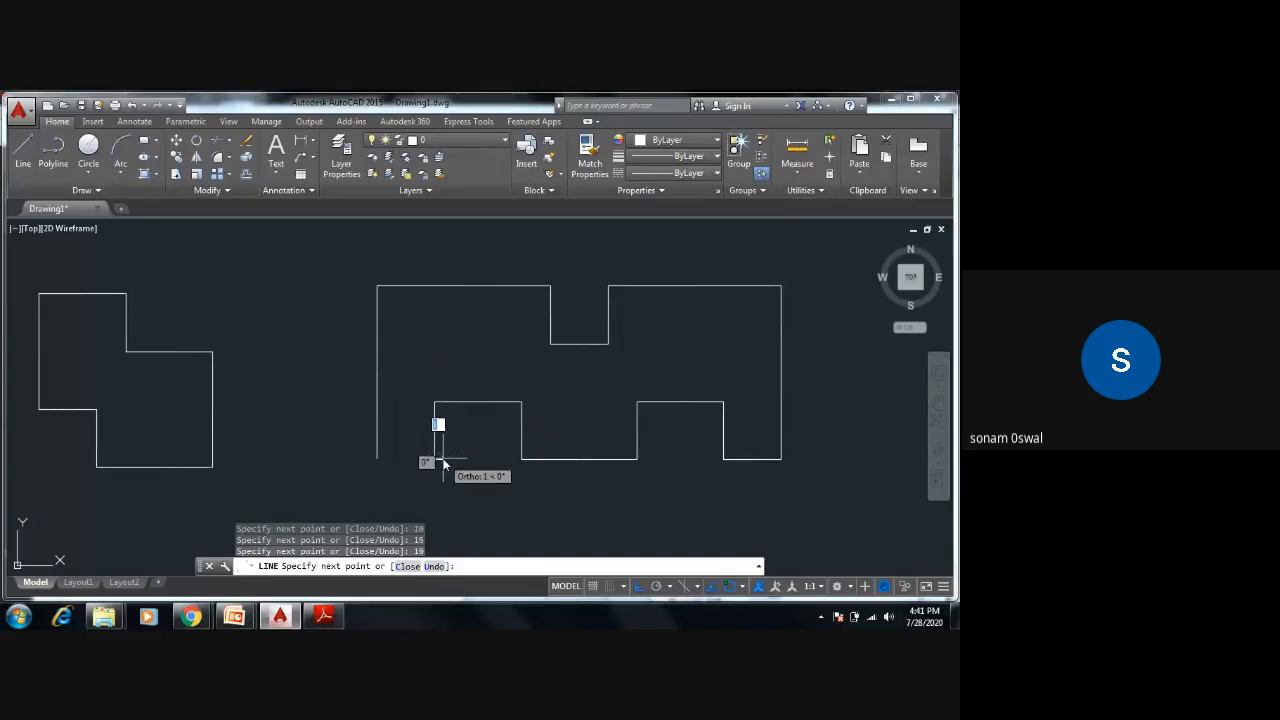
left_click(378, 460)
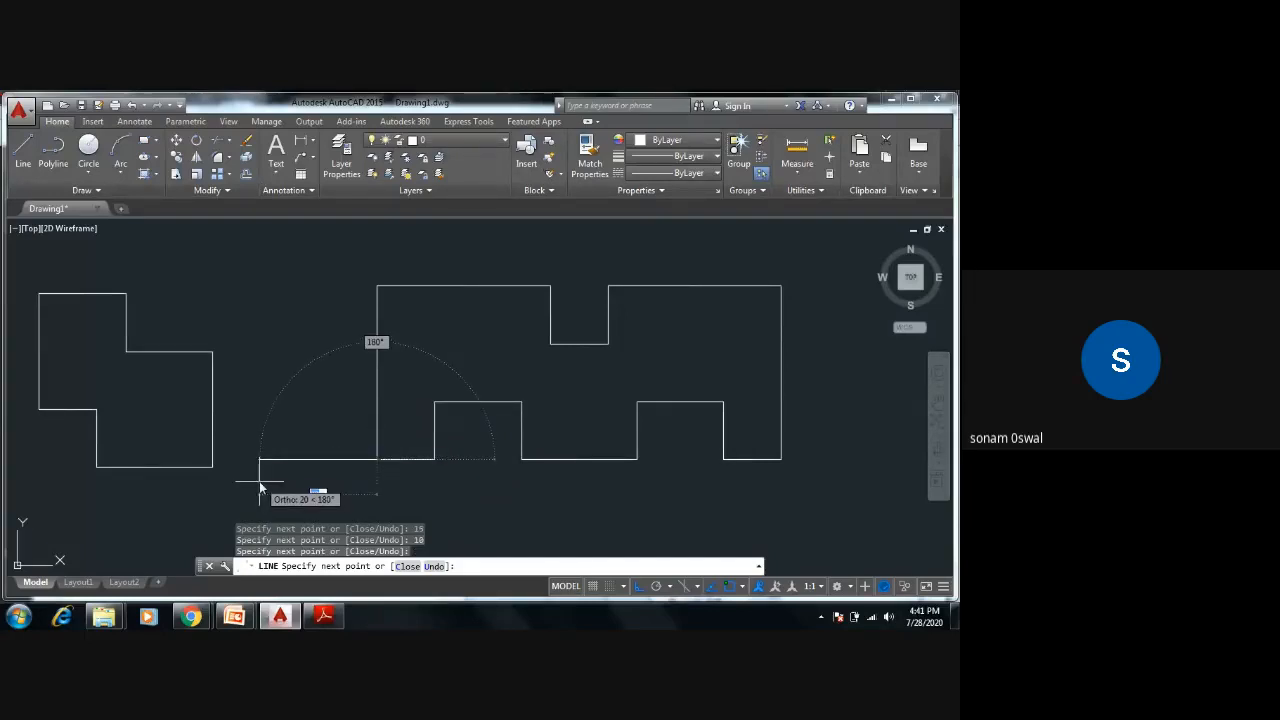
key("Escape")
key("Escape")
key("Escape")
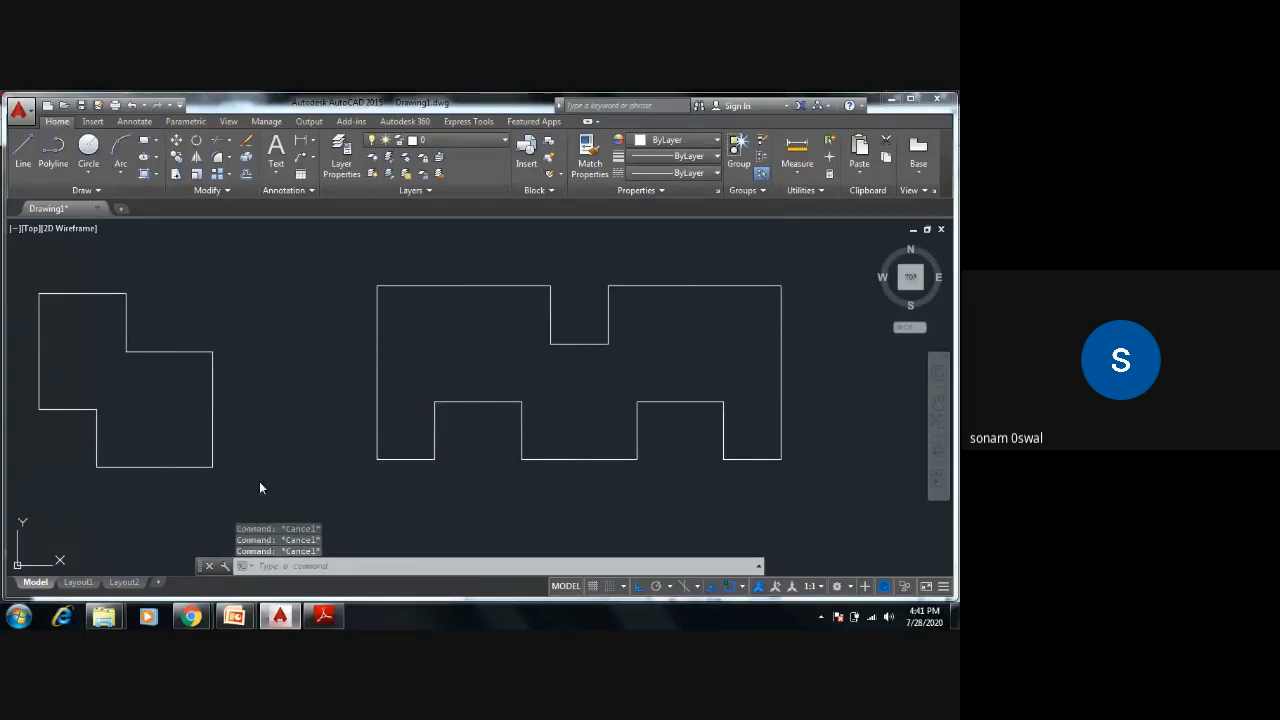
Step: Following the exercise sheet, draw a diagonal line across the right lower notch from its upper right corner to its lower left corner
key("alt+Tab")
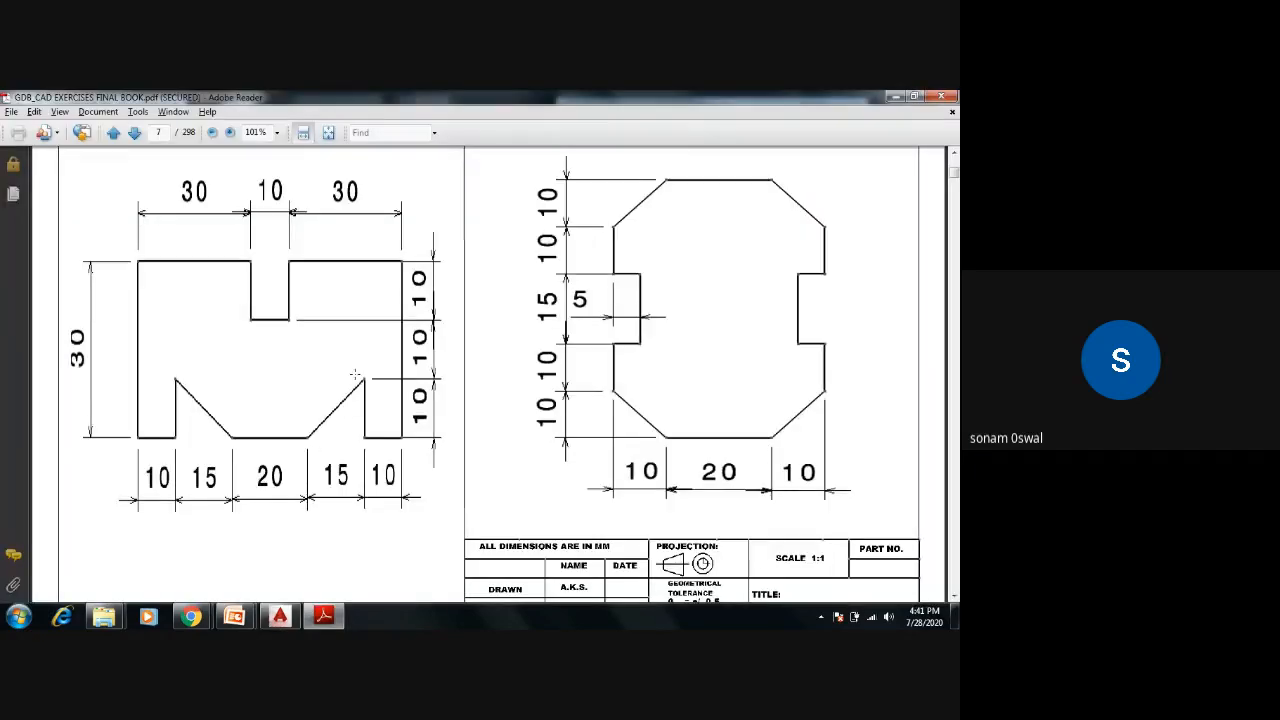
key("alt+Tab")
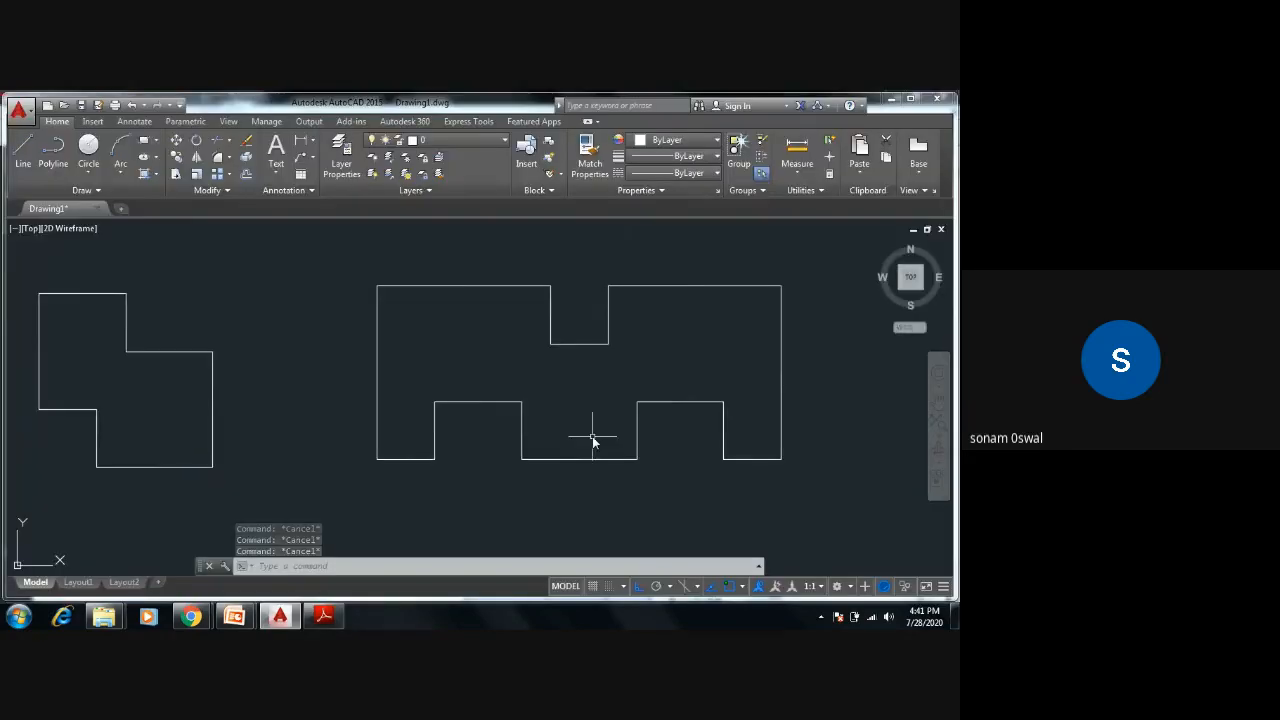
key("Return")
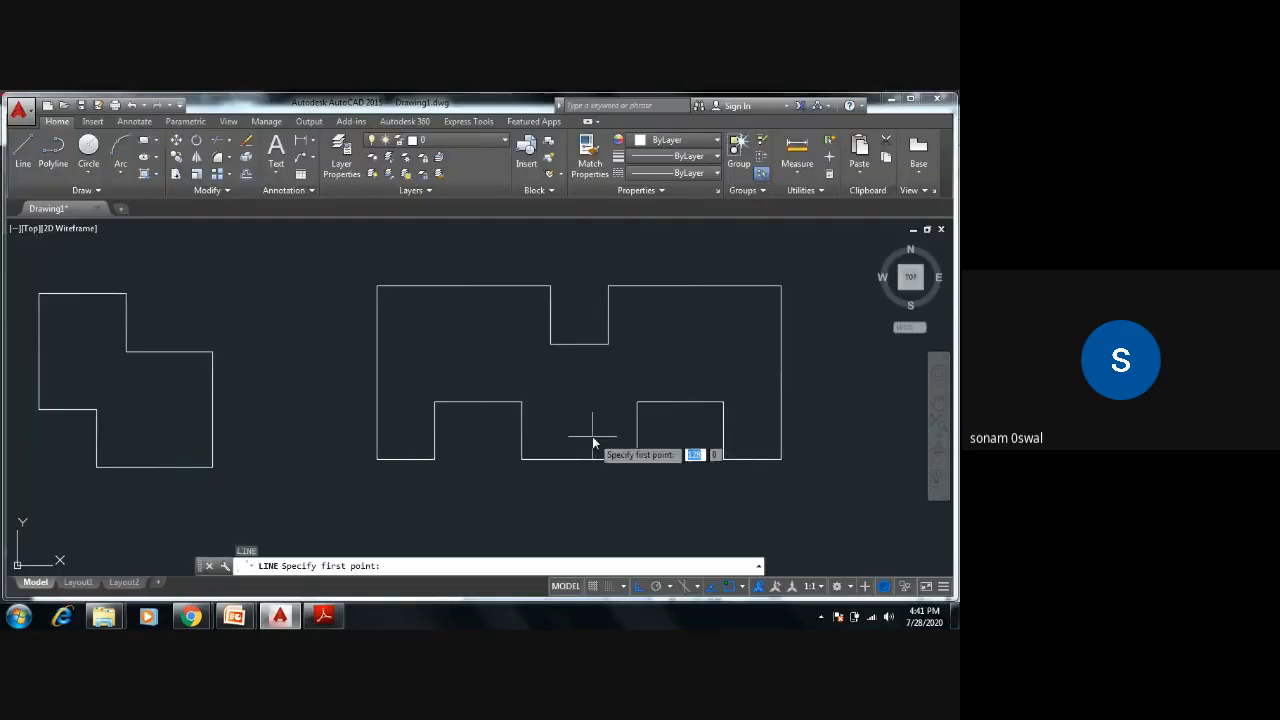
left_click(723, 402)
left_click(637, 459)
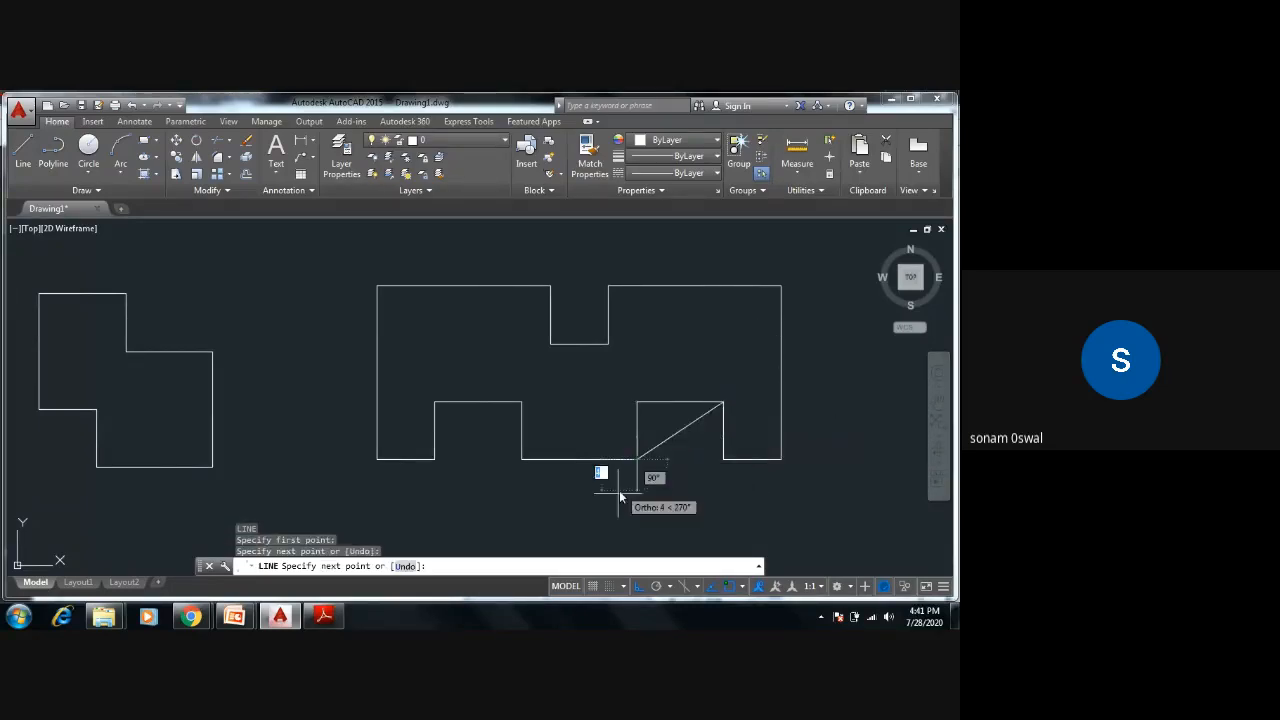
key("Escape")
key("Escape")
key("Escape")
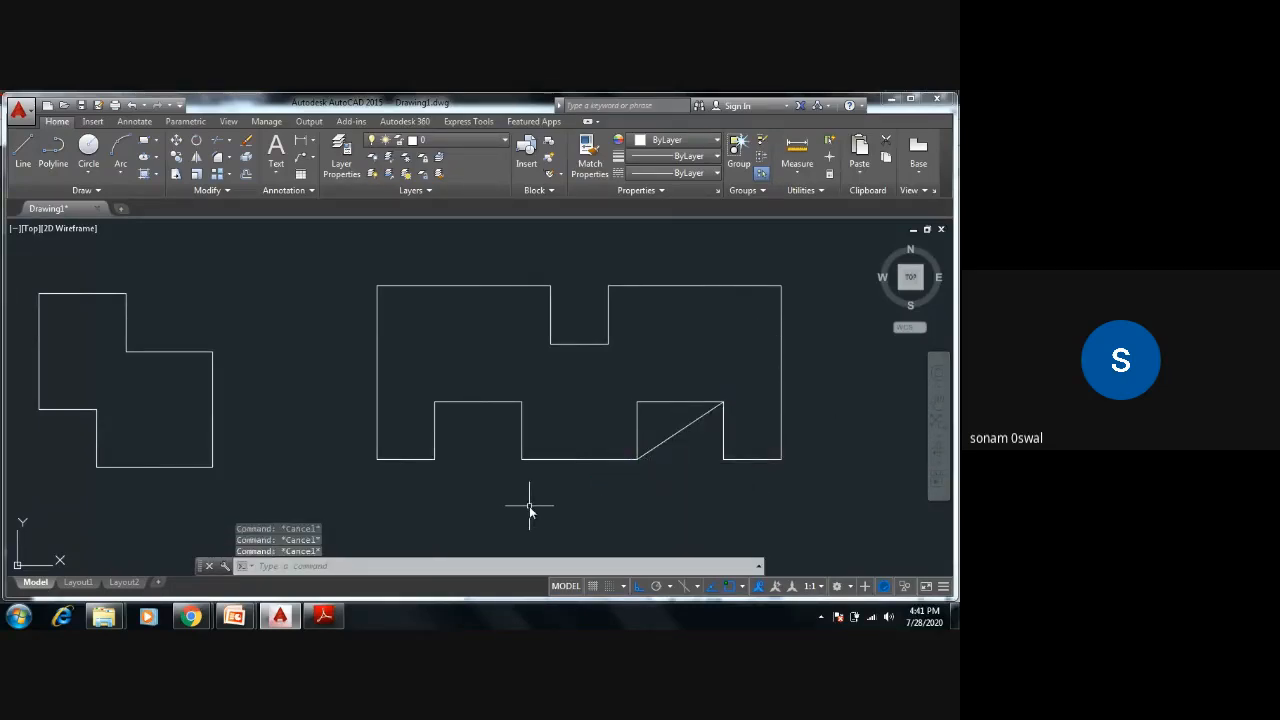
Step: Draw the mirrored diagonal across the left lower notch from its lower right corner to its upper left corner
key("Return")
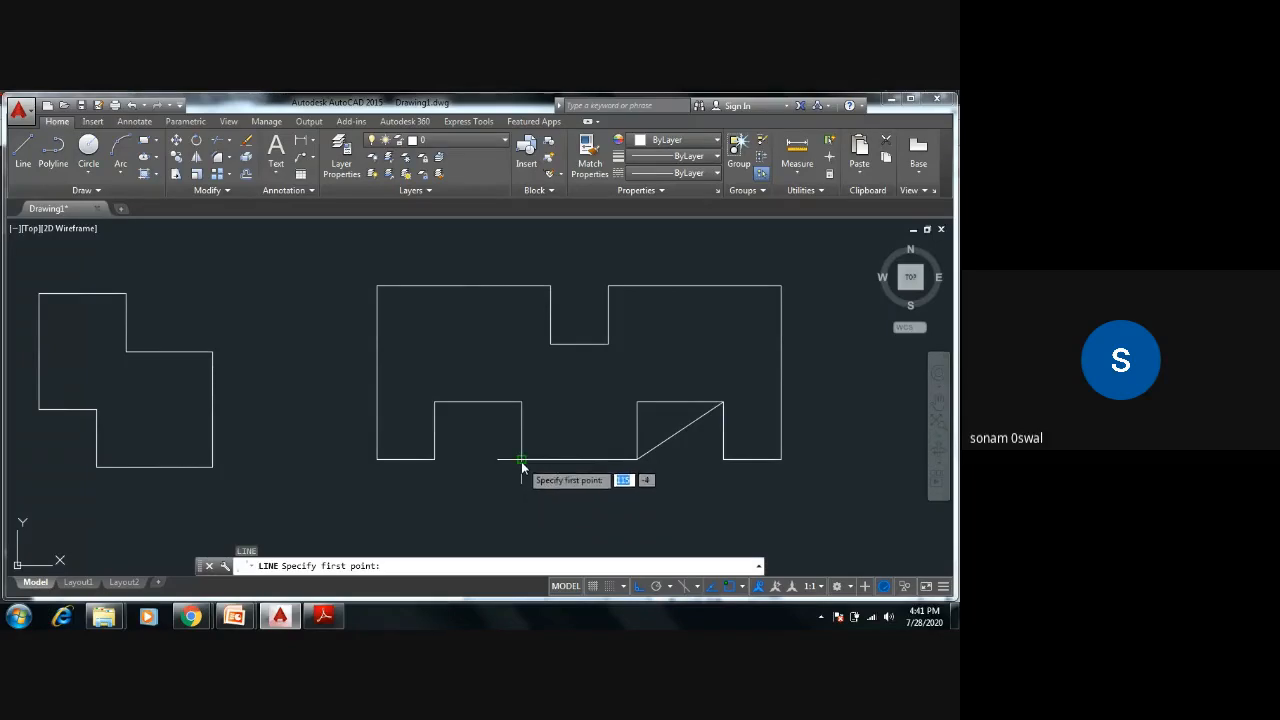
left_click(521, 459)
left_click(434, 402)
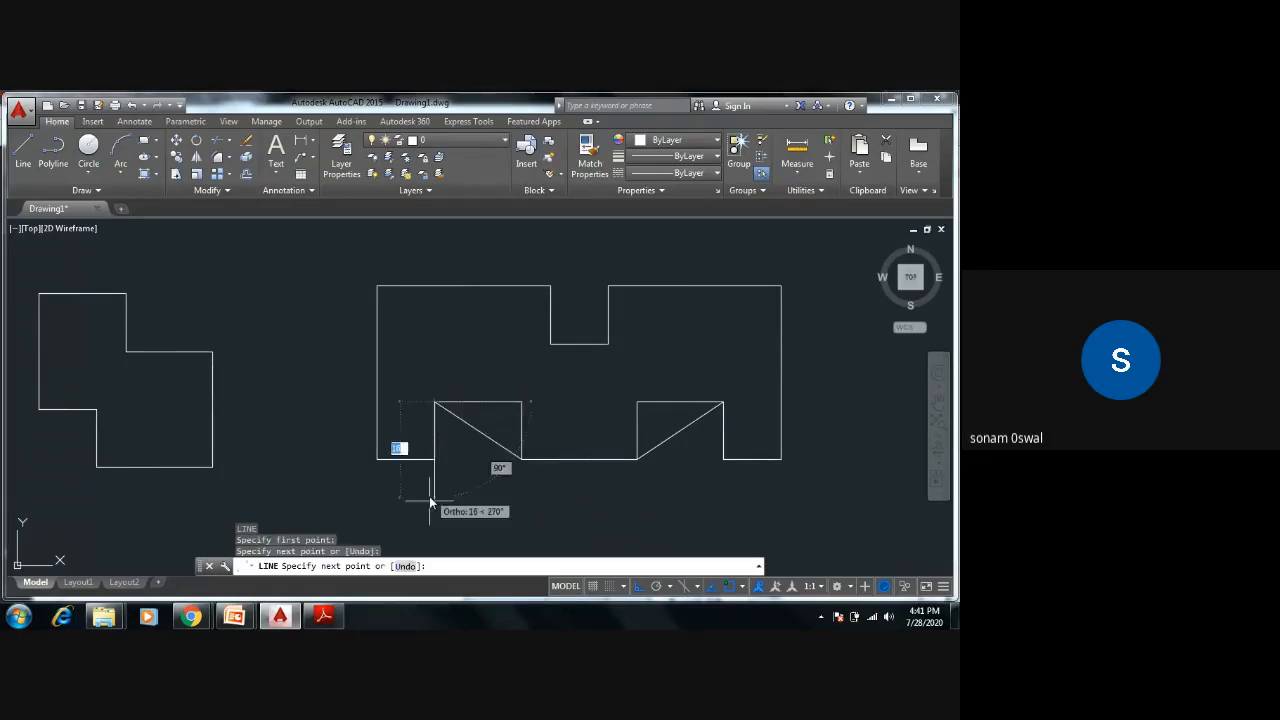
key("Escape")
key("Escape")
key("Escape")
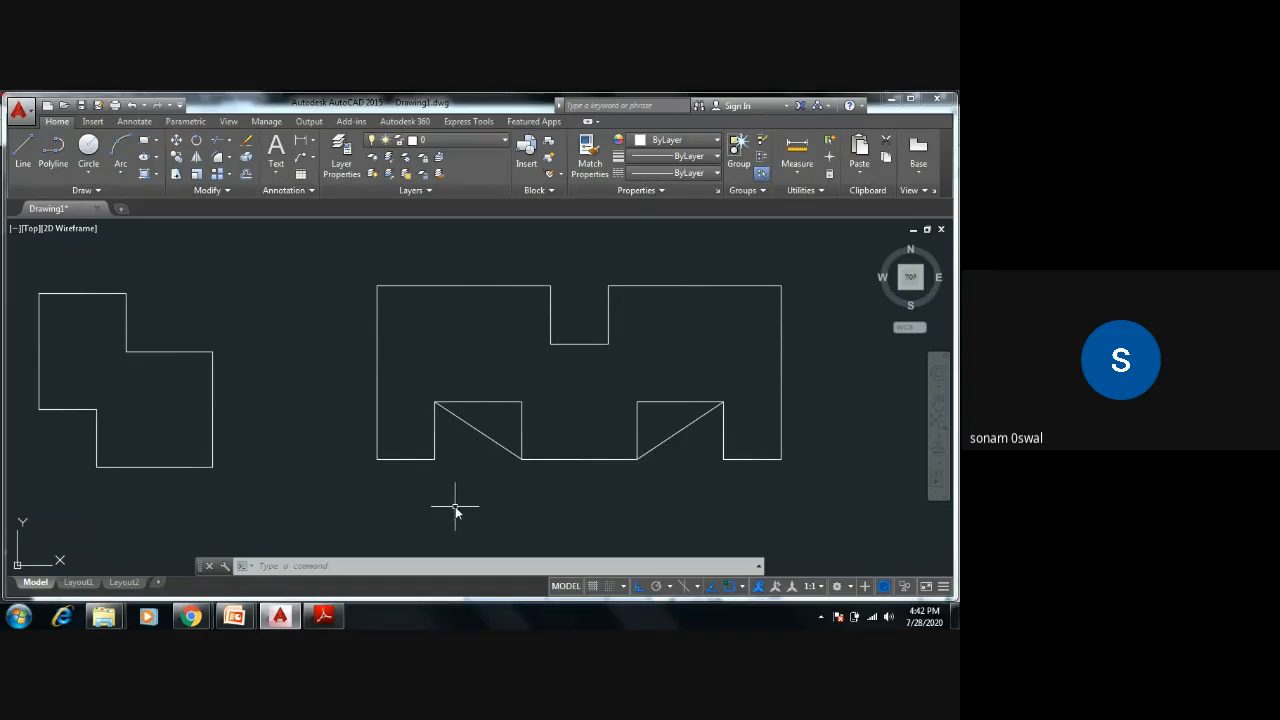
Step: Delete the superfluous horizontal top edges and inner vertical edges of both lower notches, keeping the diagonals
left_click(665, 402)
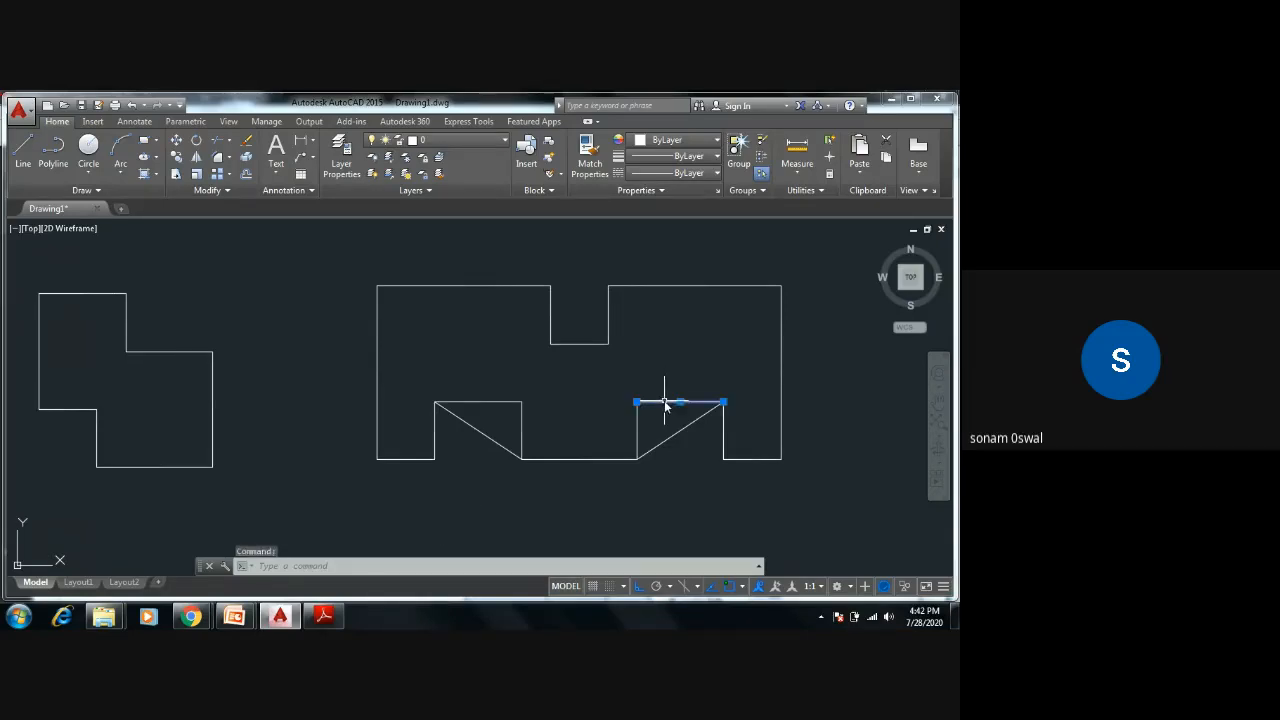
key("Delete")
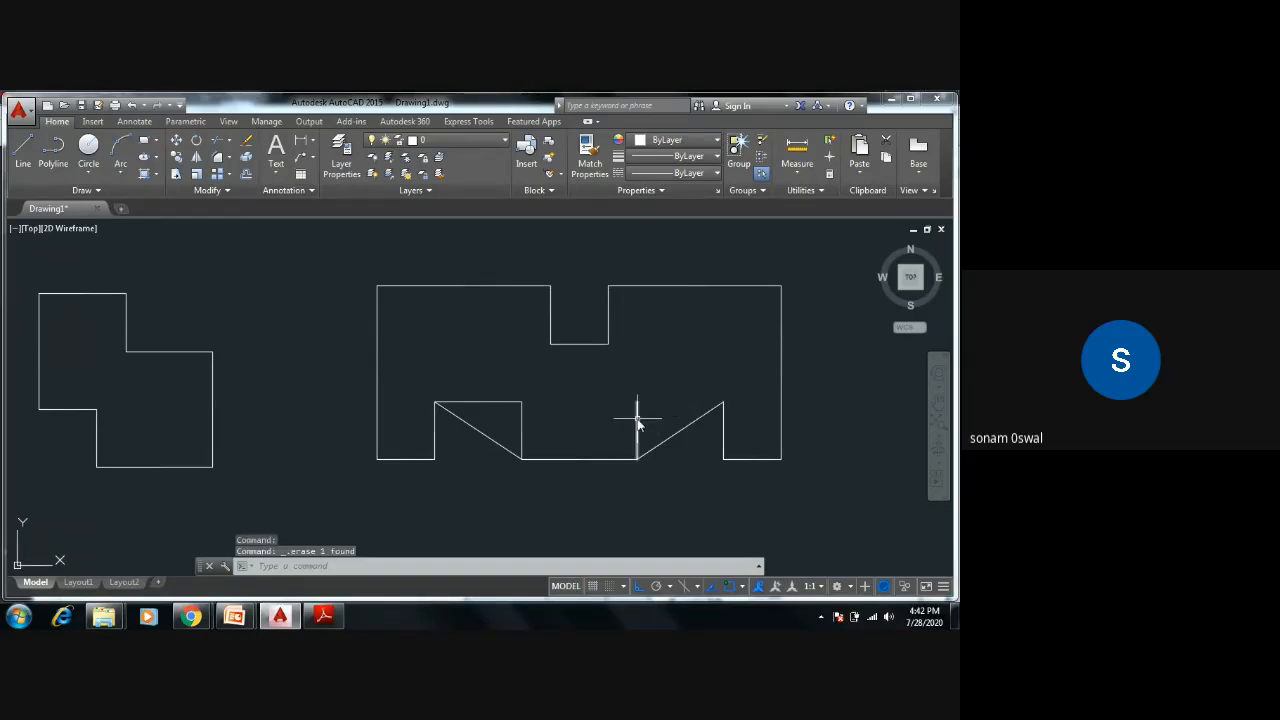
left_click(477, 402)
key("Delete")
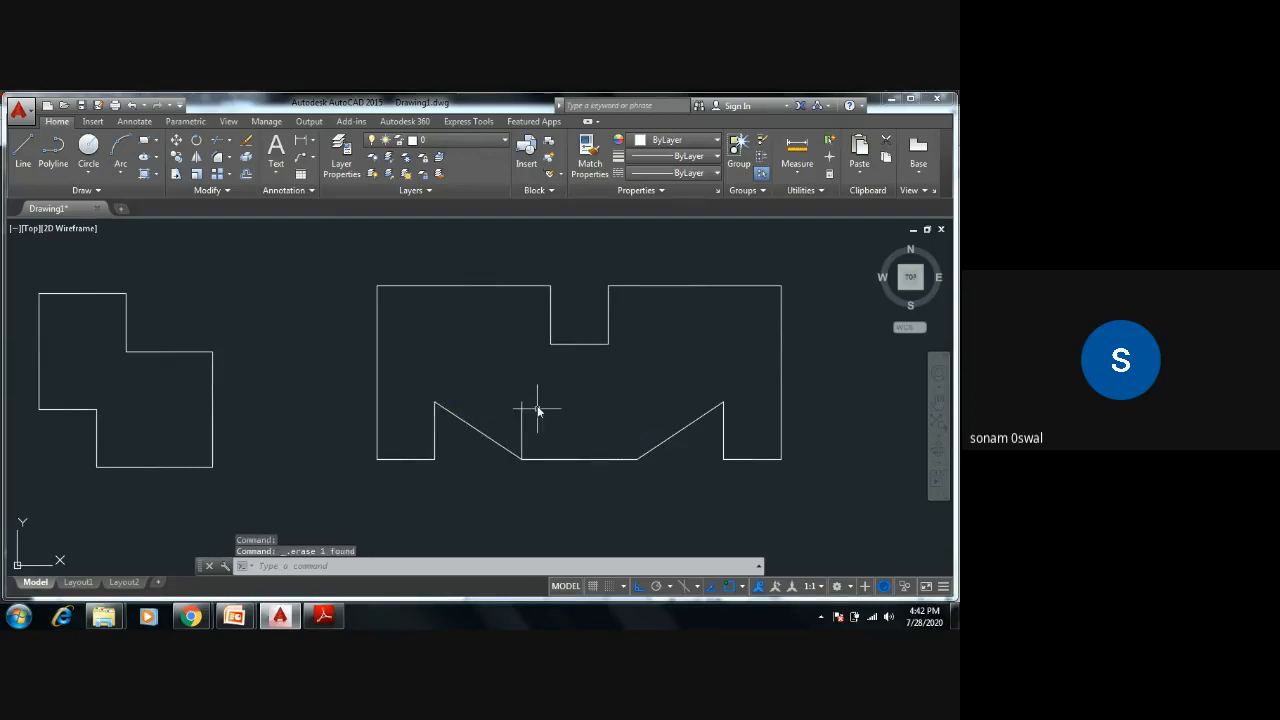
left_click(521, 420)
key("Delete")
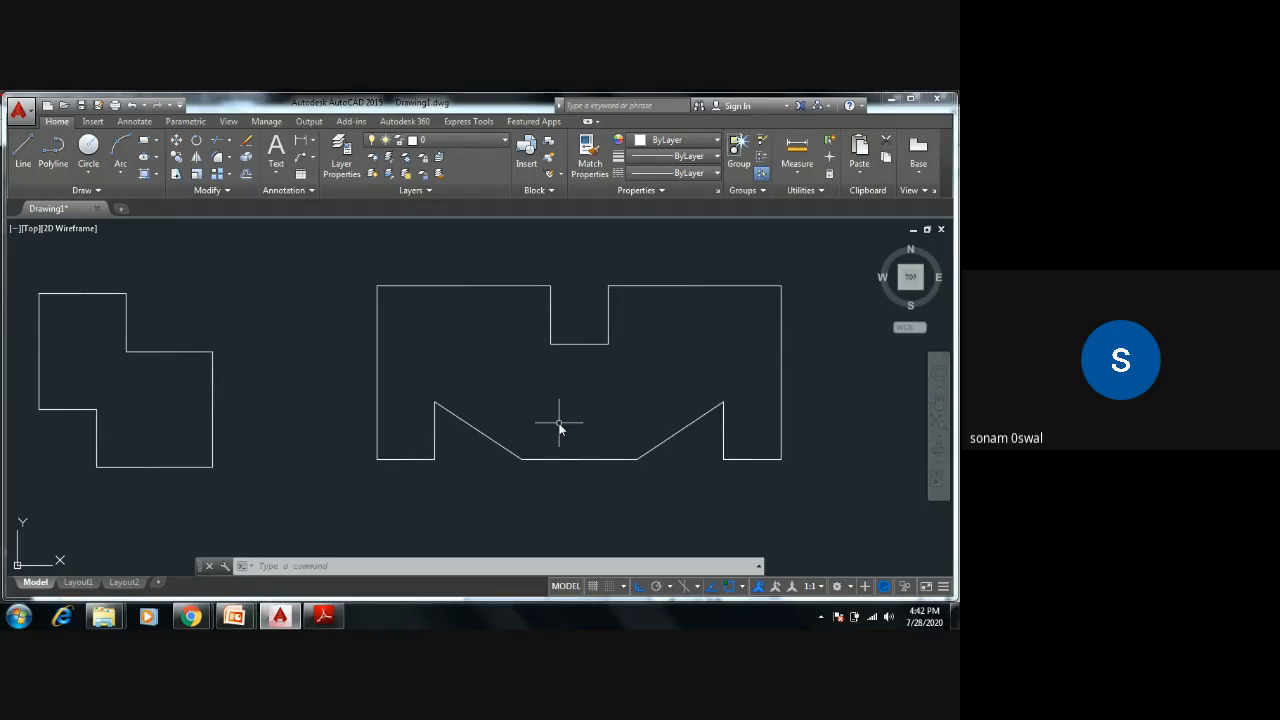
Step: Examine the completed notched outline and its sloped lower edges close up
scroll(555, 445, "up", 2)
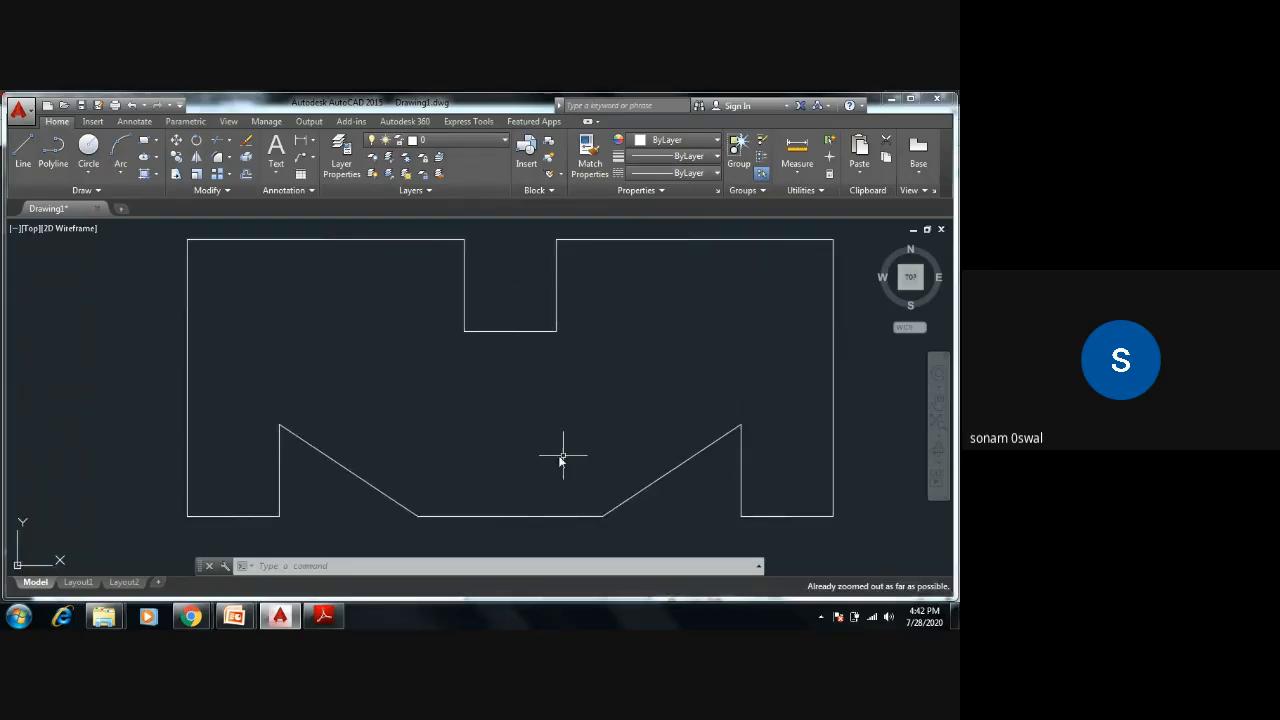
mouse_move(560, 451)
middle_mouse_down()
mouse_move(713, 397)
mouse_move(713, 436)
middle_mouse_up()
scroll(670, 450, "down", 1)
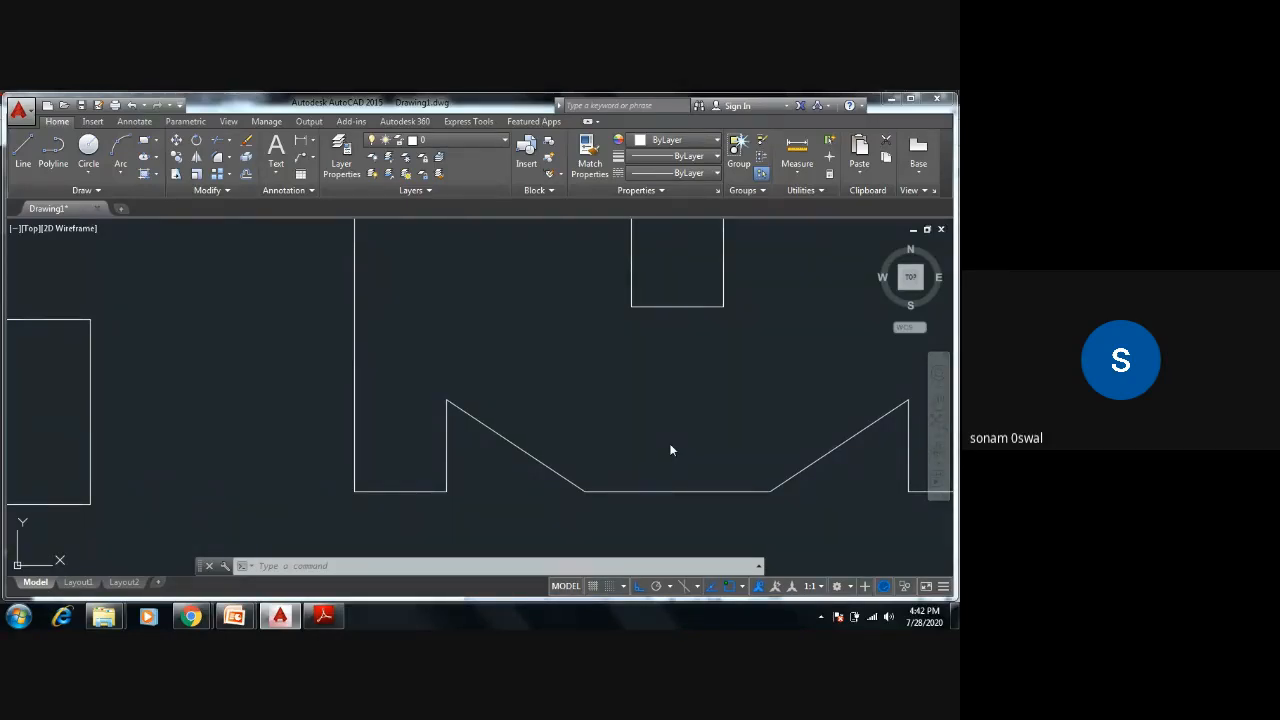
key("Escape")
key("Escape")
key("Escape")
scroll(665, 448, "down", 2)
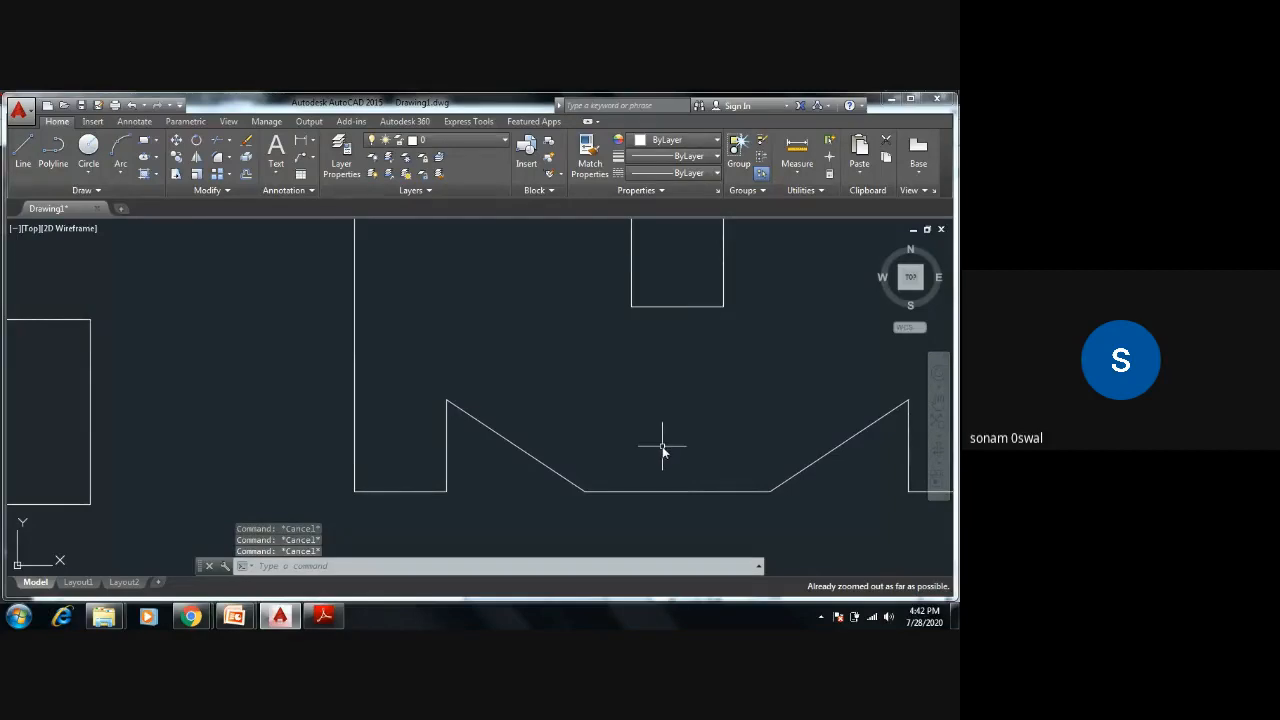
mouse_move(694, 437)
middle_mouse_down()
mouse_move(563, 434)
mouse_move(668, 408)
mouse_move(657, 449)
middle_mouse_up()
scroll(657, 457, "down", 2)
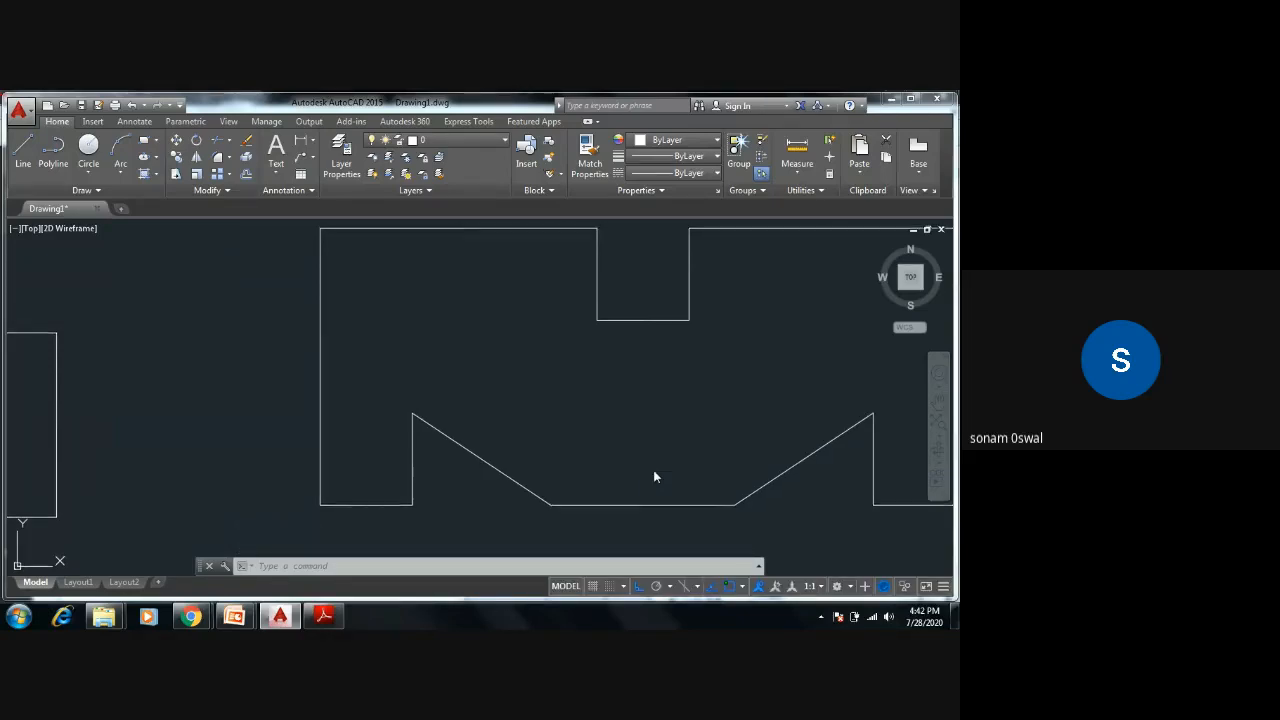
mouse_move(654, 472)
middle_mouse_down()
mouse_move(529, 494)
mouse_move(637, 469)
mouse_move(612, 485)
middle_mouse_up()
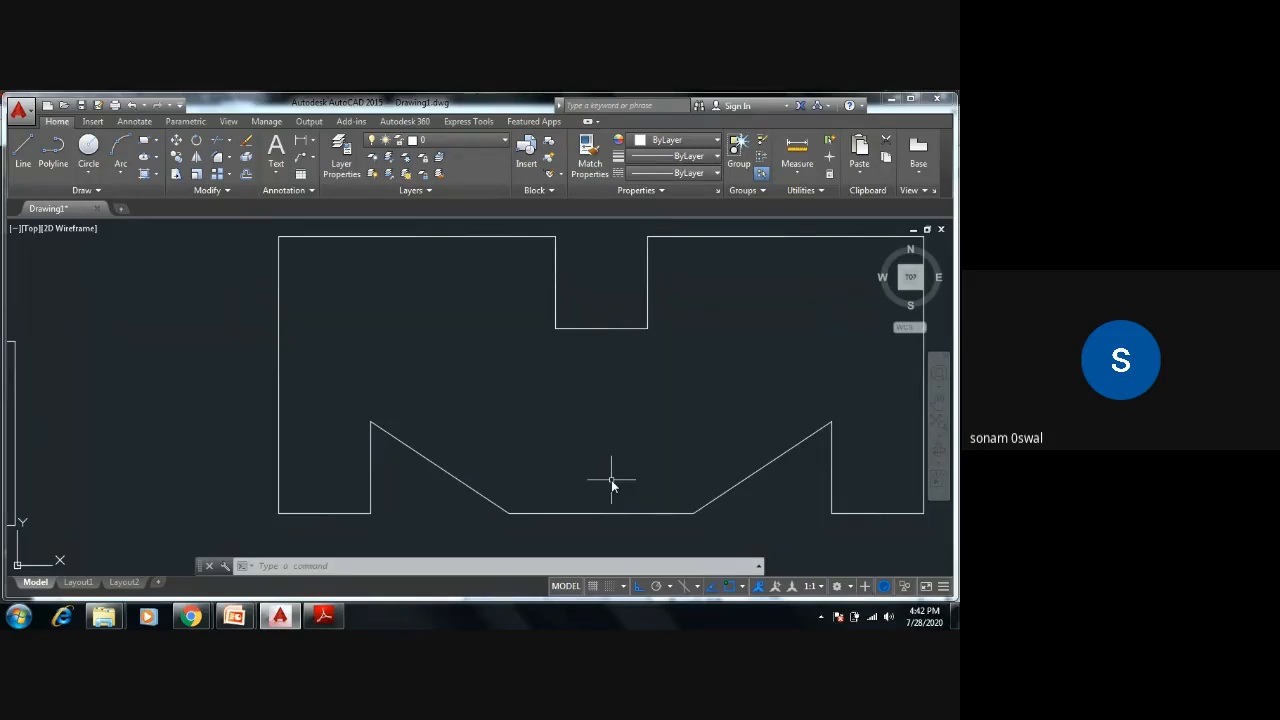
Step: Run the Zoom command with the All option and bring both shapes into the middle of the drawing area
type("z")
key("Return")
type("a")
key("Return")
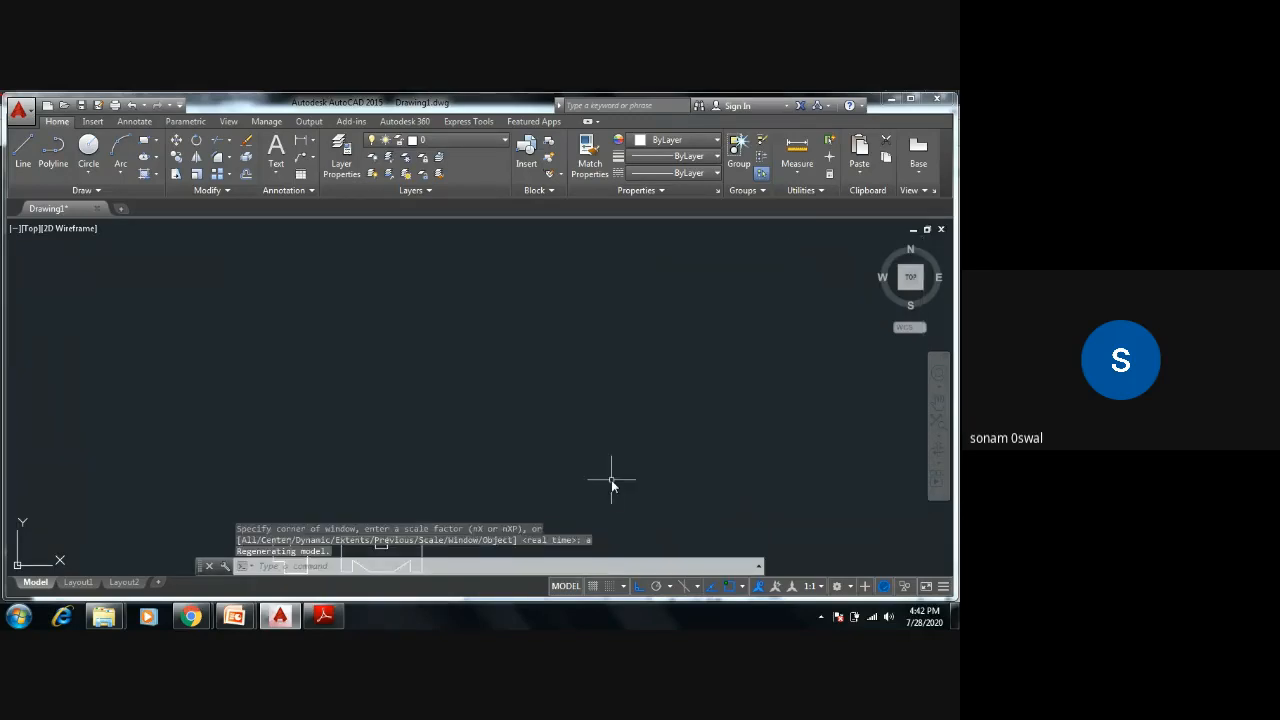
mouse_move(612, 485)
middle_mouse_down()
mouse_move(720, 354)
mouse_move(731, 386)
middle_mouse_up()
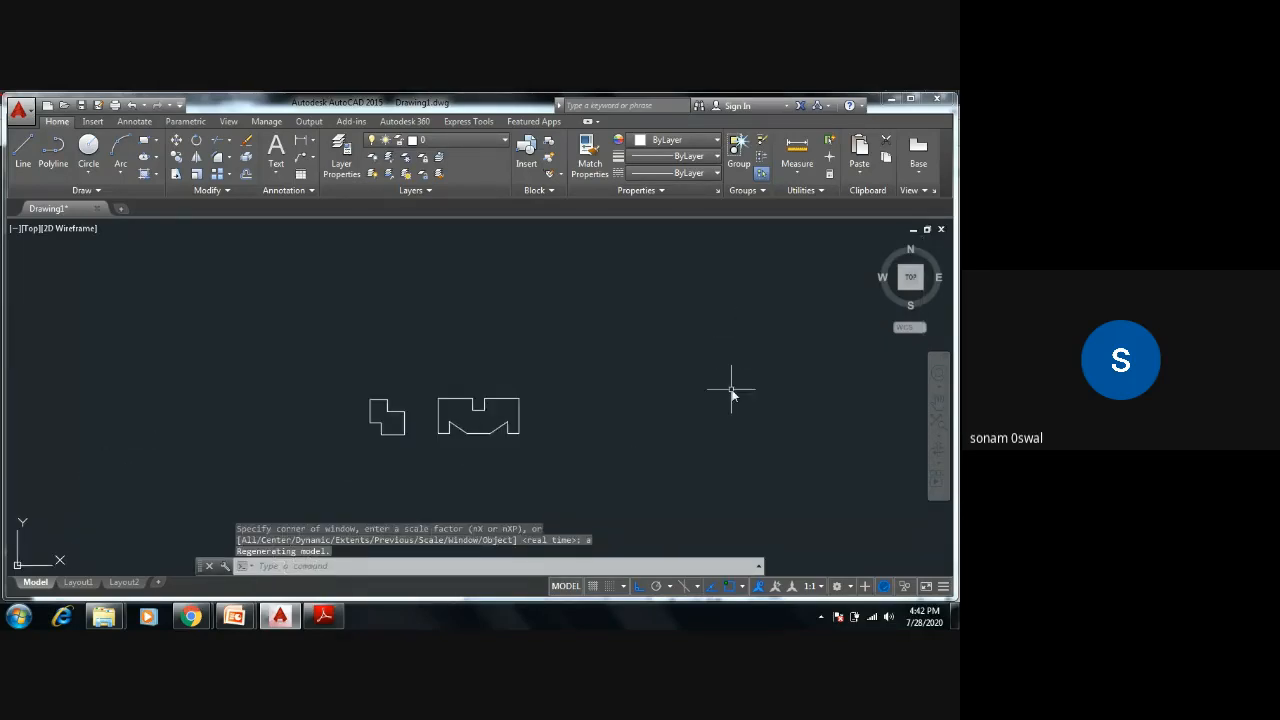
key("Escape")
key("Escape")
key("Escape")
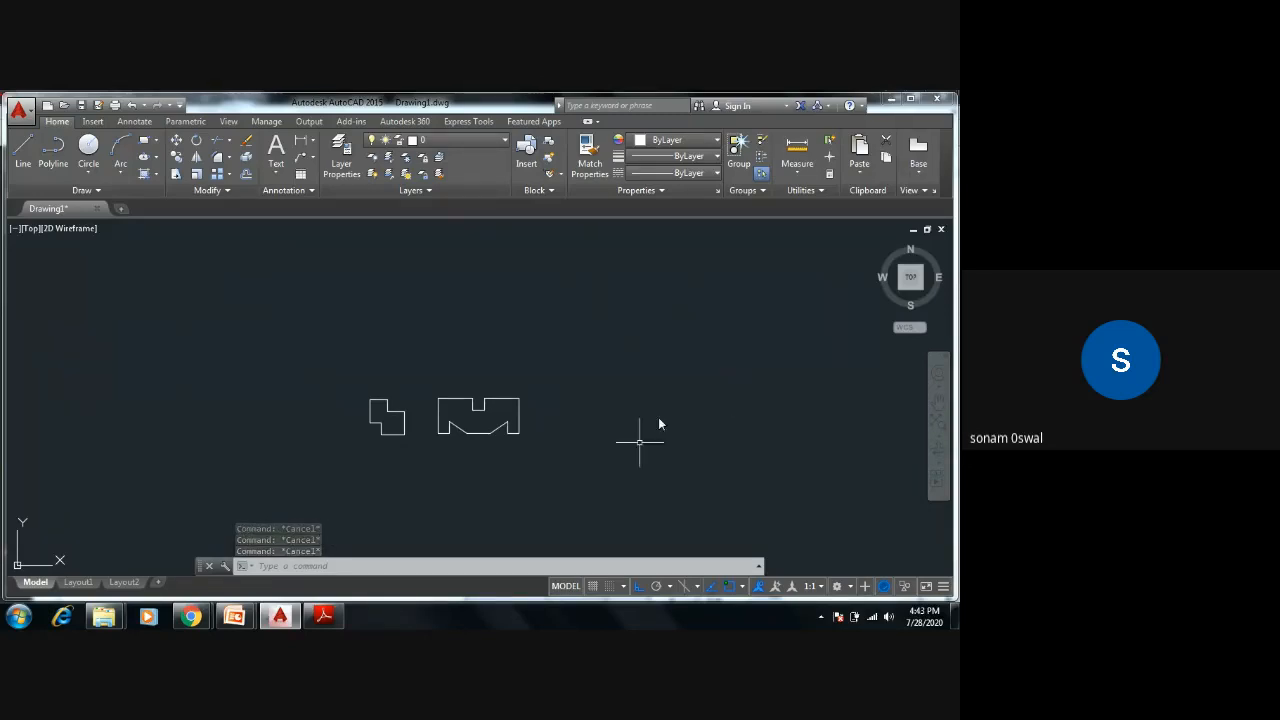
scroll(615, 455, "up", 6)
mouse_move(615, 455)
middle_mouse_down()
mouse_move(635, 441)
mouse_move(643, 454)
middle_mouse_up()
scroll(643, 454, "down", 5)
scroll(694, 420, "up", 4)
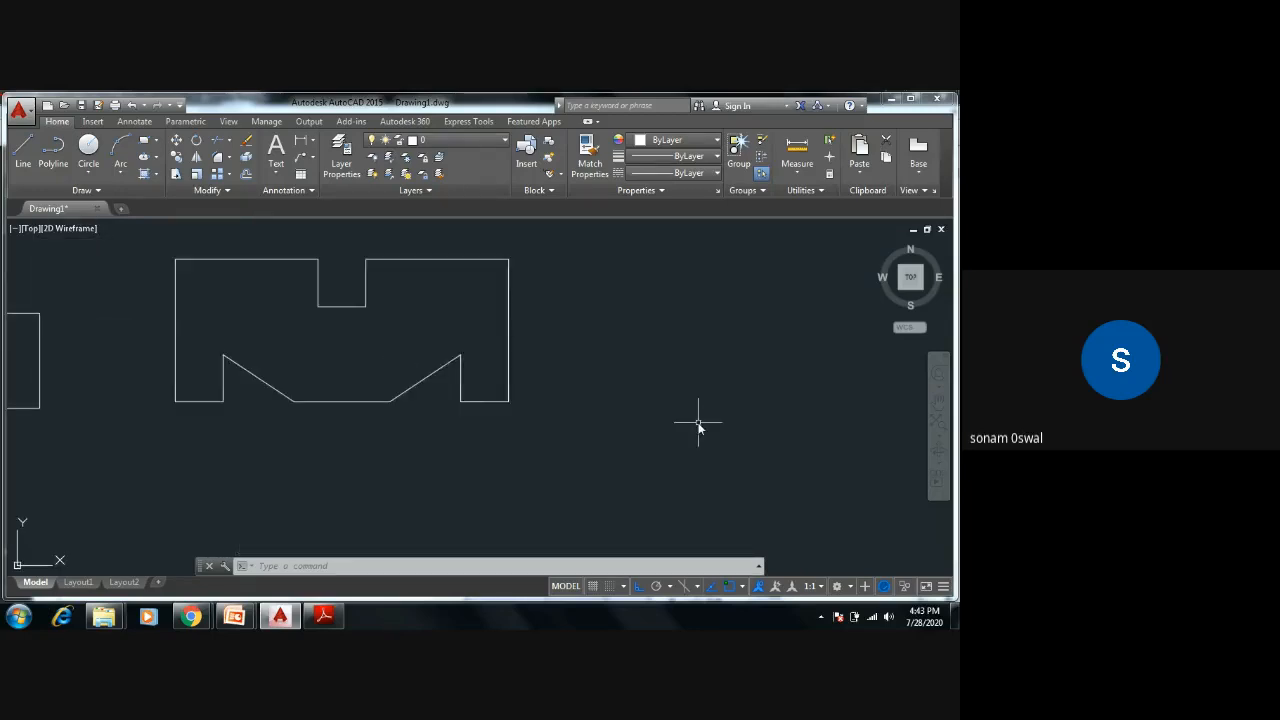
scroll(696, 425, "down", 4)
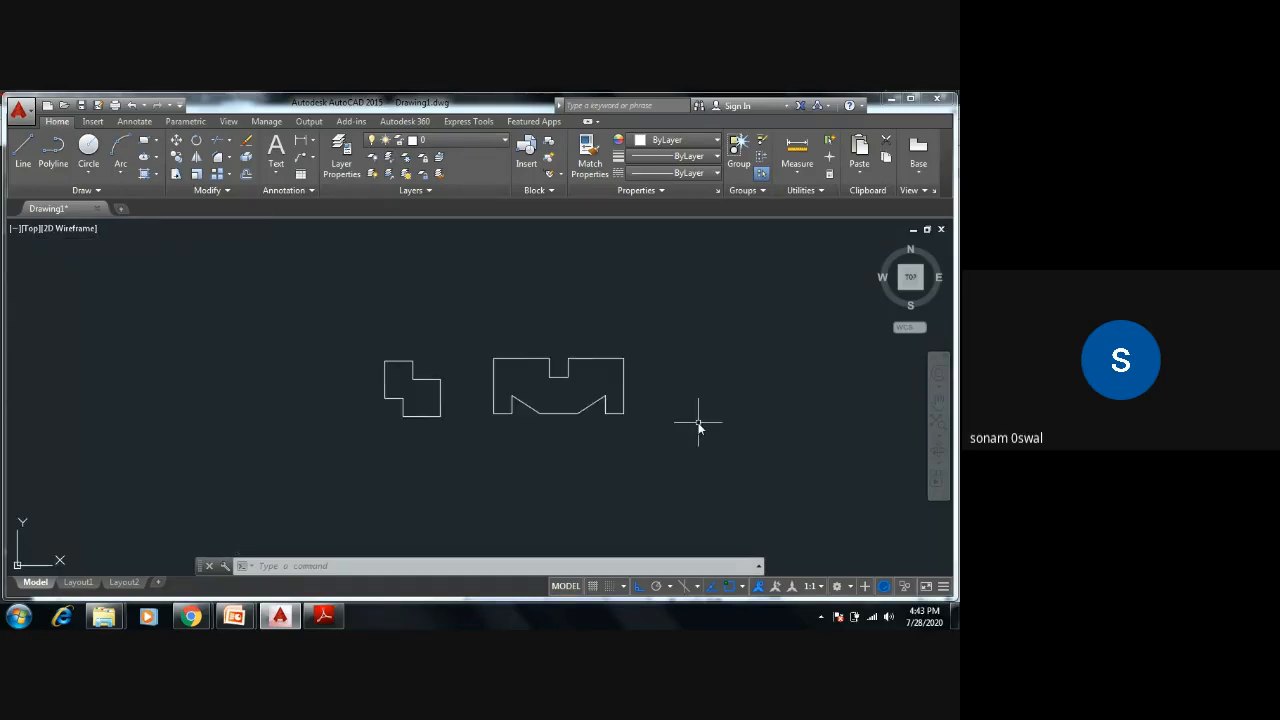
scroll(698, 427, "up", 4)
scroll(698, 427, "down", 4)
scroll(641, 450, "up", 2)
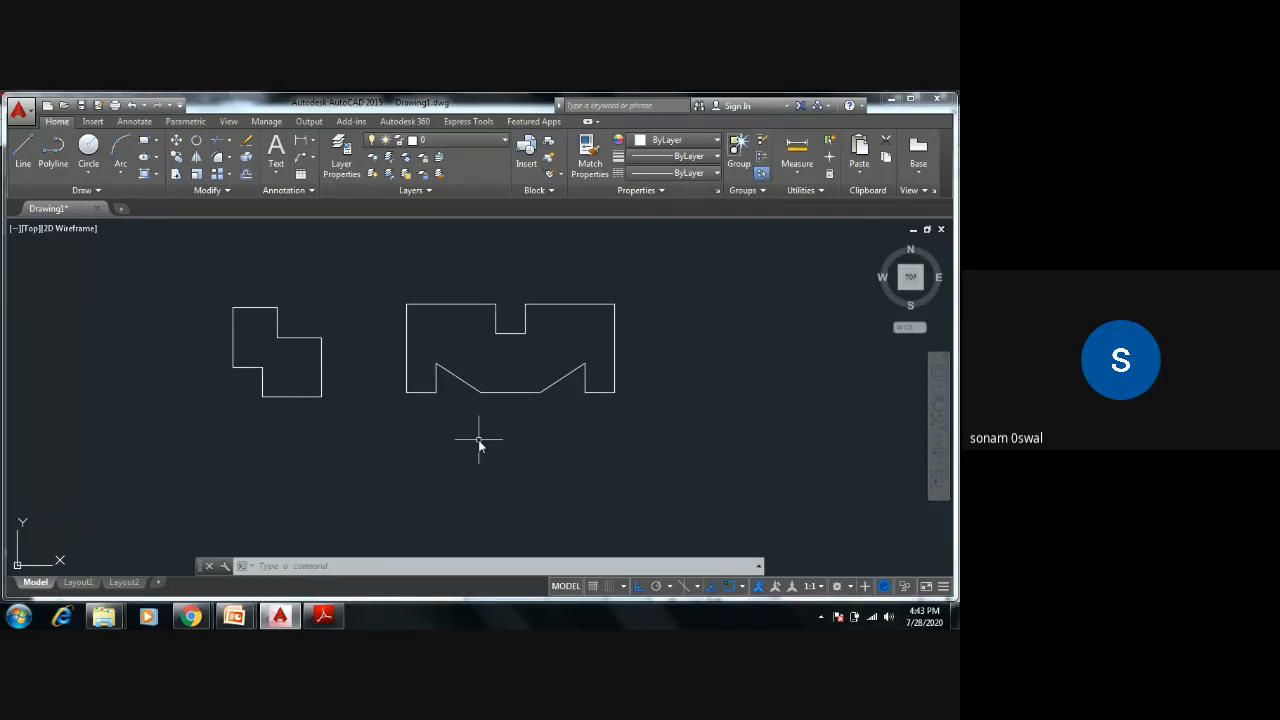
mouse_move(440, 455)
middle_mouse_down()
mouse_move(746, 449)
mouse_move(522, 447)
mouse_move(366, 409)
mouse_move(551, 403)
mouse_move(254, 543)
middle_mouse_up()
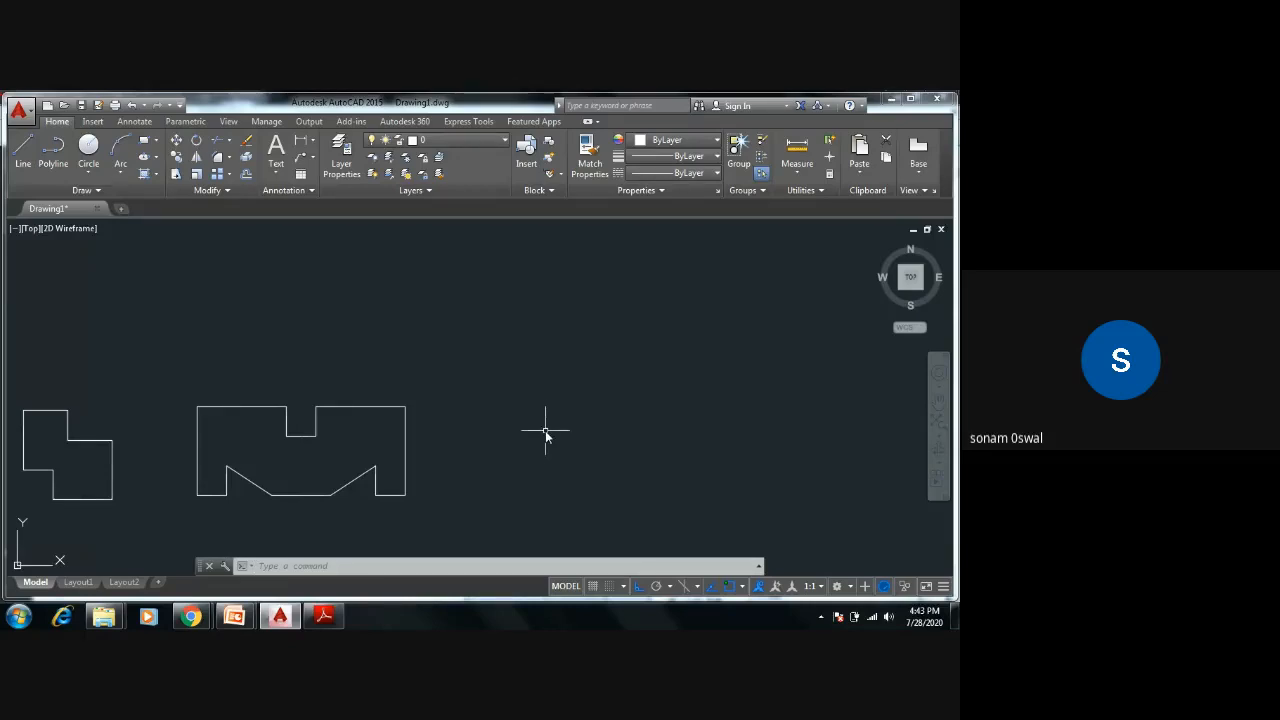
middle_click_drag(543, 429, 777, 378)
scroll(720, 429, "up", 2)
scroll(719, 436, "down", 4)
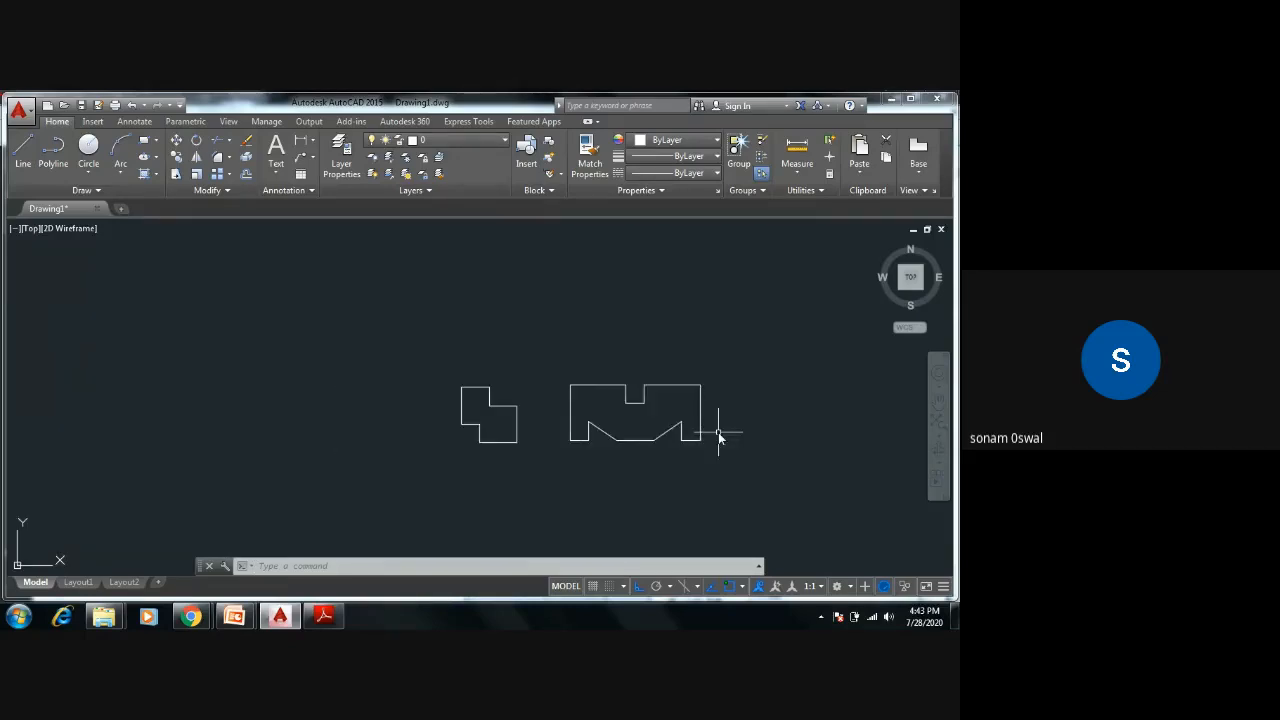
scroll(719, 436, "up", 2)
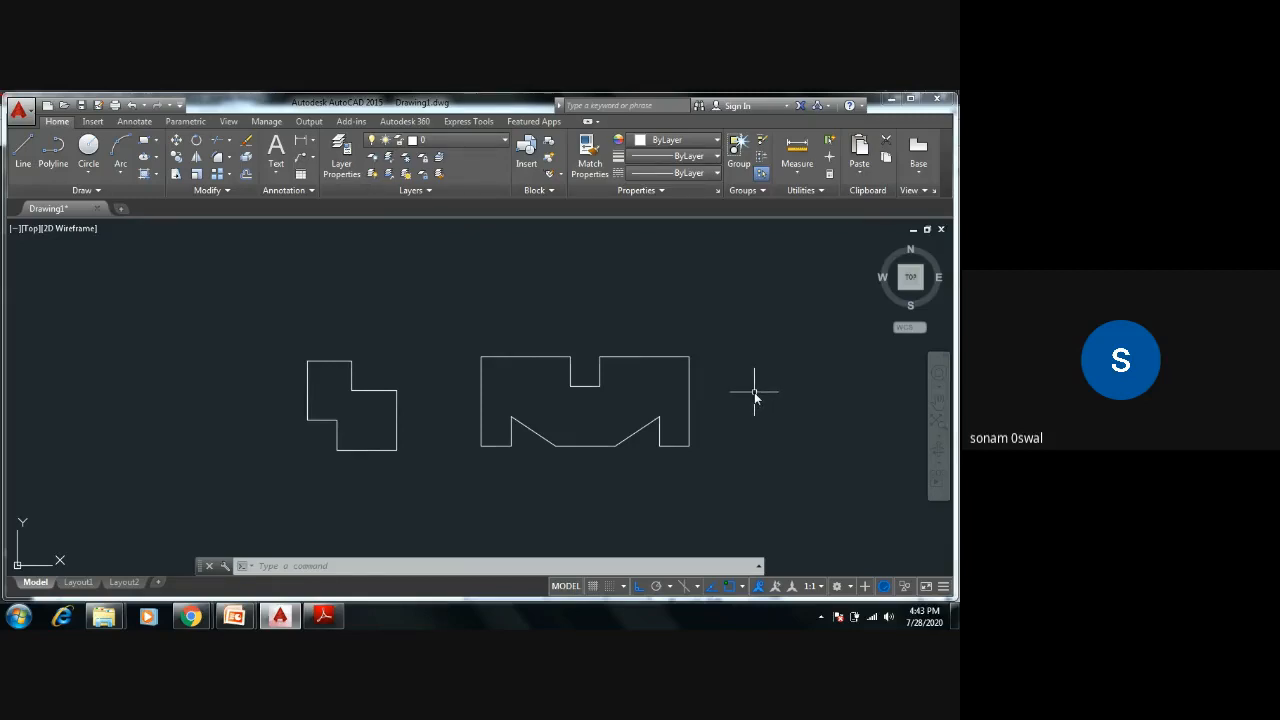
mouse_move(714, 420)
middle_mouse_down()
mouse_move(689, 426)
mouse_move(574, 380)
mouse_move(654, 360)
middle_mouse_up()
scroll(663, 383, "down", 2)
scroll(601, 355, "up", 4)
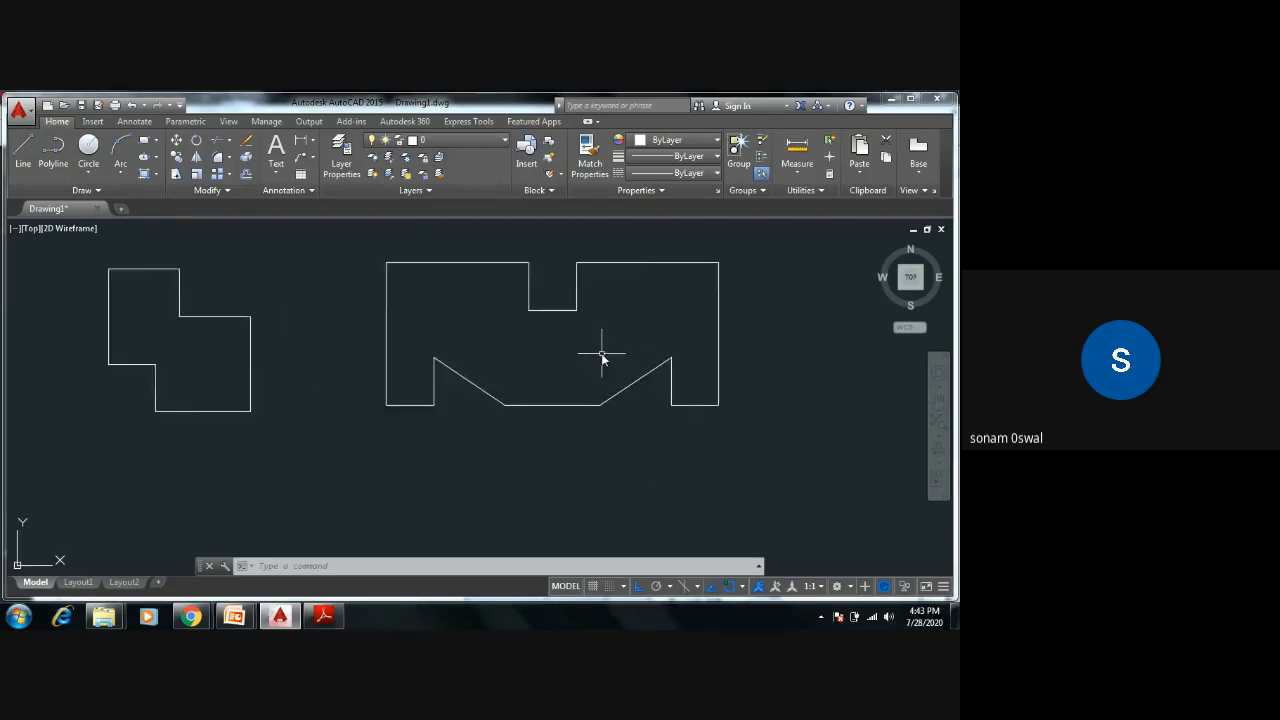
scroll(620, 405, "down", 4)
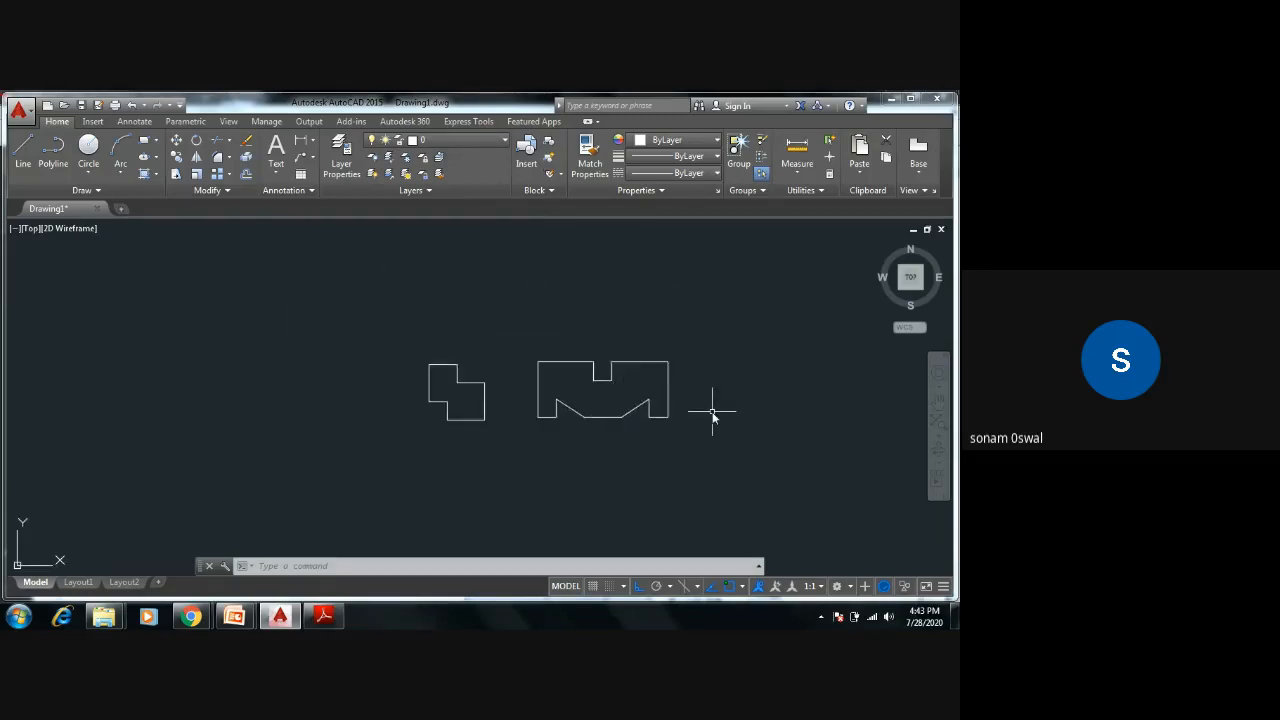
scroll(708, 418, "up", 2)
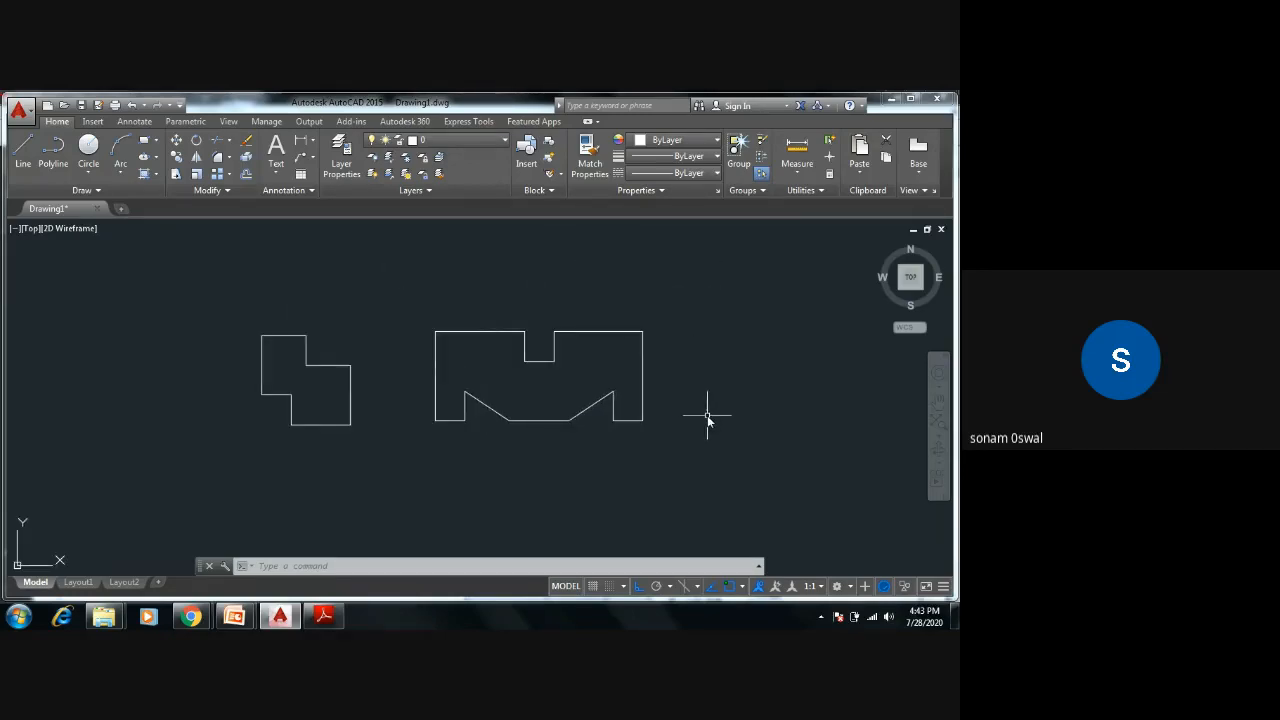
scroll(705, 420, "up", 4)
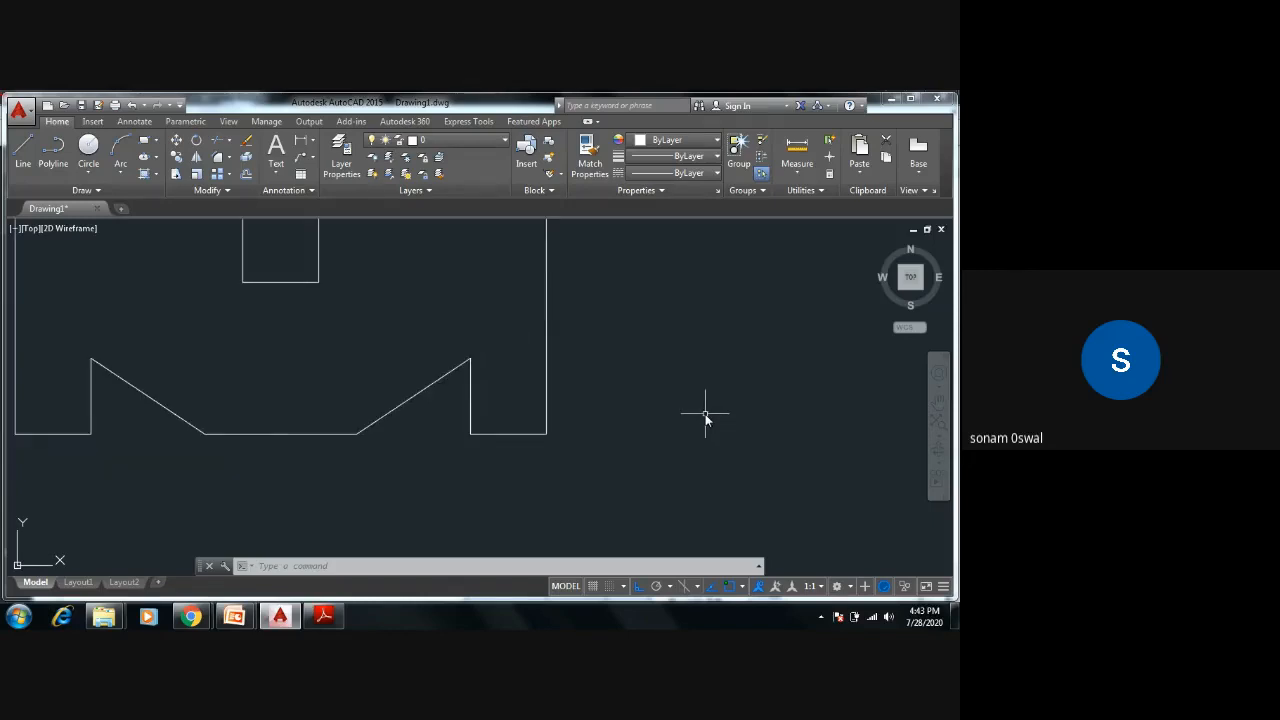
scroll(705, 420, "down", 5)
scroll(690, 425, "up", 2)
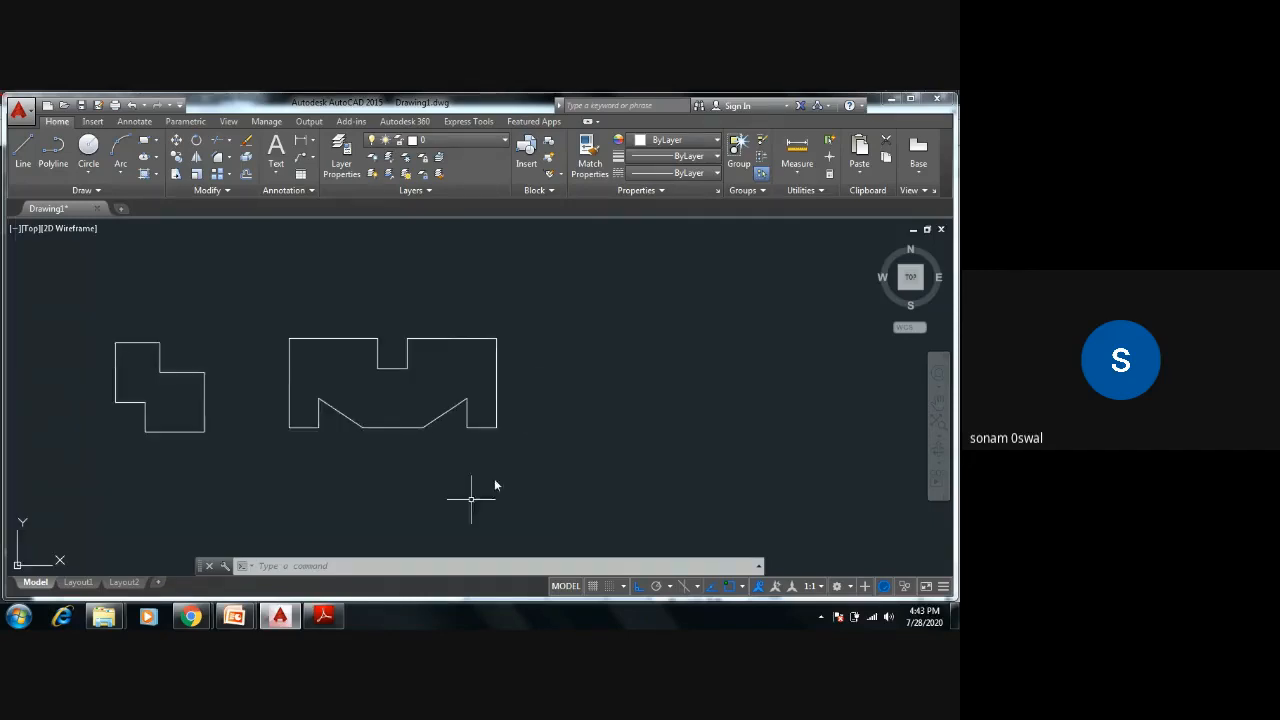
Step: Switch to the exercise book in Adobe Reader and find the profile with the R 20 concave corner on page 5
left_click(323, 619)
scroll(391, 485, "down", 8)
scroll(391, 485, "up", 8)
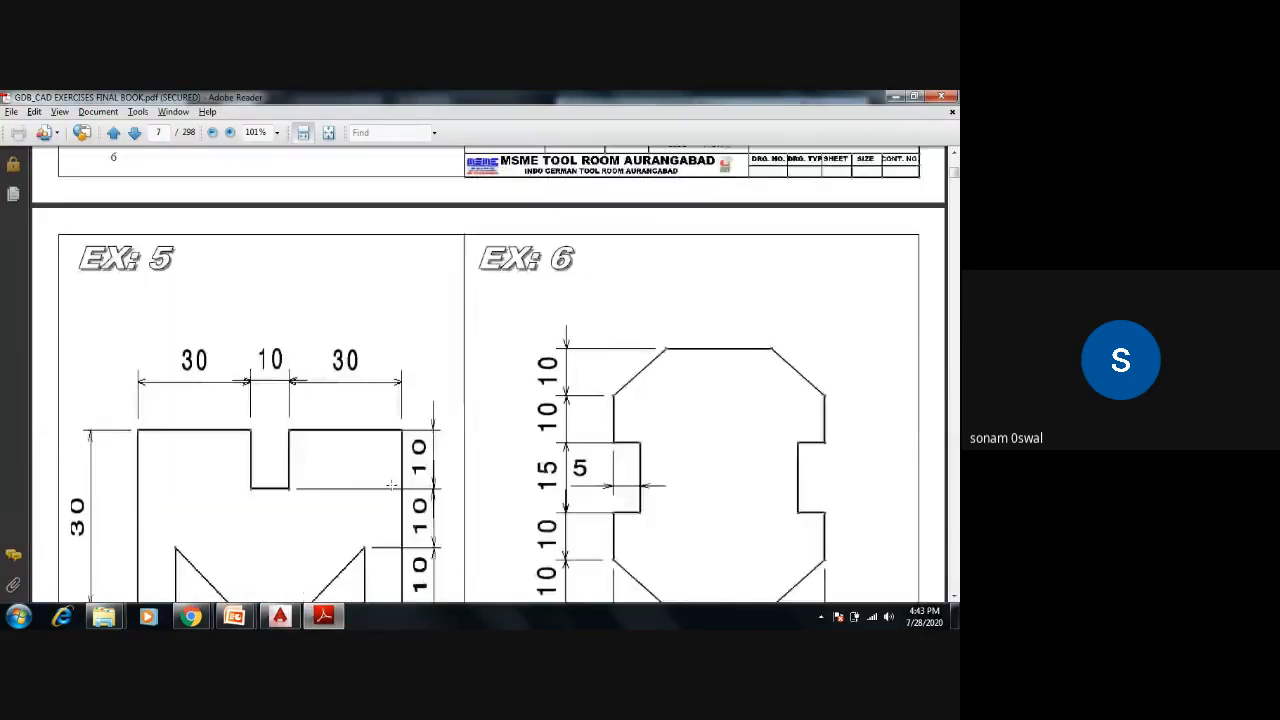
scroll(391, 485, "up", 10)
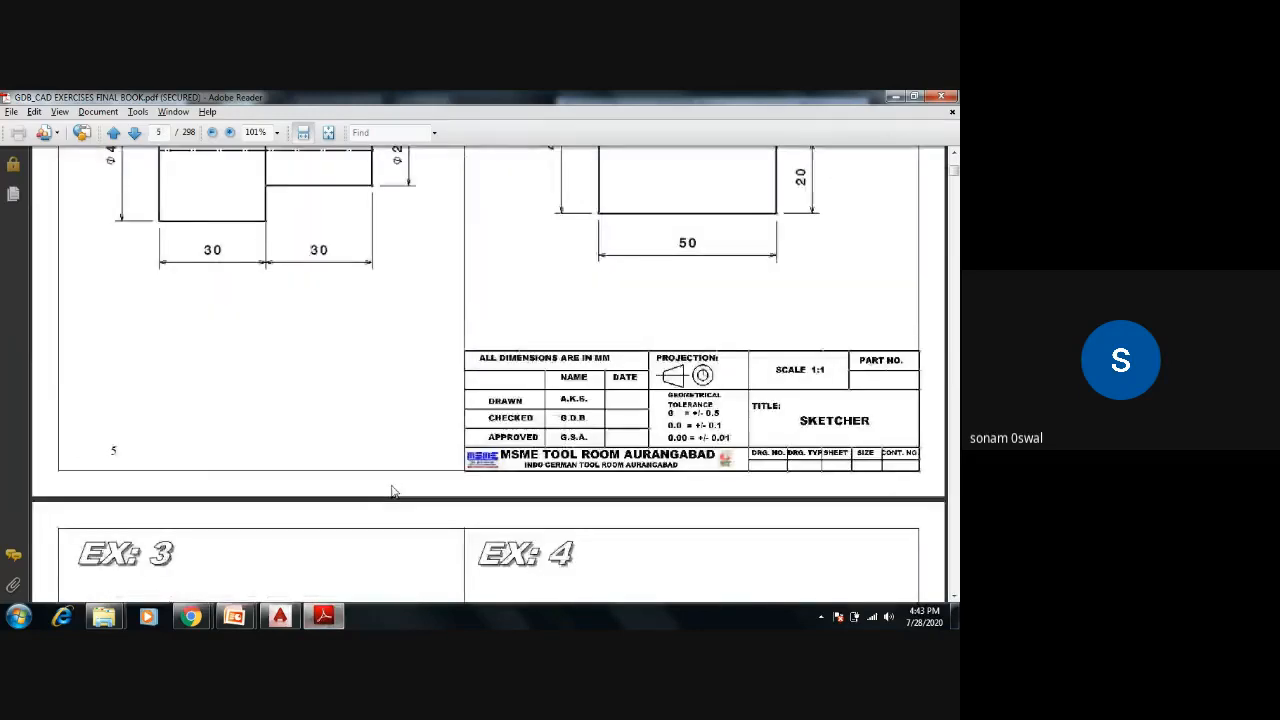
scroll(391, 491, "up", 4)
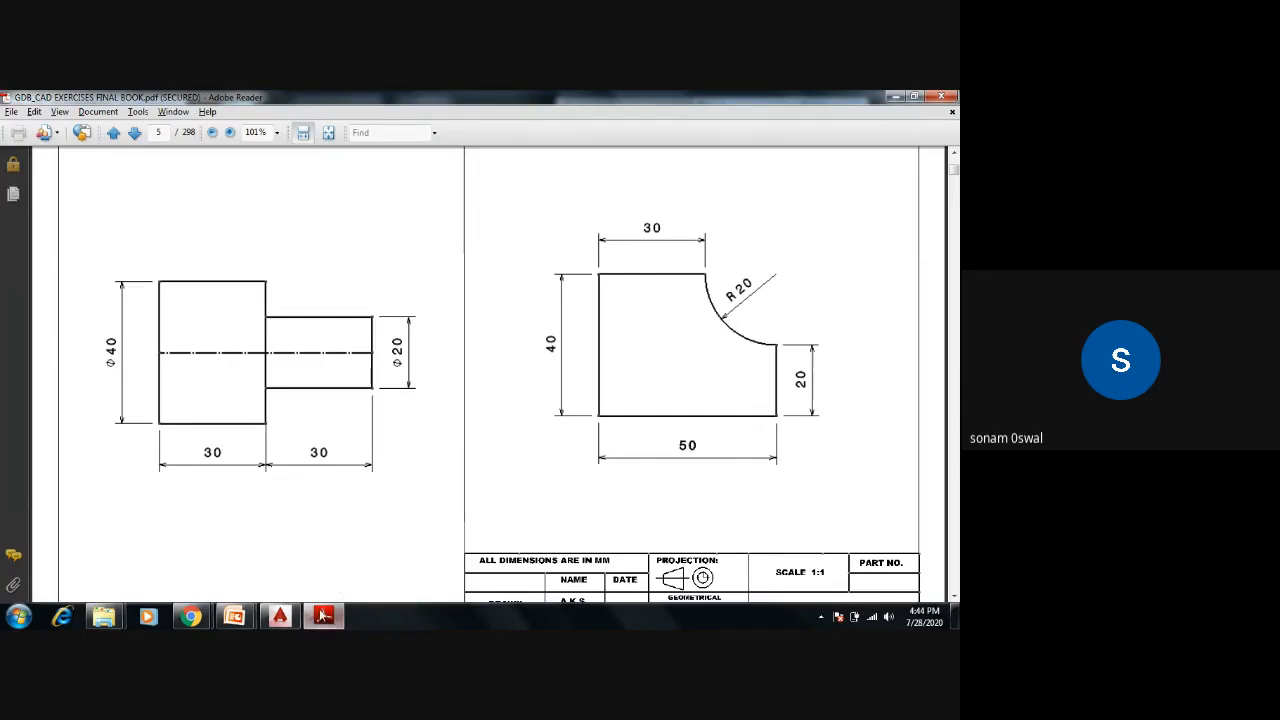
Step: Return to AutoCAD and draw the profile's 50 mm bottom edge from right to left in the free space beside the notched outline
left_click(291, 619)
middle_click_drag(514, 459, 434, 441)
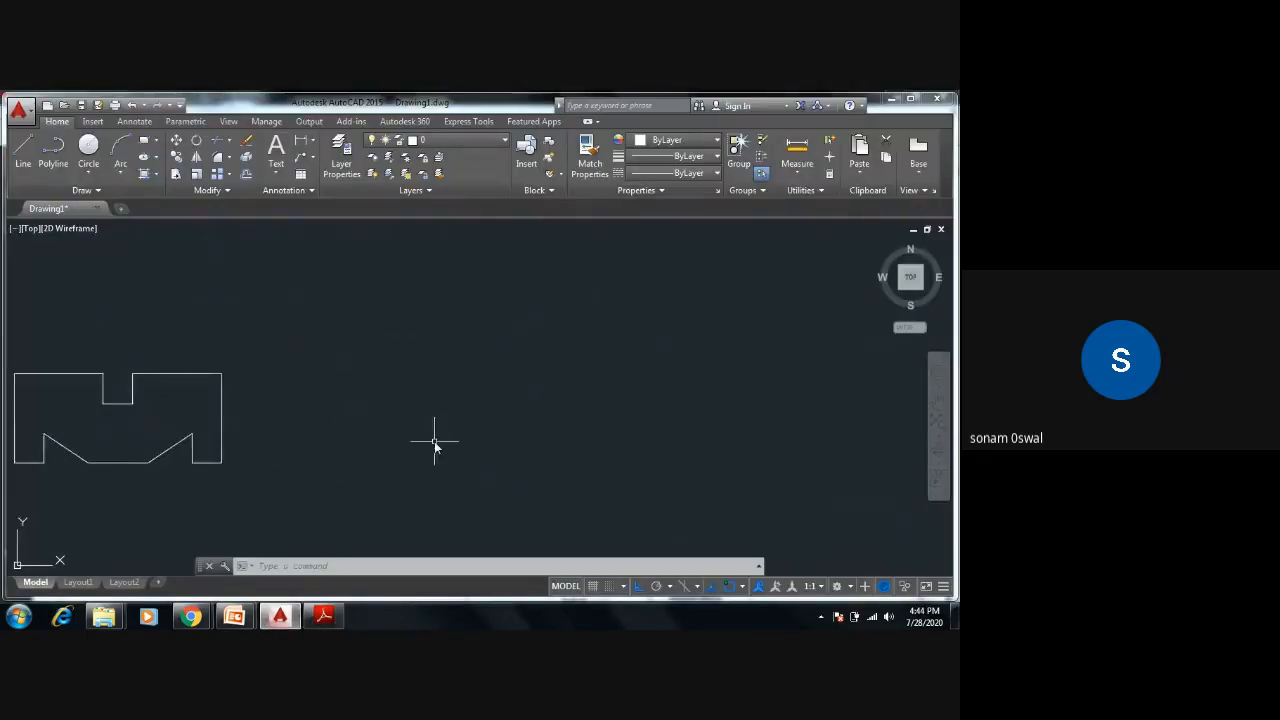
type("l")
key("Return")
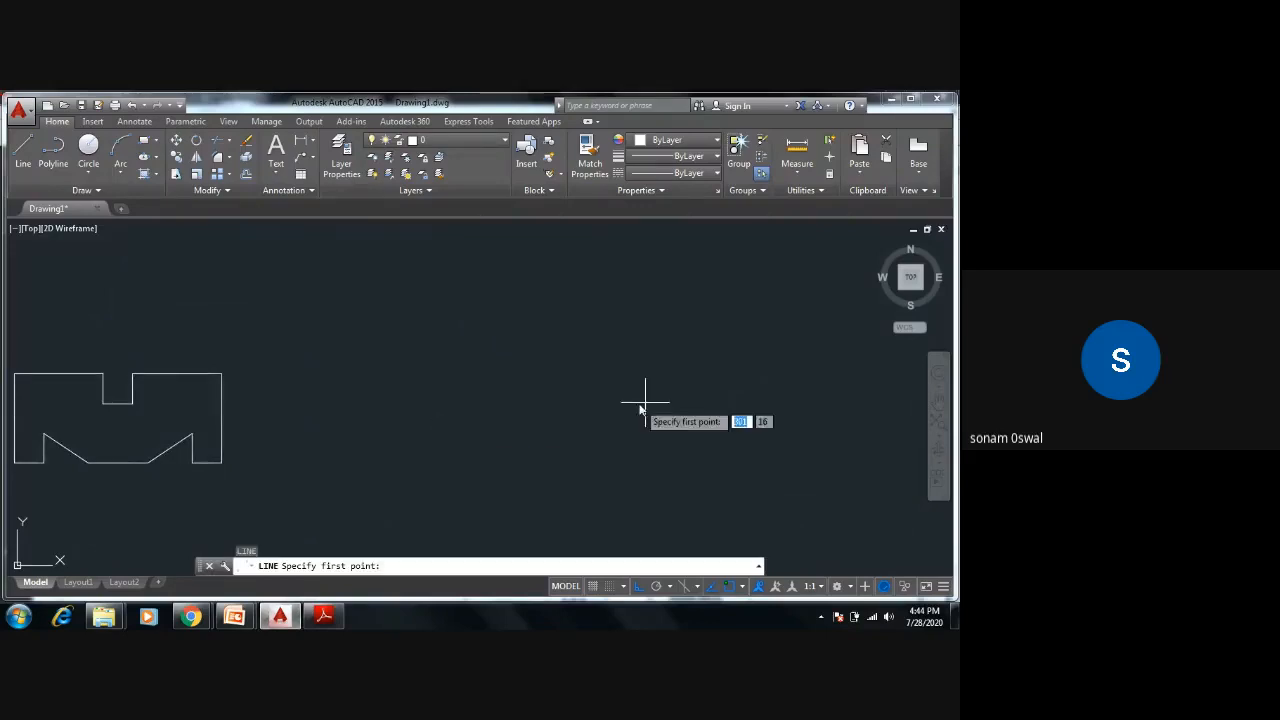
left_click(703, 386)
type("50")
key("Return")
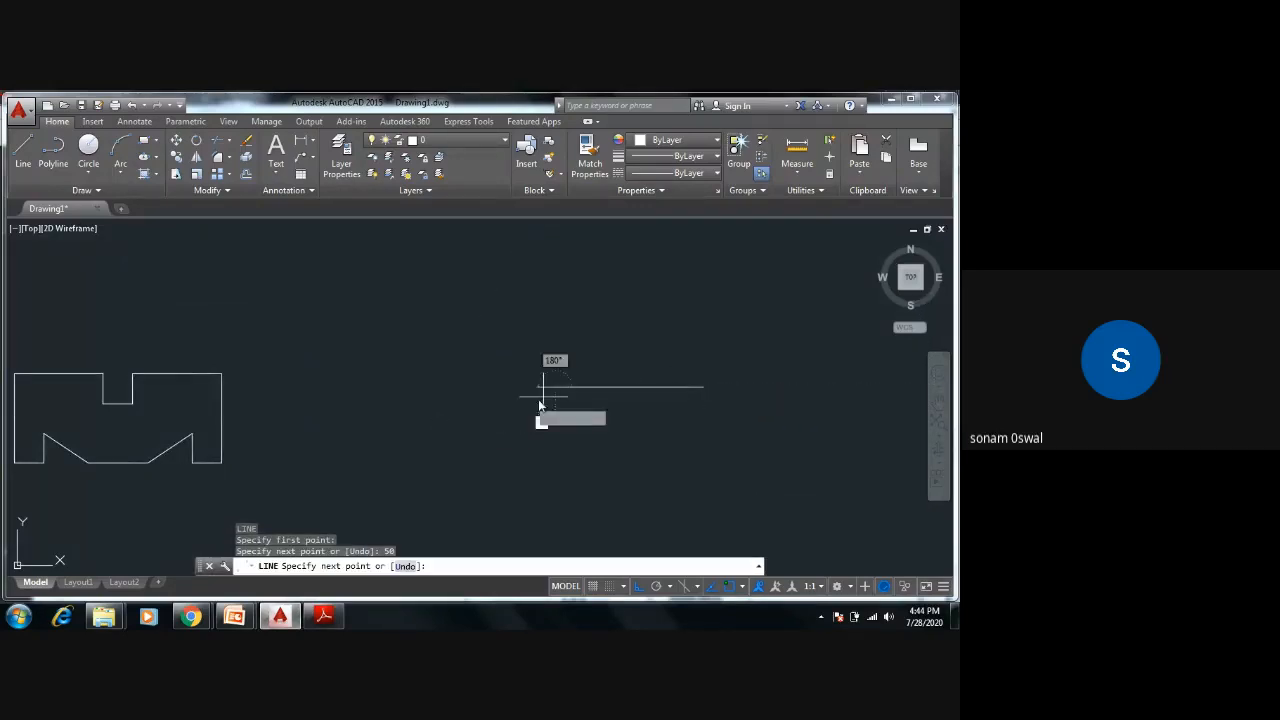
Step: Continue the line 40 mm up and 30 mm to the right for the profile's left and top edges, and end it there
key("alt+Tab")
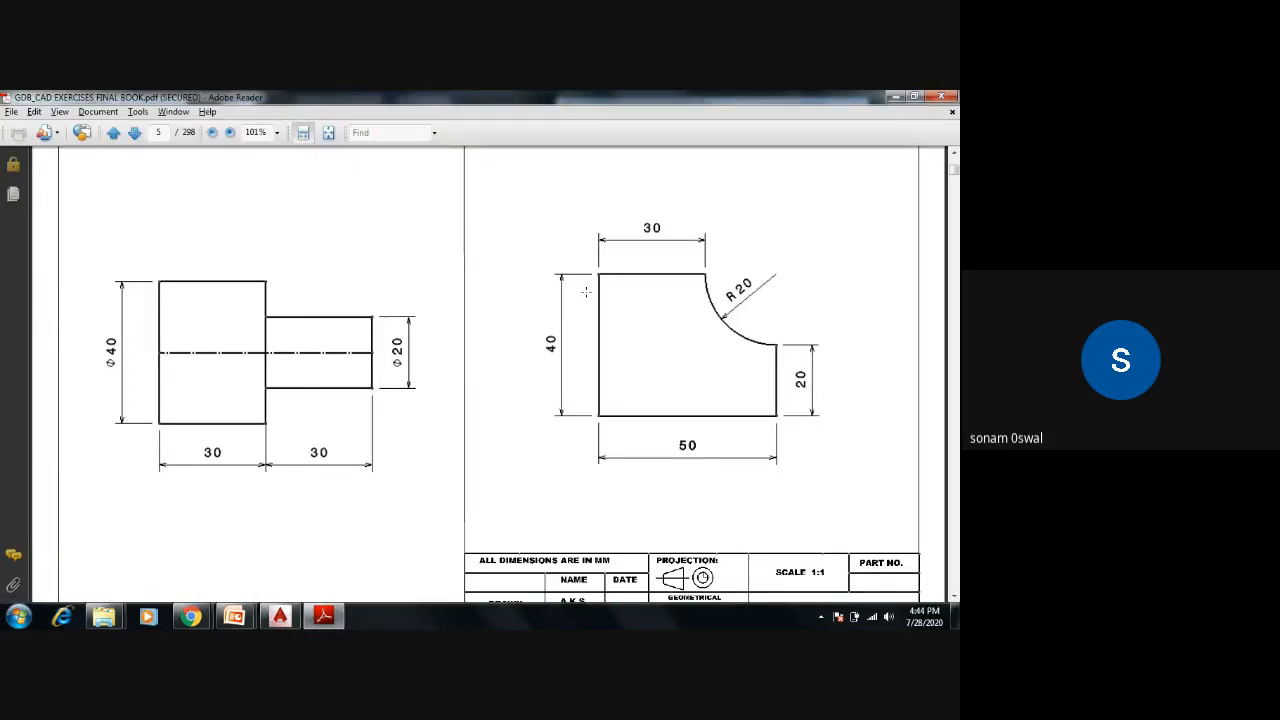
key("alt+Tab")
type("4")
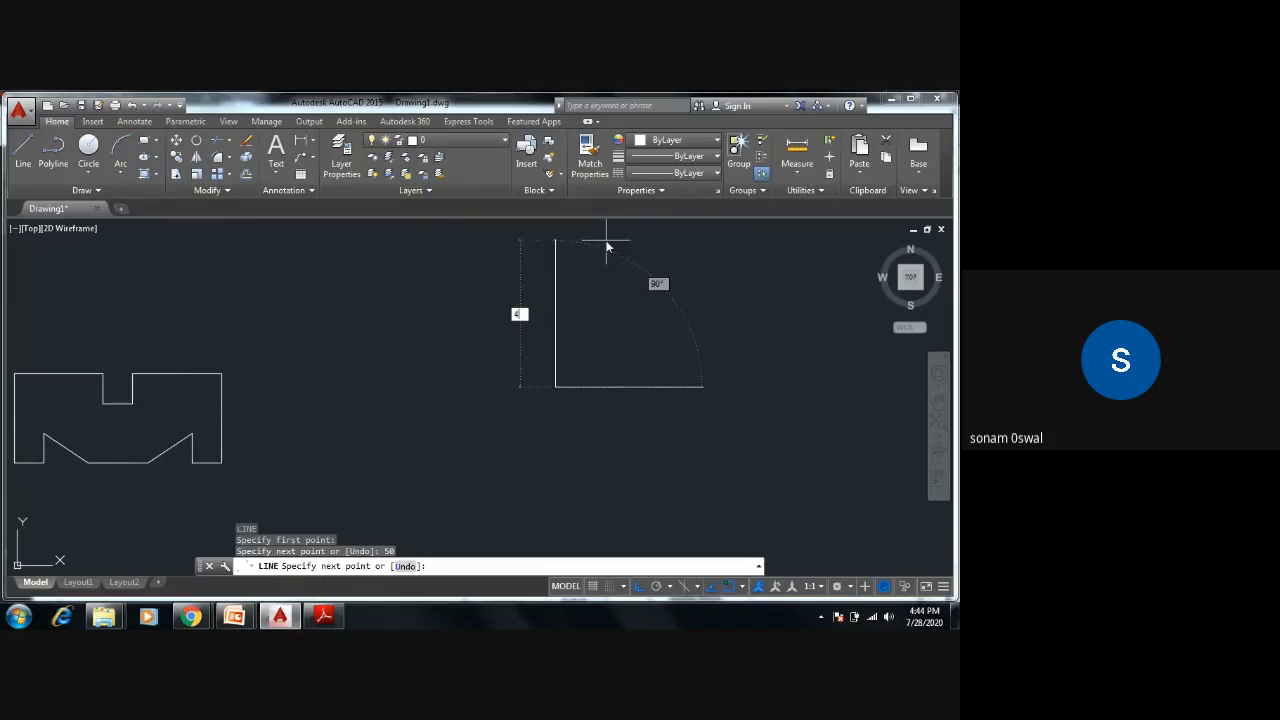
type("0")
key("Return")
middle_click_drag(730, 285, 598, 341)
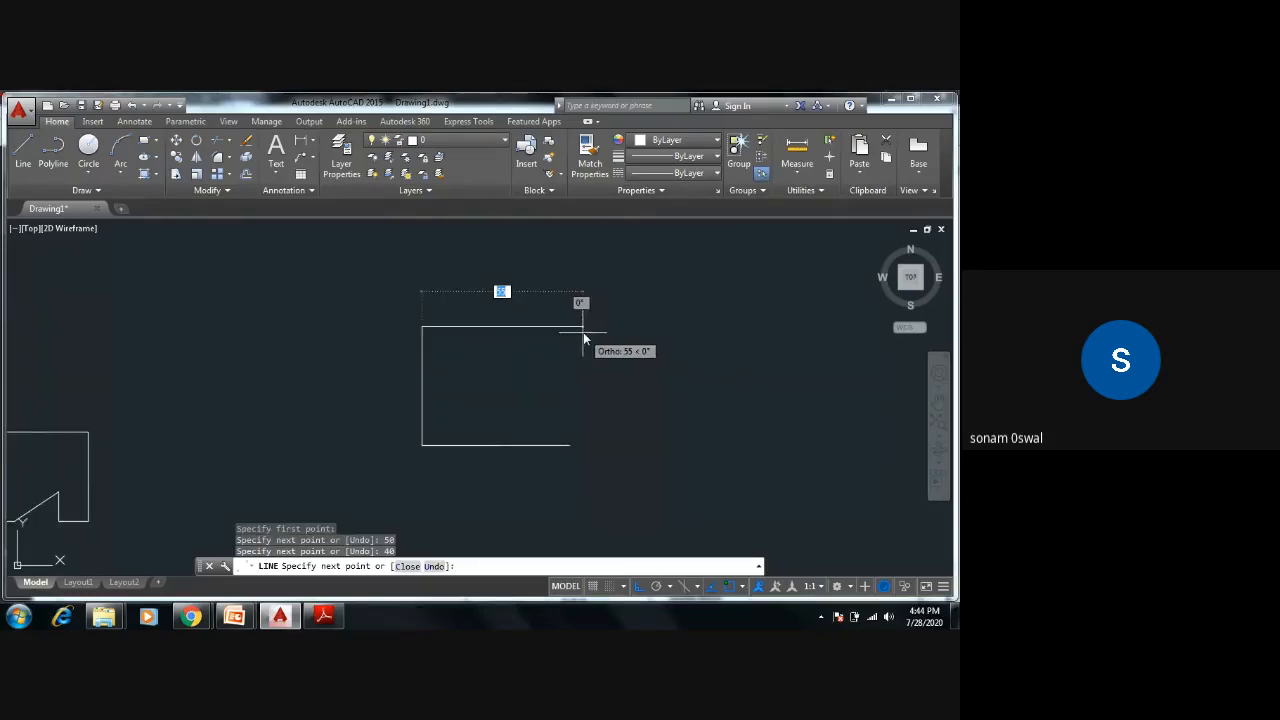
key("alt+Tab")
key("alt+Tab")
type("30")
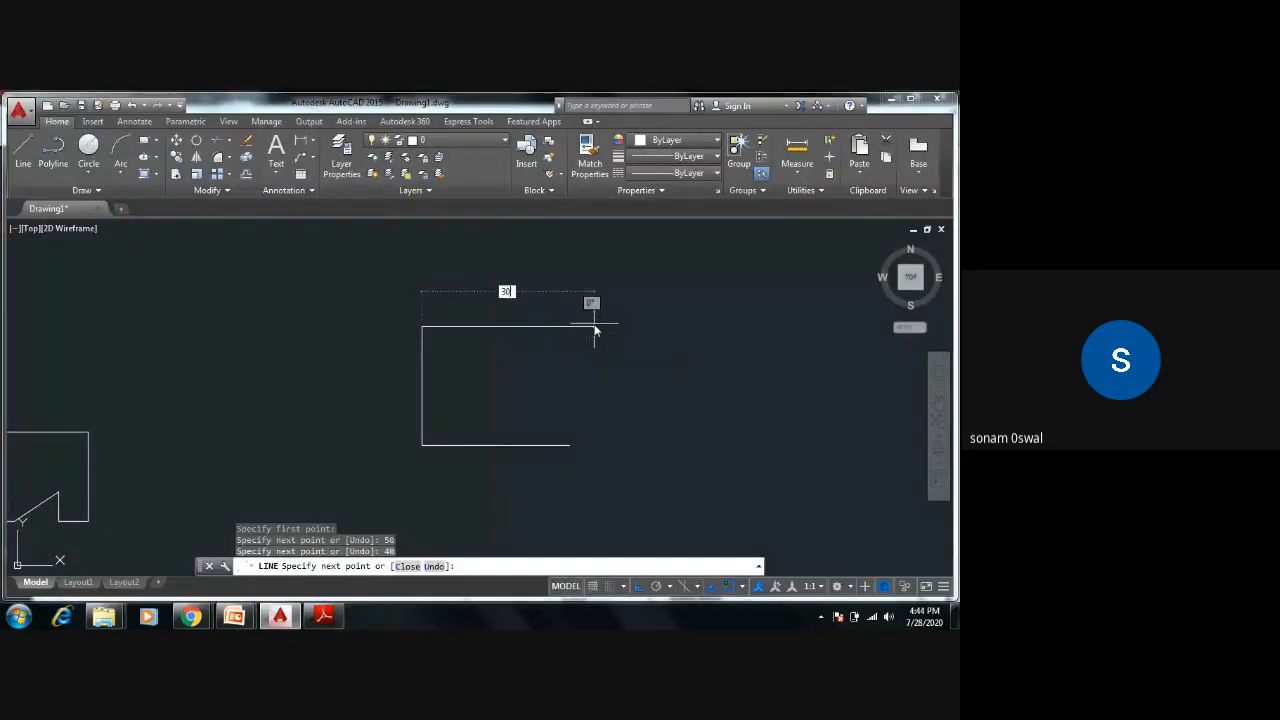
key("Return")
key("Escape")
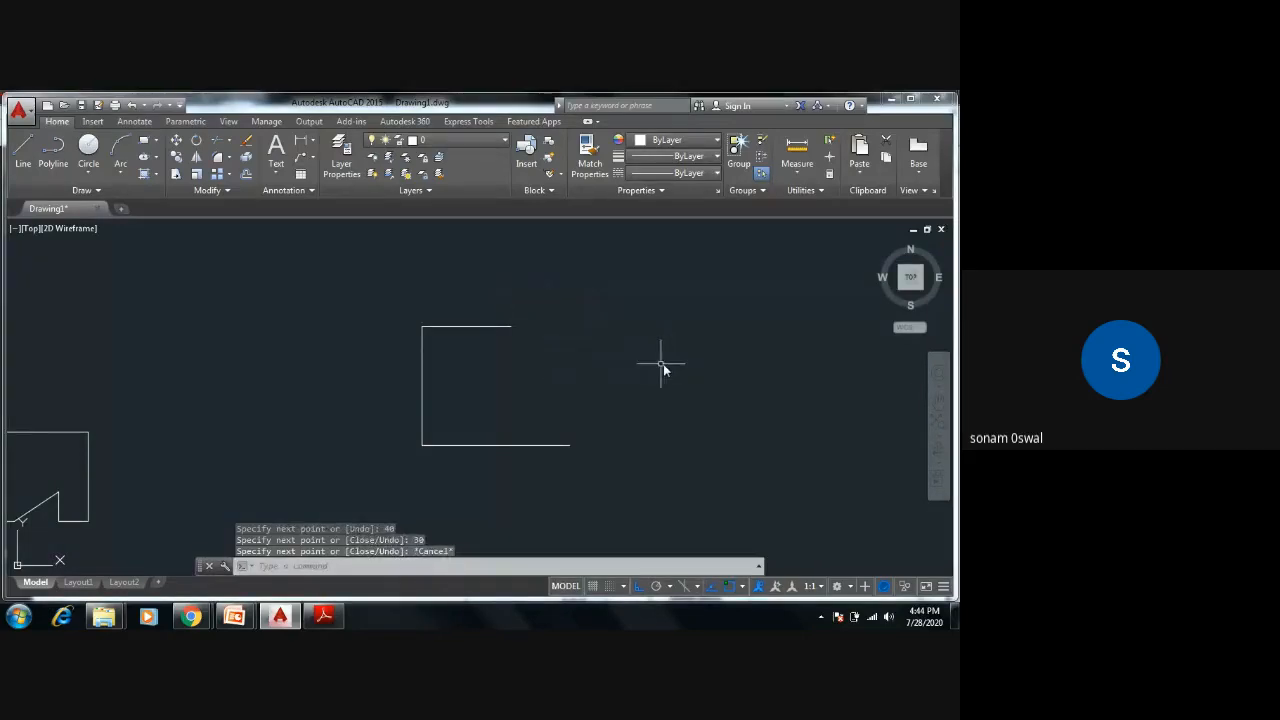
Step: Begin a second copy beside the first with a line 20 mm down for the right edge and 50 mm left for the bottom
key("alt+Tab")
key("alt+Tab")
middle_click_drag(580, 417, 306, 403)
scroll(429, 406, "up", 2)
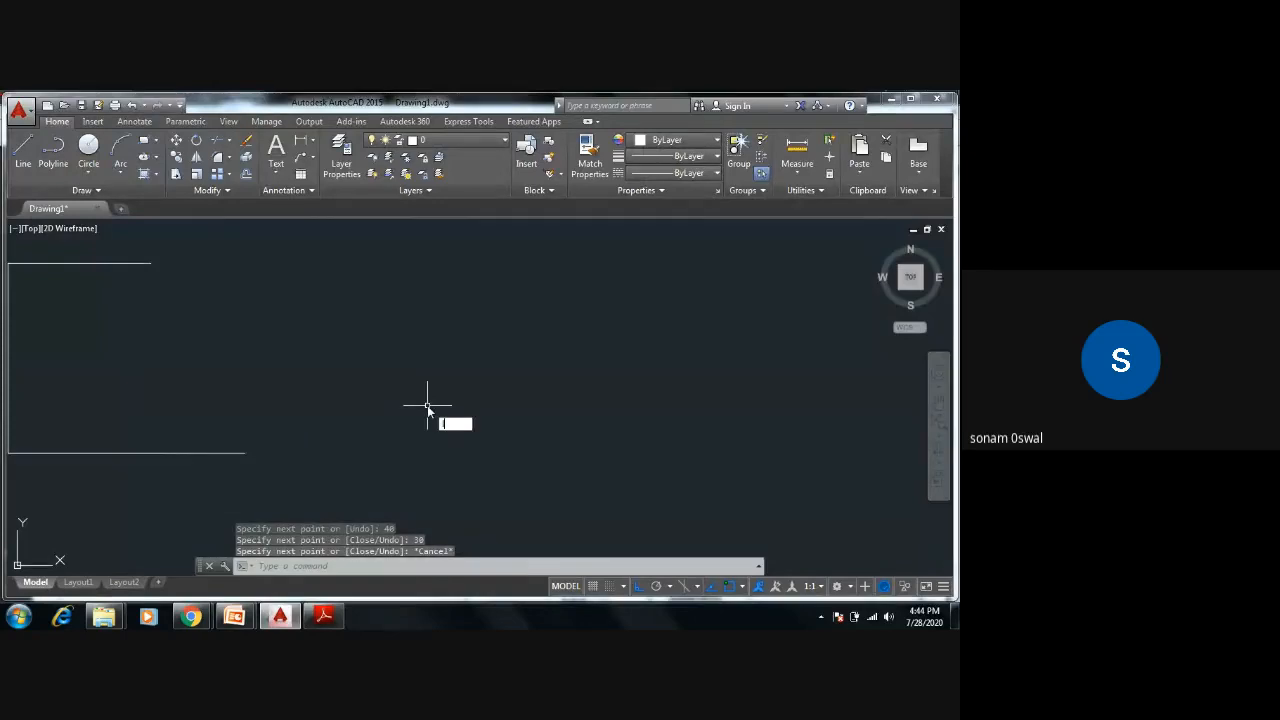
key("Return")
left_click(551, 334)
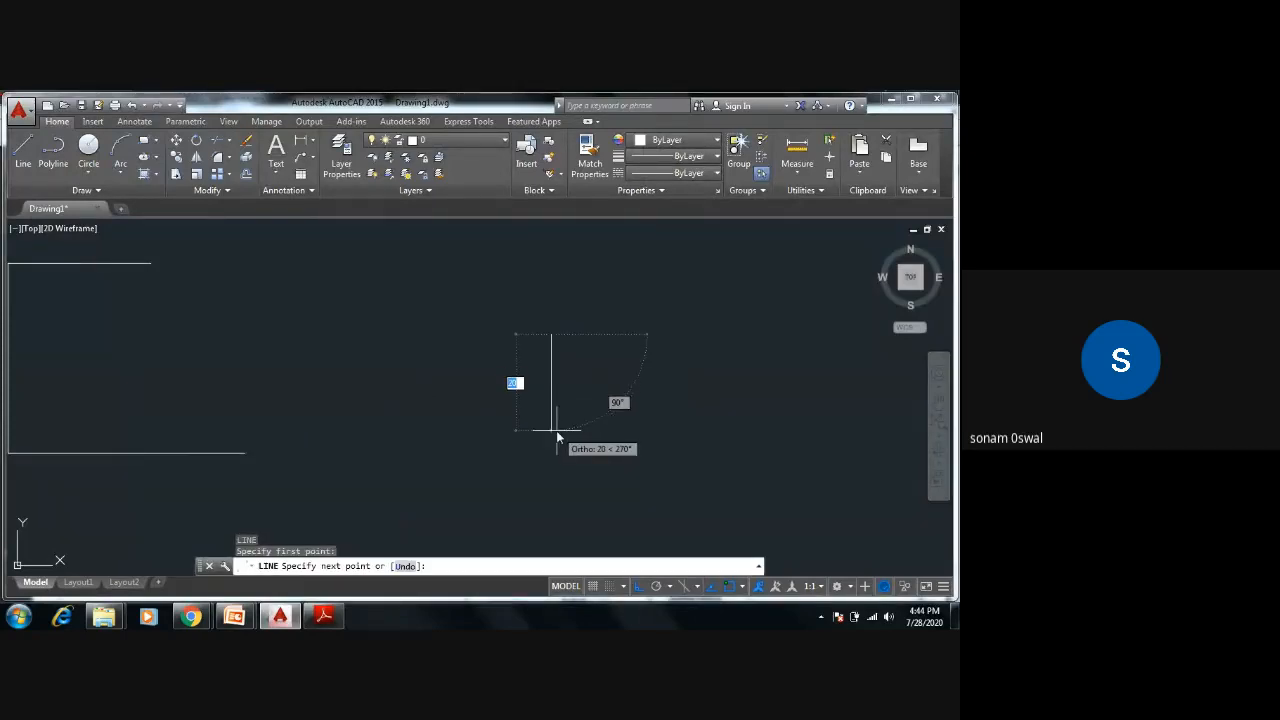
type("20")
key("Return")
type("50")
key("Return")
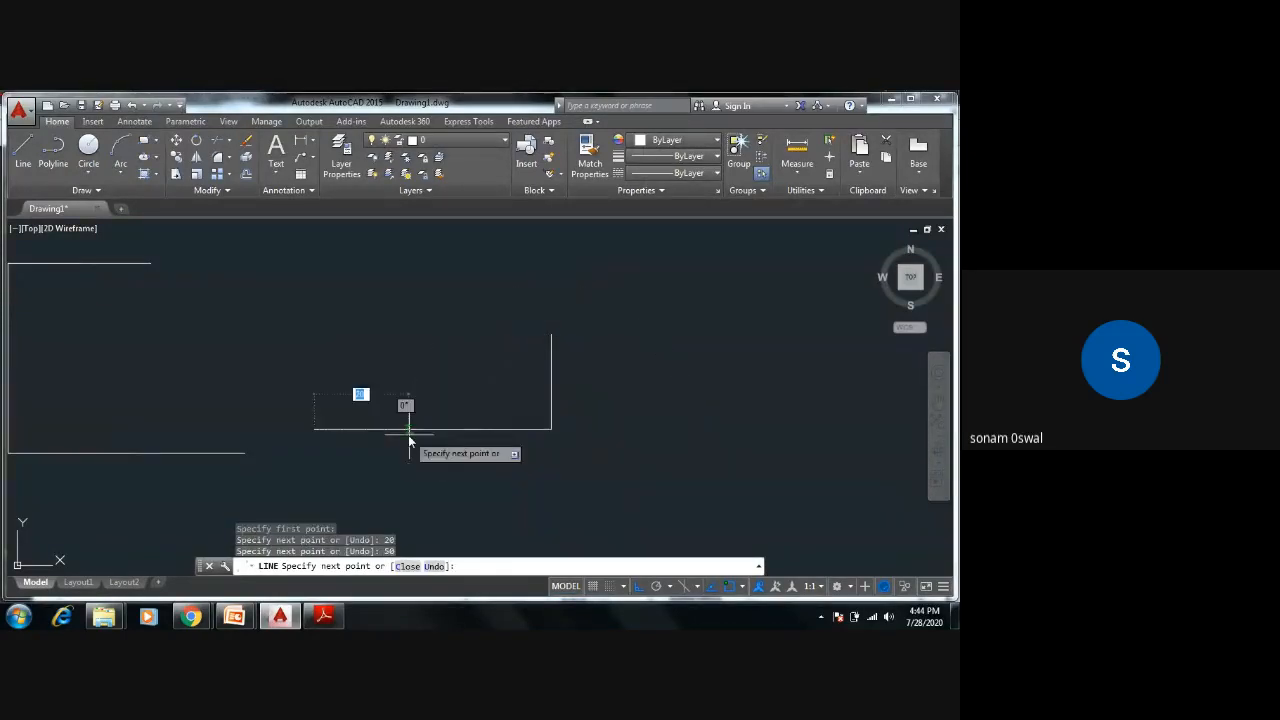
Step: Continue the second copy 40 mm up and 30 mm to the right, leaving its upper right corner open
type("40")
key("Return")
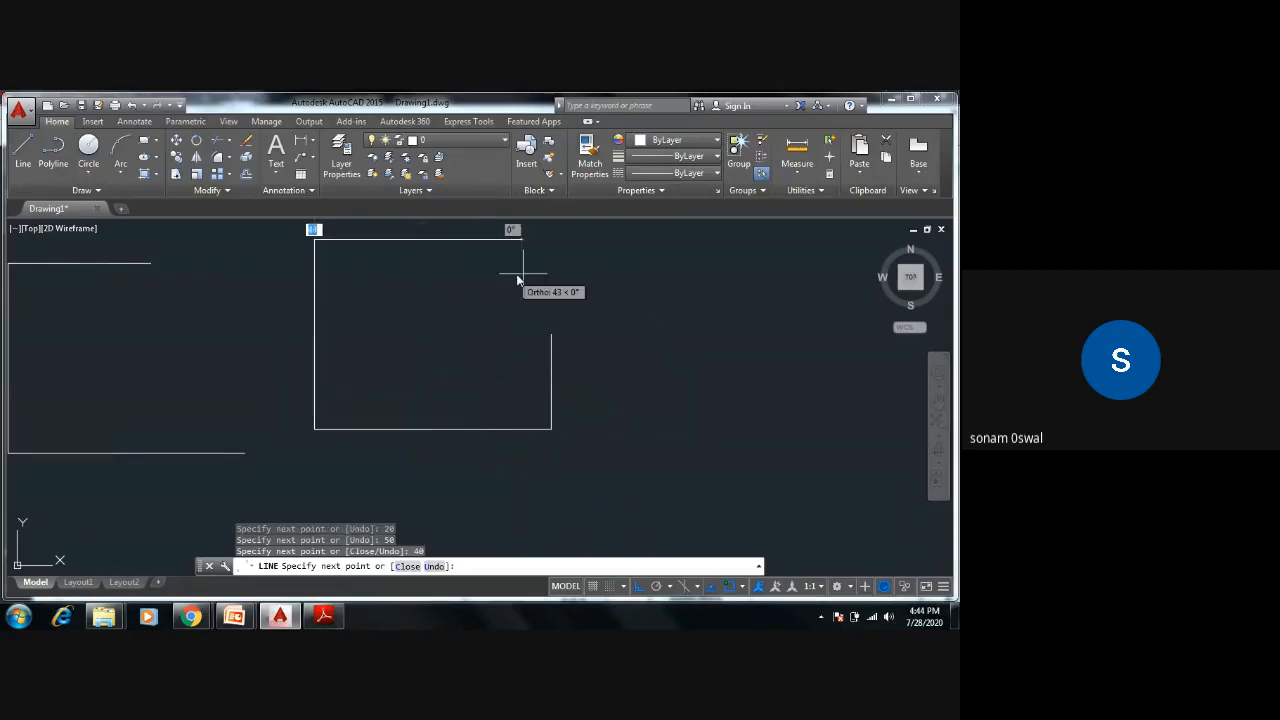
type("3")
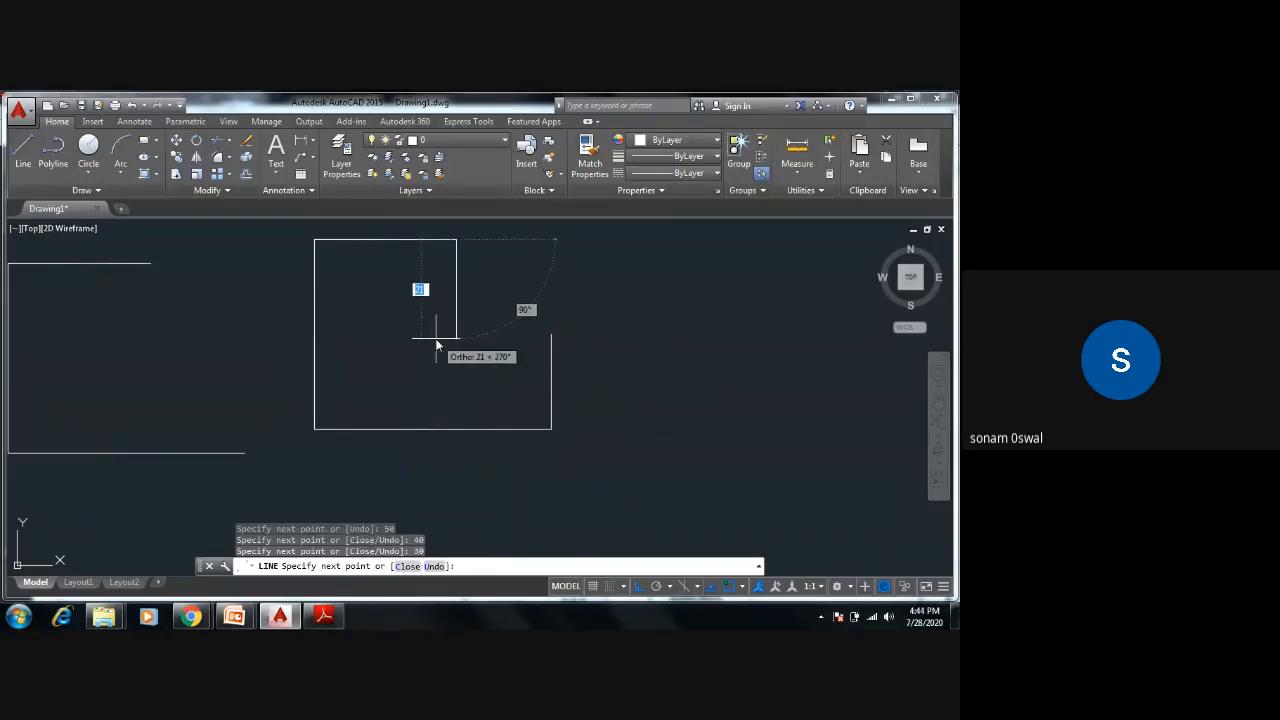
key("Escape")
key("Escape")
key("Escape")
Step: Start a third copy beside the second with its 30 mm top edge drawn from right to left
middle_click_drag(432, 342, 571, 369)
scroll(574, 375, "down", 3)
scroll(574, 375, "up", 4)
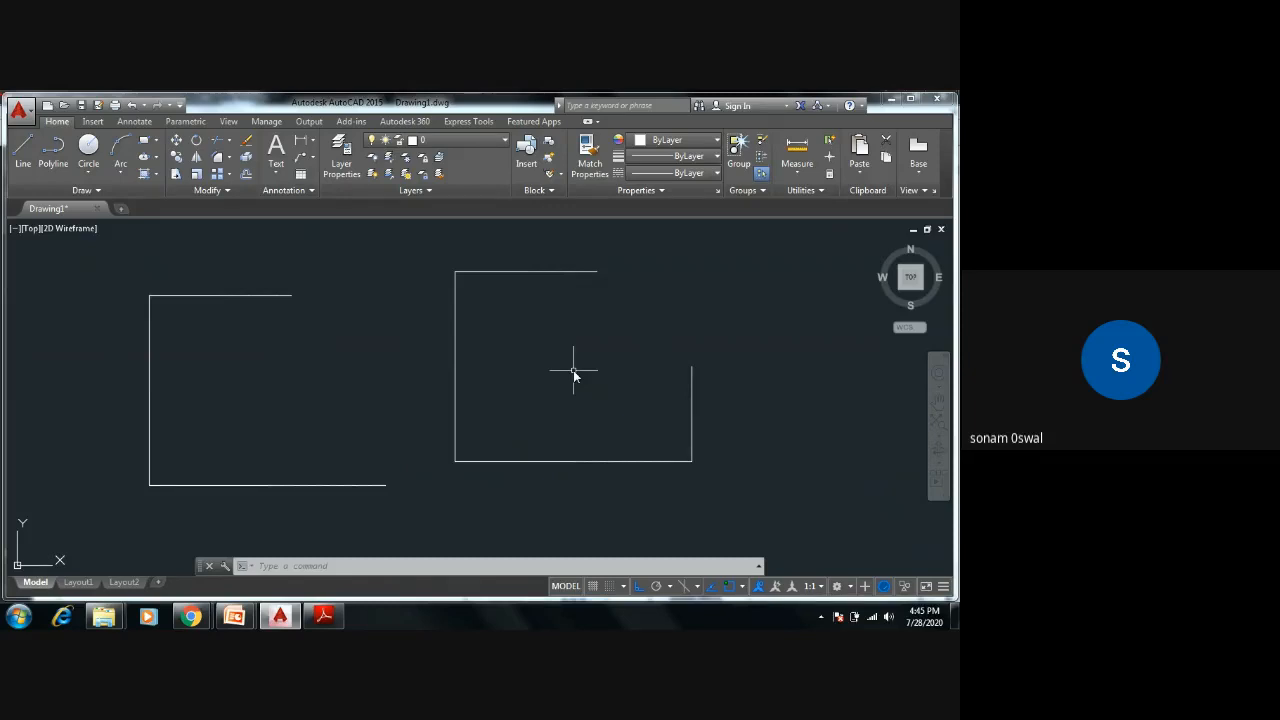
middle_click_drag(577, 366, 417, 374)
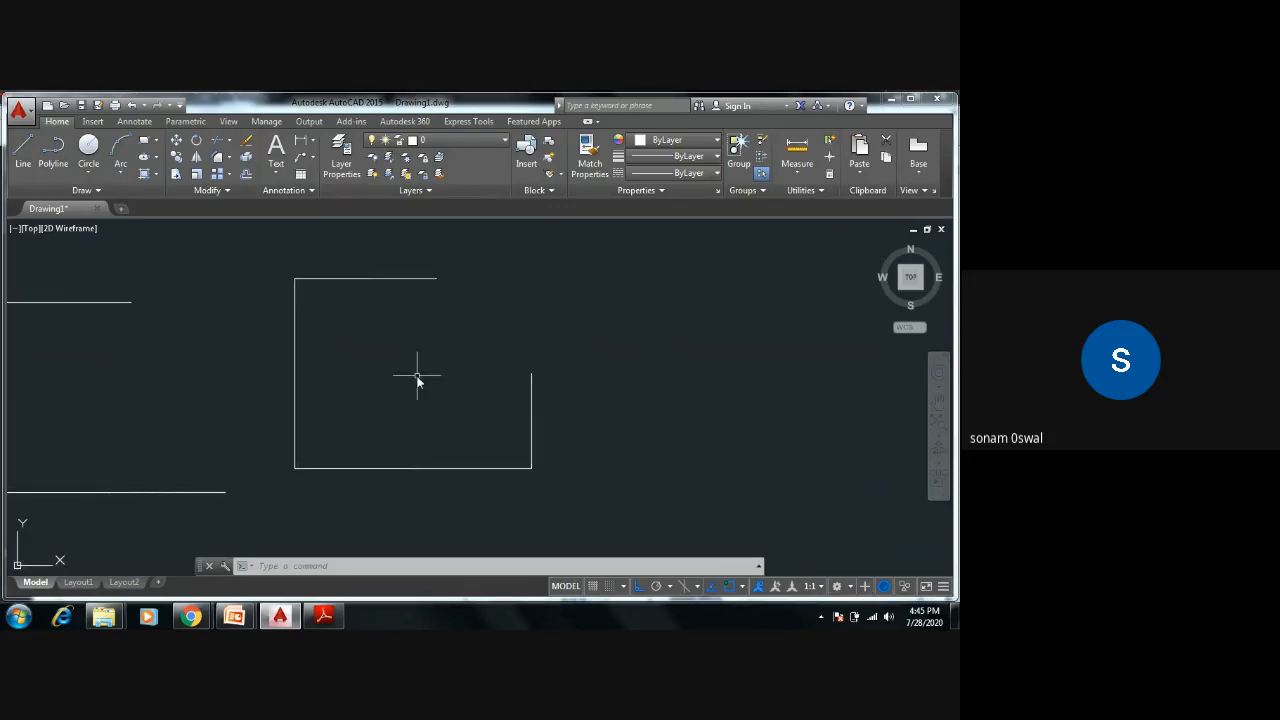
key("alt+Tab")
key("alt+Tab")
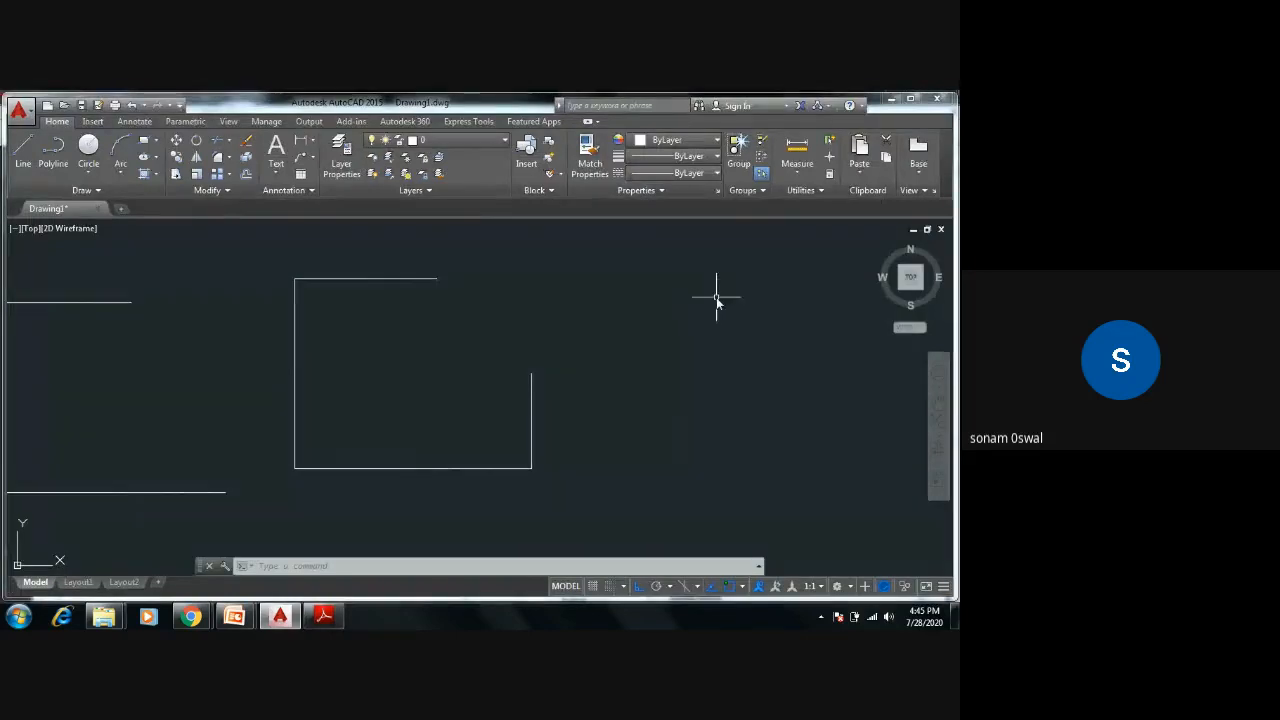
key("alt+Tab")
key("alt+Tab")
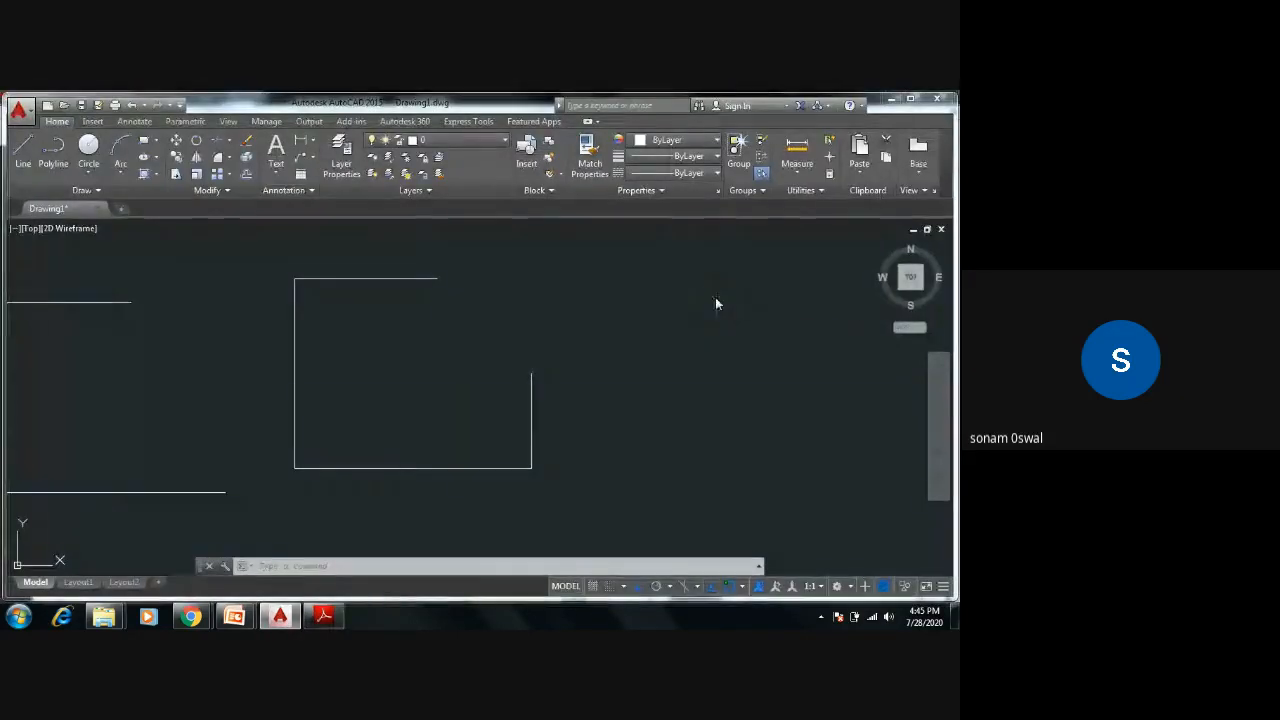
type("l")
key("Return")
left_click(739, 271)
type("30")
key("Return")
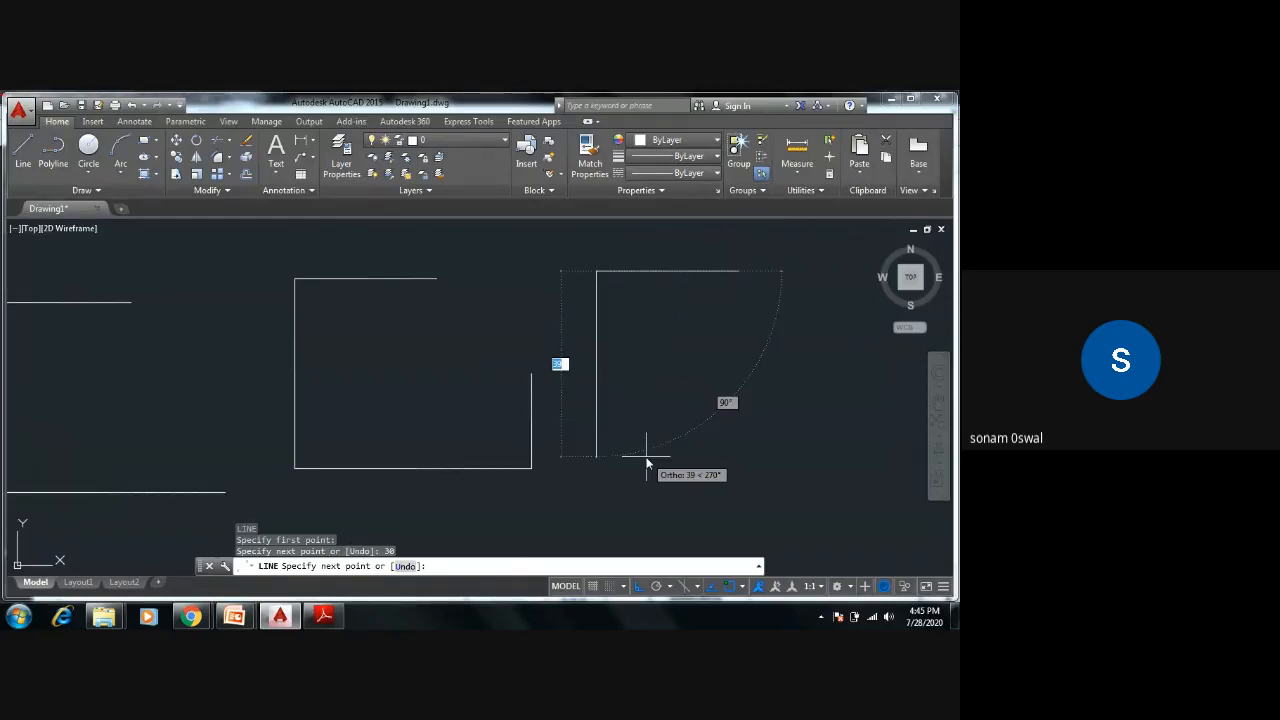
Step: Continue the third copy 40 mm down for the left edge and 50 mm to the right for the bottom edge
key("alt+Tab")
key("alt+Tab")
type("4")
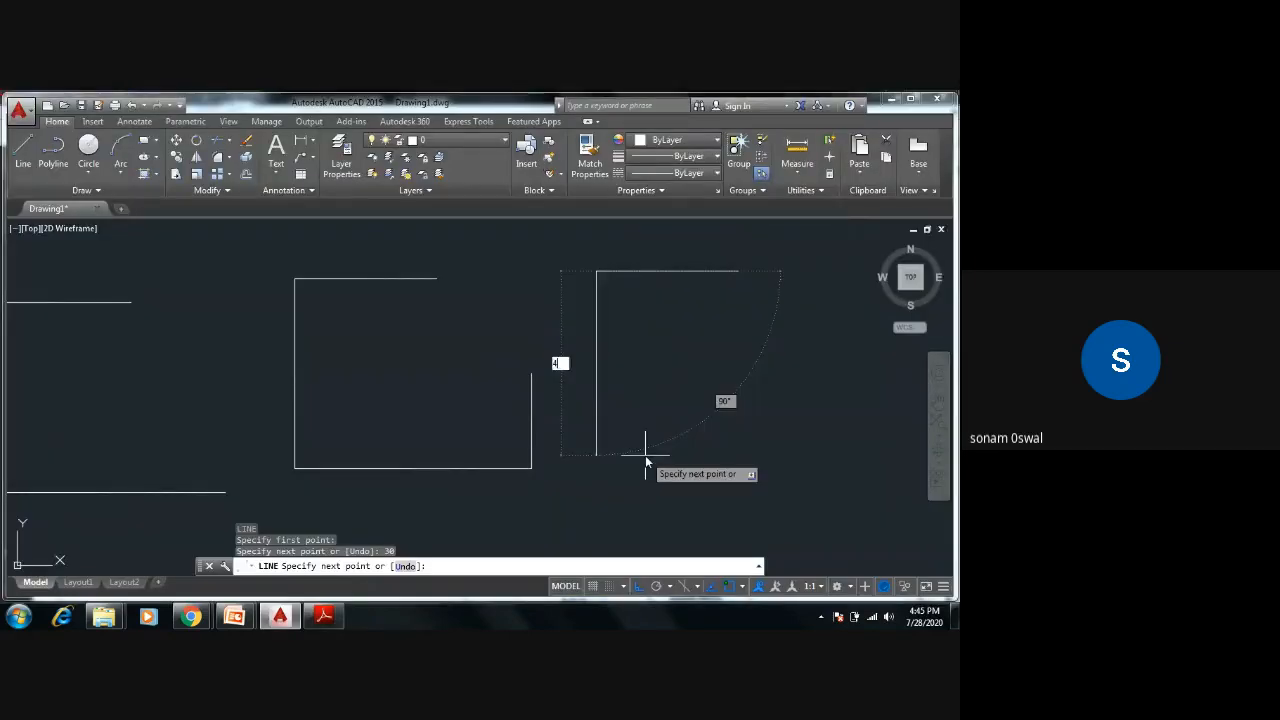
type("0")
key("Return")
type("30")
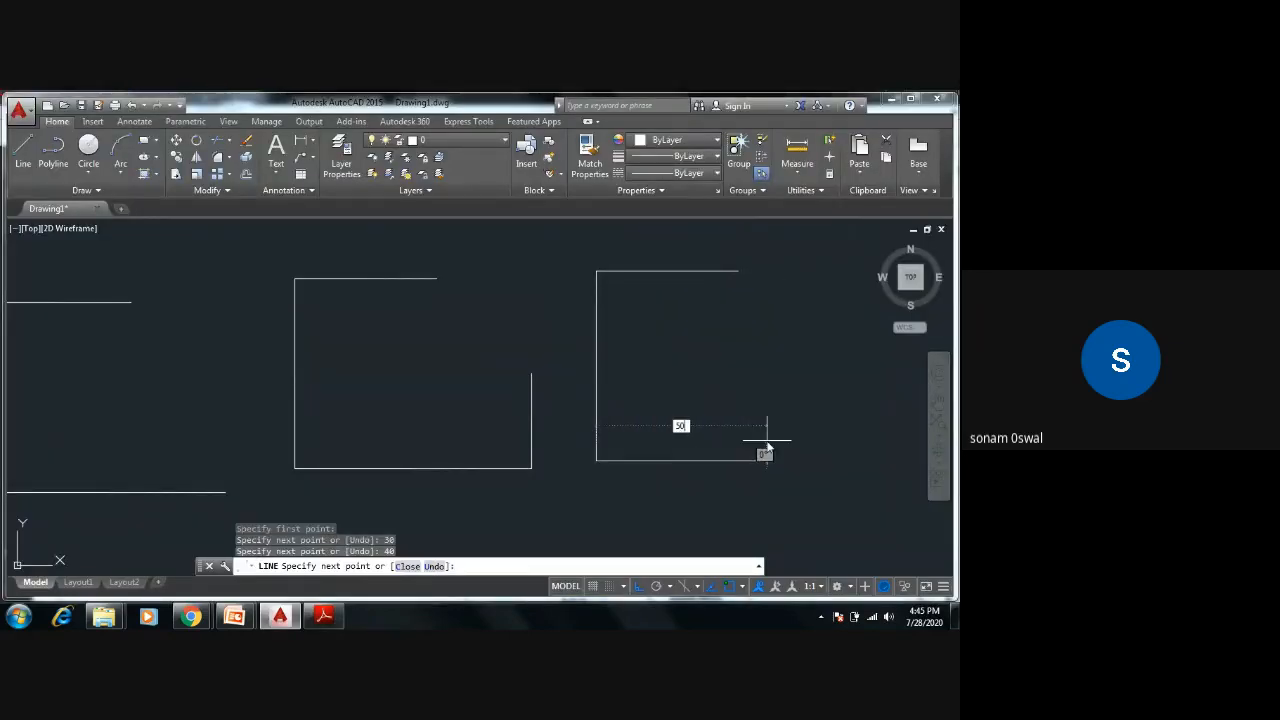
key("Return")
Step: Draw the third copy's right edge 20 mm upward and end the line, leaving the upper right corner open
type("2")
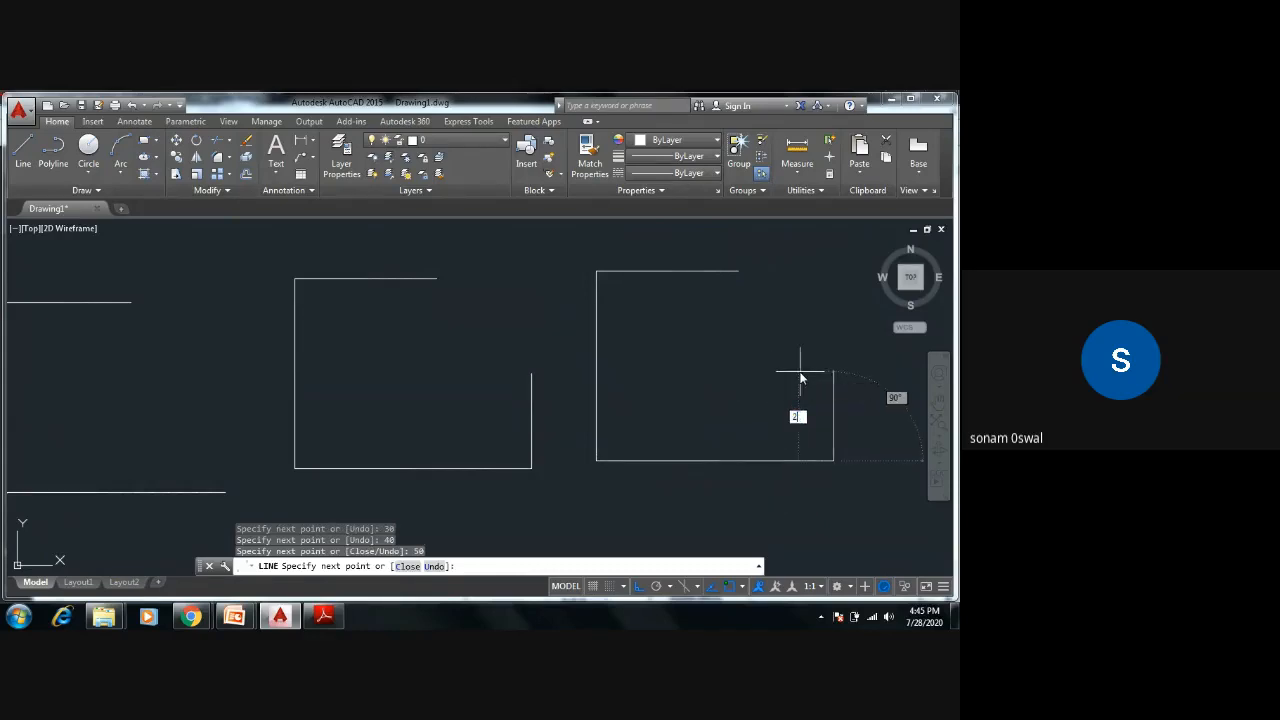
type("0")
key("Return")
key("Escape")
key("Escape")
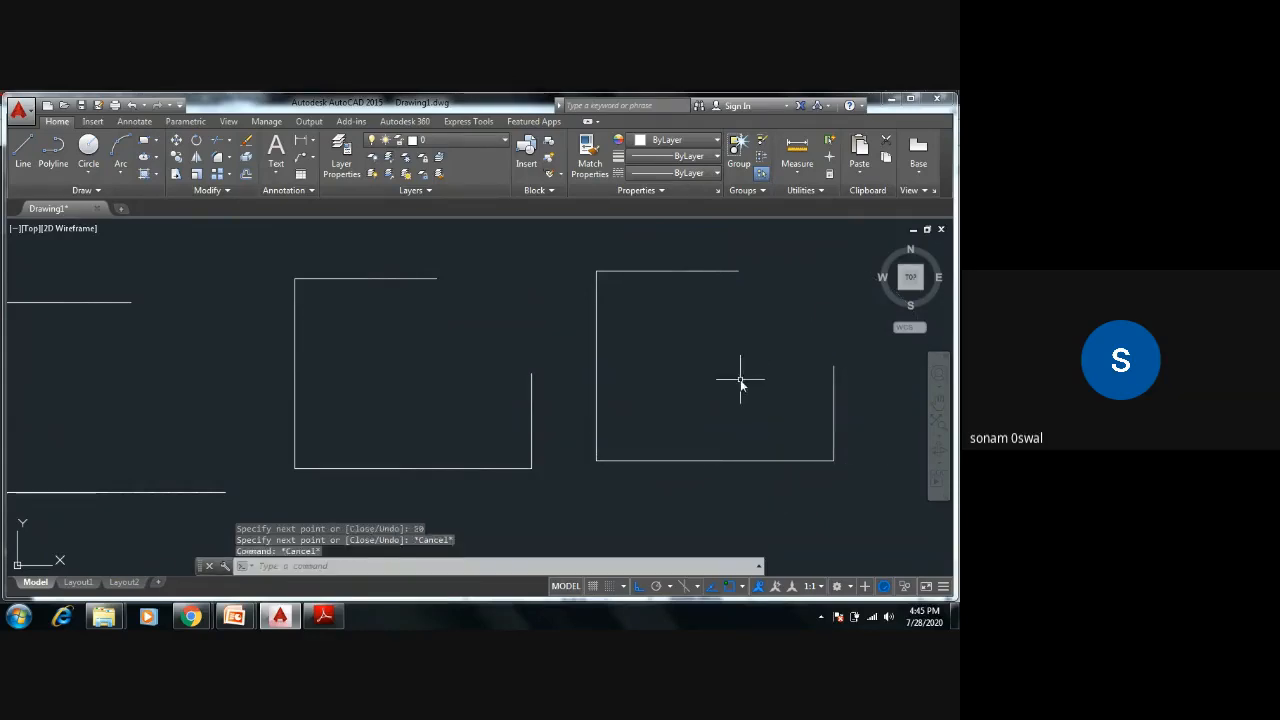
key("Escape")
key("Escape")
Step: Open the Arc methods and find Start, End, Radius for the open upper right corner of the third copy
middle_click_drag(734, 380, 460, 390)
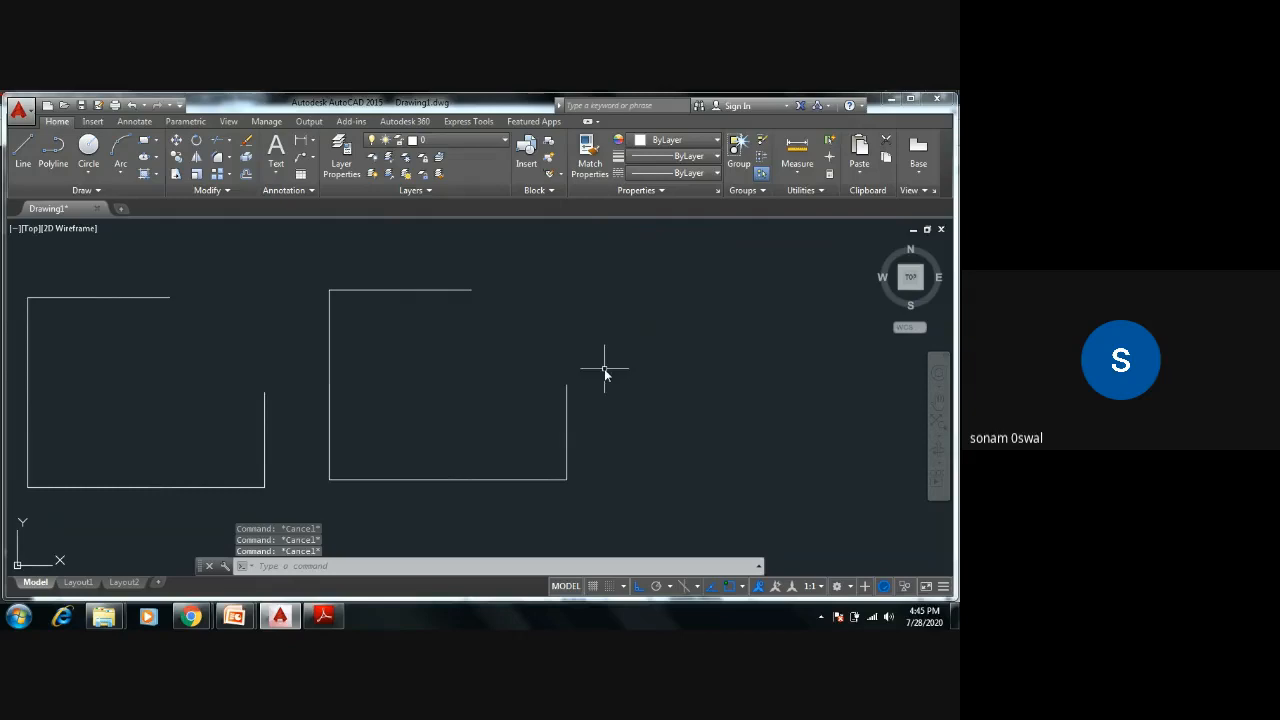
scroll(604, 368, "down", 4)
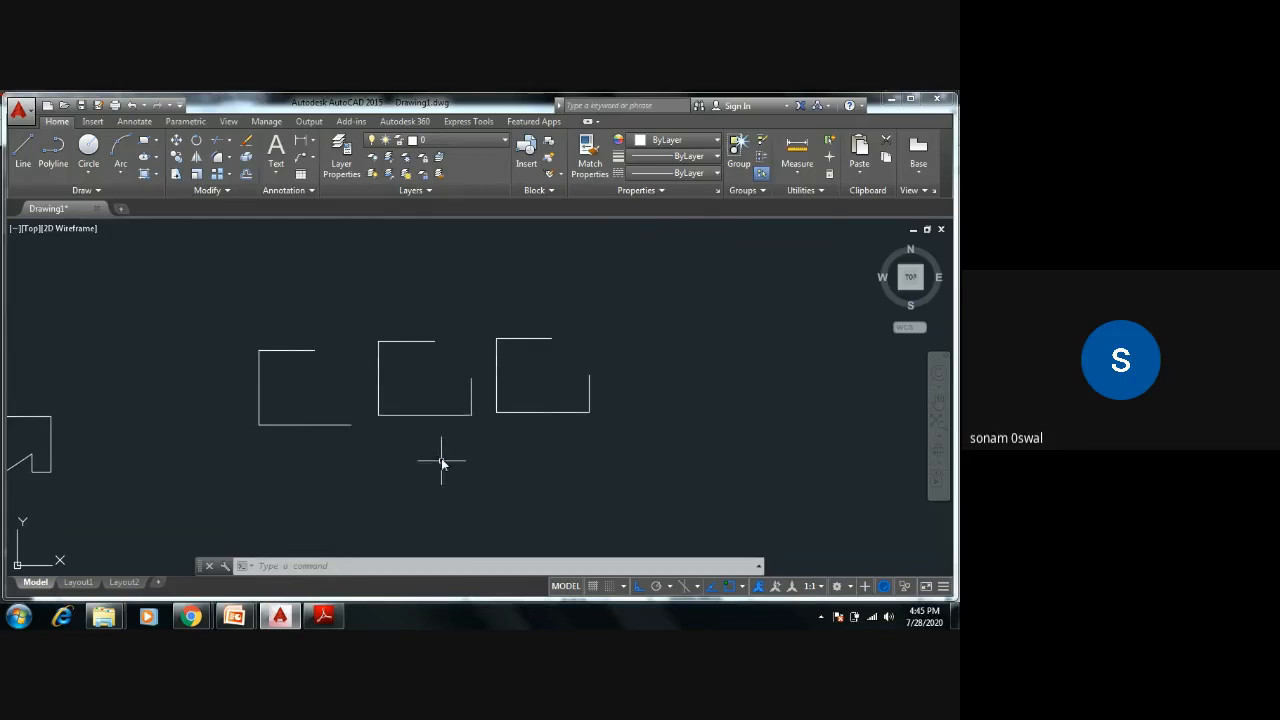
middle_click_drag(443, 457, 353, 428)
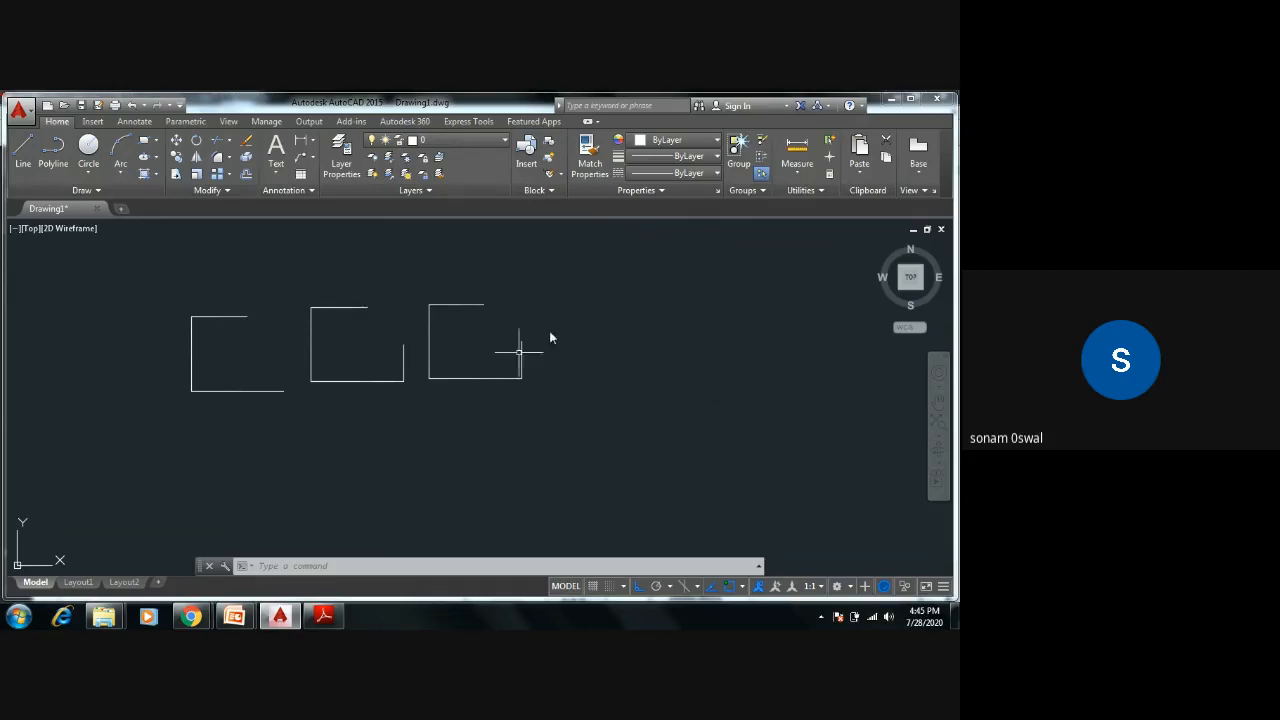
scroll(506, 403, "up", 1)
middle_click_drag(506, 403, 583, 397)
scroll(583, 398, "up", 4)
scroll(583, 399, "down", 4)
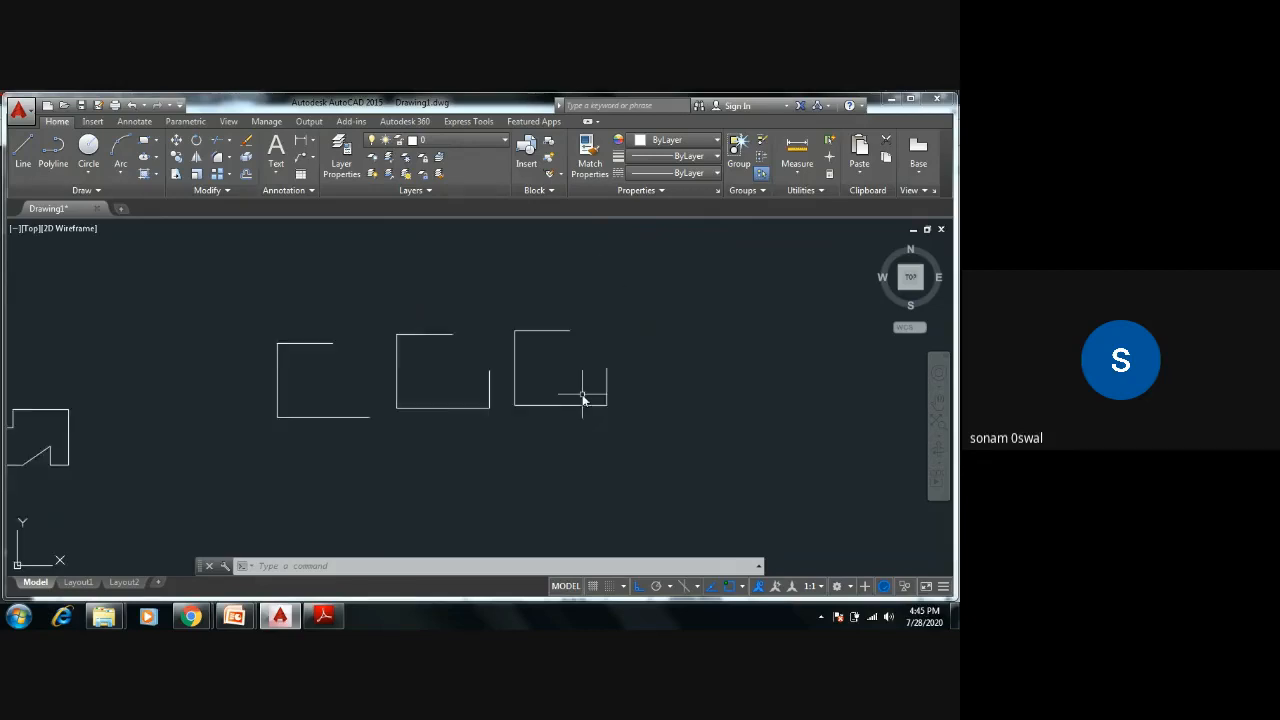
scroll(531, 418, "up", 4)
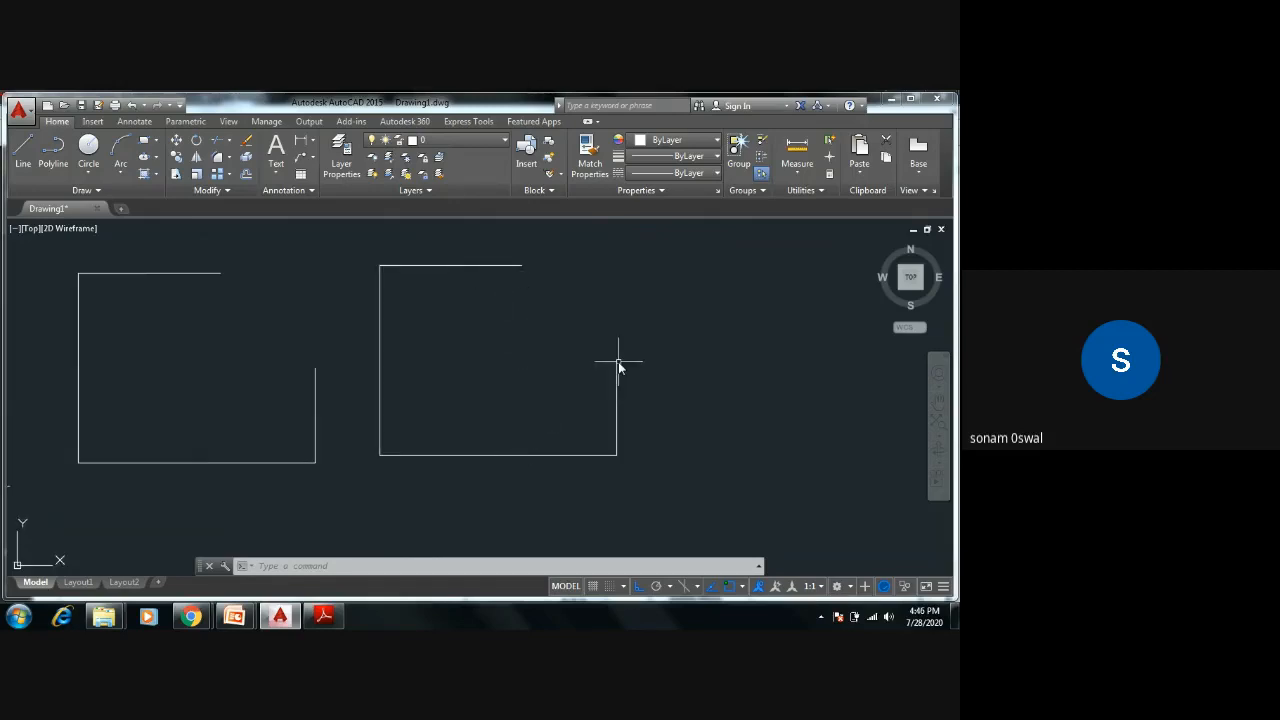
left_click(120, 170)
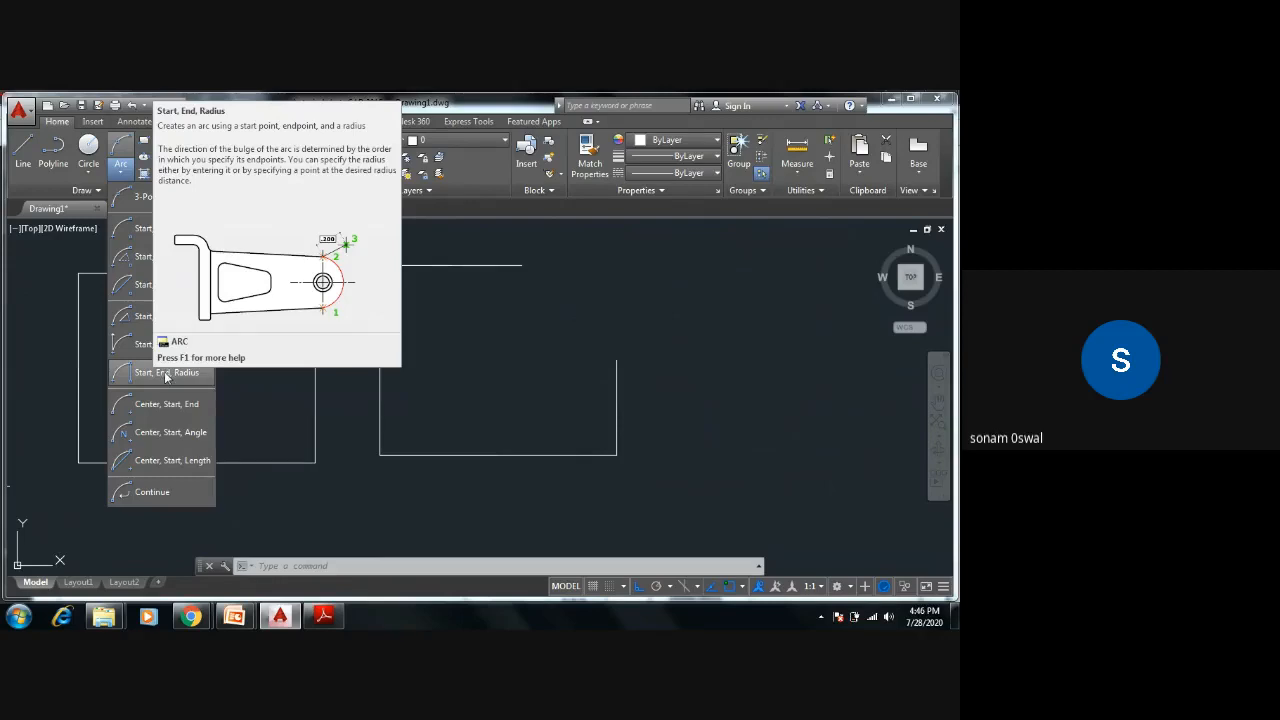
Step: Close the right-hand profile's open corner with a concave Start, End, Radius arc of radius 25, from the top edge to the right edge
left_click(165, 373)
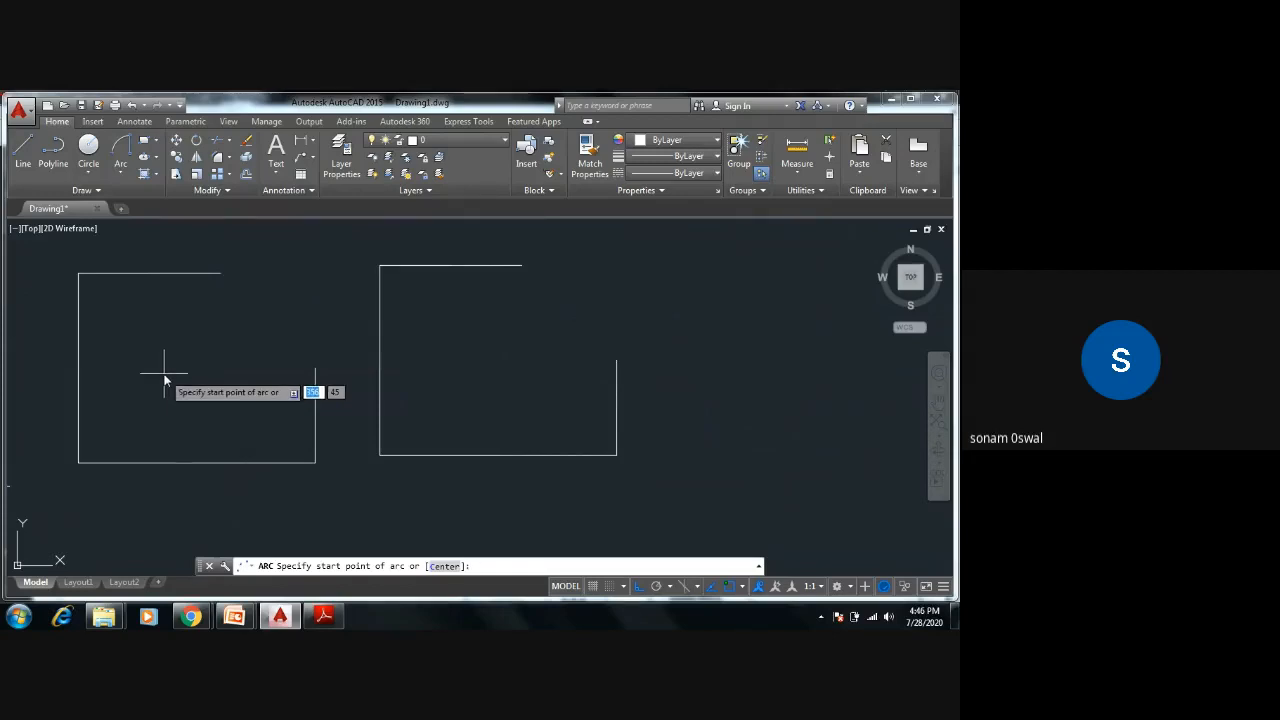
left_click(522, 266)
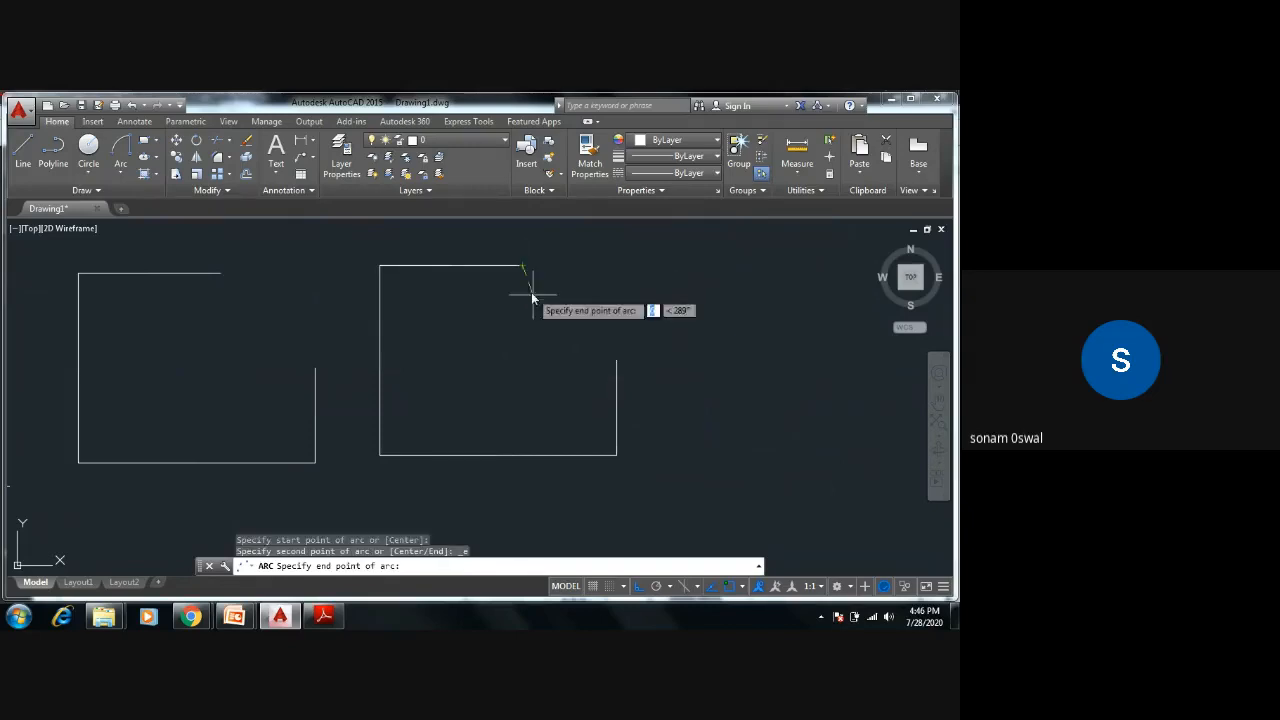
left_click(612, 362)
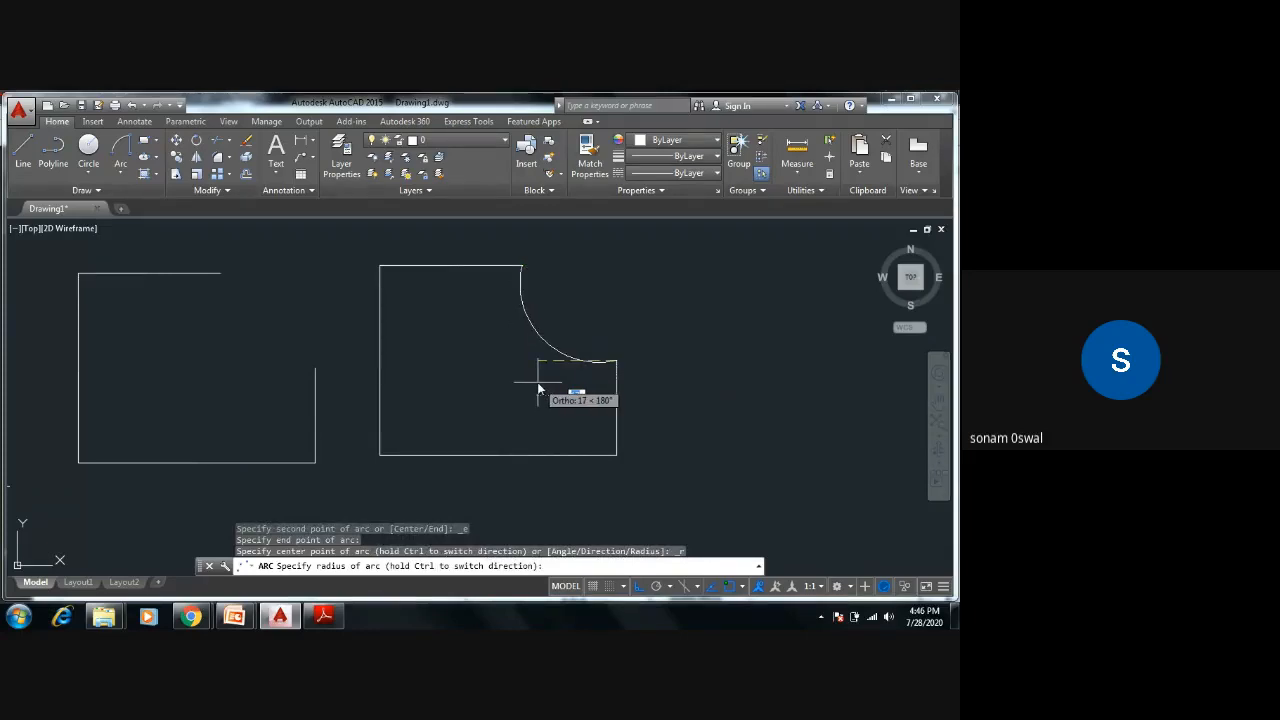
type("25")
key("Return")
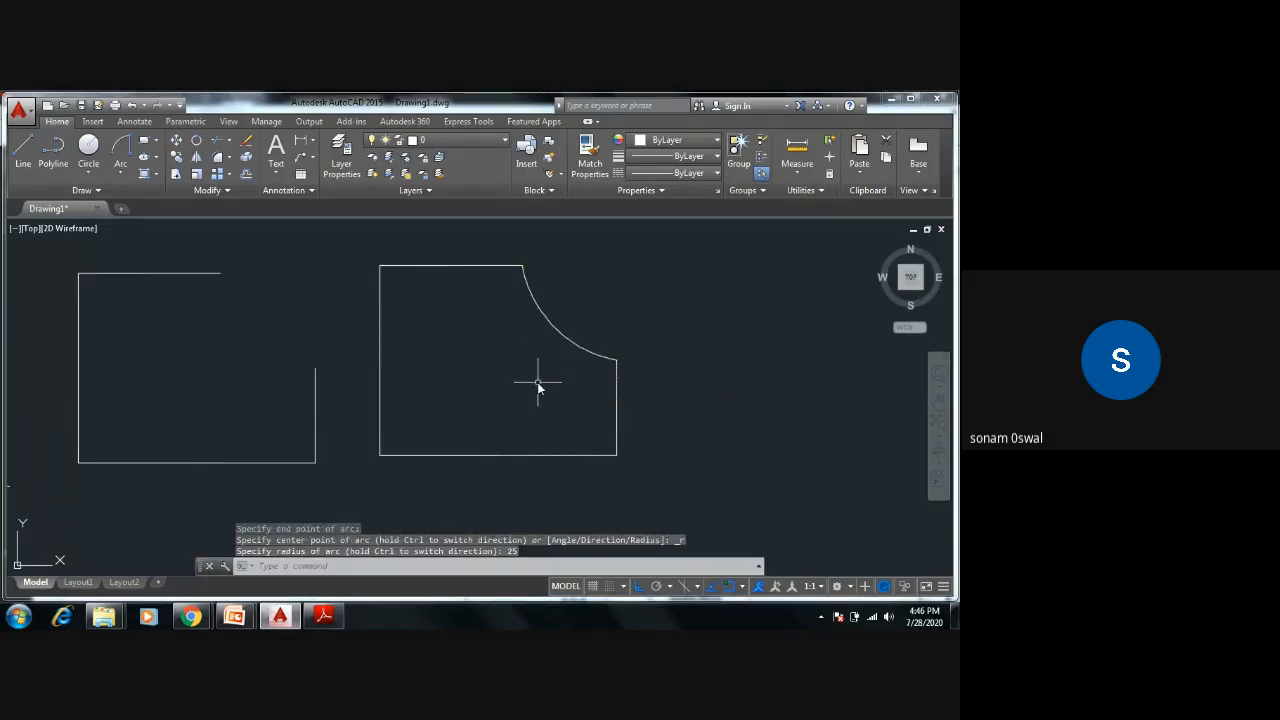
key("Escape")
key("Escape")
key("Escape")
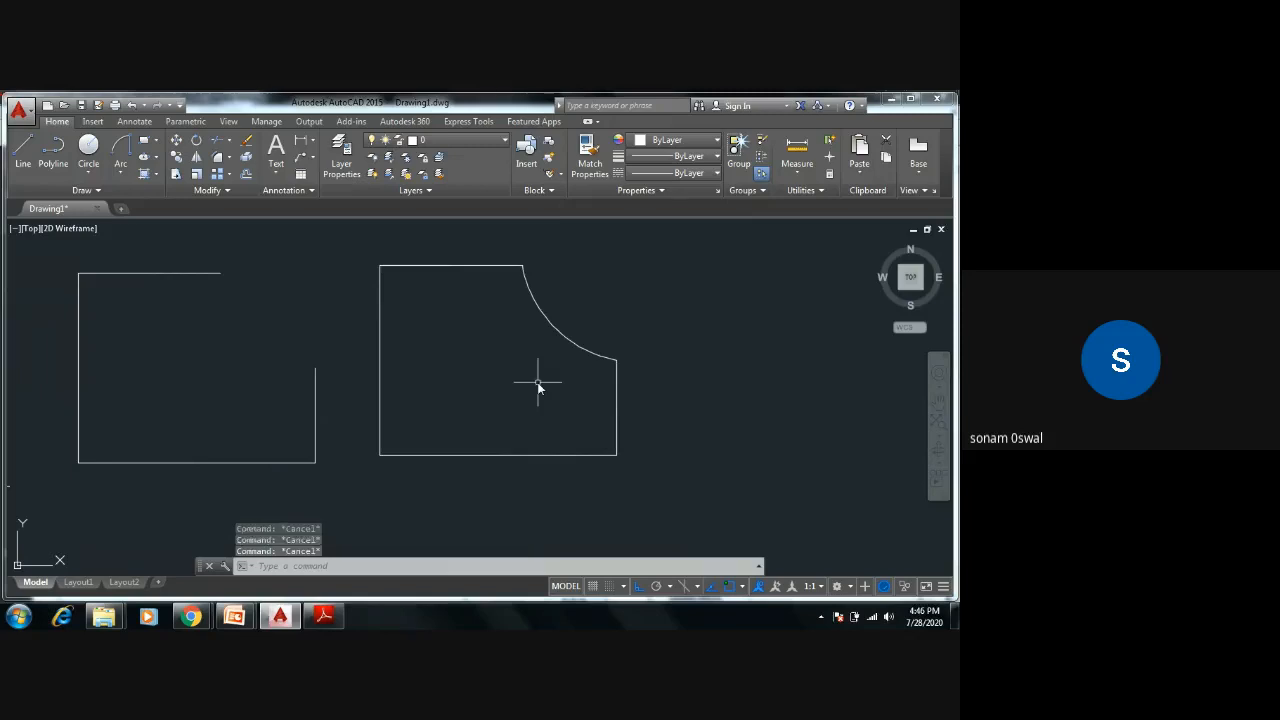
Step: Close the neighbouring profile's open corner with a convex Start, End, Radius arc of radius 25, from the right edge to the top edge
mouse_move(538, 388)
middle_mouse_down()
mouse_move(742, 394)
mouse_move(743, 411)
middle_mouse_up()
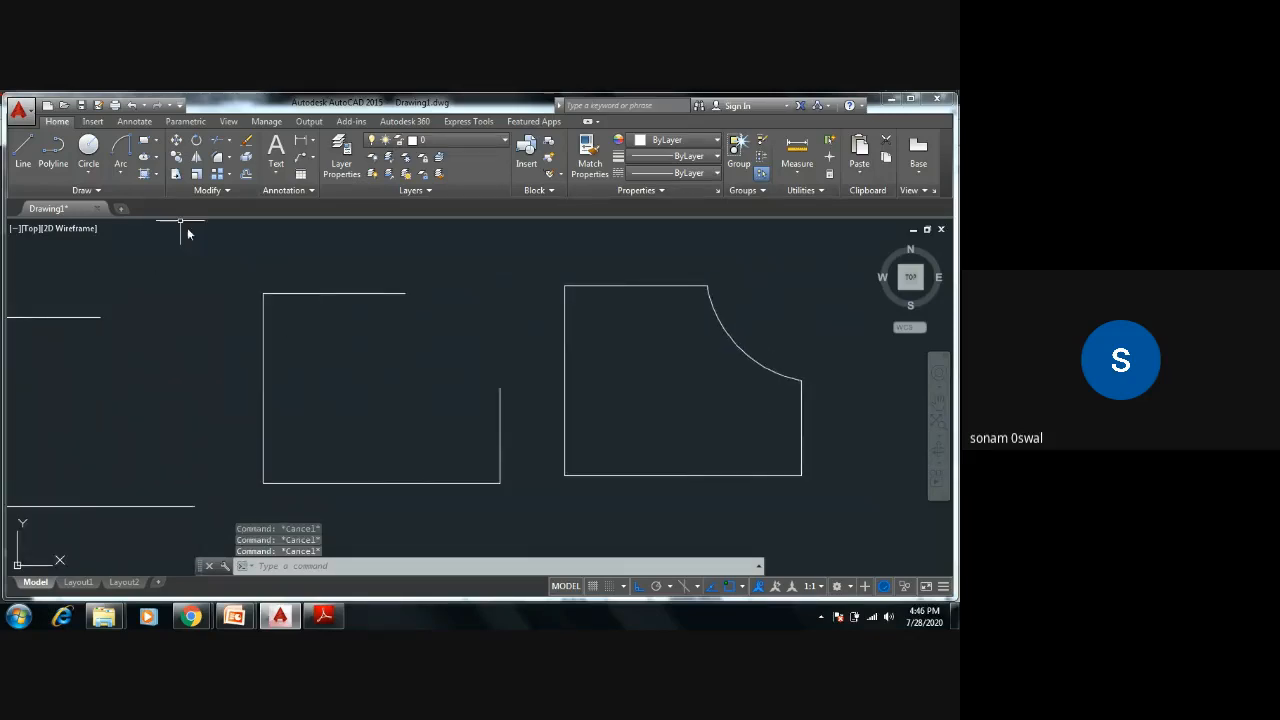
left_click(126, 179)
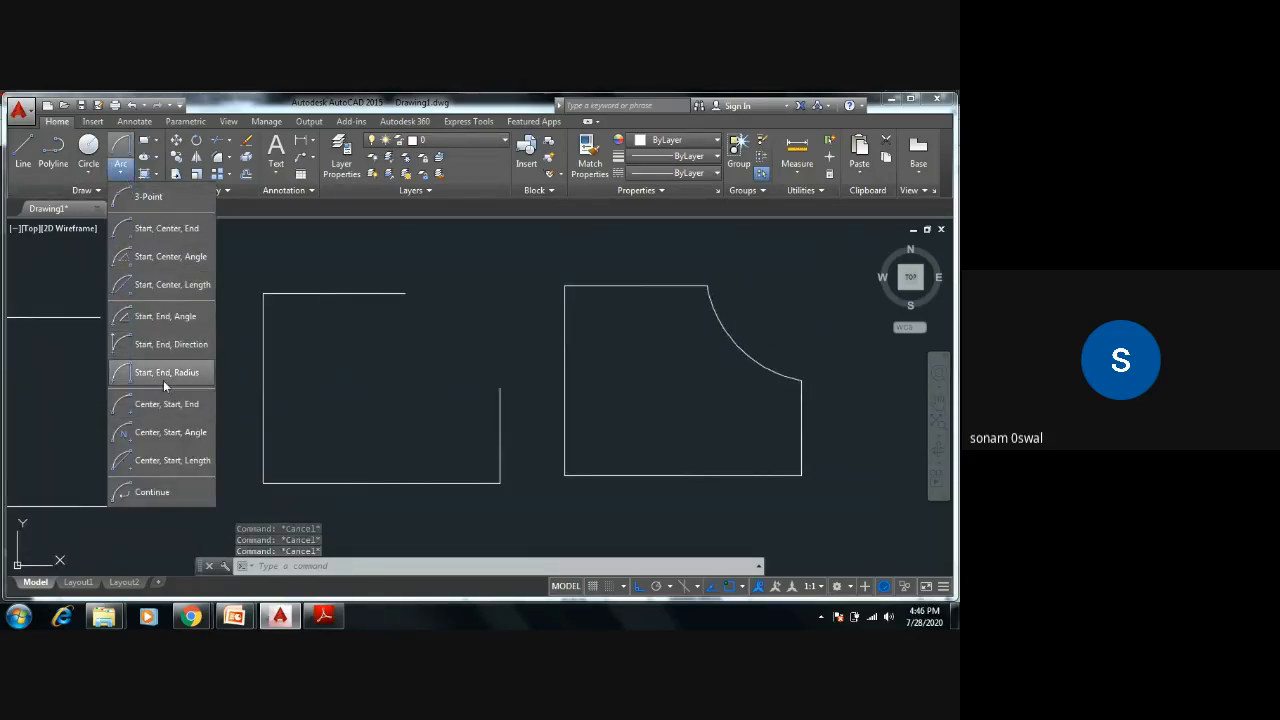
left_click(164, 380)
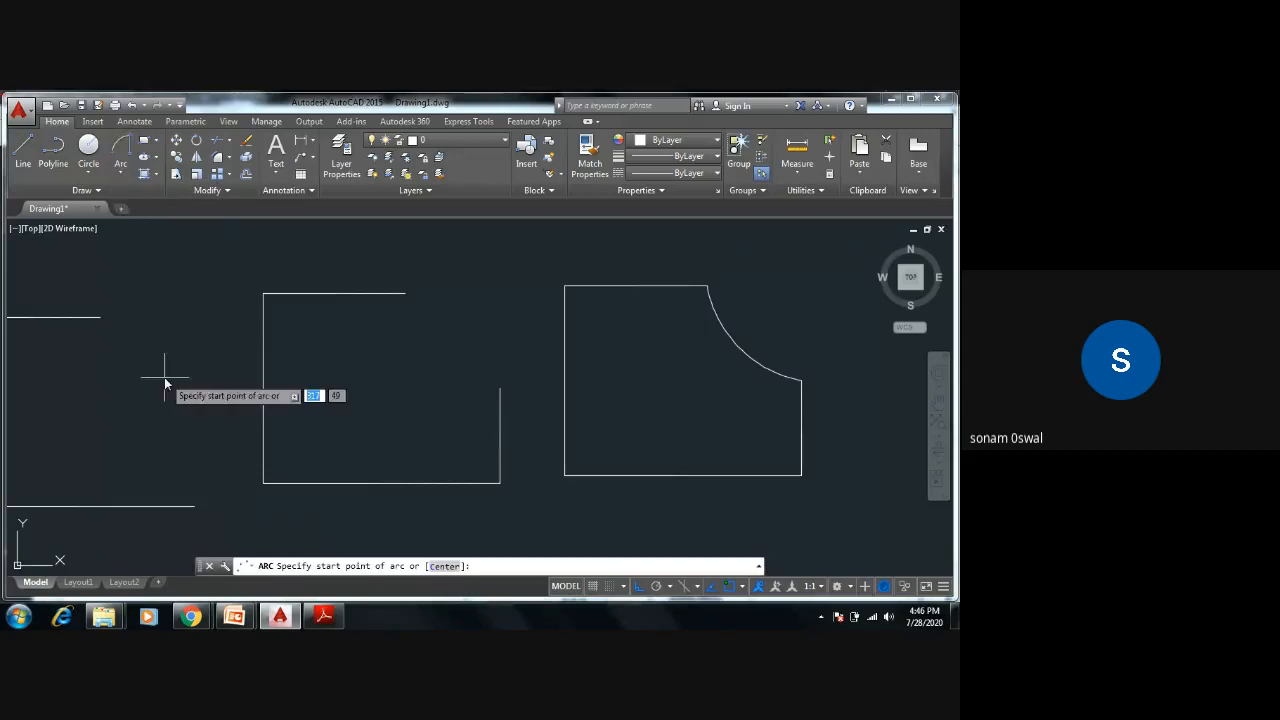
left_click(490, 396)
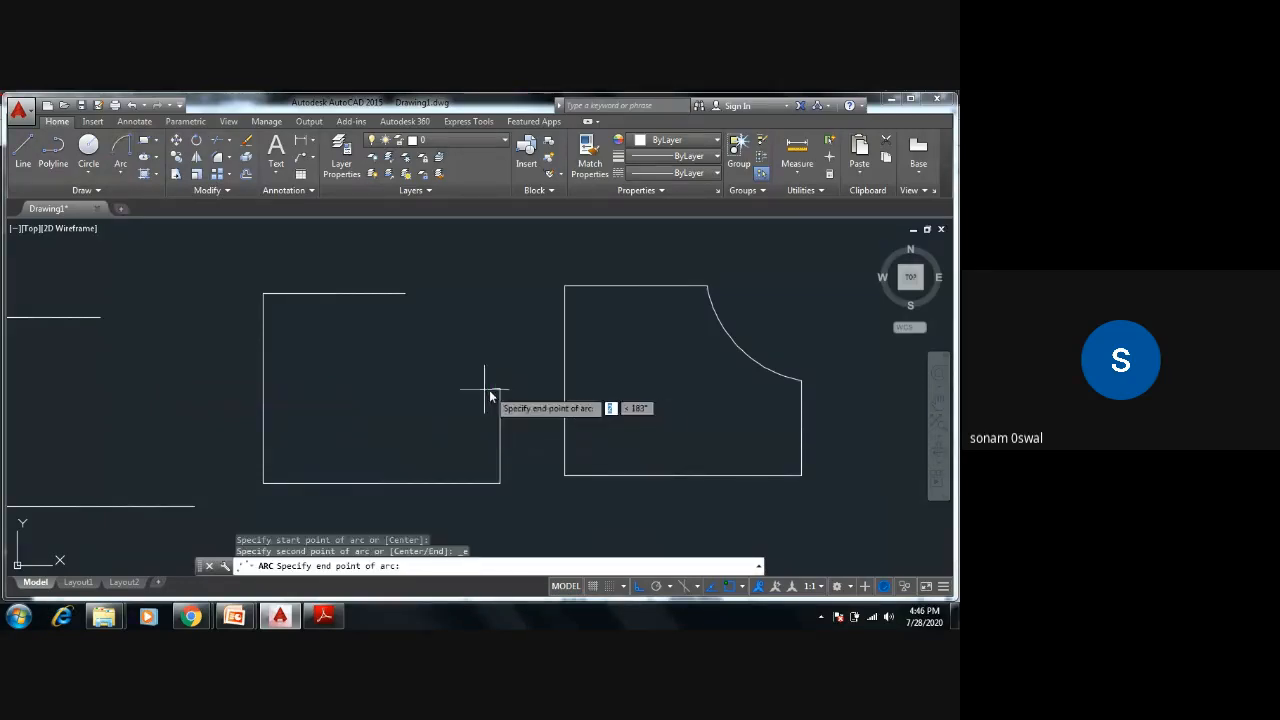
left_click(405, 295)
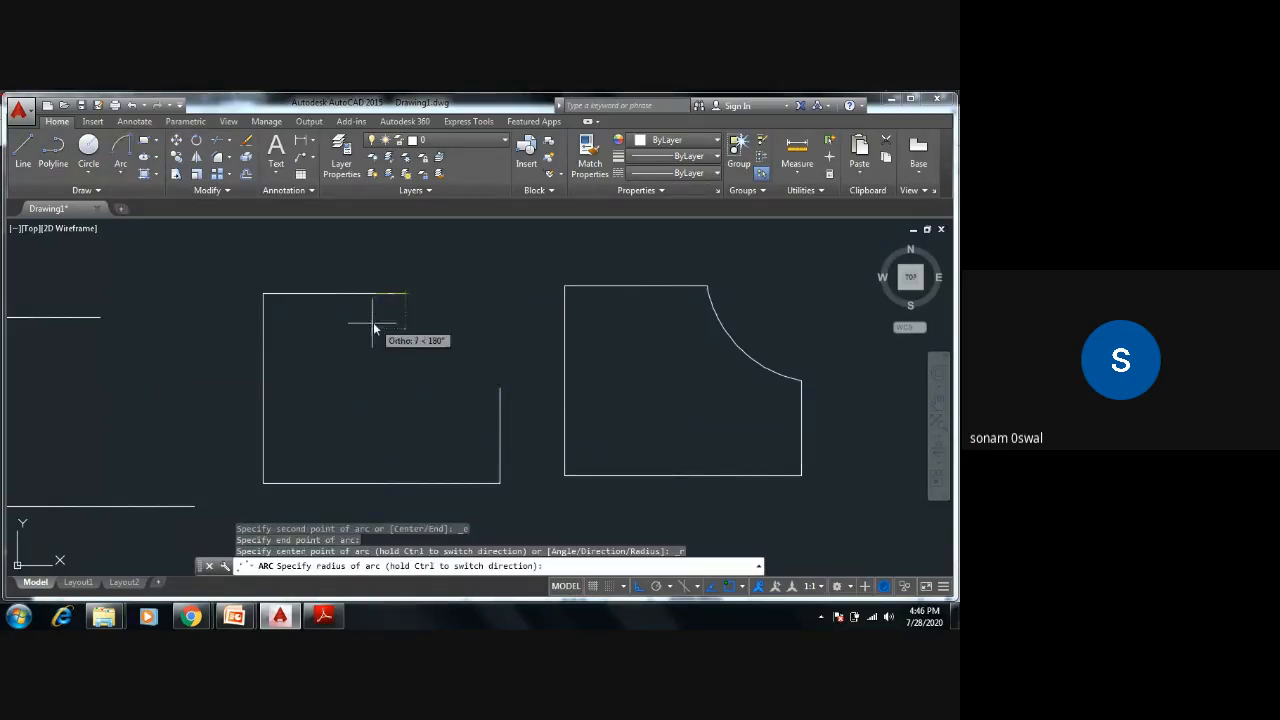
type("25")
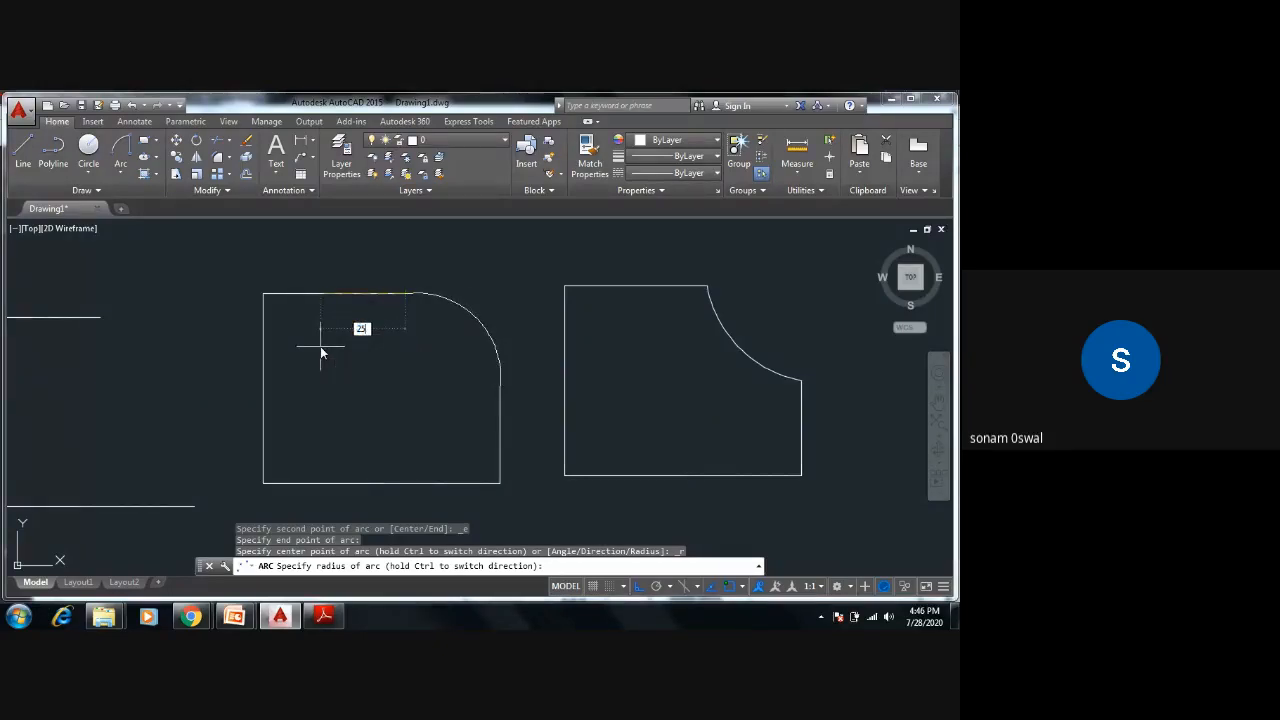
key("Return")
key("Escape")
key("Escape")
key("Escape")
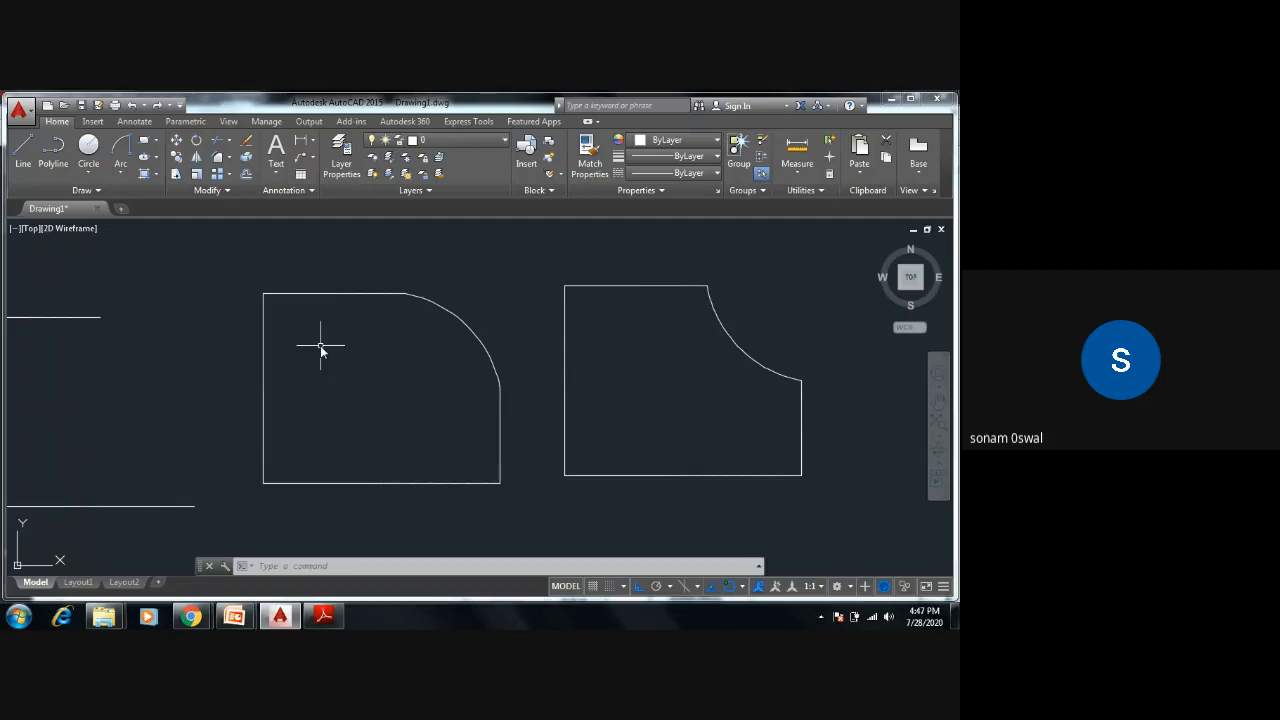
Step: Look over the drawn profiles and examine the stepped shaft's dimensions in the exercise PDF in Adobe Reader
scroll(366, 372, "down", 4)
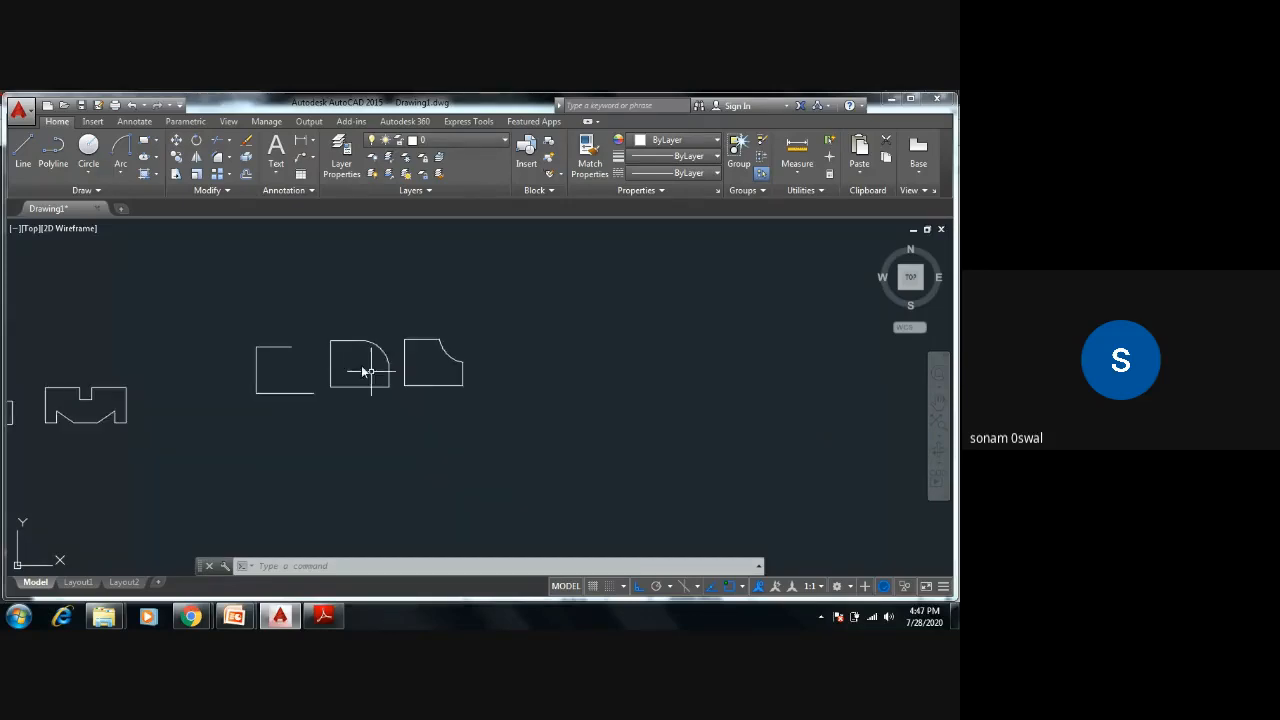
mouse_move(385, 389)
middle_mouse_down()
mouse_move(557, 386)
mouse_move(629, 436)
middle_mouse_up()
scroll(594, 394, "up", 2)
scroll(640, 368, "up", 6)
scroll(646, 366, "down", 4)
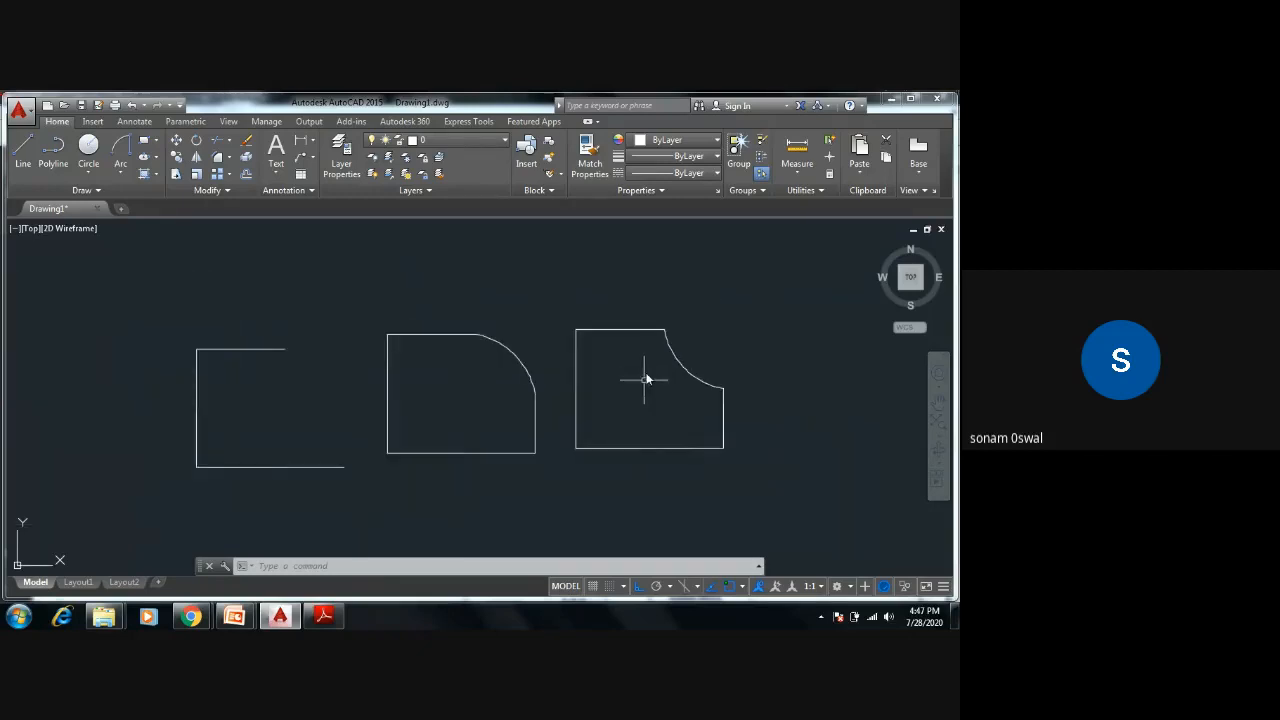
middle_click_drag(651, 371, 720, 390)
scroll(608, 428, "down", 6)
scroll(571, 428, "up", 6)
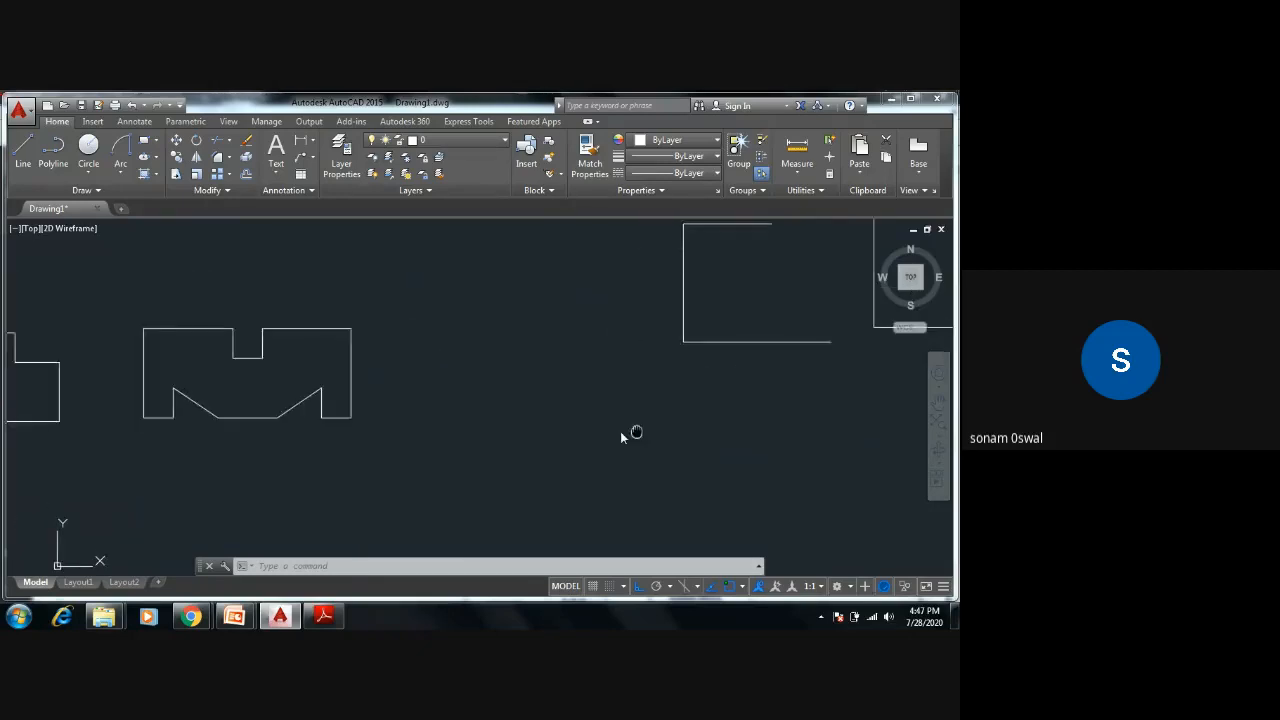
scroll(573, 437, "down", 6)
scroll(503, 443, "up", 5)
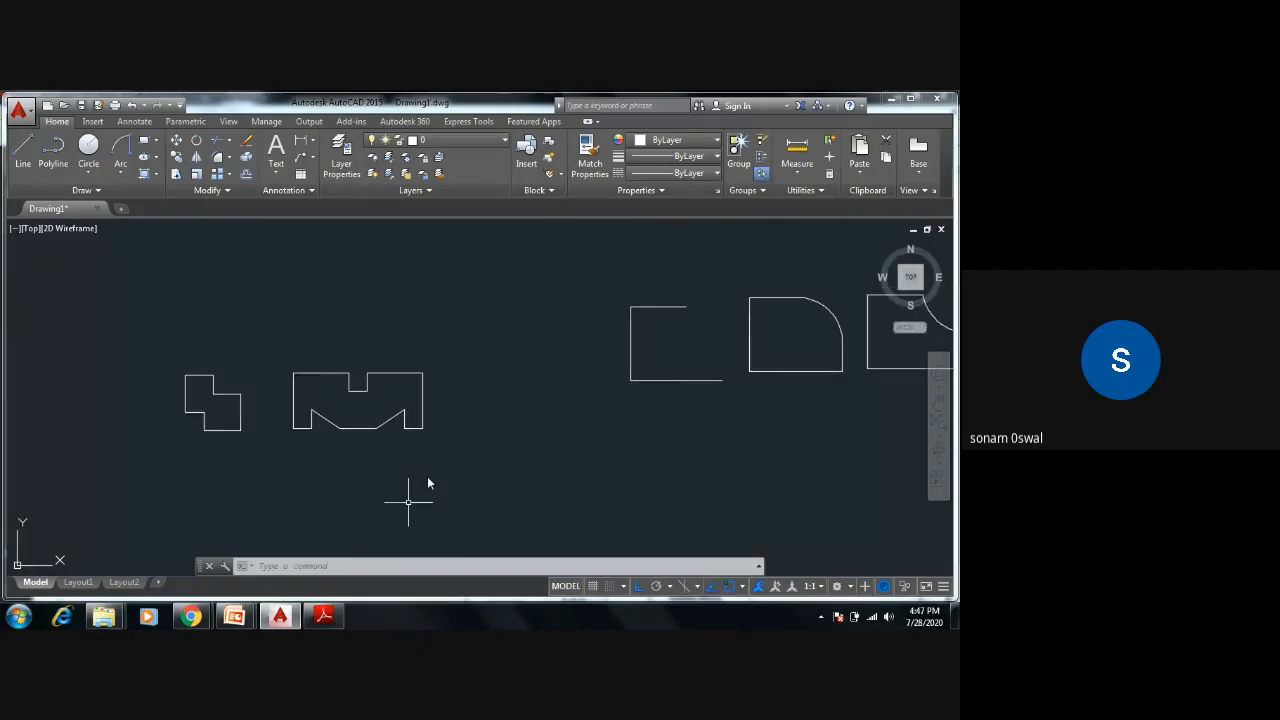
left_click(324, 617)
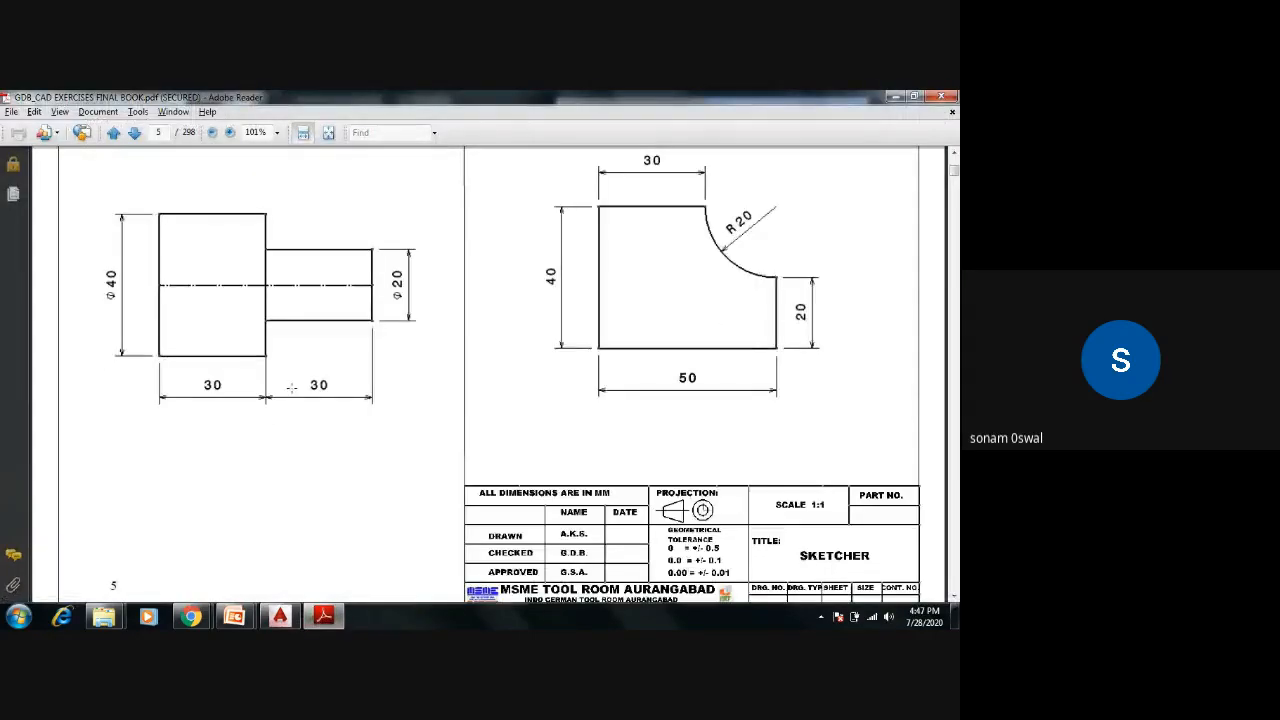
scroll(411, 460, "up", 2)
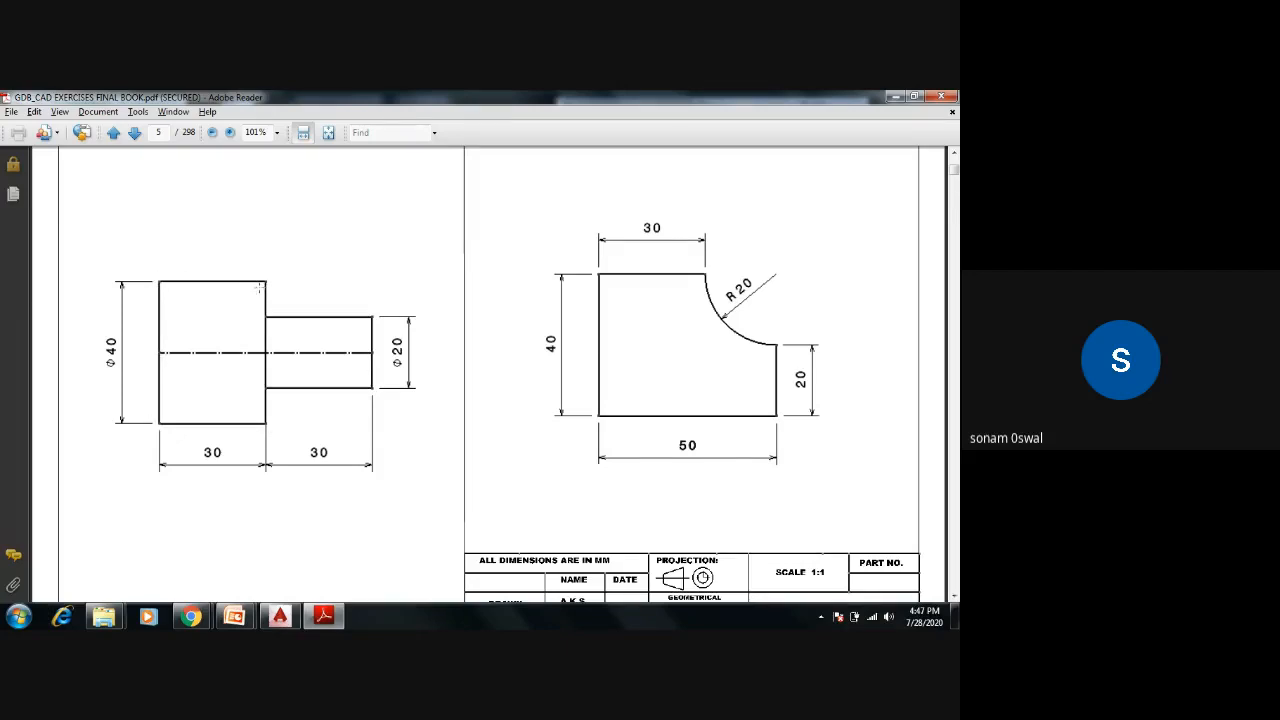
key("alt+Tab")
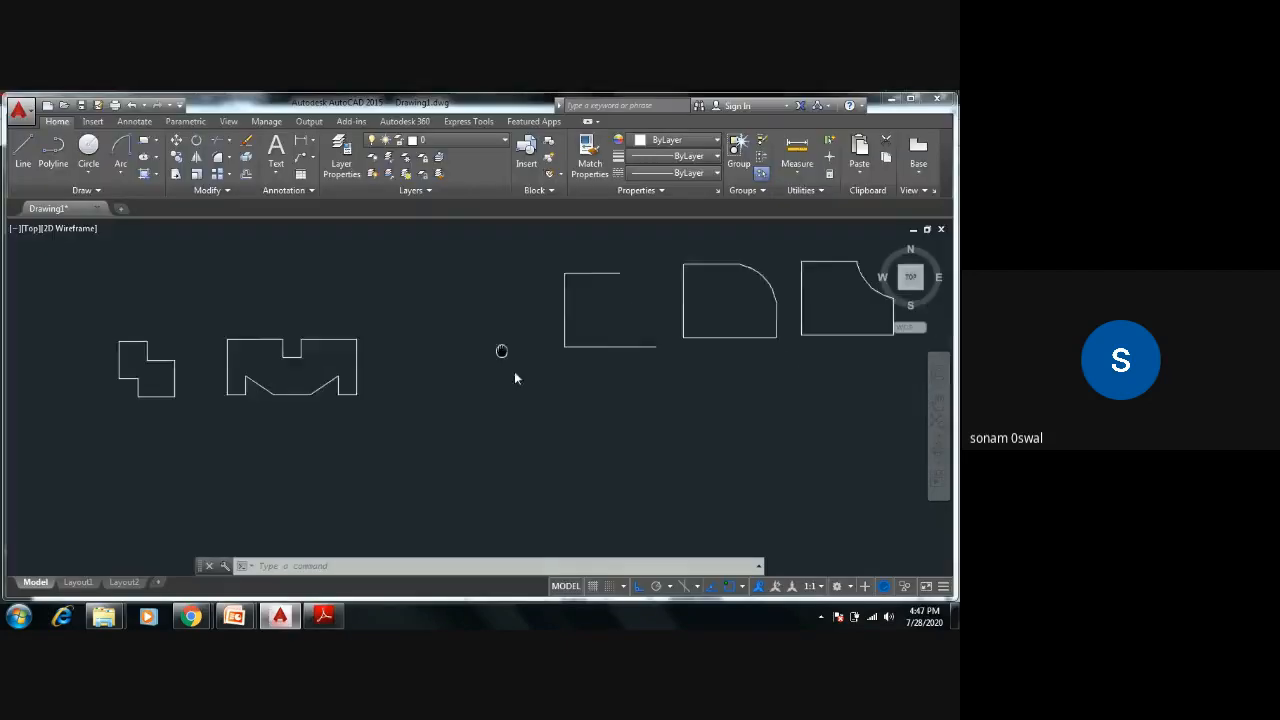
Step: Draw a closed rectangle 30 mm wide and 40 mm high with lines in the empty area below the stepped profile
middle_click_drag(508, 366, 482, 284)
middle_click_drag(354, 462, 214, 600)
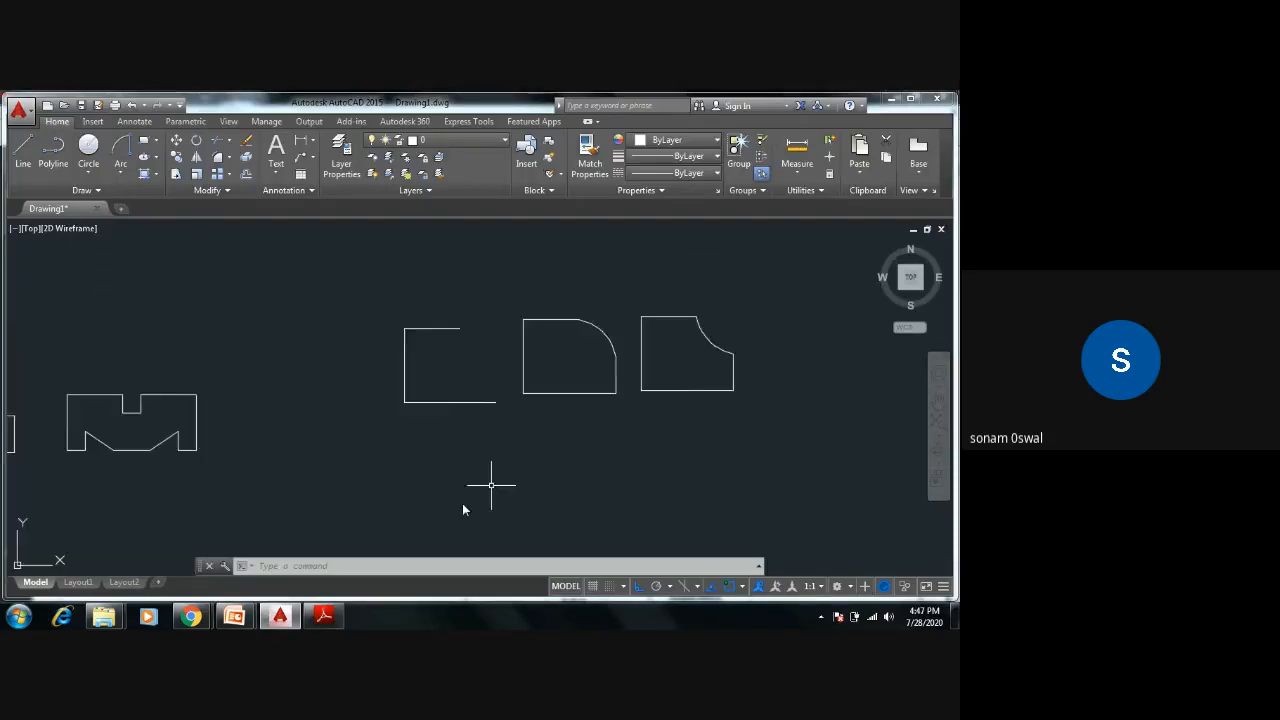
middle_click_drag(590, 387, 832, 278)
middle_click_drag(441, 389, 612, 336)
scroll(403, 345, "up", 4)
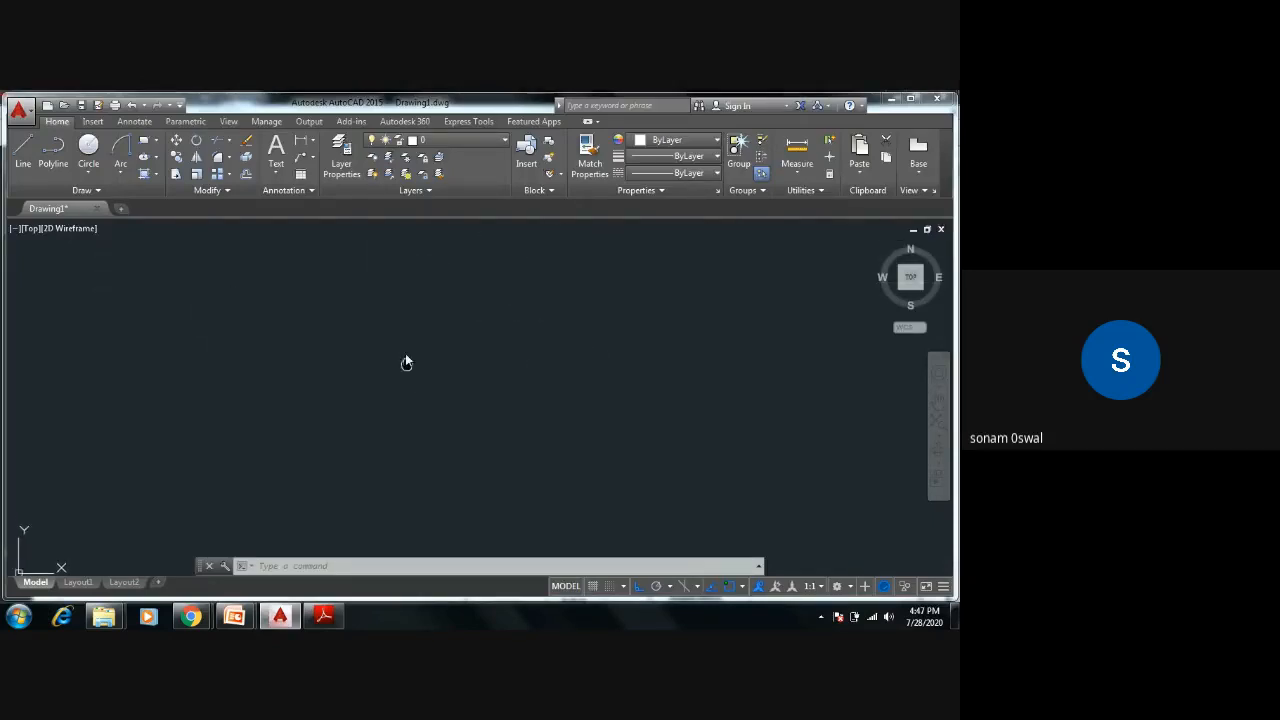
middle_click_drag(403, 350, 390, 418)
type("l")
key("Return")
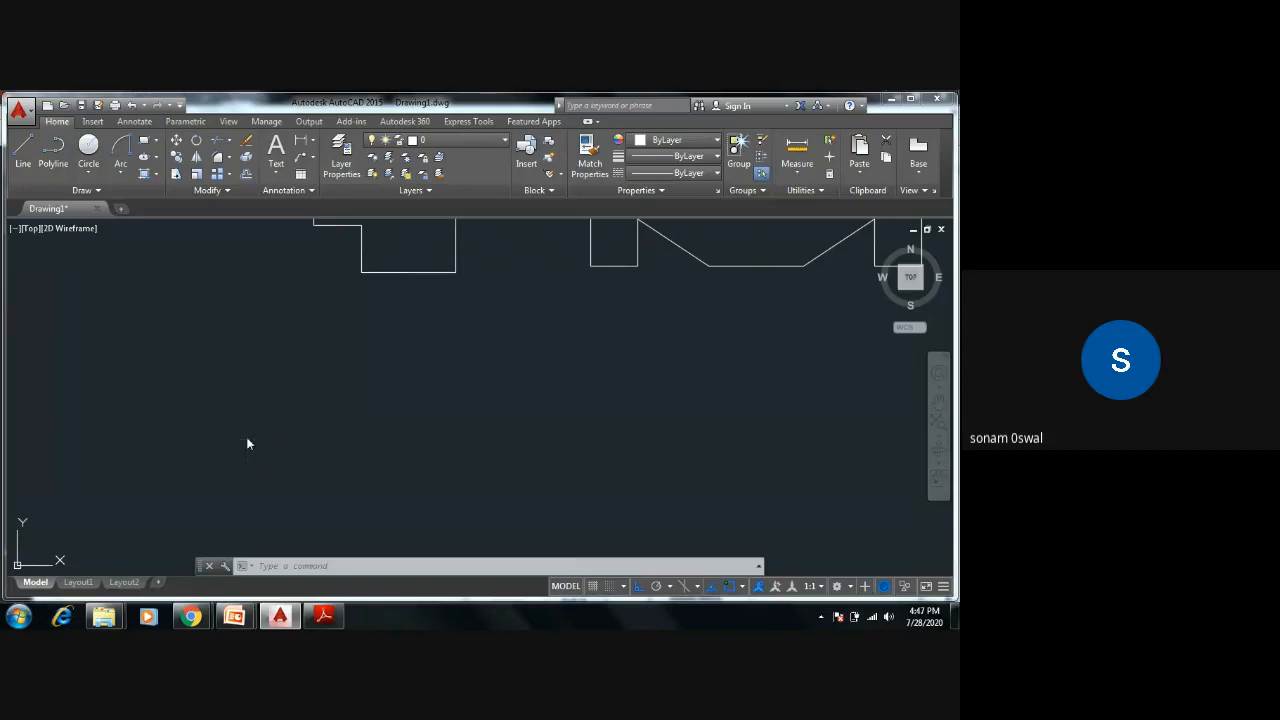
key("alt+Tab")
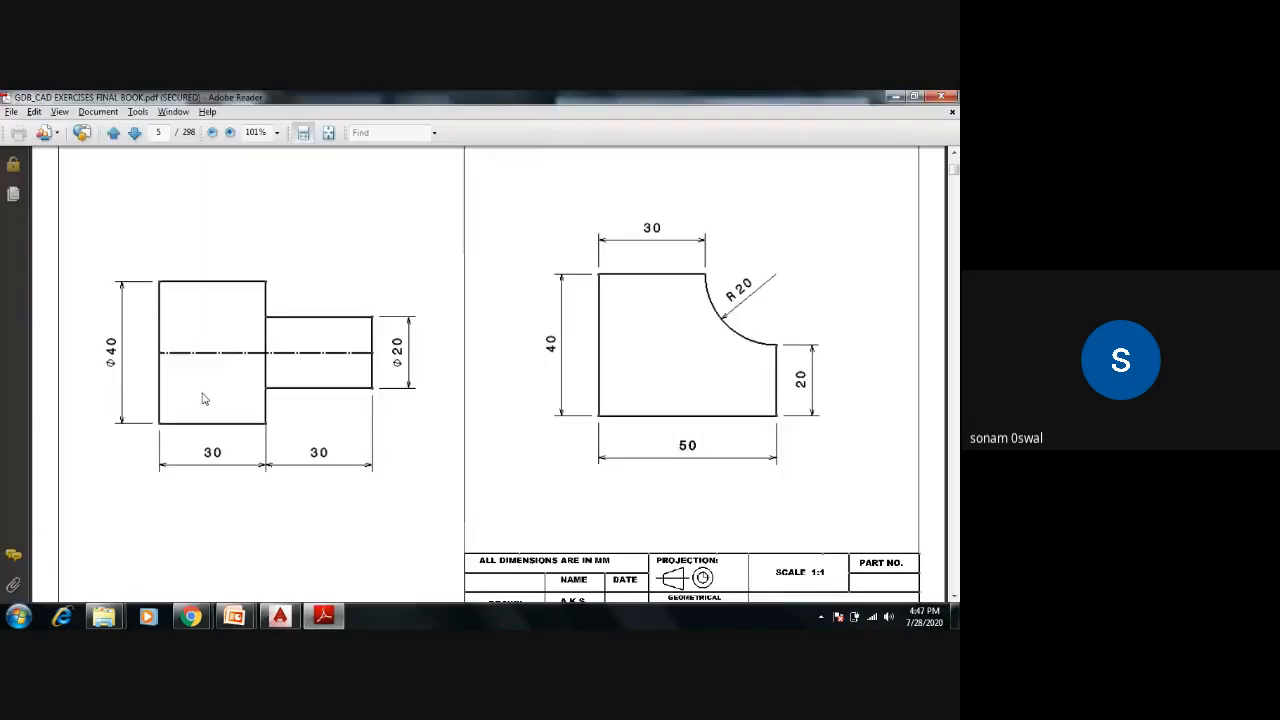
key("alt+Tab")
left_click(285, 312)
type("30")
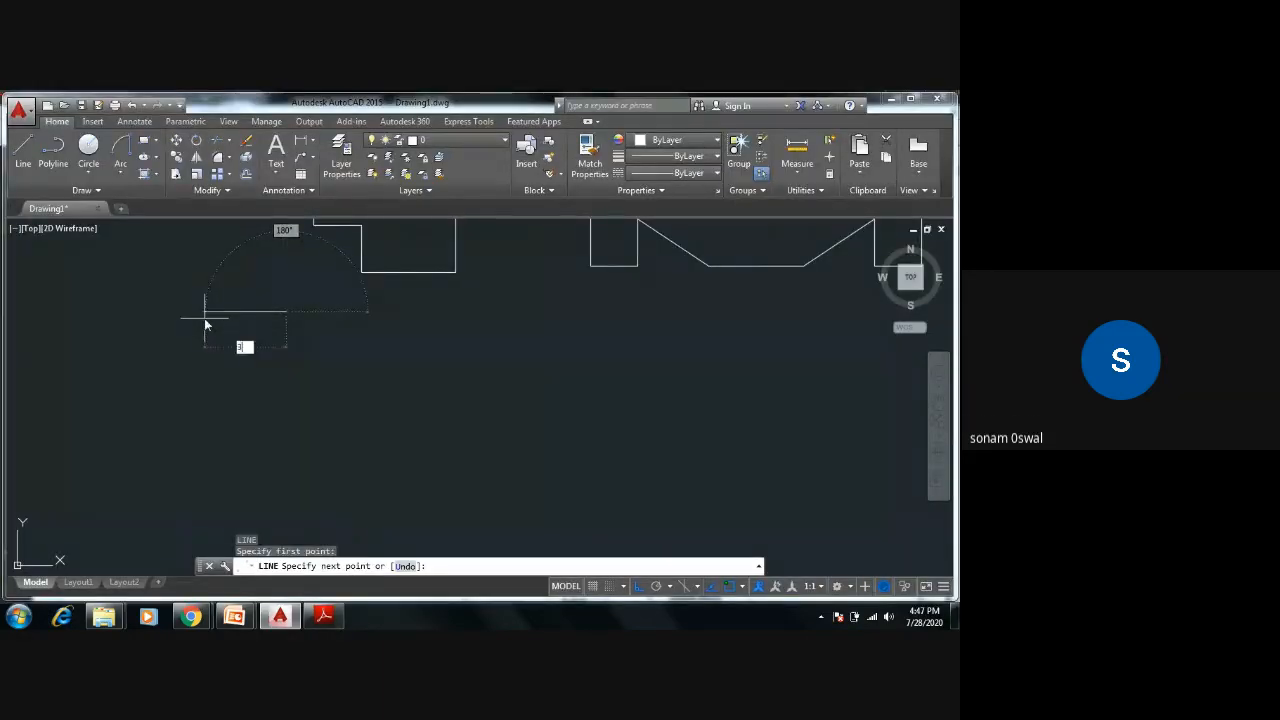
key("Return")
type("40")
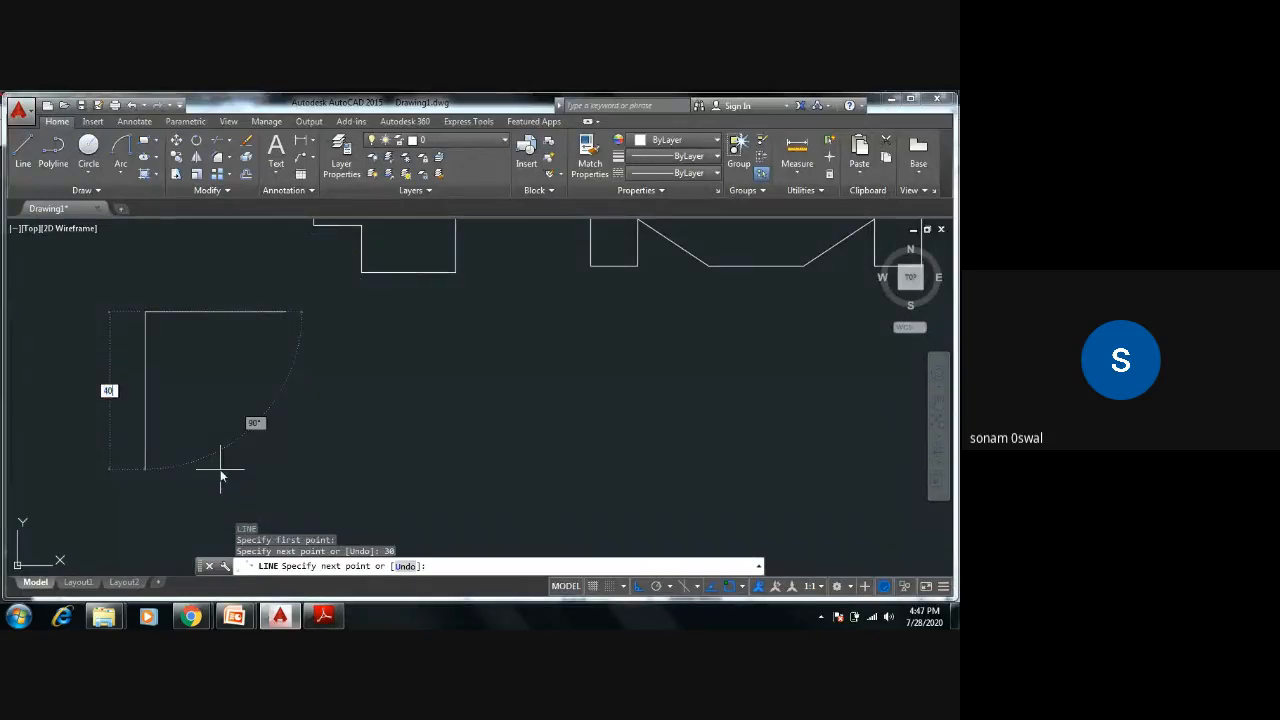
key("Return")
type("30")
key("Return")
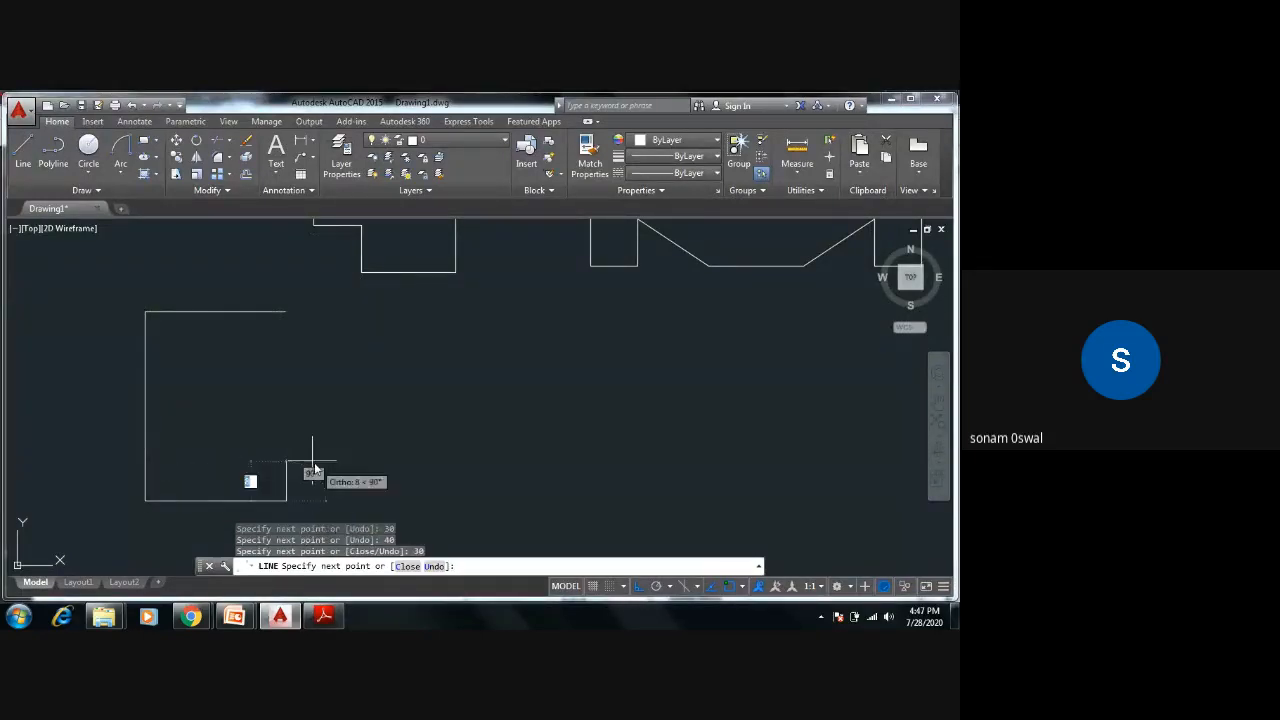
left_click(286, 312)
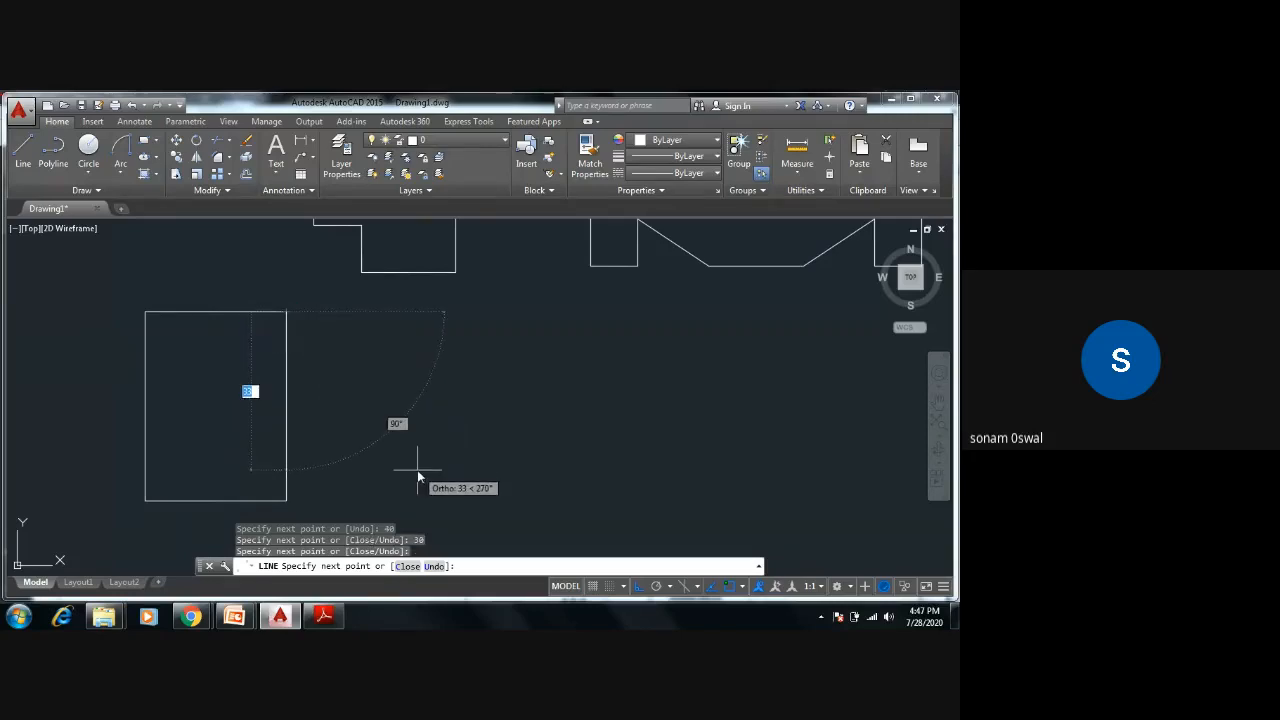
key("Escape")
key("Escape")
key("Escape")
Step: Check the dimensions of the shaft's smaller section in the exercise PDF in Adobe Reader
scroll(426, 452, "down", 4)
mouse_move(420, 449)
middle_mouse_down()
mouse_move(322, 376)
mouse_move(320, 397)
middle_mouse_up()
scroll(320, 369, "up", 4)
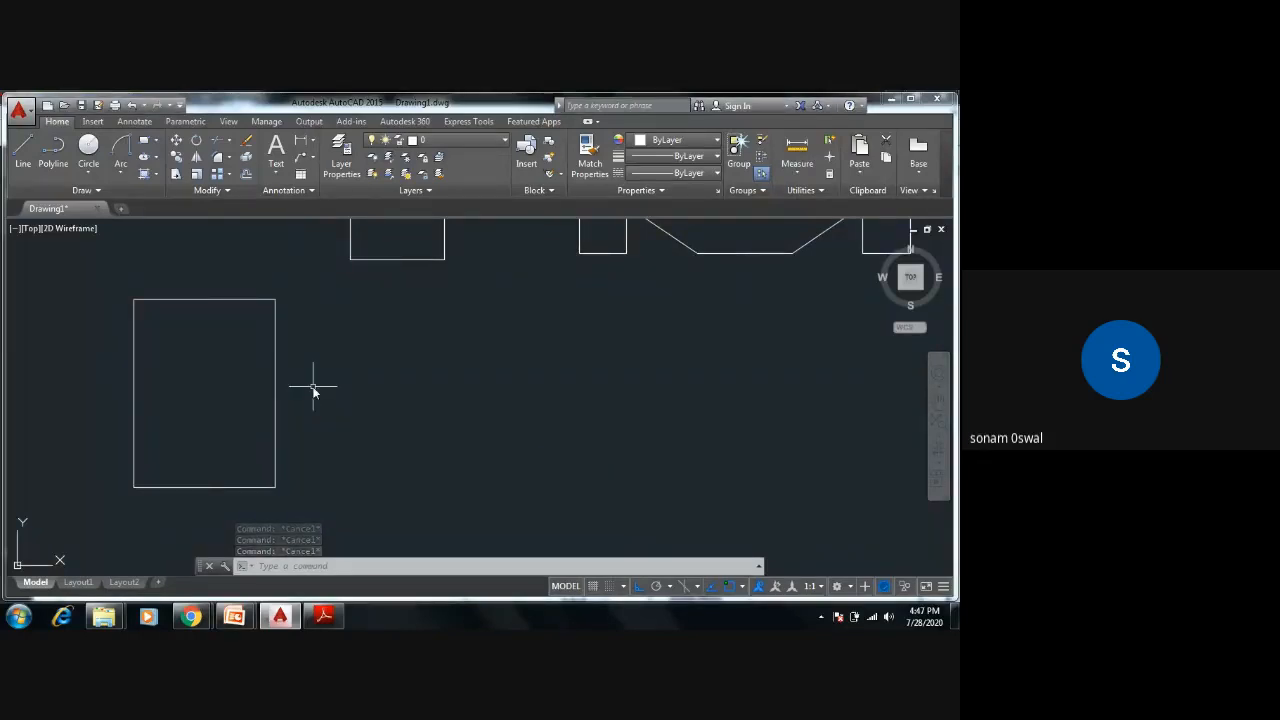
key("alt+Tab")
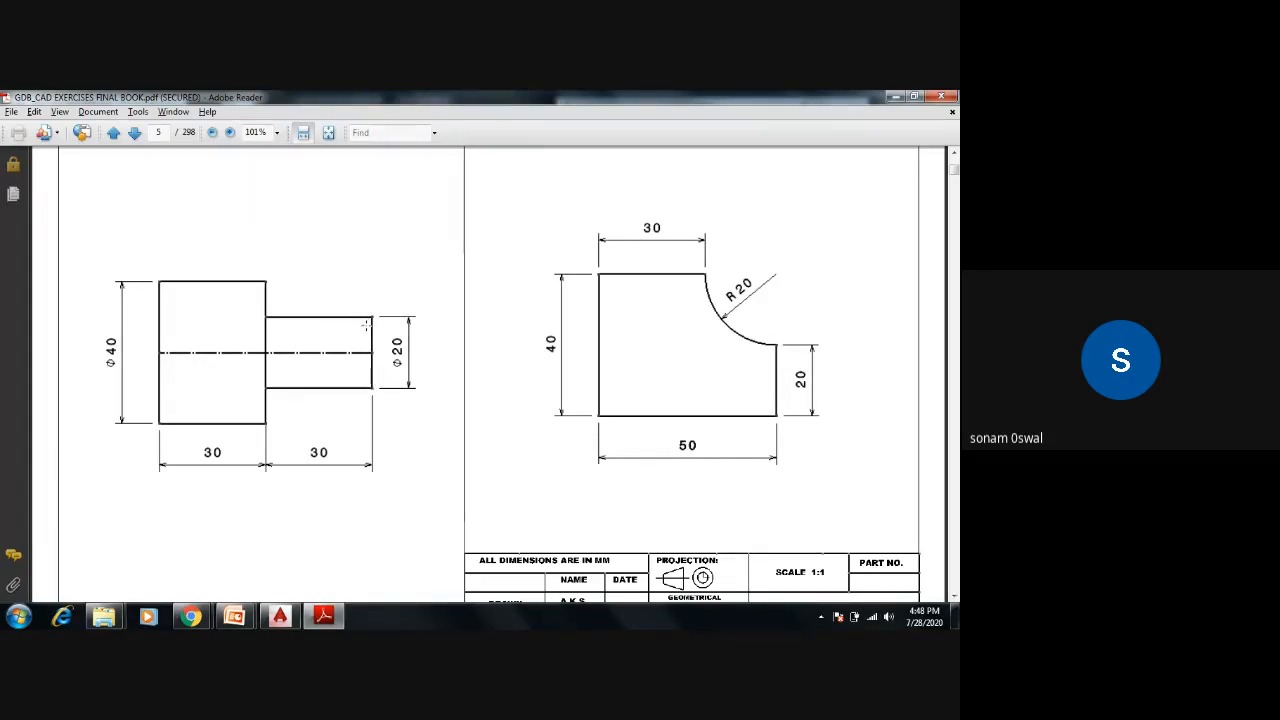
key("alt+Tab")
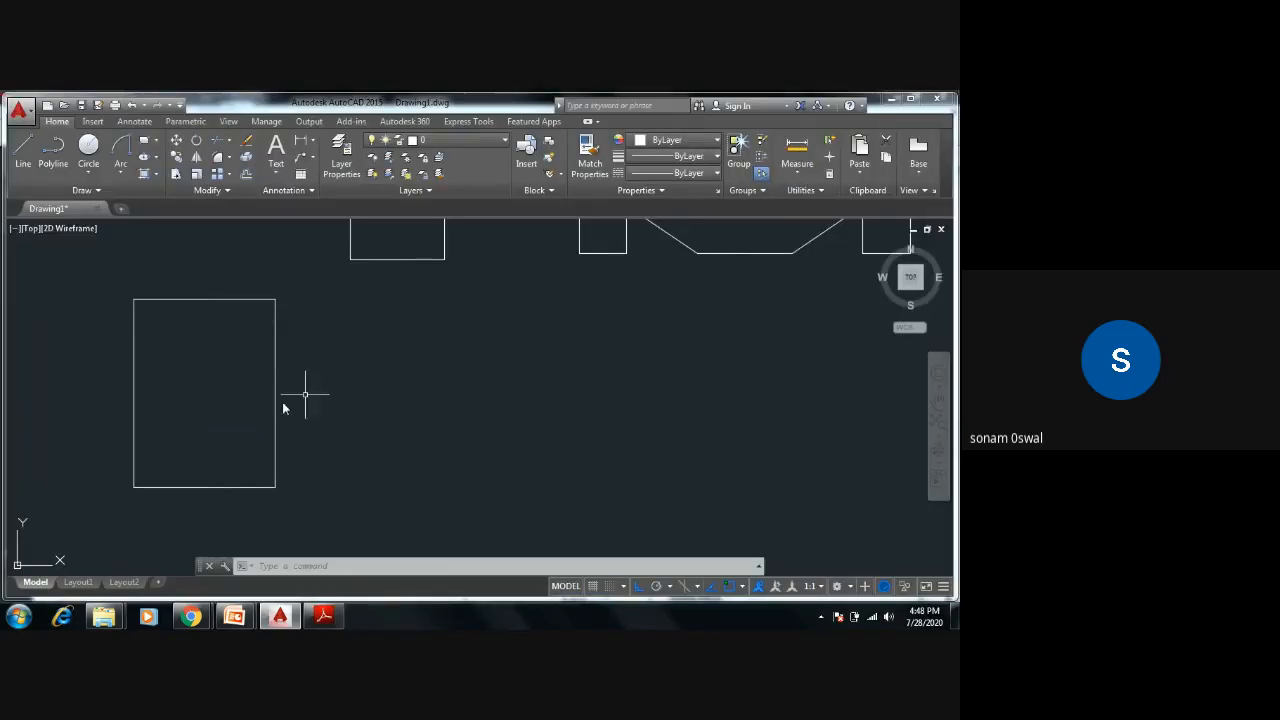
type("l")
key("Return")
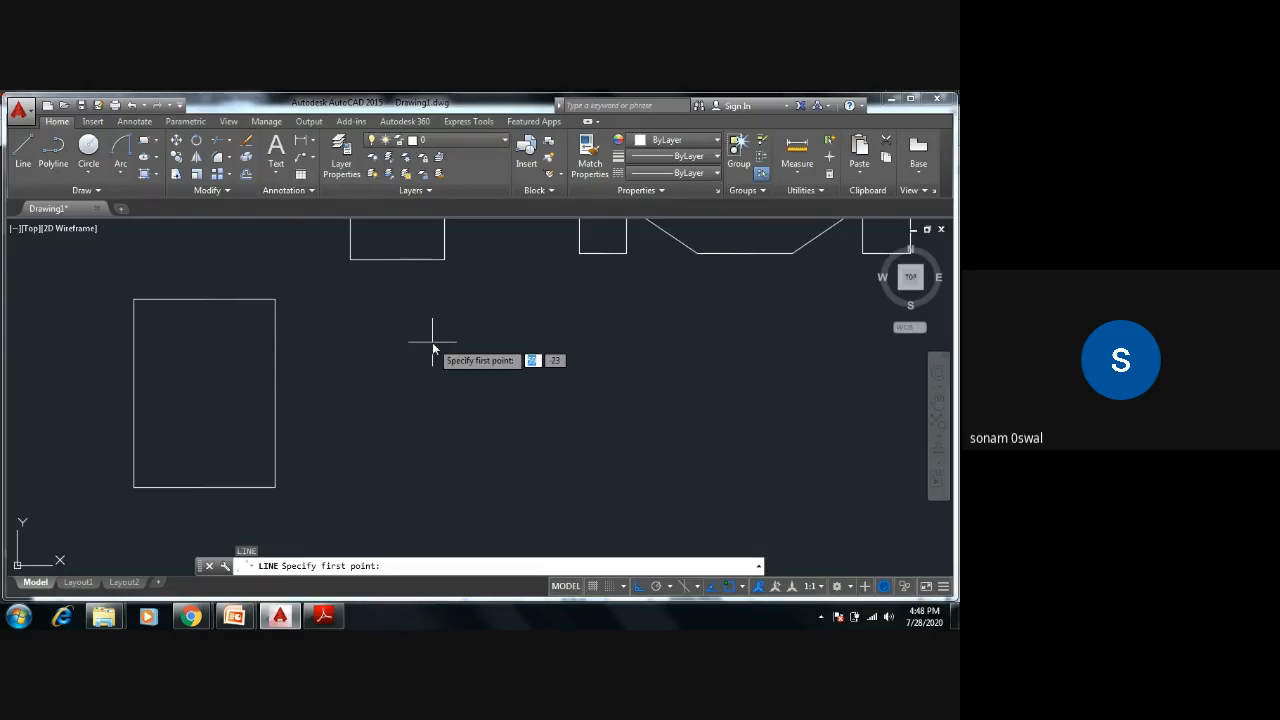
key("alt+Tab")
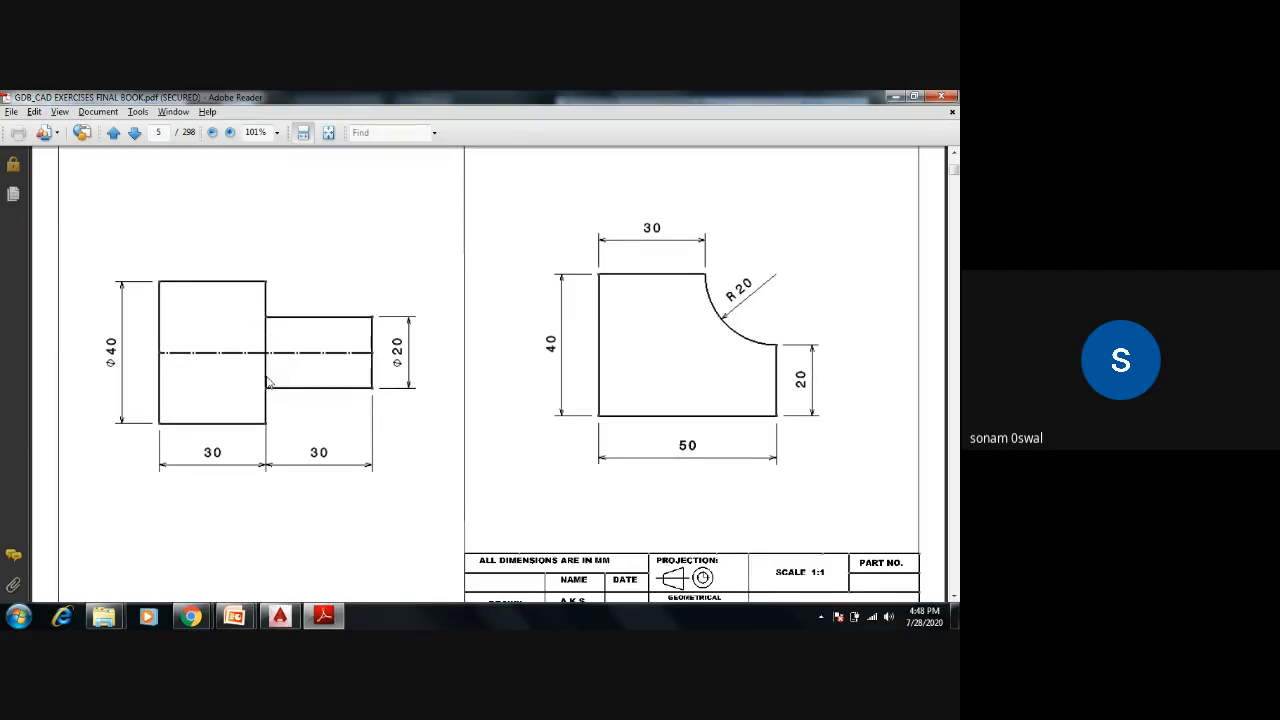
key("alt+Tab")
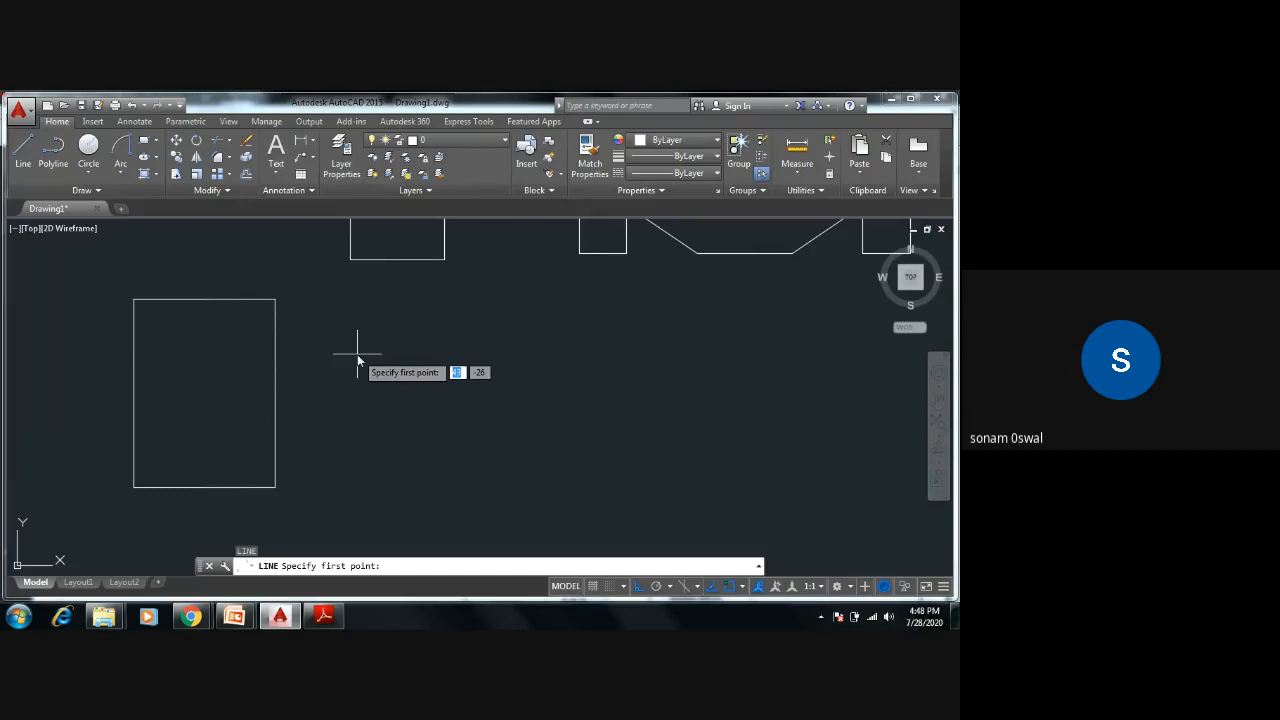
key("Escape")
key("Escape")
key("Escape")
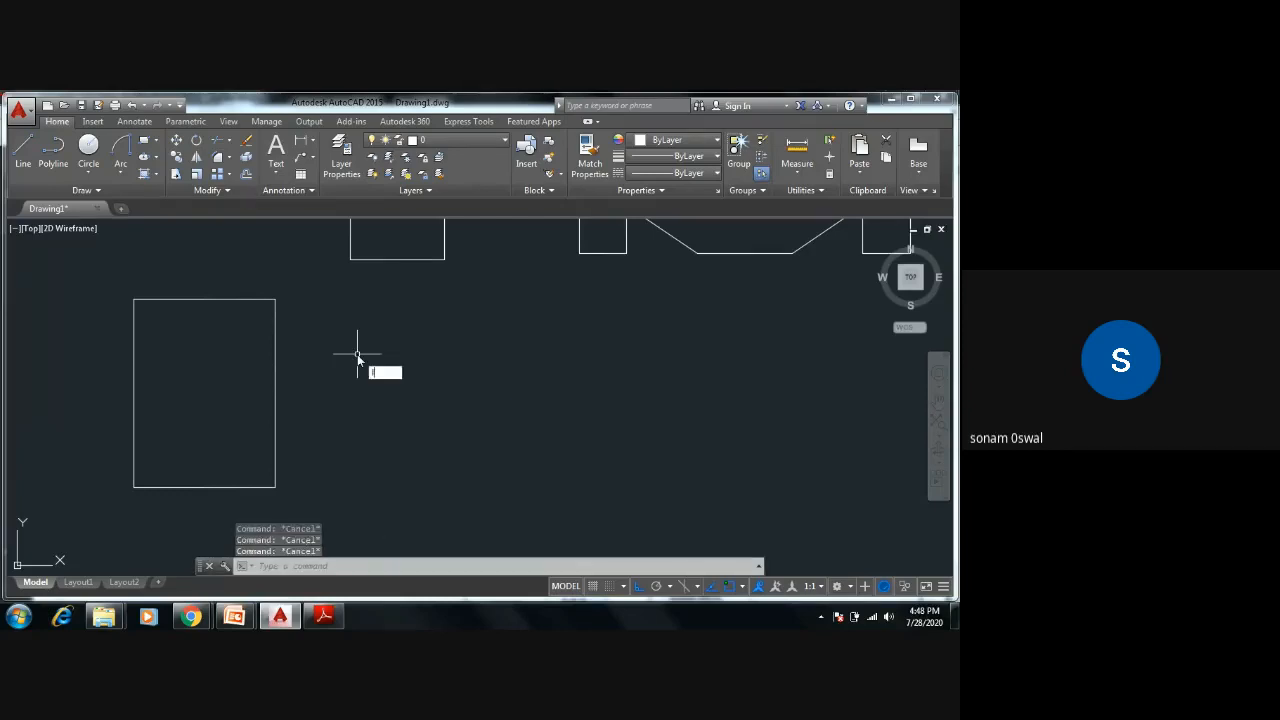
Step: Draw the shaft's smaller section with lines, 30 mm long and 20 mm high, starting 10 mm below the larger rectangle's upper-right corner
key("Return")
middle_click_drag(357, 347, 390, 312)
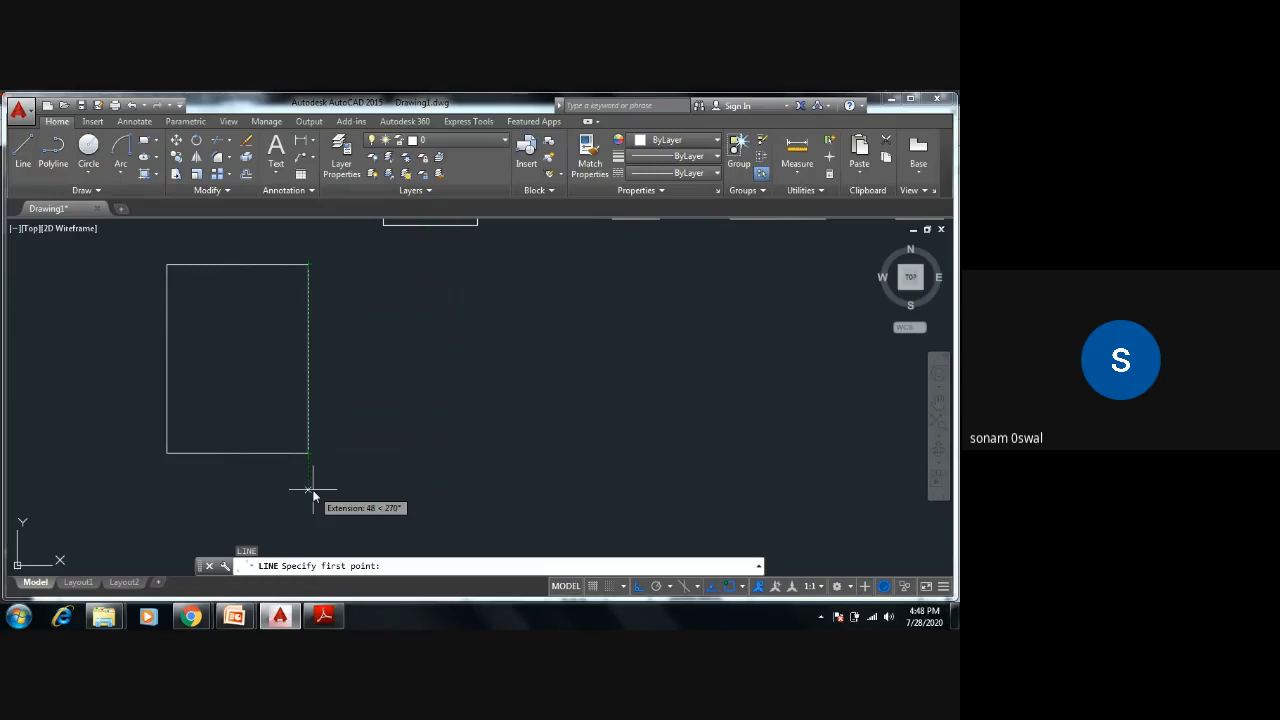
type("10")
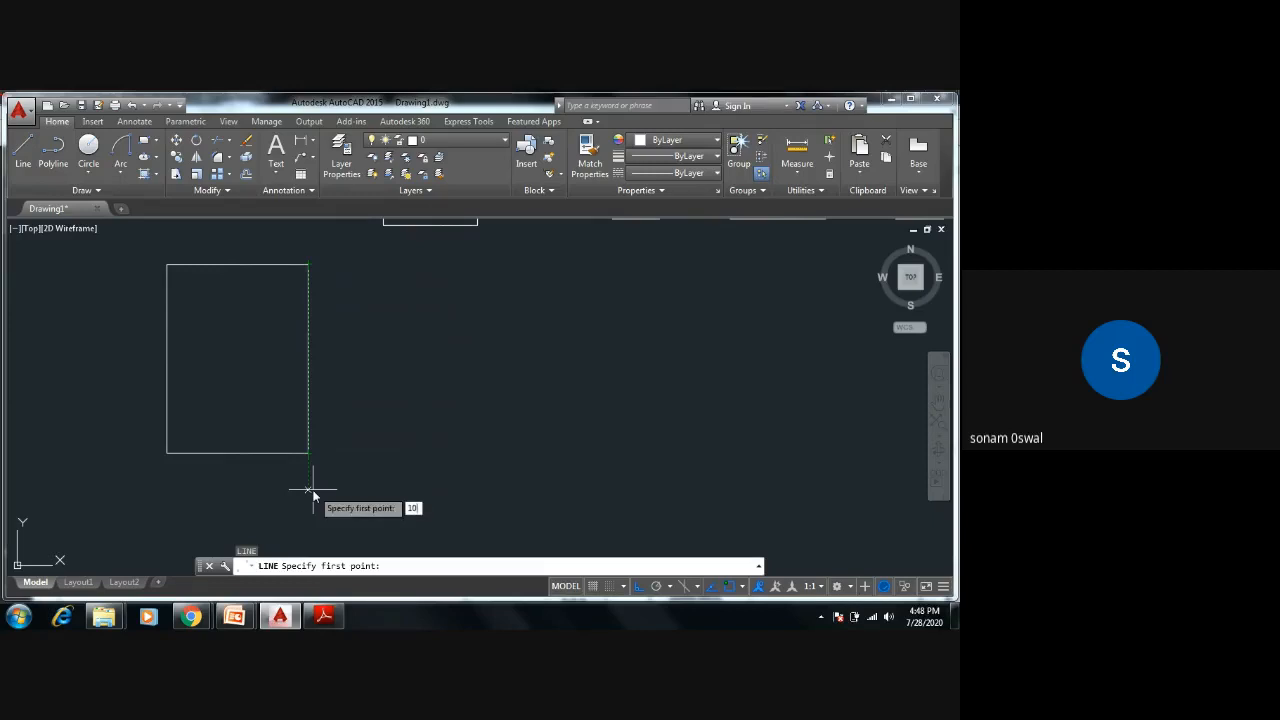
key("Return")
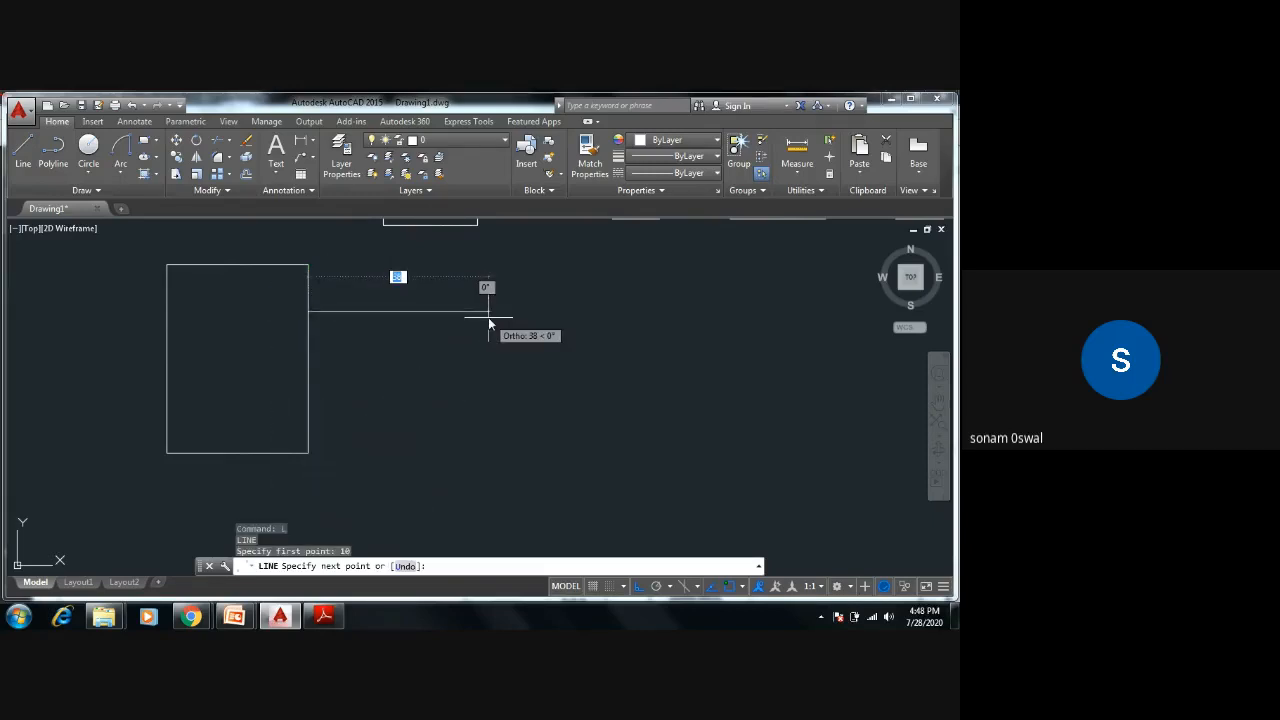
key("alt+Tab")
key("alt+Tab")
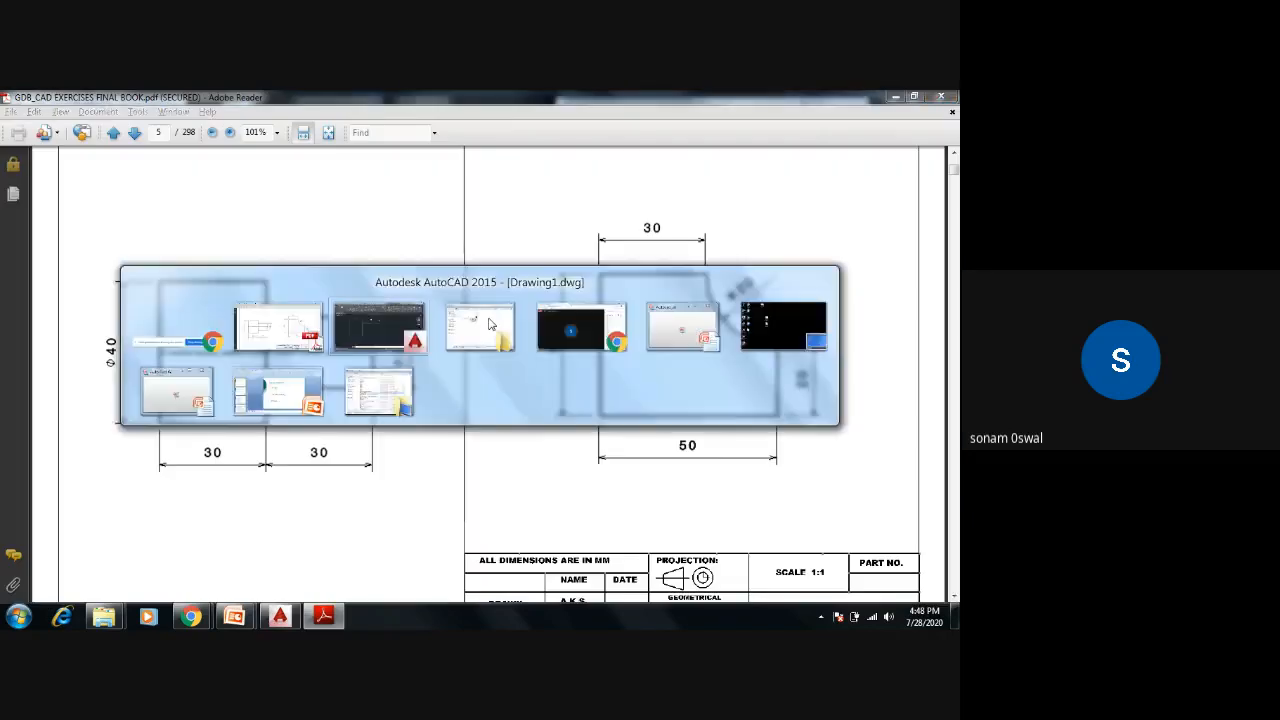
type("30")
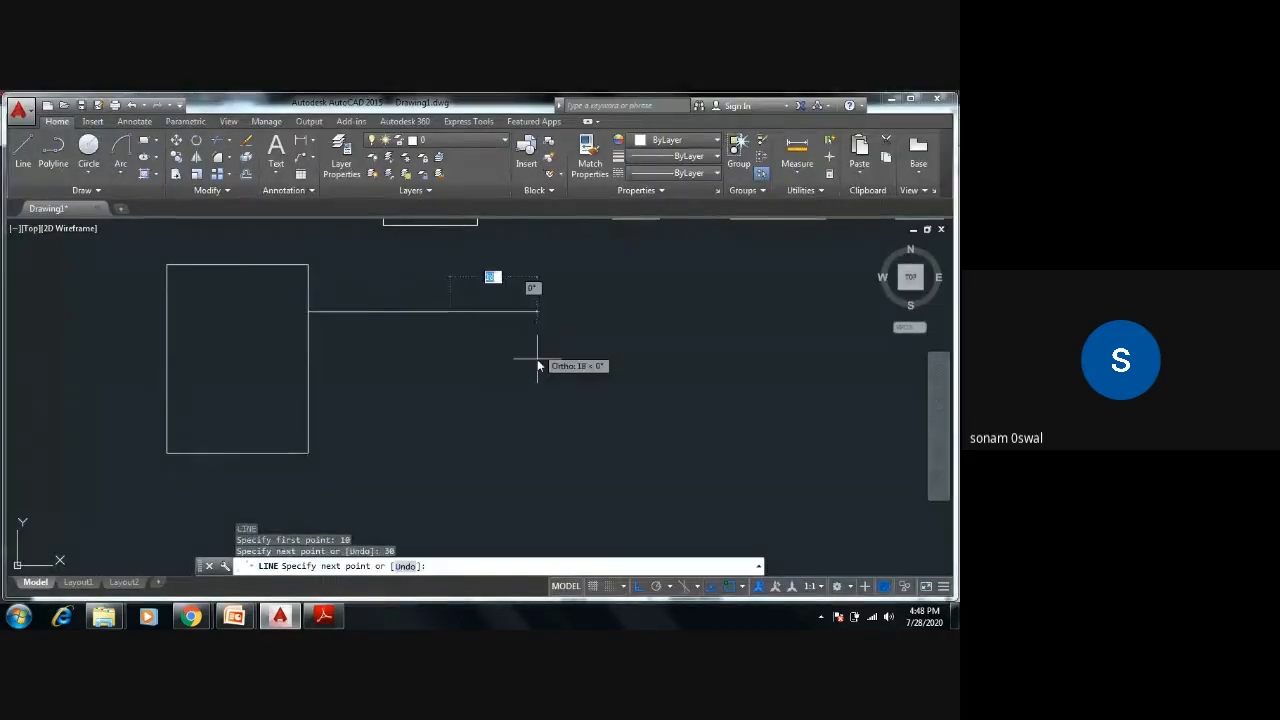
key("Return")
type("20")
key("Return")
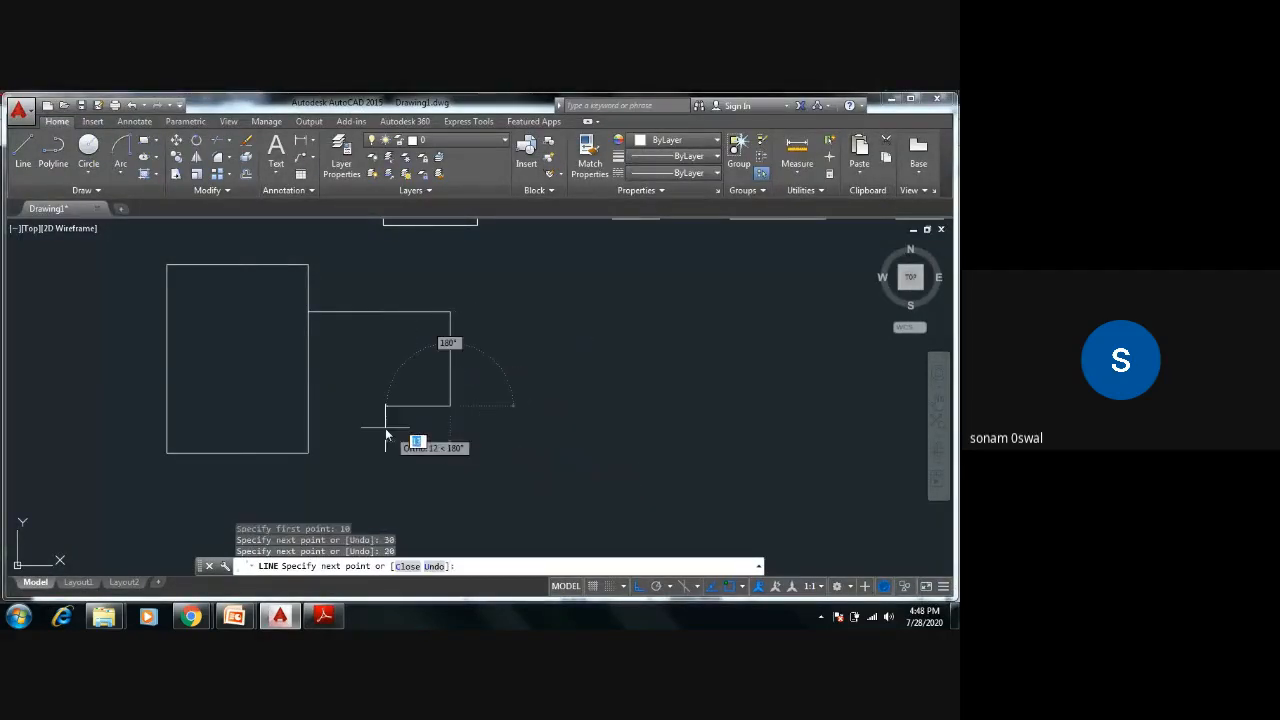
left_click(309, 406)
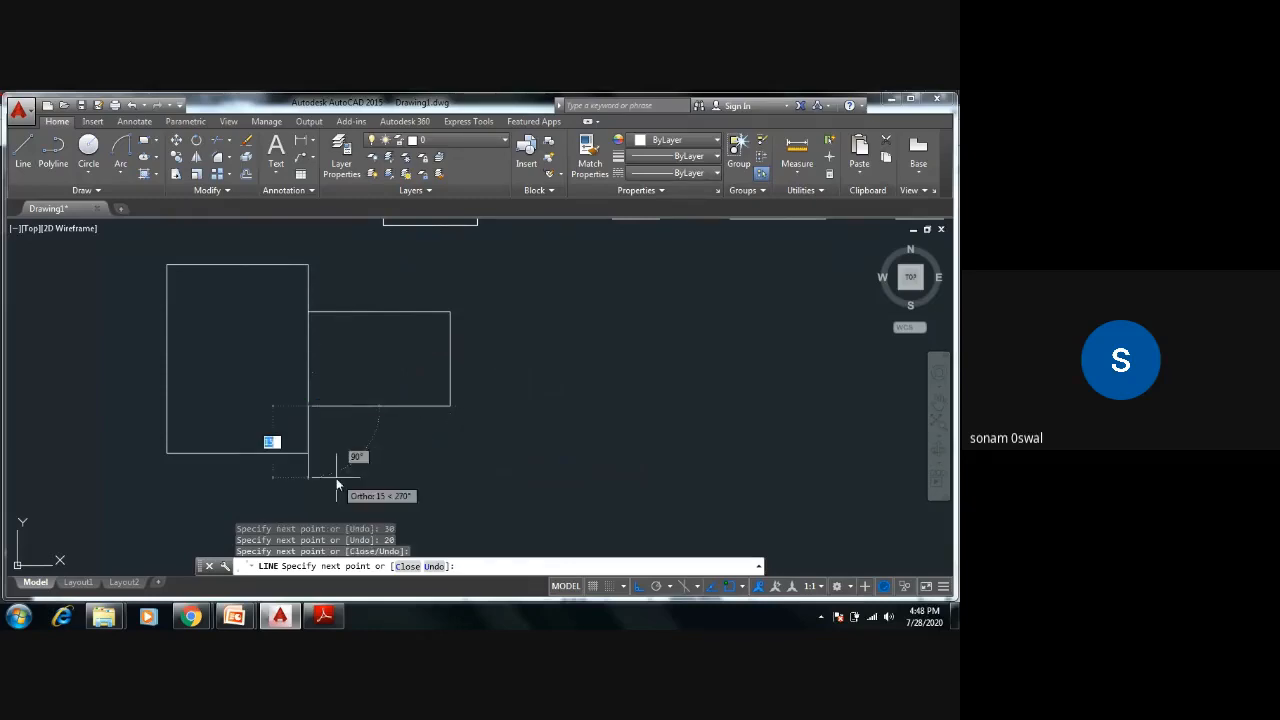
key("Escape")
key("Escape")
key("Escape")
key("Escape")
Step: Draw a horizontal centre line through the stepped shaft, from the midpoint of its left edge to the midpoint of its right edge
scroll(354, 466, "down", 6)
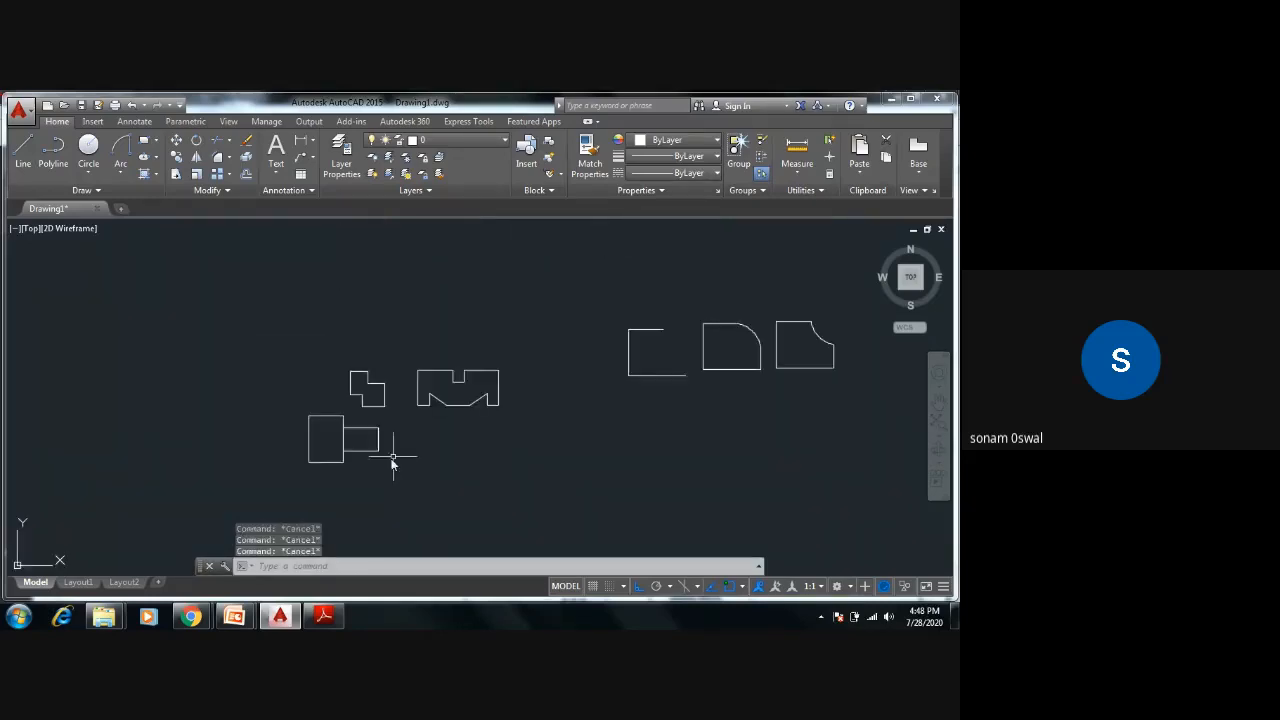
middle_click_drag(391, 457, 306, 429)
scroll(411, 355, "up", 4)
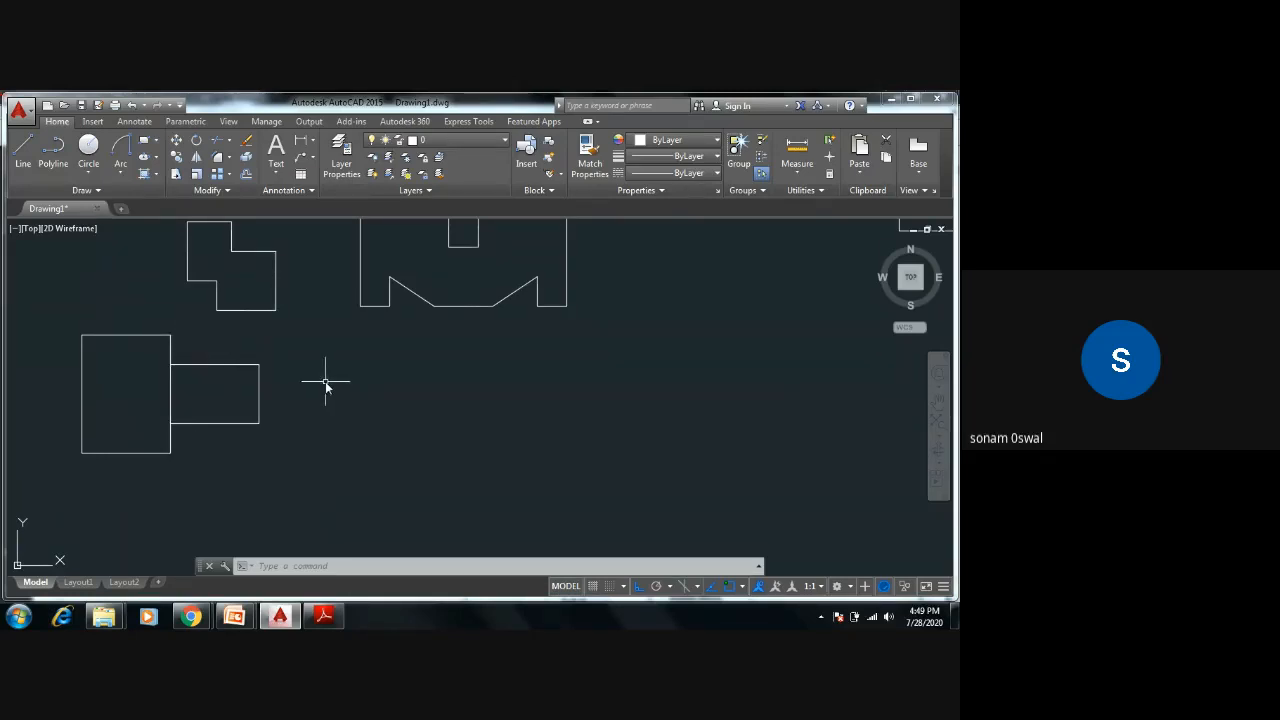
scroll(340, 390, "down", 2)
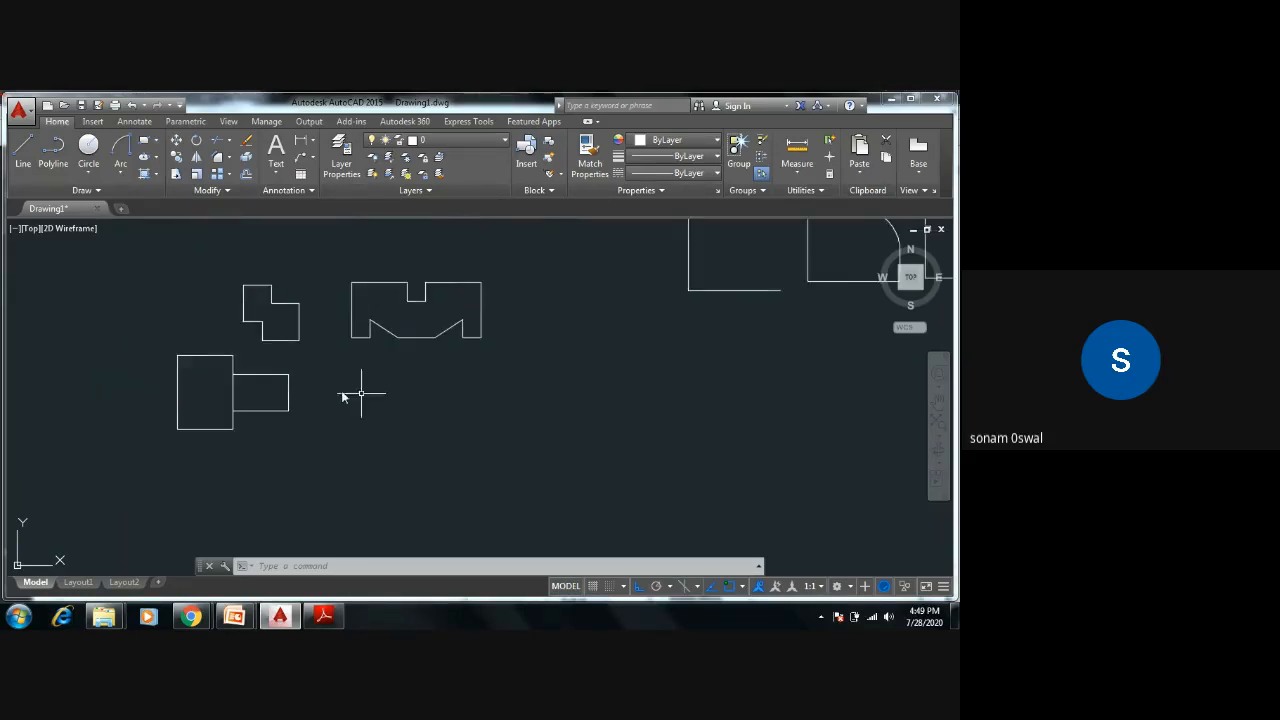
mouse_move(465, 410)
middle_mouse_down()
mouse_move(459, 438)
mouse_move(517, 430)
middle_mouse_up()
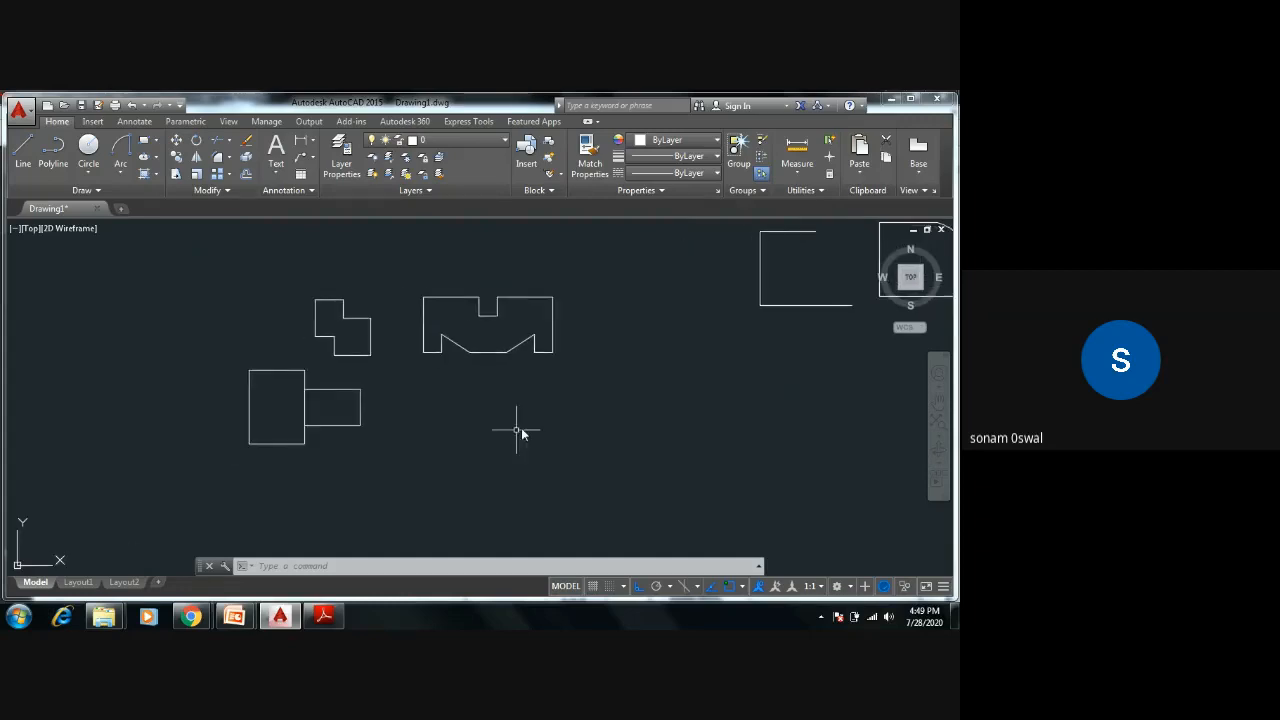
key("alt+Tab")
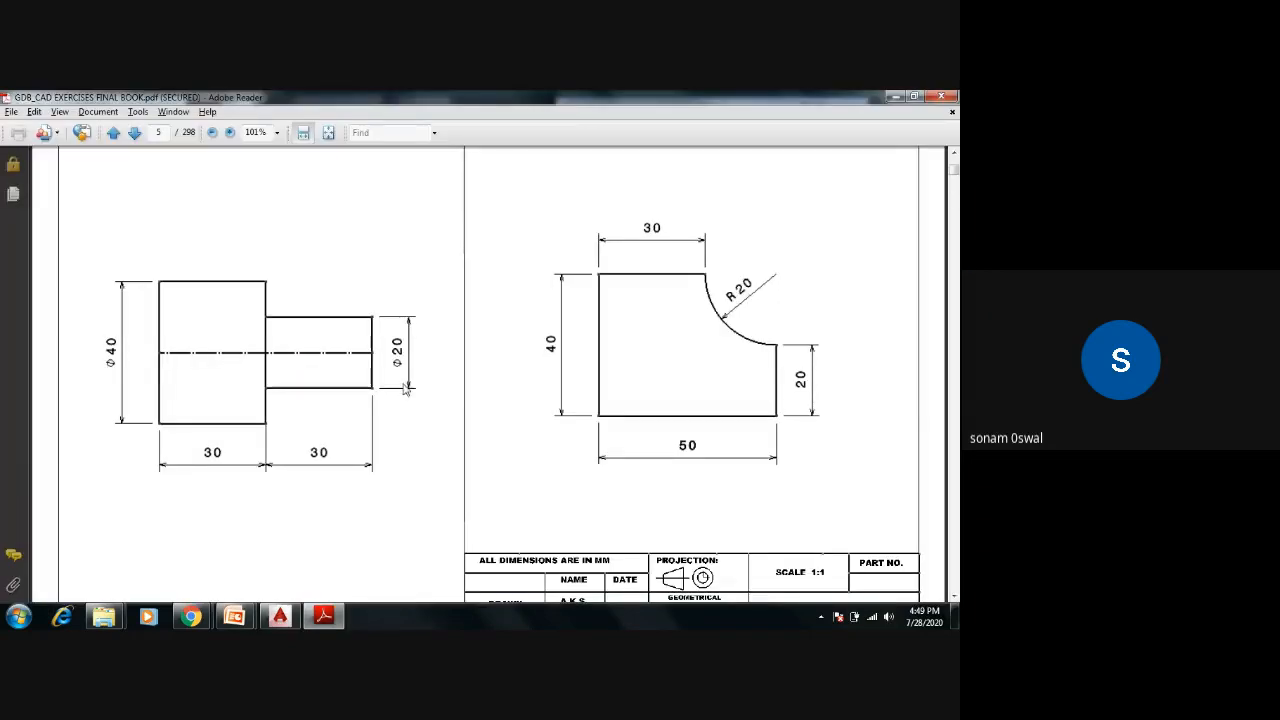
key("alt+Tab")
type("l")
key("Return")
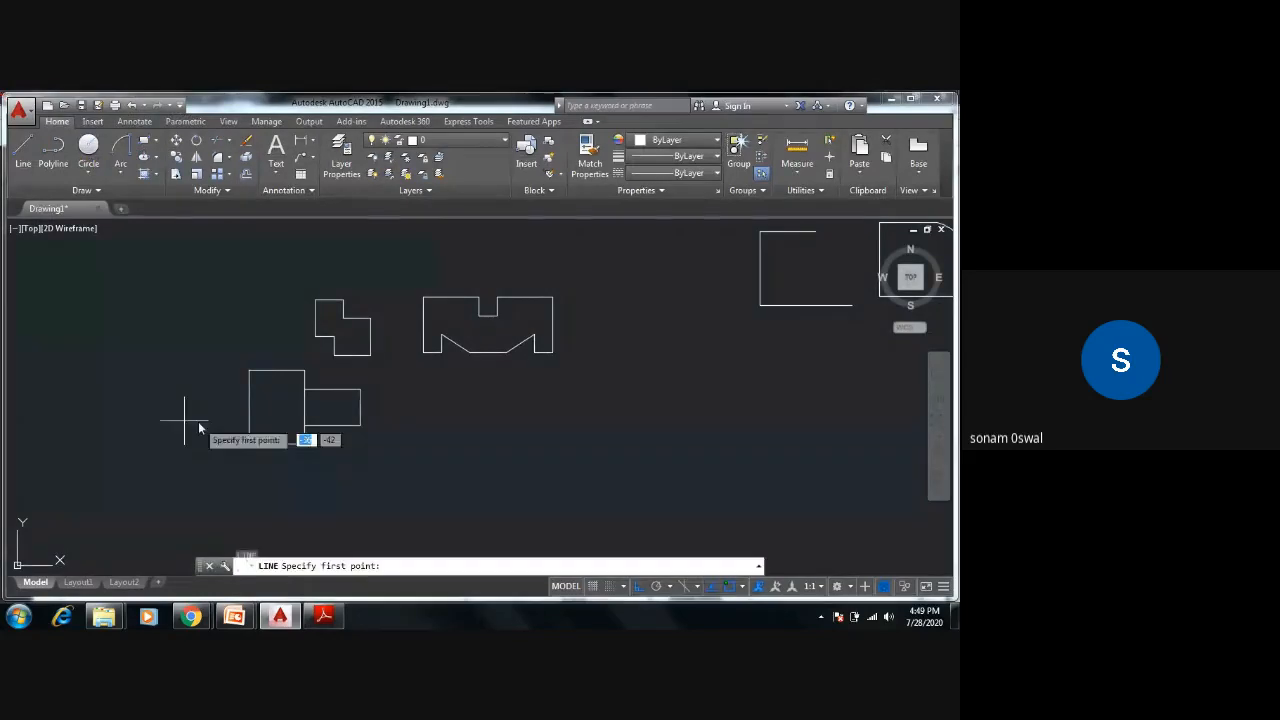
scroll(220, 423, "up", 2)
left_click(291, 405)
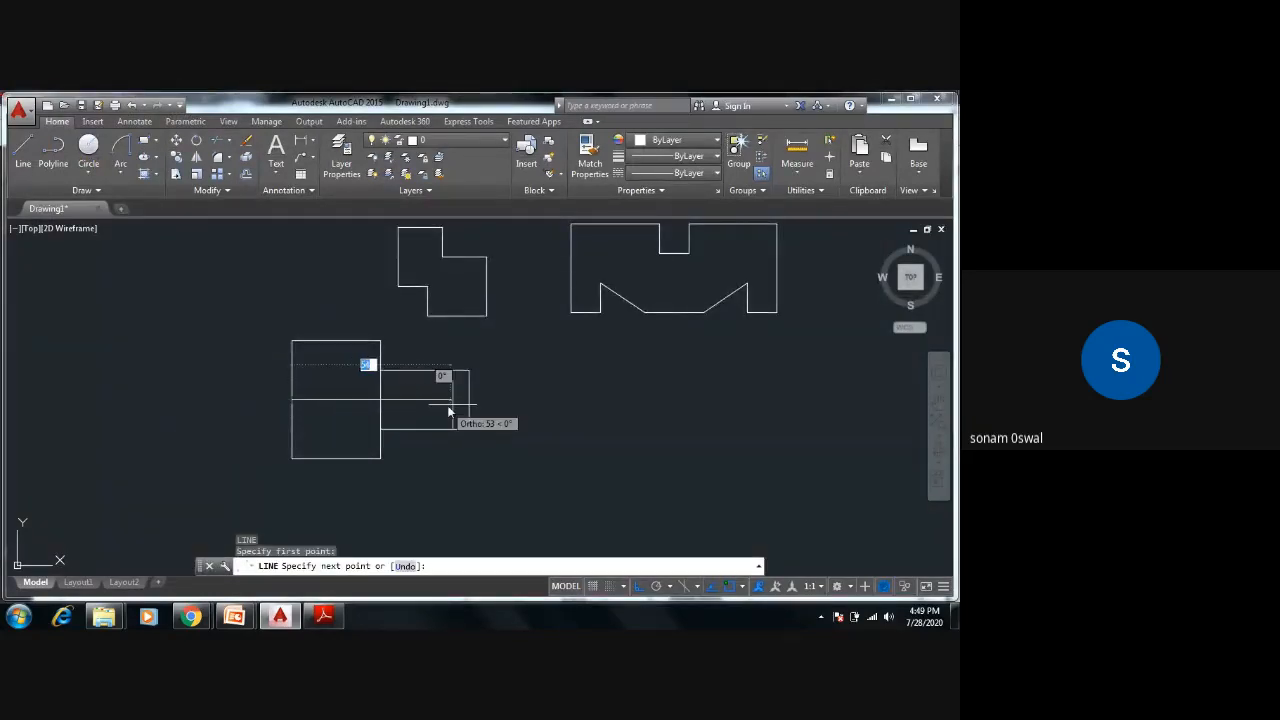
left_click(514, 399)
key("Escape")
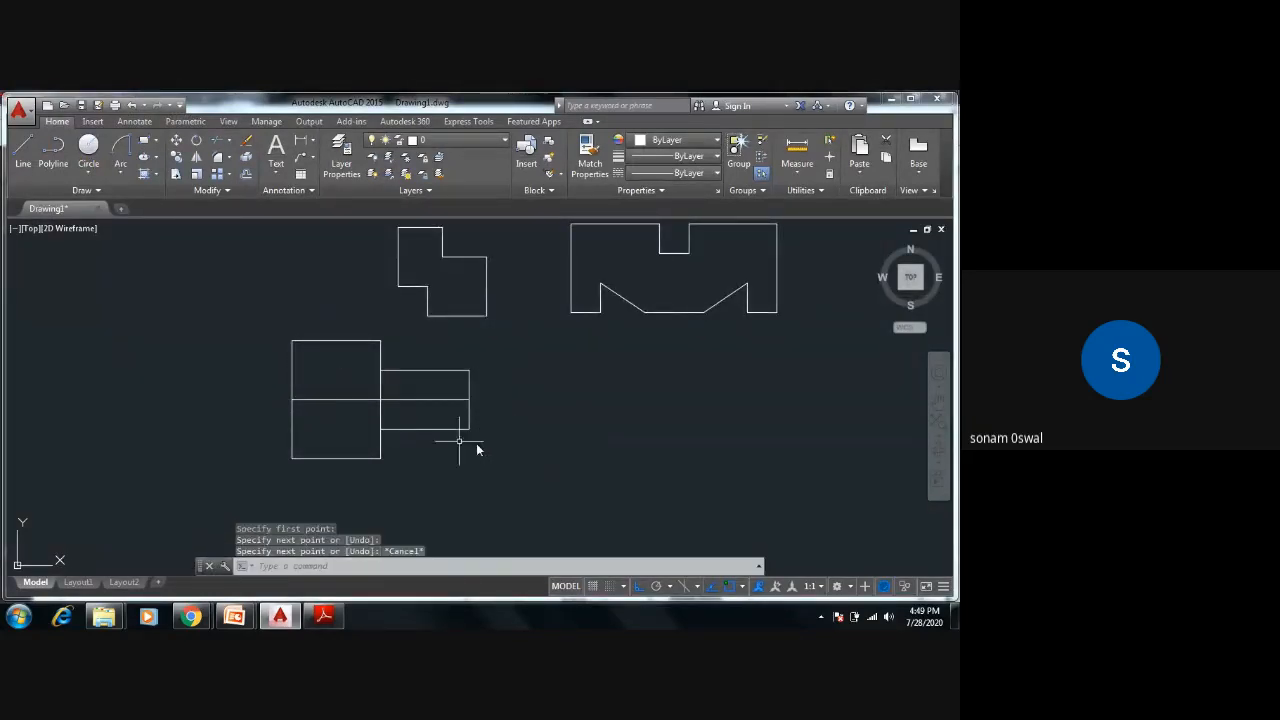
key("Escape")
Step: Delete the horizontal centre line from the stepped shaft
left_click(427, 400)
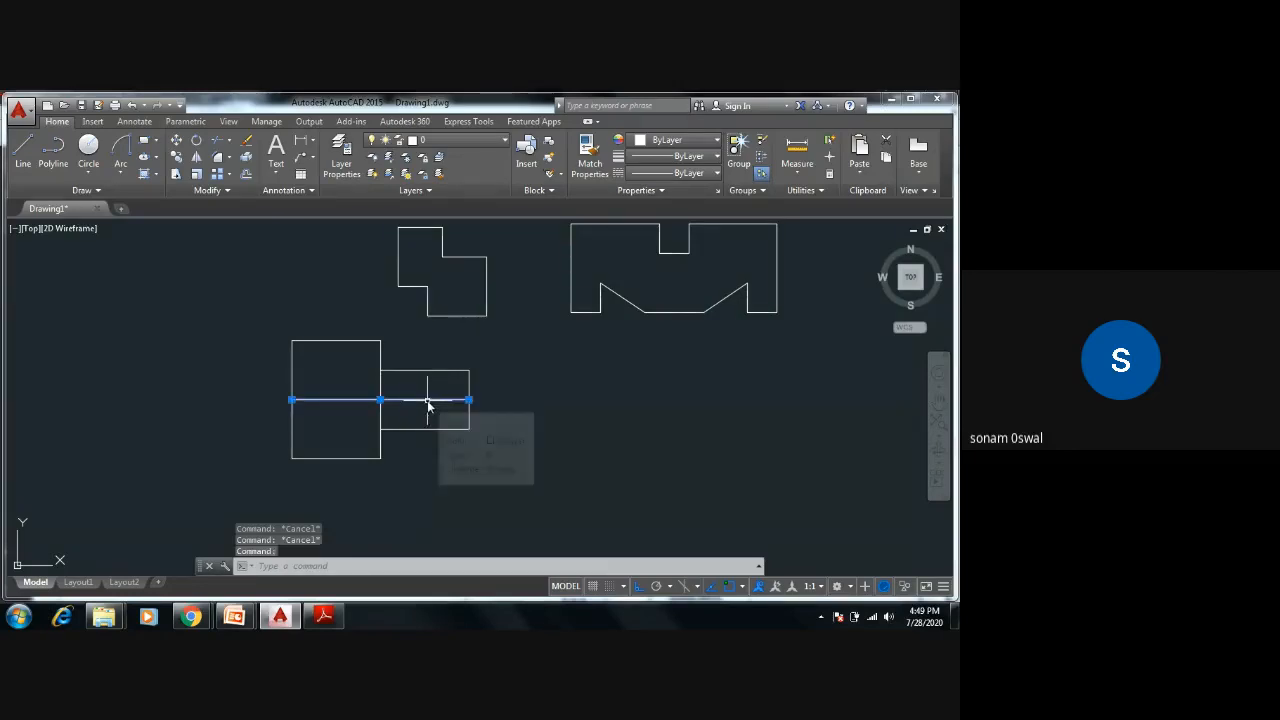
key("Delete")
key("Escape")
key("Escape")
key("Escape")
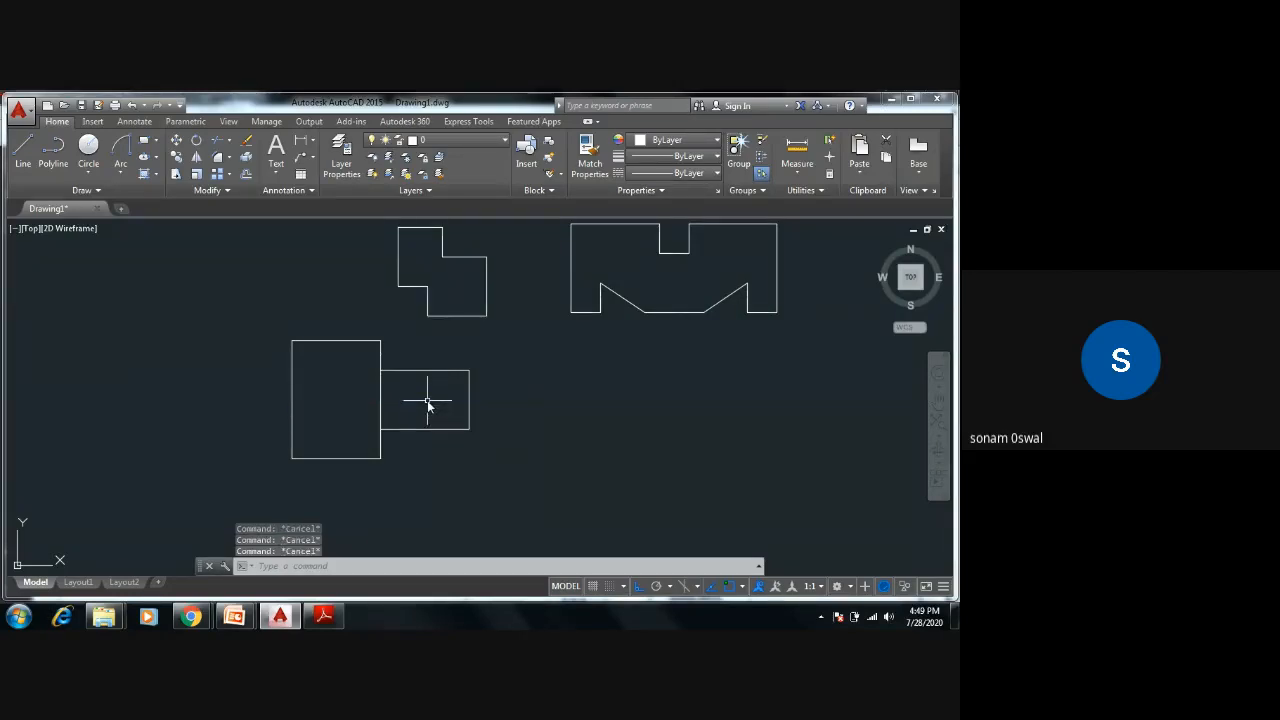
Step: Browse the sketcher exercises in the PDF in Adobe Reader and examine the dimensions of the notched plate in EX: 4
middle_click_drag(519, 393, 354, 412)
scroll(400, 395, "down", 4)
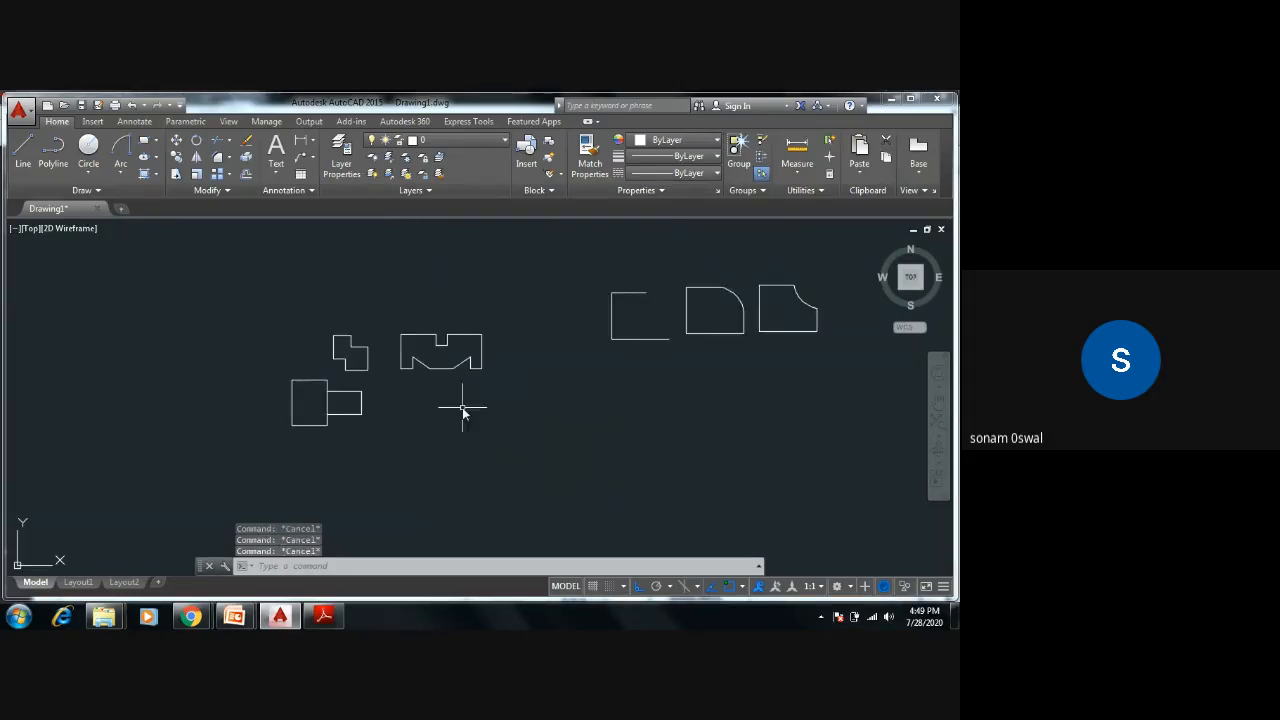
middle_click_drag(463, 416, 467, 360)
key("alt+Tab")
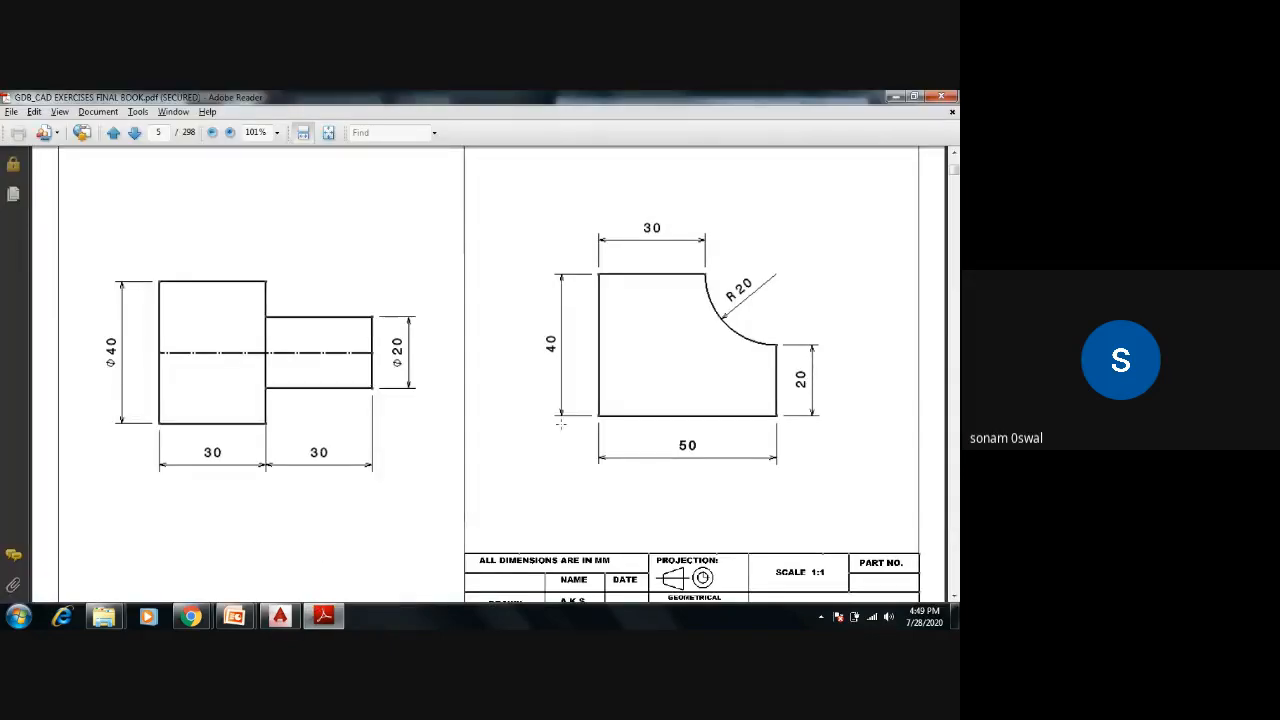
scroll(560, 466, "down", 15)
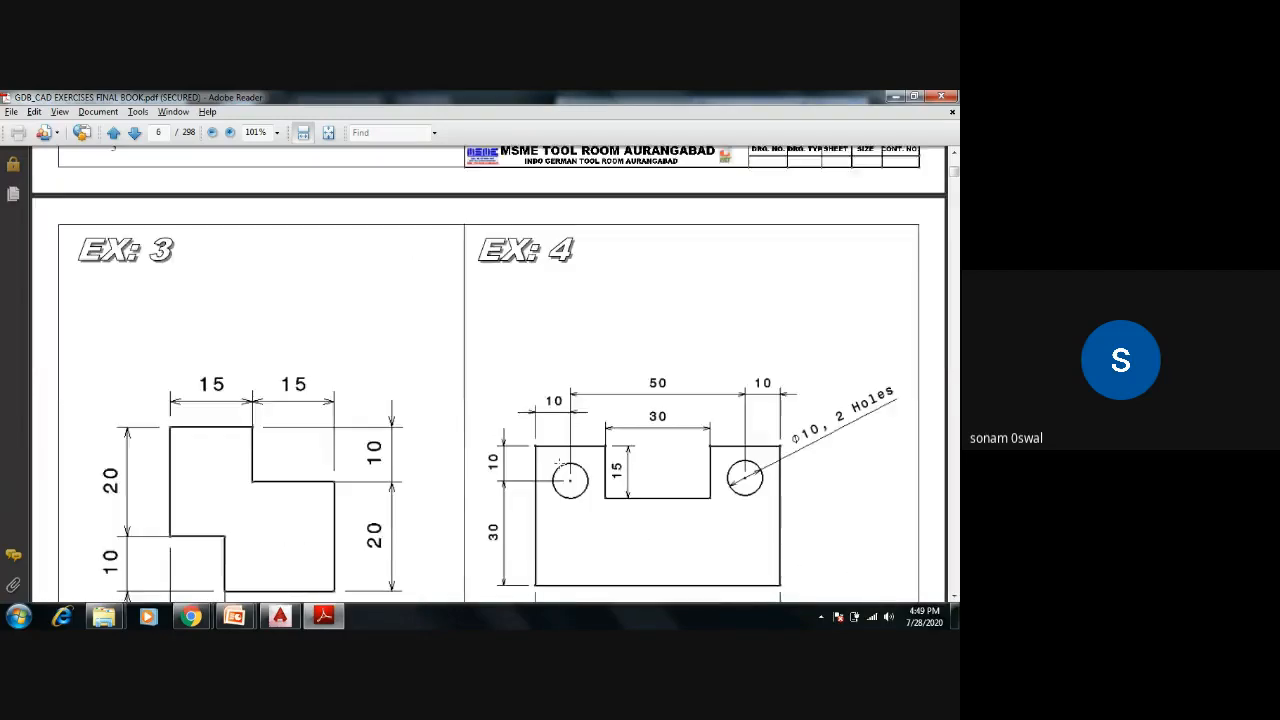
scroll(560, 470, "down", 18)
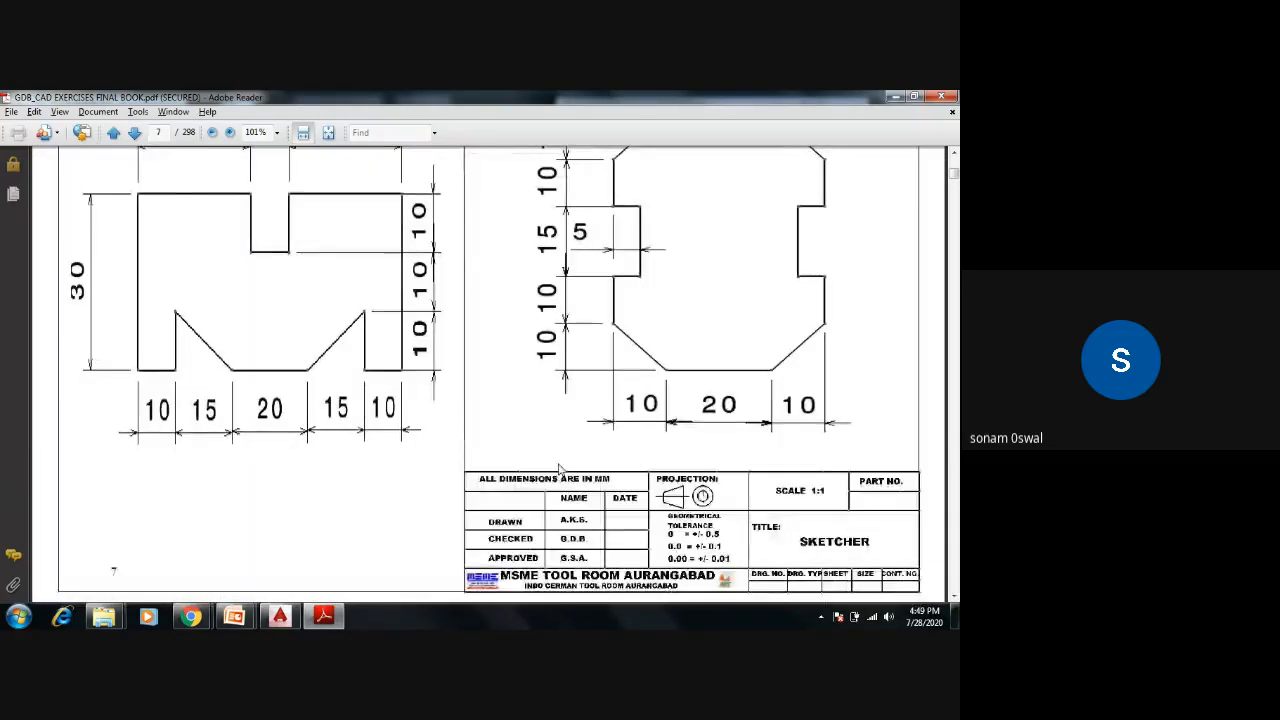
scroll(557, 462, "up", 9)
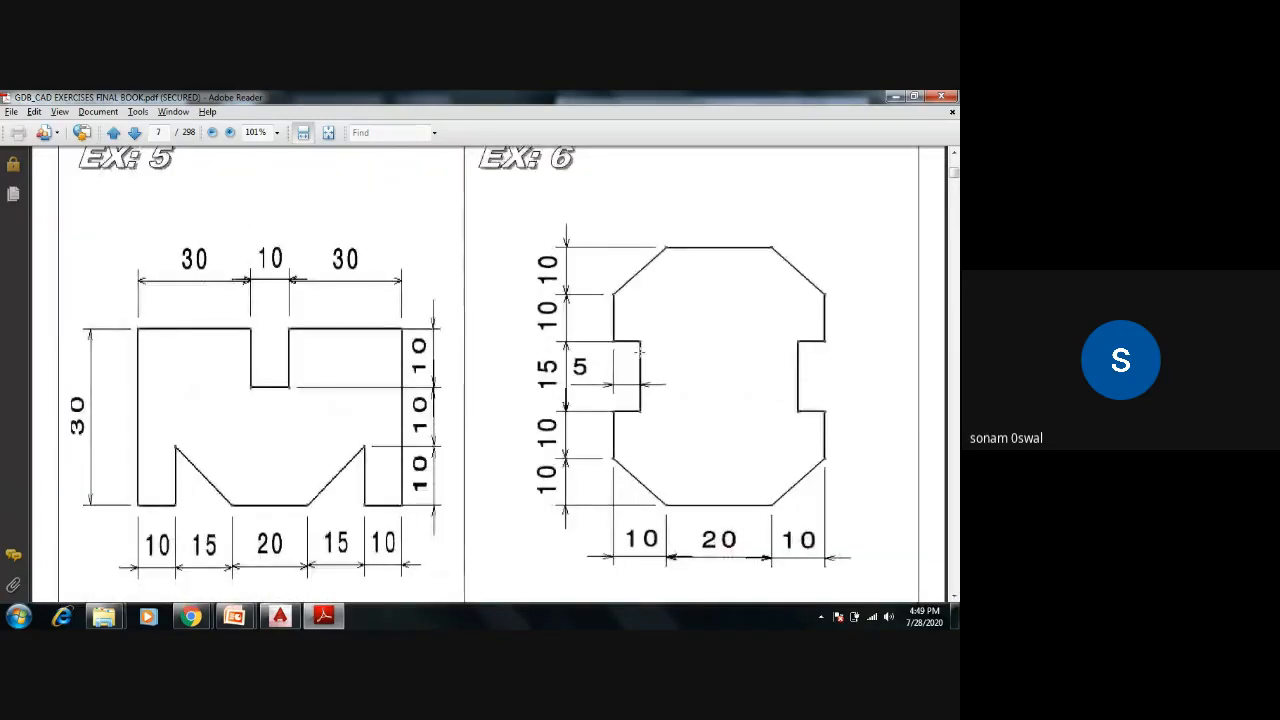
scroll(639, 352, "down", 2)
scroll(639, 352, "down", 8)
scroll(639, 355, "up", 16)
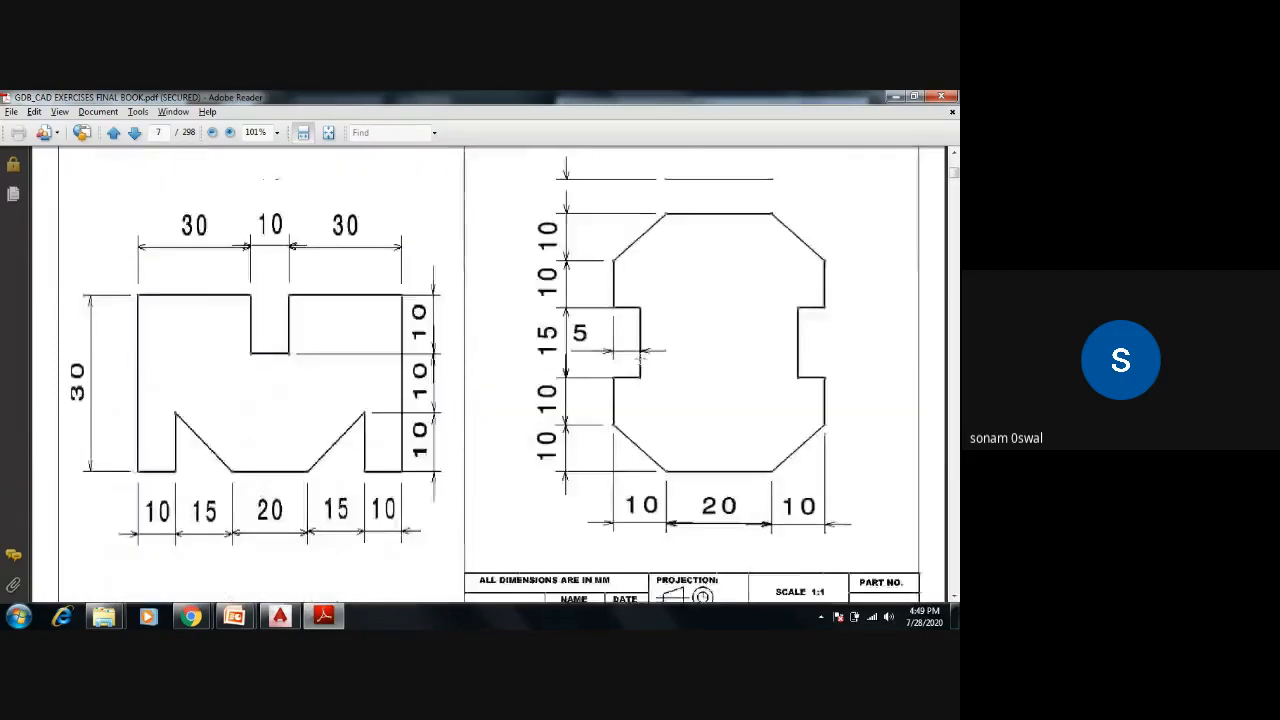
scroll(638, 358, "up", 12)
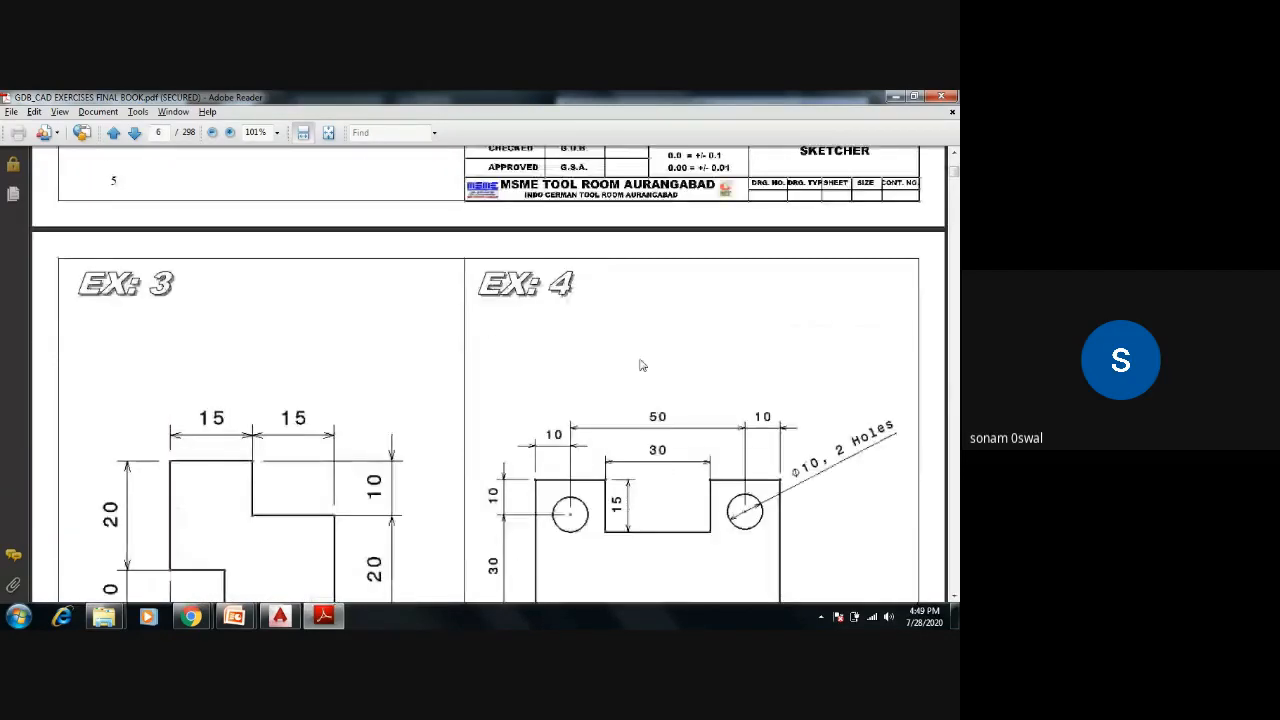
scroll(639, 358, "down", 3)
scroll(639, 358, "down", 2)
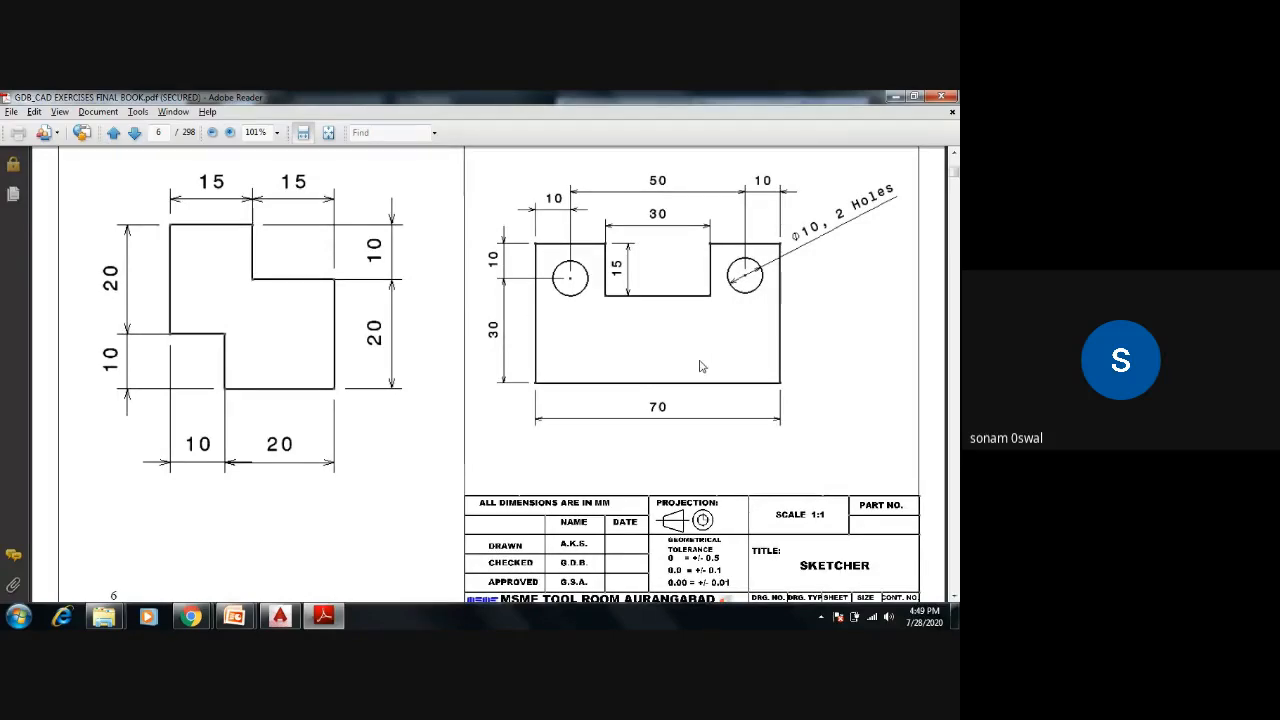
key("alt")
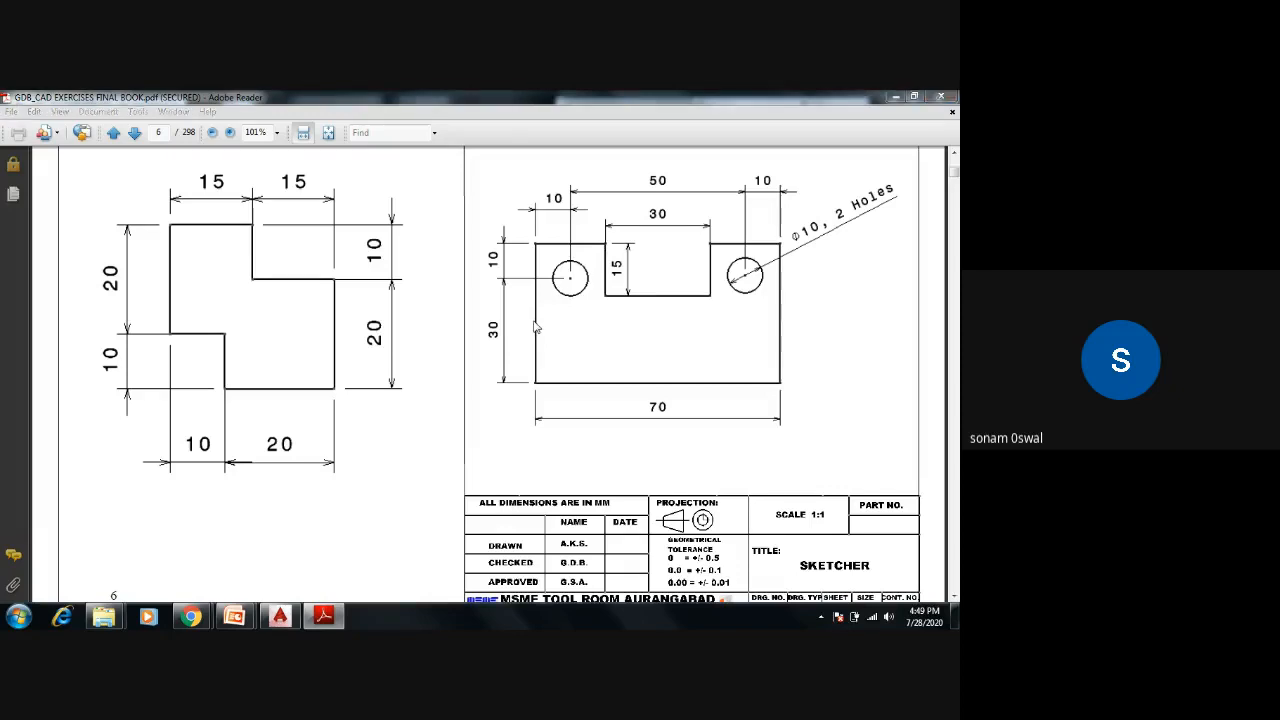
Step: Back in AutoCAD, start the notched plate's outline in an empty area with a 70 mm bottom edge and a 40 mm left edge
key("alt+Tab")
type("l")
key("Return")
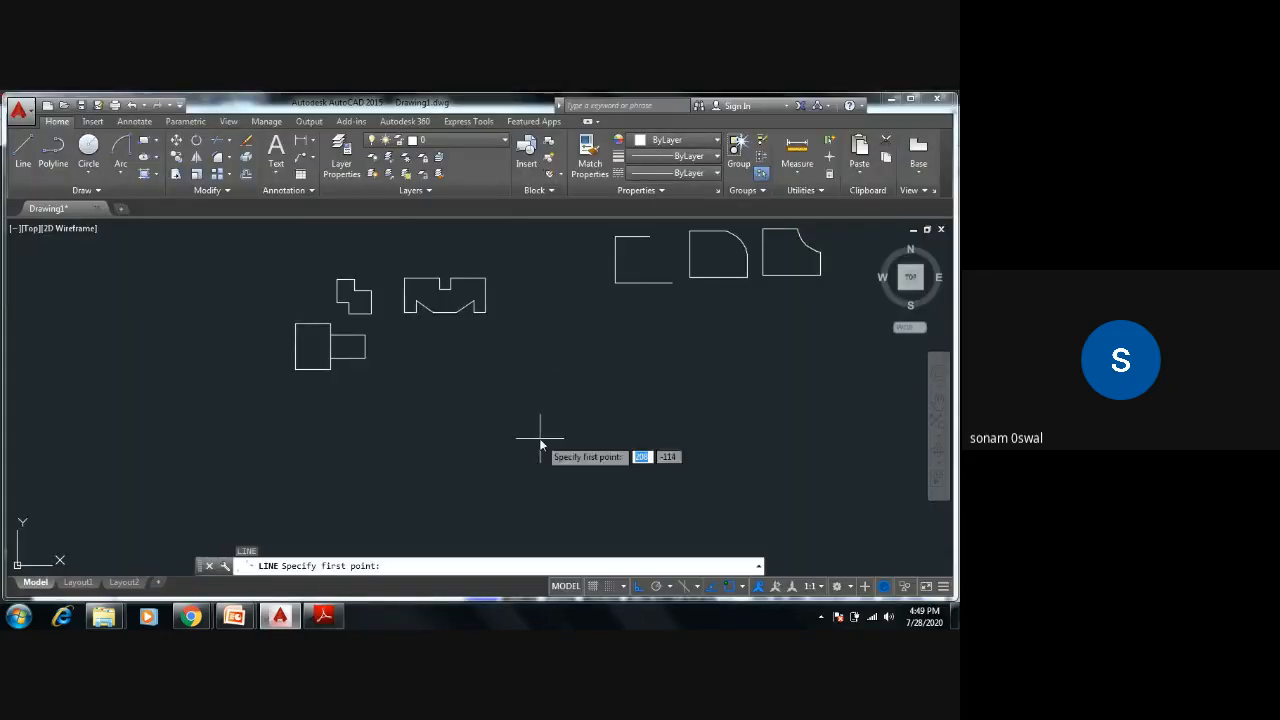
middle_click_drag(540, 445, 240, 410)
left_click(492, 438)
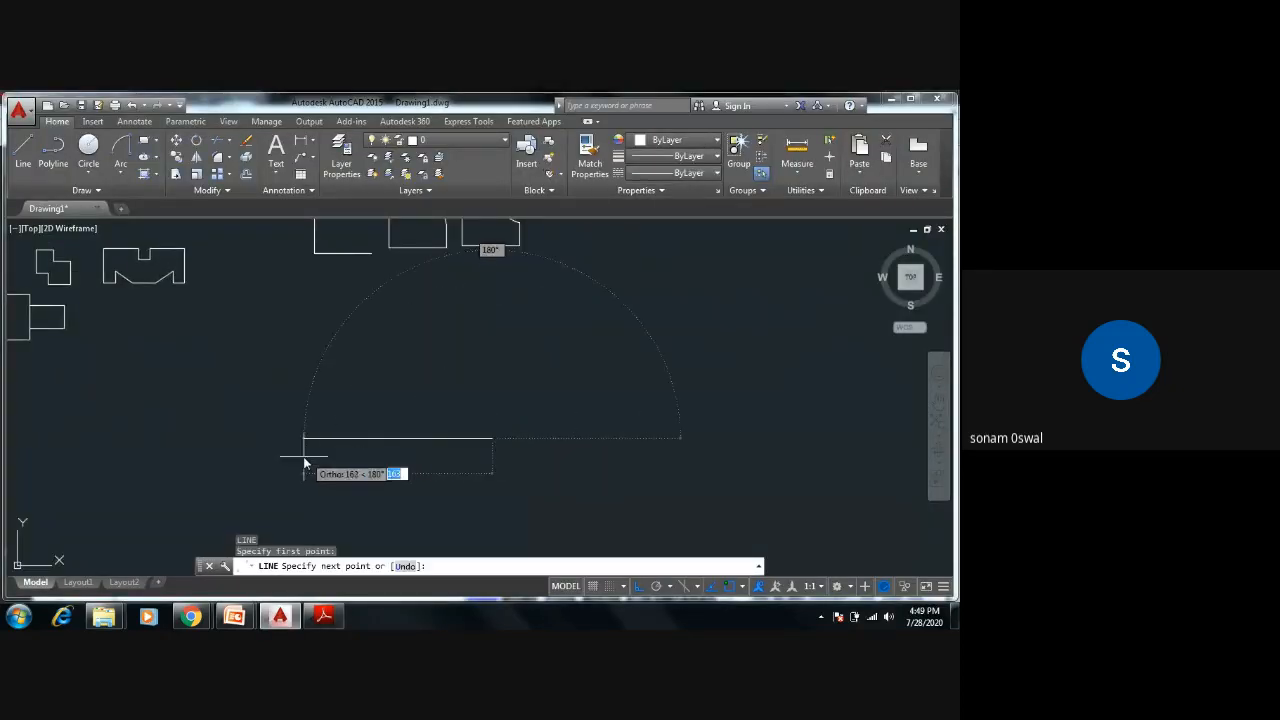
type("70")
key("Return")
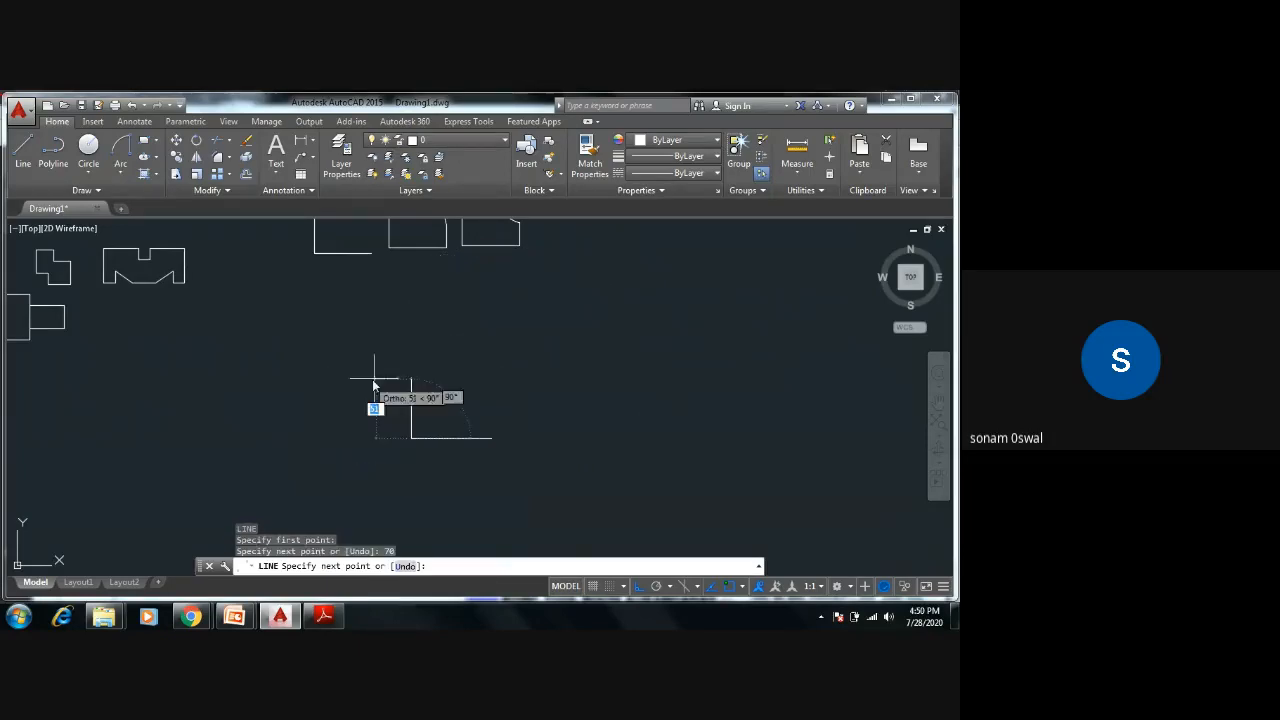
type("40")
key("Return")
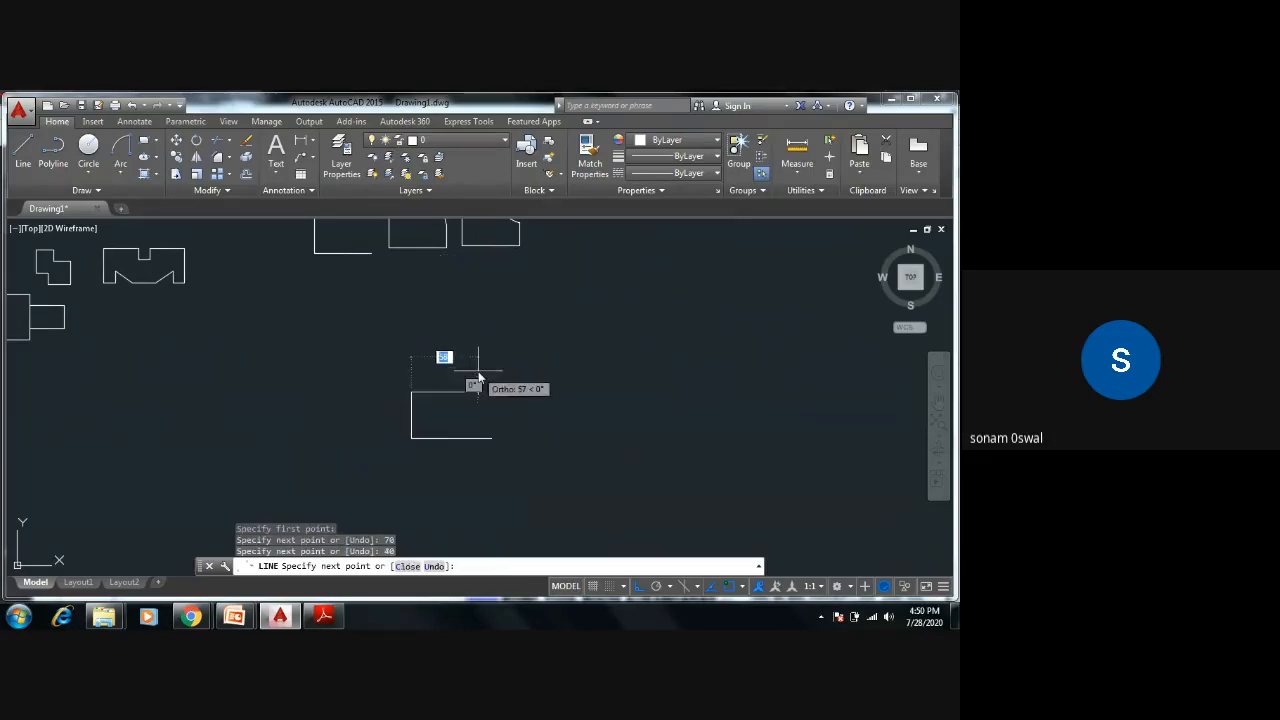
scroll(485, 376, "up", 4)
middle_click_drag(488, 369, 620, 272)
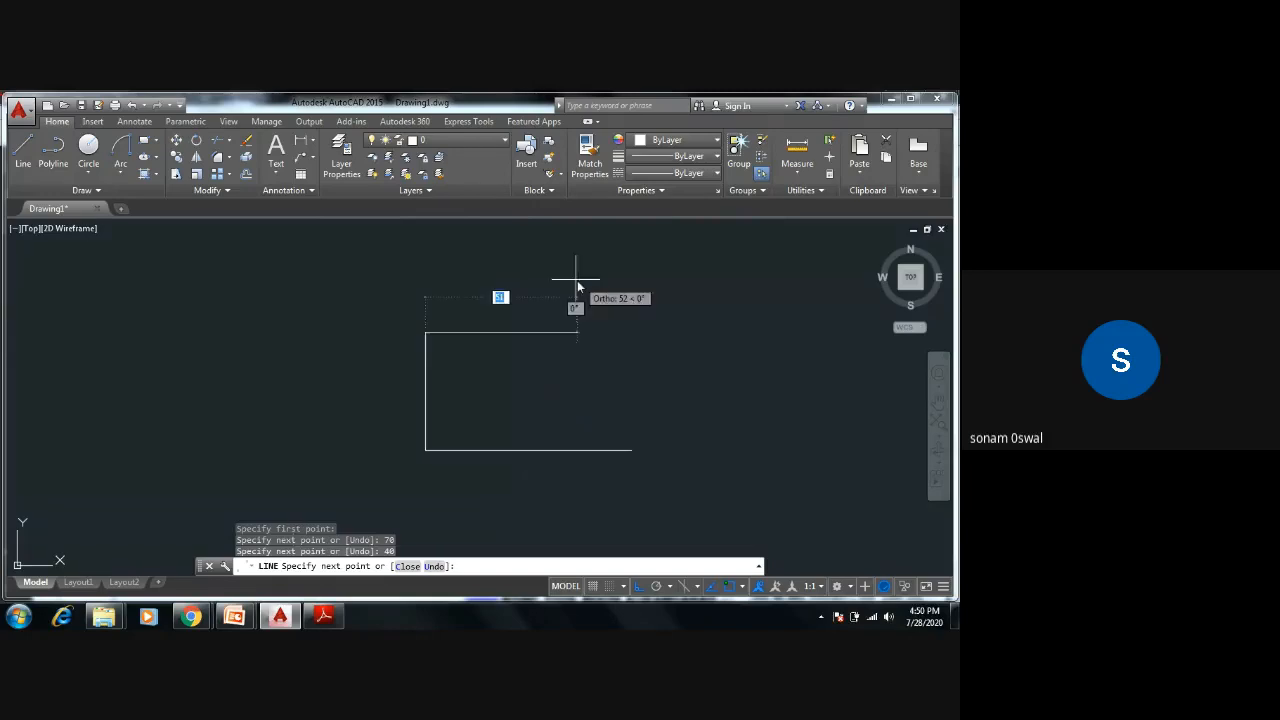
Step: Continue the notched plate's outline per the PDF with a 20 mm top edge, a 15 mm notch side downward and a 30 mm notch bottom
key("alt+Tab")
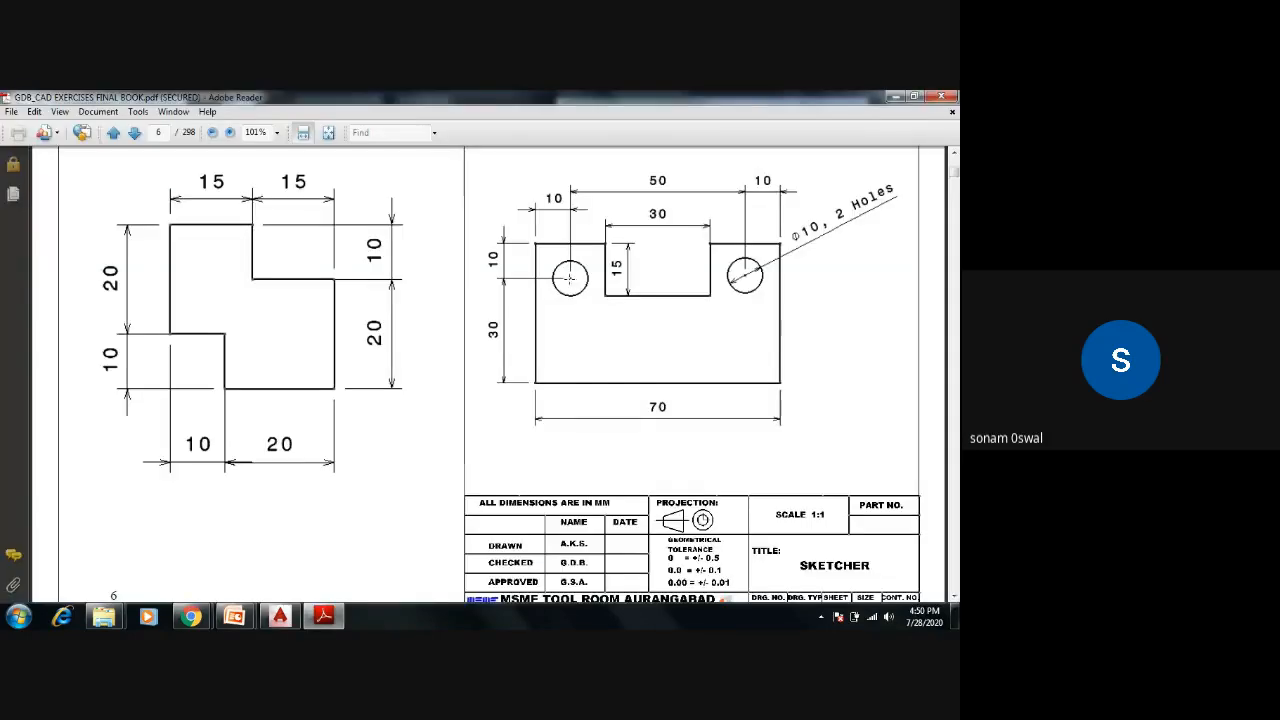
key("alt+Tab")
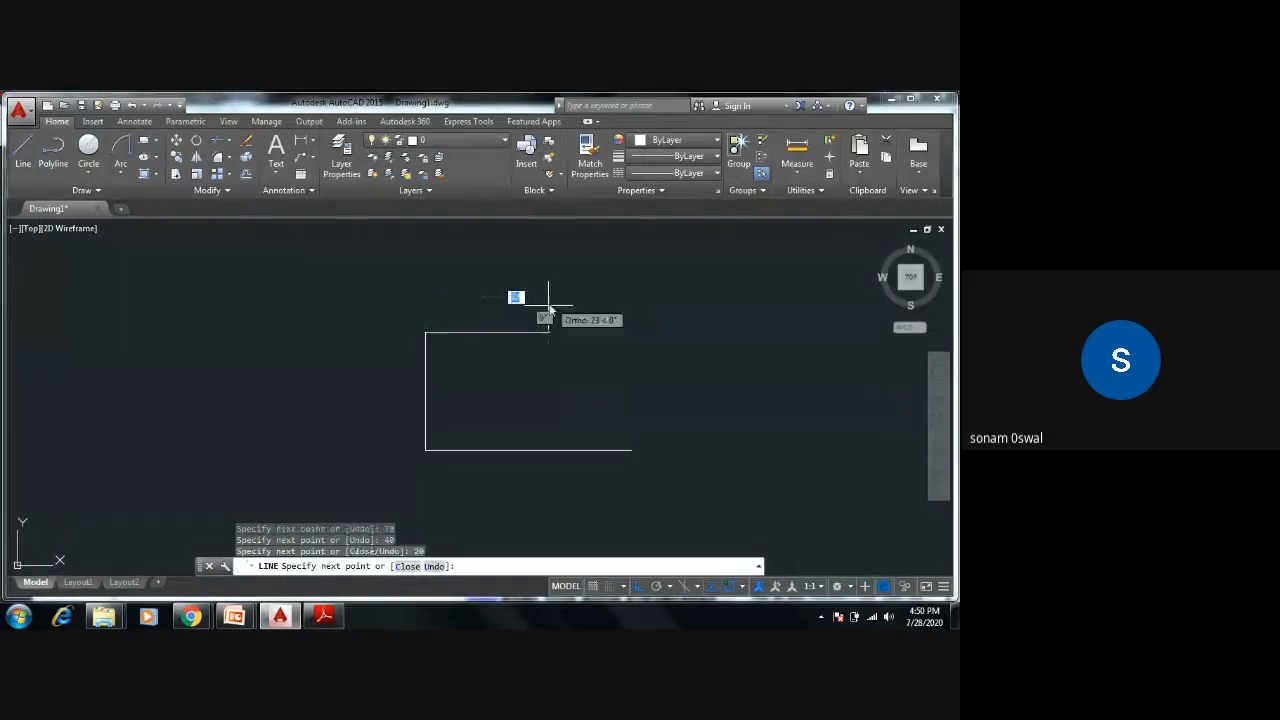
key("alt+Tab")
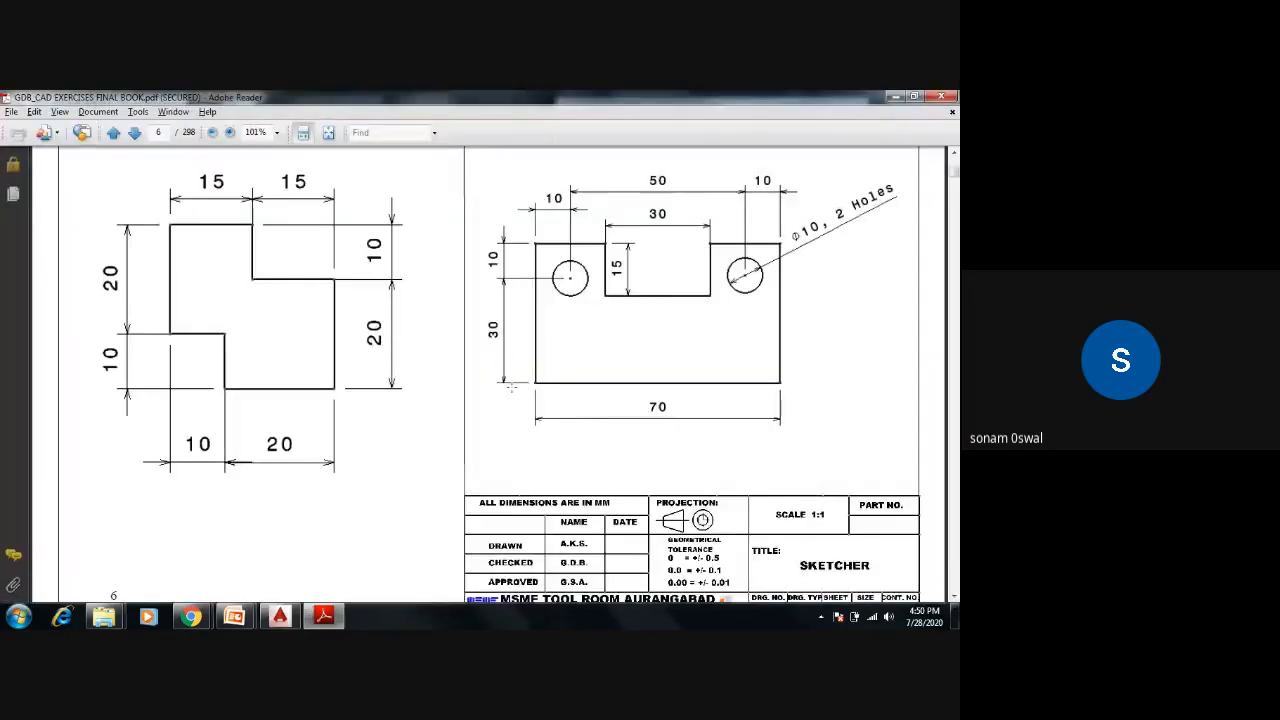
key("alt+Tab")
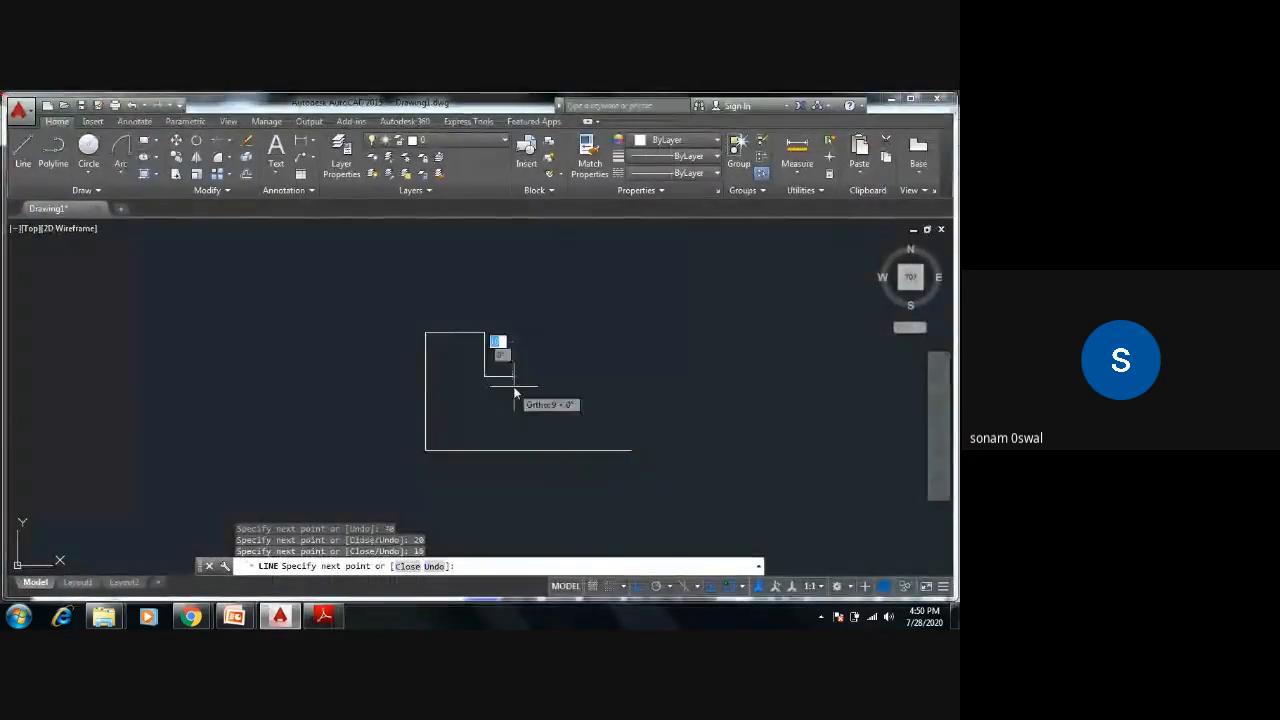
key("alt+Tab")
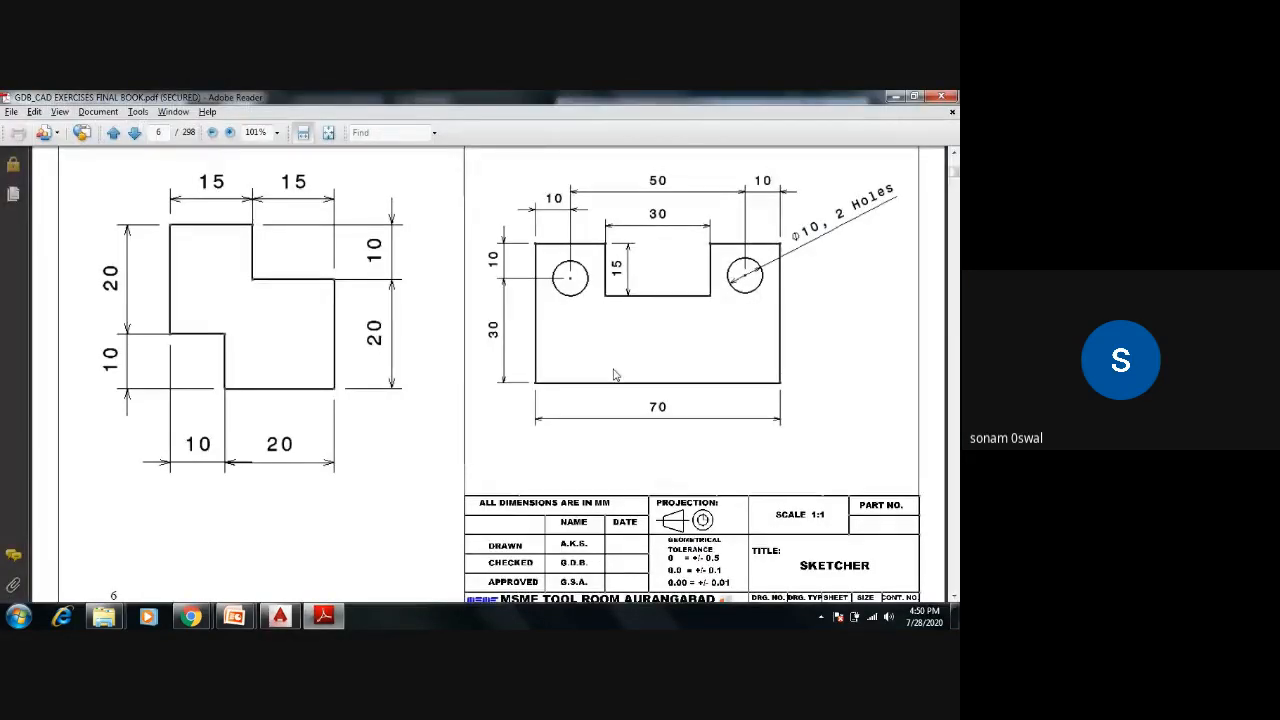
key("alt+Tab")
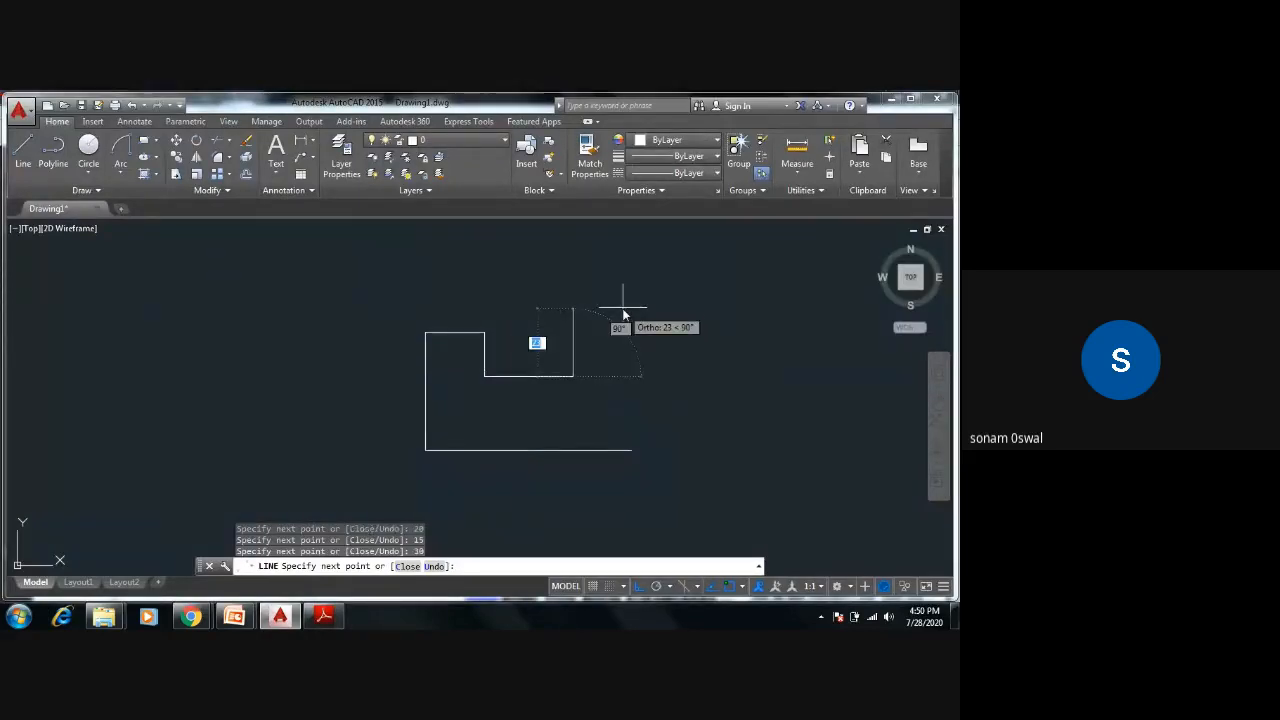
Step: Complete the plate's outline with a 15 mm notch side upward, a 20 mm top edge and a right edge closing at the bottom corner
key("alt+Tab")
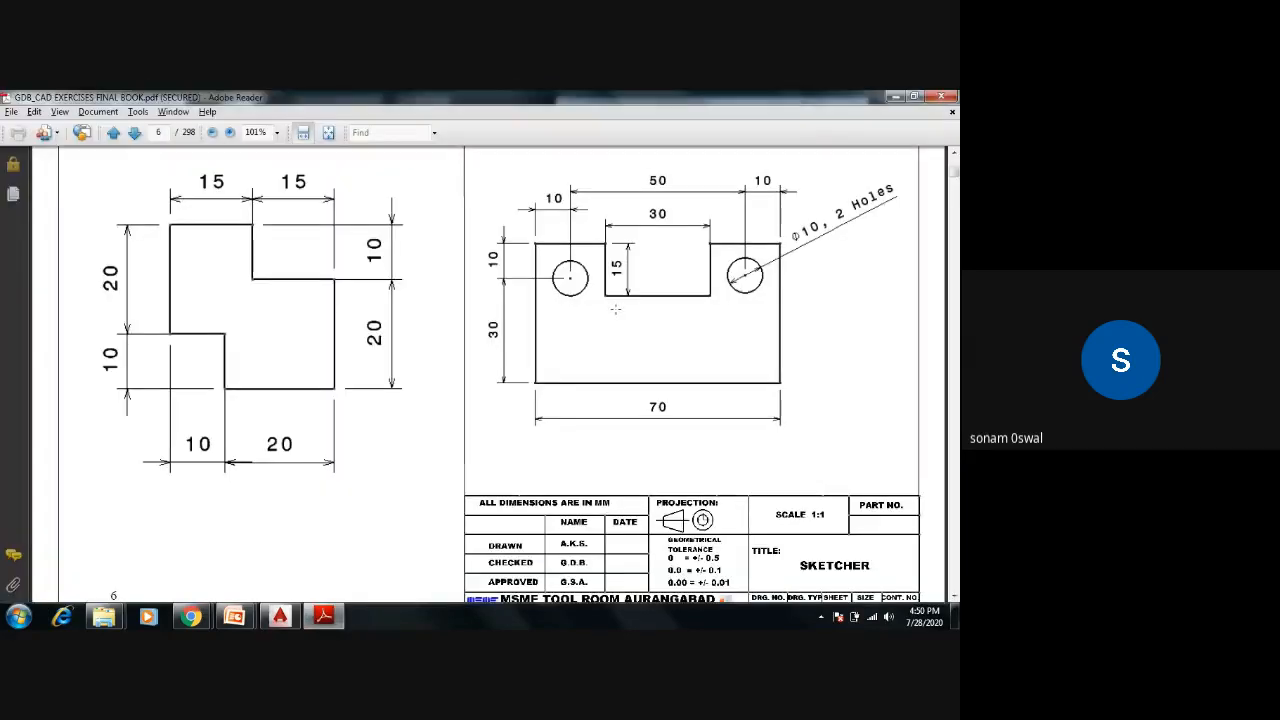
key("alt+Tab")
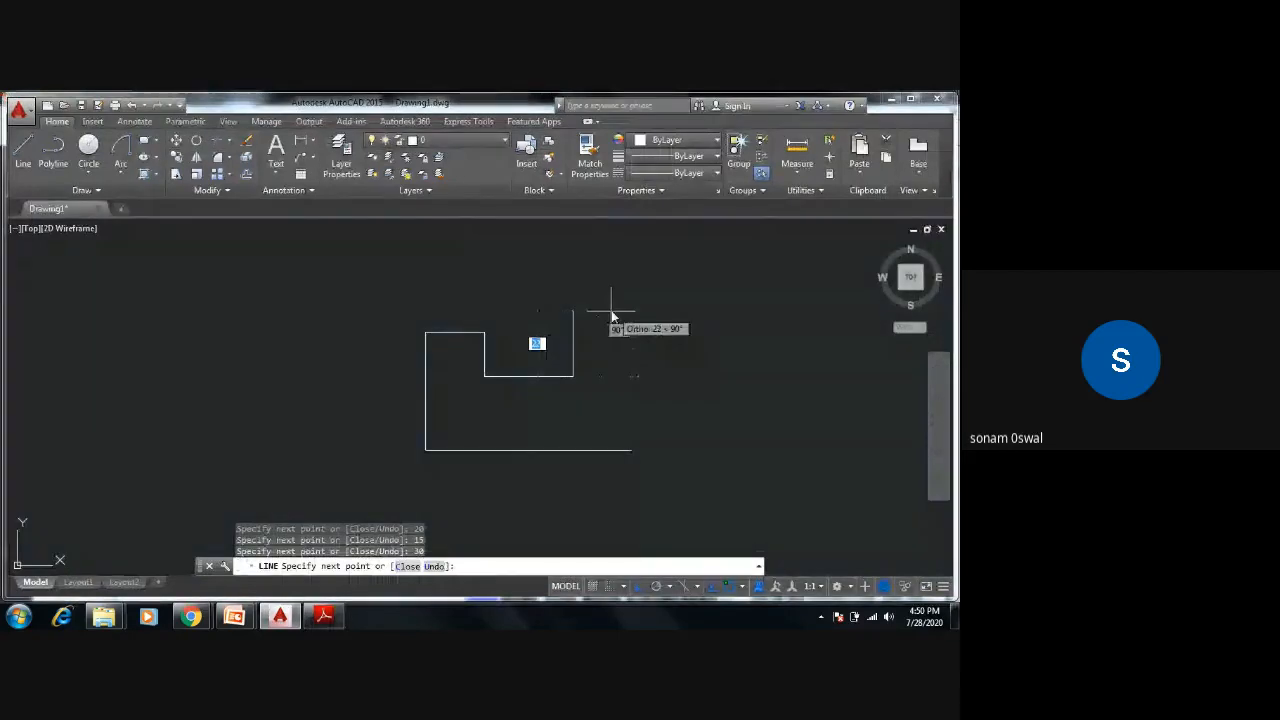
type("15")
key("Return")
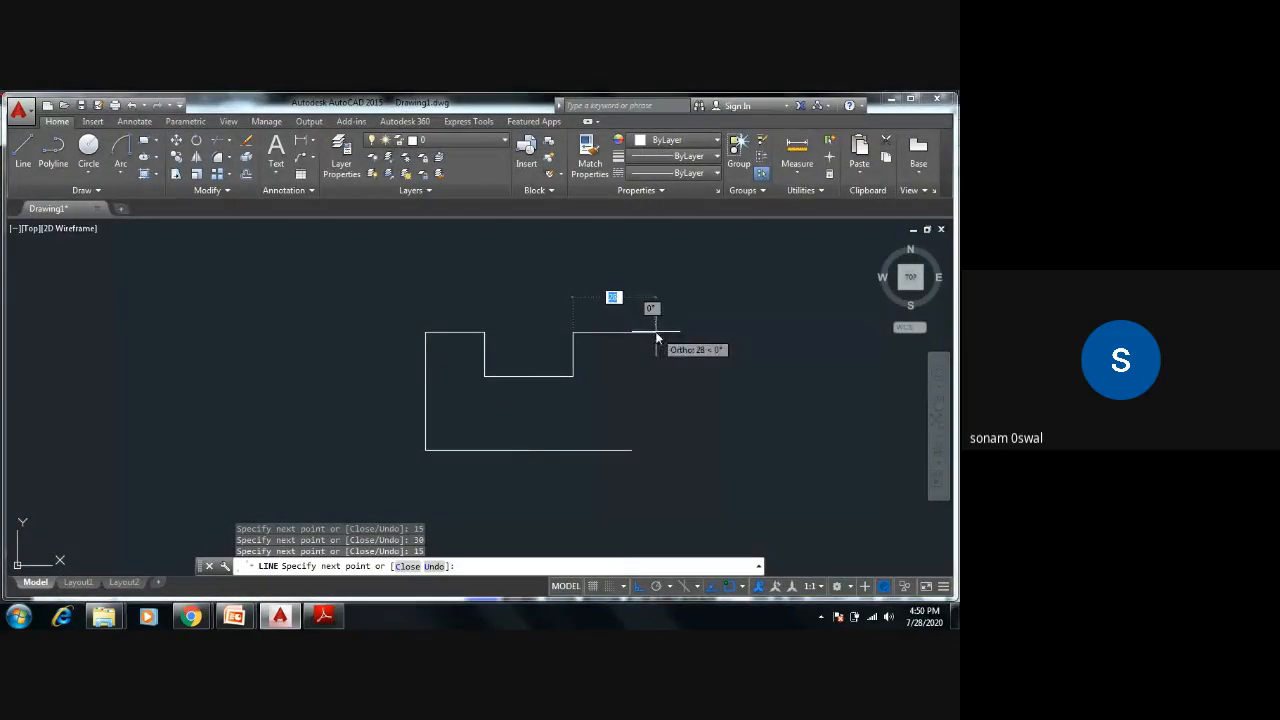
type("20")
key("Return")
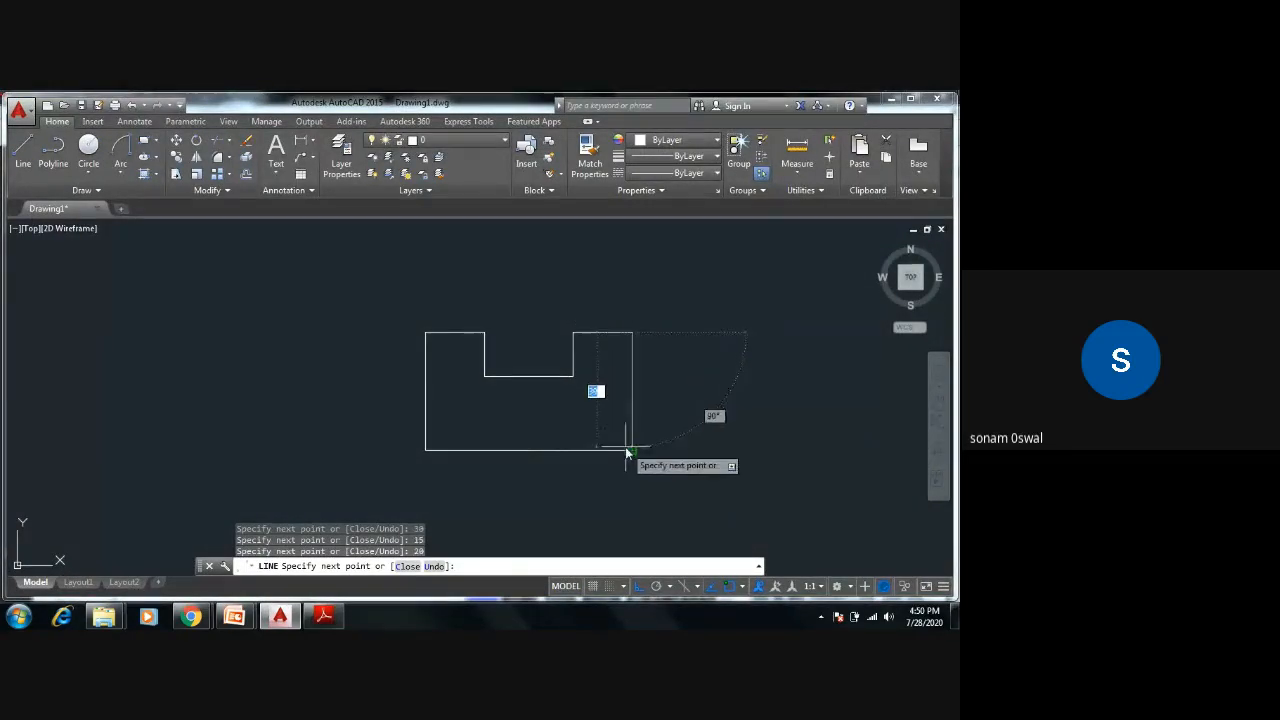
key("Escape")
key("Escape")
key("Escape")
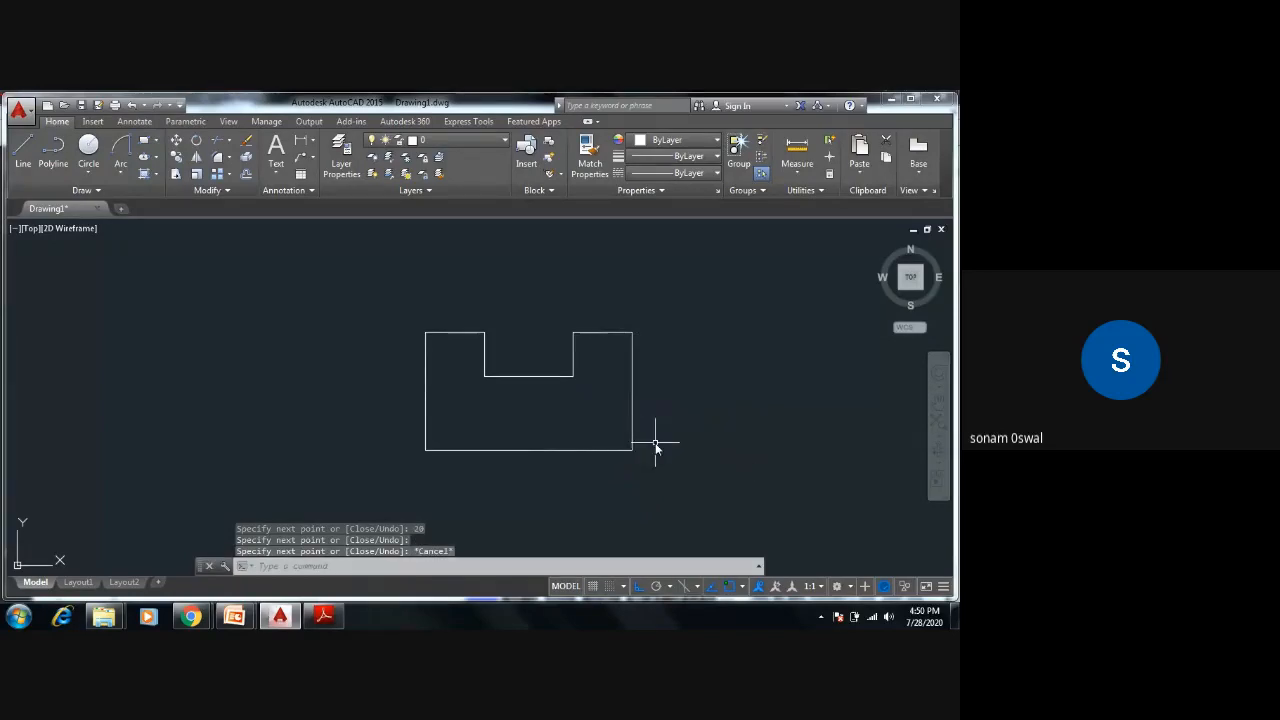
middle_click_drag(571, 434, 643, 386)
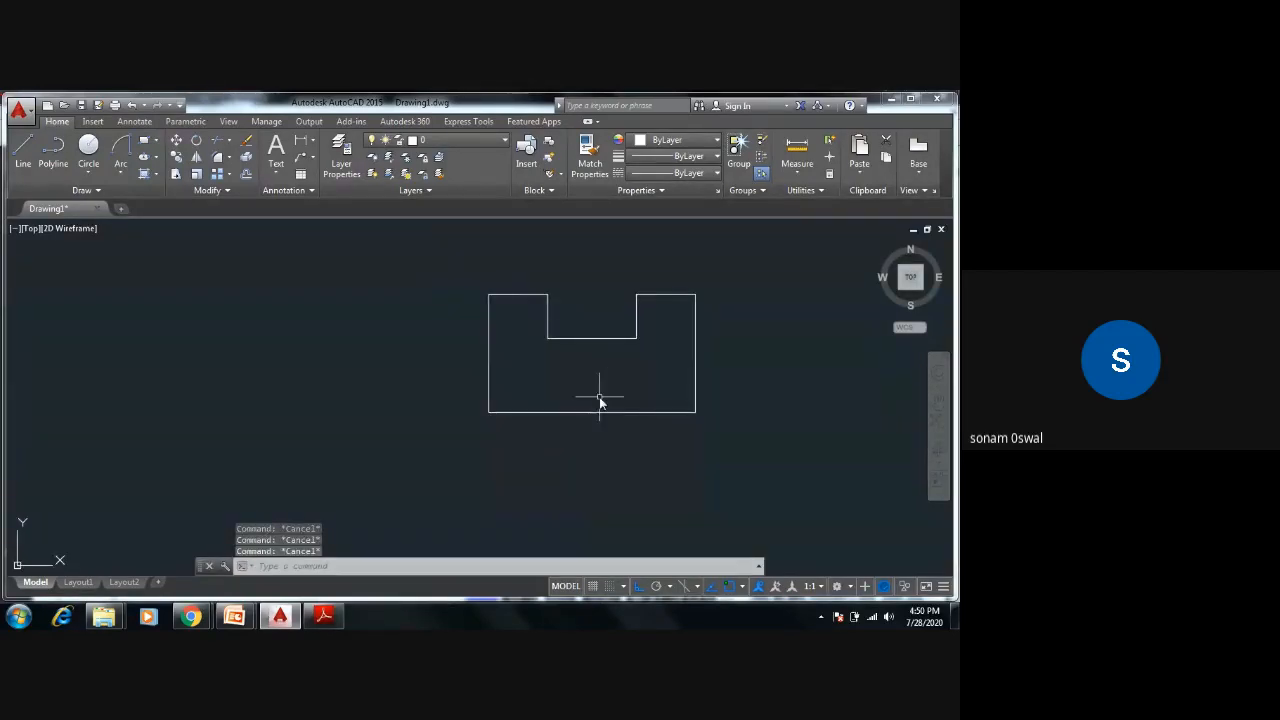
key("alt+Tab")
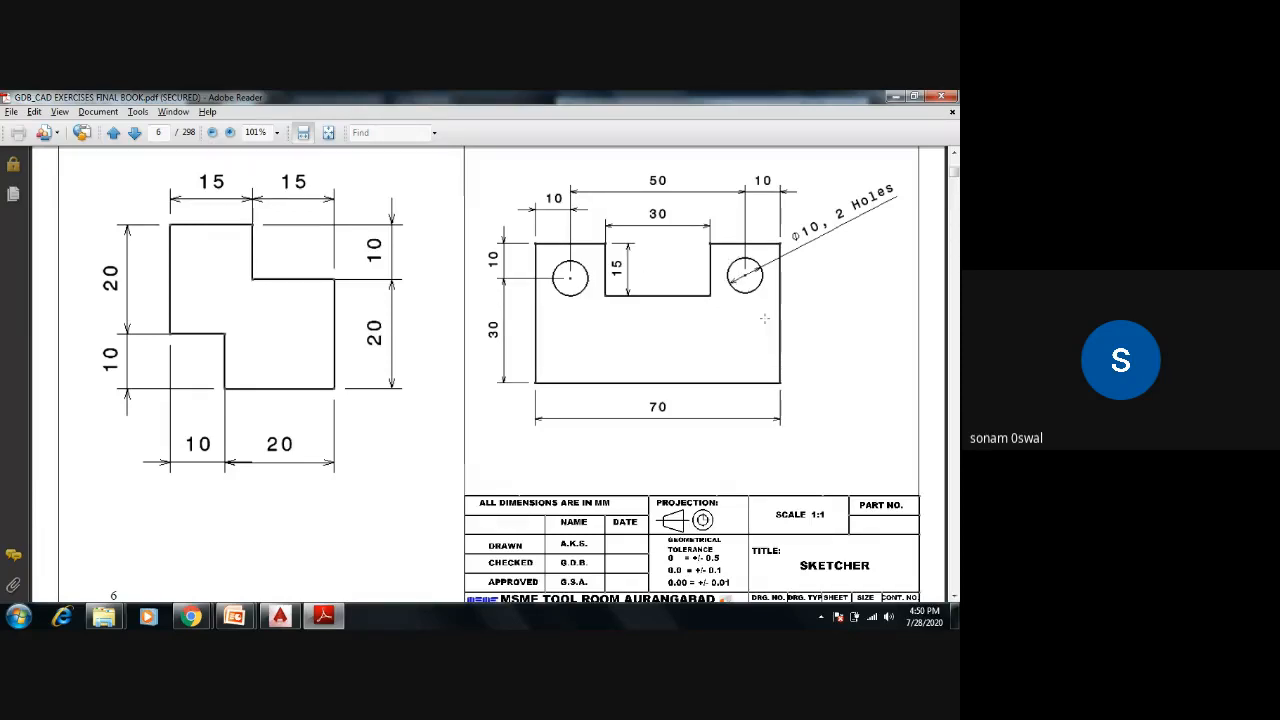
key("alt+Tab")
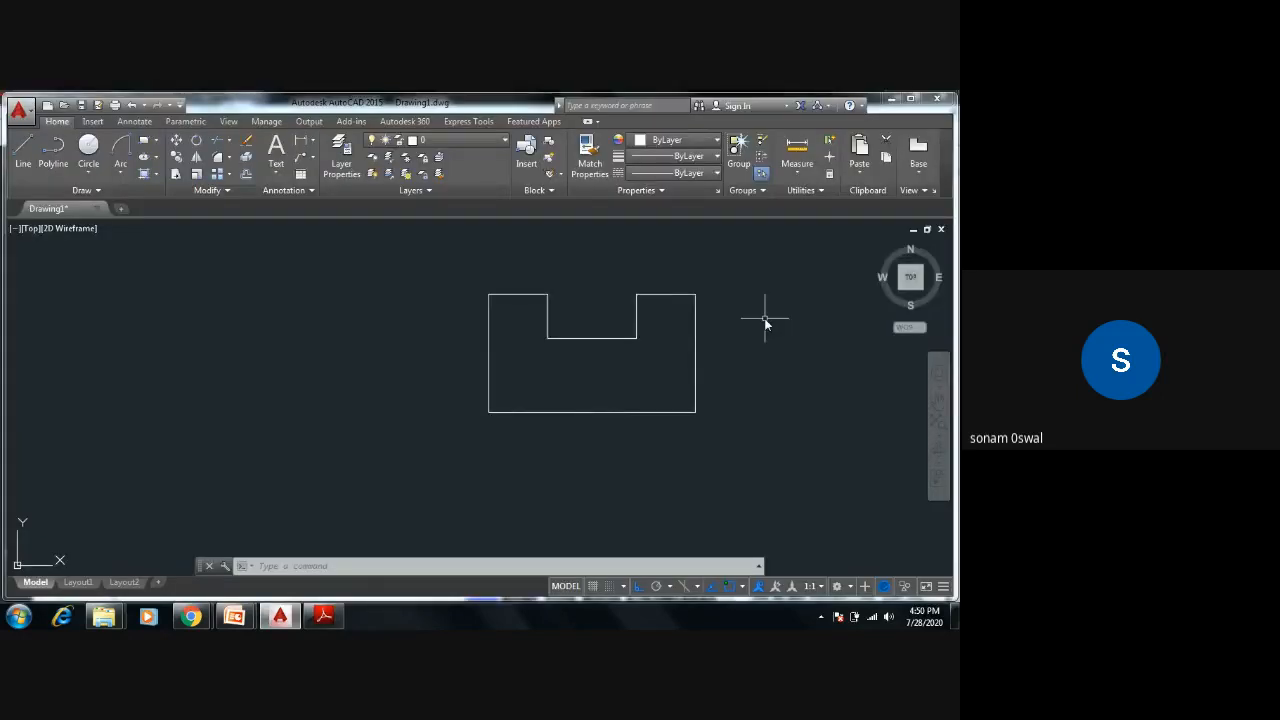
scroll(614, 409, "down", 5)
mouse_move(618, 414)
middle_mouse_down()
mouse_move(699, 374)
mouse_move(643, 385)
mouse_move(609, 466)
middle_mouse_up()
scroll(656, 368, "up", 2)
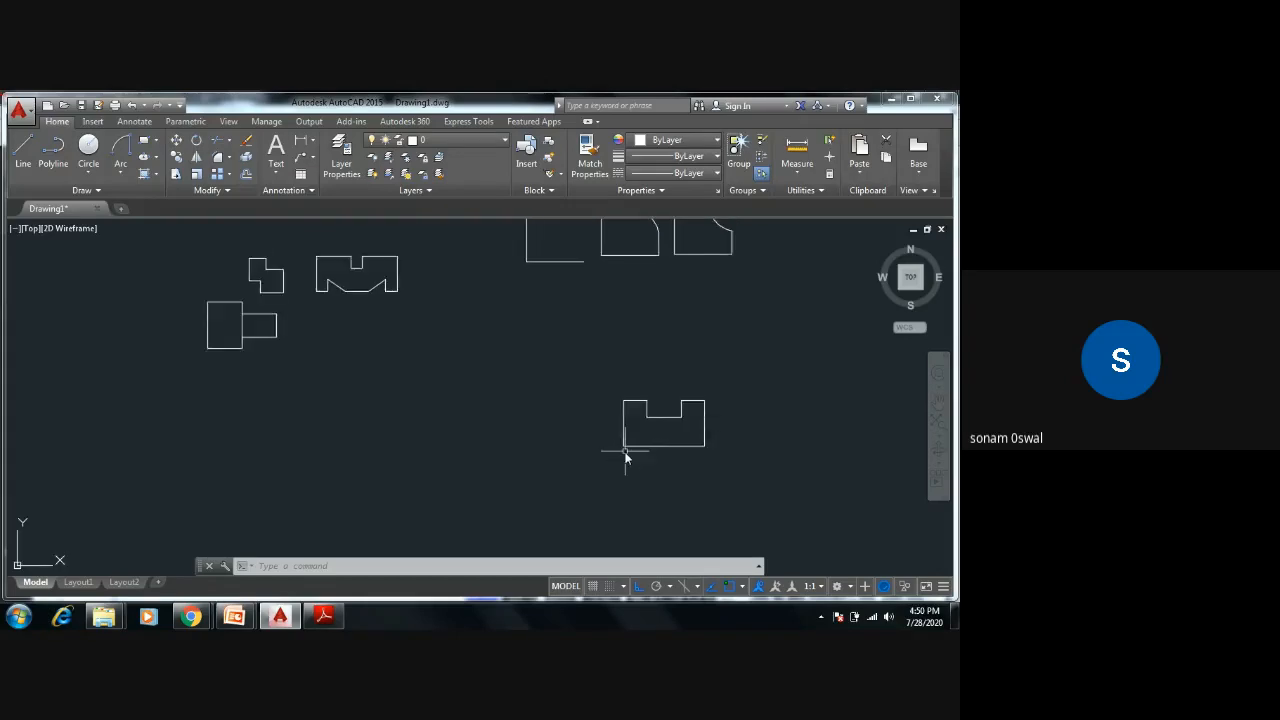
scroll(628, 452, "down", 2)
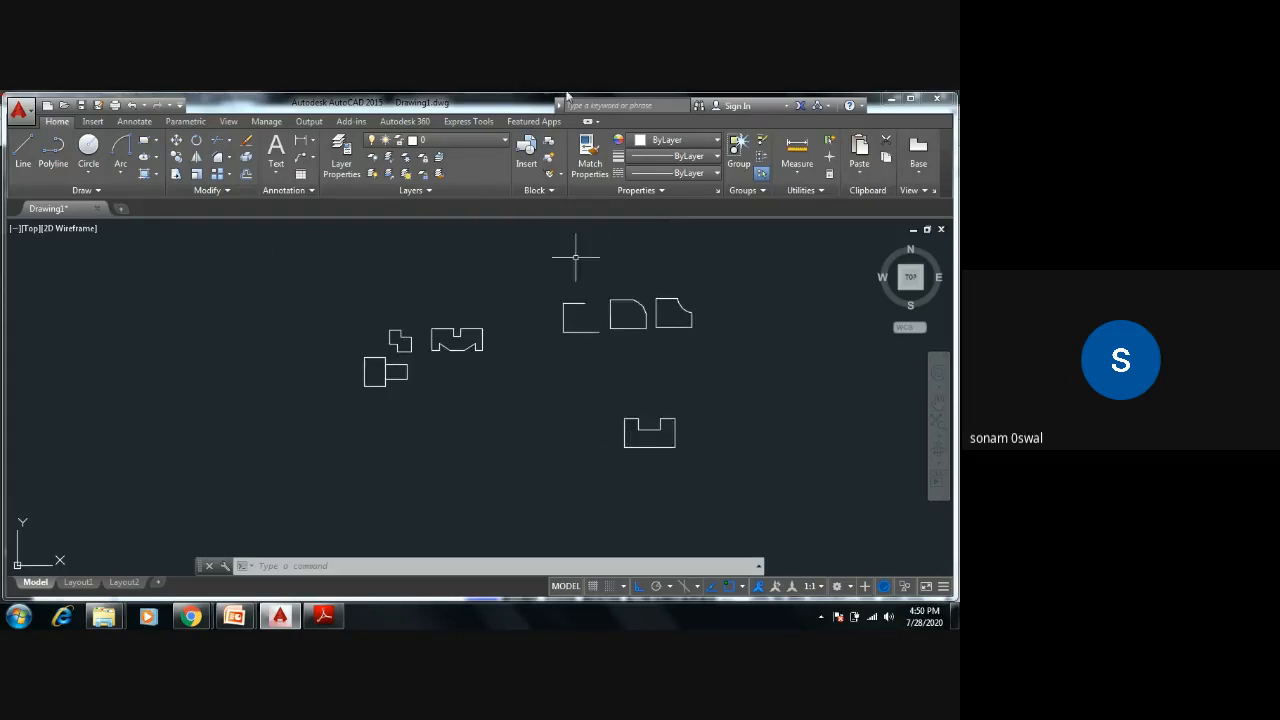
scroll(540, 345, "up", 2)
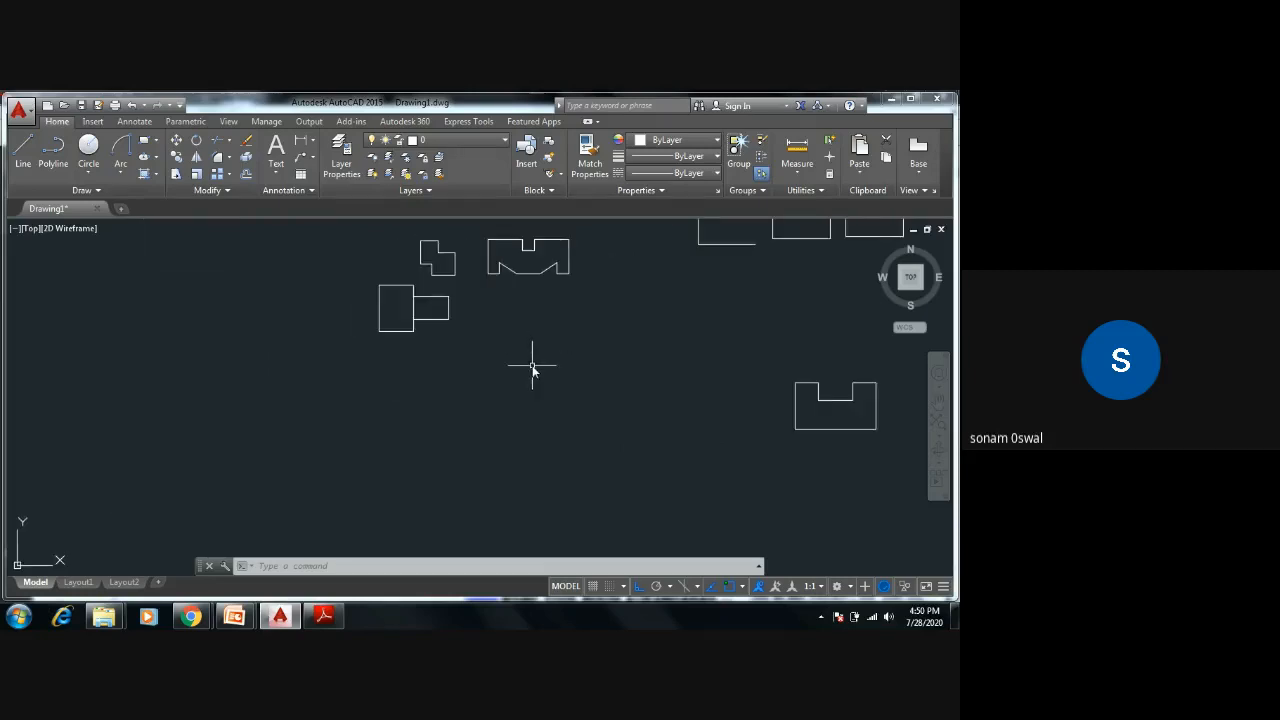
mouse_move(540, 300)
middle_mouse_down()
mouse_move(417, 428)
mouse_move(660, 366)
mouse_move(512, 408)
mouse_move(337, 340)
mouse_move(349, 400)
mouse_move(423, 446)
middle_mouse_up()
scroll(420, 426, "up", 2)
scroll(428, 423, "down", 2)
left_click(423, 450)
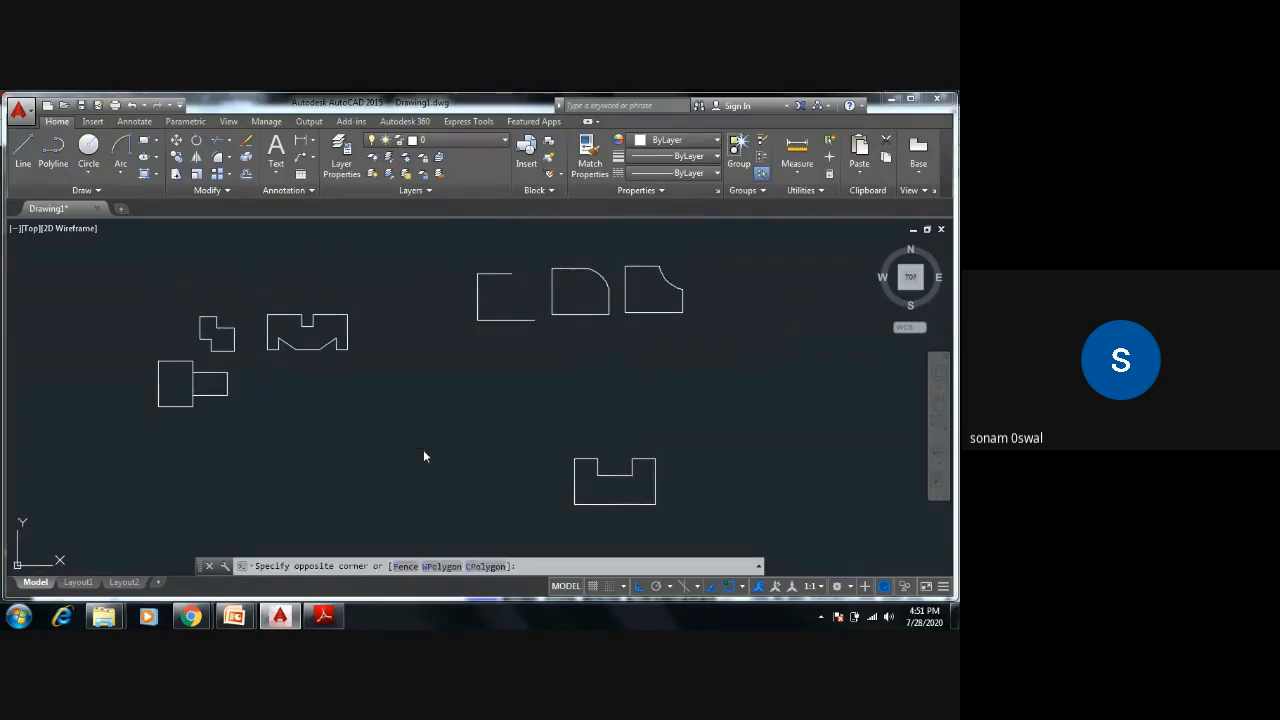
key("Escape")
key("Escape")
key("Escape")
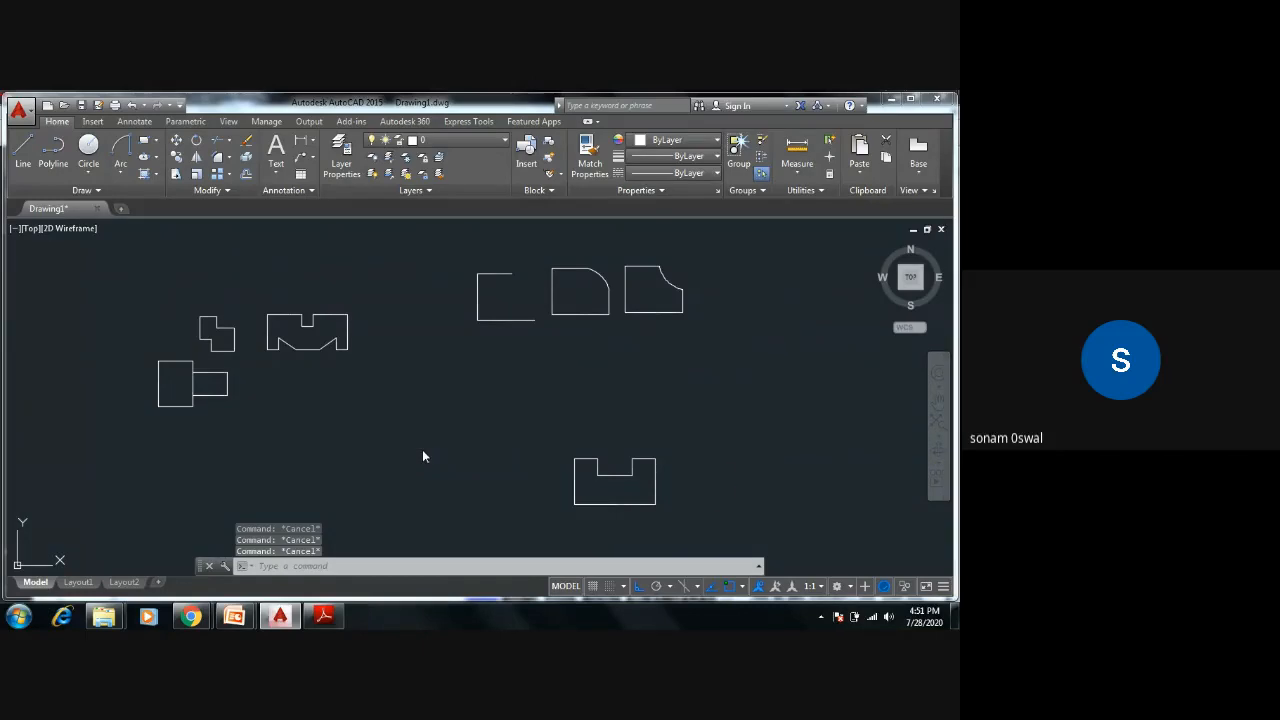
Step: Review the enabled object snap modes in the Drafting Settings and close them without changes
type("ds")
key("Return")
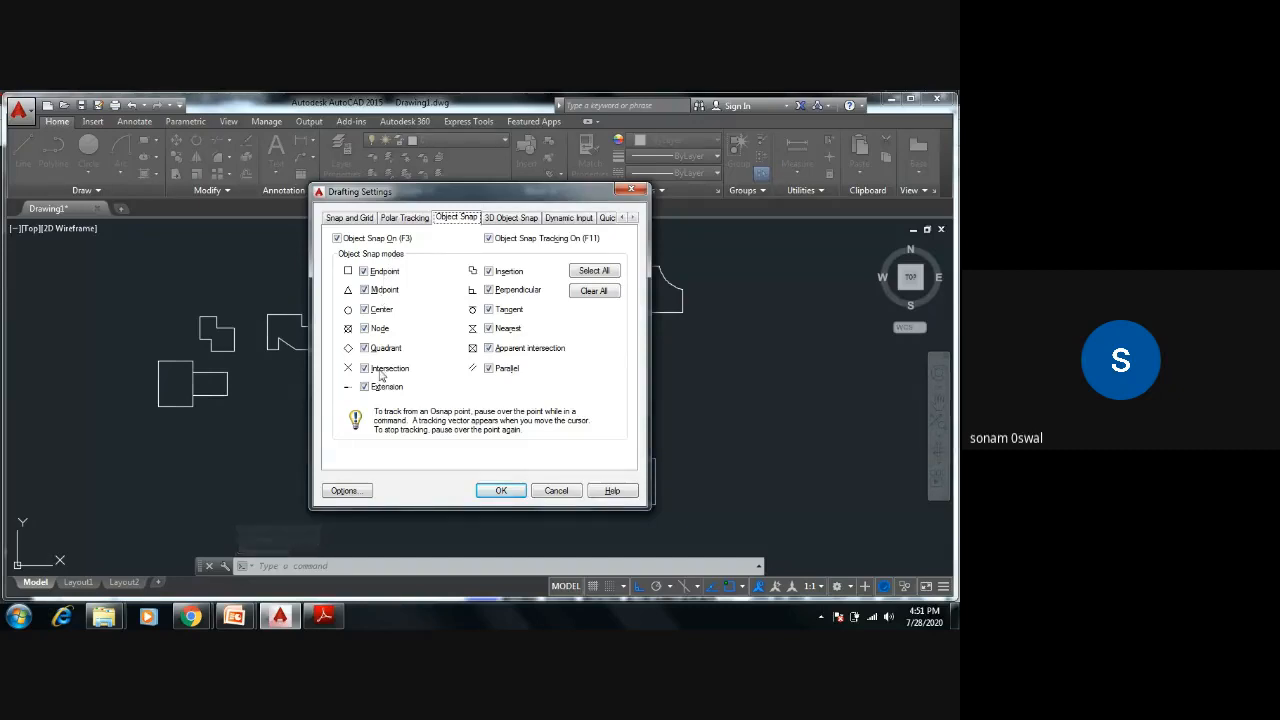
left_click(630, 192)
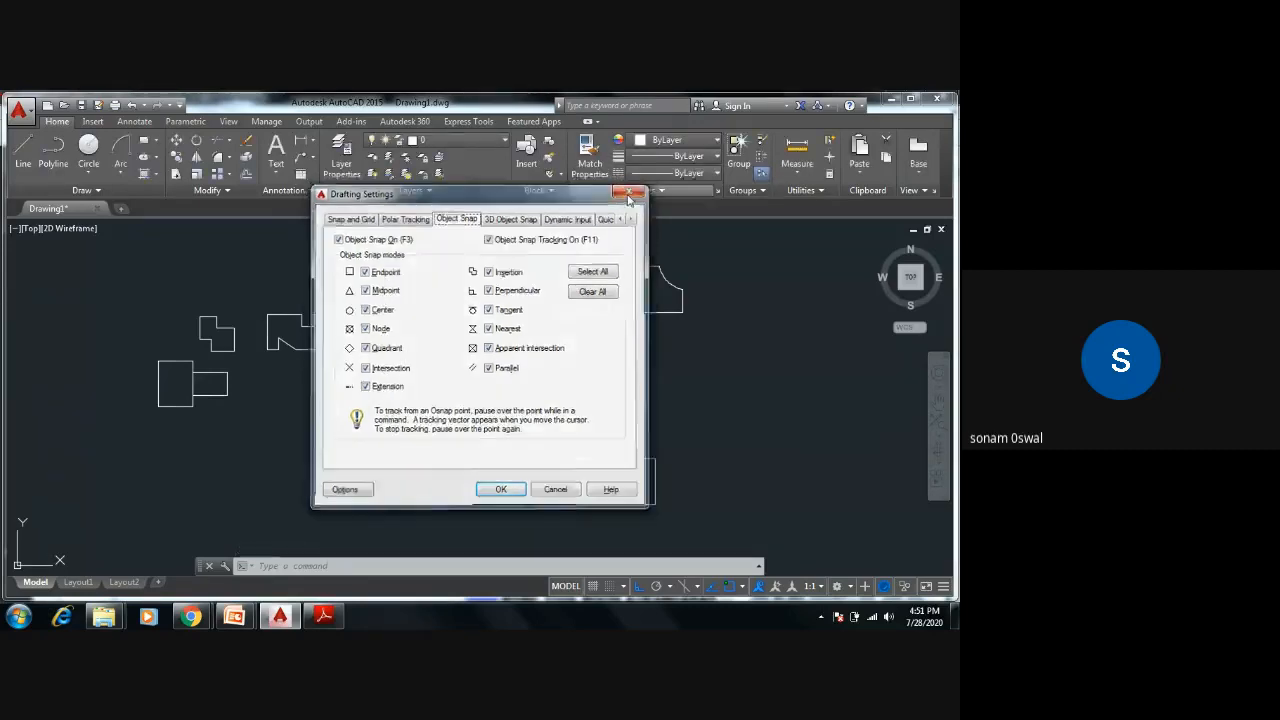
Step: Draw a closed rectangle of lines left of the stepped shaft, aligned with the top and bottom of its larger section
middle_click_drag(608, 370, 776, 295)
scroll(457, 349, "up", 2)
mouse_move(457, 349)
middle_mouse_down()
mouse_move(612, 403)
mouse_move(637, 477)
middle_mouse_up()
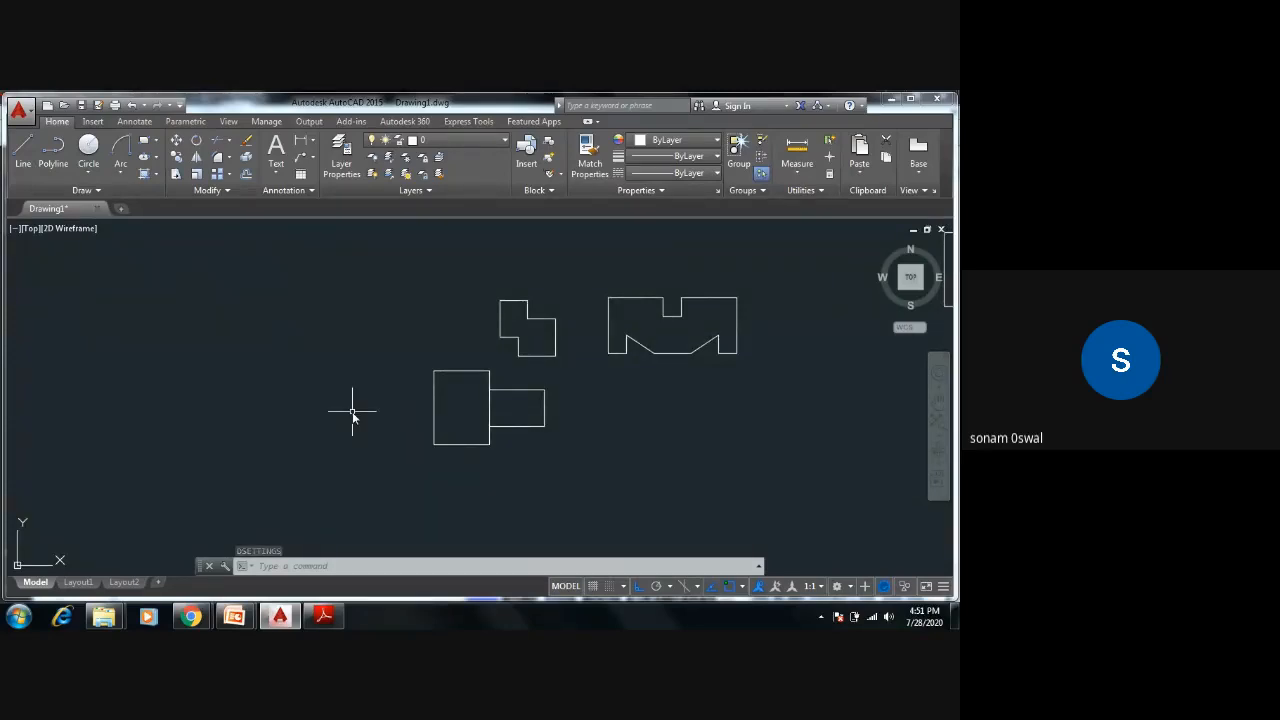
type("l")
key("Return")
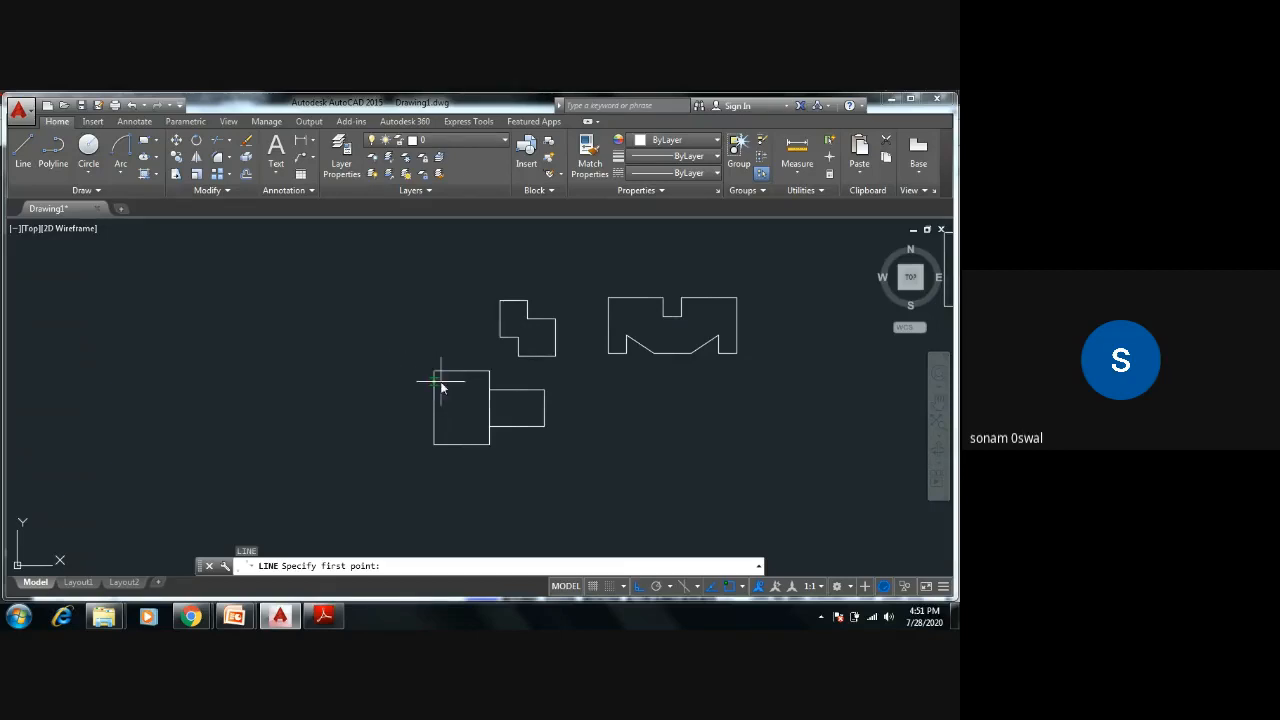
left_click(310, 371)
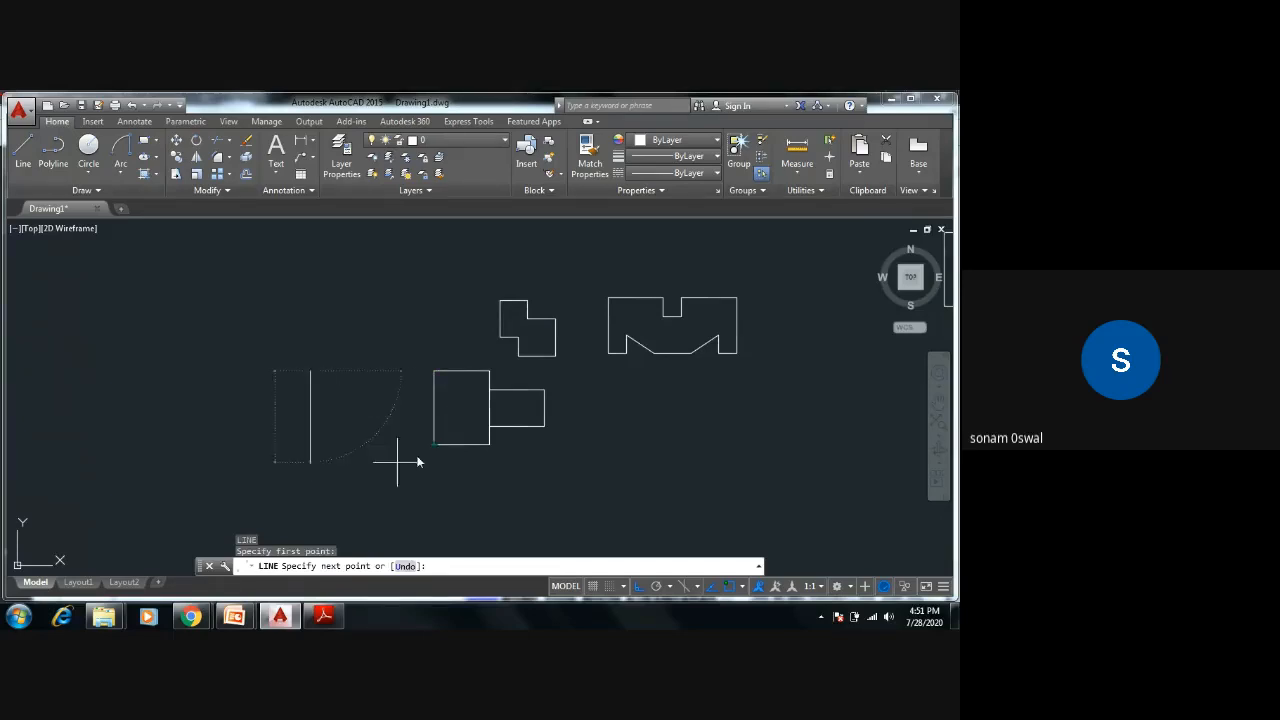
left_click(311, 444)
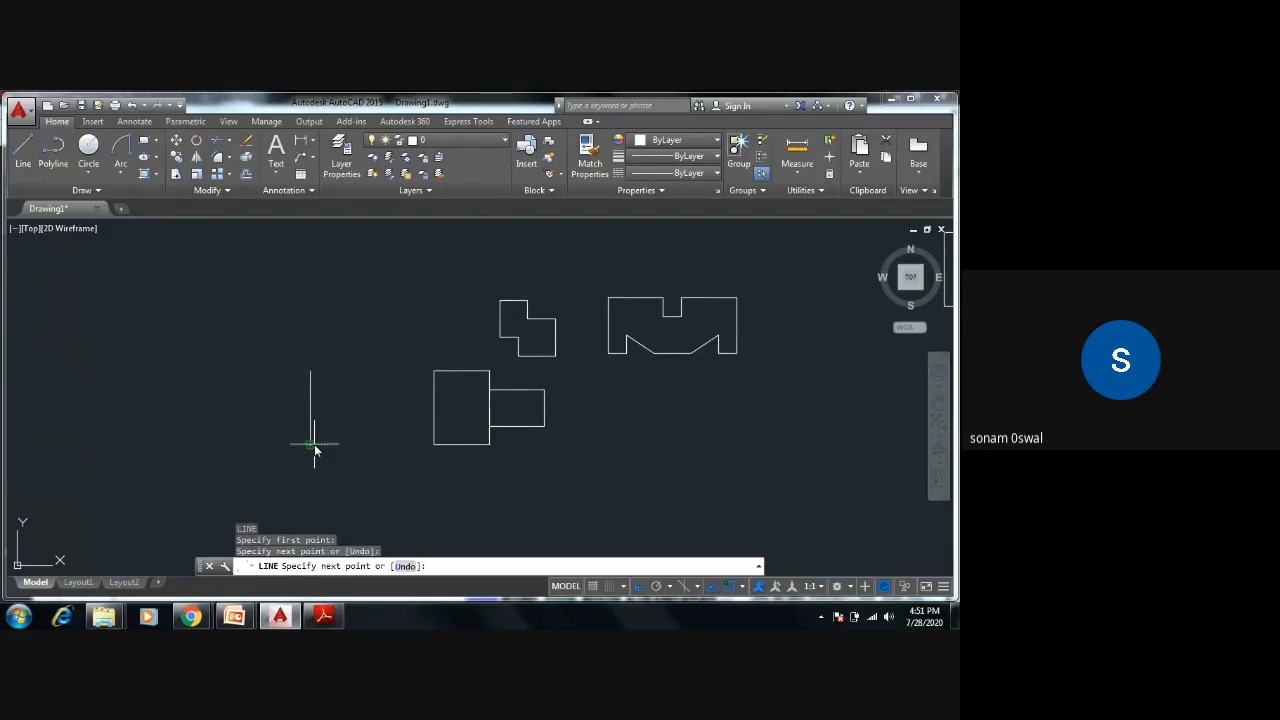
left_click(400, 446)
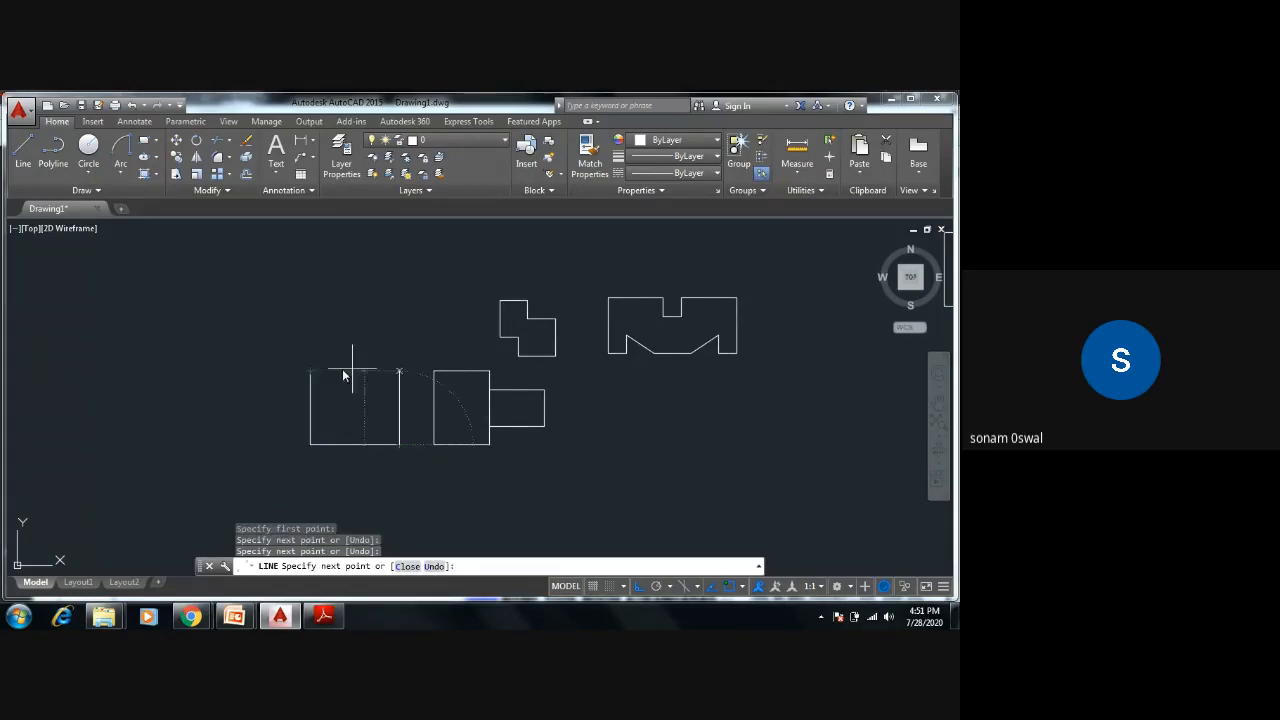
left_click(400, 371)
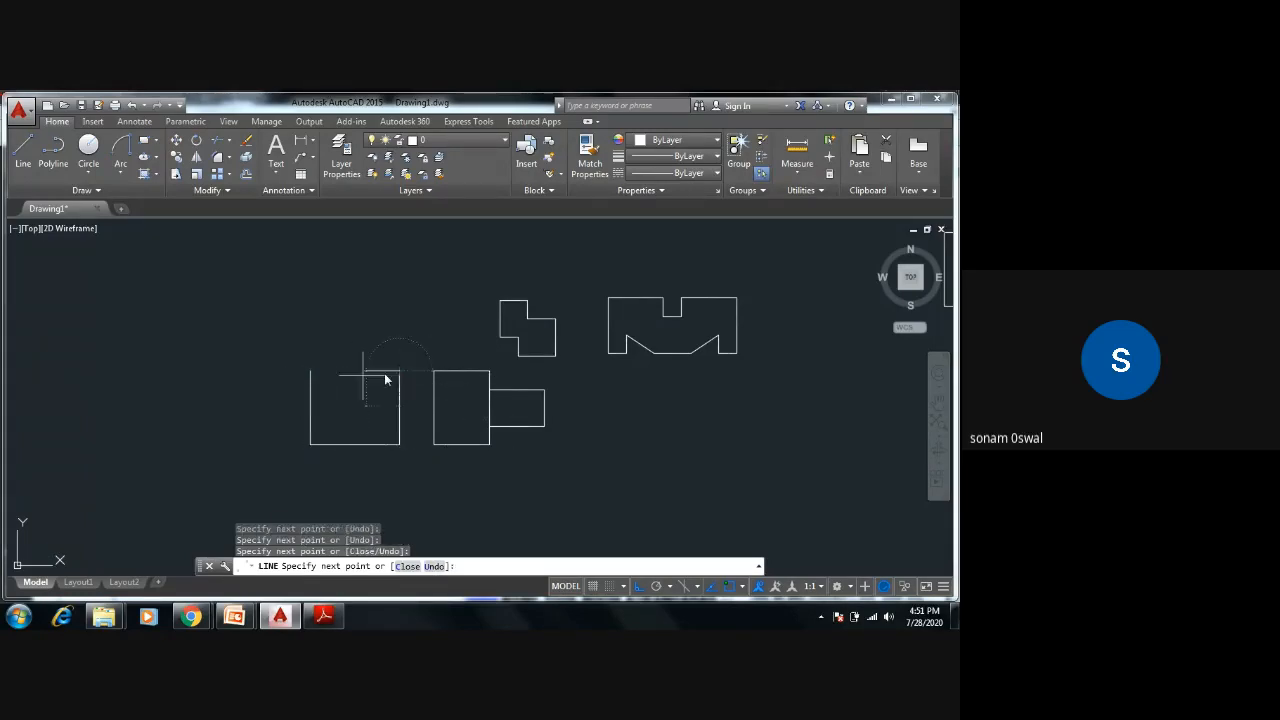
left_click(311, 370)
key("Escape")
key("Escape")
key("Escape")
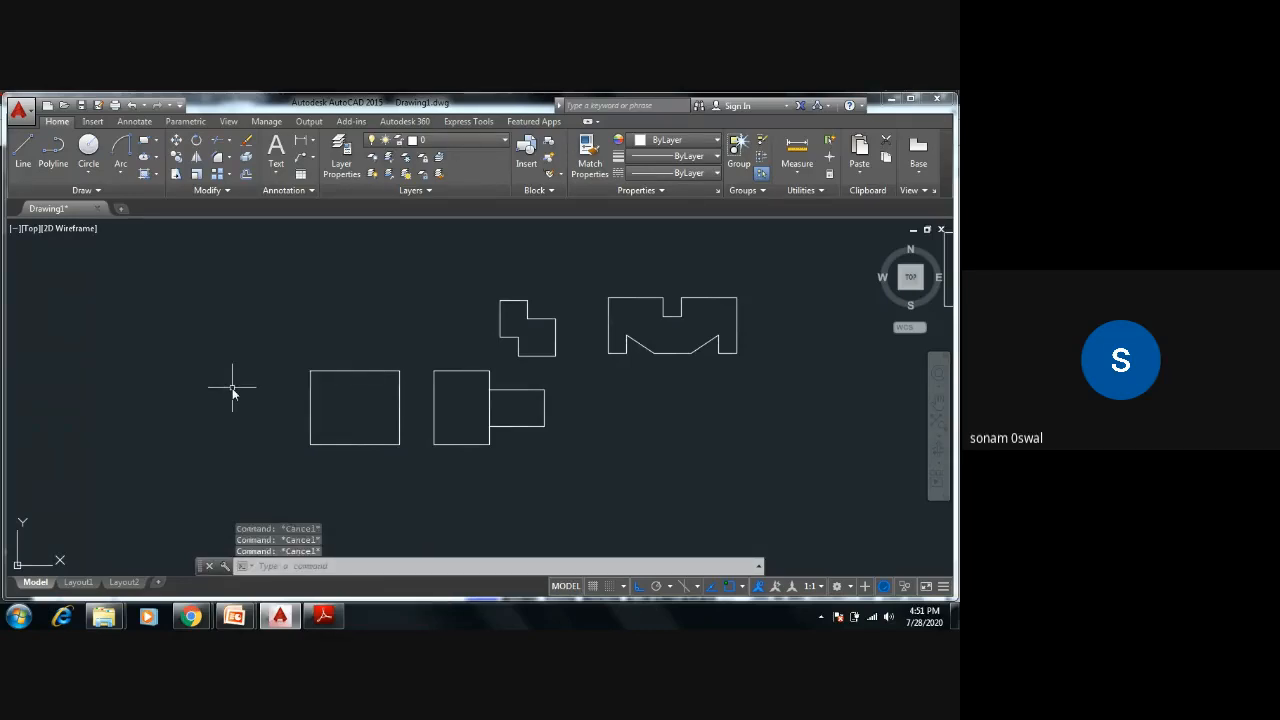
Step: Draw a diagonal line across the new rectangle from its lower-left corner to its upper-right corner
scroll(232, 393, "up", 2)
mouse_move(249, 394)
middle_mouse_down()
mouse_move(354, 374)
mouse_move(174, 386)
middle_mouse_up()
scroll(174, 386, "down", 2)
scroll(204, 397, "up", 2)
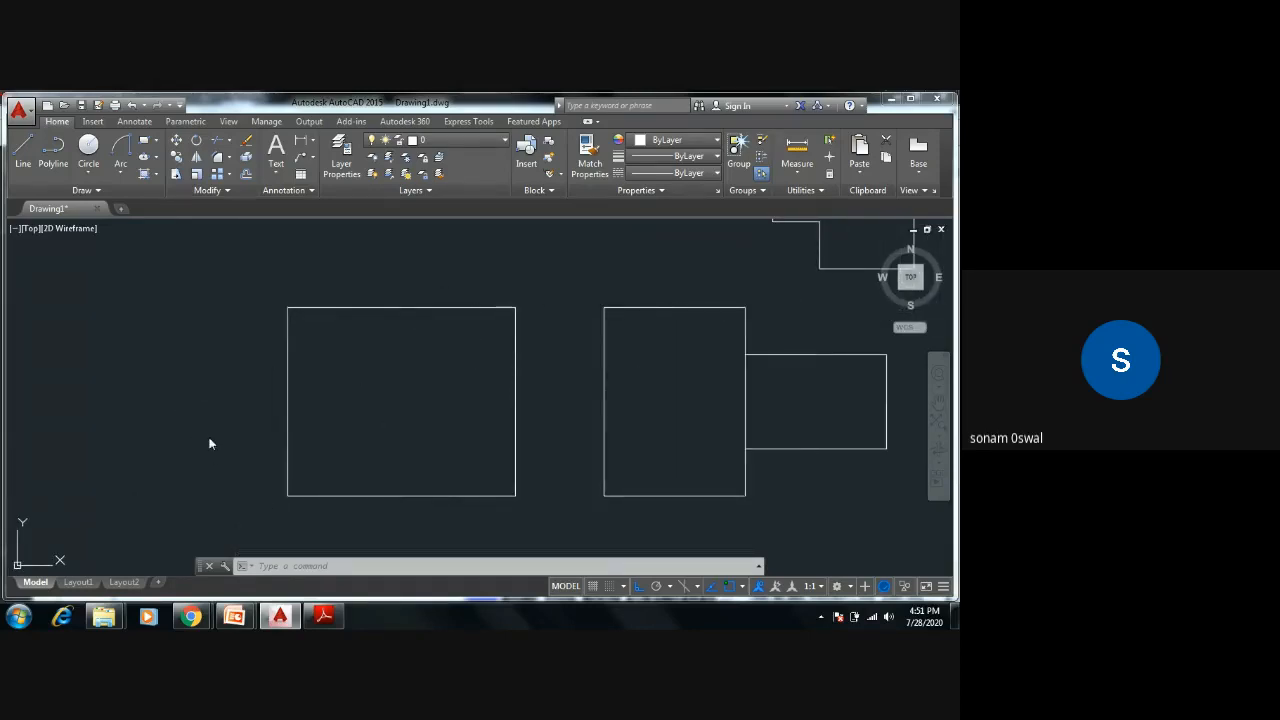
key("Return")
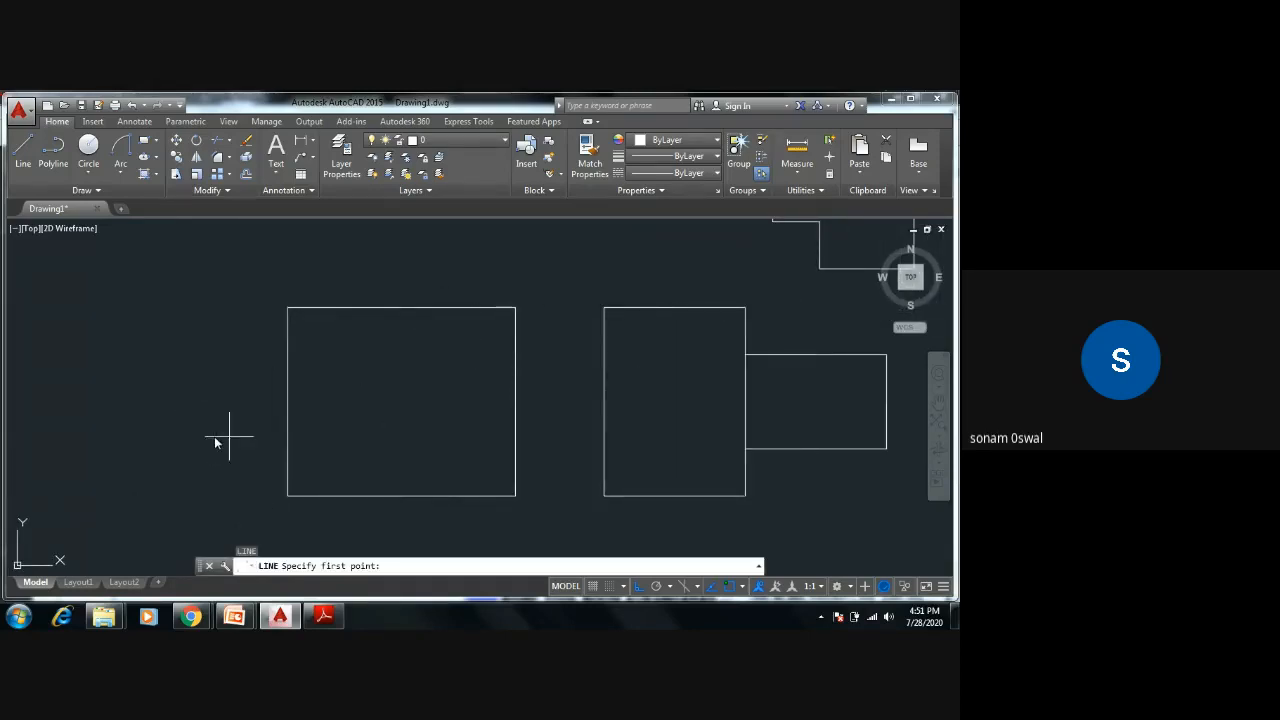
left_click(287, 496)
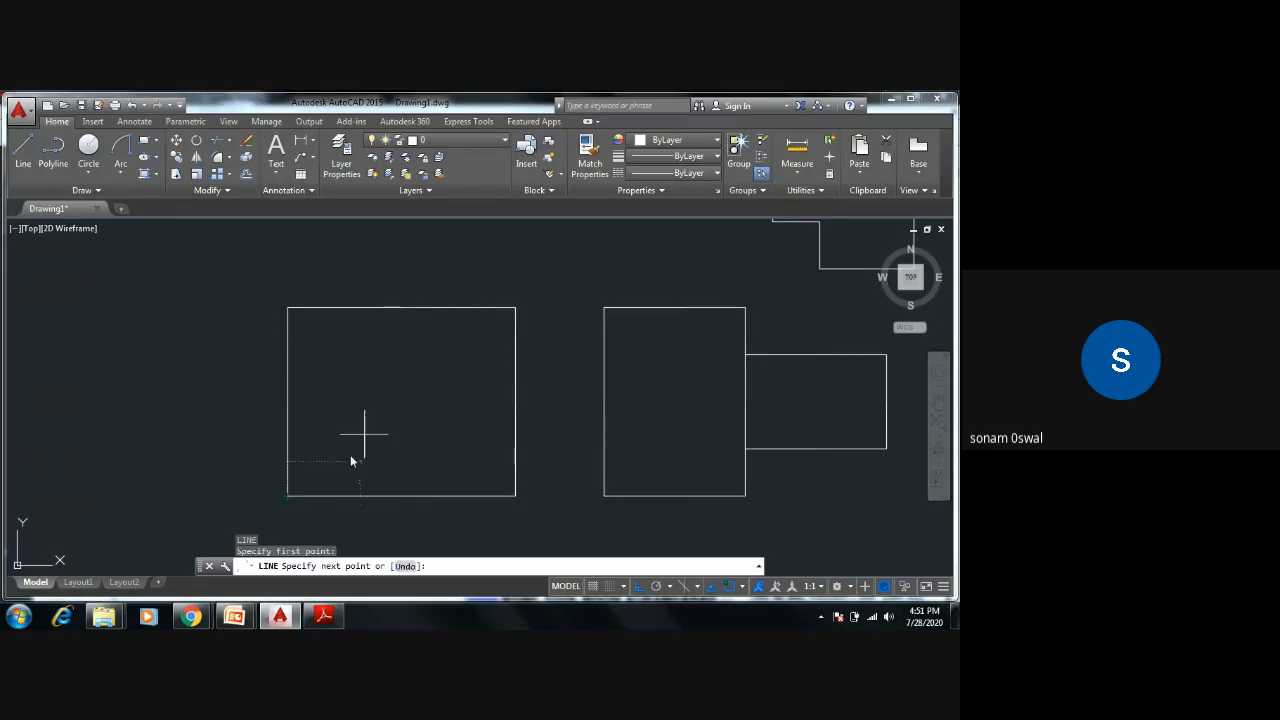
left_click(515, 310)
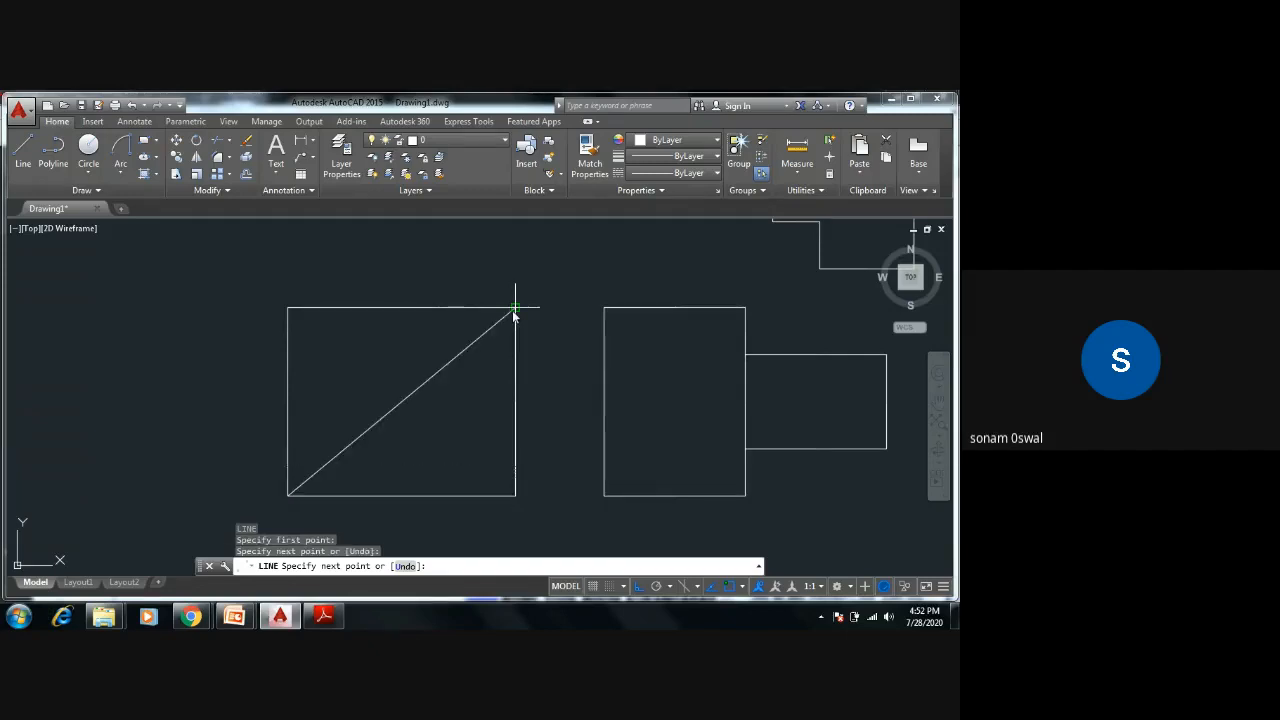
key("Escape")
key("Escape")
key("Escape")
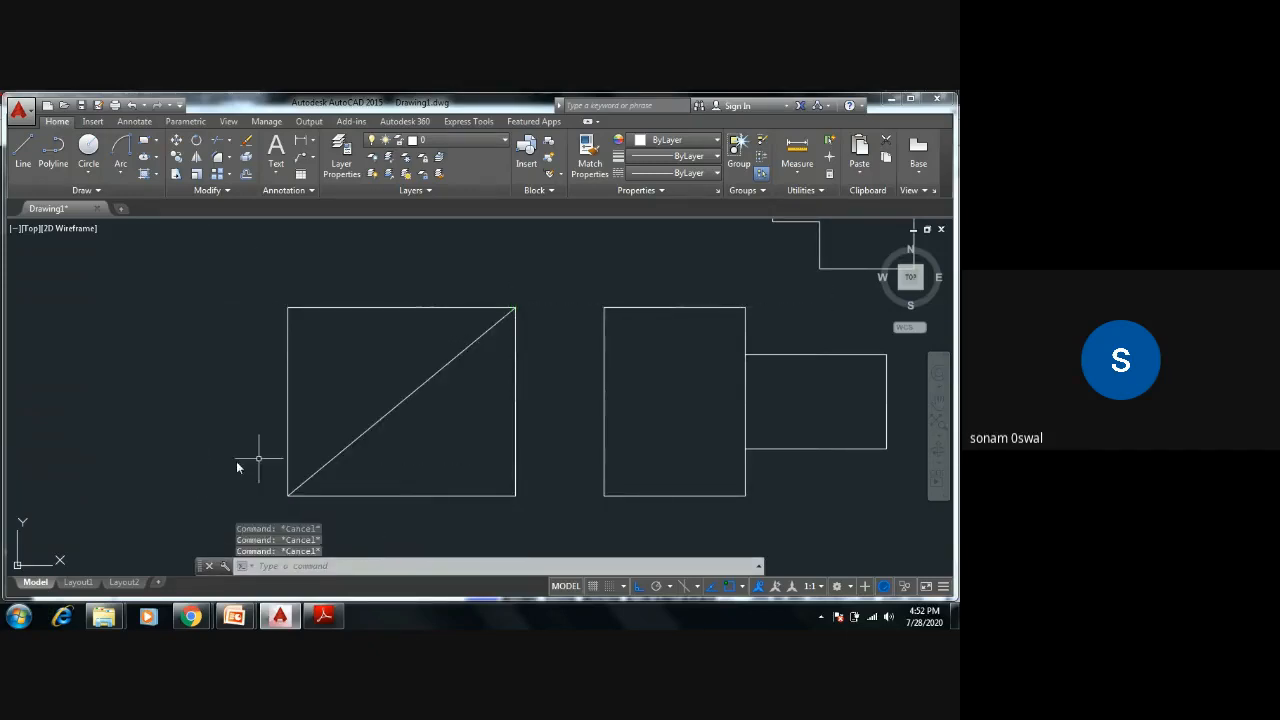
Step: Draw a horizontal line across the rectangle from its left edge's midpoint to its right edge's midpoint
scroll(400, 400, "down", 5)
scroll(435, 405, "up", 3)
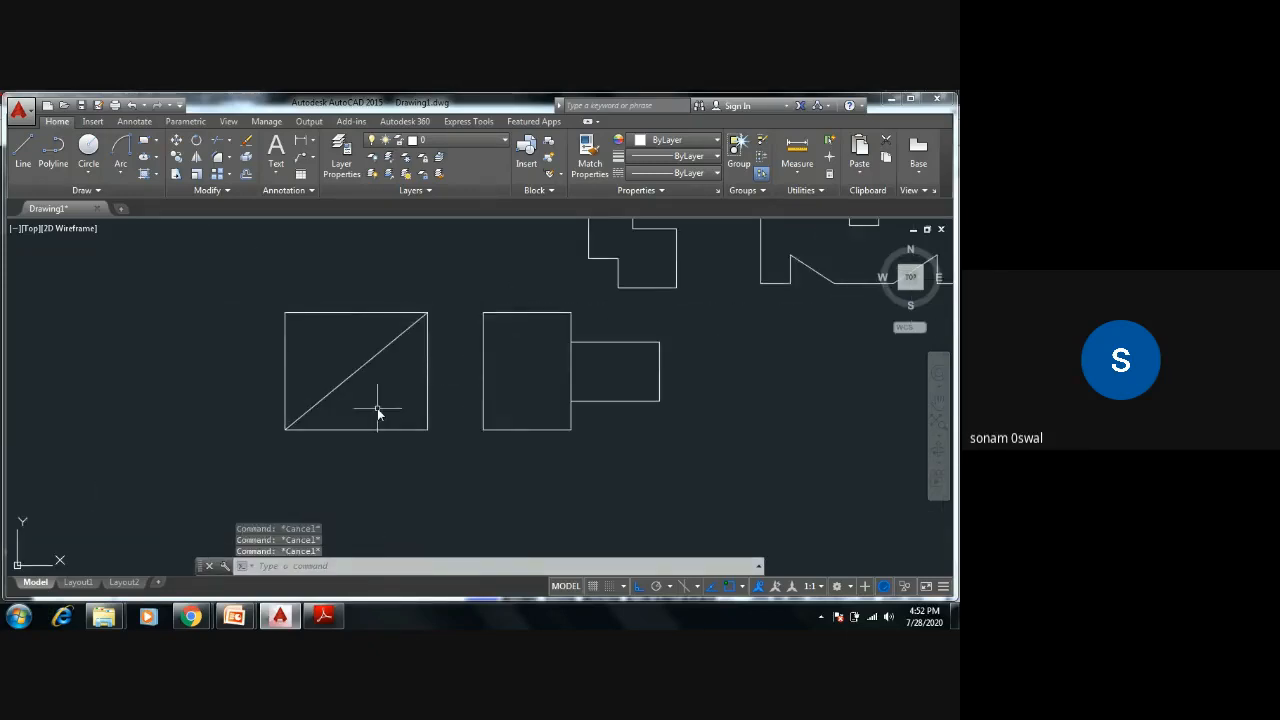
type("l")
key("Return")
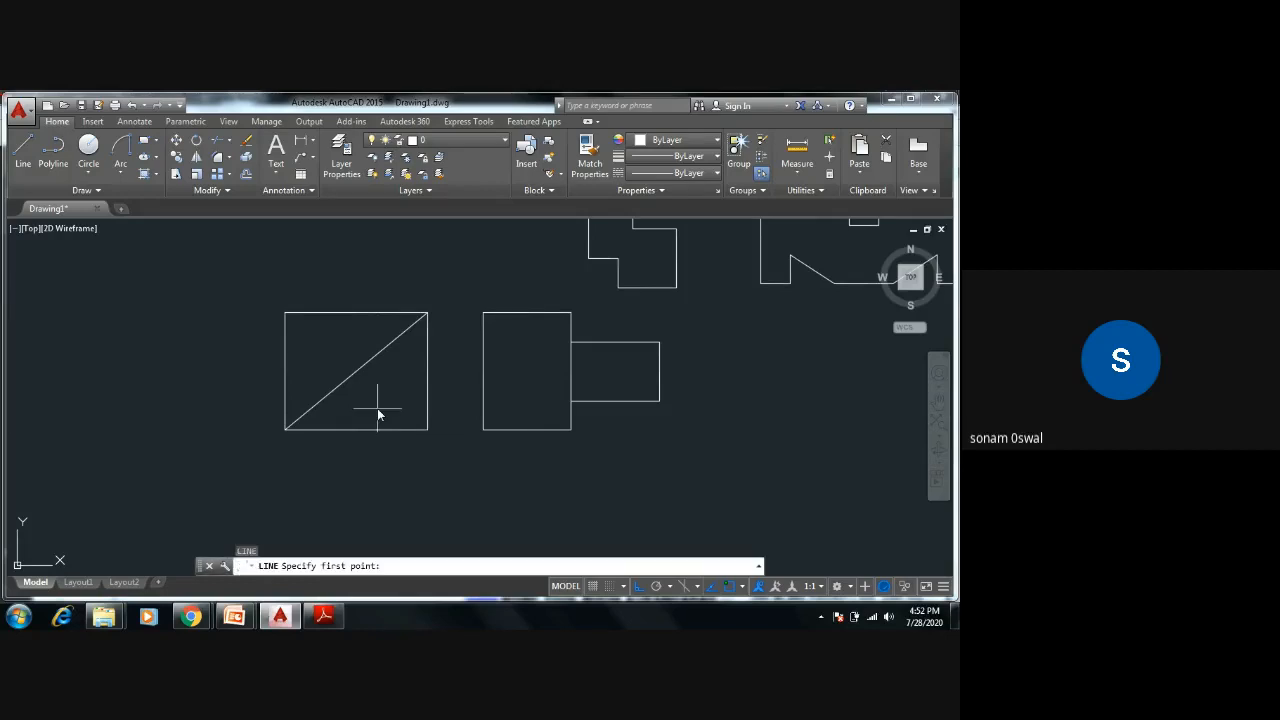
left_click(285, 371)
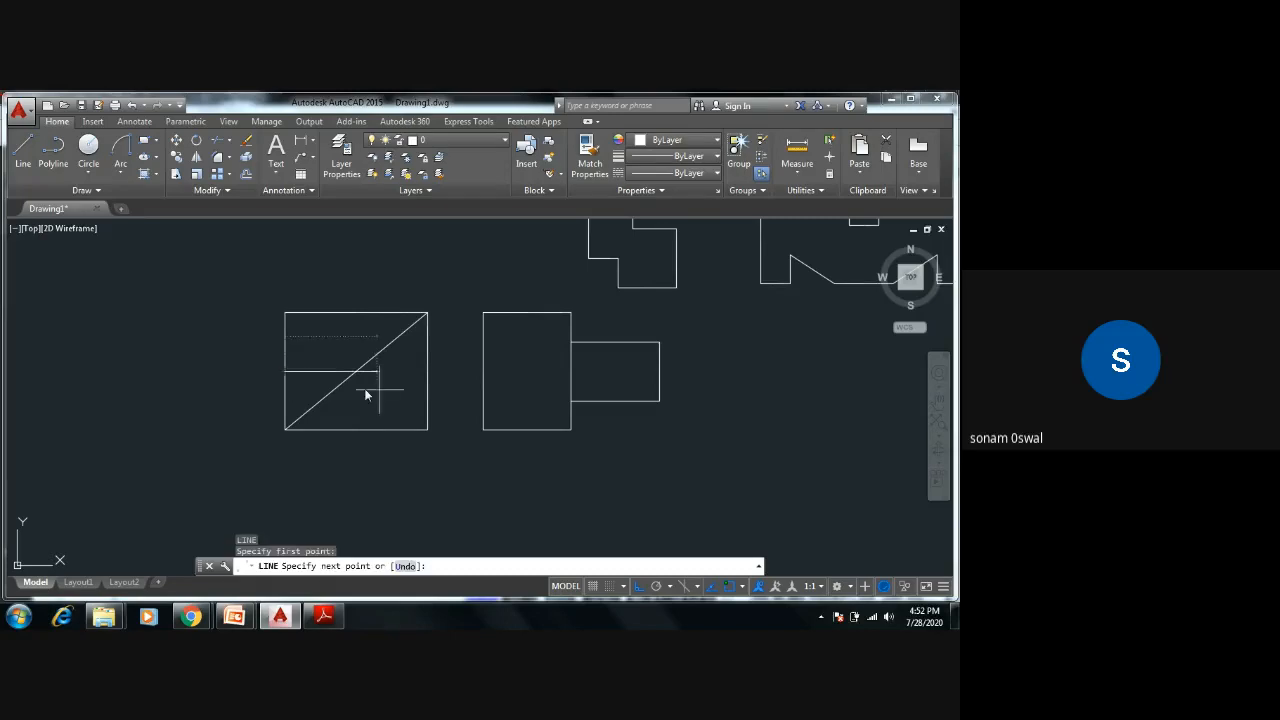
left_click(430, 377)
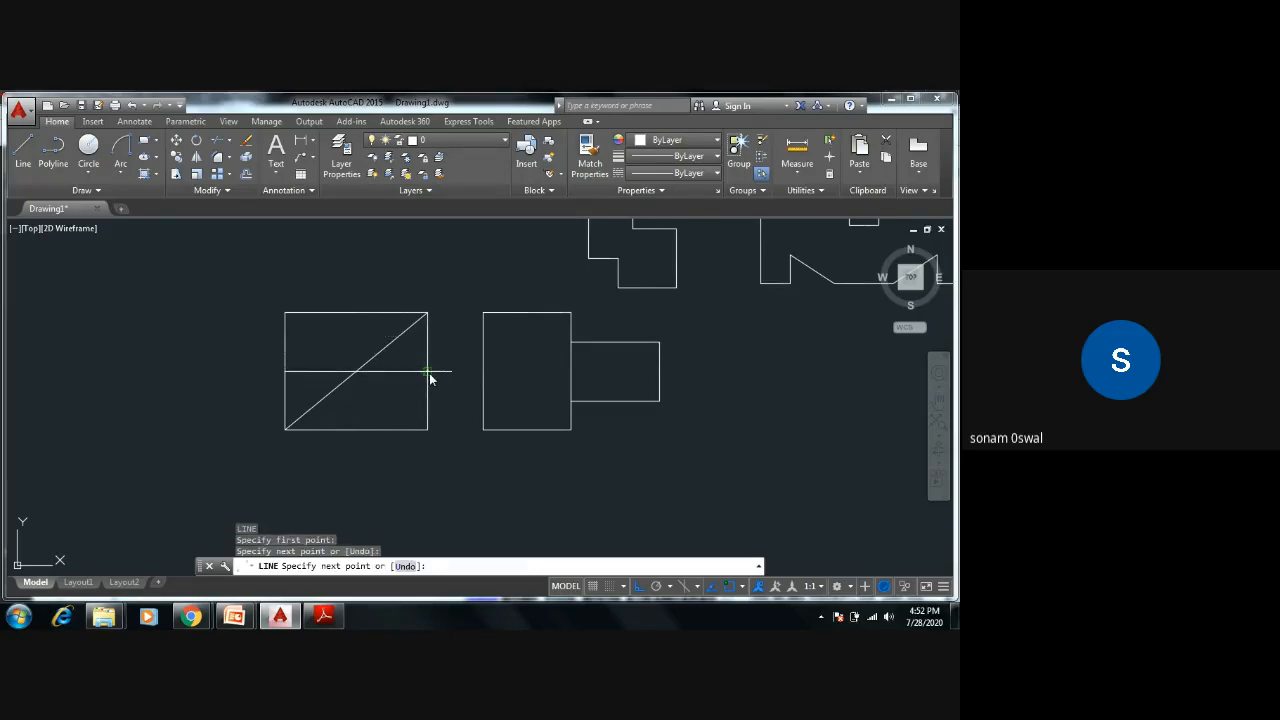
key("Escape")
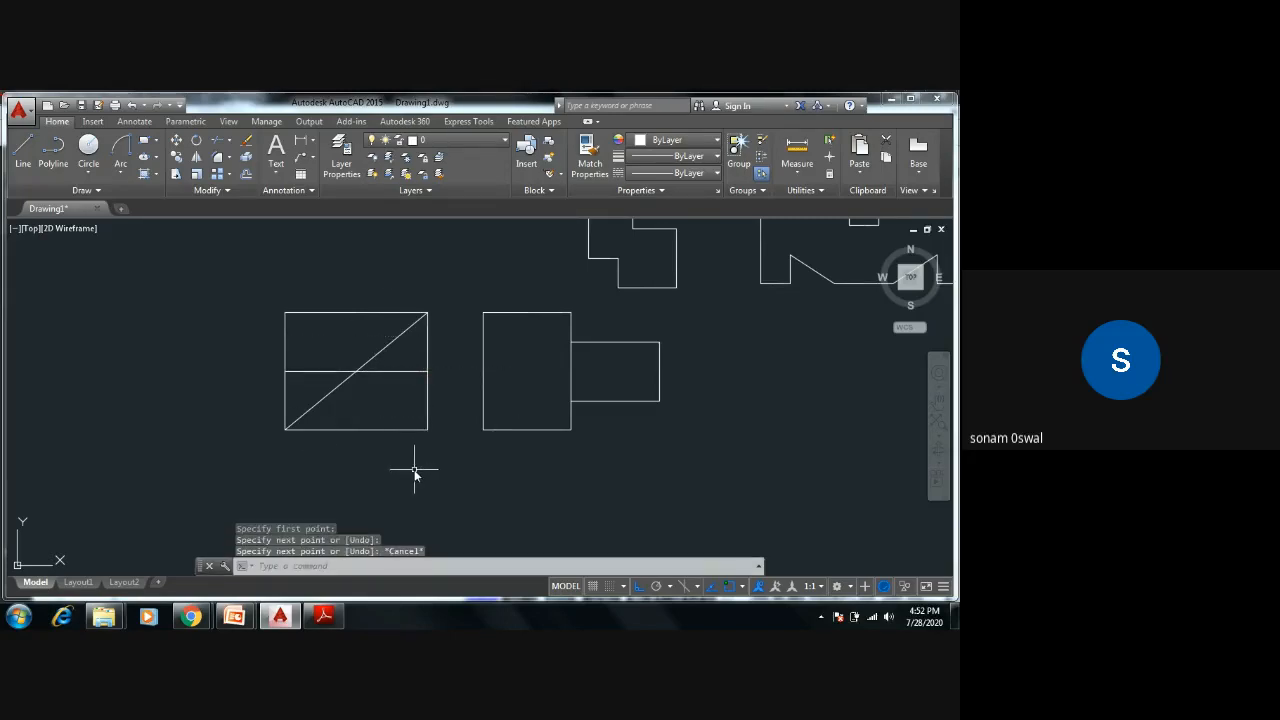
key("Escape")
key("Escape")
key("Escape")
Step: Turn off Object Snap in the Drafting Settings, leaving the individual snap modes selected
scroll(409, 472, "down", 4)
mouse_move(406, 471)
middle_mouse_down()
mouse_move(471, 425)
mouse_move(502, 438)
middle_mouse_up()
type("ds")
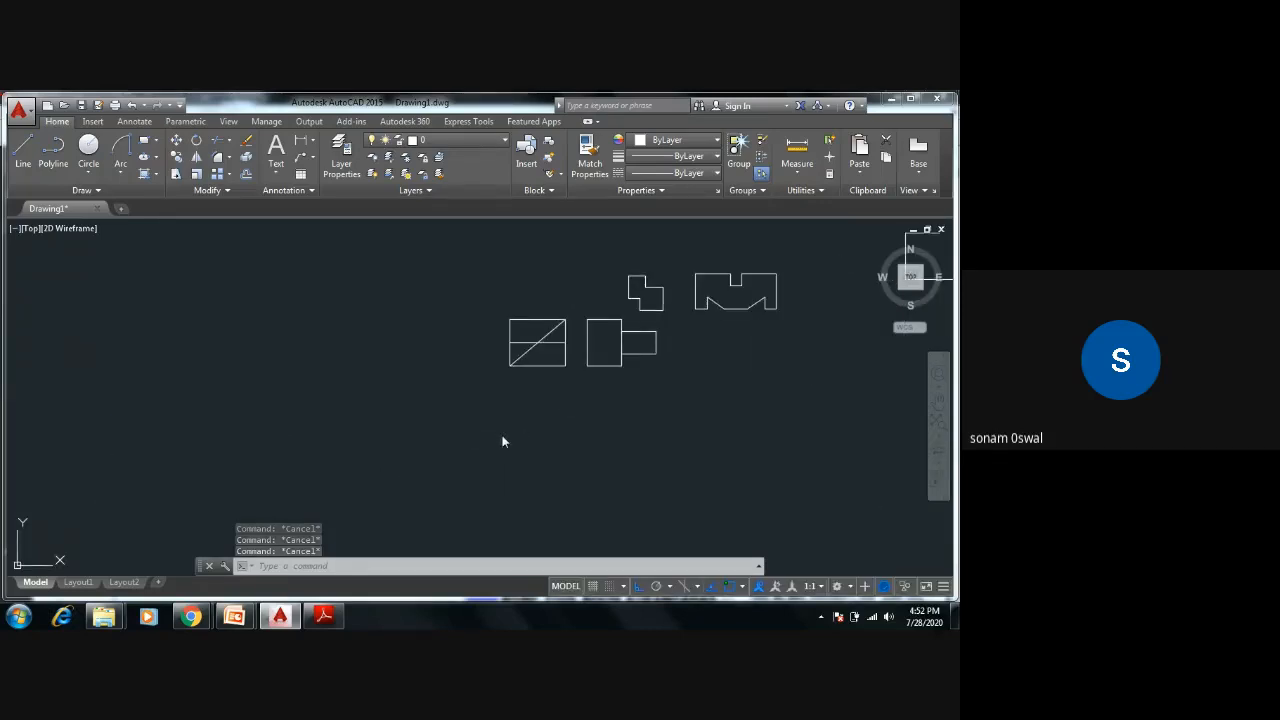
key("Return")
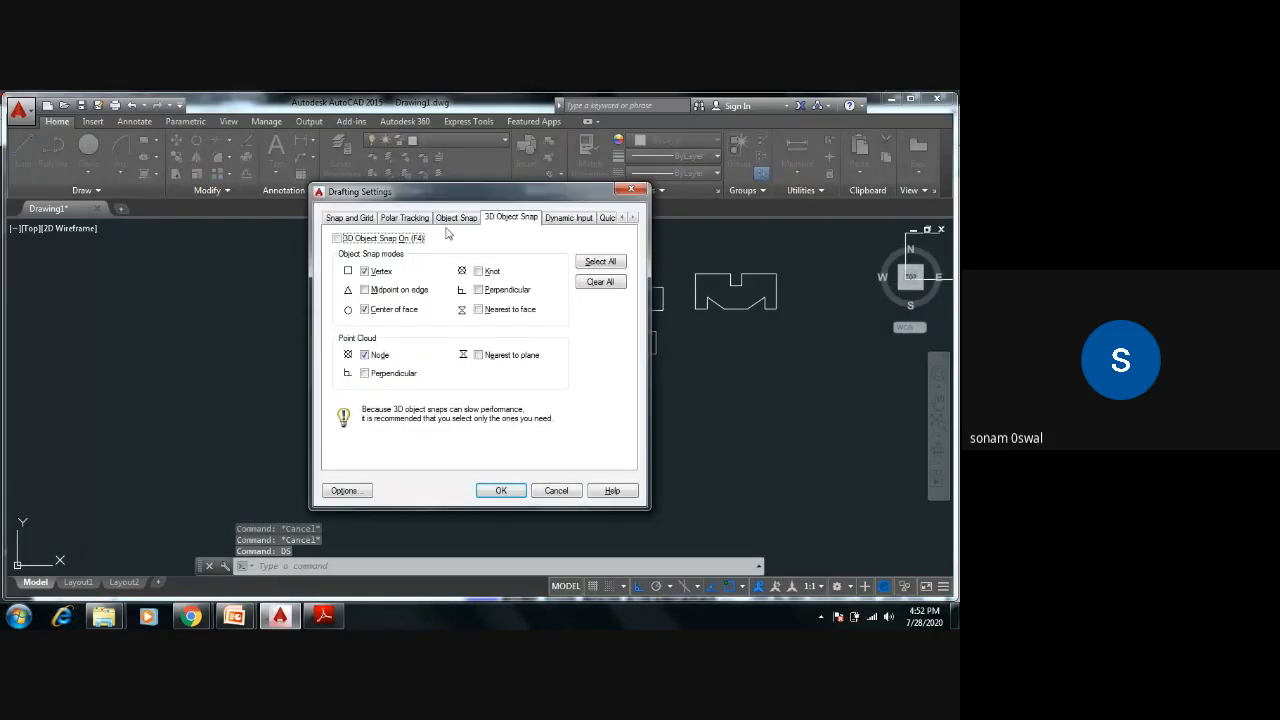
left_click(455, 218)
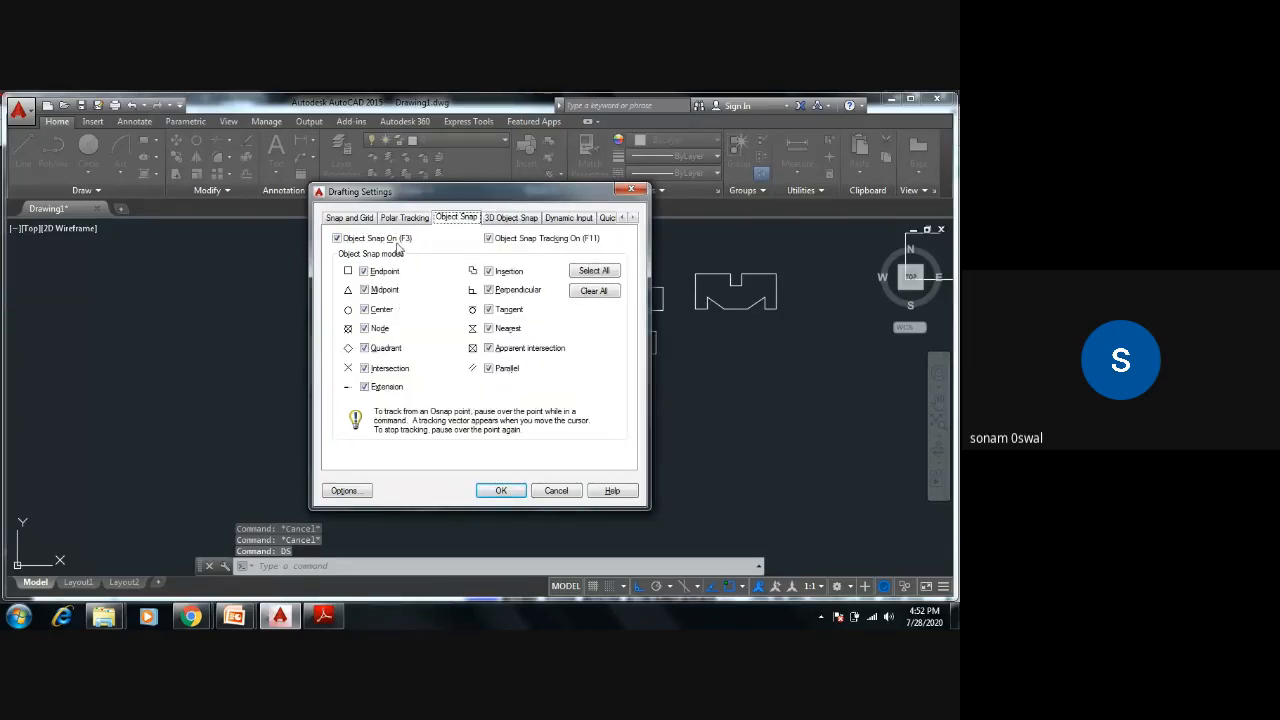
left_click(338, 240)
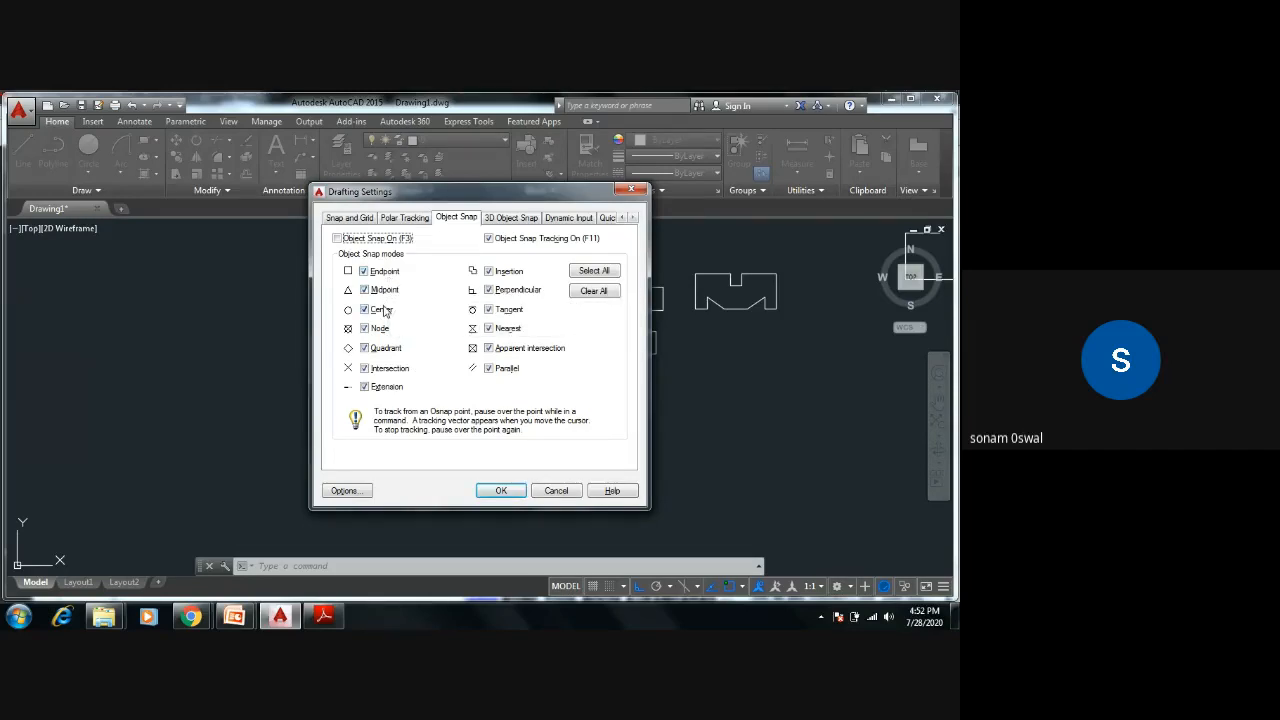
left_click(500, 490)
Step: Erase the diagonal and the horizontal middle line from the rectangle beside the stepped shaft
mouse_move(580, 423)
middle_mouse_down()
mouse_move(503, 415)
mouse_move(431, 429)
middle_mouse_up()
scroll(443, 409, "up", 4)
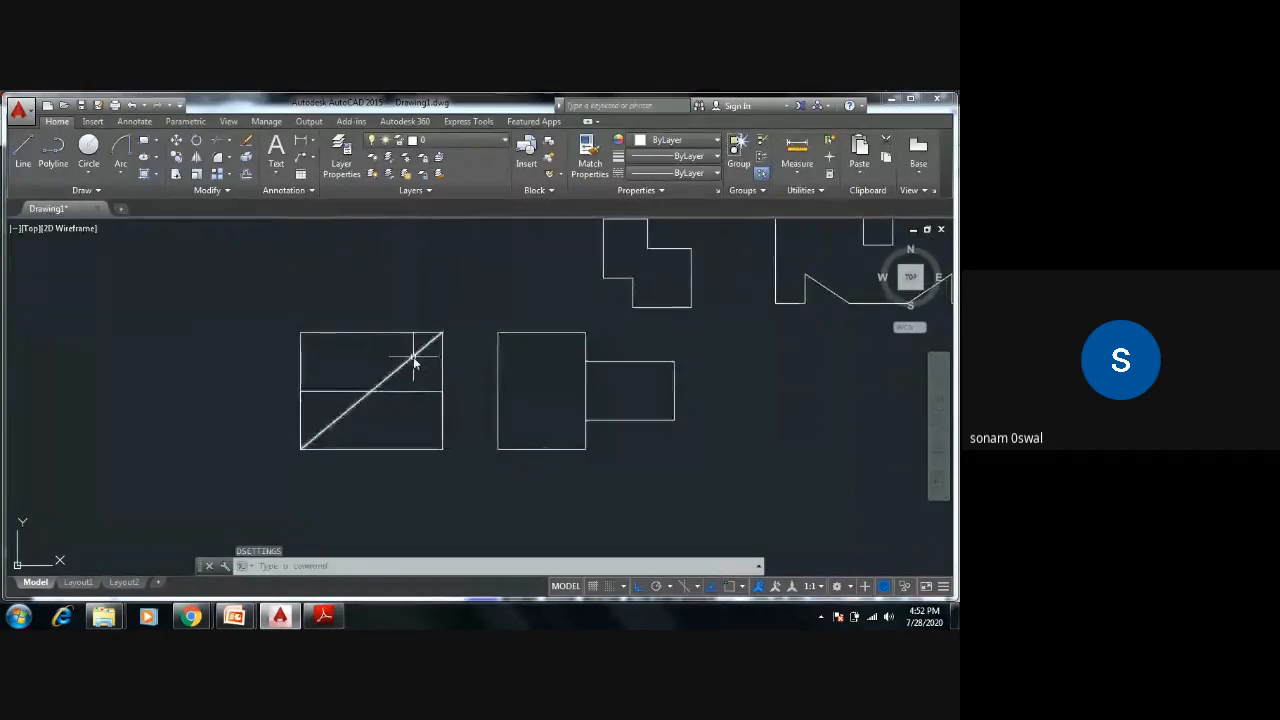
left_click(414, 360)
key("Delete")
left_click(406, 391)
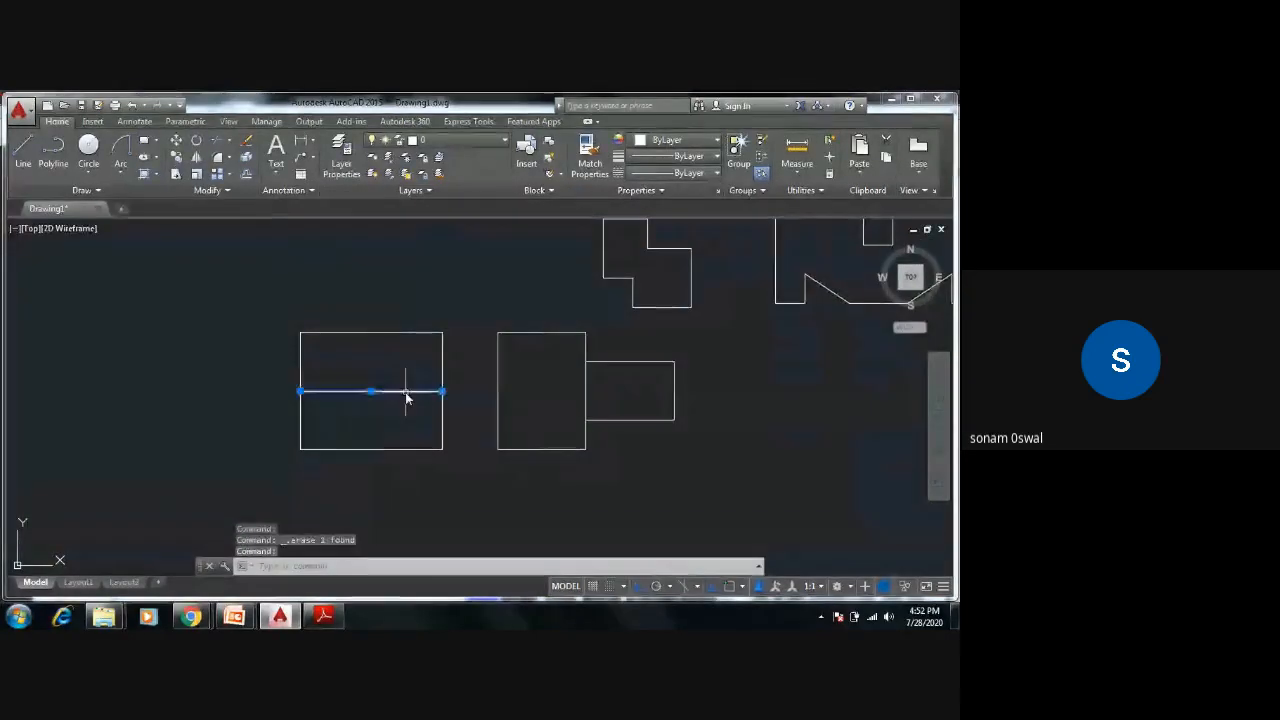
key("Delete")
key("Escape")
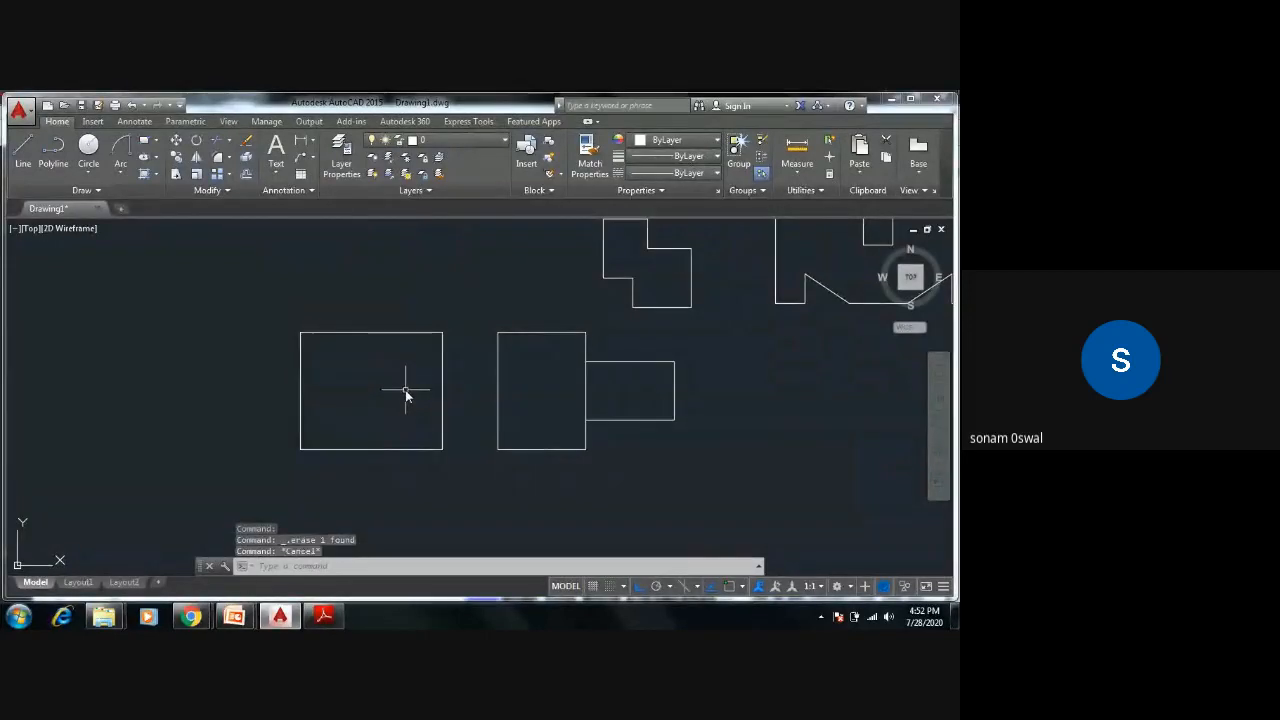
key("Escape")
key("Escape")
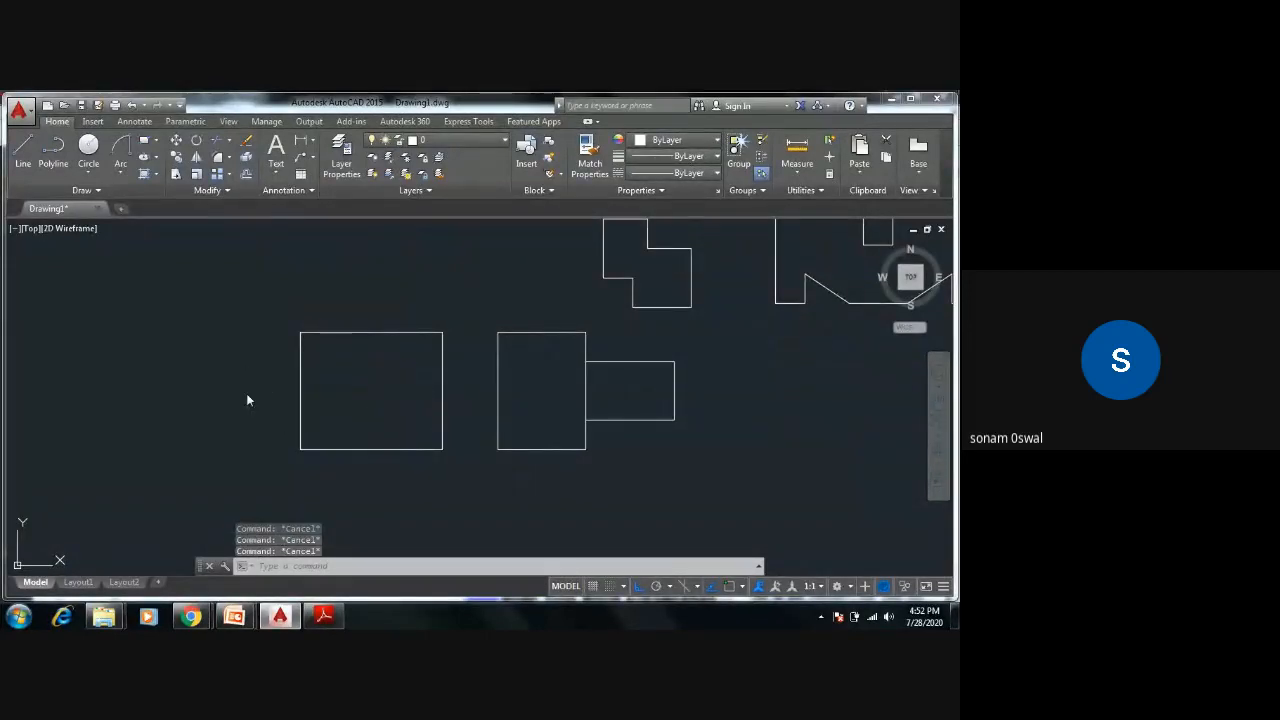
Step: Draw a freehand horizontal line from about halfway up the rectangle's left edge to slightly past its right edge without object snaps
type("l")
key("Return")
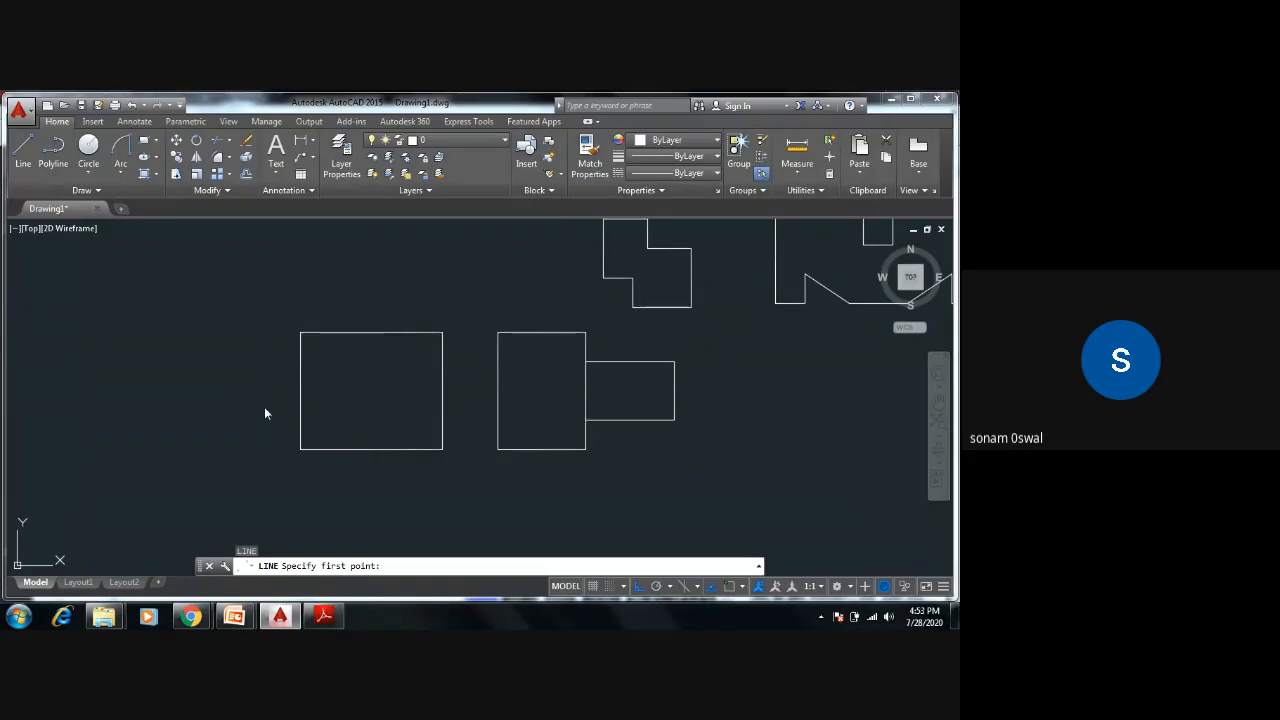
type("l")
key("Return")
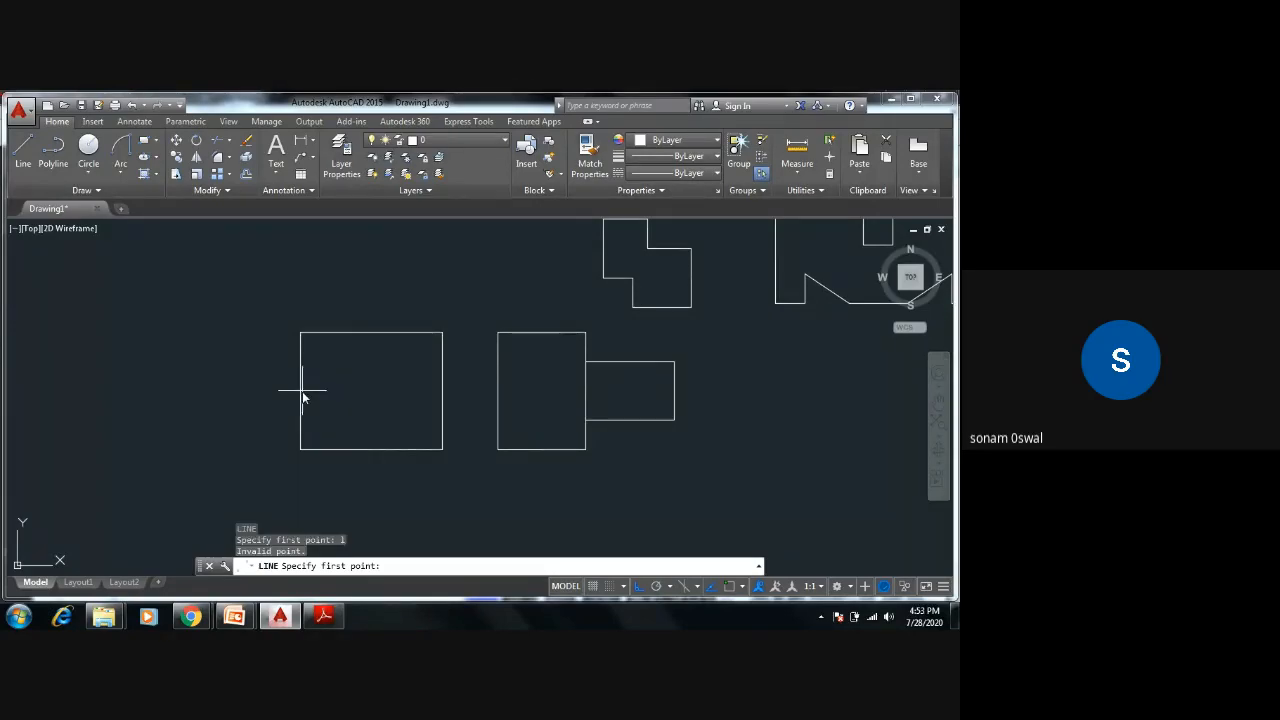
left_click(300, 389)
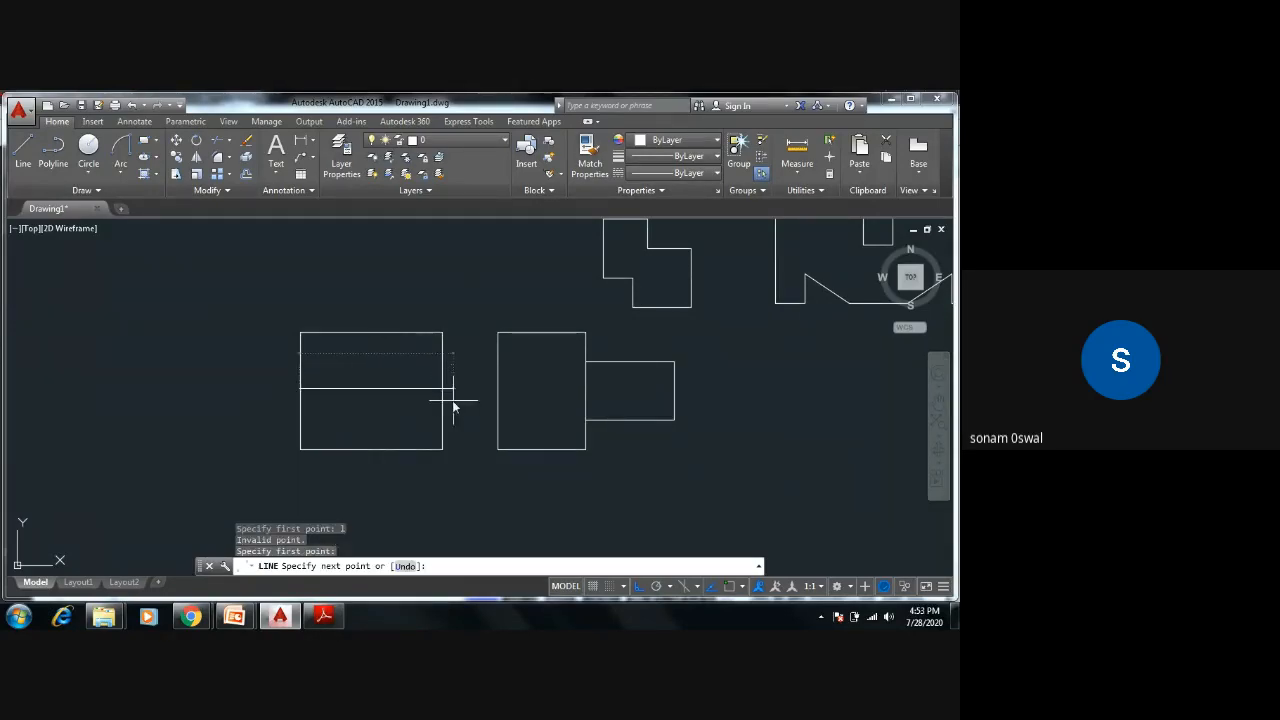
left_click(452, 400)
key("Escape")
key("Escape")
key("Escape")
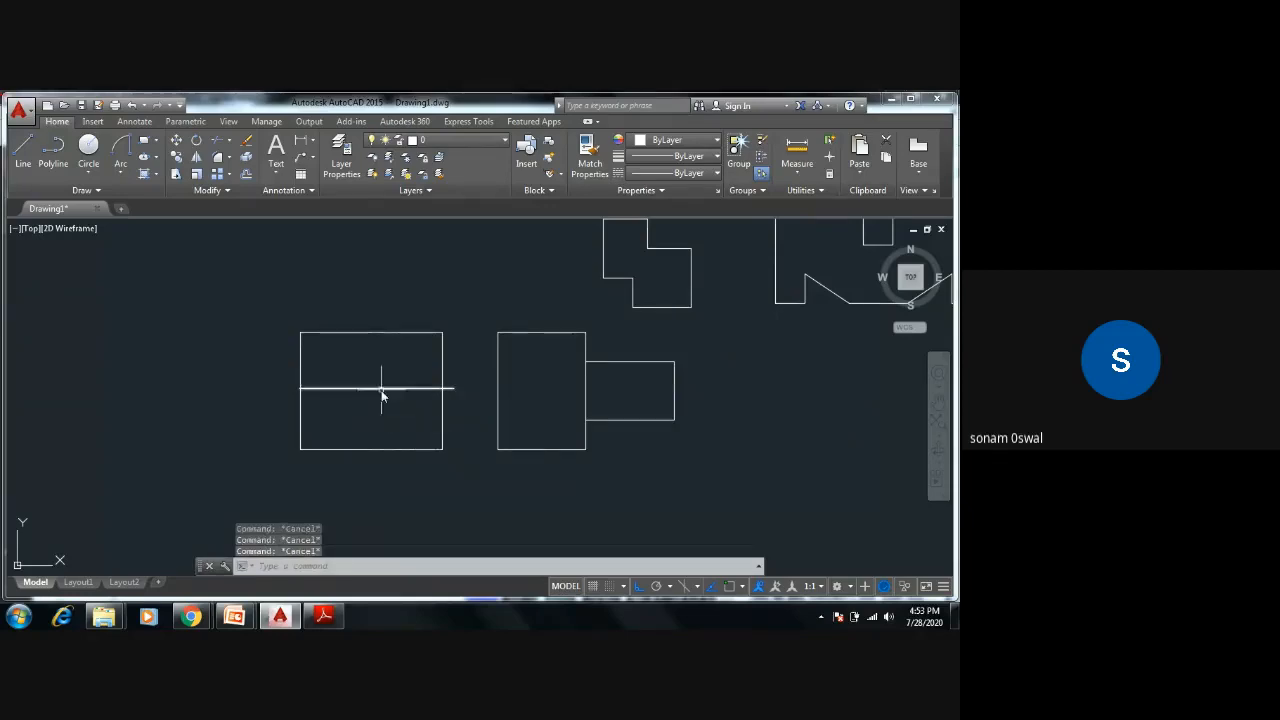
Step: Erase the unsnapped horizontal line that overshoots the rectangle's right edge
left_click(379, 389)
key("Delete")
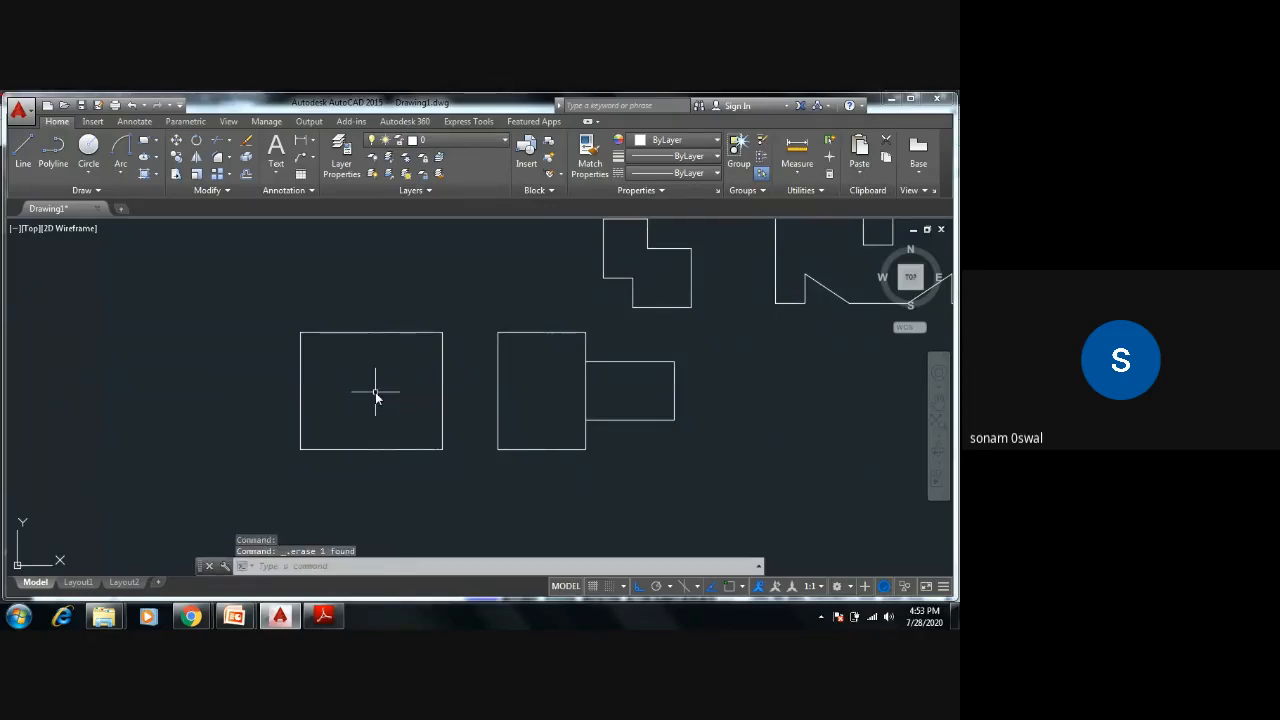
key("Escape")
key("Escape")
key("Escape")
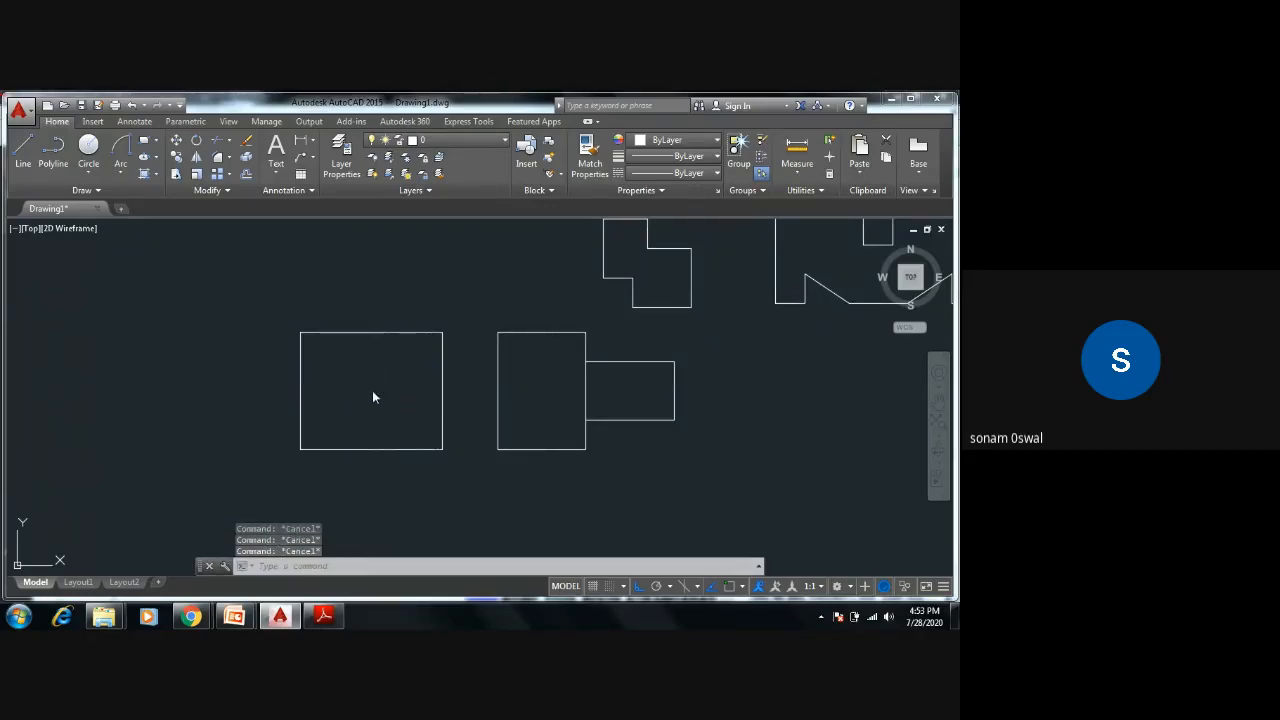
Step: Turn Object Snap back on in the Drafting Settings with all snap modes selected
type("os")
key("Return")
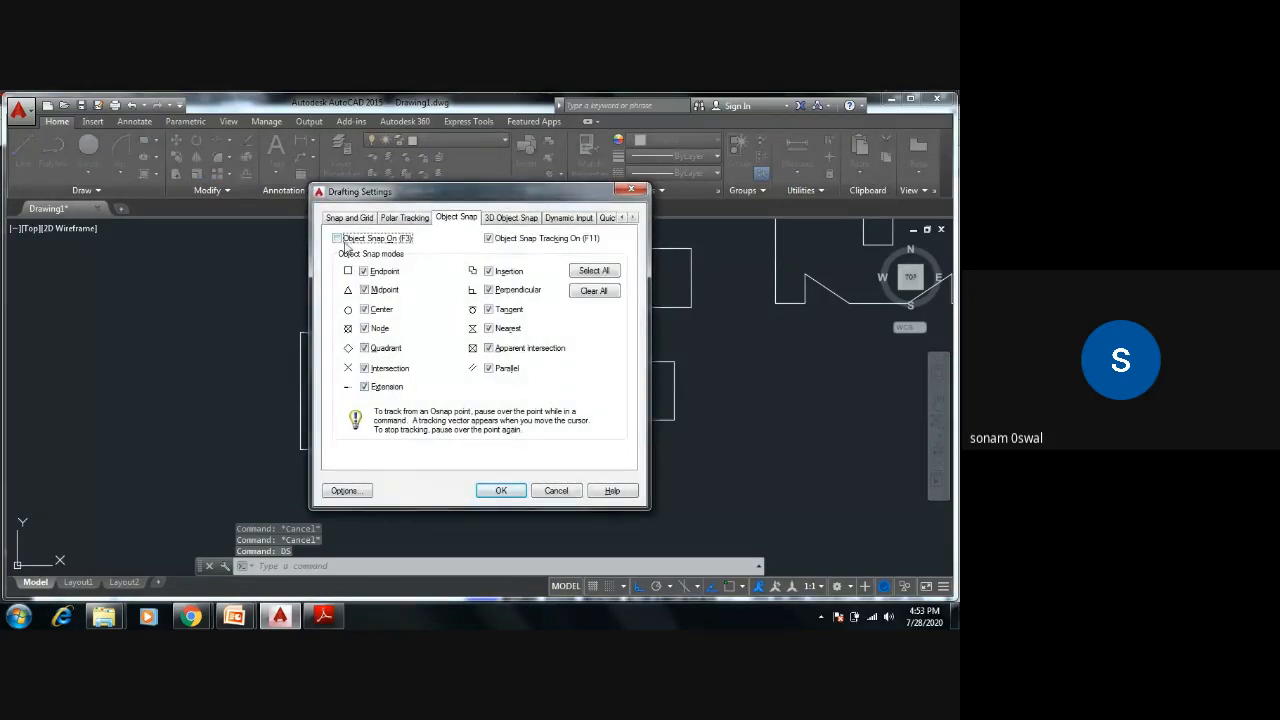
left_click(597, 271)
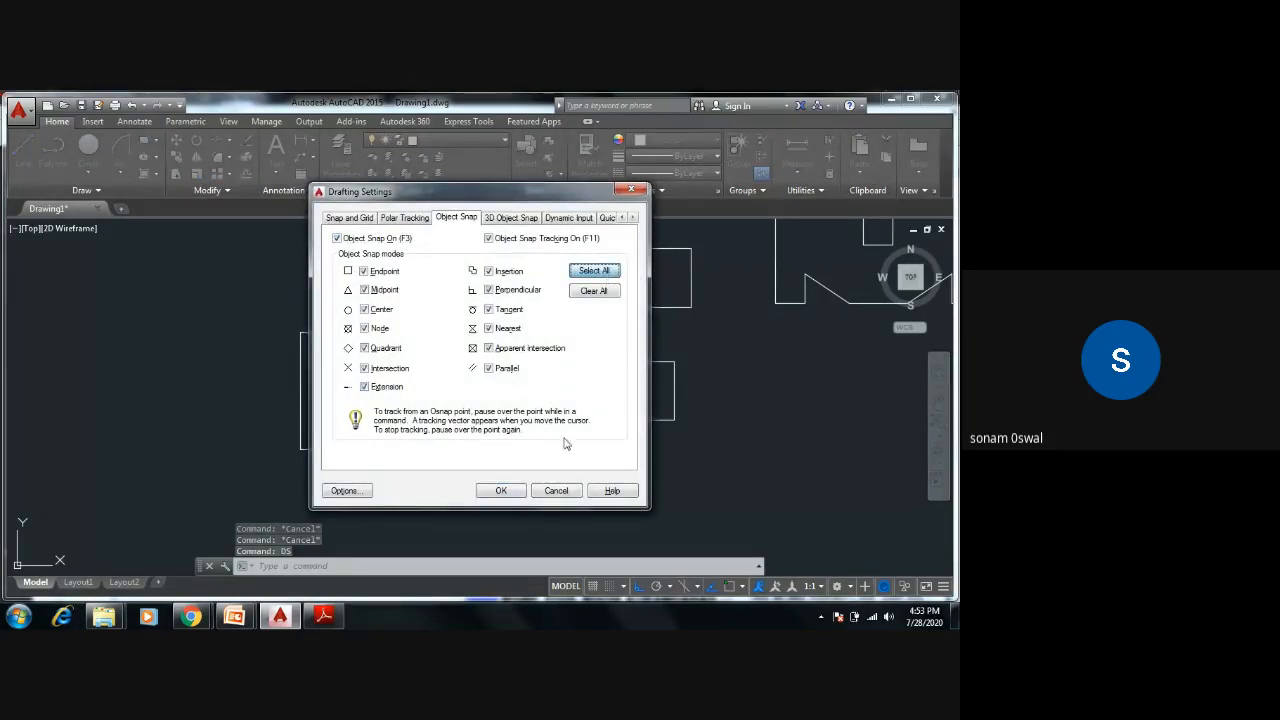
left_click(505, 490)
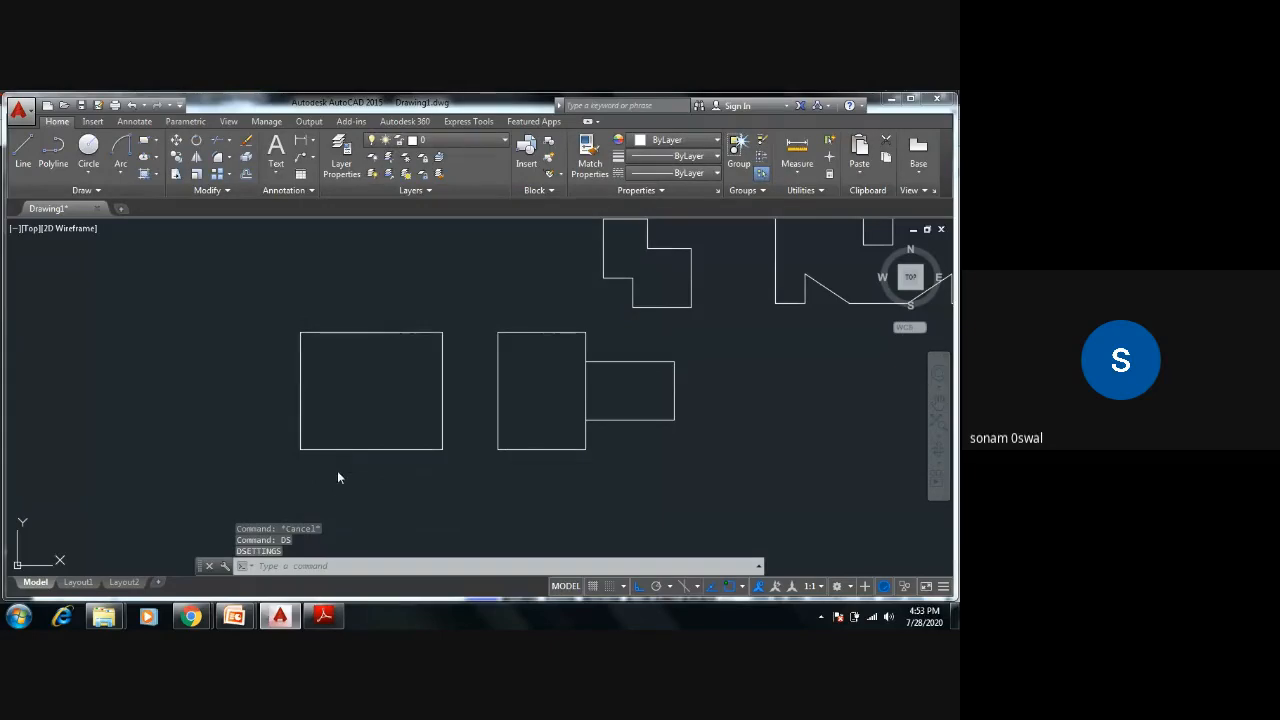
Step: Draw a horizontal line joining the midpoints of the rectangle's left and right edges using object snap
type("l")
key("Return")
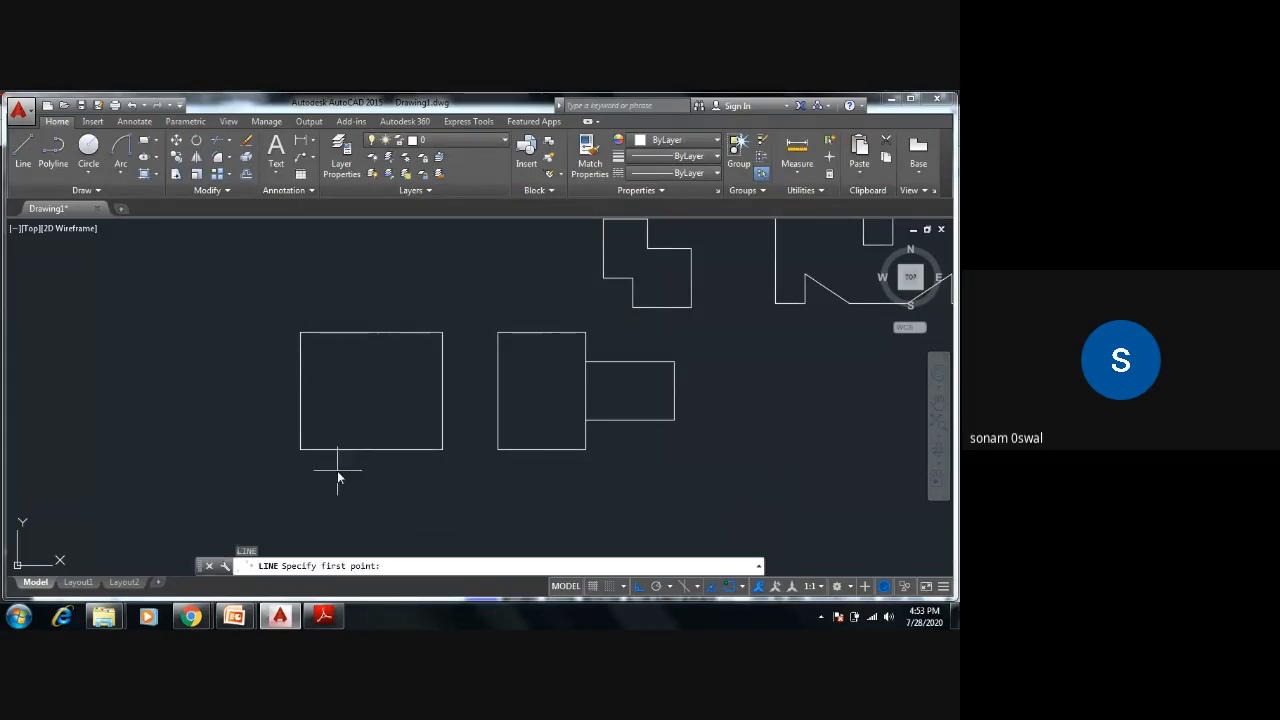
left_click(301, 392)
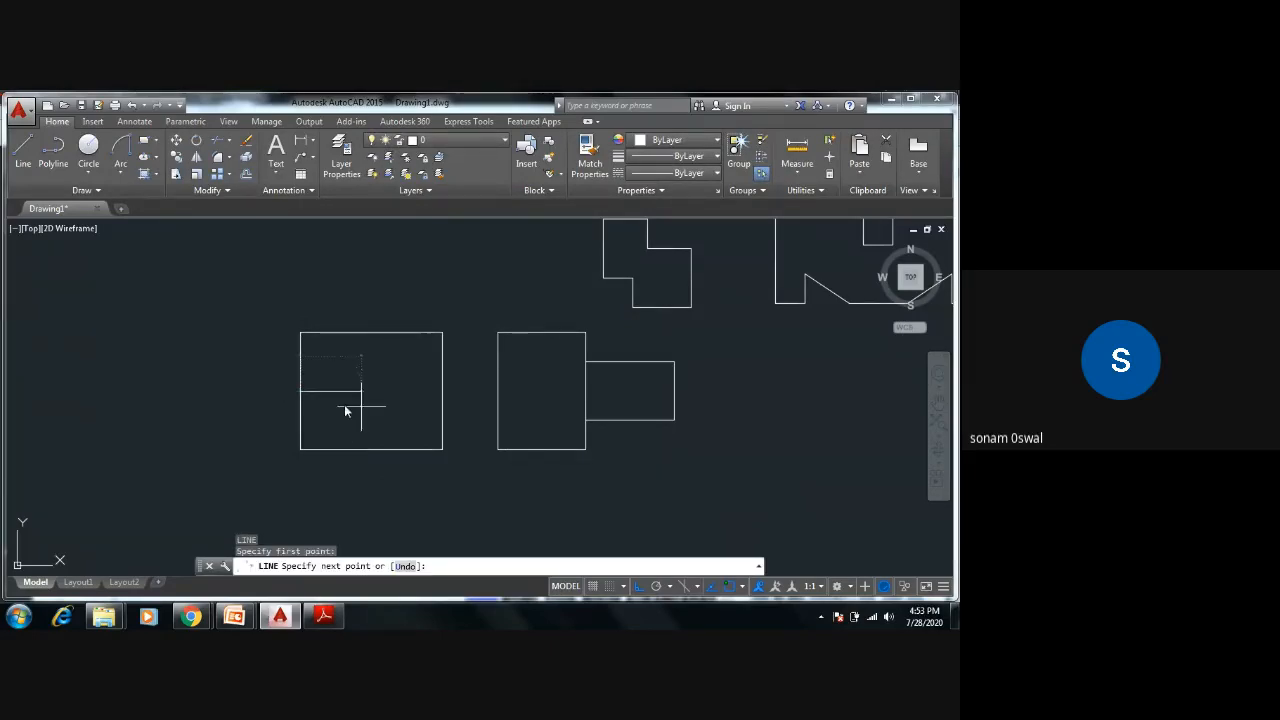
left_click(442, 392)
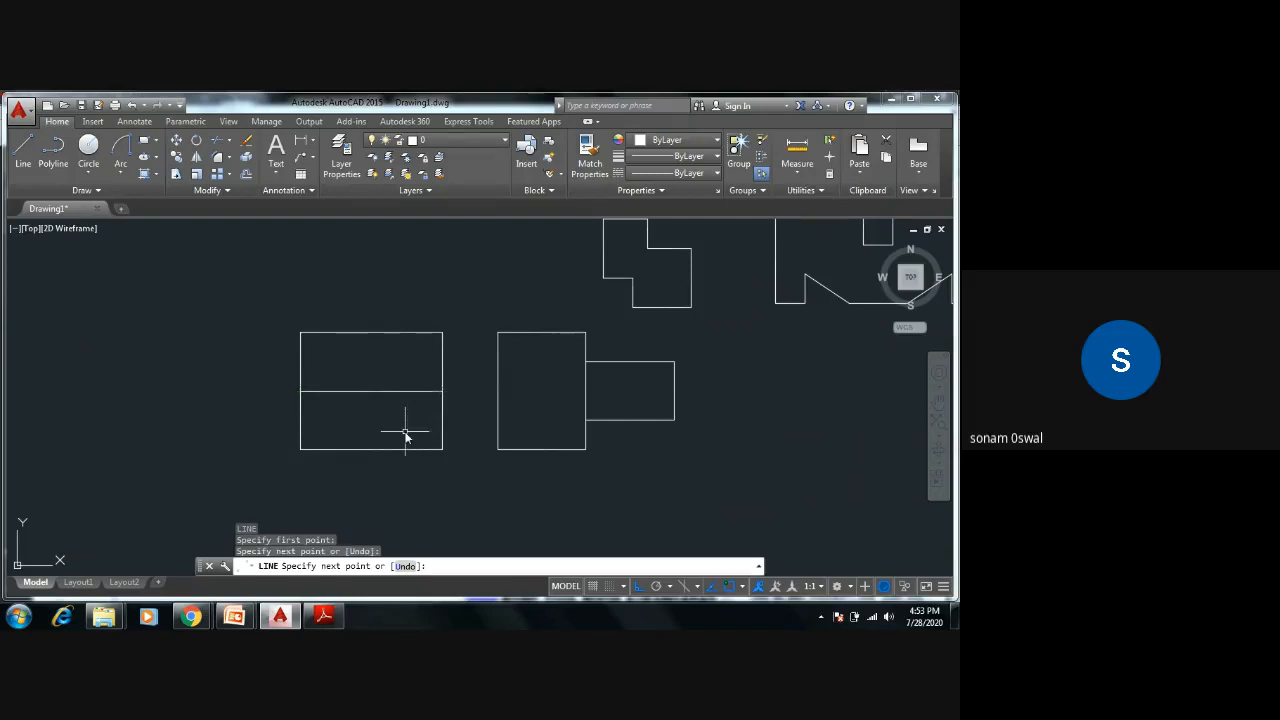
key("Escape")
key("Escape")
key("Escape")
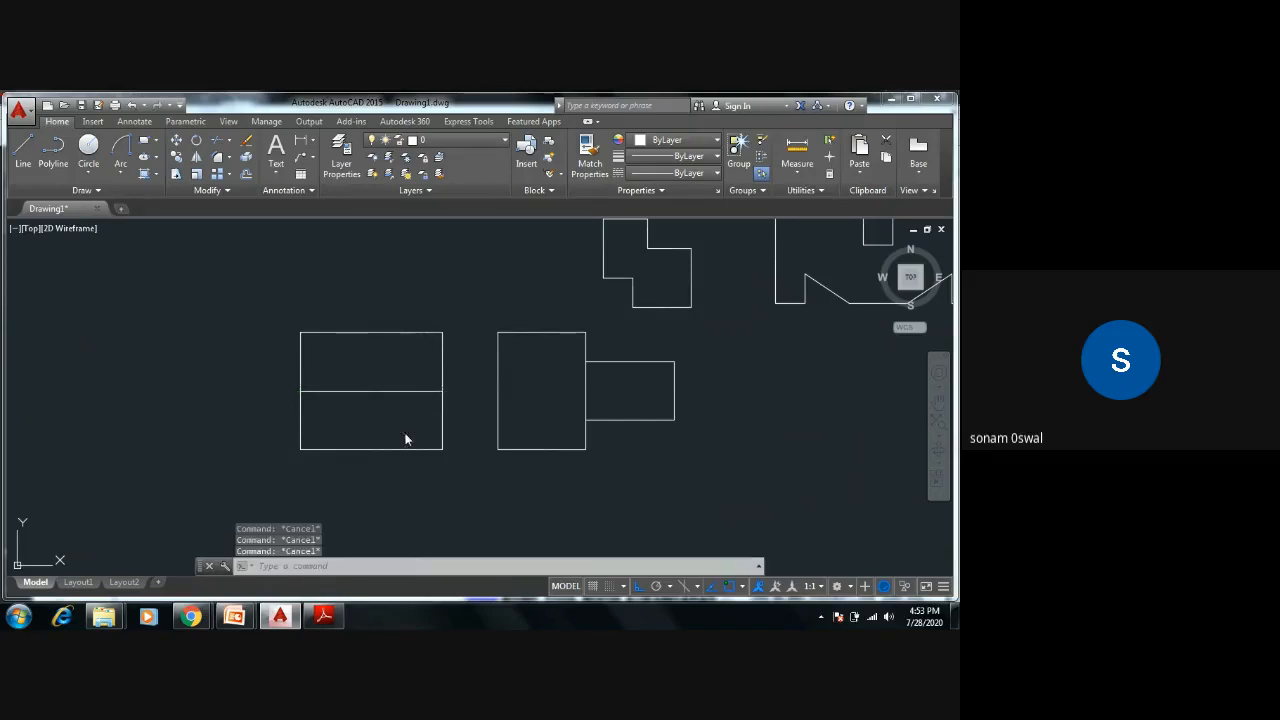
Step: Disable only the Midpoint object snap mode in the Drafting Settings
type("DS")
key("Return")
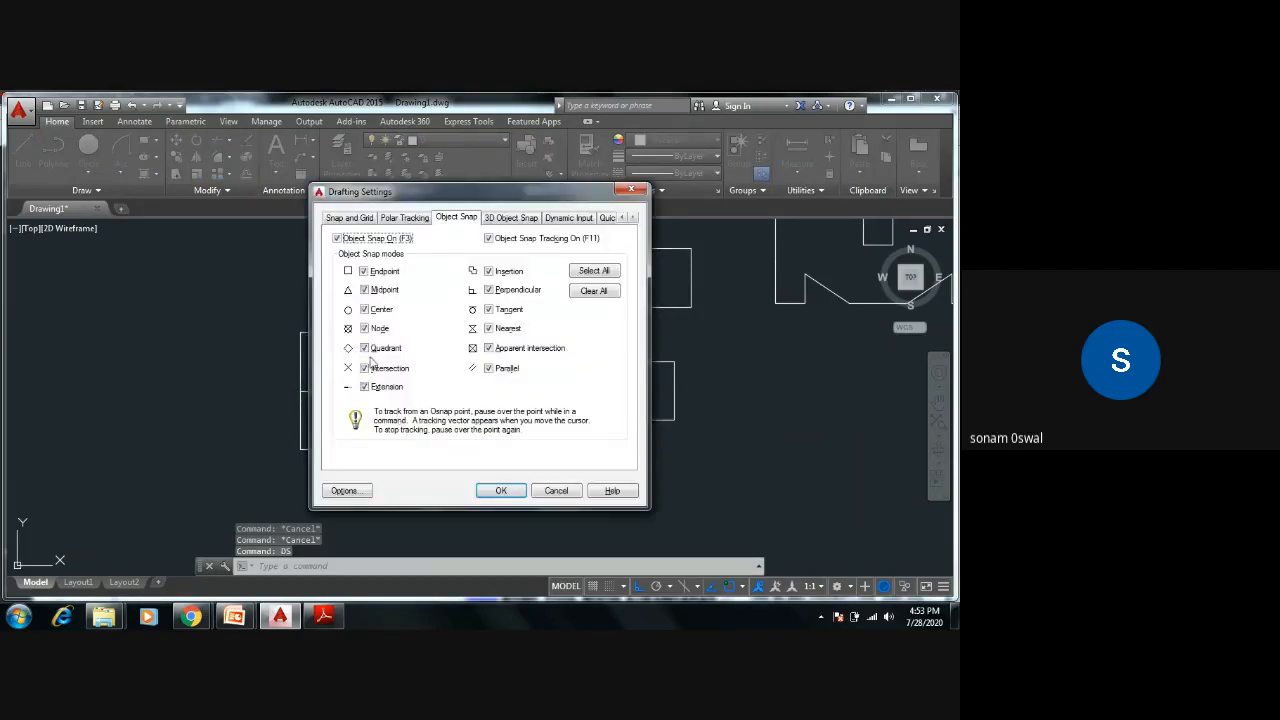
left_click(365, 290)
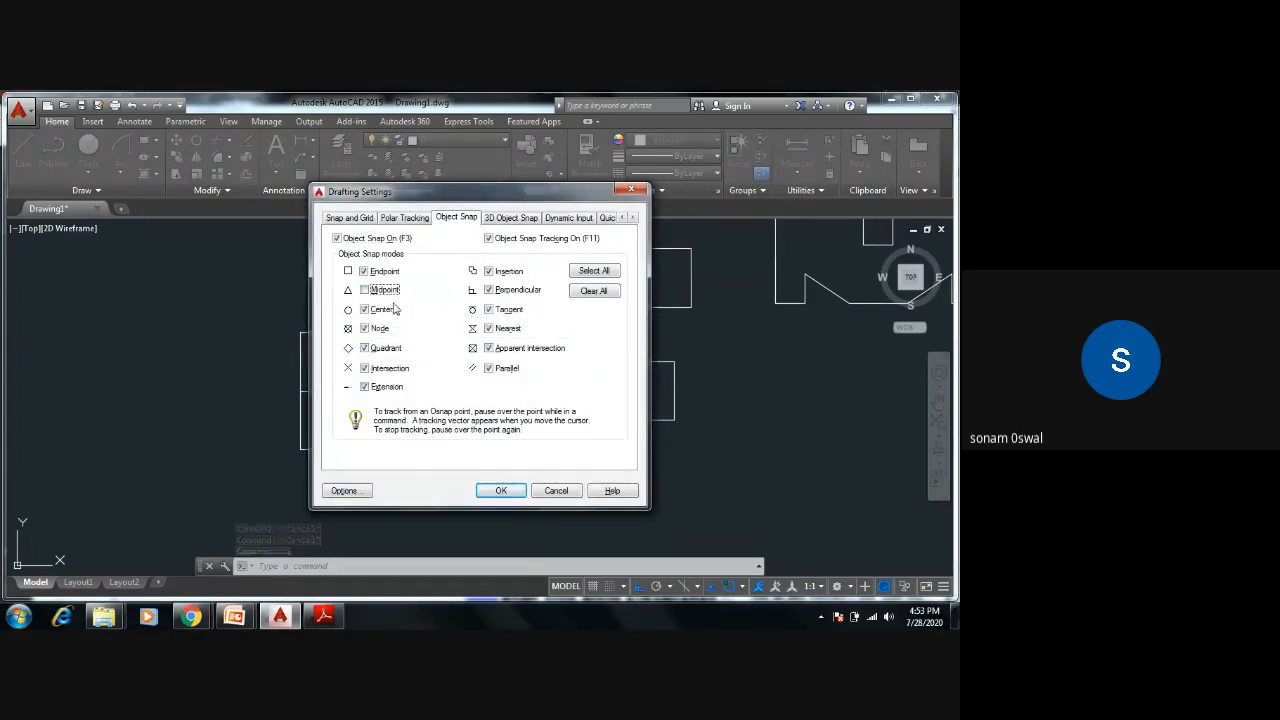
left_click(497, 490)
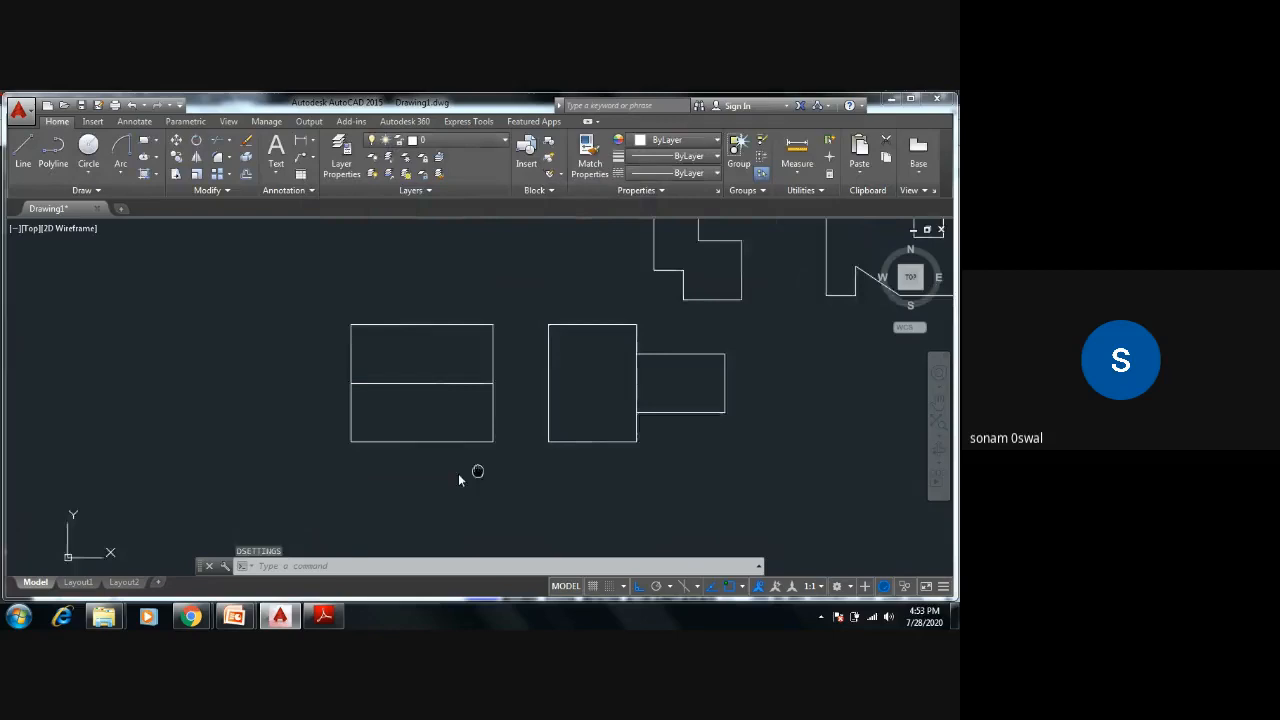
Step: Erase the horizontal line joining the midpoints of the rectangle's side edges
left_click(430, 382)
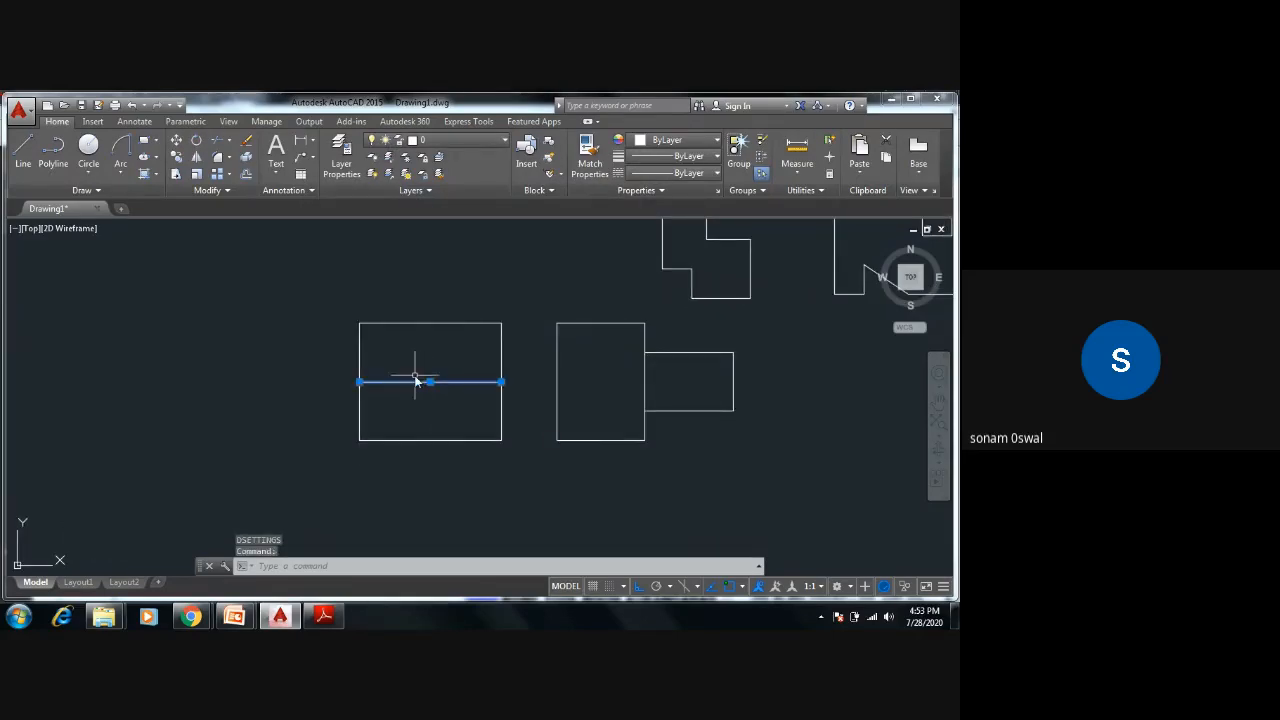
key("Delete")
key("Escape")
key("Escape")
key("Escape")
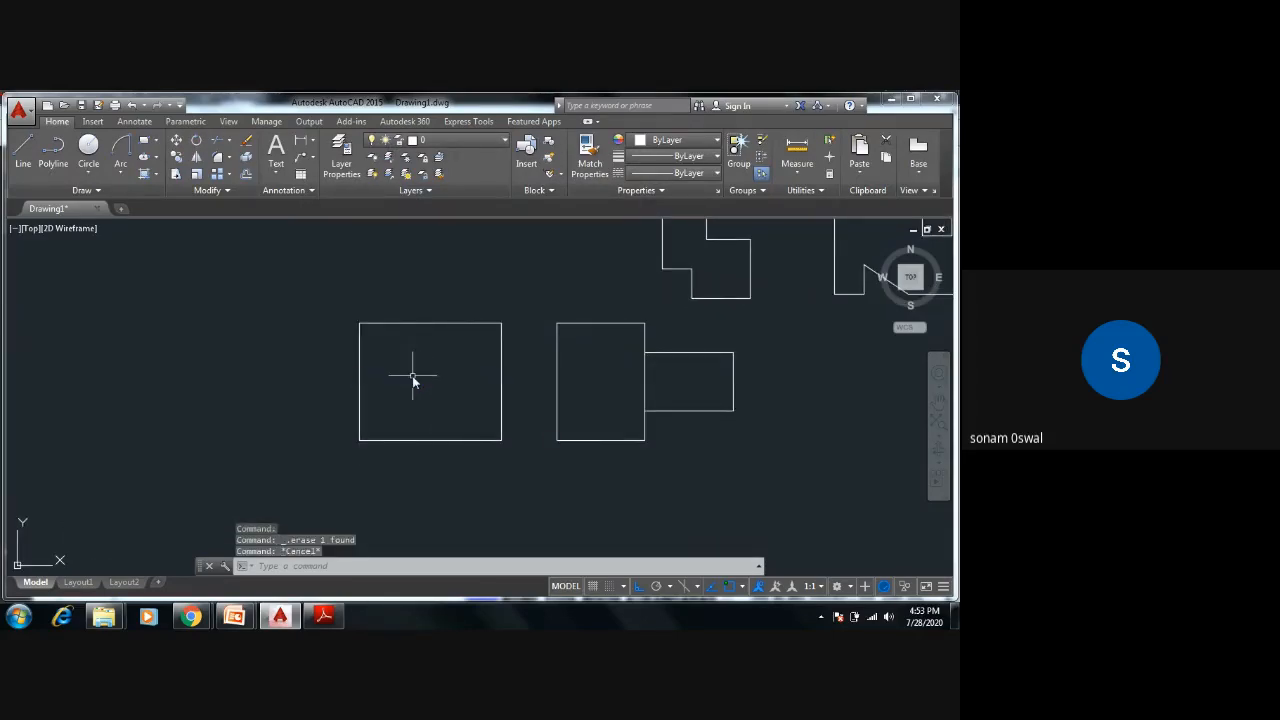
type("l")
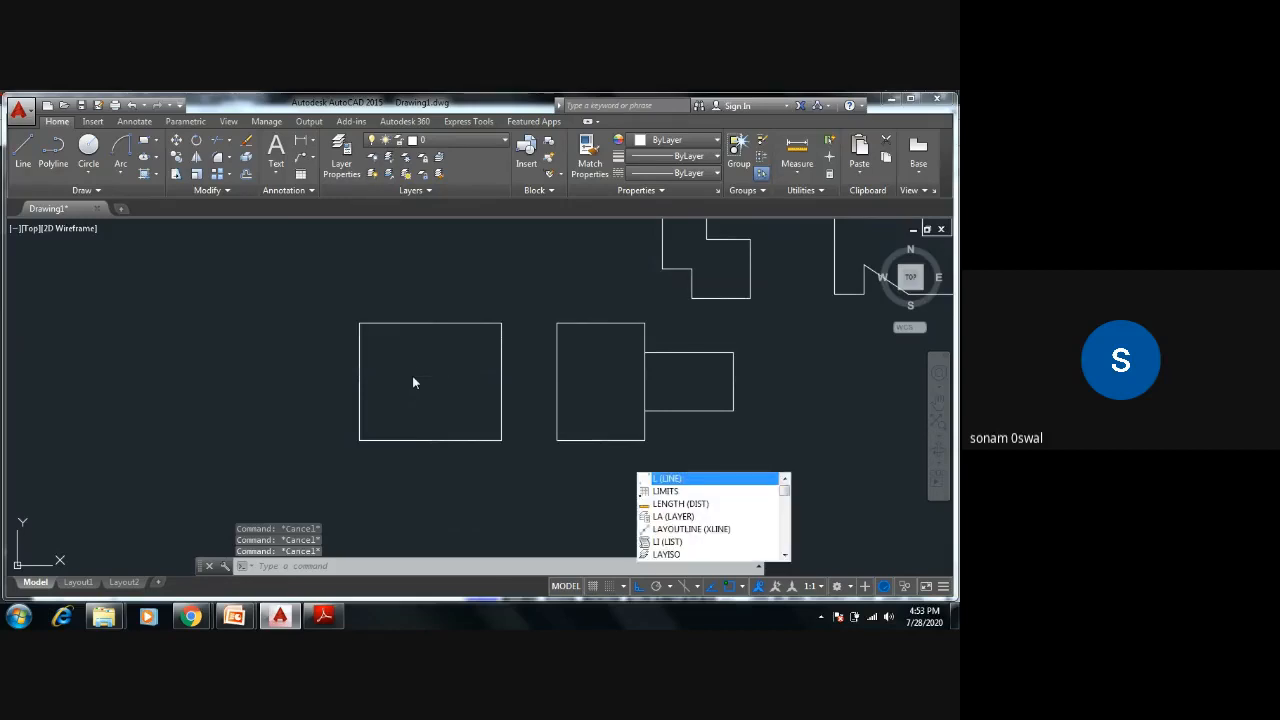
key("Return")
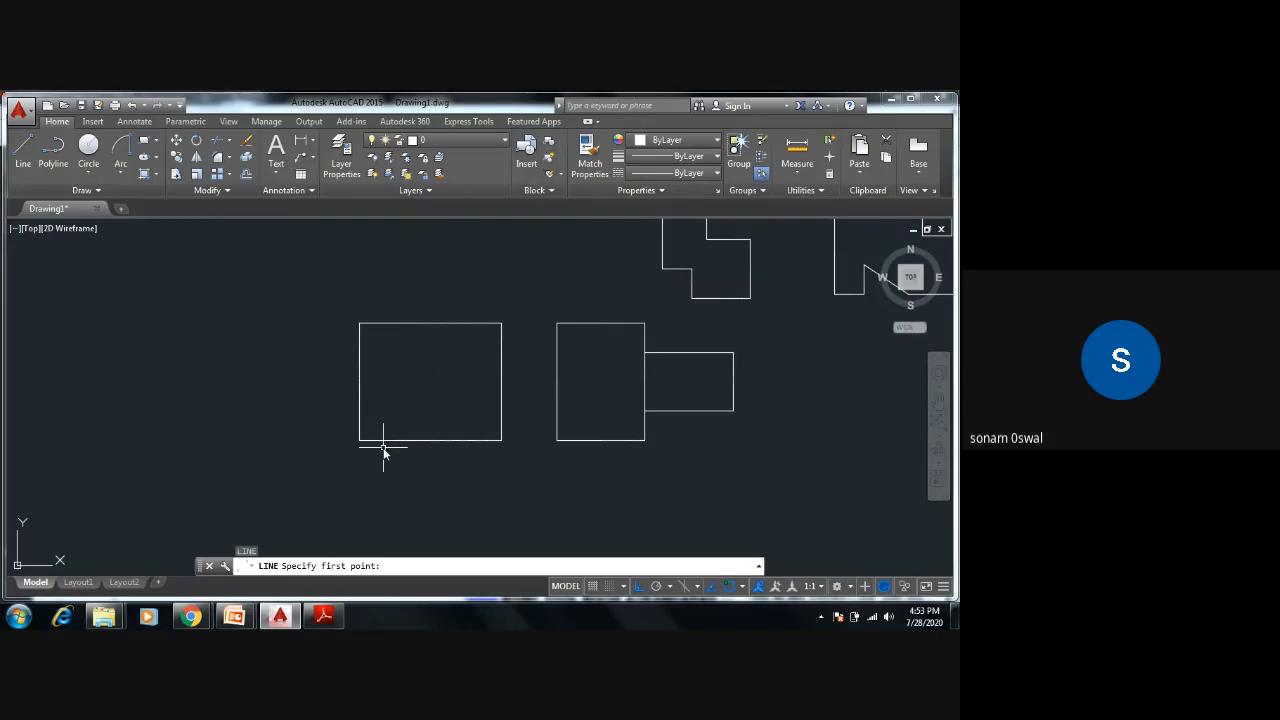
key("Escape")
key("Escape")
key("Escape")
Step: Re-enable the Midpoint object snap mode in the Drafting Settings
type("DS")
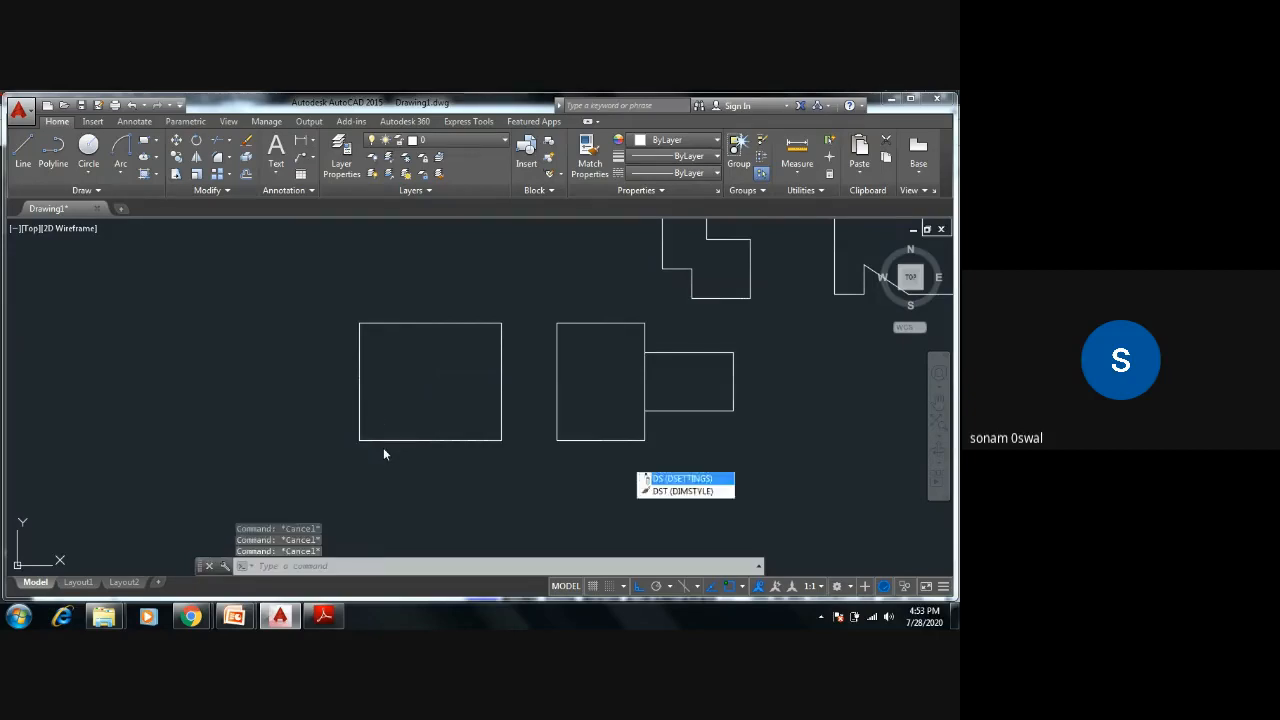
key("Return")
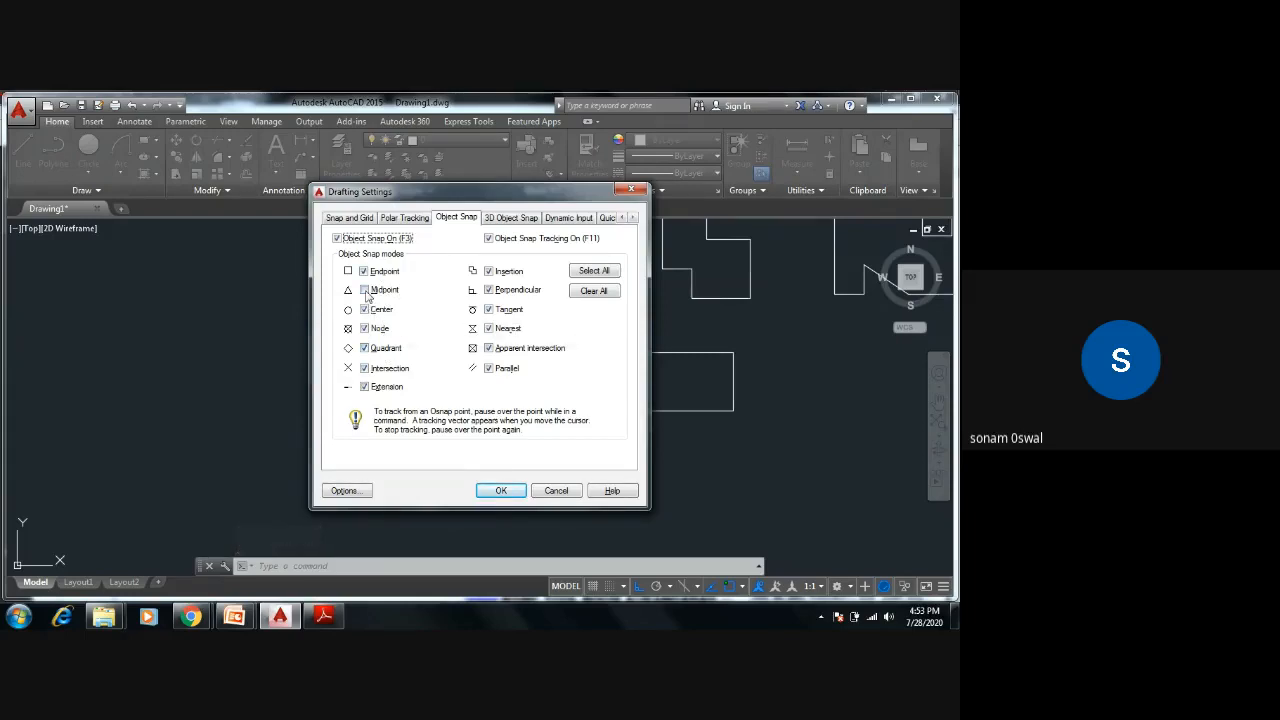
left_click(365, 290)
left_click(505, 487)
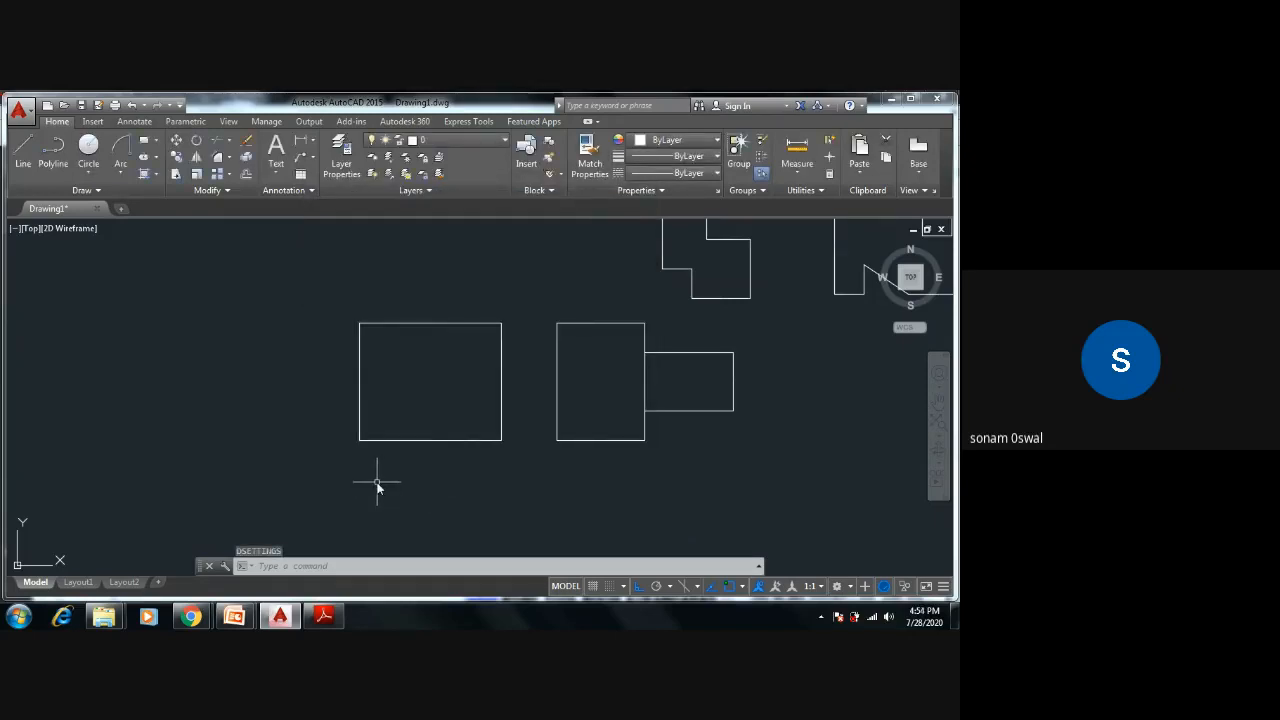
Step: Draw a horizontal line from the midpoint of the leftmost rectangle's left edge to the midpoint of its right edge
type("l")
key("Return")
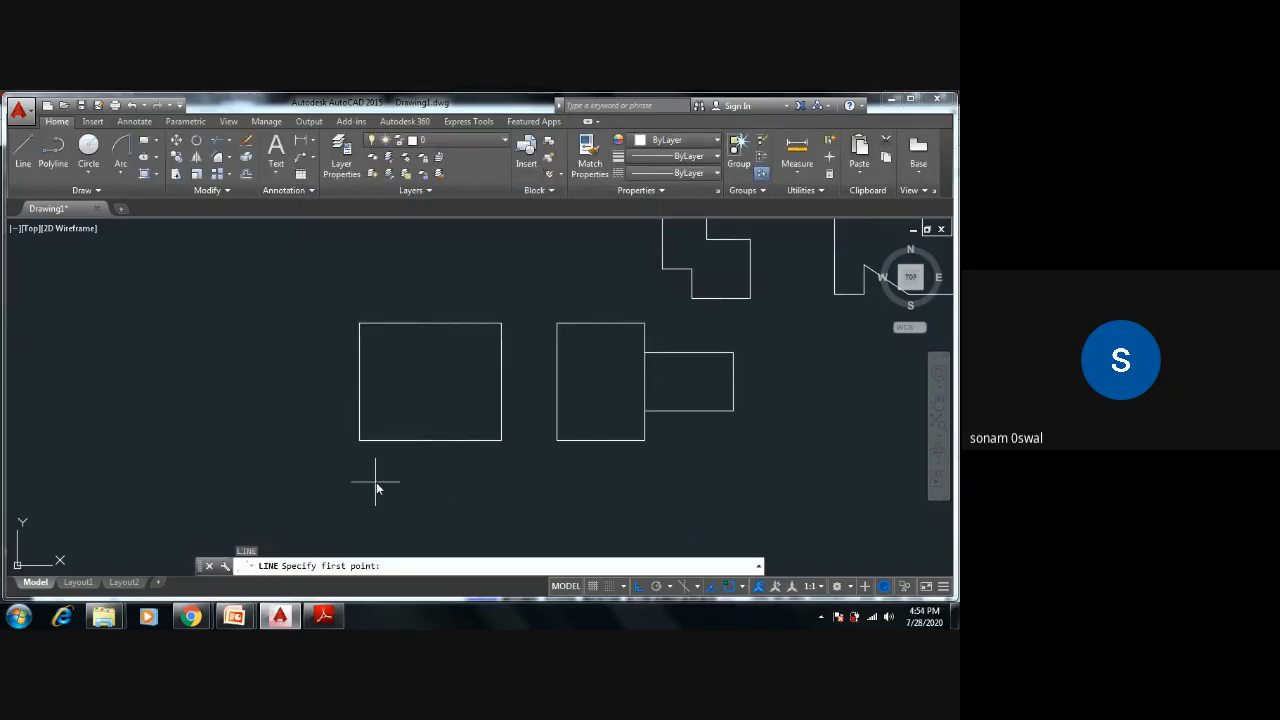
left_click(359, 381)
left_click(501, 381)
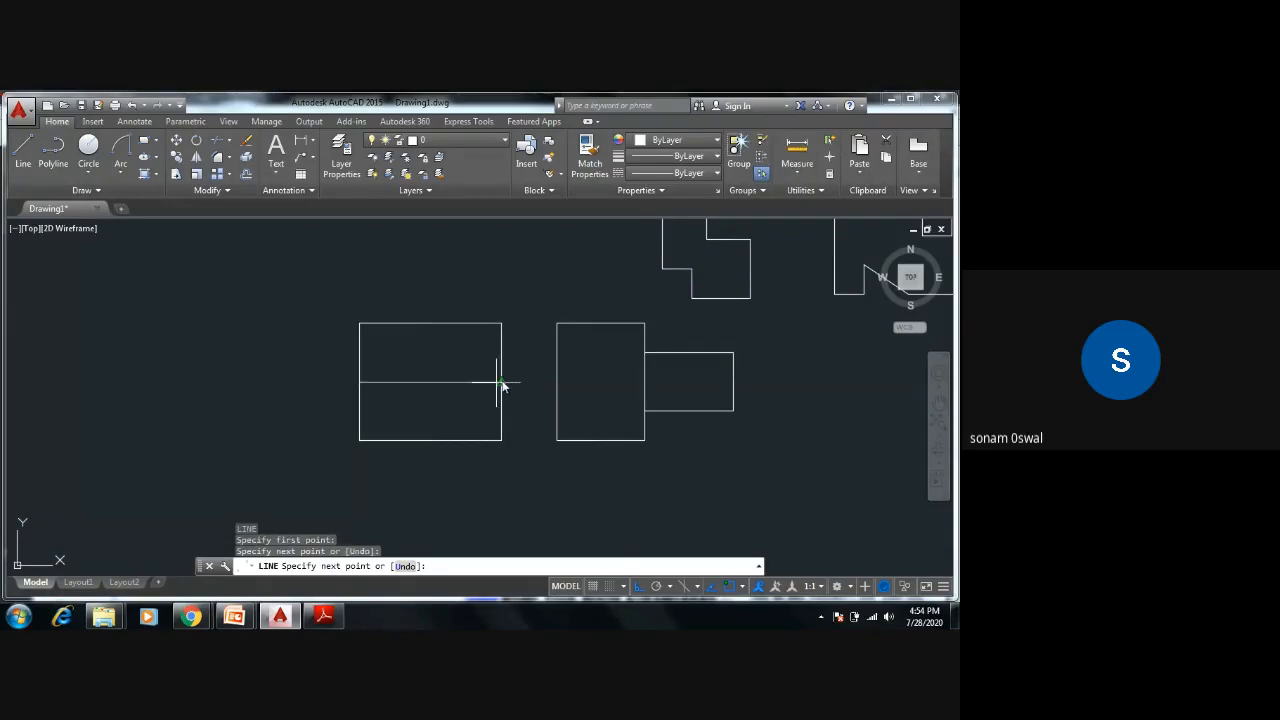
key("Escape")
key("Escape")
key("Escape")
key("Escape")
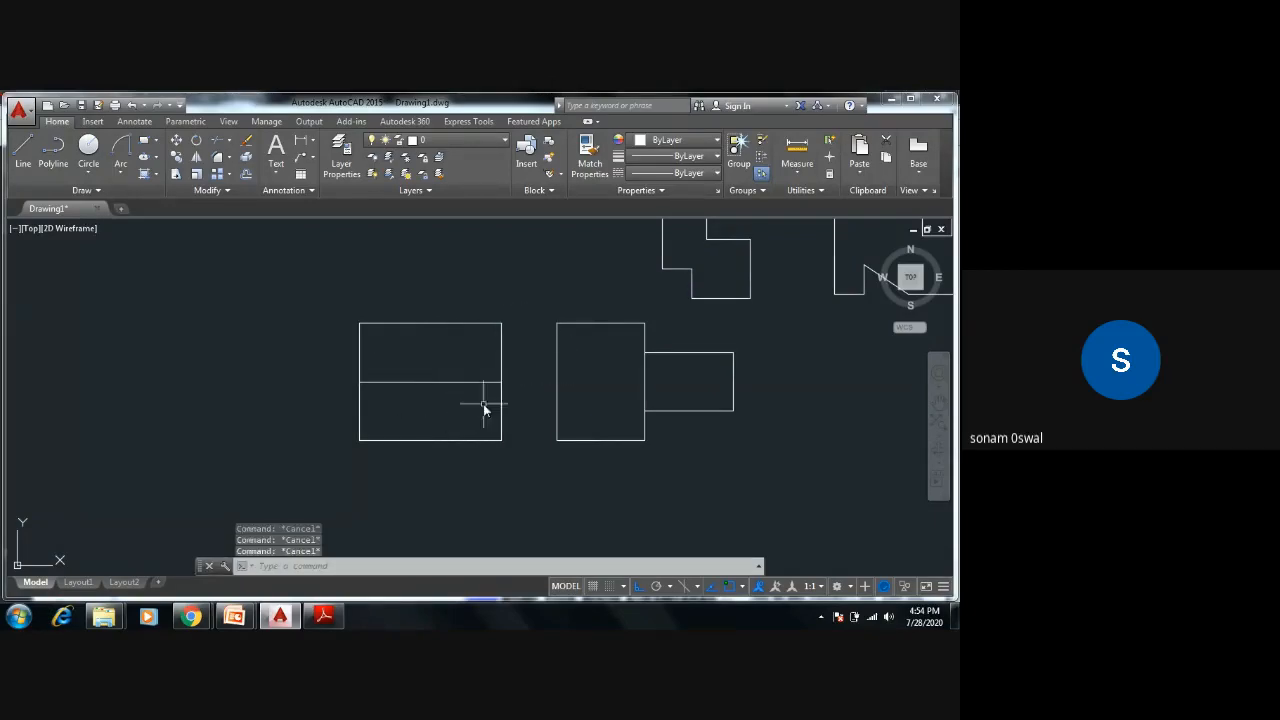
Step: Draw a circle in the empty area to the left of the divided rectangle
scroll(457, 423, "down", 4)
mouse_move(466, 405)
middle_mouse_down()
mouse_move(546, 348)
mouse_move(546, 365)
mouse_move(601, 378)
middle_mouse_up()
type("c")
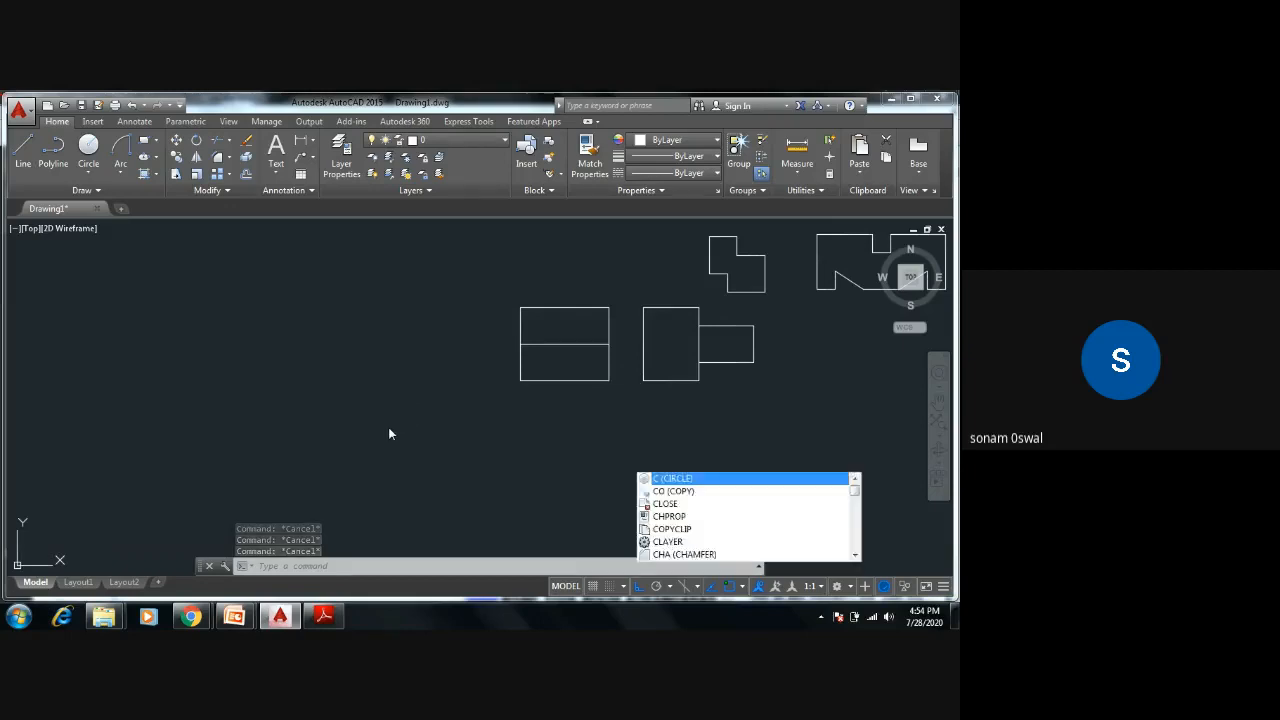
key("Return")
left_click(334, 406)
key("Escape")
key("Escape")
key("Escape")
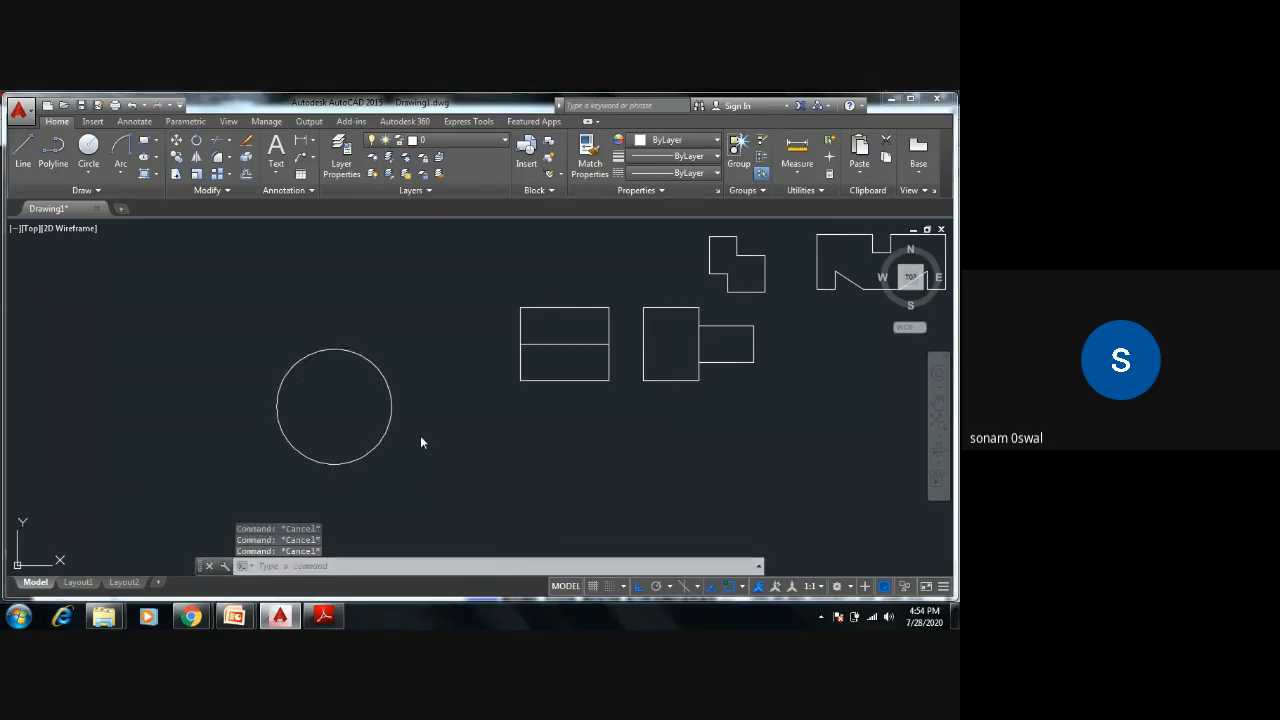
Step: Draw a horizontal line through the circle's center, extending beyond both sides, using object snap tracking
type("l")
key("Return")
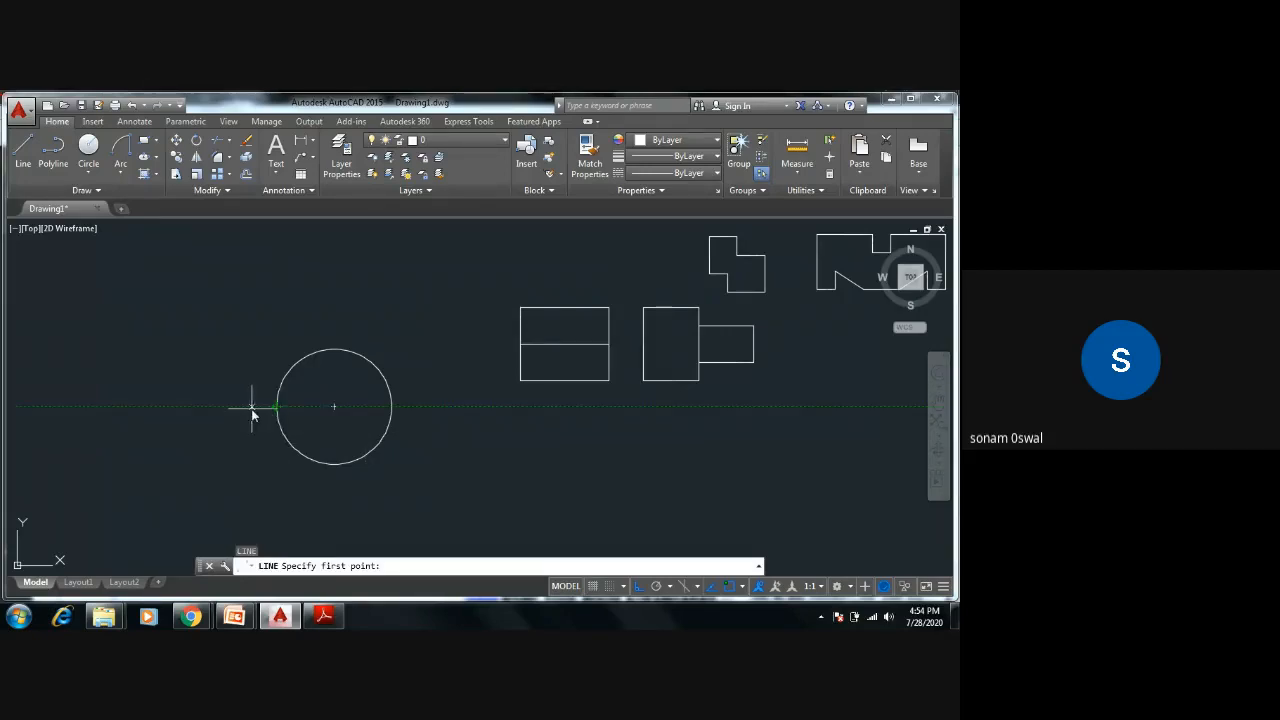
left_click(252, 406)
left_click(415, 406)
key("Escape")
key("Escape")
key("Escape")
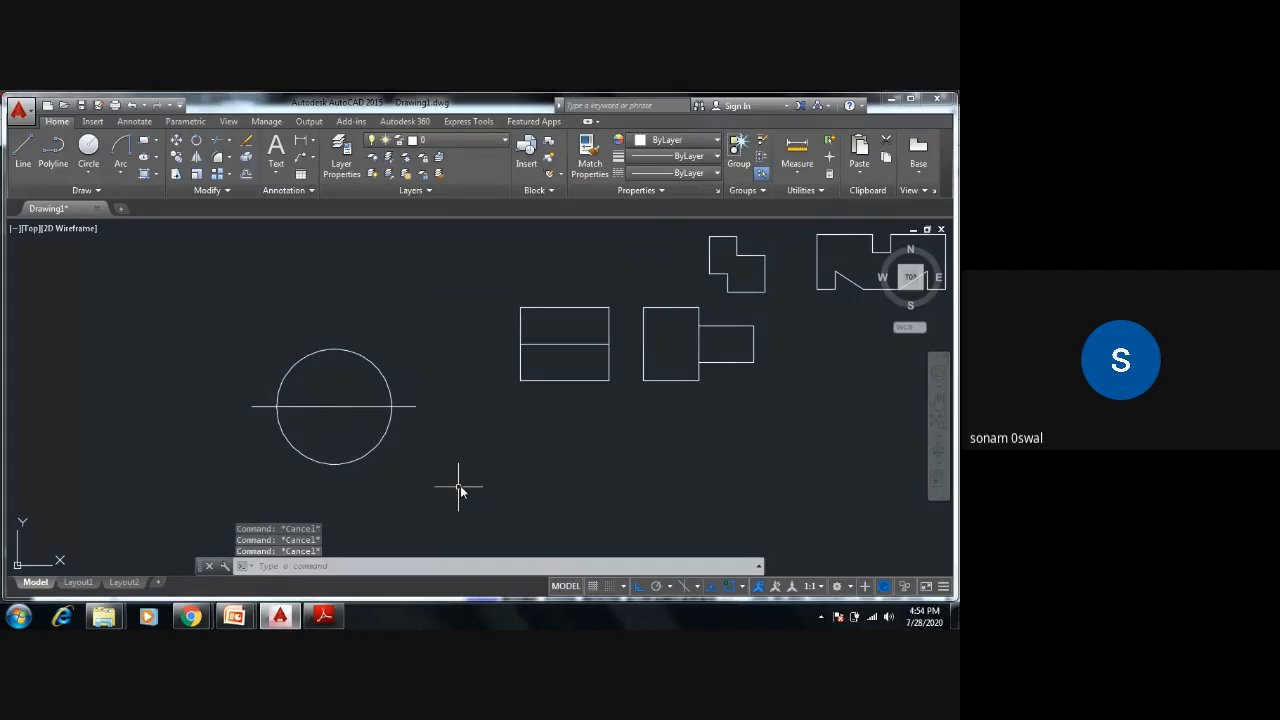
Step: Draw a vertical line through the circle's center, extending above and below the circle
type("l")
key("Return")
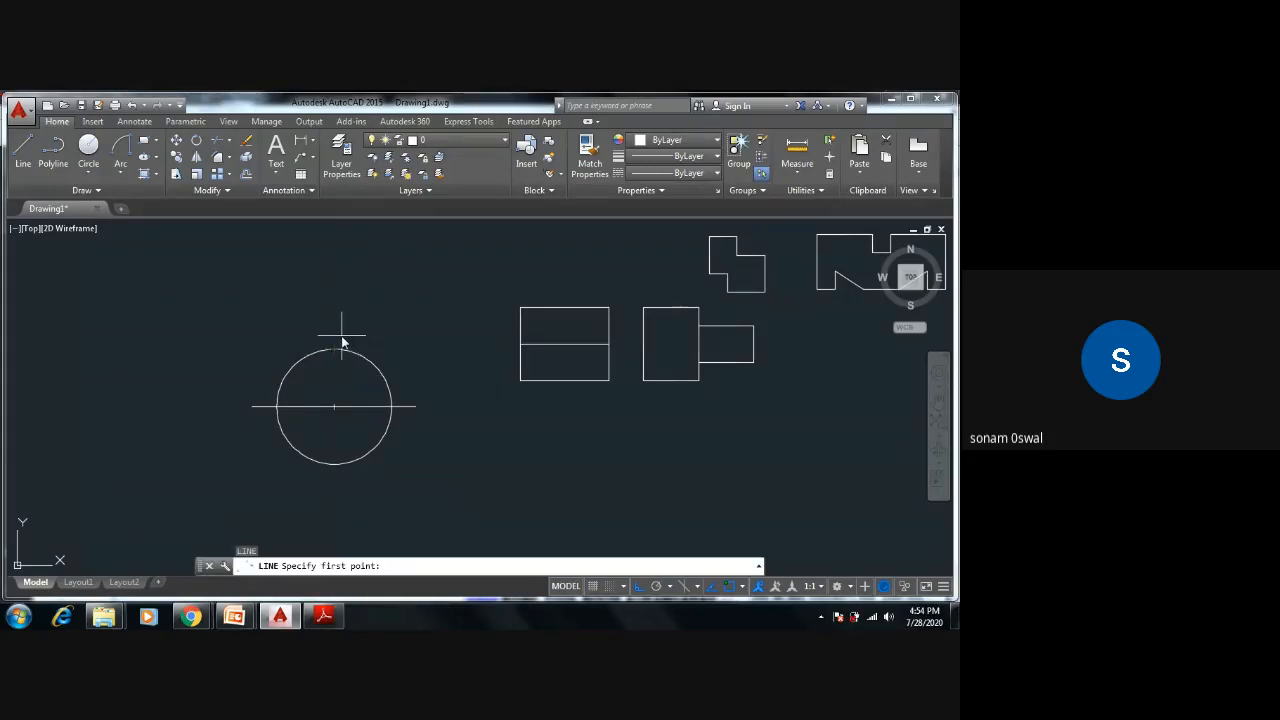
left_click(341, 345)
left_click(345, 495)
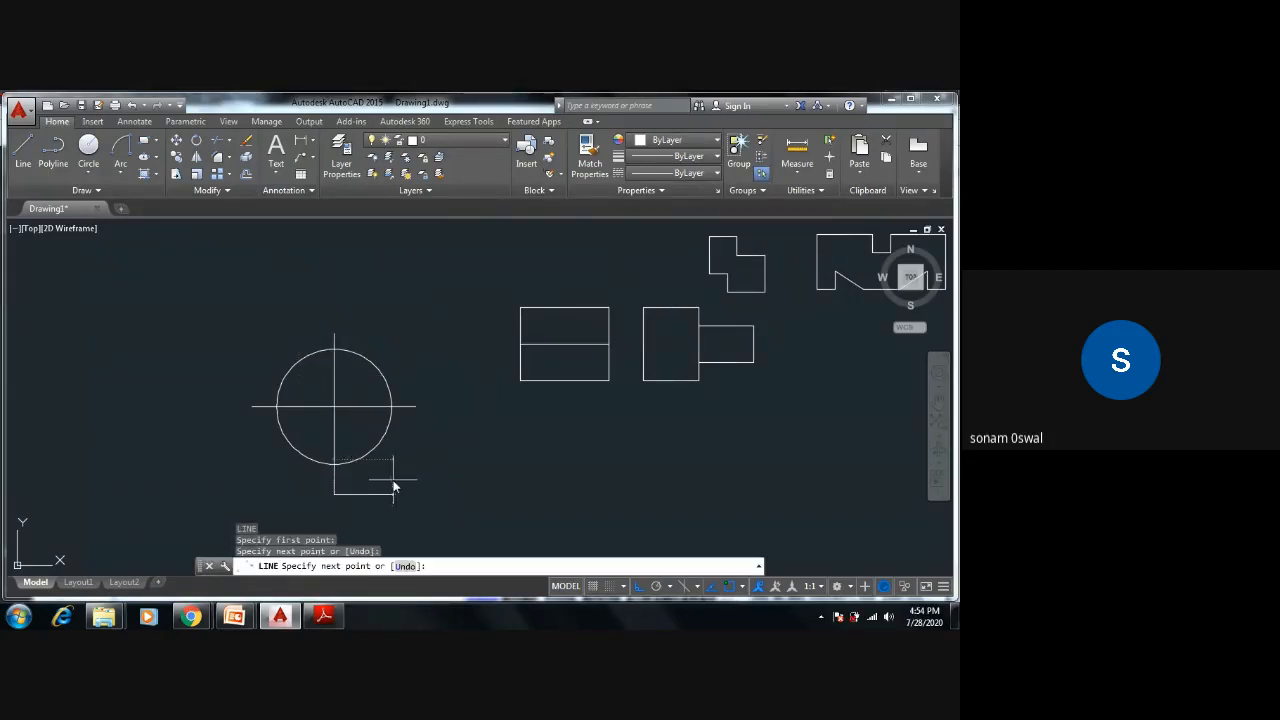
key("Escape")
key("Escape")
key("Escape")
scroll(423, 462, "down", 5)
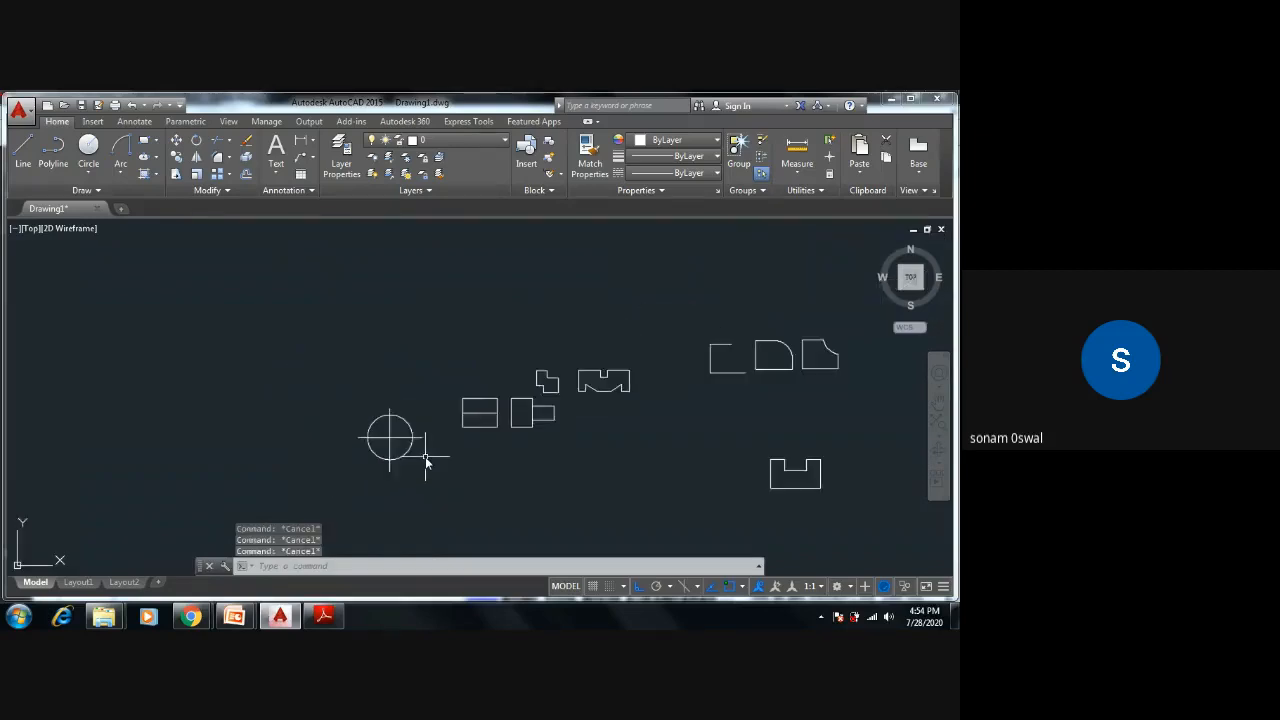
mouse_move(397, 470)
middle_mouse_down()
mouse_move(453, 397)
mouse_move(371, 486)
mouse_move(435, 408)
middle_mouse_up()
scroll(453, 397, "up", 5)
scroll(435, 408, "down", 4)
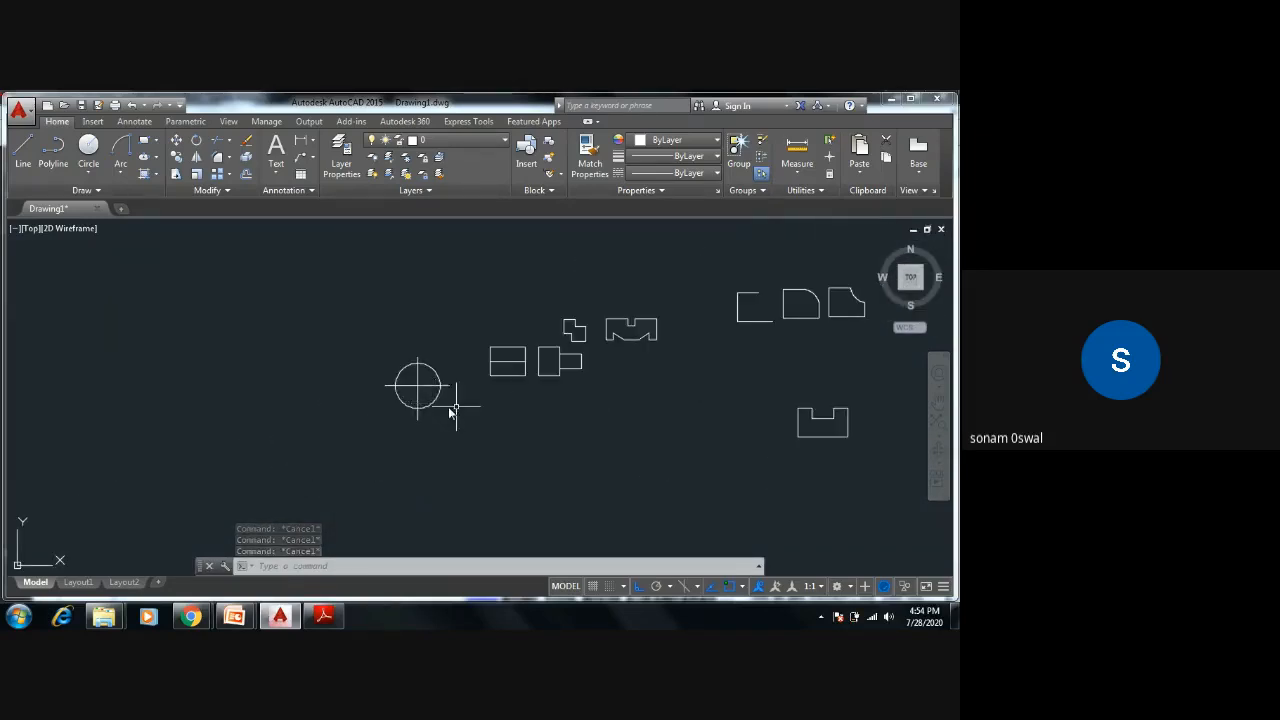
mouse_move(534, 405)
middle_mouse_down()
mouse_move(391, 446)
mouse_move(582, 380)
middle_mouse_up()
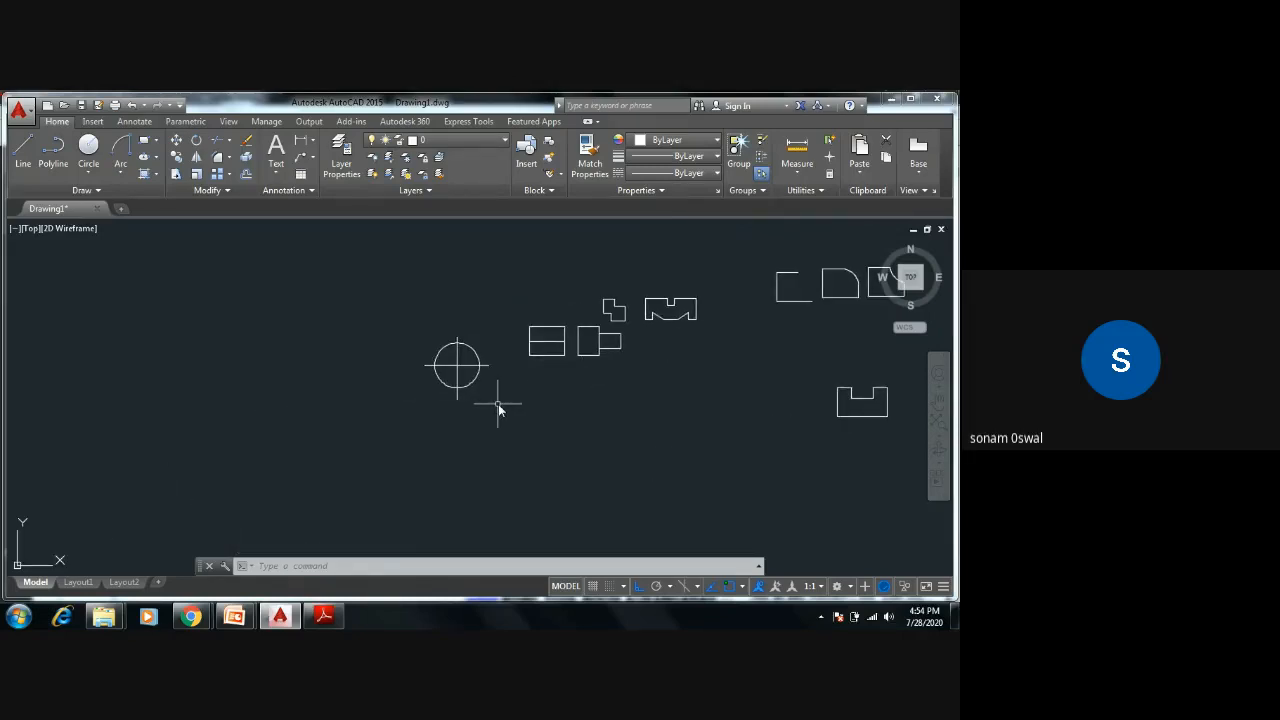
key("alt+Tab")
key("alt+Tab")
Step: Examine the Object Snap Tracking option in the Drafting Settings
type("ds")
key("Return")
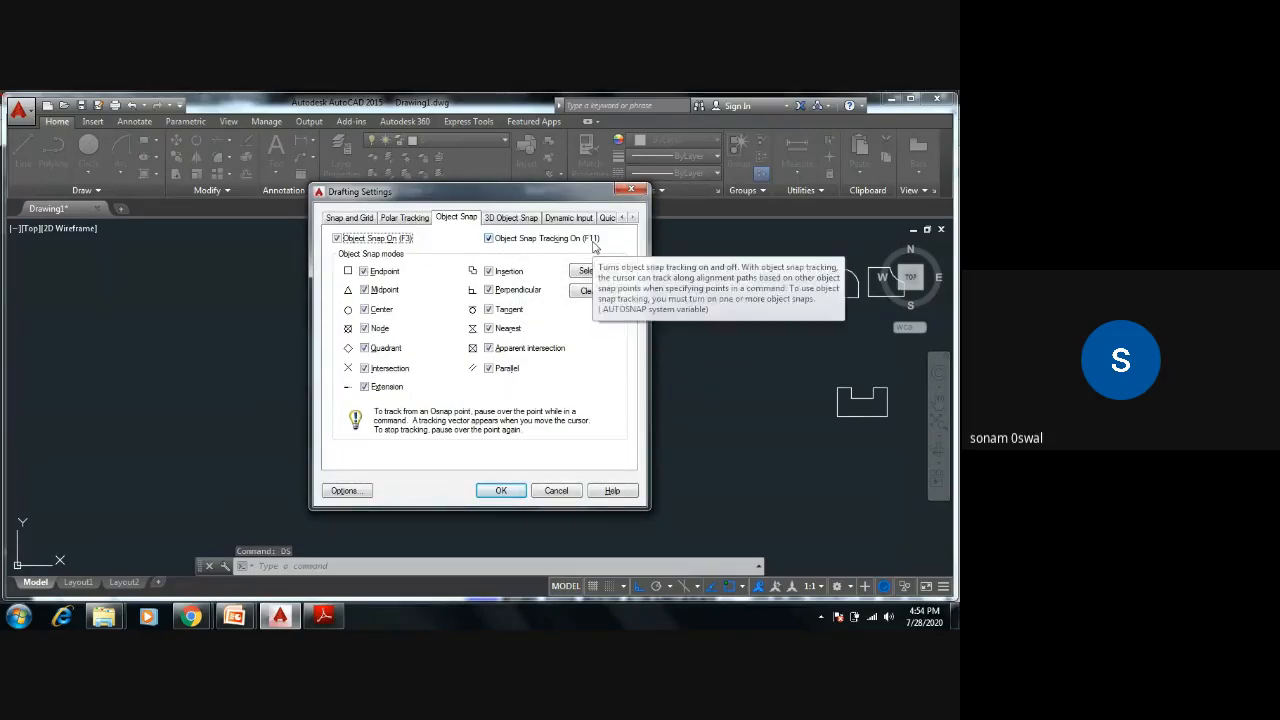
left_click(500, 490)
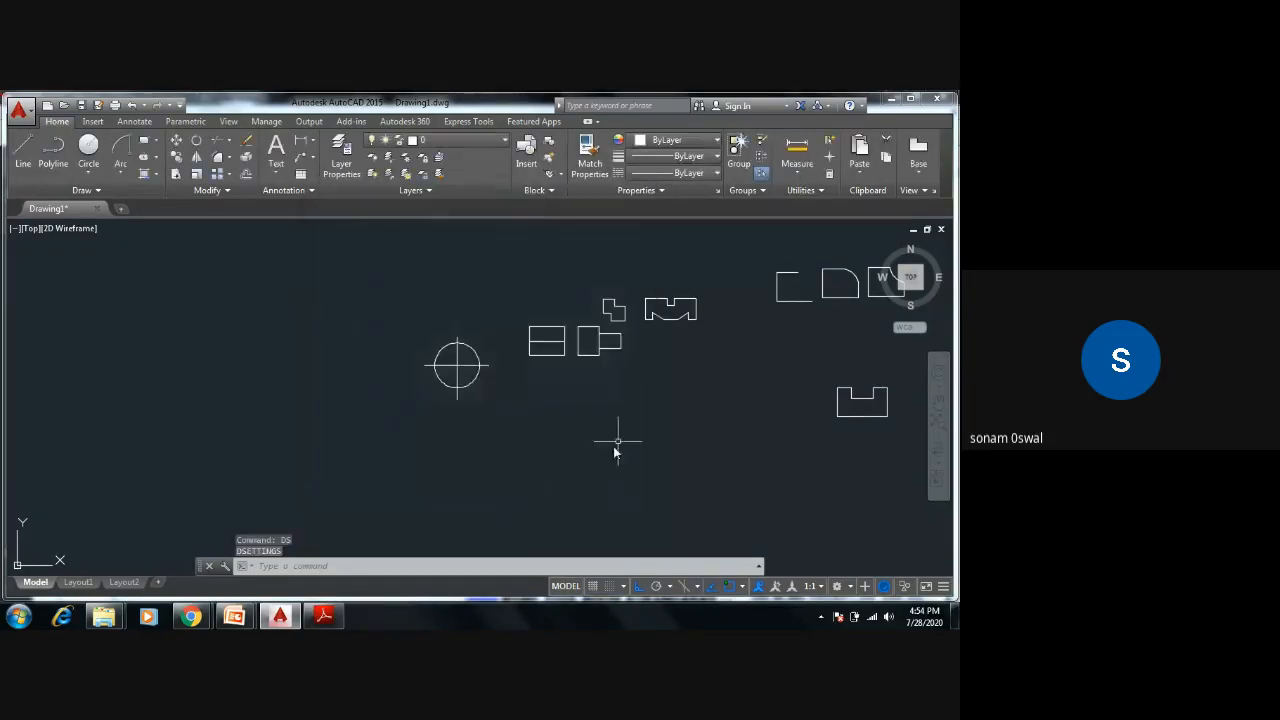
Step: Draw a long horizontal rectangle from four lines below the notched profile, aligning its corners with object snap tracking
middle_click_drag(611, 443, 657, 417)
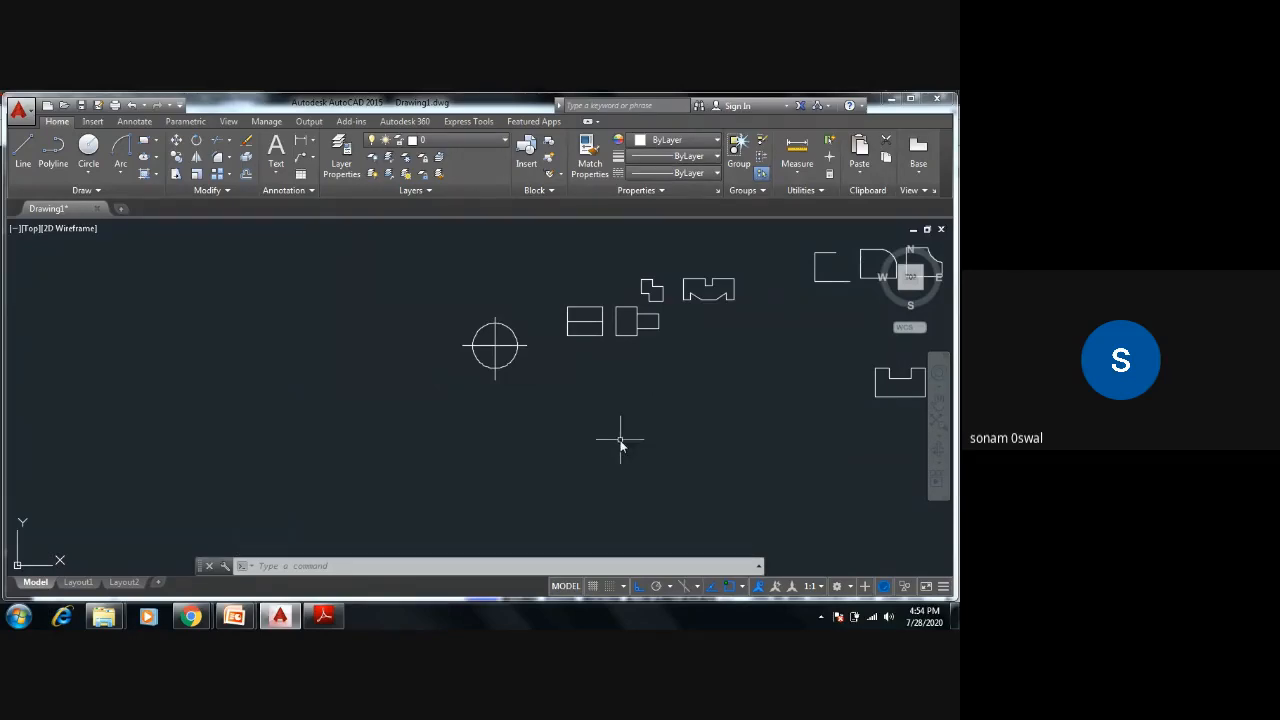
mouse_move(617, 437)
middle_mouse_down()
mouse_move(435, 403)
mouse_move(681, 328)
mouse_move(624, 408)
mouse_move(590, 402)
mouse_move(686, 343)
mouse_move(500, 486)
middle_mouse_up()
scroll(681, 328, "up", 2)
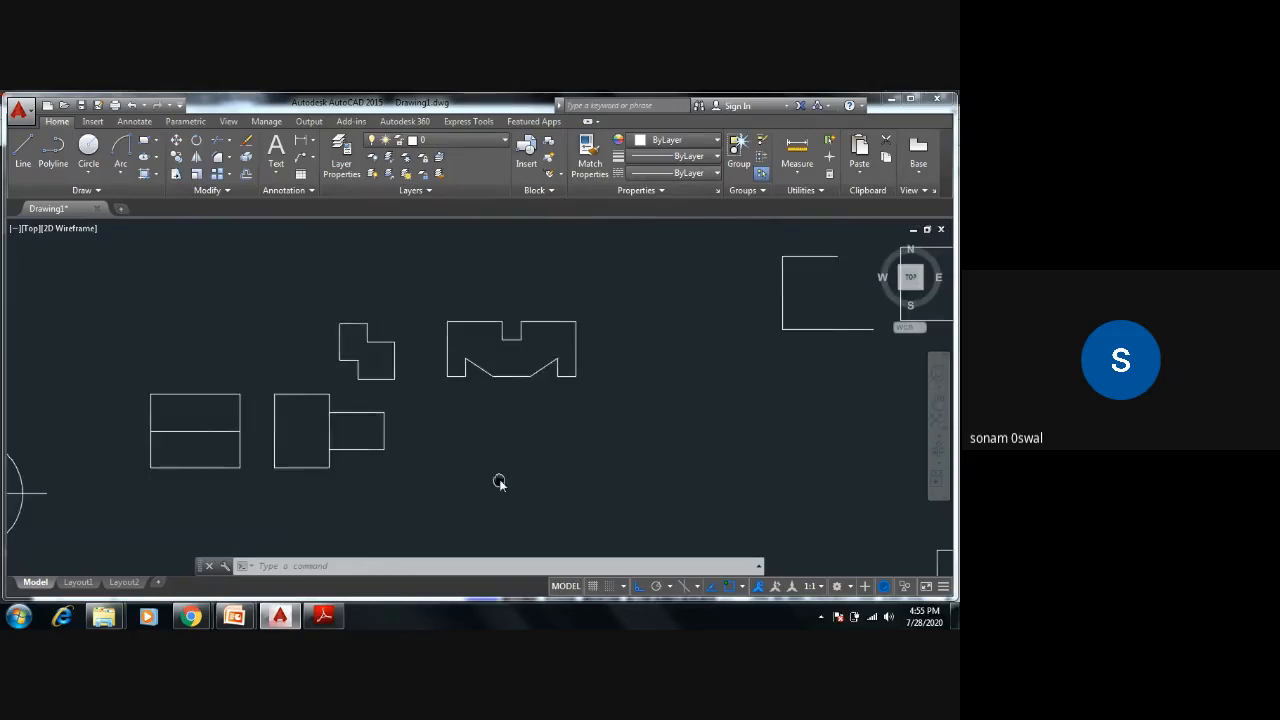
type("l")
key("Return")
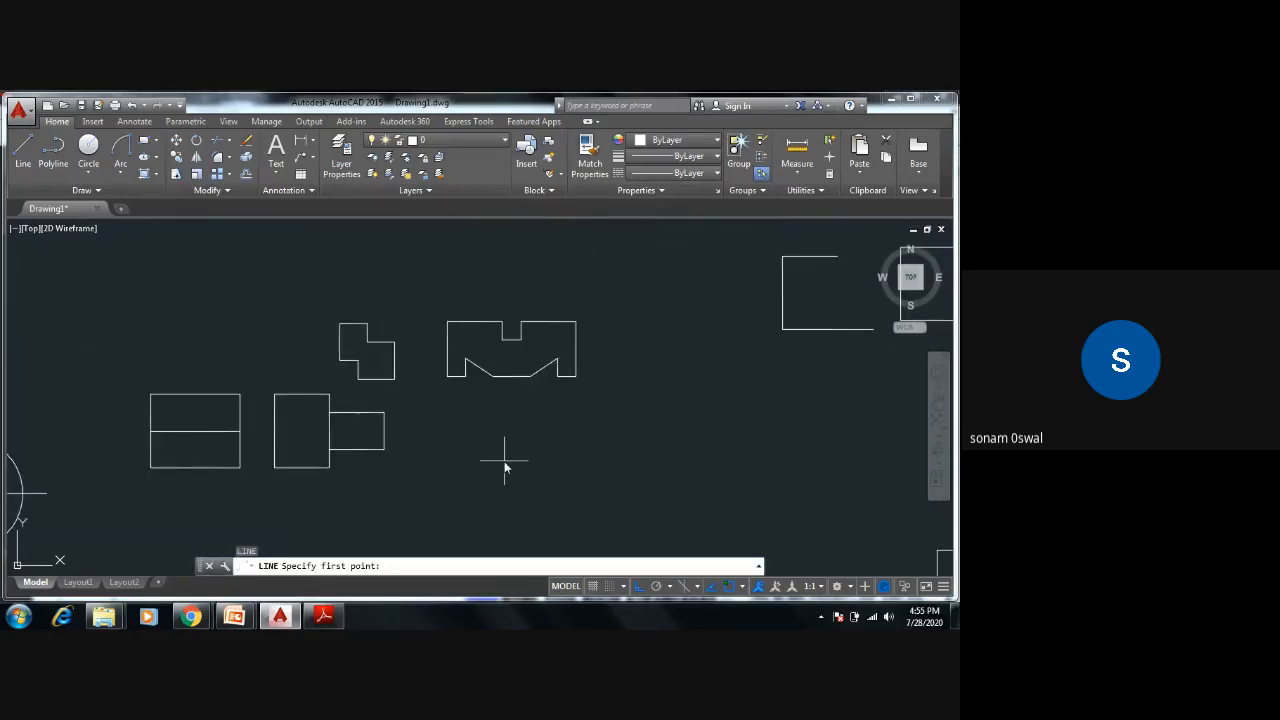
left_click(465, 412)
left_click(634, 412)
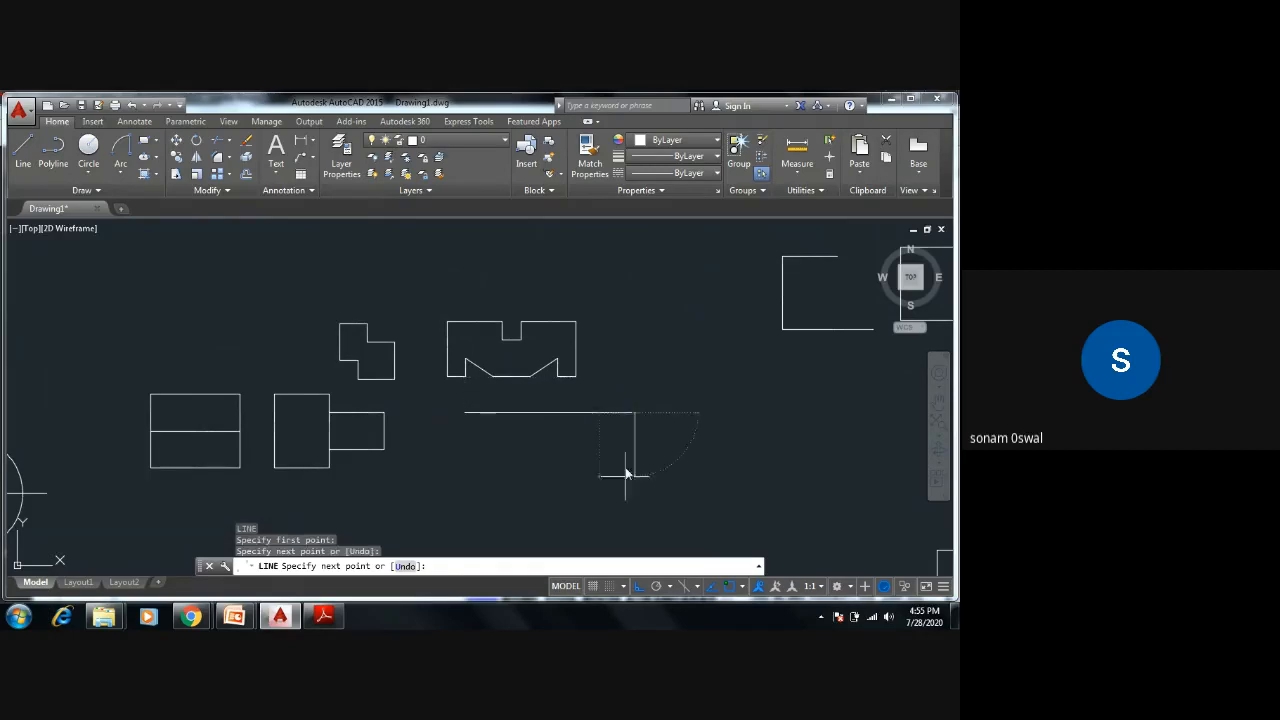
middle_click_drag(630, 484, 677, 407)
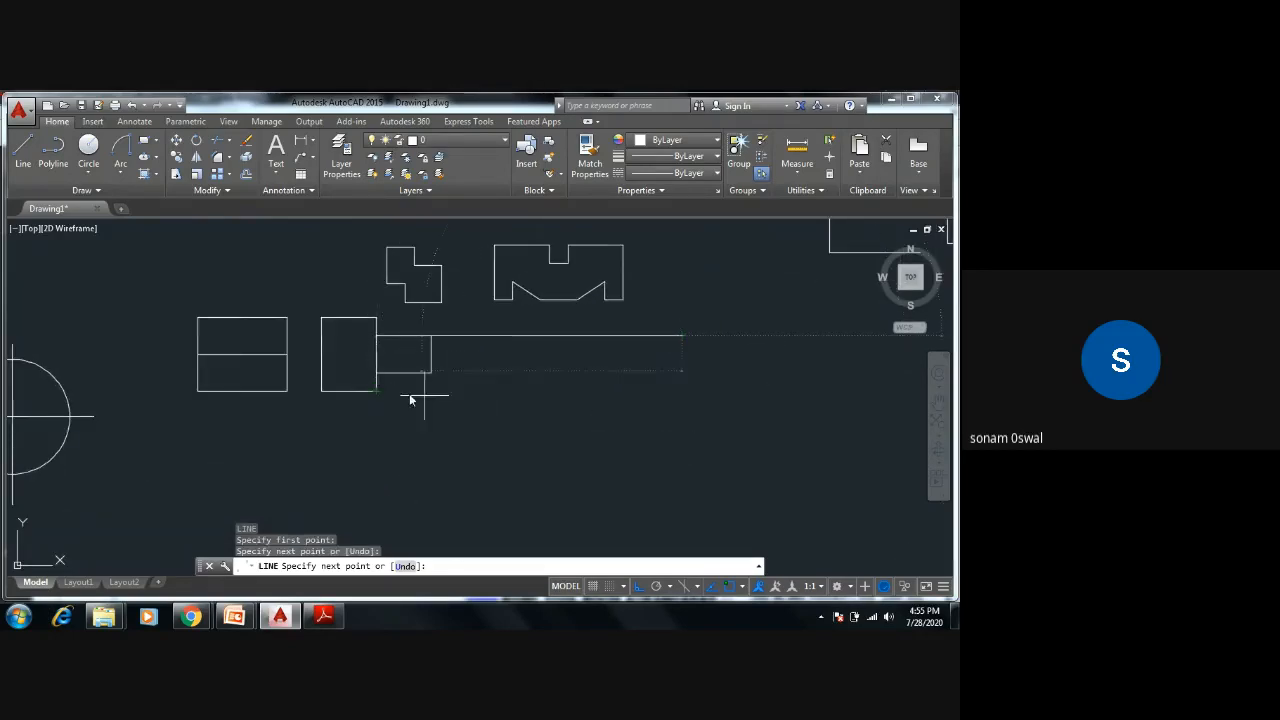
left_click(682, 393)
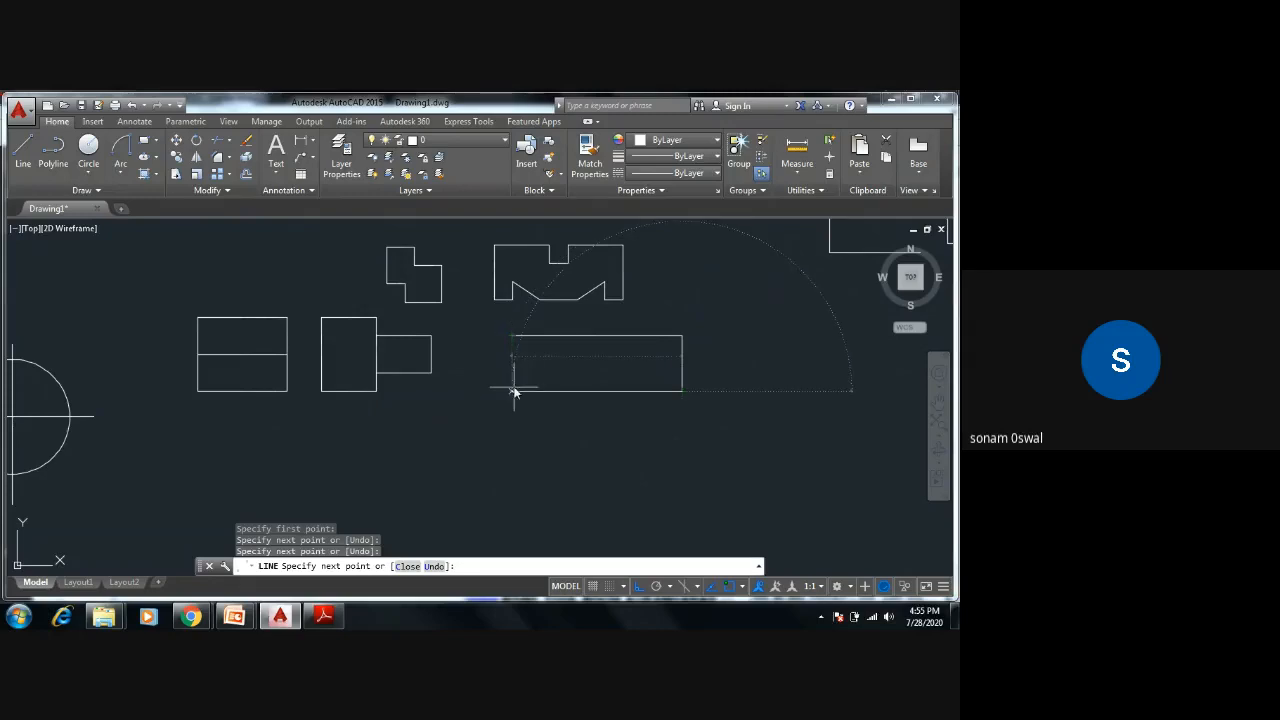
left_click(512, 391)
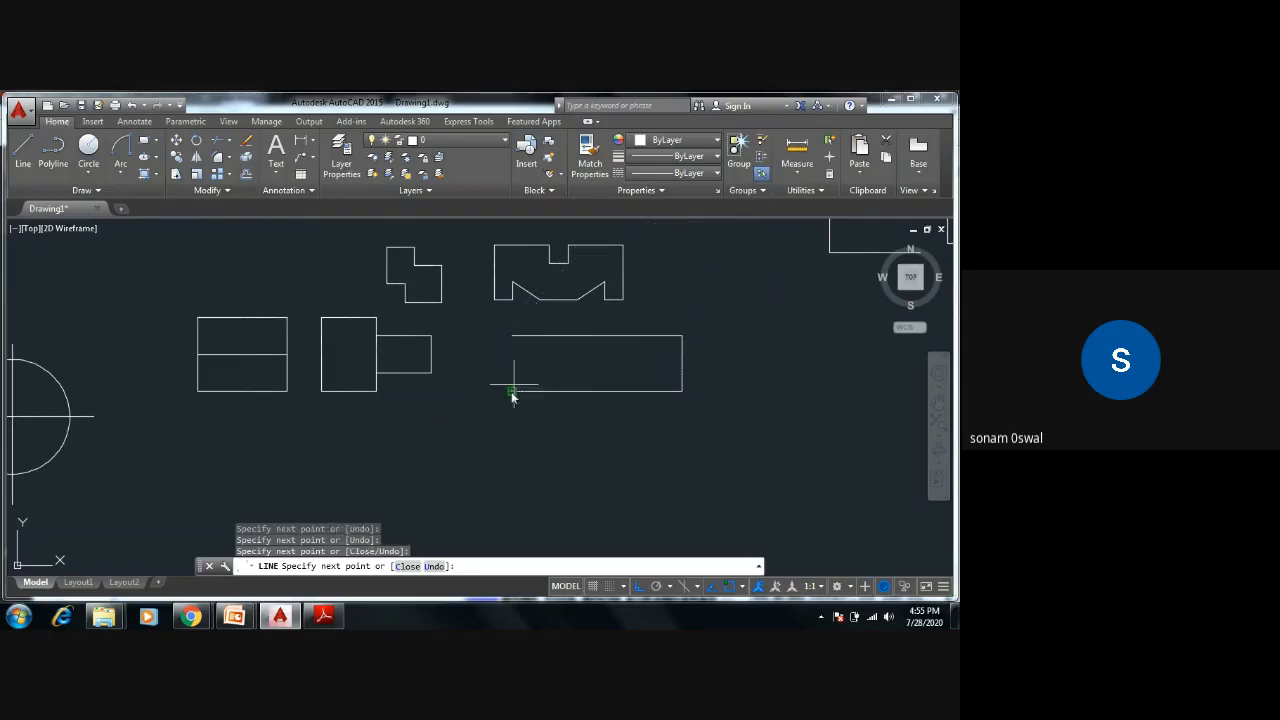
left_click(513, 336)
key("Escape")
key("Escape")
key("Escape")
key("Escape")
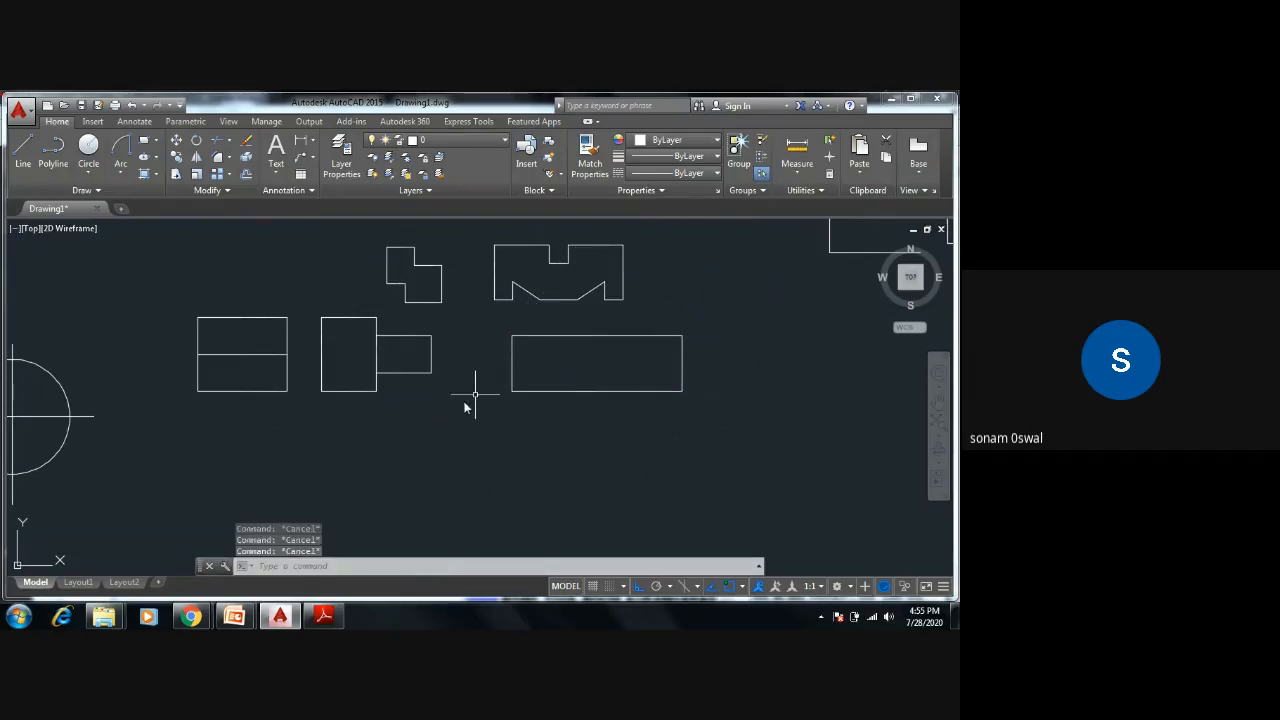
Step: Turn off Object Snap Tracking in the Drafting Settings
scroll(549, 400, "down", 2)
scroll(549, 405, "up", 6)
scroll(550, 413, "down", 4)
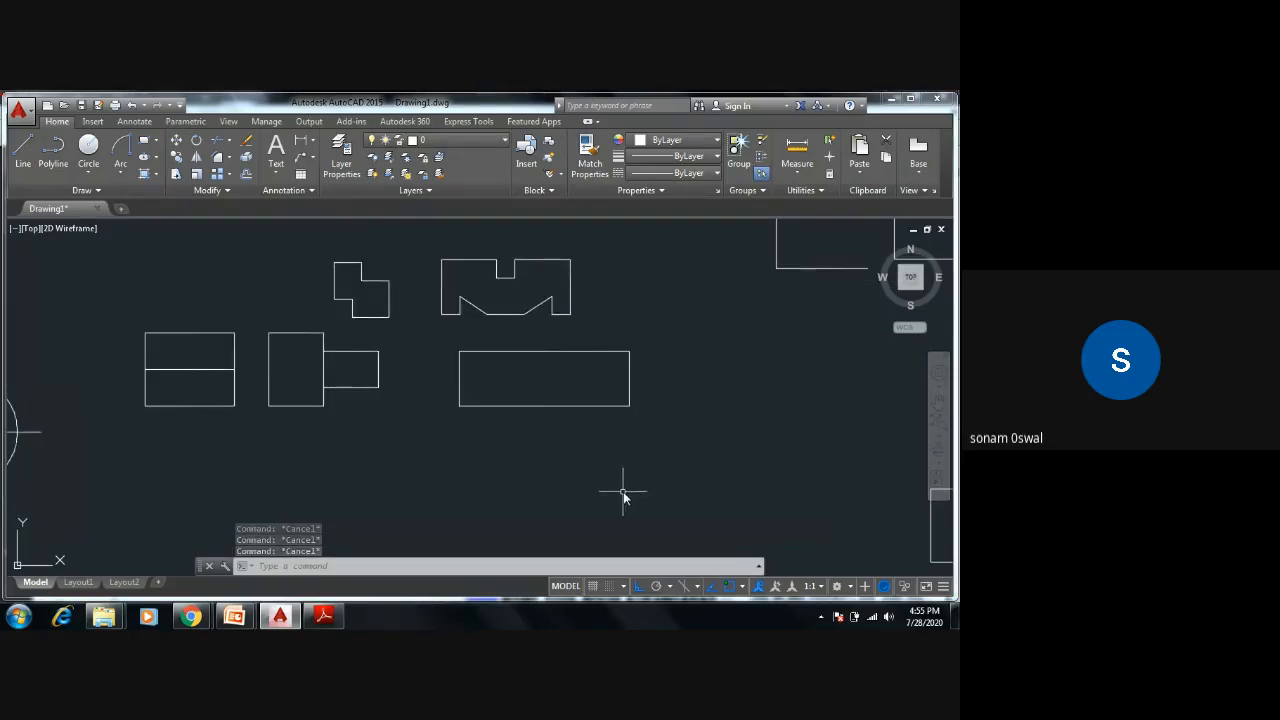
middle_click_drag(587, 472, 658, 472)
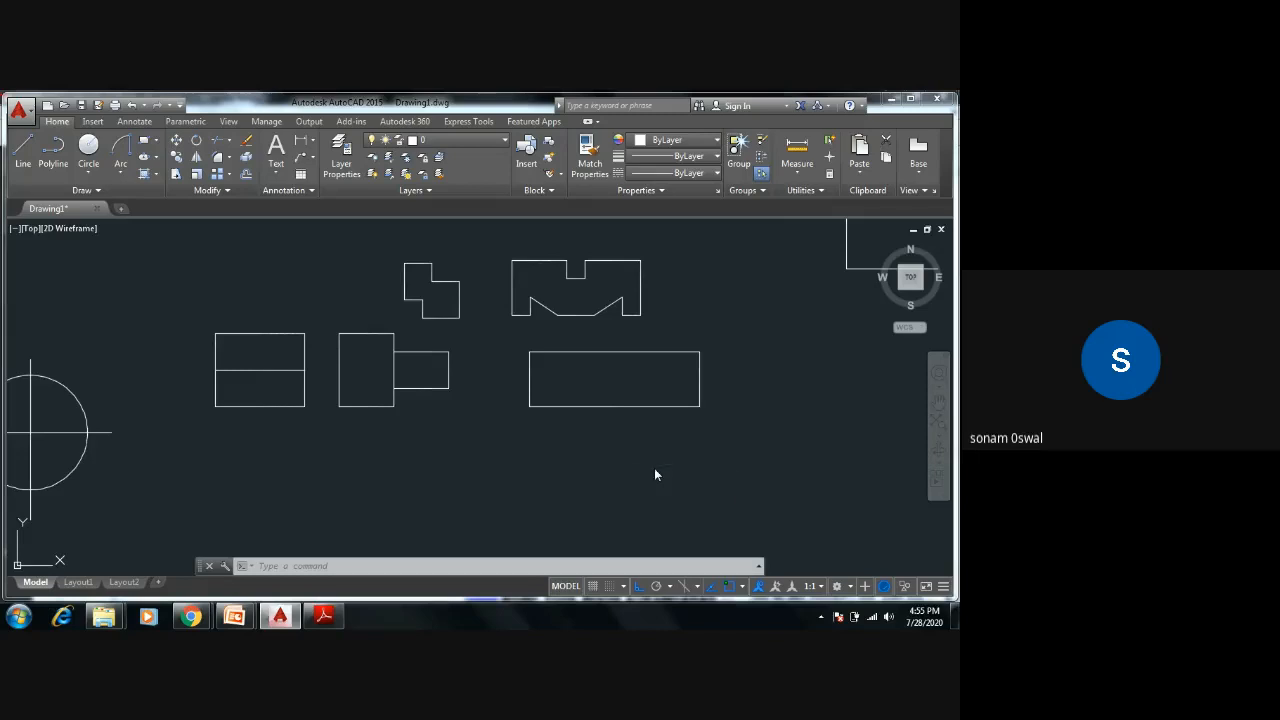
type("ds")
key("Return")
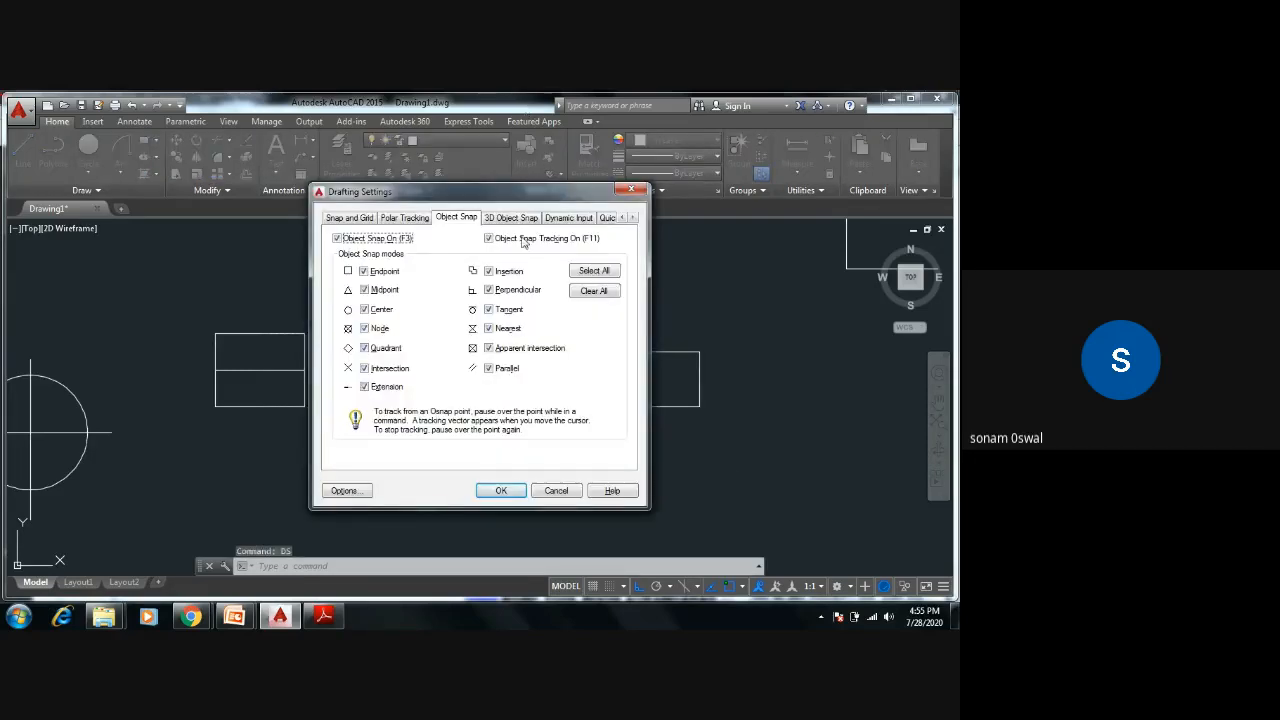
left_click(489, 238)
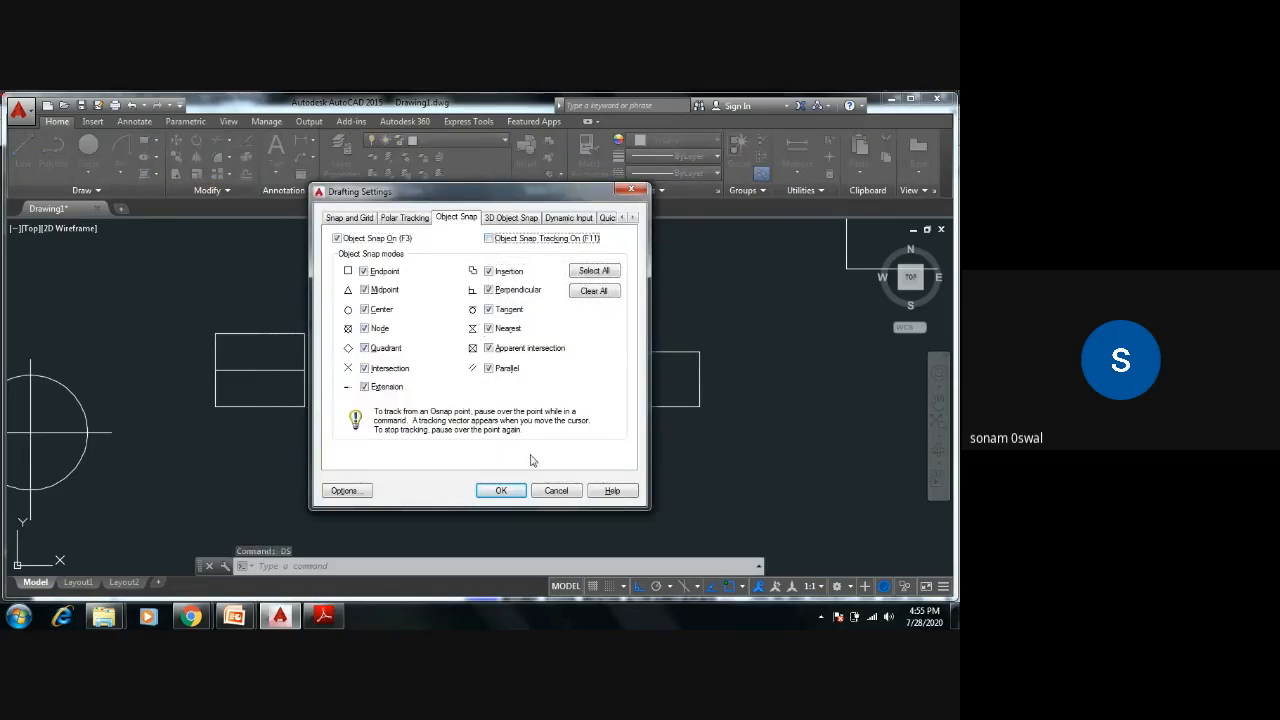
left_click(501, 490)
mouse_move(530, 460)
middle_mouse_down()
mouse_move(486, 449)
mouse_move(248, 465)
middle_mouse_up()
type("l")
key("Return")
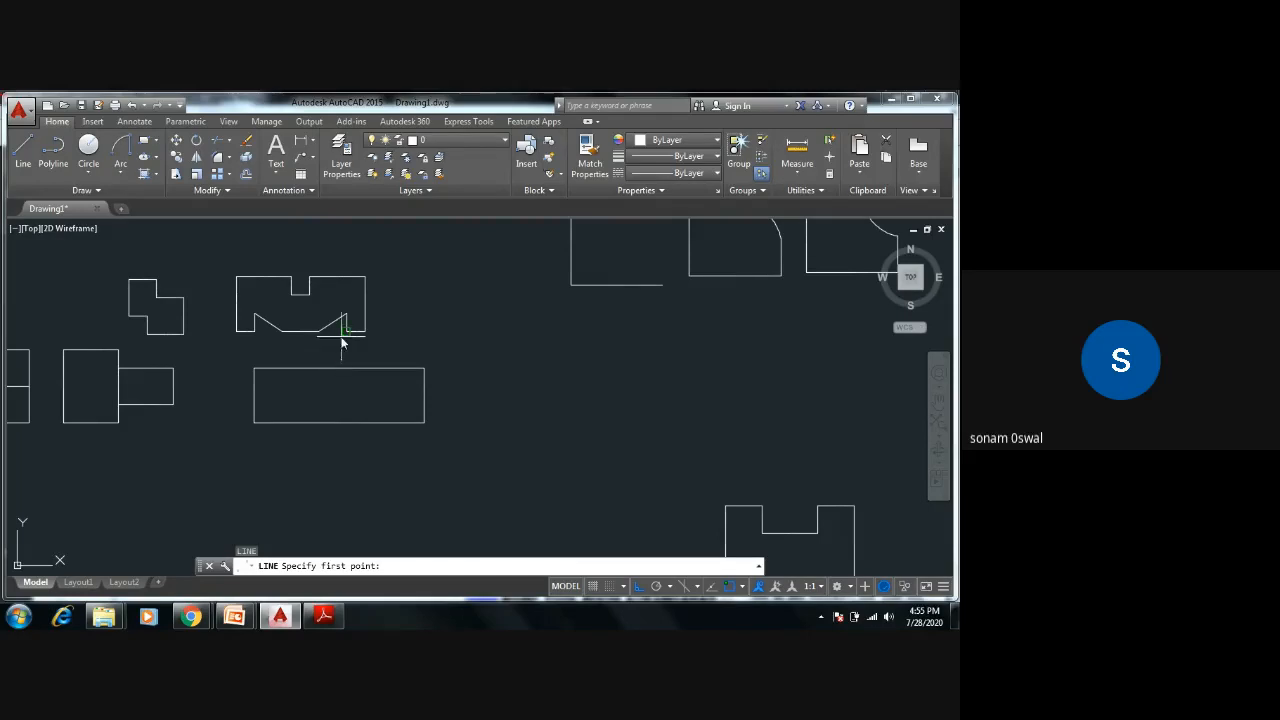
middle_click_drag(402, 421, 506, 401)
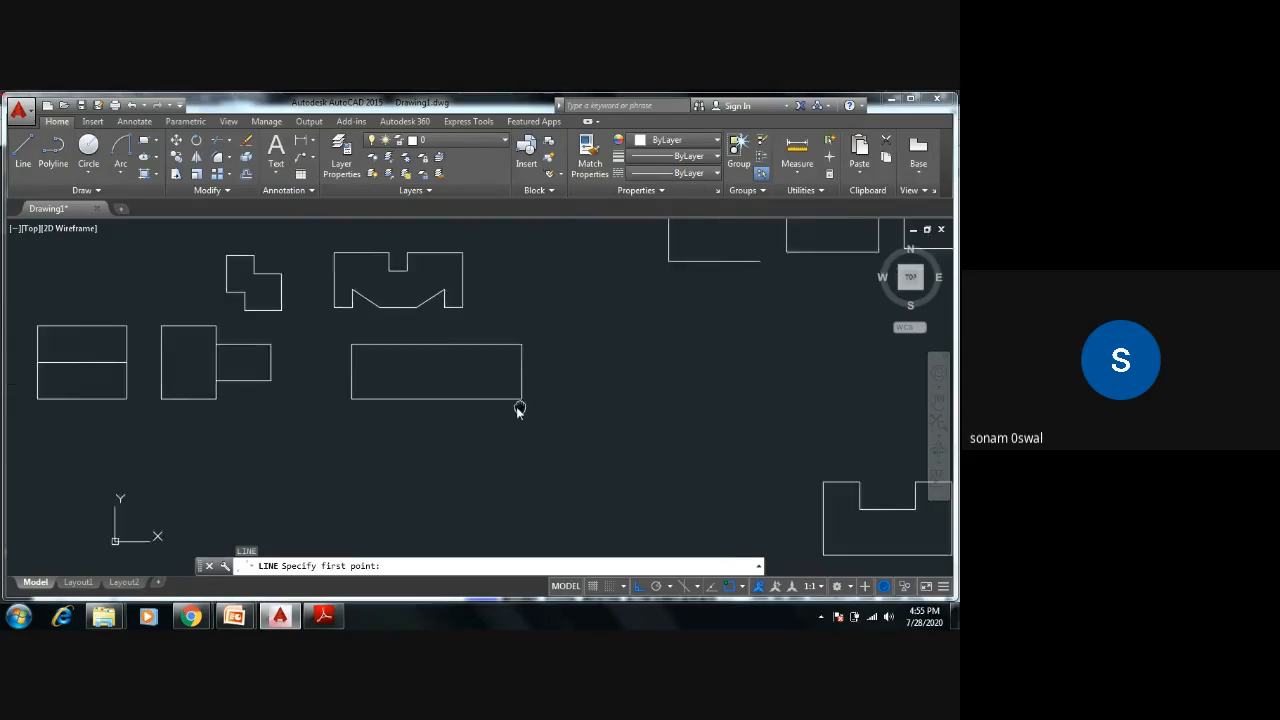
mouse_move(390, 446)
middle_mouse_down()
mouse_move(771, 433)
mouse_move(576, 416)
middle_mouse_up()
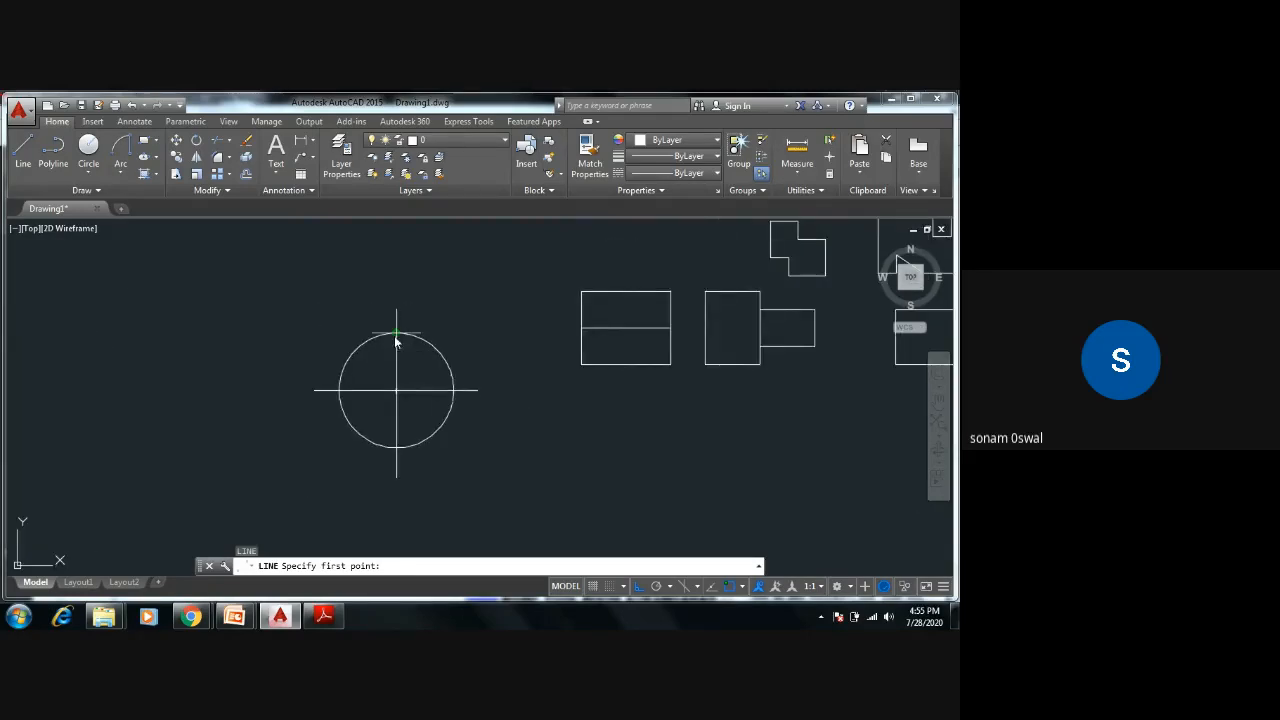
key("Escape")
key("Escape")
key("Escape")
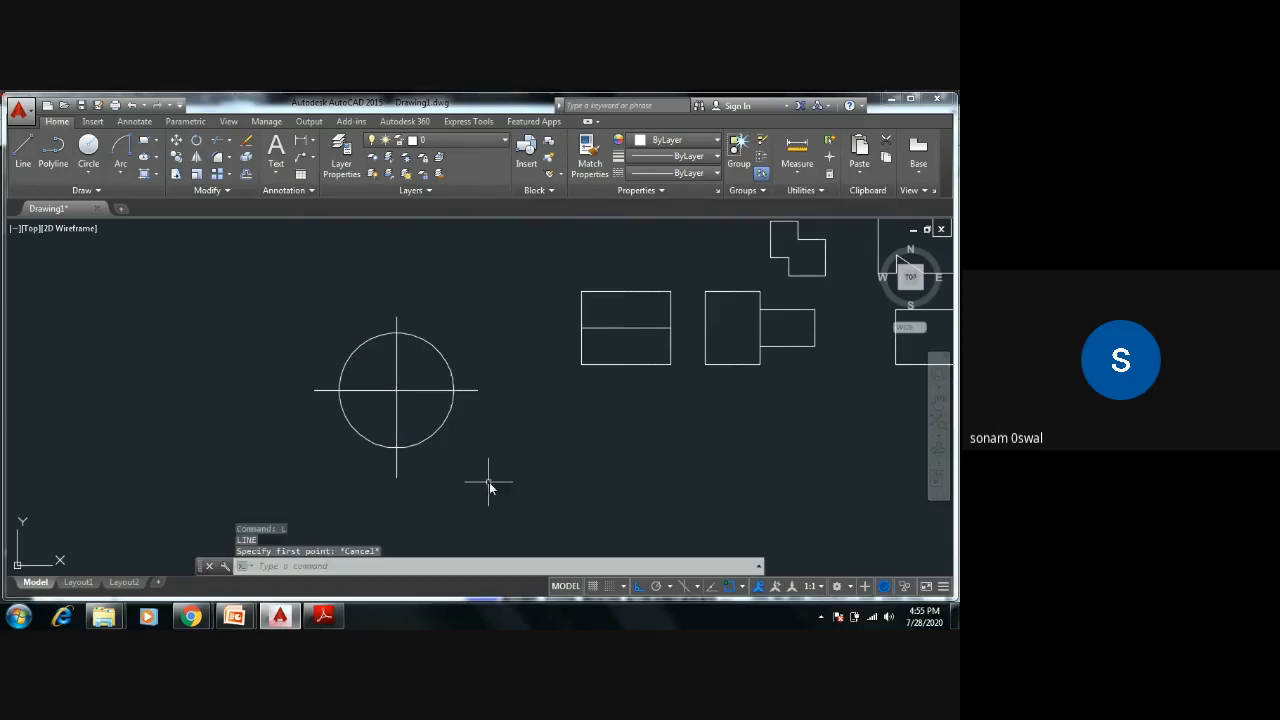
Step: Erase the horizontal and vertical lines crossing the circle
left_click(428, 370)
left_click(387, 404)
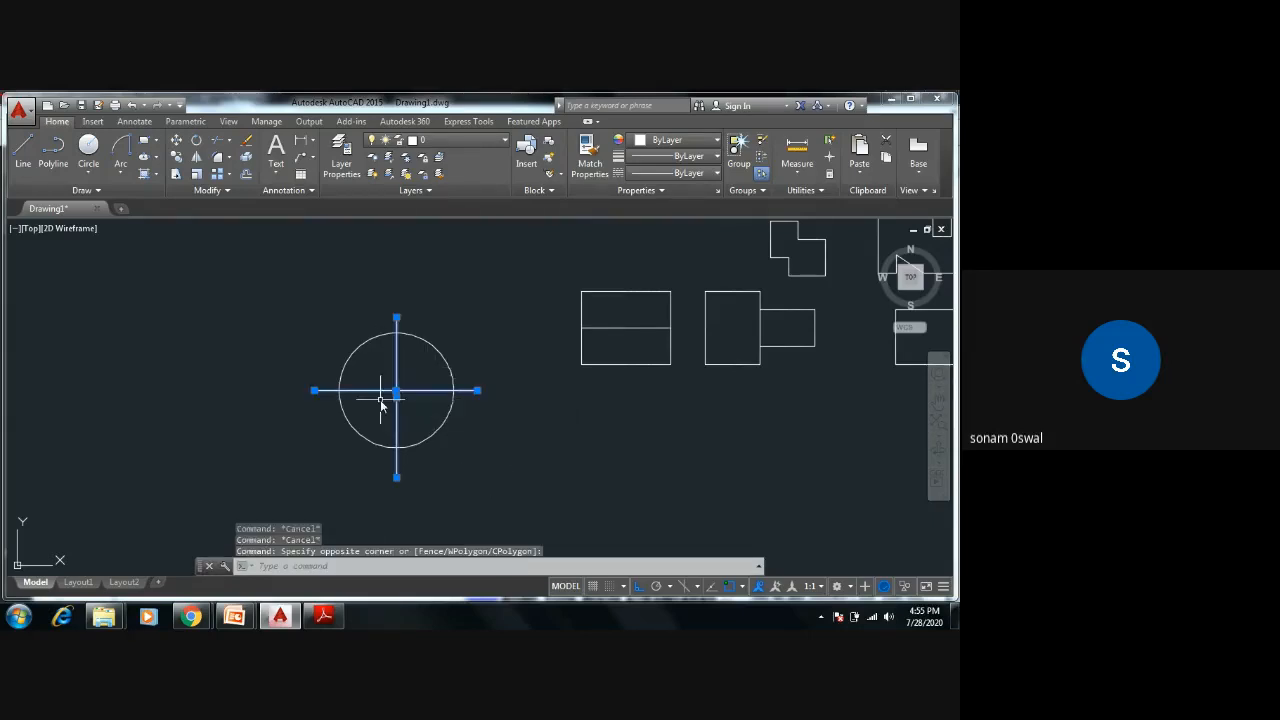
key("Delete")
key("Escape")
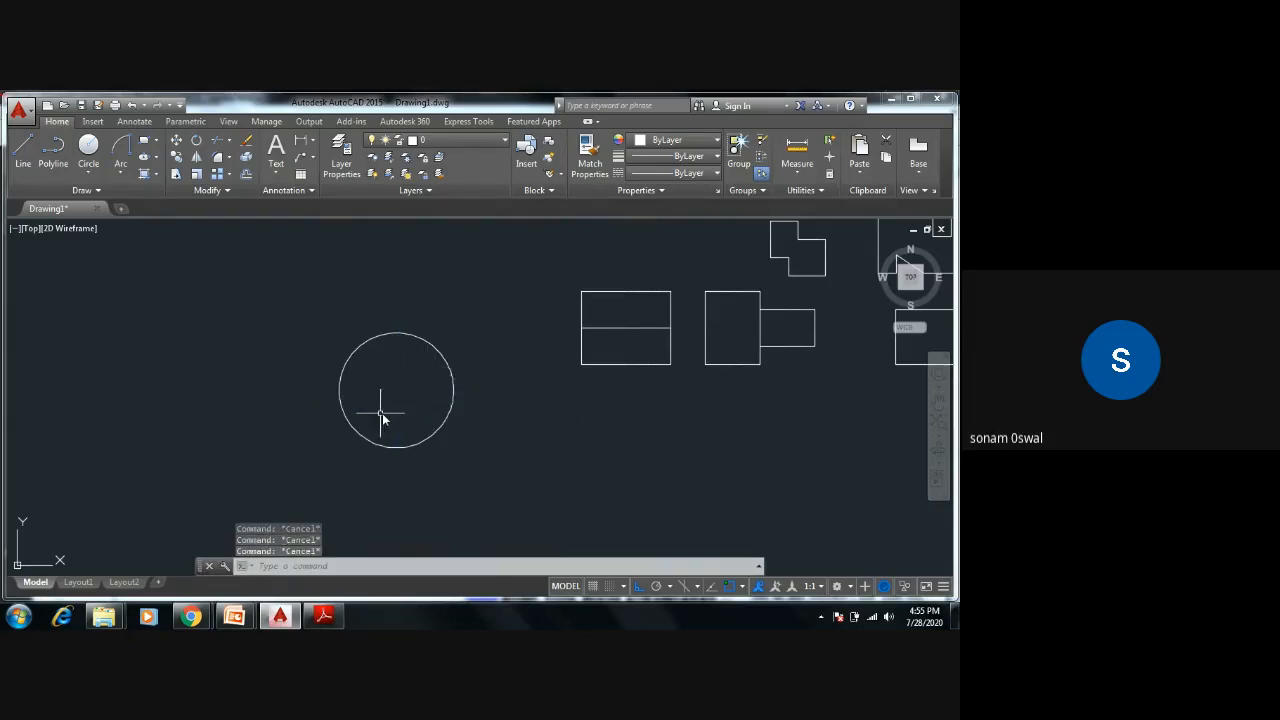
type("l")
key("Return")
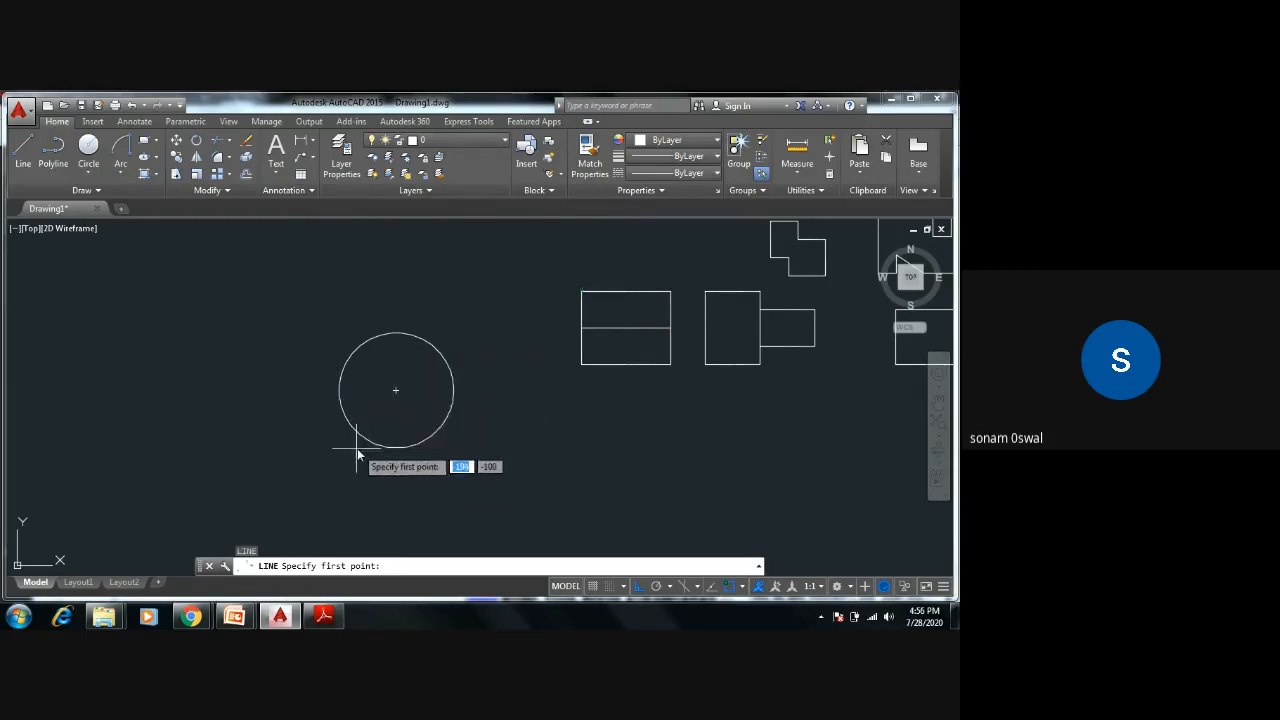
key("Escape")
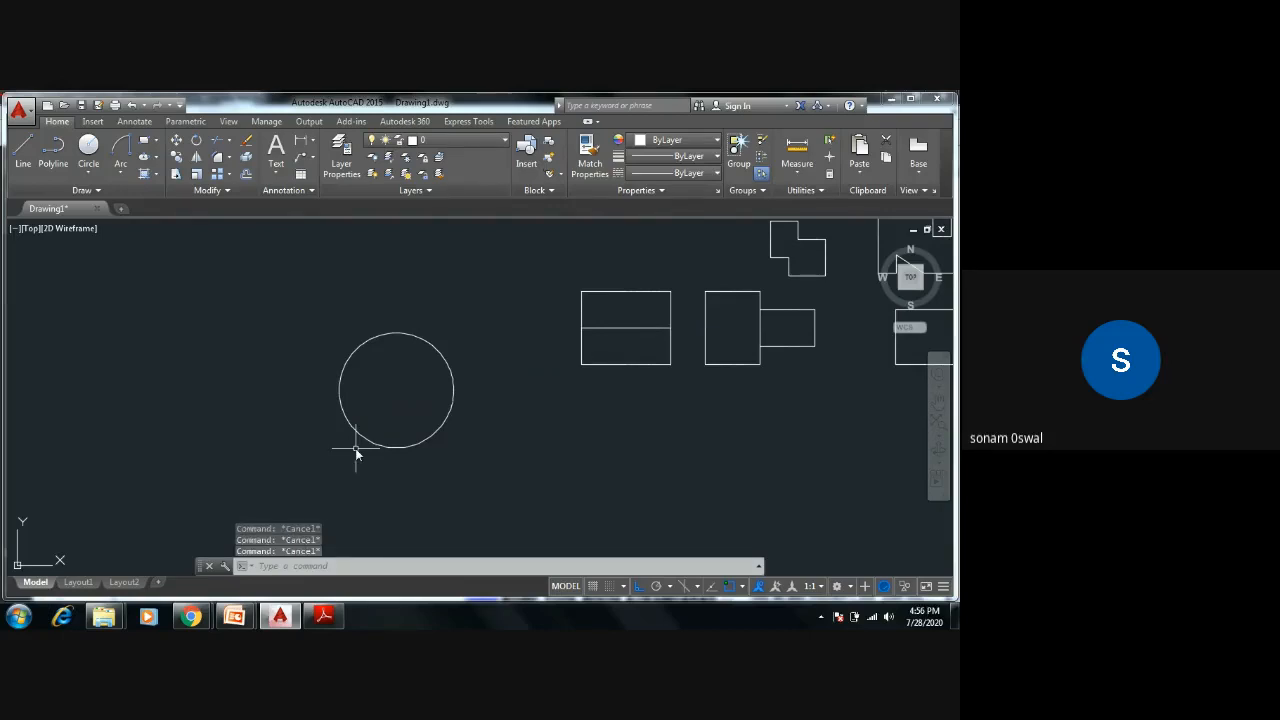
Step: Turn on Object Snap Tracking in the Drafting Settings
type("DS")
key("Return")
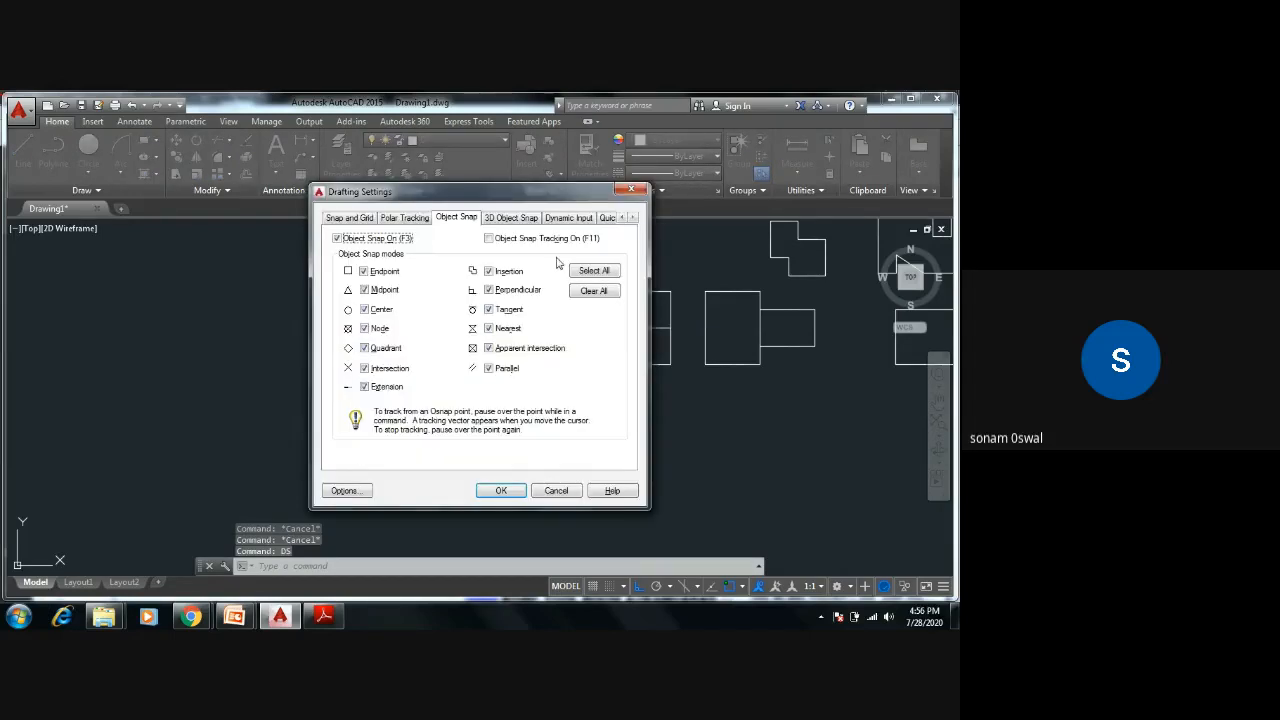
left_click(552, 240)
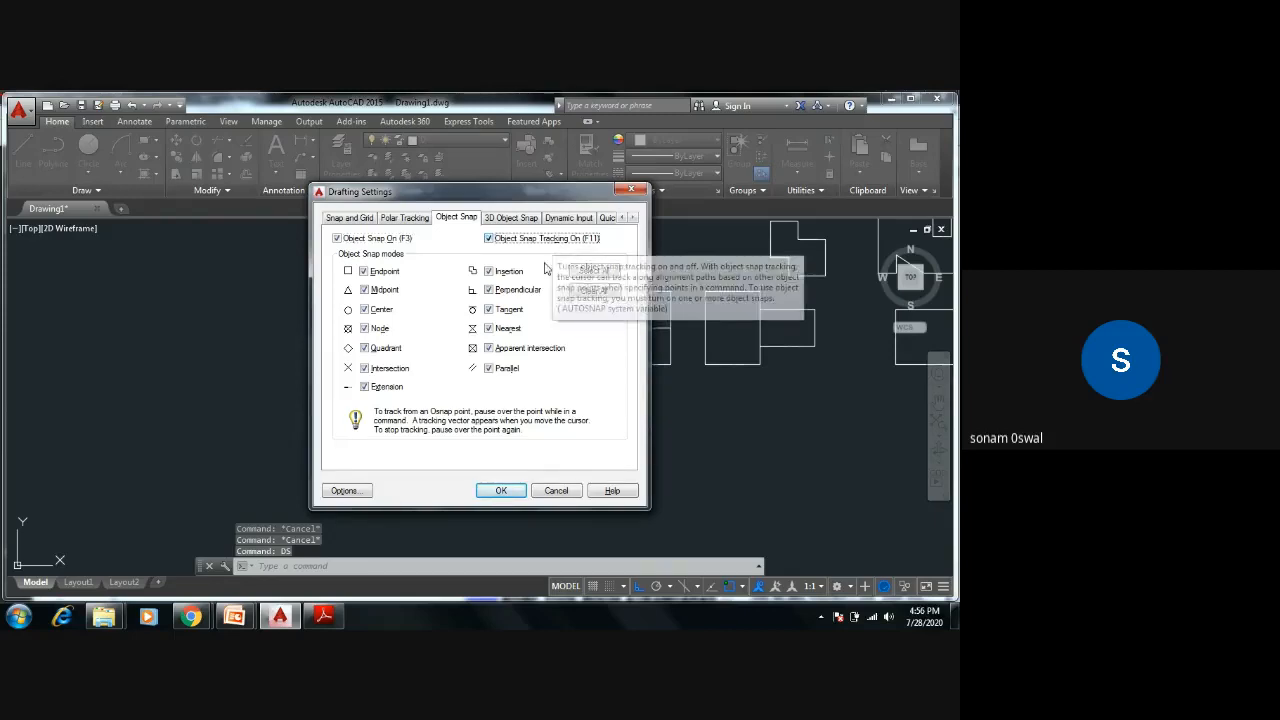
left_click(503, 494)
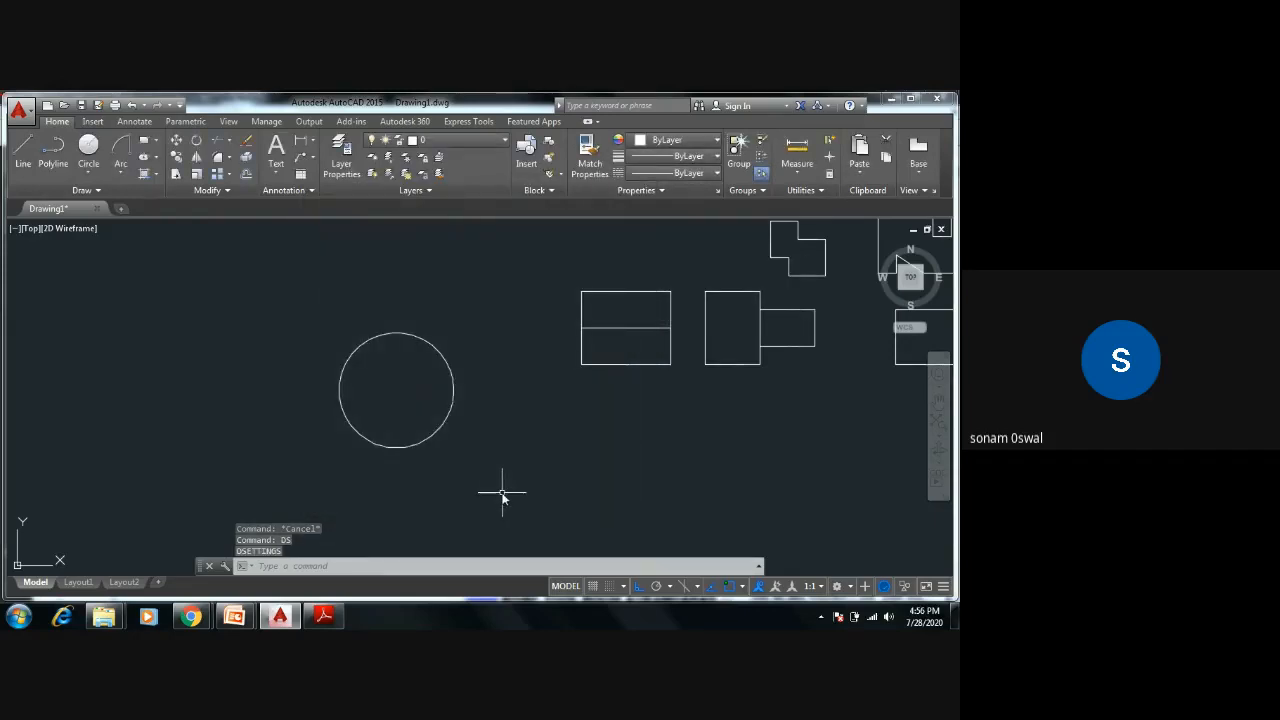
Step: Draw a vertical line through the circle's centre, extending beyond it above and below, aligned with object snap tracking
type("l")
key("Return")
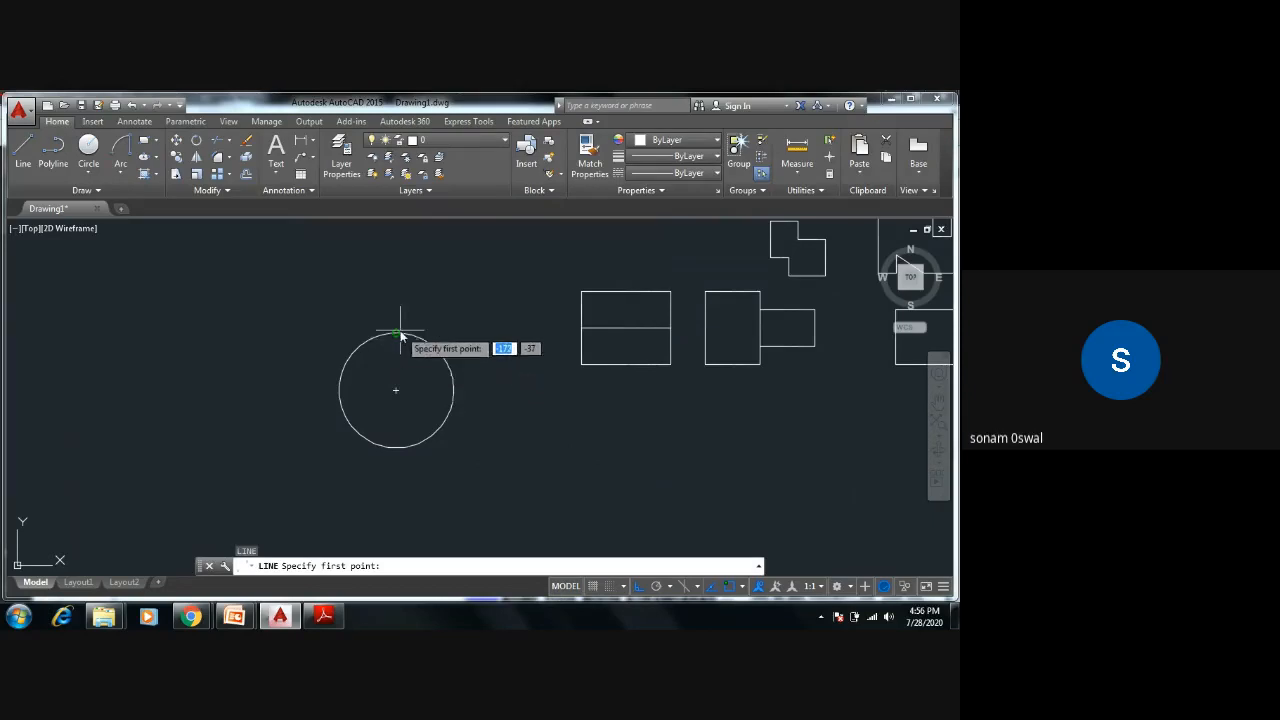
left_click(395, 283)
left_click(424, 503)
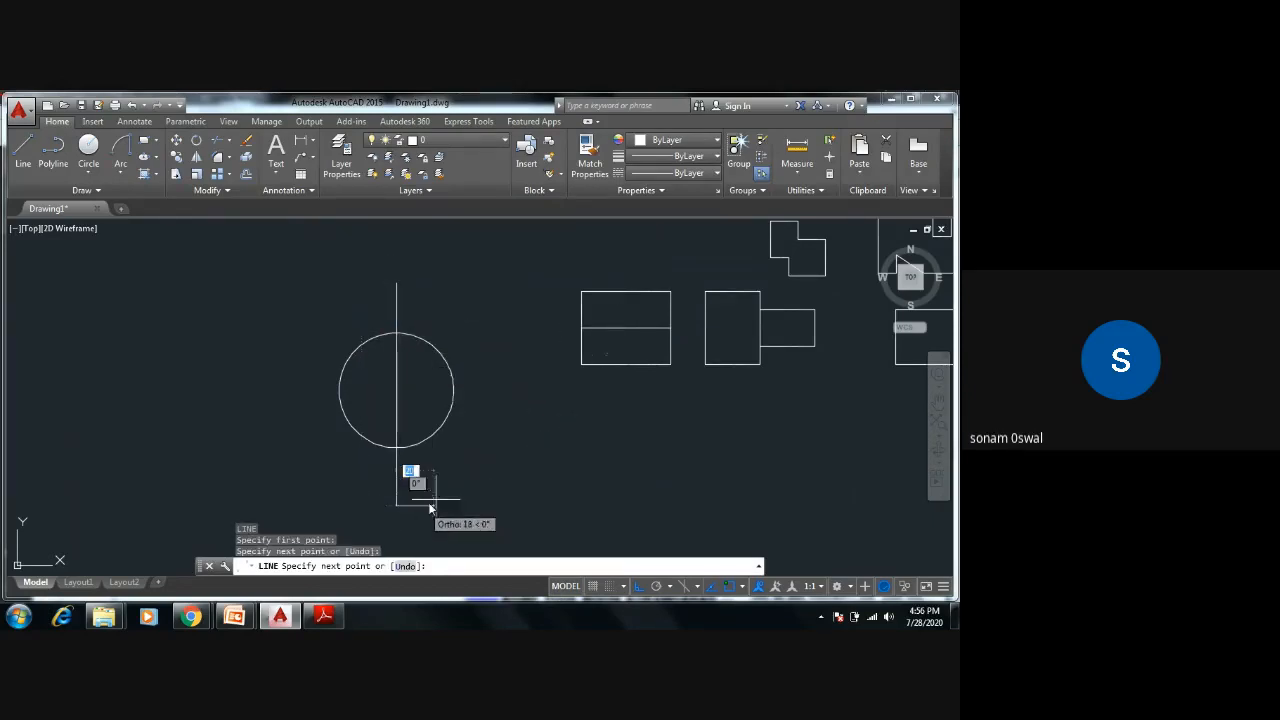
key("Escape")
key("Escape")
key("Escape")
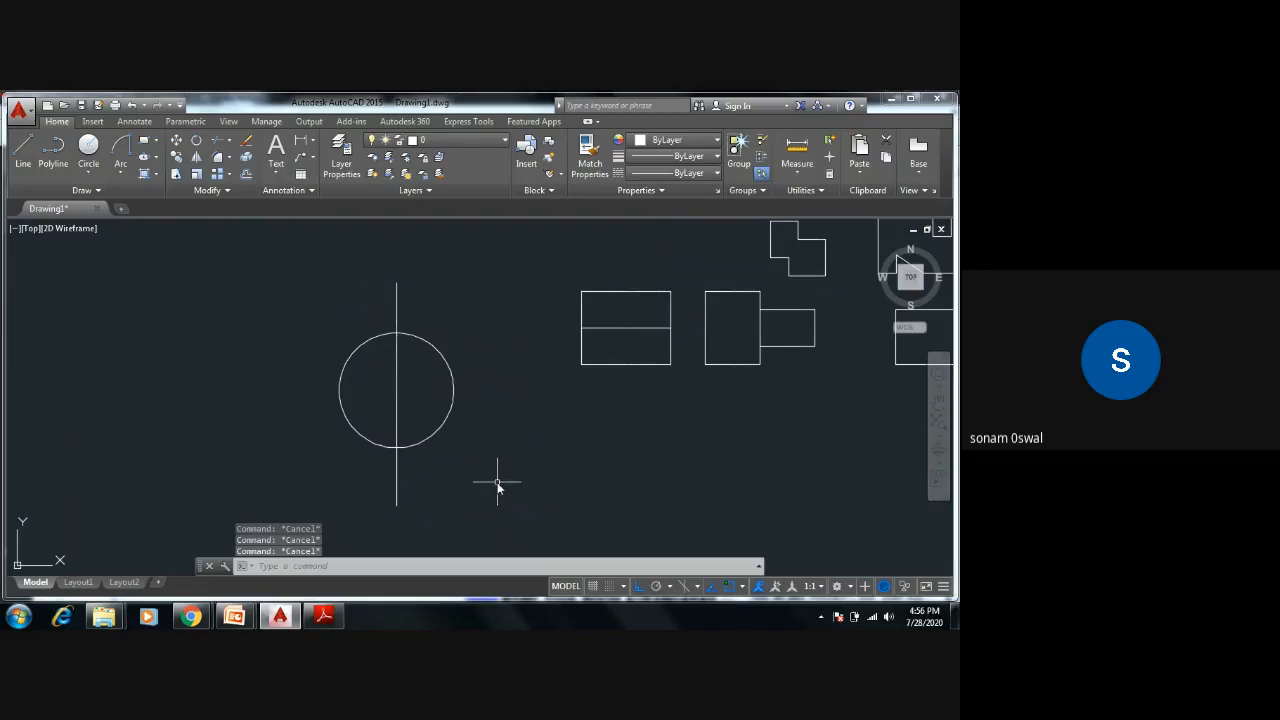
Step: Draw a horizontal line through the circle's centre, extending past both sides, aligned with object snap tracking
type("l")
key("Return")
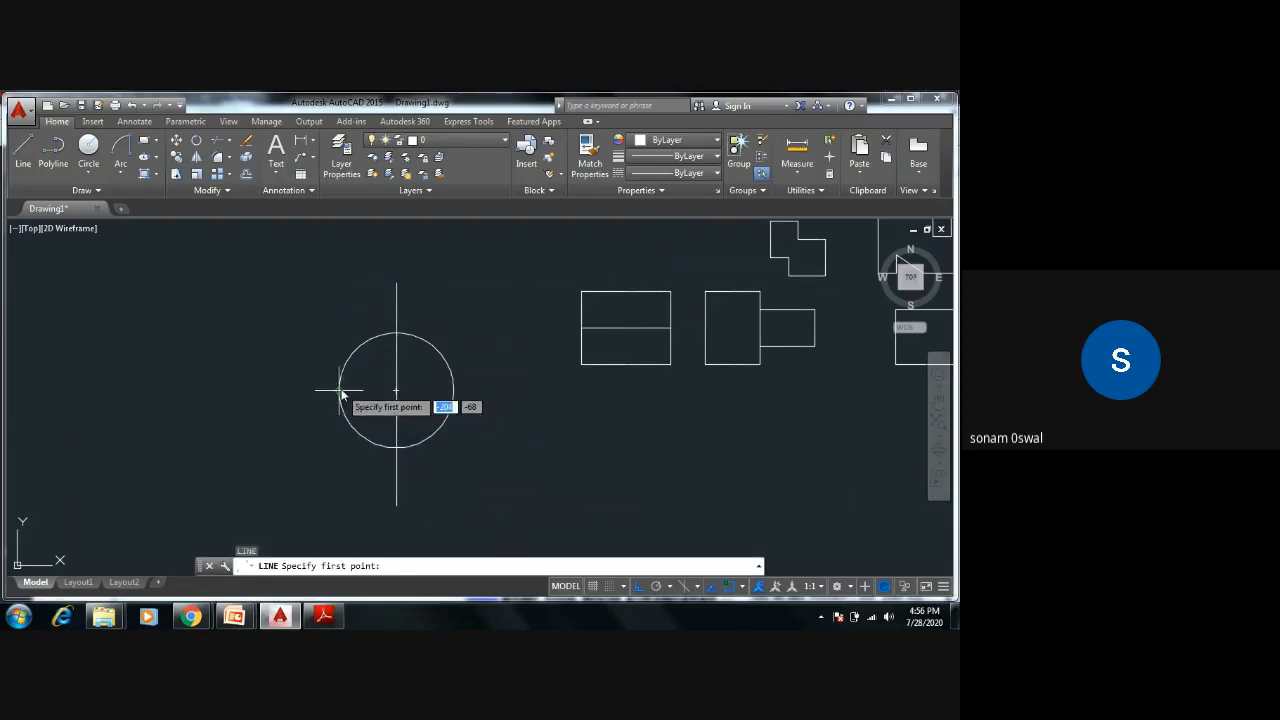
left_click(306, 390)
left_click(502, 405)
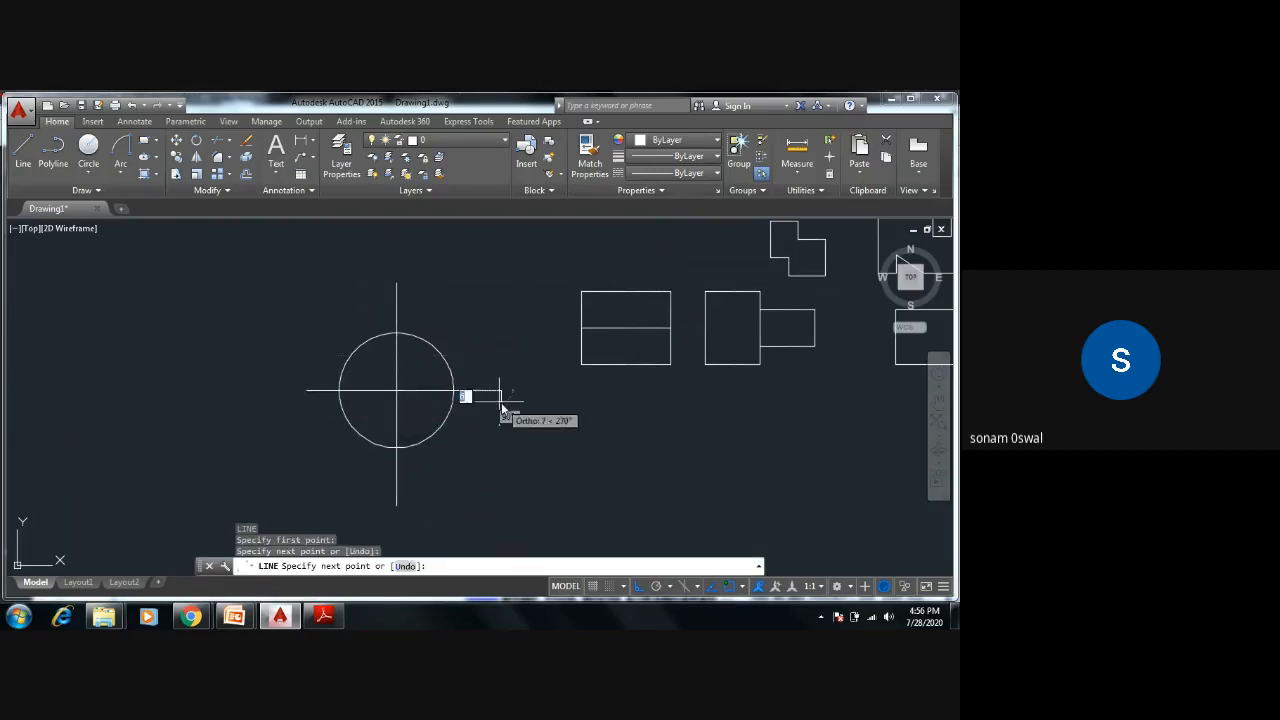
key("Escape")
key("Escape")
key("Escape")
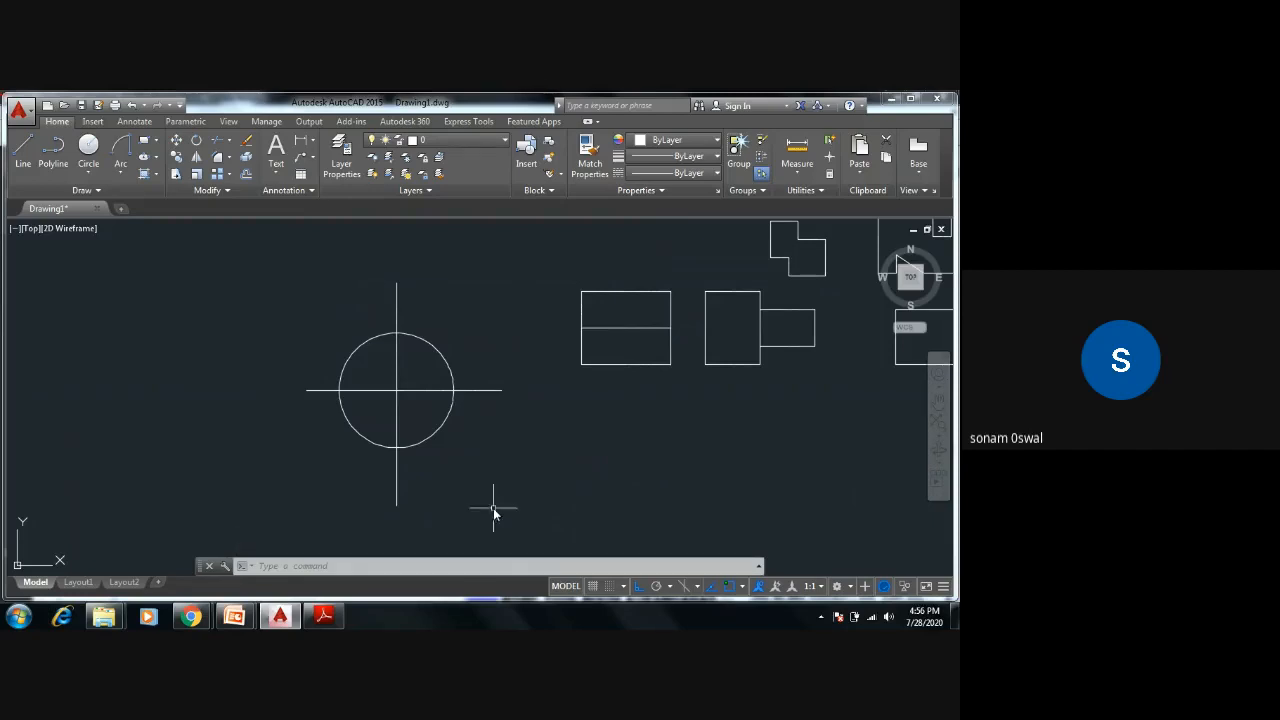
scroll(443, 491, "down", 4)
middle_click_drag(553, 431, 341, 427)
scroll(529, 369, "up", 2)
scroll(520, 374, "down", 3)
middle_click_drag(463, 414, 597, 359)
scroll(491, 374, "up", 4)
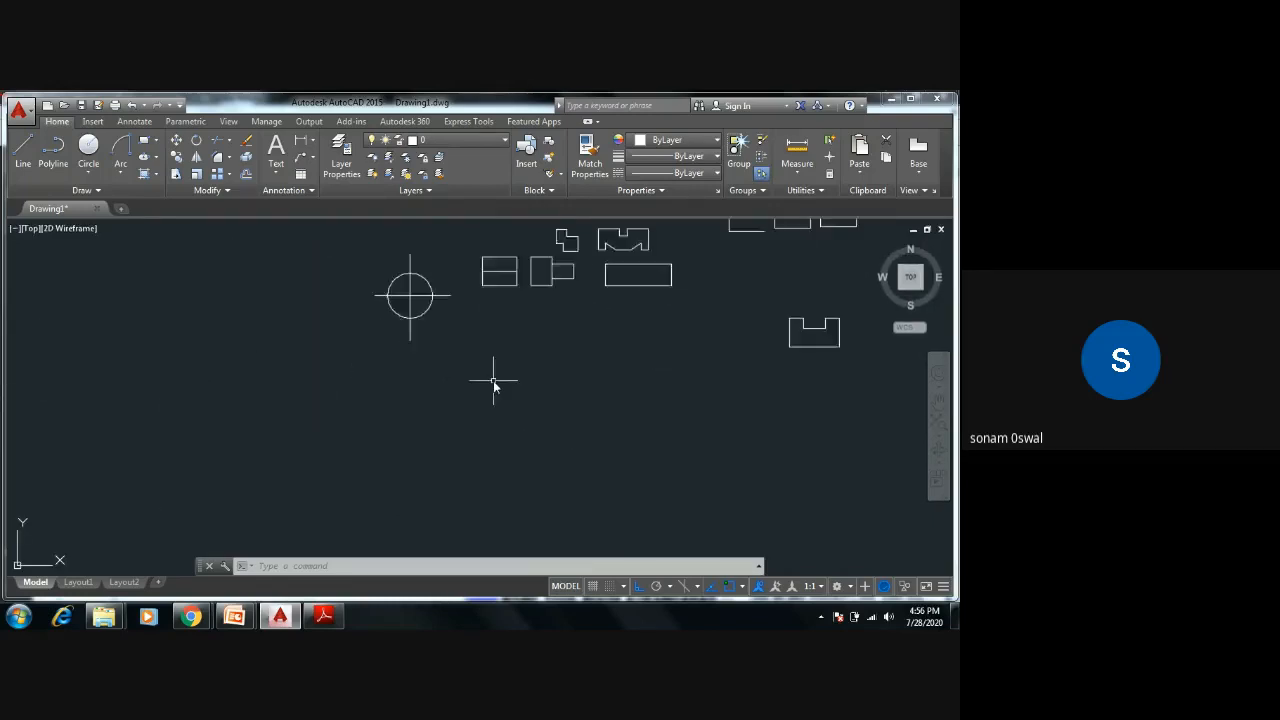
middle_click_drag(491, 400, 505, 494)
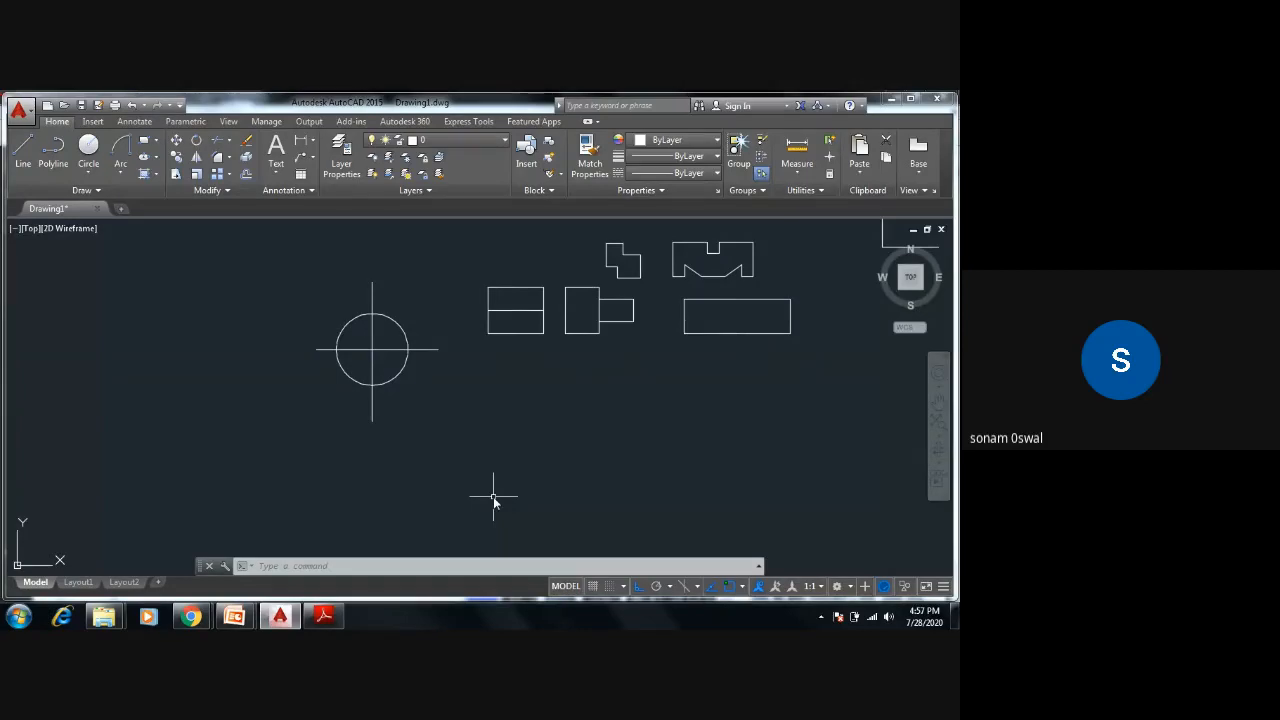
mouse_move(537, 491)
middle_mouse_down()
mouse_move(363, 500)
mouse_move(355, 522)
middle_mouse_up()
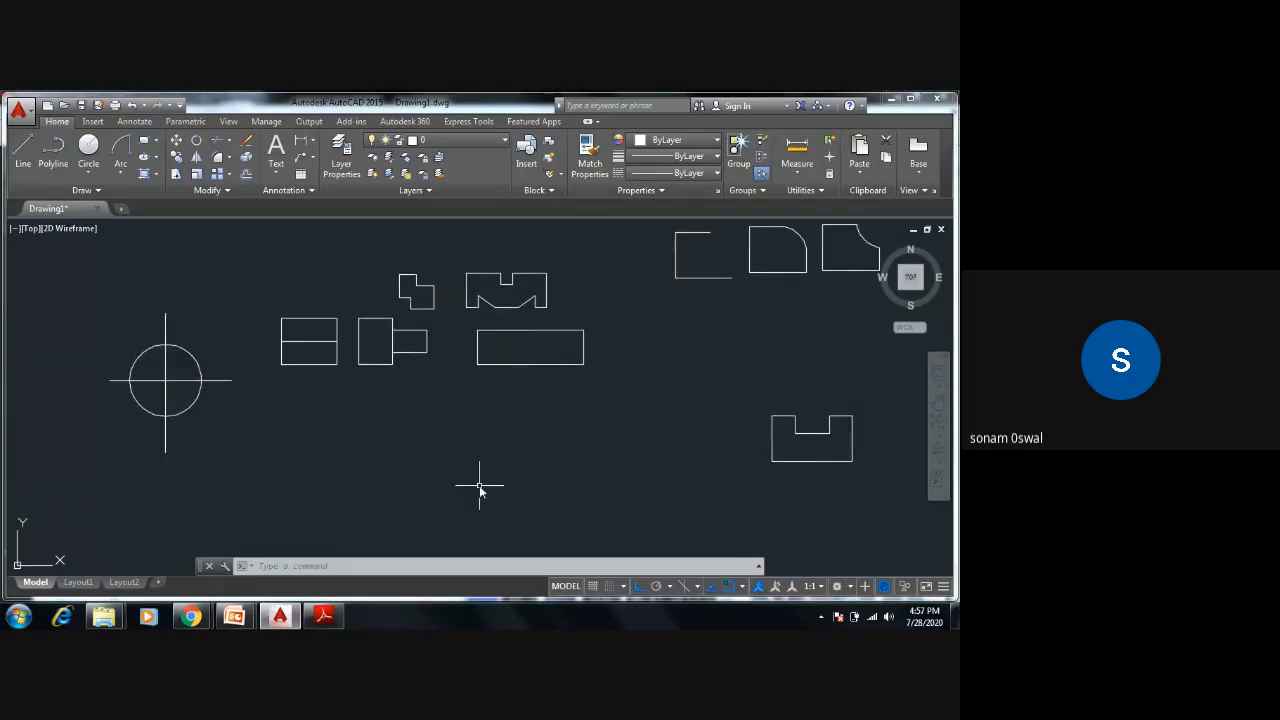
key("Escape")
key("Escape")
key("Escape")
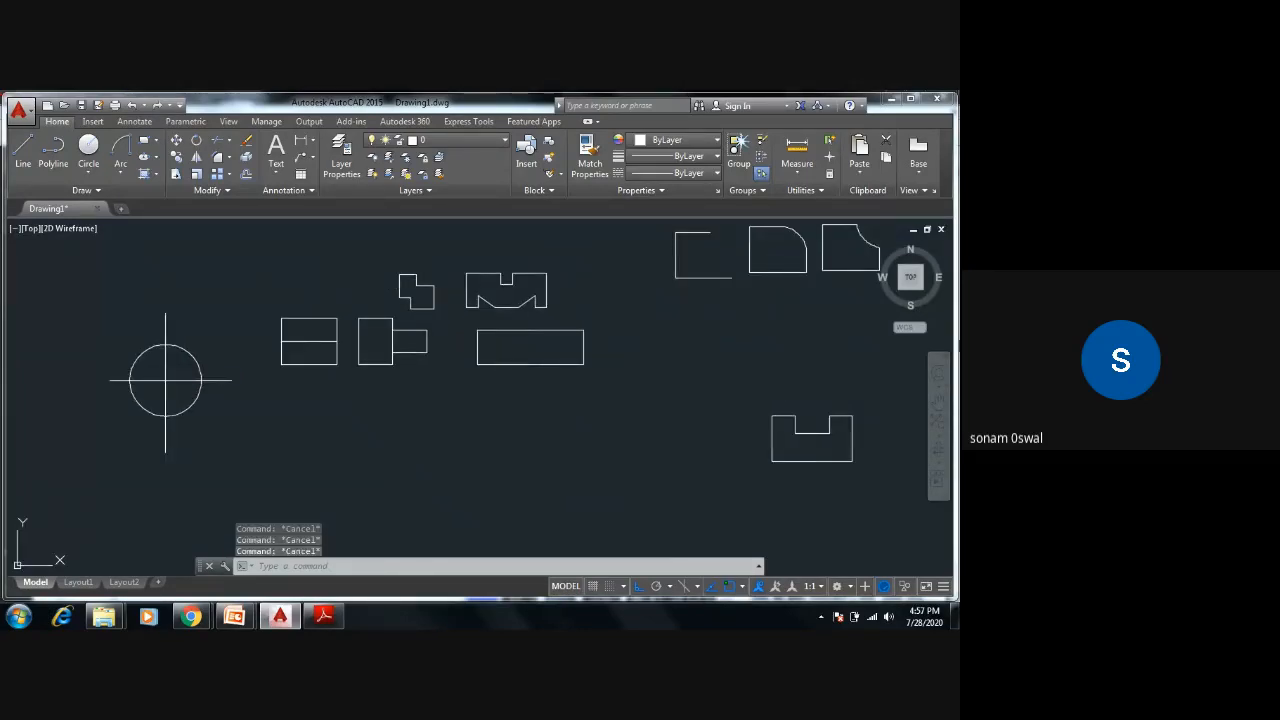
Step: Turn on polar tracking in place of Ortho mode
left_click(657, 587)
left_click(656, 590)
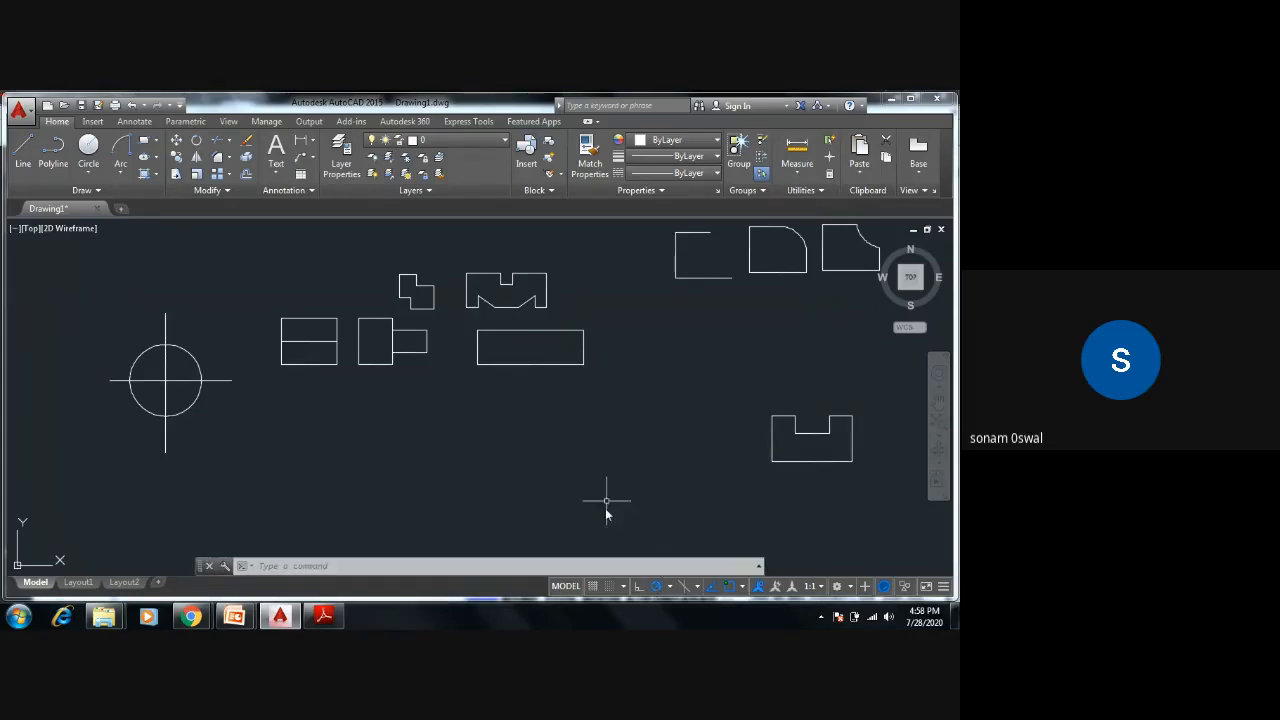
key("Escape")
key("Escape")
key("Escape")
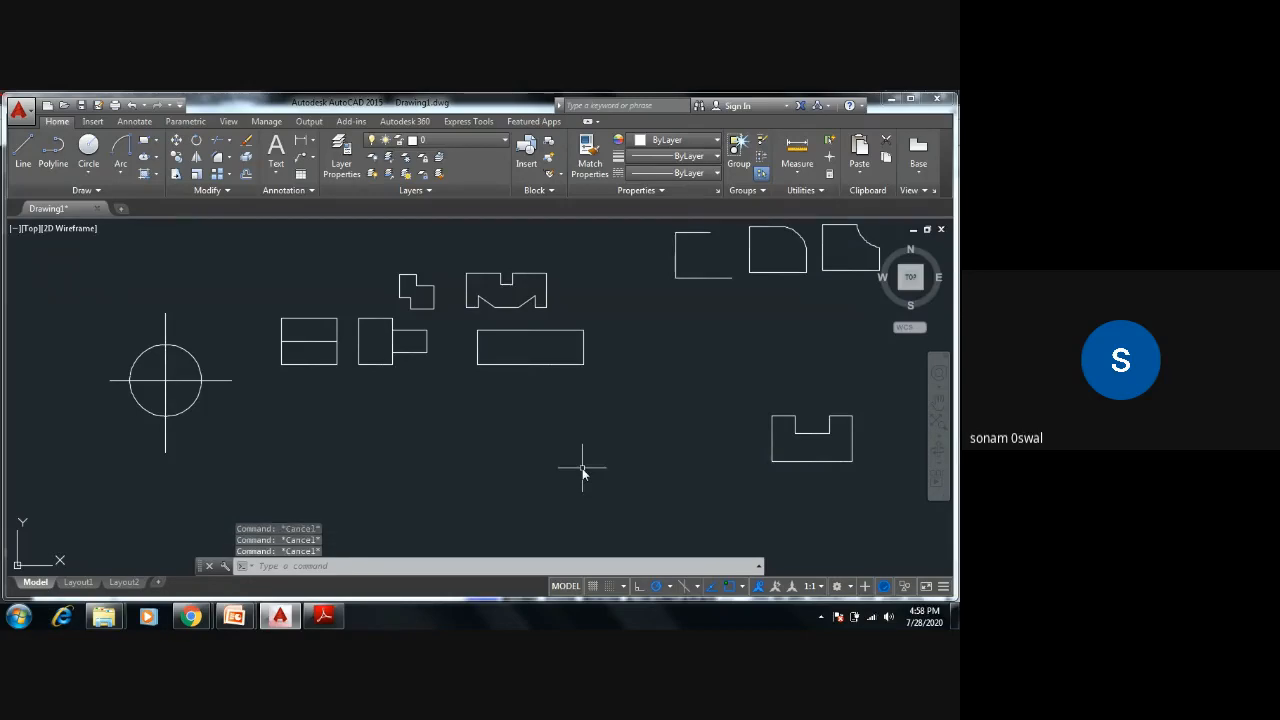
Step: Turn polar tracking off and switch Ortho mode back on
type("L")
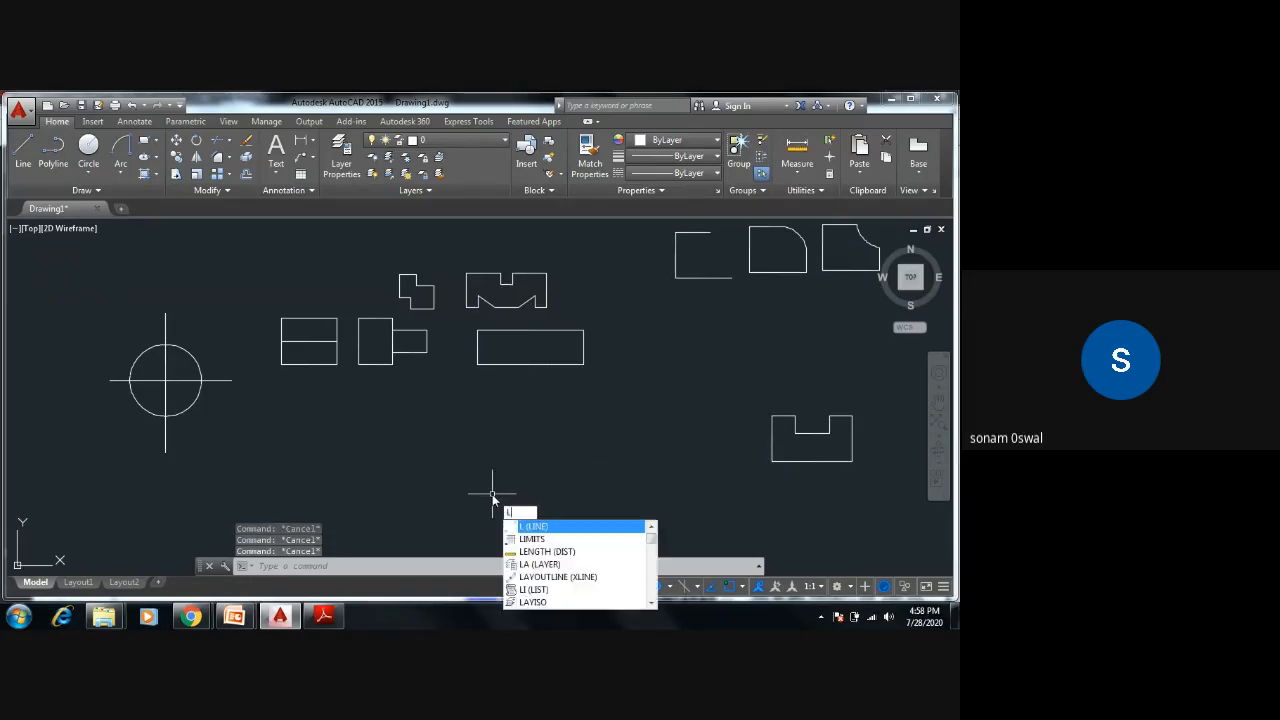
key("Return")
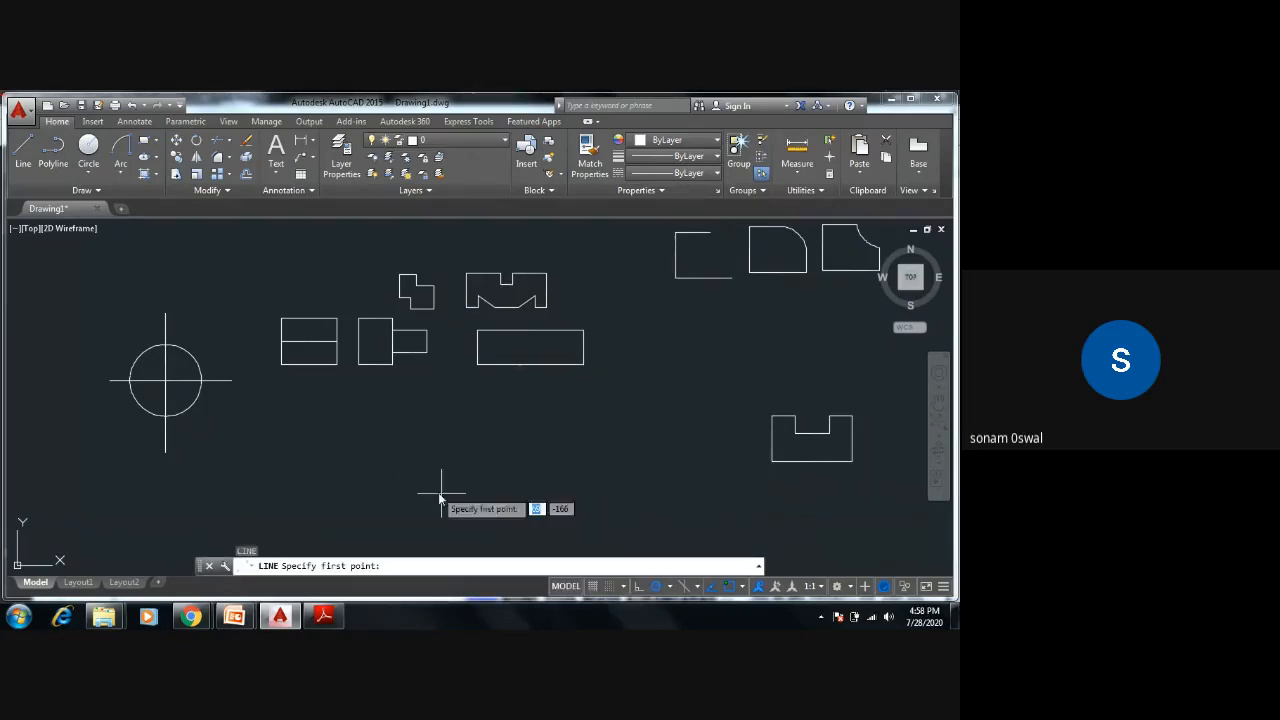
left_click(655, 587)
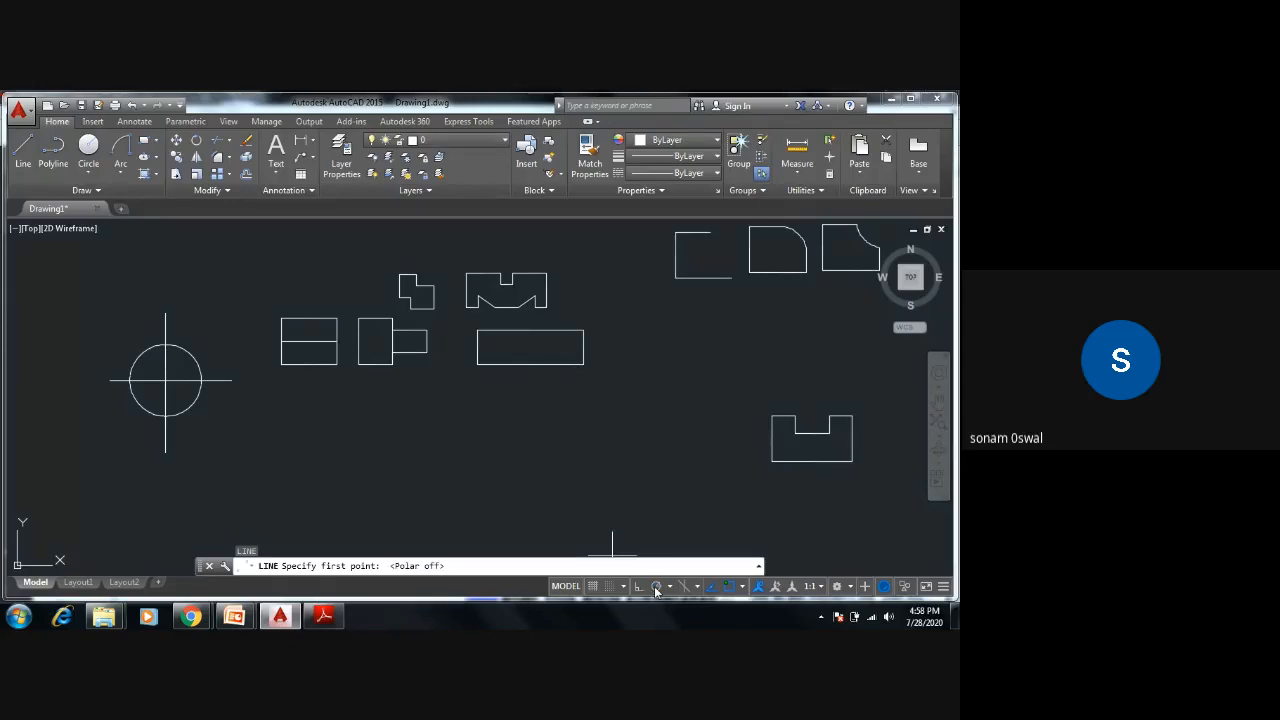
key("Escape")
key("Escape")
key("Escape")
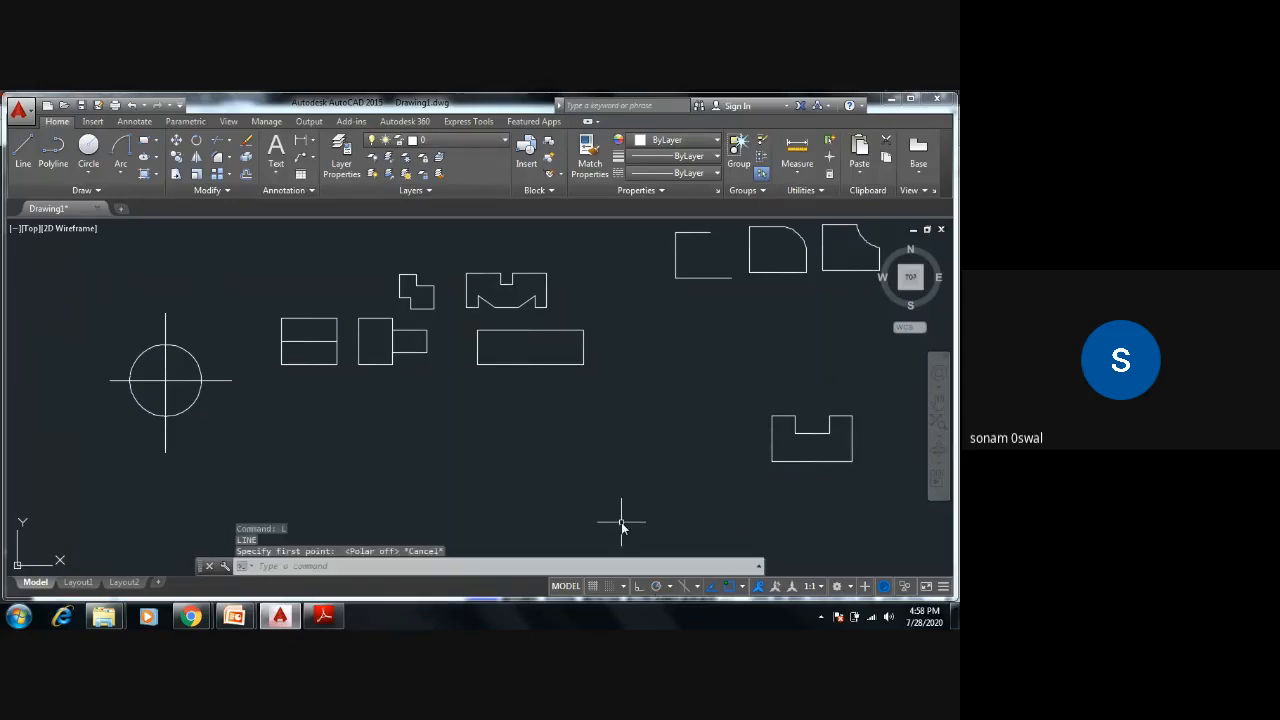
left_click(638, 587)
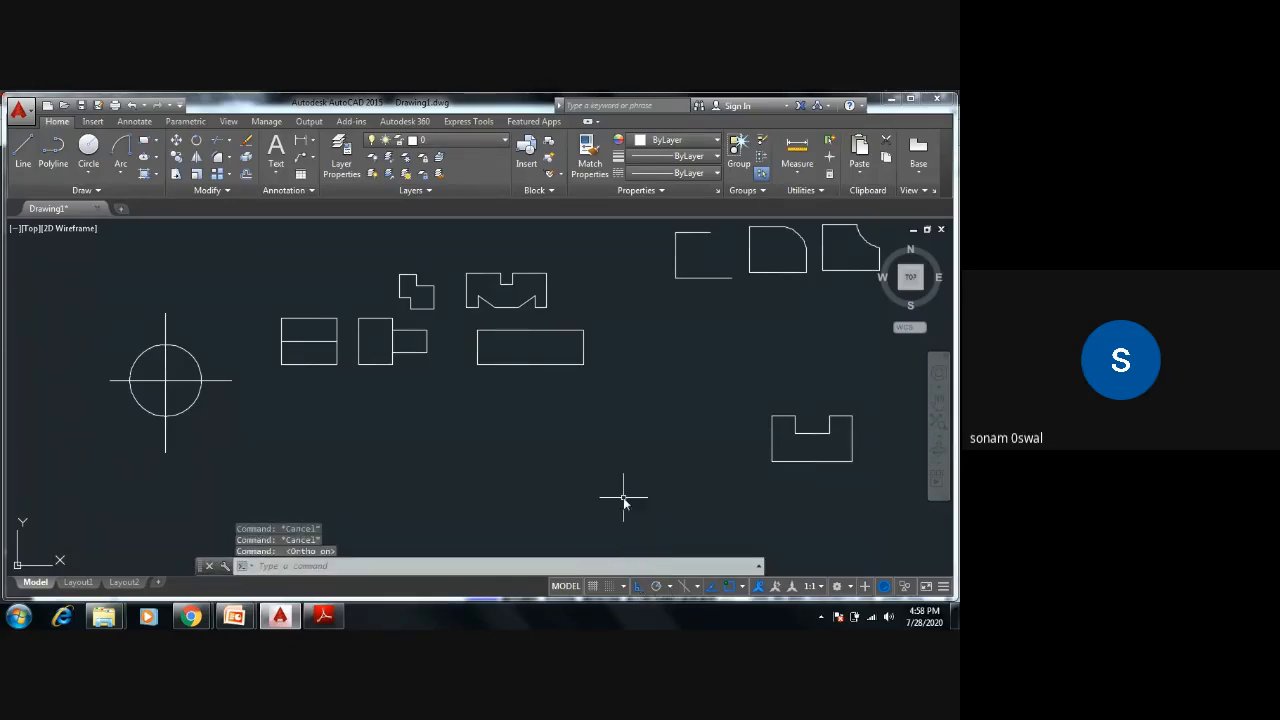
Step: Turn on Polar Tracking in the Drafting Settings with an increment angle of 15
type("e")
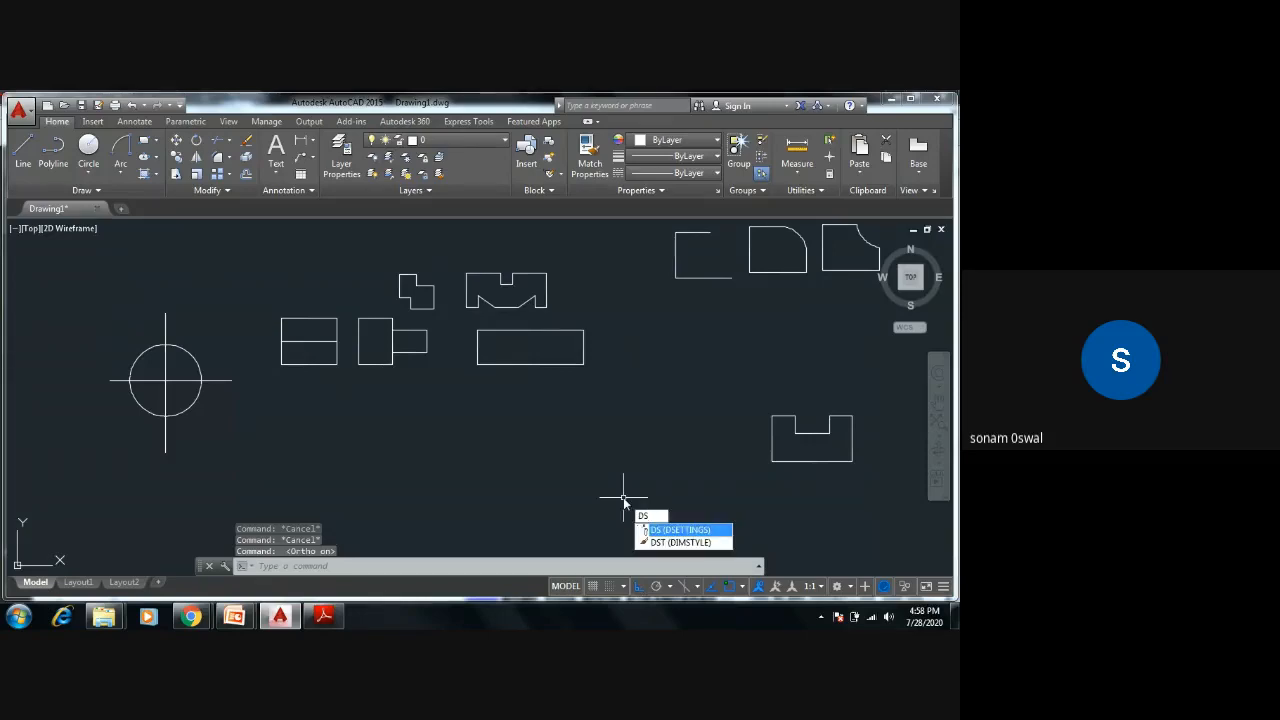
key("Return")
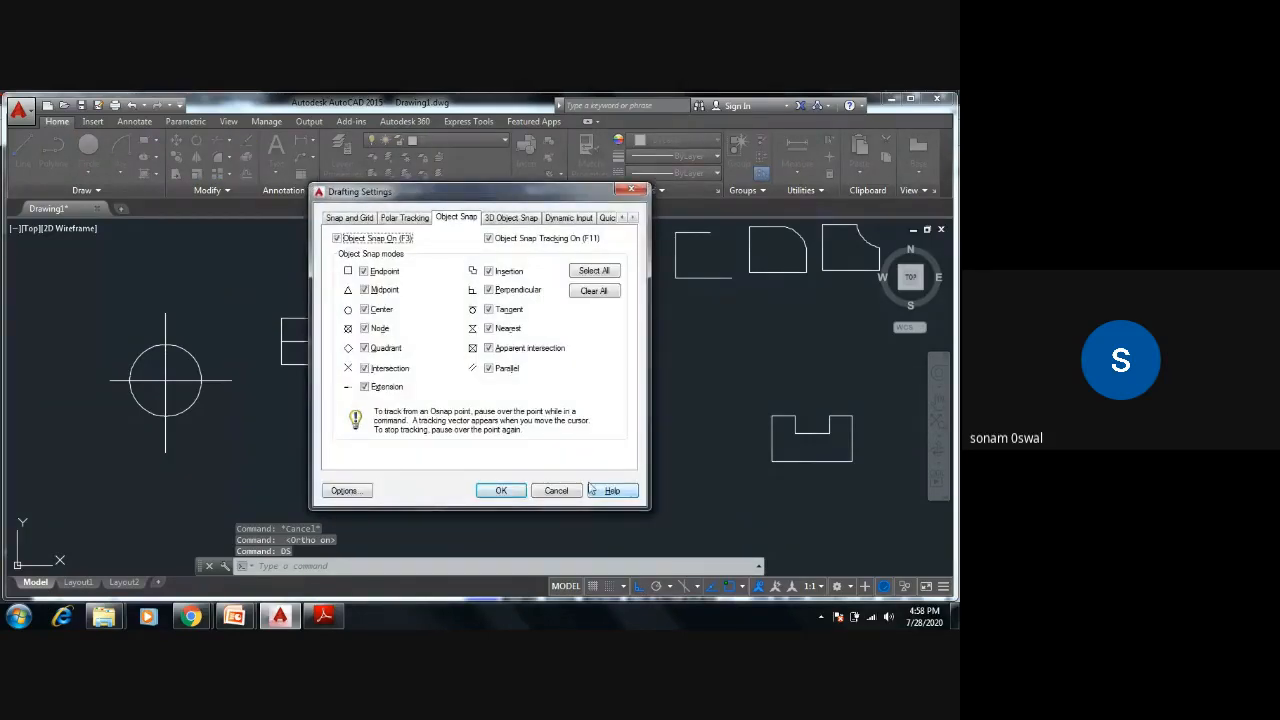
left_click(416, 218)
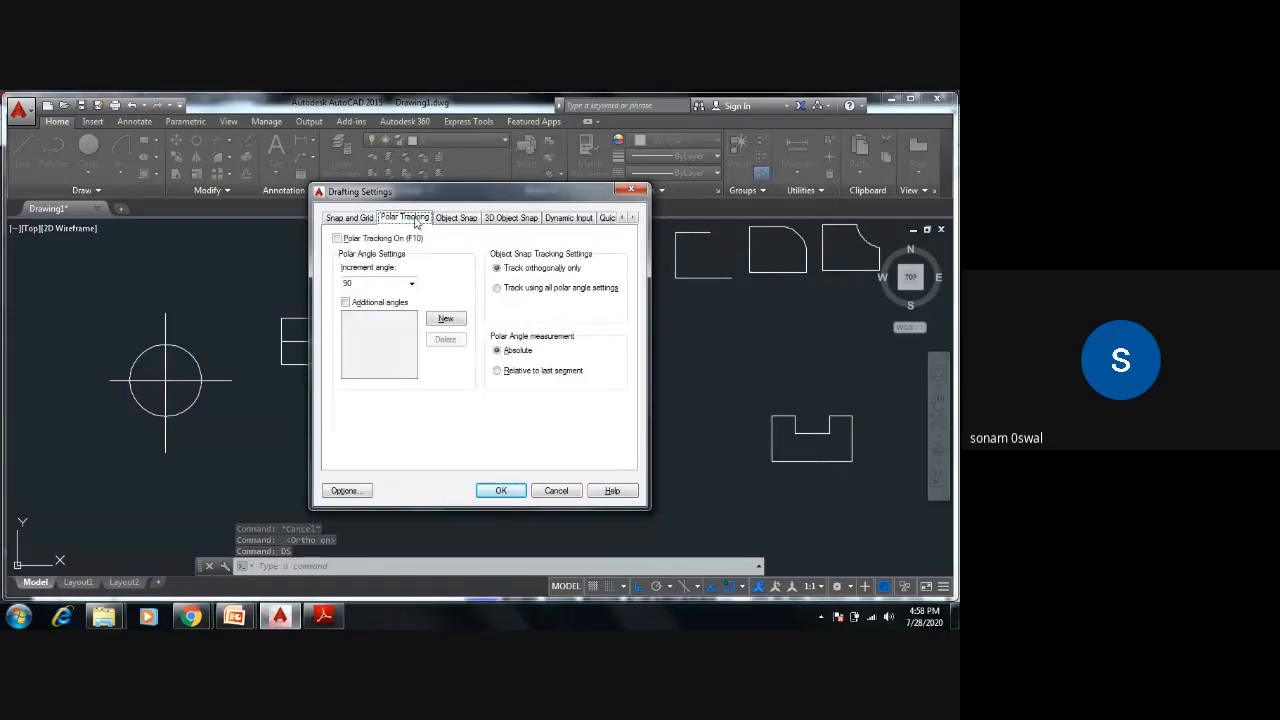
left_click(340, 240)
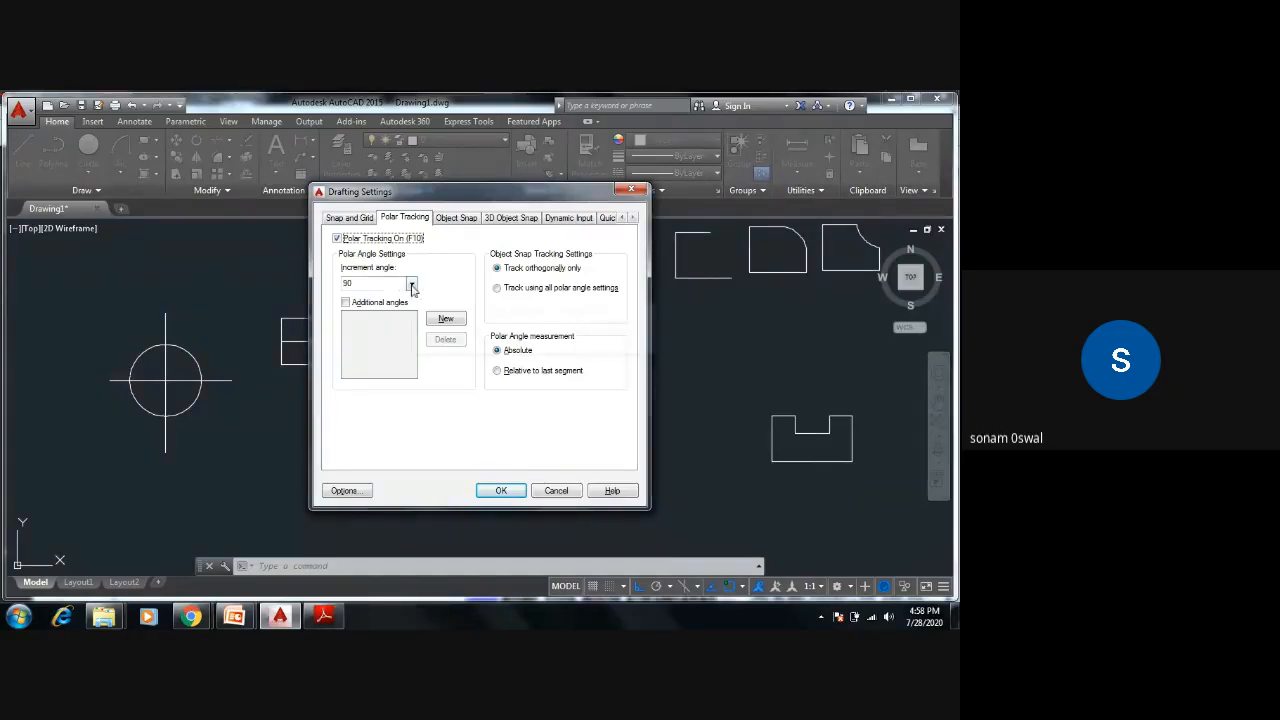
left_click(411, 284)
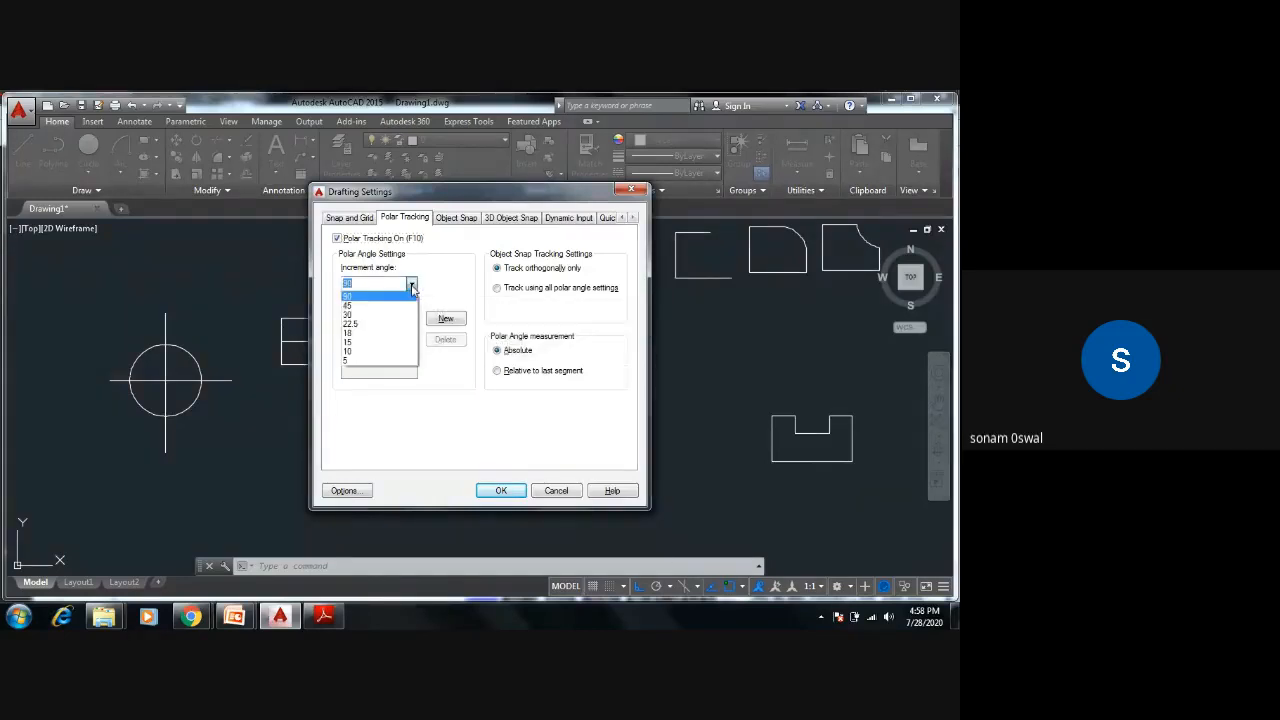
left_click(368, 342)
left_click(501, 490)
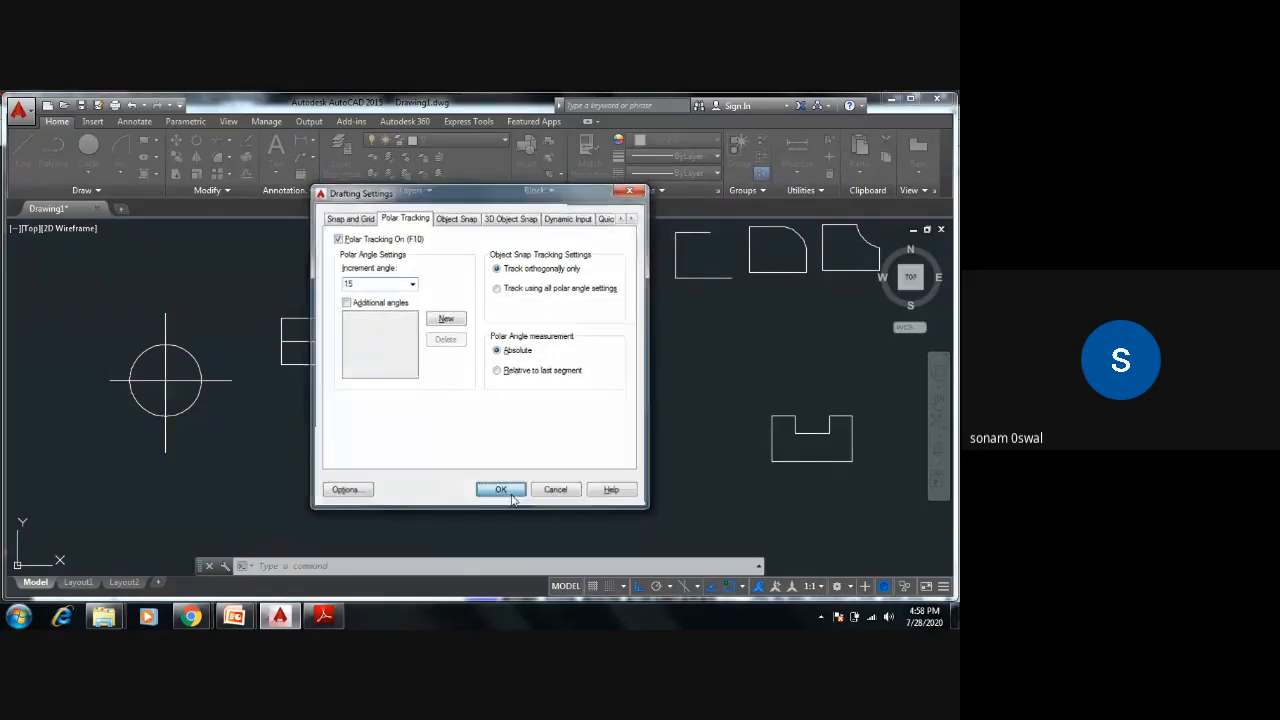
Step: Draw a horizontal line below the long rectangle along the 0° polar tracking direction
middle_click_drag(528, 491, 340, 475)
type("l")
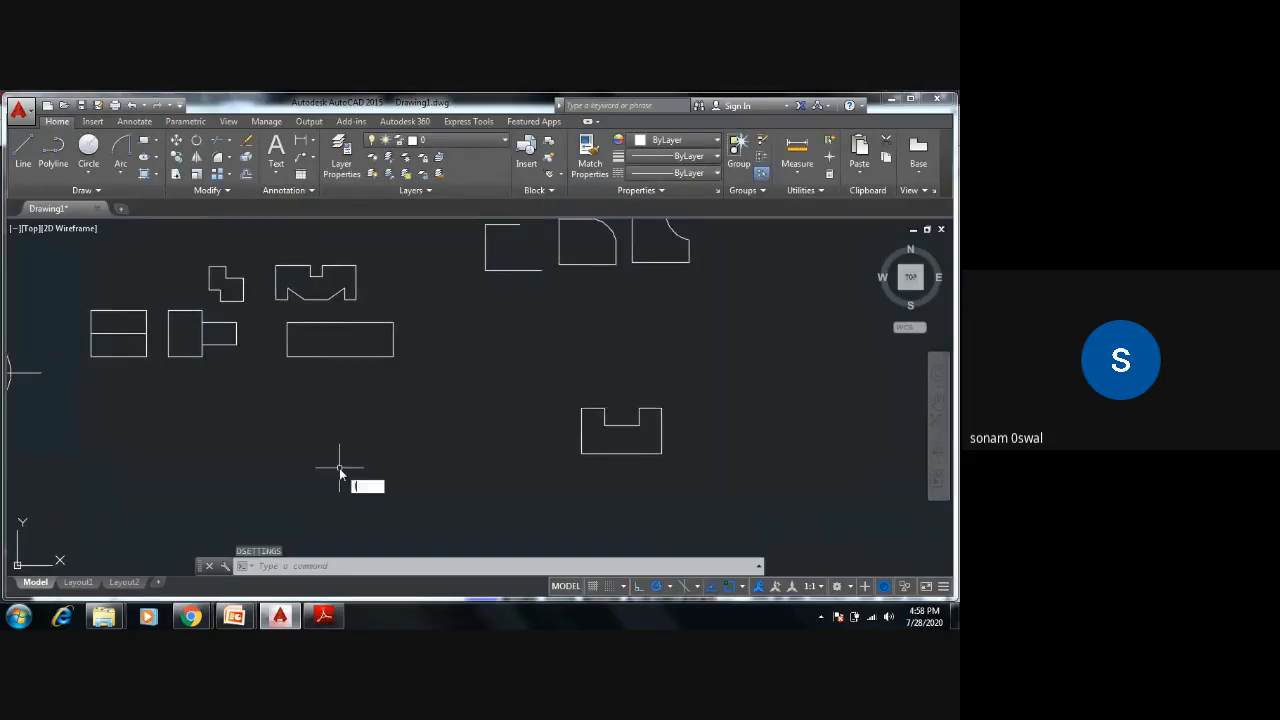
key("Return")
left_click(300, 455)
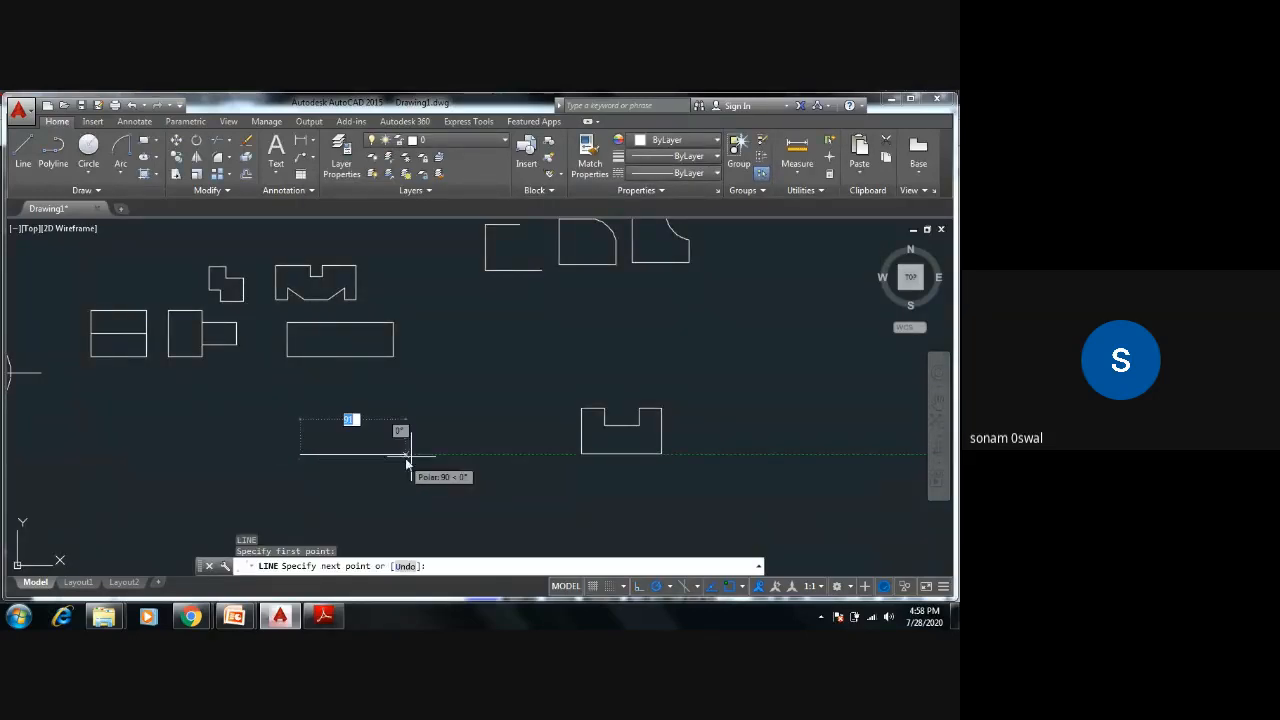
left_click(459, 455)
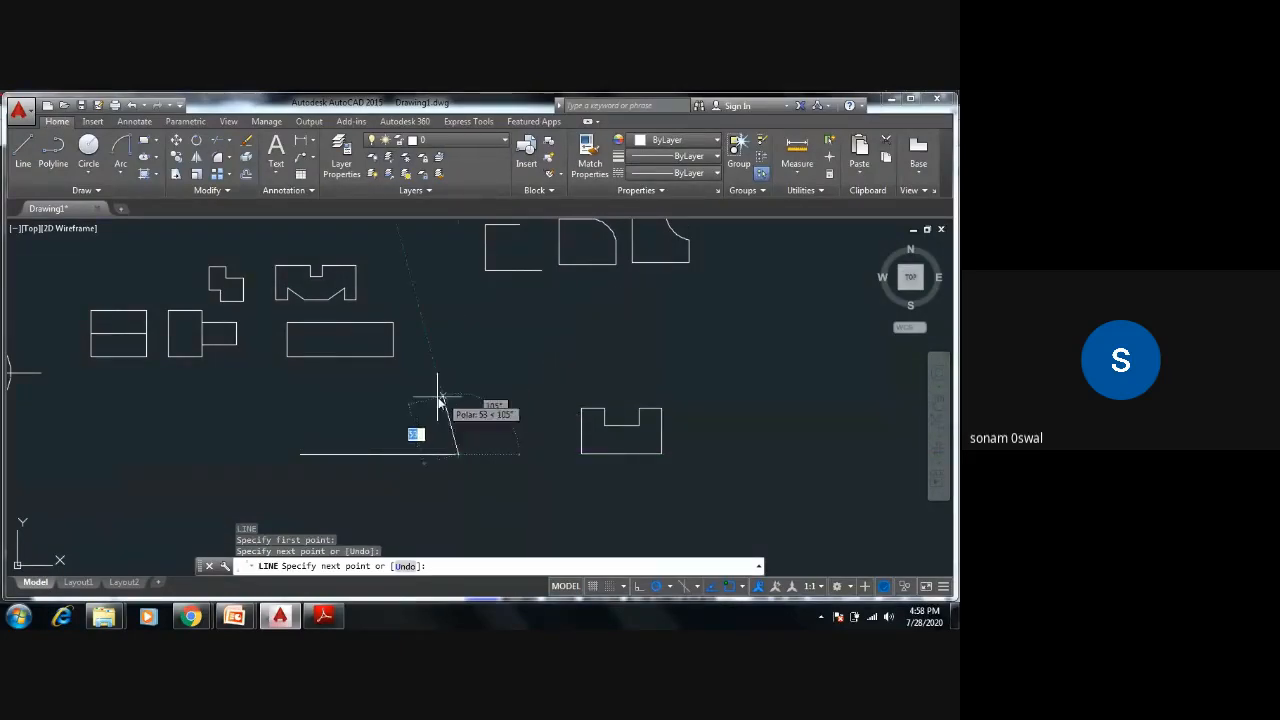
middle_click_drag(363, 409, 394, 440)
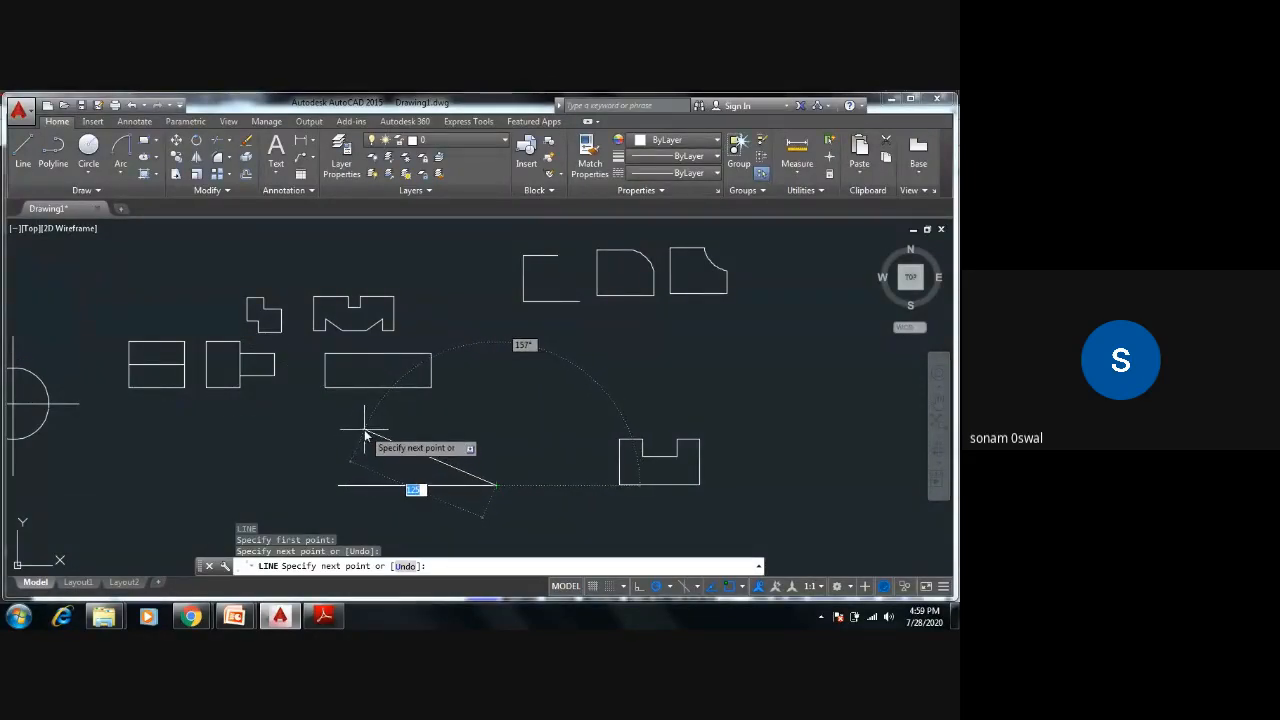
key("Escape")
key("Escape")
key("Escape")
Step: Draw a slanted line from the left end of the horizontal line along the 15° polar tracking direction
scroll(466, 446, "down", 2)
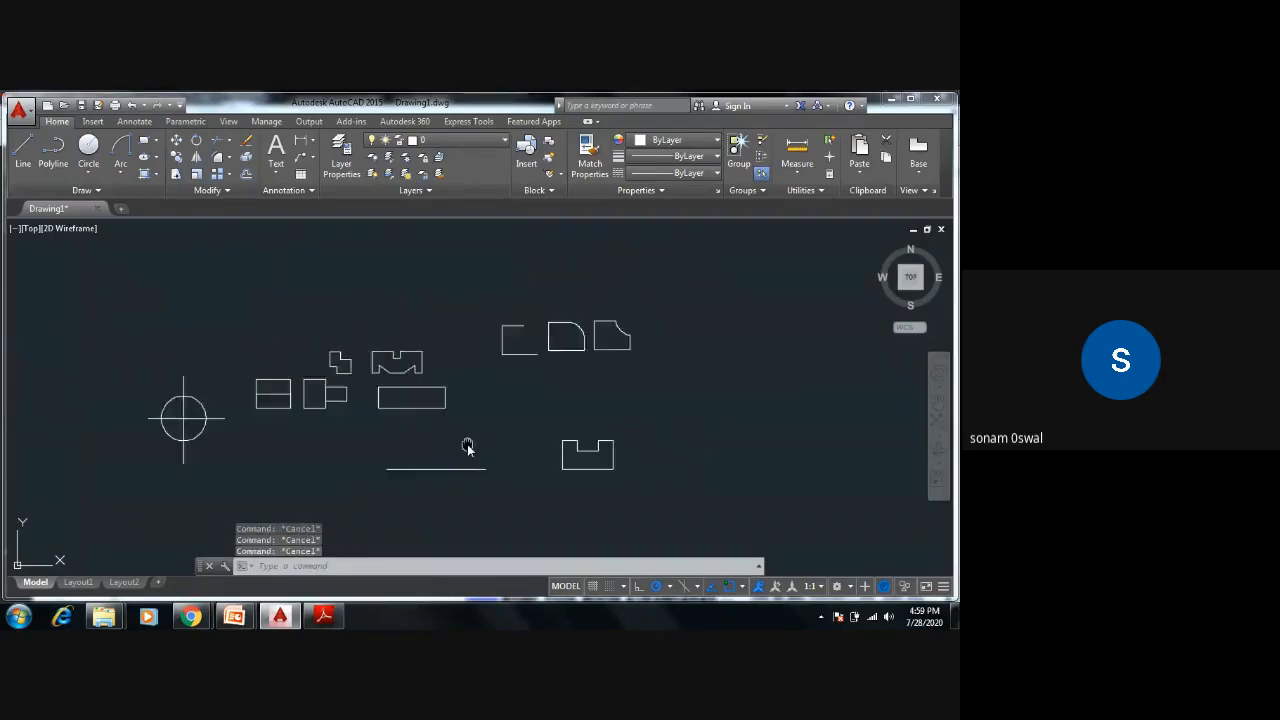
middle_click_drag(466, 446, 506, 388)
type("l")
key("Return")
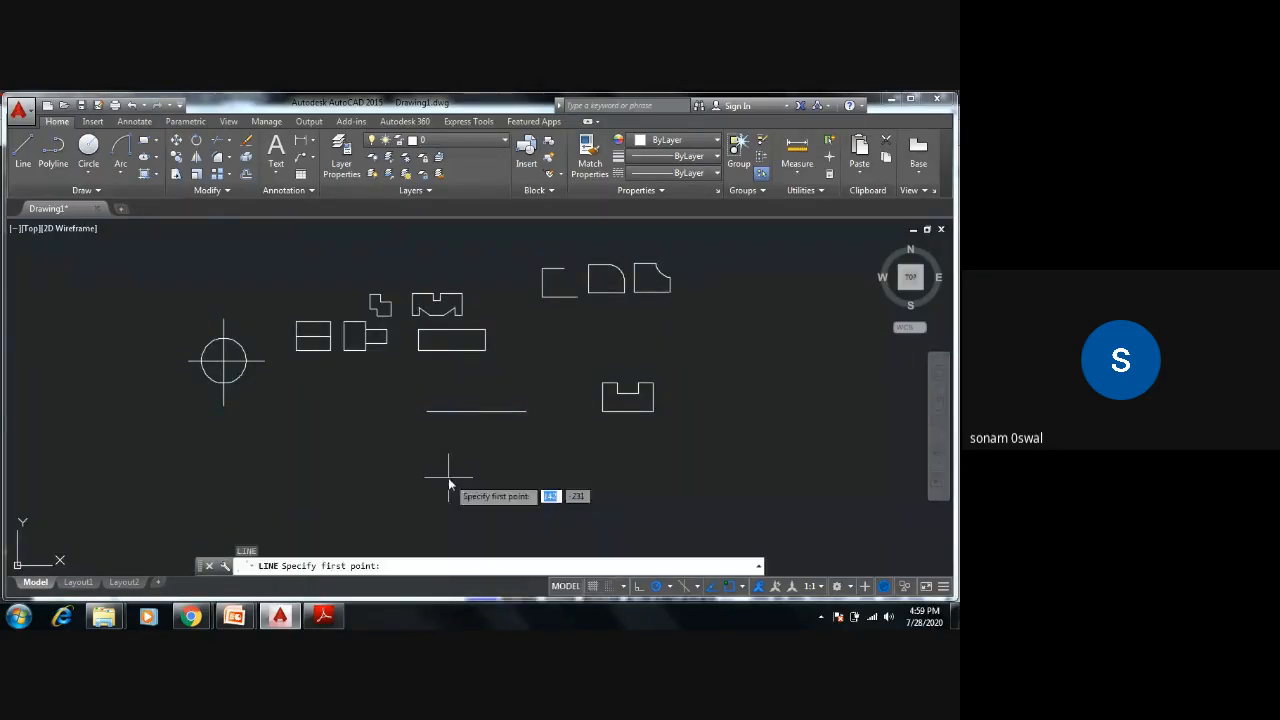
left_click(428, 416)
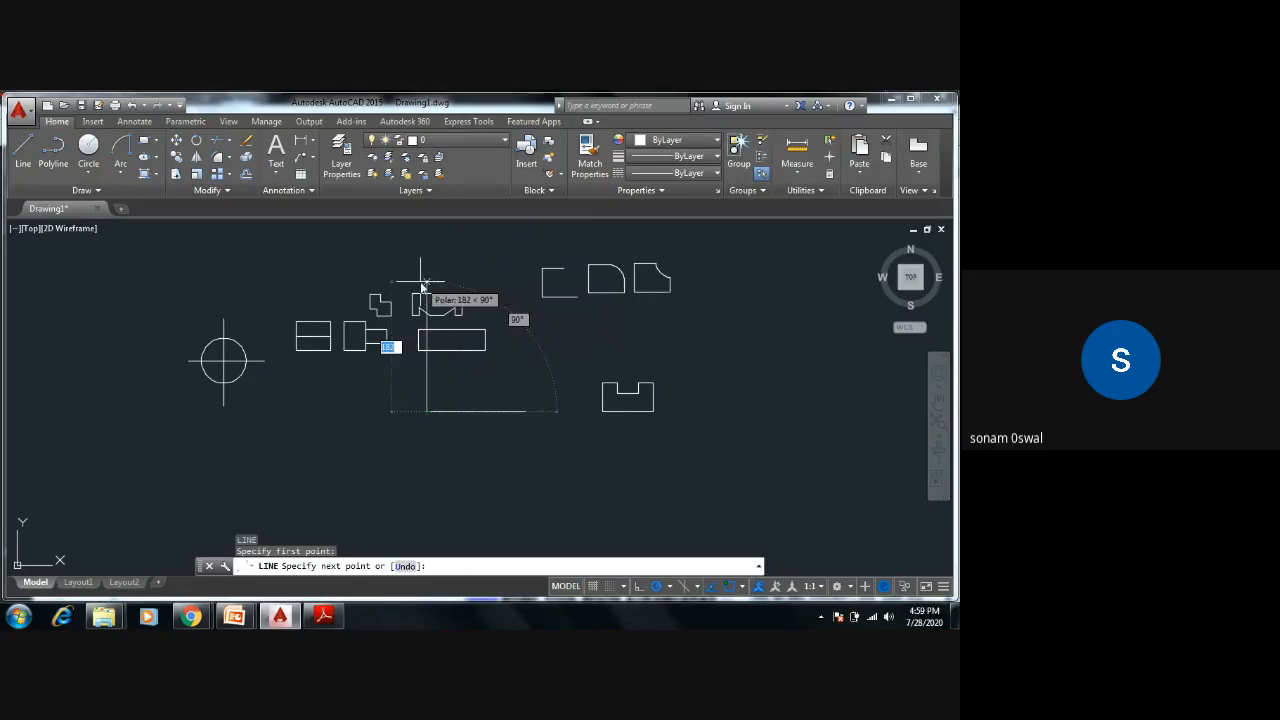
left_click(548, 381)
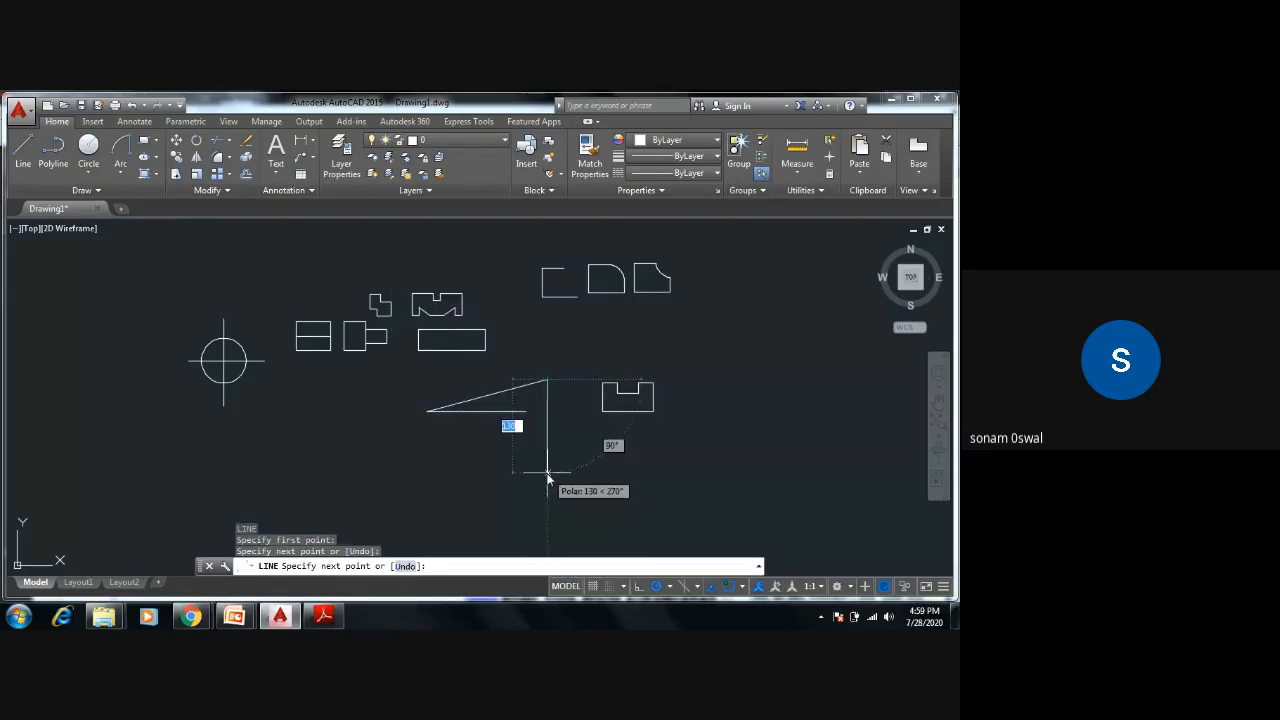
key("Escape")
key("Escape")
key("Escape")
key("Escape")
mouse_move(547, 473)
middle_mouse_down()
mouse_move(478, 488)
mouse_move(612, 405)
mouse_move(554, 497)
middle_mouse_up()
scroll(478, 488, "down", 2)
scroll(612, 405, "up", 4)
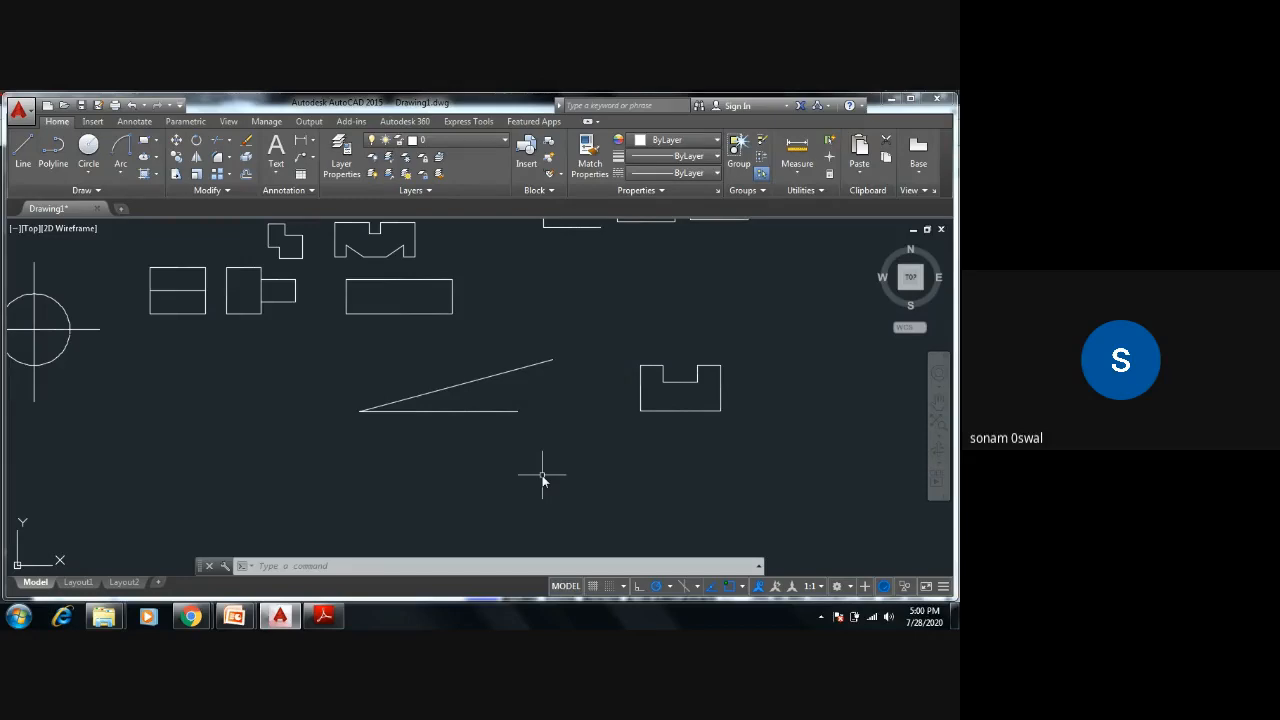
Step: Set the polar tracking increment angle to 45 in the Drafting Settings
type("ds")
key("Return")
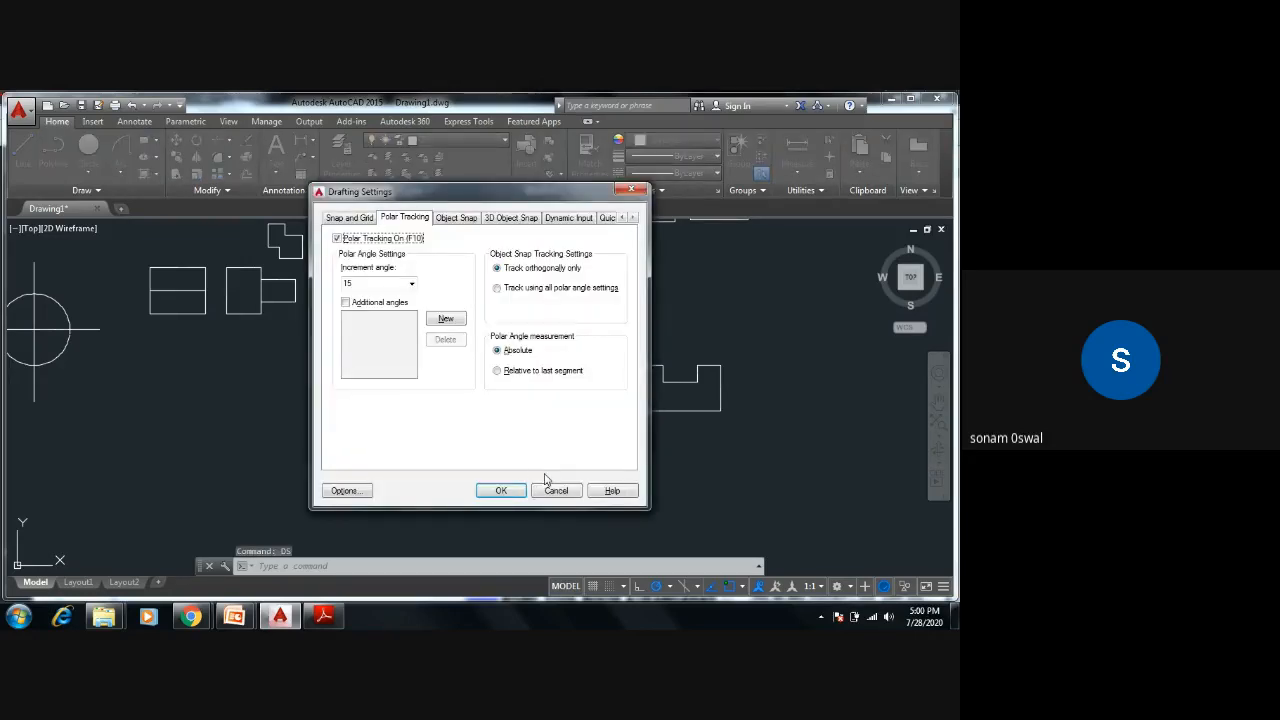
left_click(411, 285)
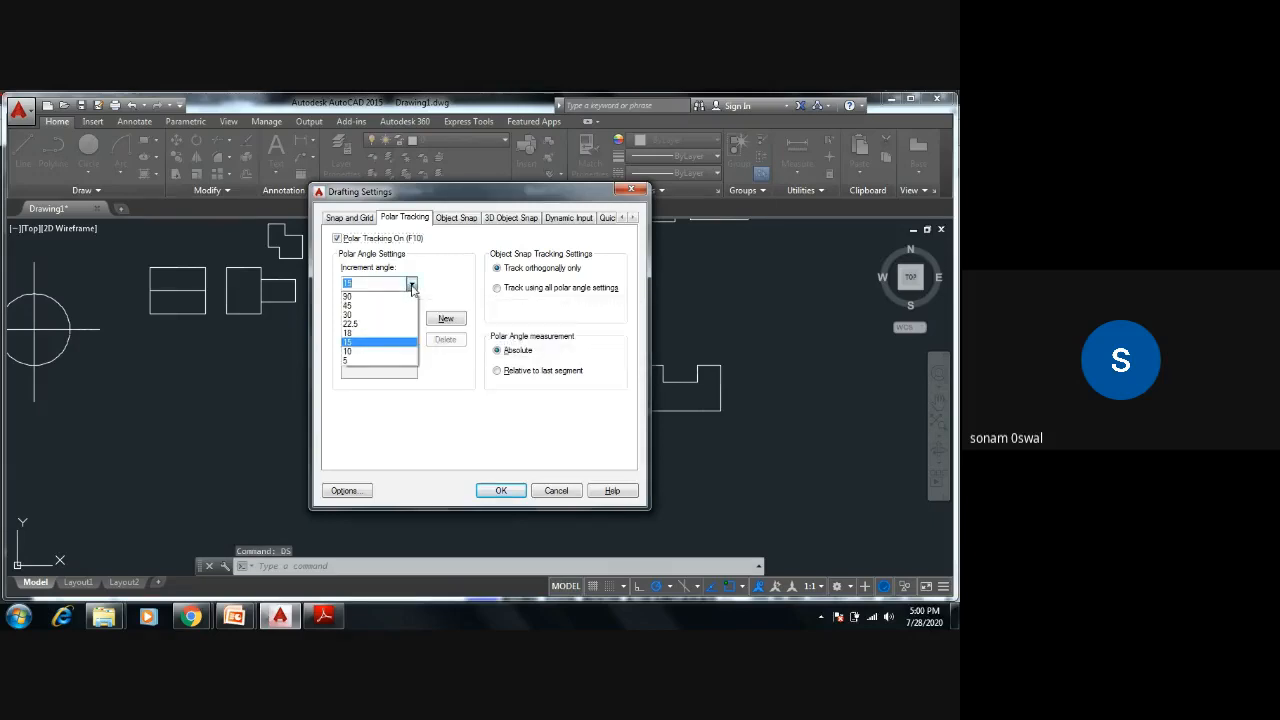
left_click(363, 306)
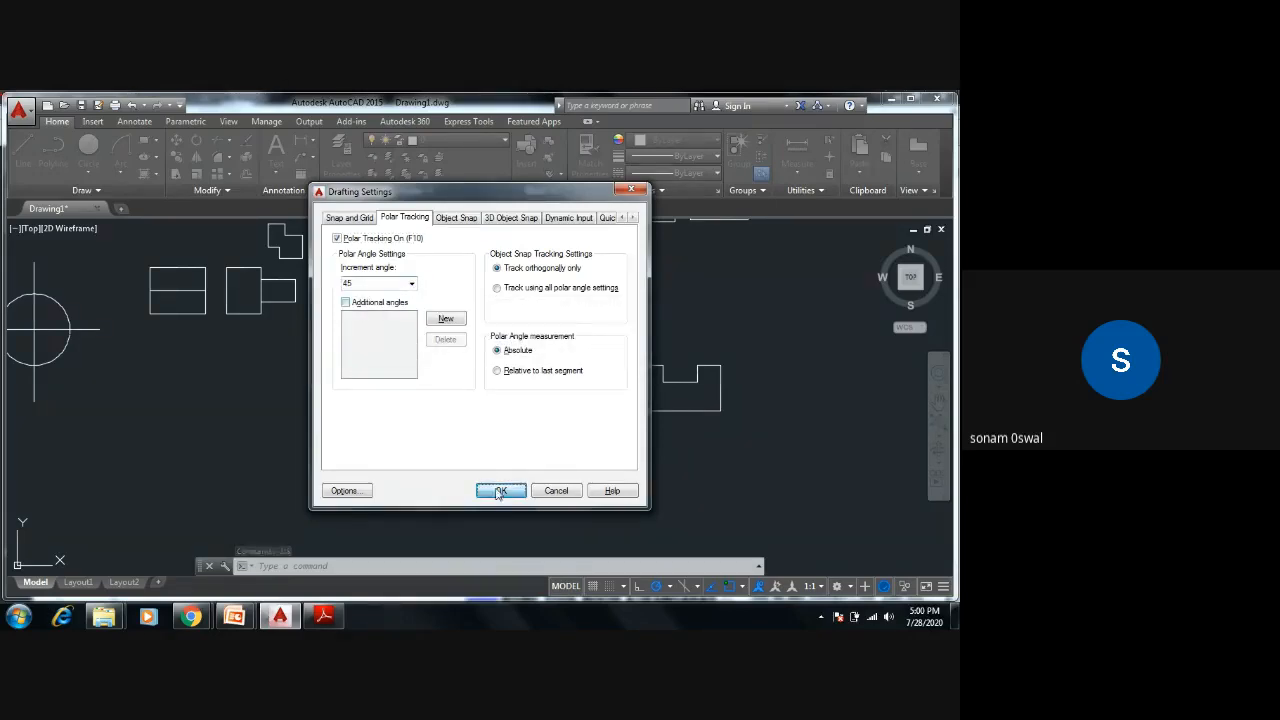
left_click(500, 491)
middle_click_drag(491, 486, 522, 557)
Step: Replace the 15° slanted line with a line at 45° from the left end of the horizontal line
left_click(535, 451)
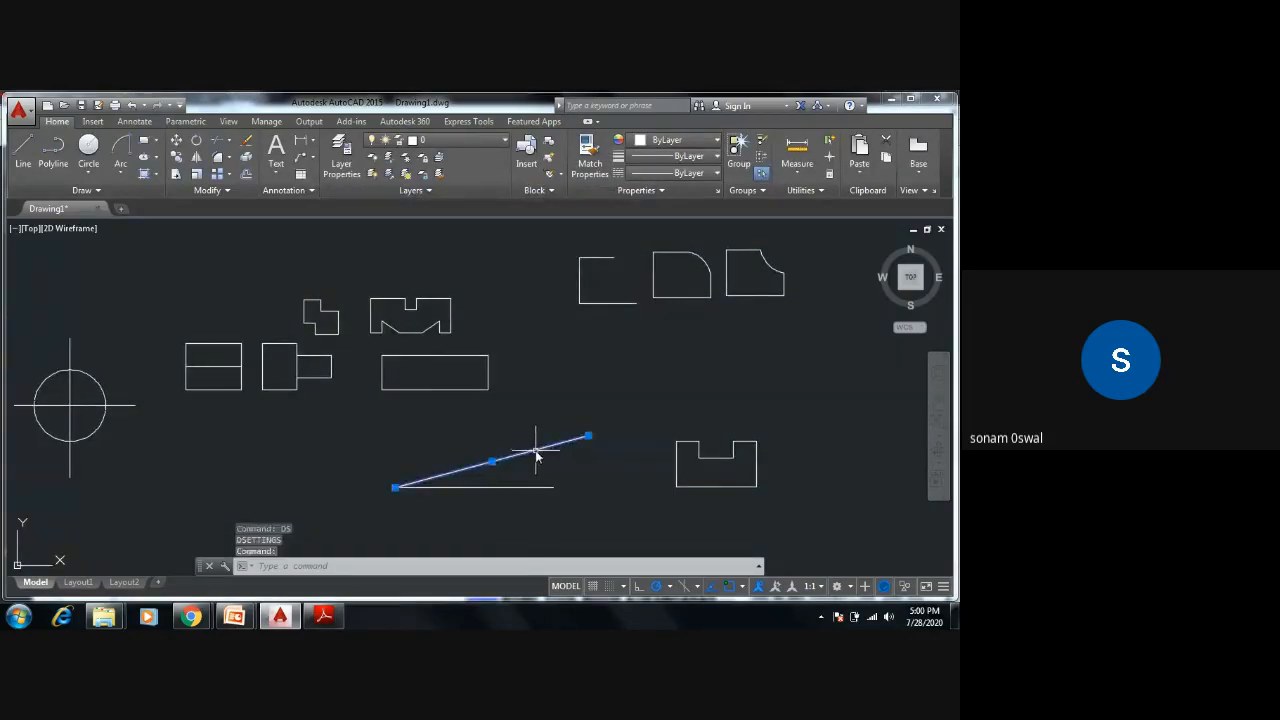
key("Delete")
type("l")
key("Return")
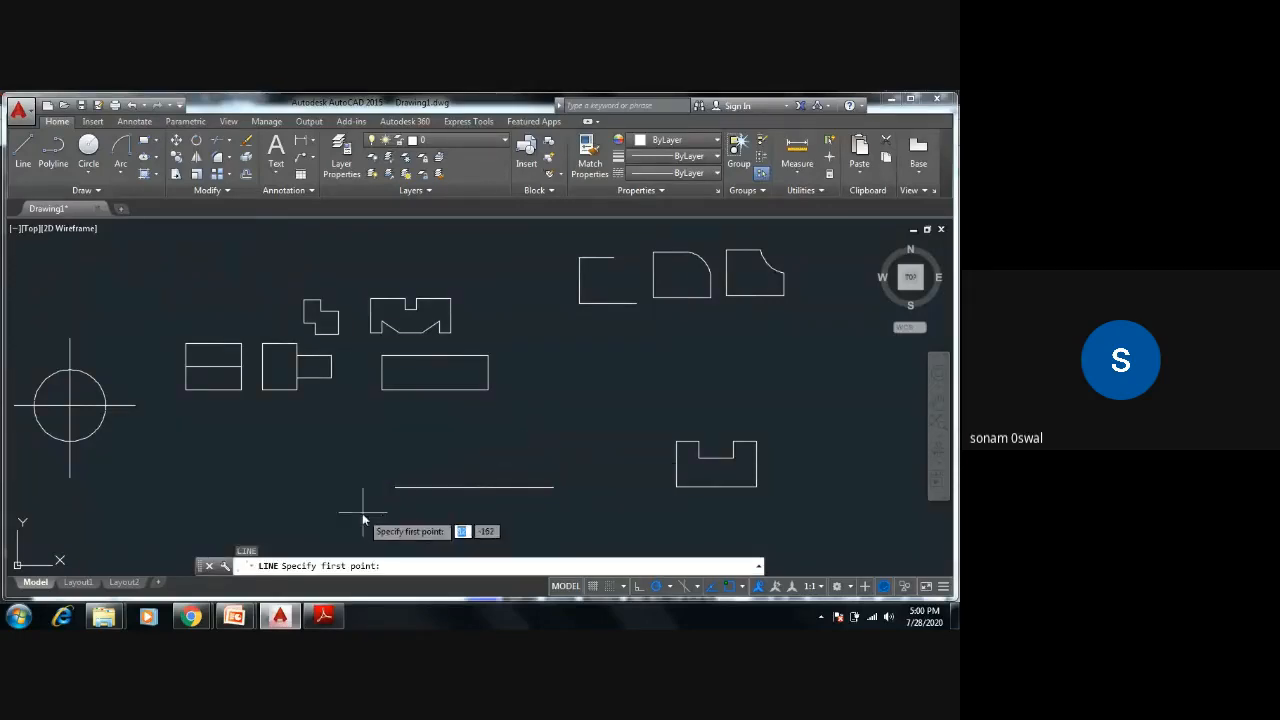
left_click(396, 488)
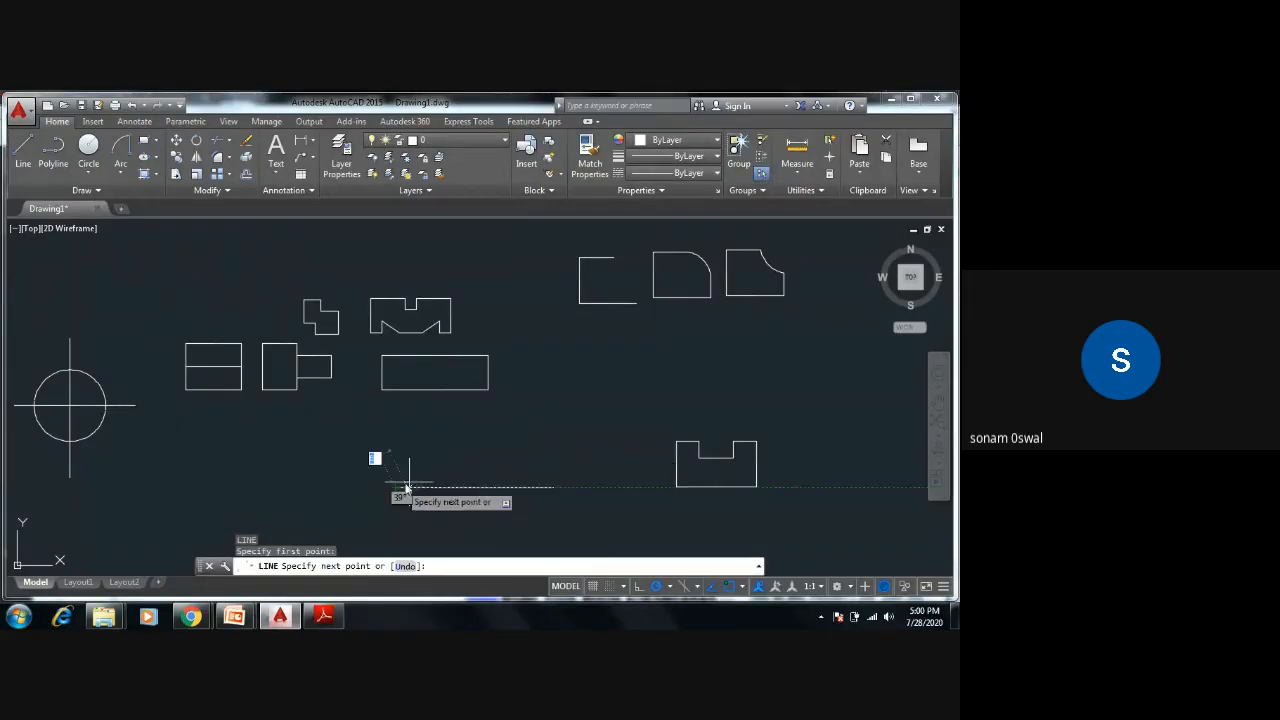
left_click(492, 390)
key("Escape")
key("Escape")
key("Escape")
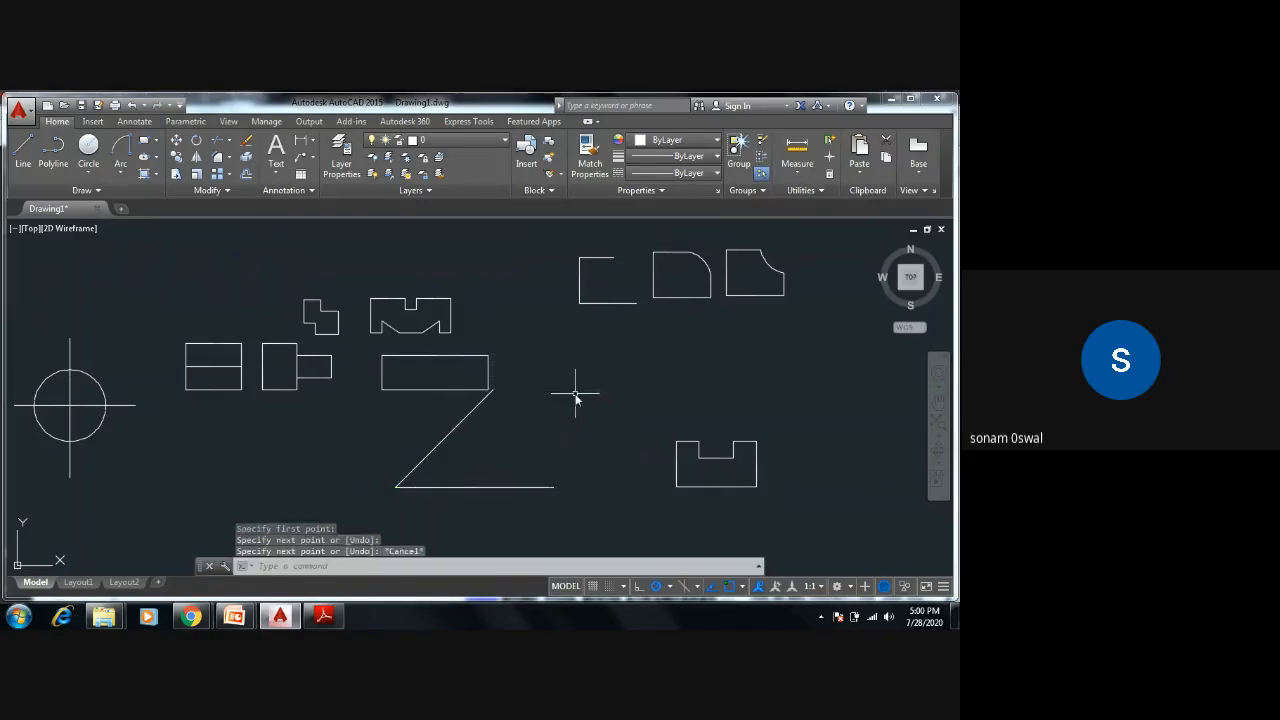
middle_click_drag(558, 438, 637, 396)
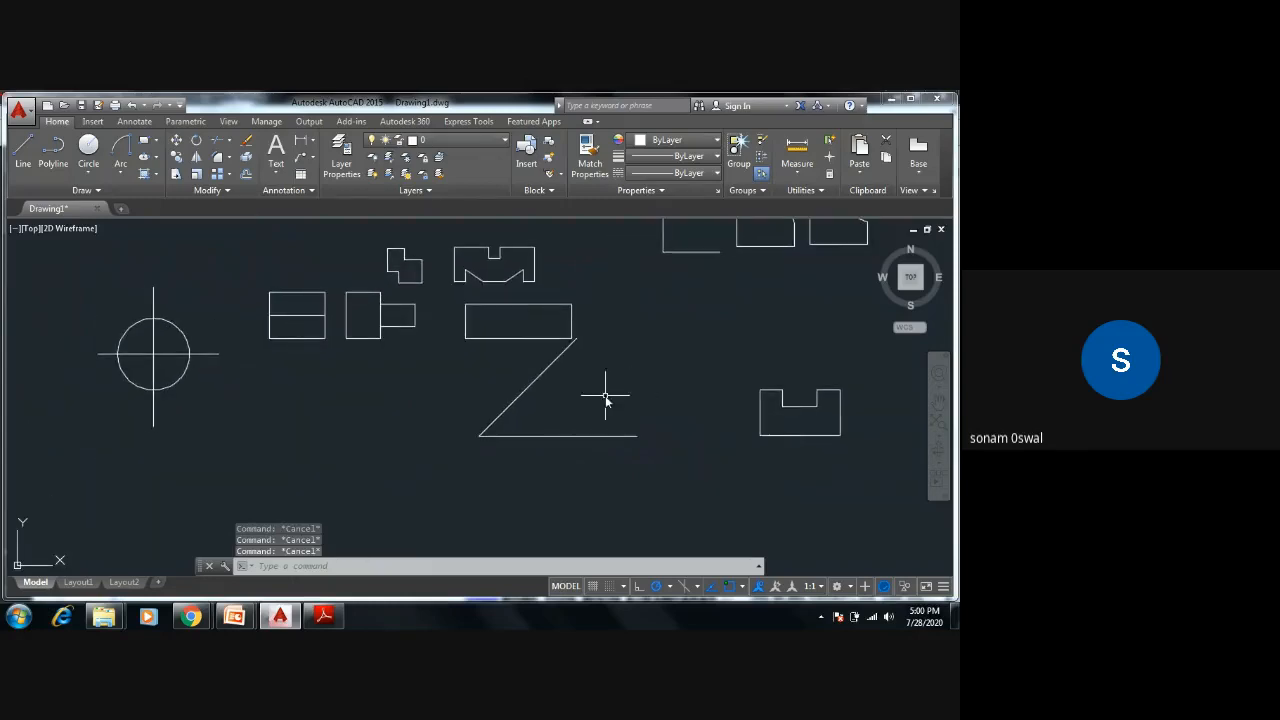
Step: Erase the horizontal line and the 45° line below the long rectangle
left_click(605, 394)
left_click(544, 460)
key("Delete")
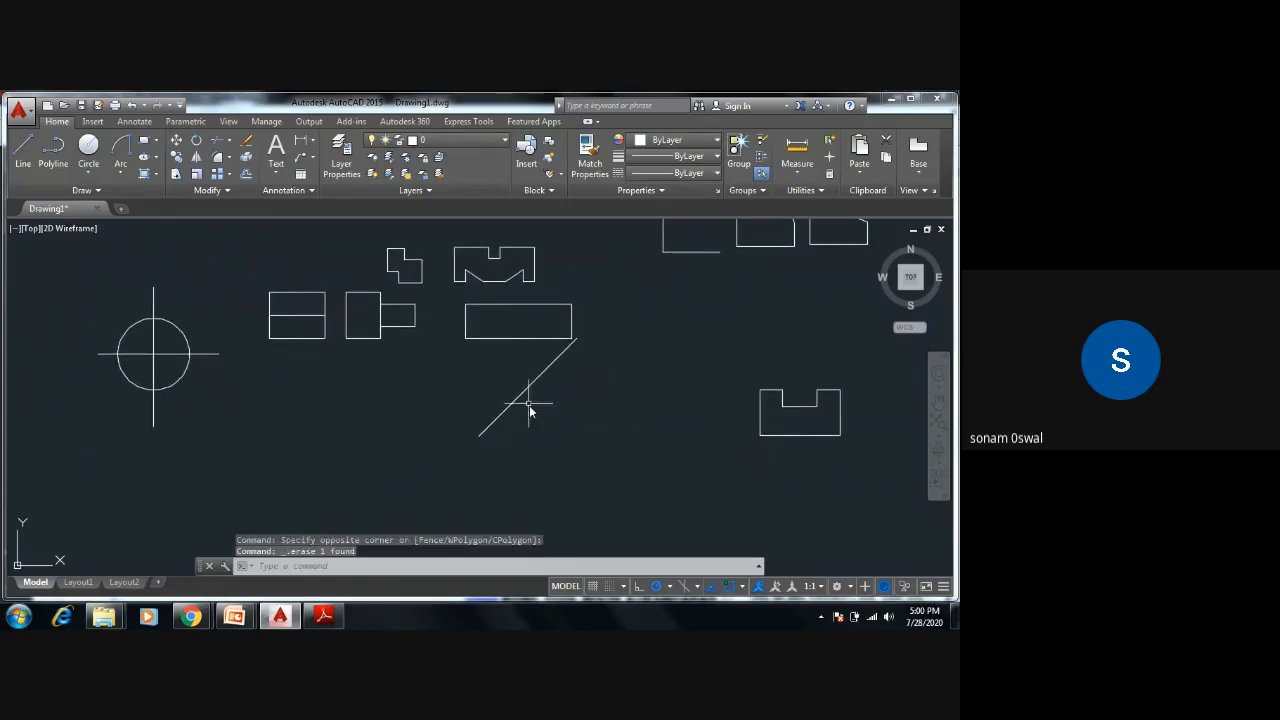
left_click(522, 394)
key("Delete")
key("Escape")
key("Escape")
key("Escape")
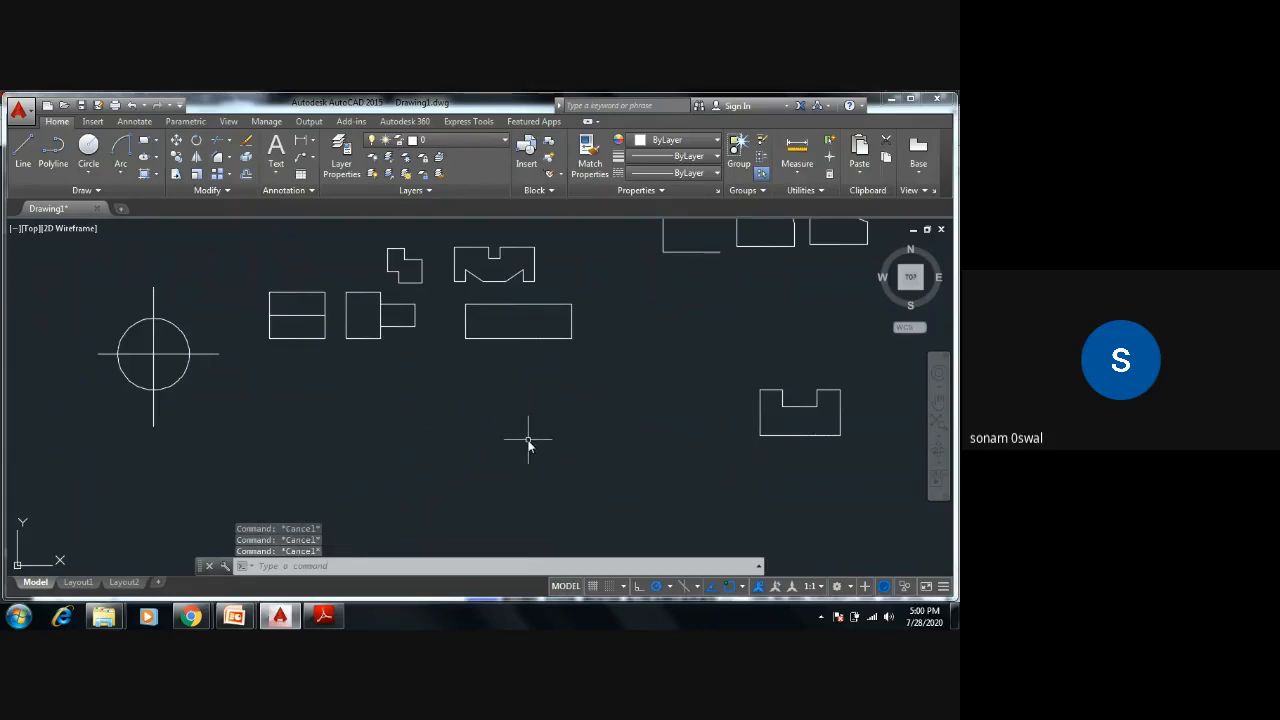
Step: Turn Ortho mode on and review the snap and grid, polar tracking and object snap options in the Drafting Settings
key("F8")
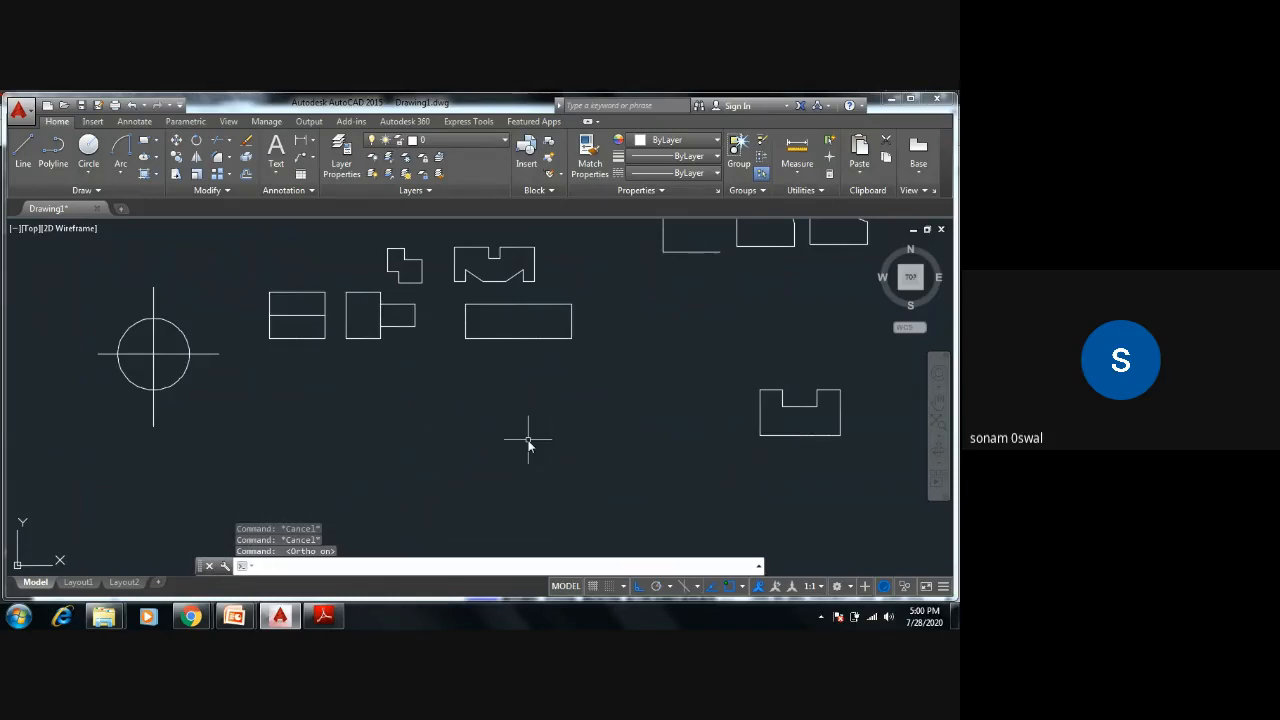
mouse_move(534, 466)
middle_mouse_down()
mouse_move(551, 489)
mouse_move(591, 474)
mouse_move(540, 466)
mouse_move(494, 480)
middle_mouse_up()
type("DS")
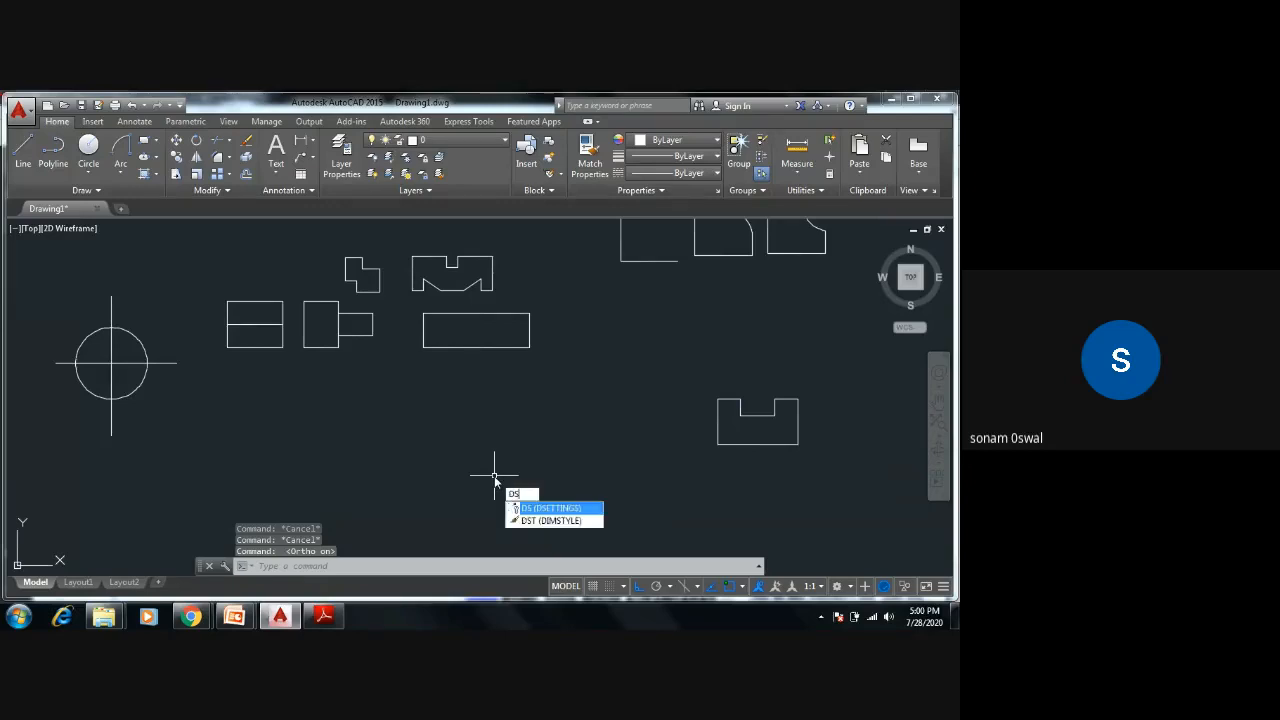
key("Return")
left_click(365, 220)
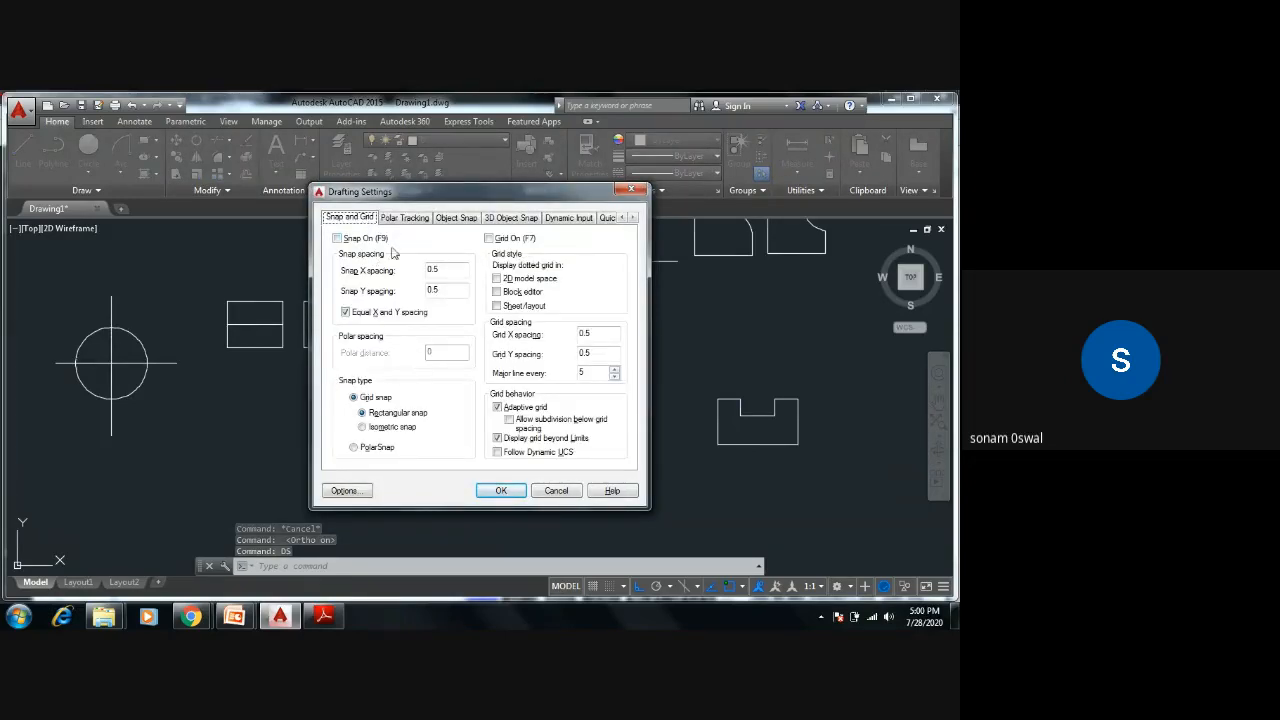
left_click(416, 221)
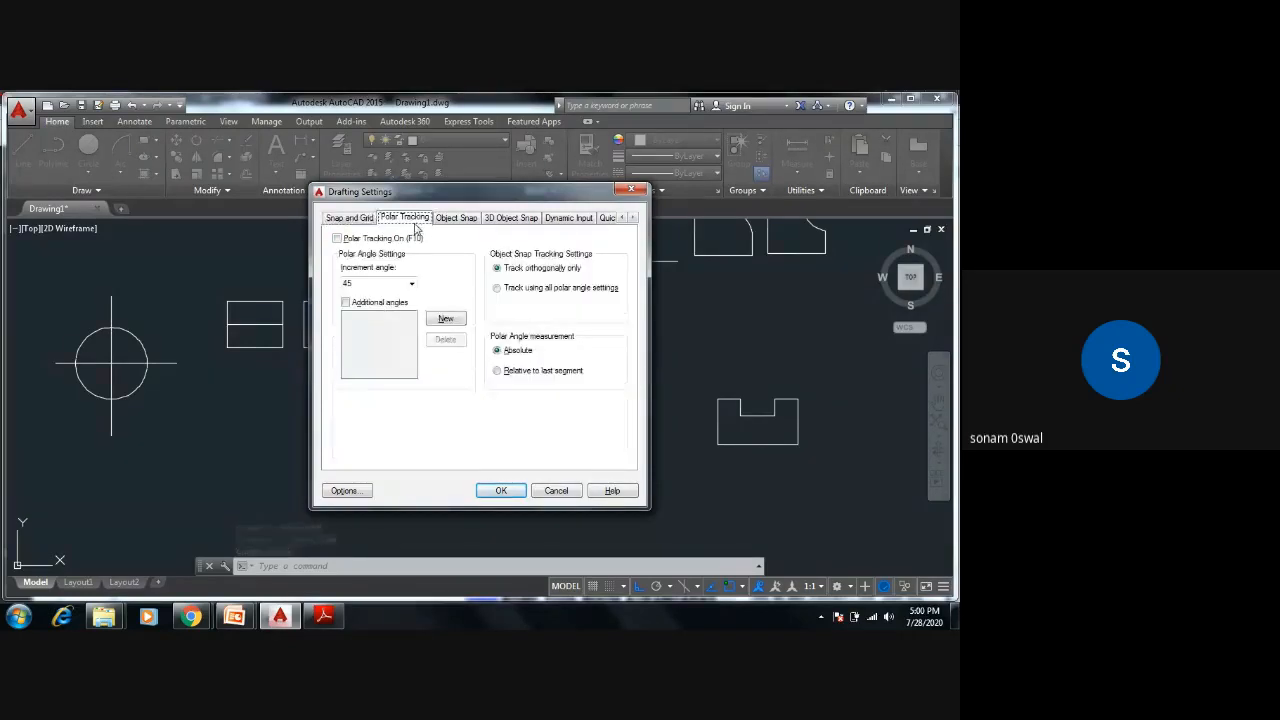
left_click(455, 219)
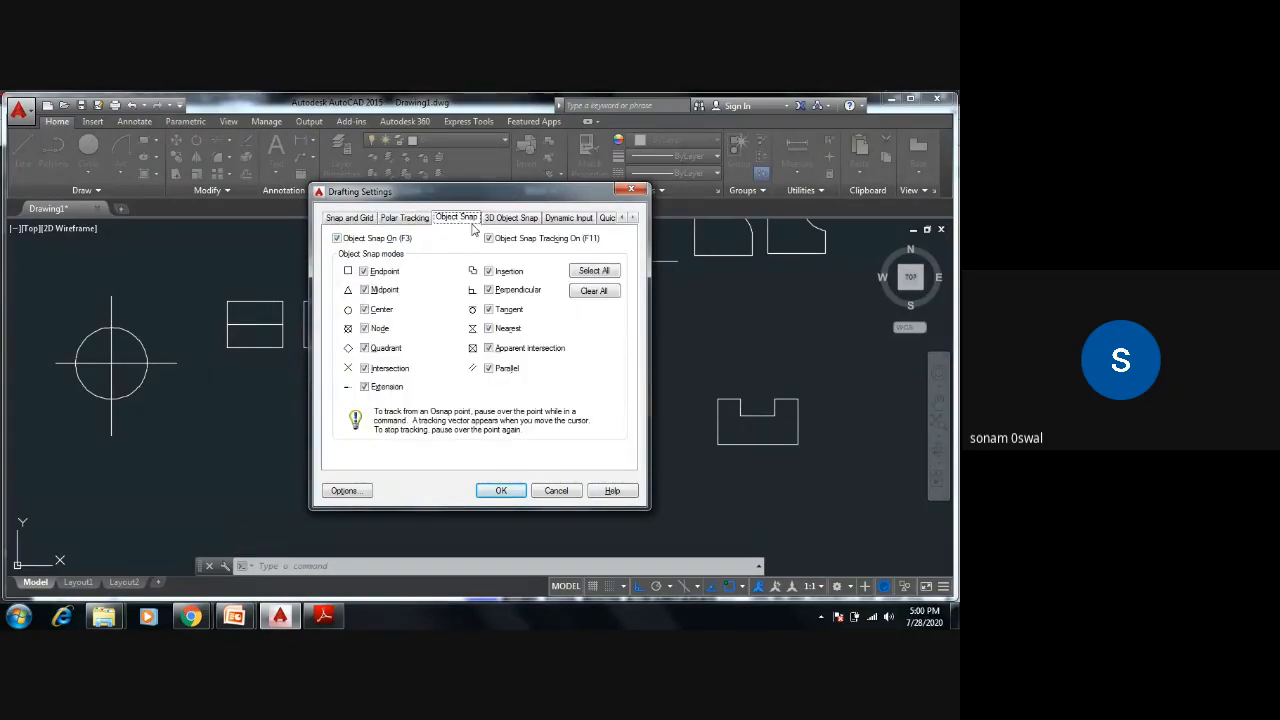
left_click(485, 490)
key("Escape")
key("Escape")
key("Escape")
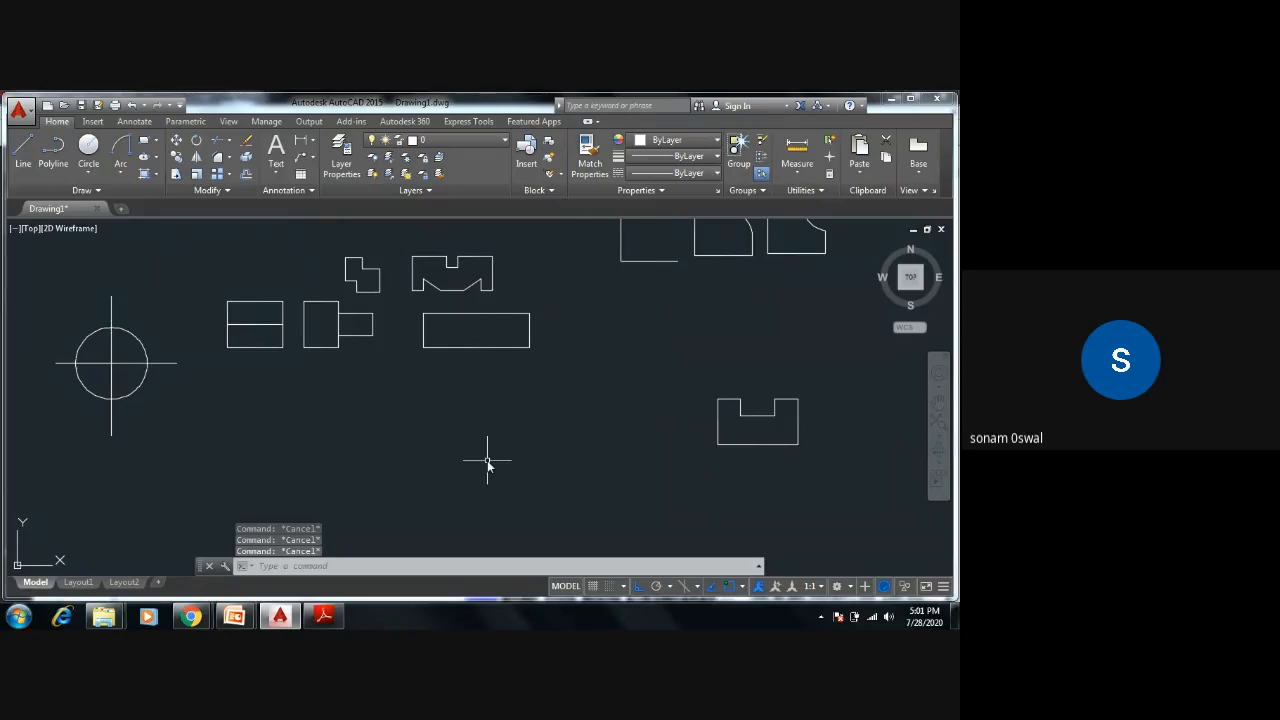
Step: Switch to the Google Meet window in Chrome and check the latest chat messages
scroll(543, 430, "down", 4)
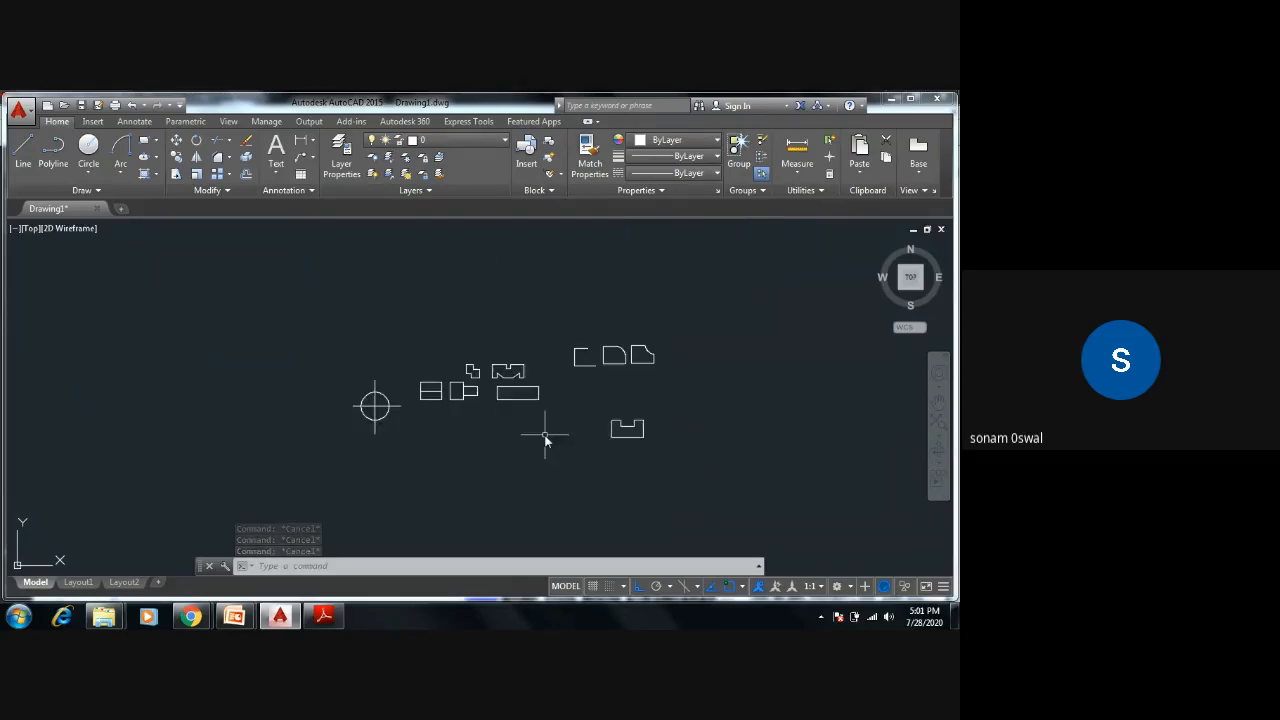
mouse_move(543, 429)
middle_mouse_down()
mouse_move(563, 375)
mouse_move(533, 445)
middle_mouse_up()
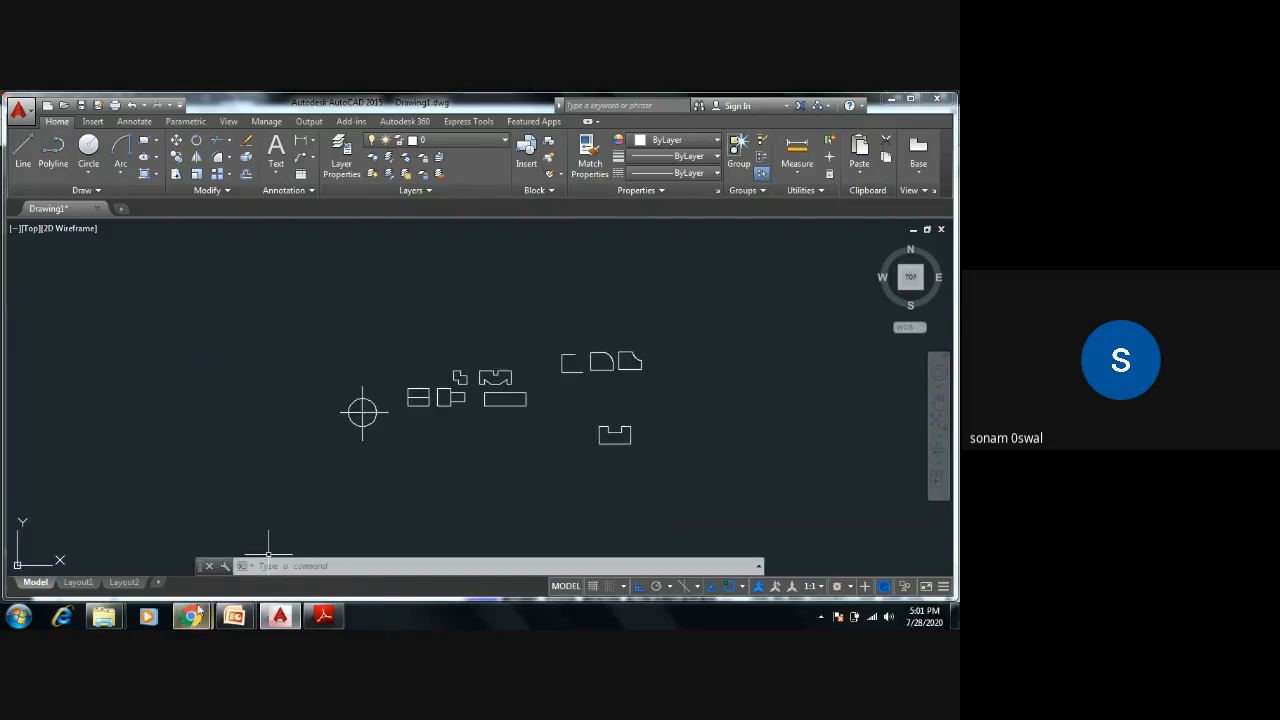
mouse_move(190, 616)
left_click(132, 556)
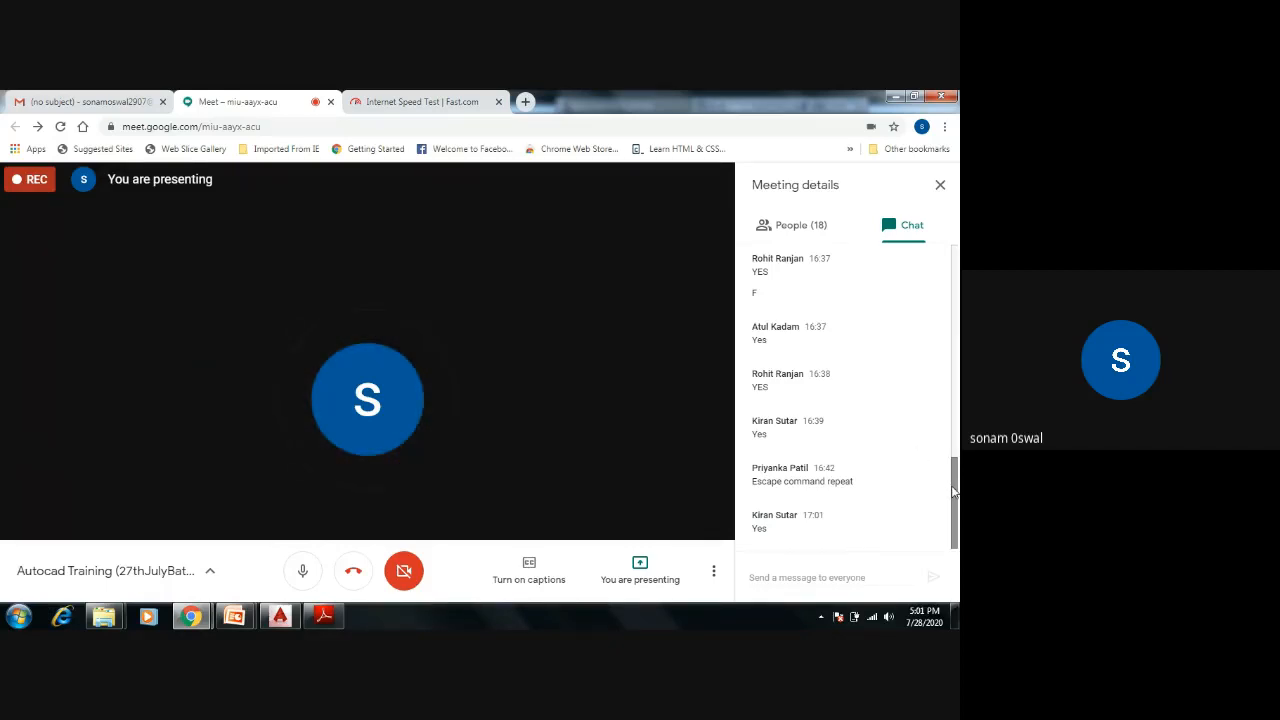
left_click_drag(953, 491, 956, 524)
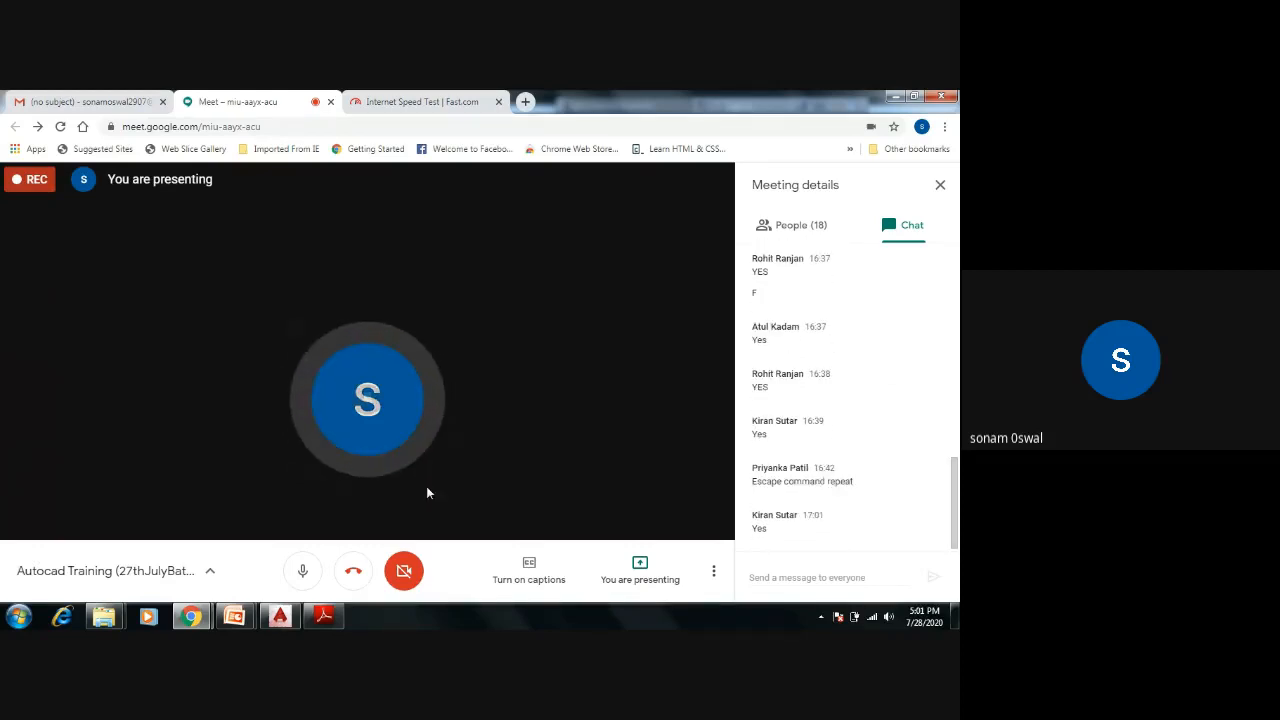
Step: Switch back to AutoCAD and start a line profile in the empty area beside the three shapes with a 35-unit horizontal segment to the right
middle_click_drag(603, 418, 414, 420)
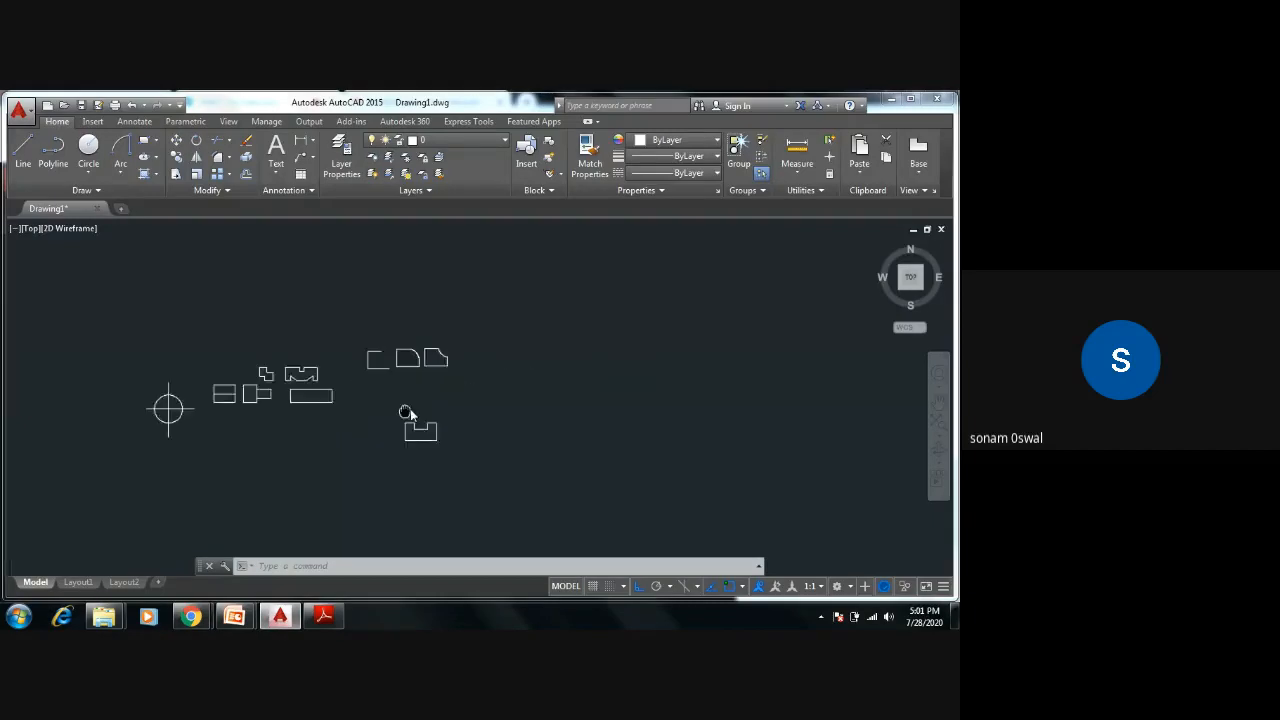
scroll(414, 420, "up", 5)
key("Escape")
key("Escape")
key("Escape")
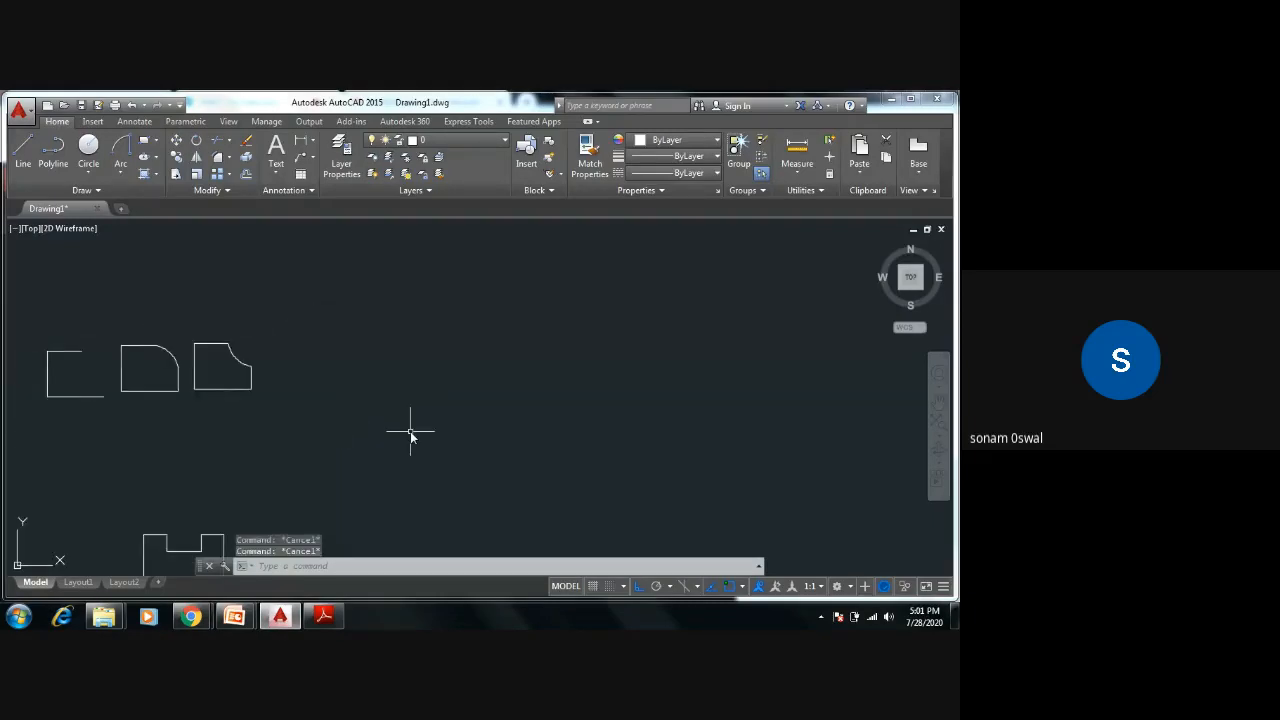
type("l")
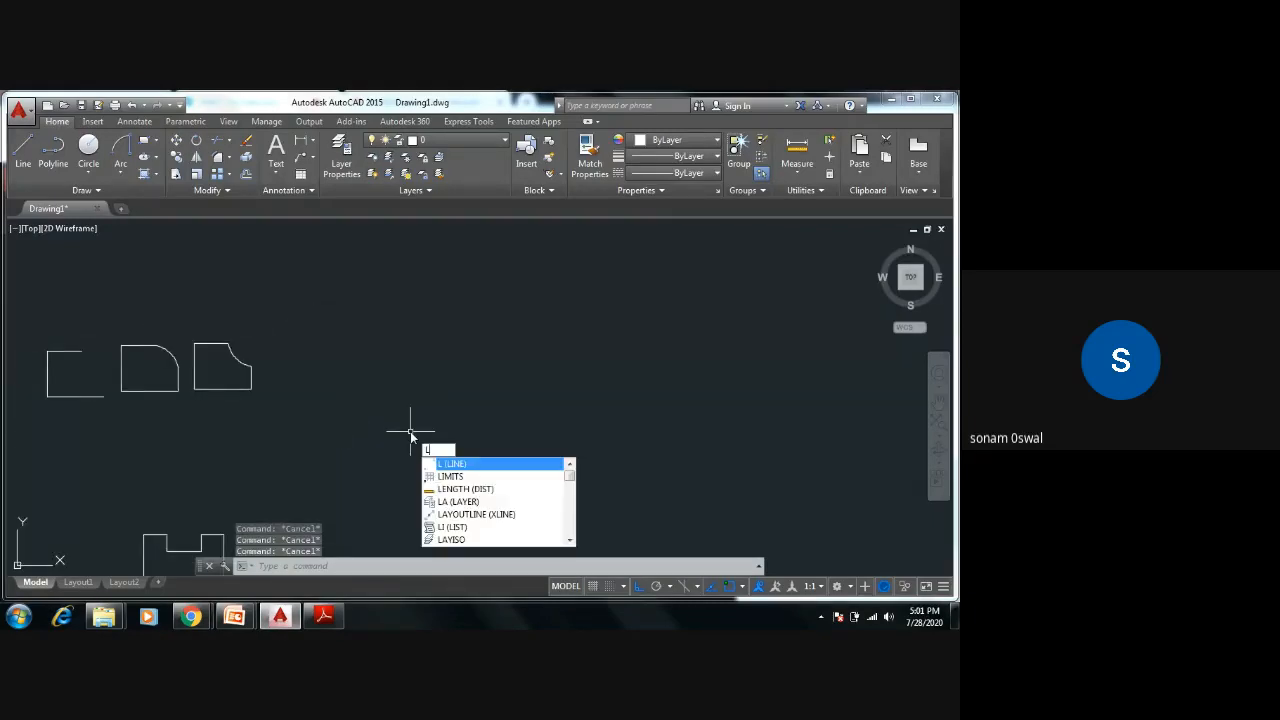
key("Return")
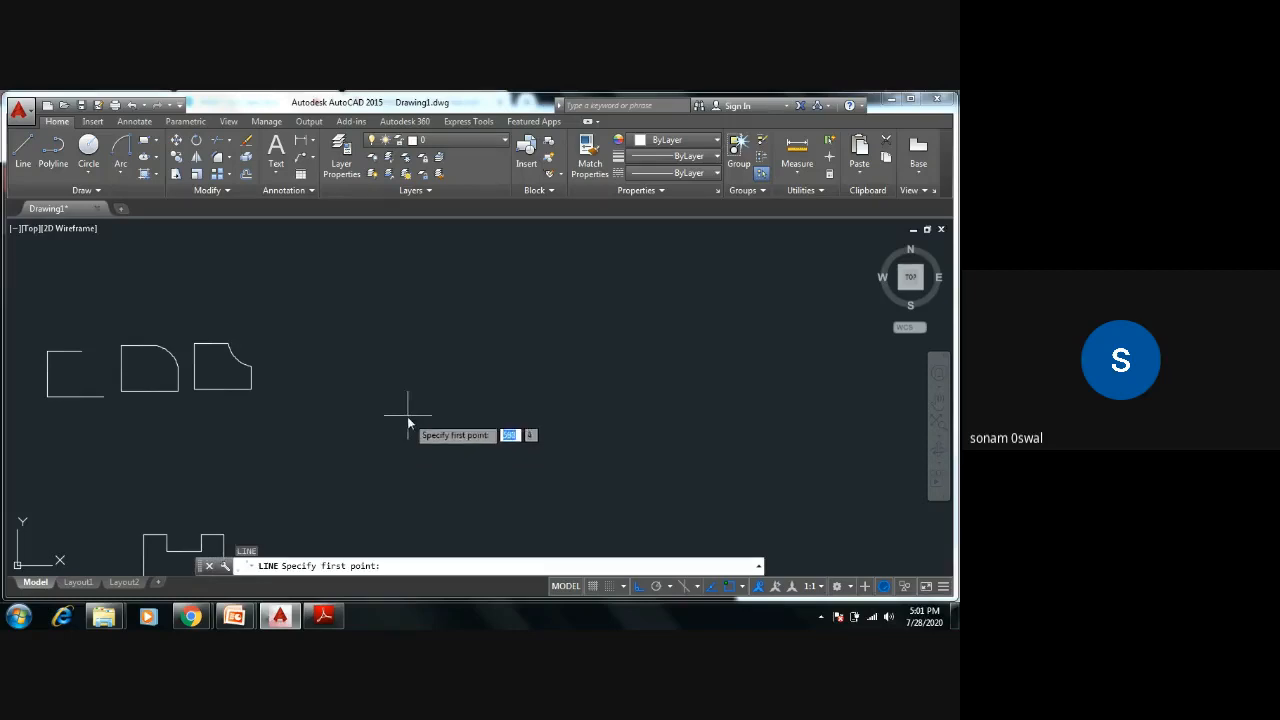
left_click(376, 420)
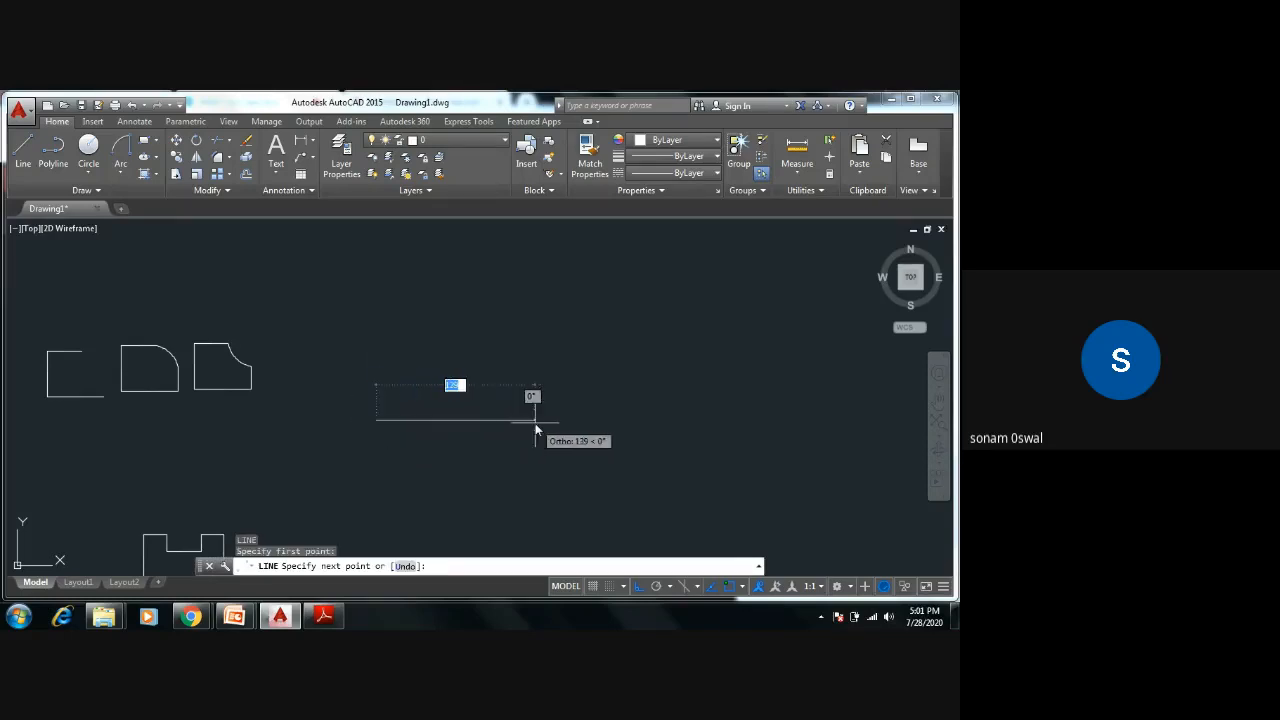
type("35")
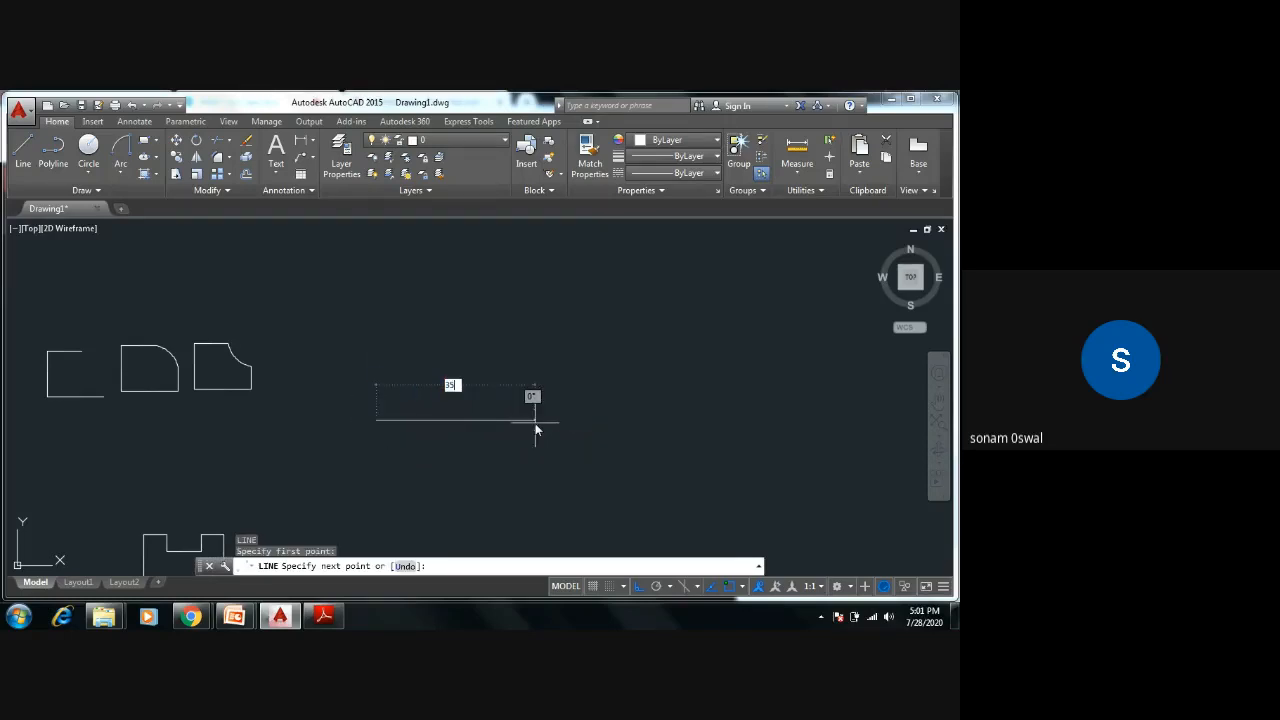
key("Return")
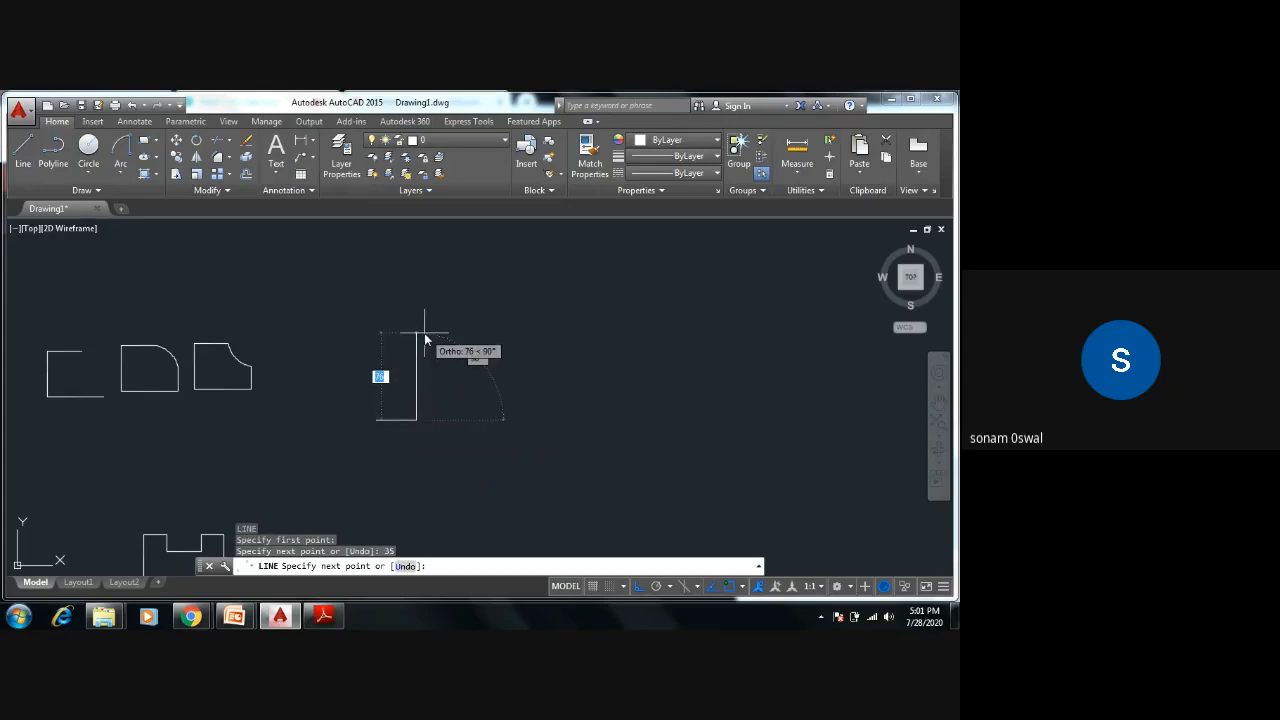
Step: Continue the line profile with a 75-unit vertical segment upward and a 25-unit horizontal segment to the left
type("75")
key("Return")
middle_click_drag(360, 348, 404, 368)
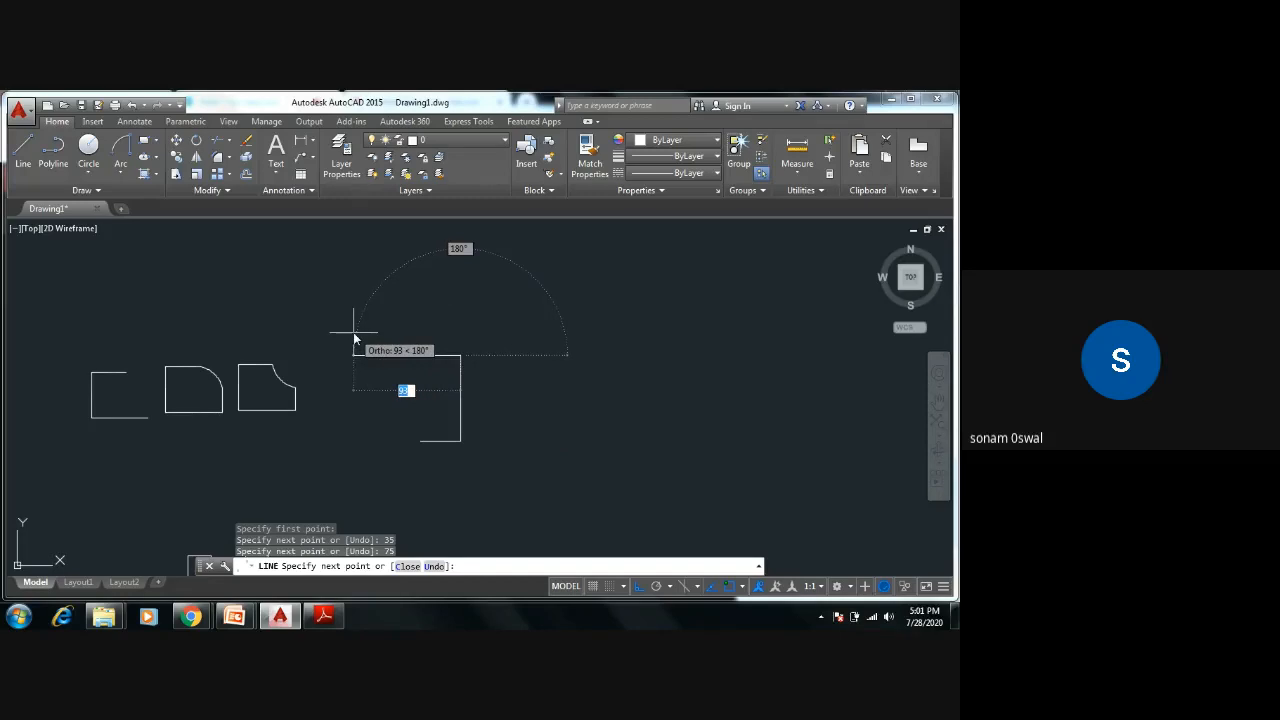
type("25")
key("Return")
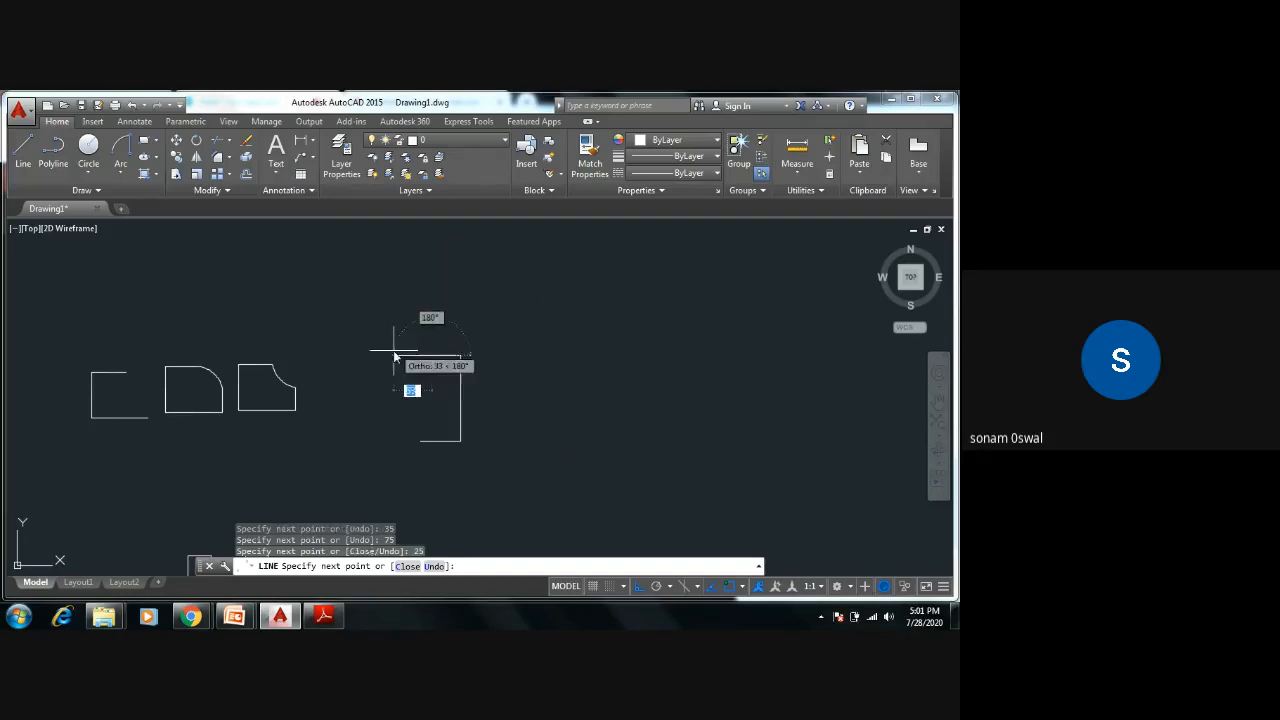
Step: Extend the profile with freehand Ortho segments down, left, up and across, continue in steps down to the right, and end the line
left_click(395, 410)
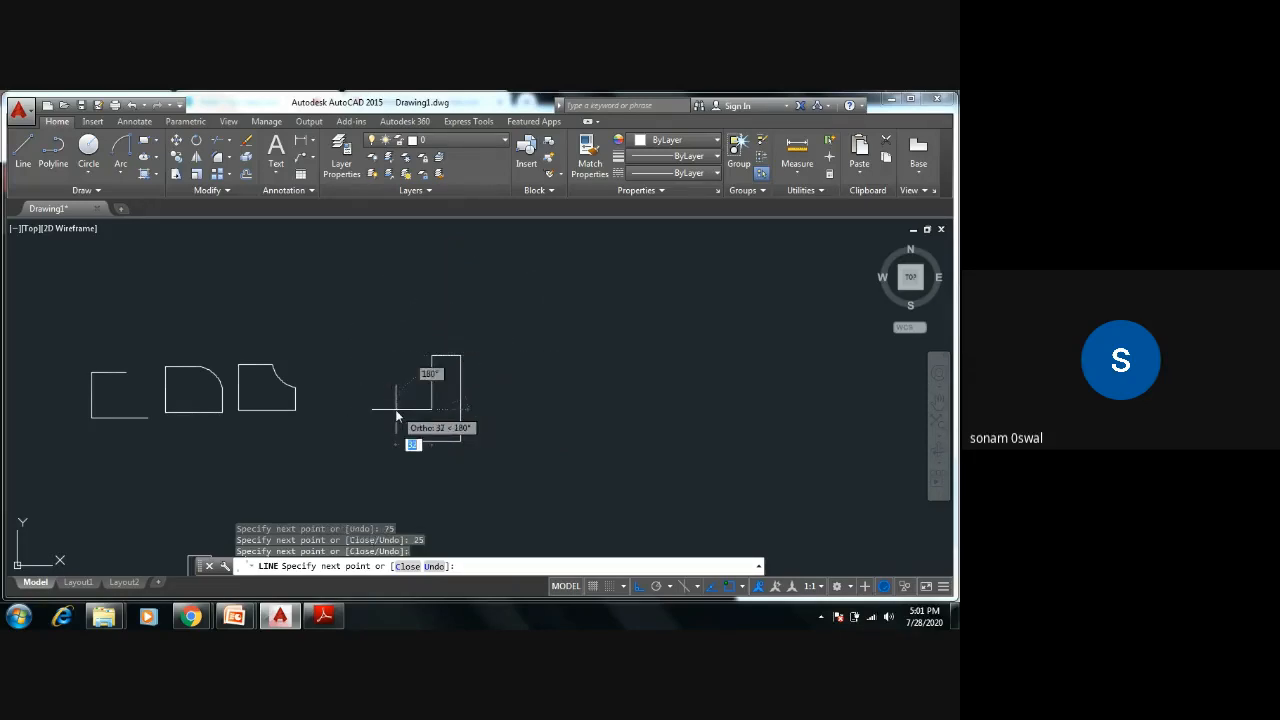
left_click(353, 410)
left_click(353, 309)
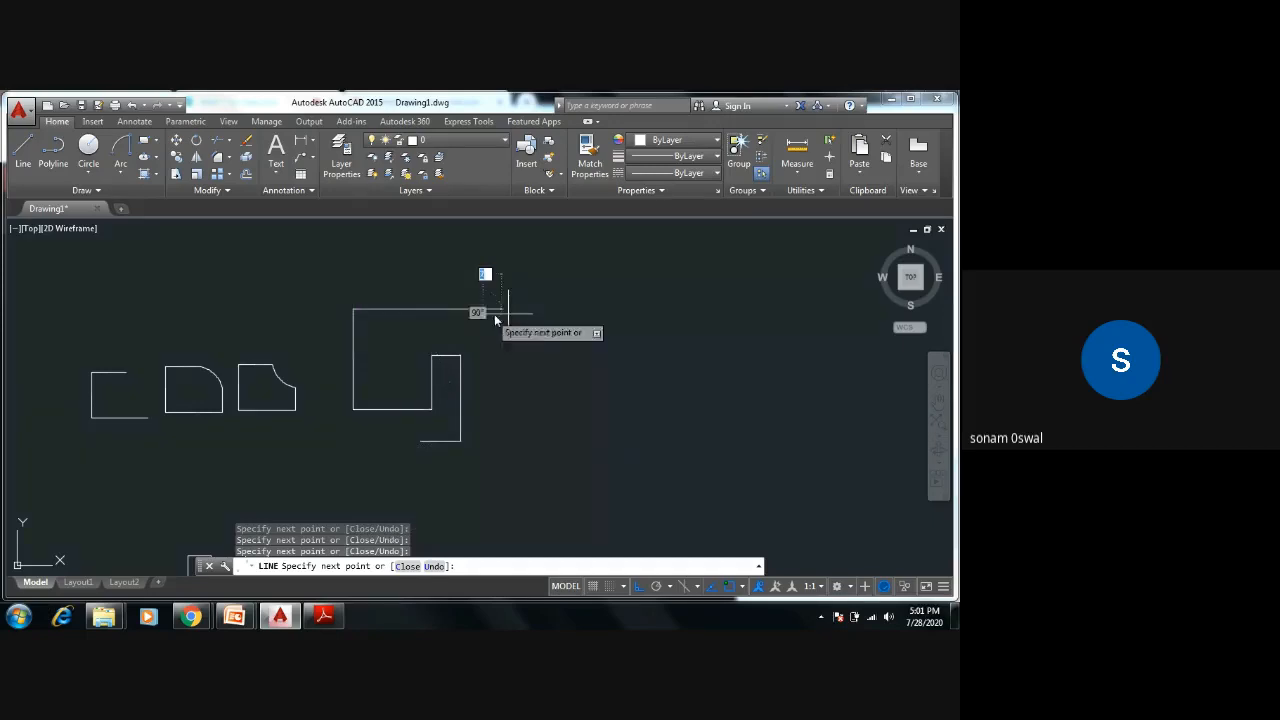
left_click(555, 309)
left_click(555, 431)
left_click(650, 431)
left_click(650, 386)
left_click(717, 386)
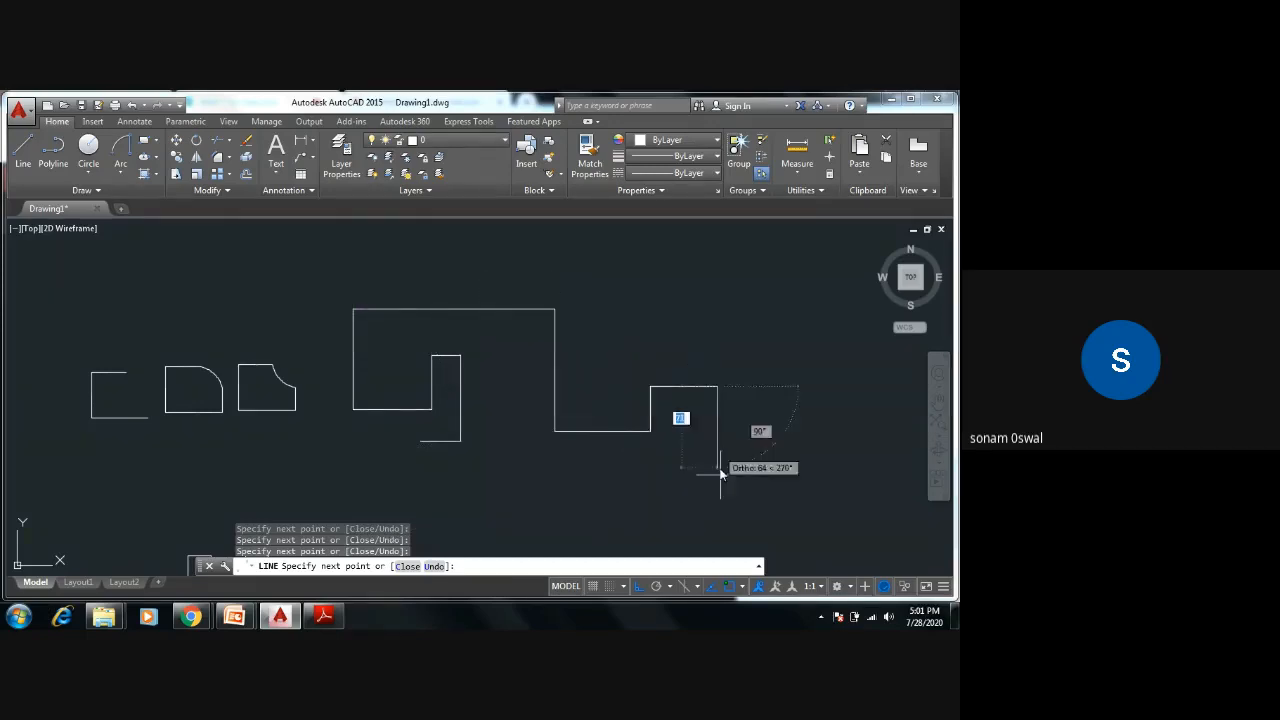
left_click(718, 488)
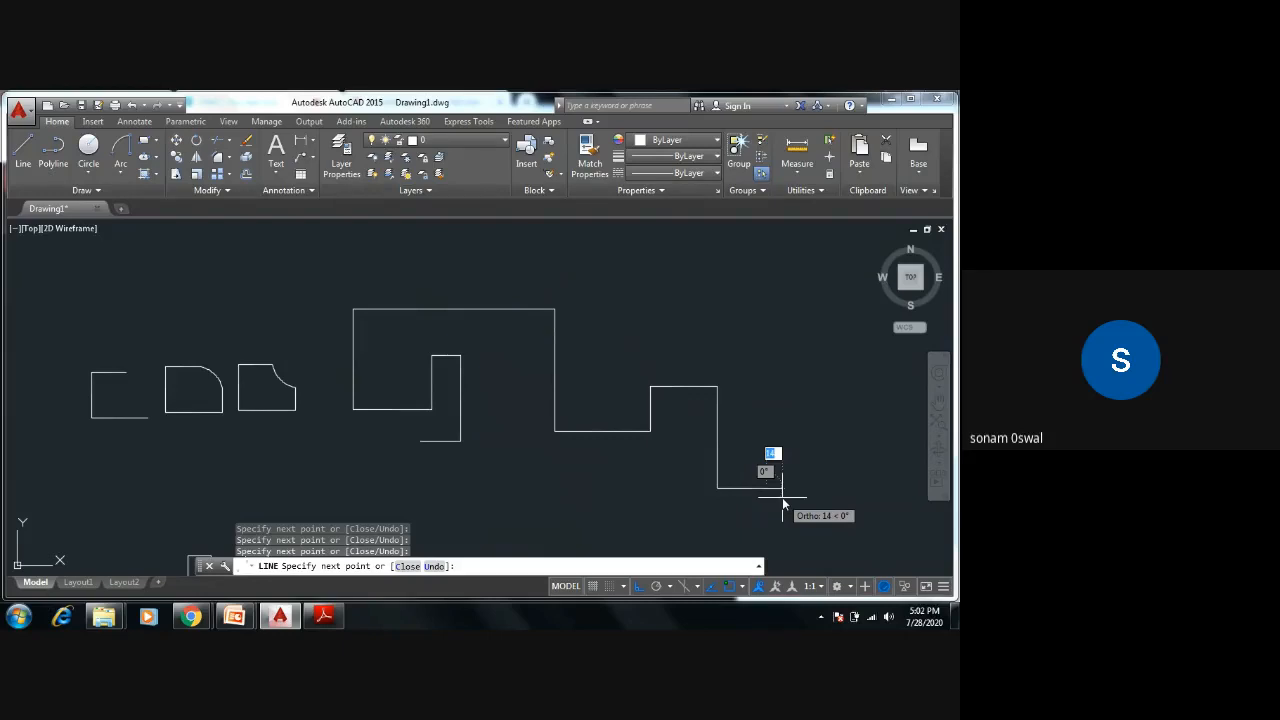
key("Escape")
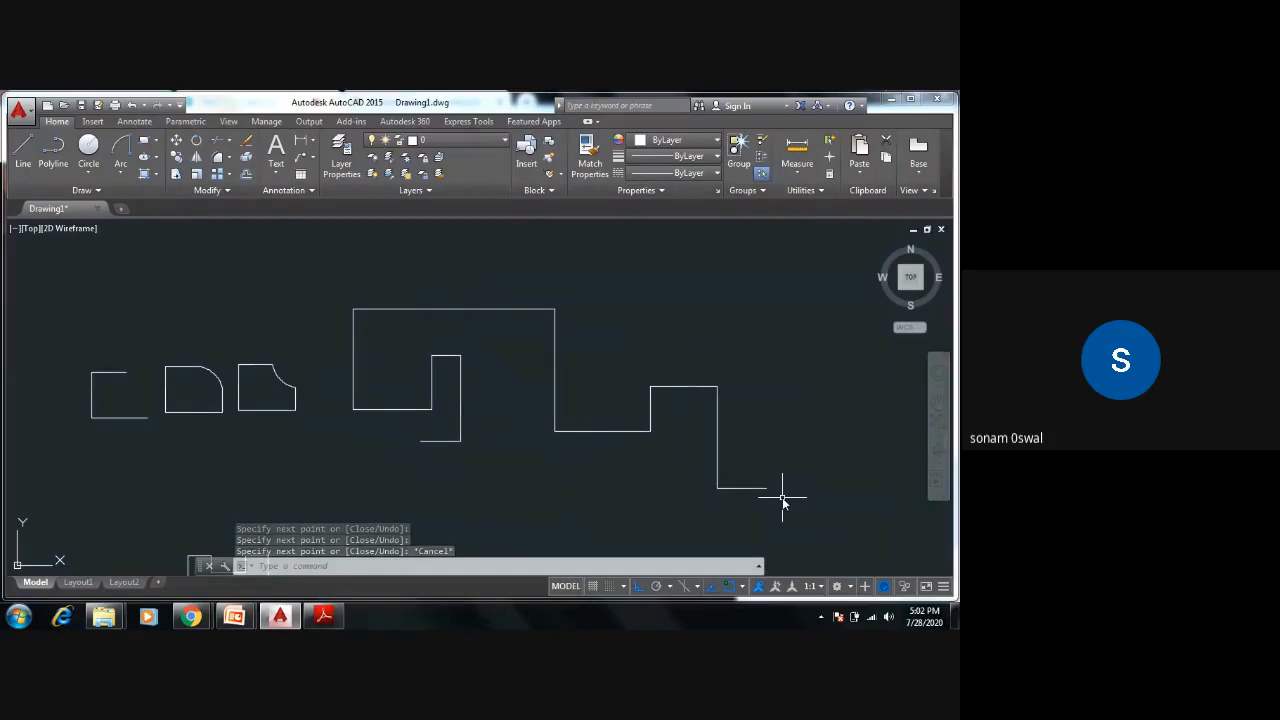
key("Escape")
key("Escape")
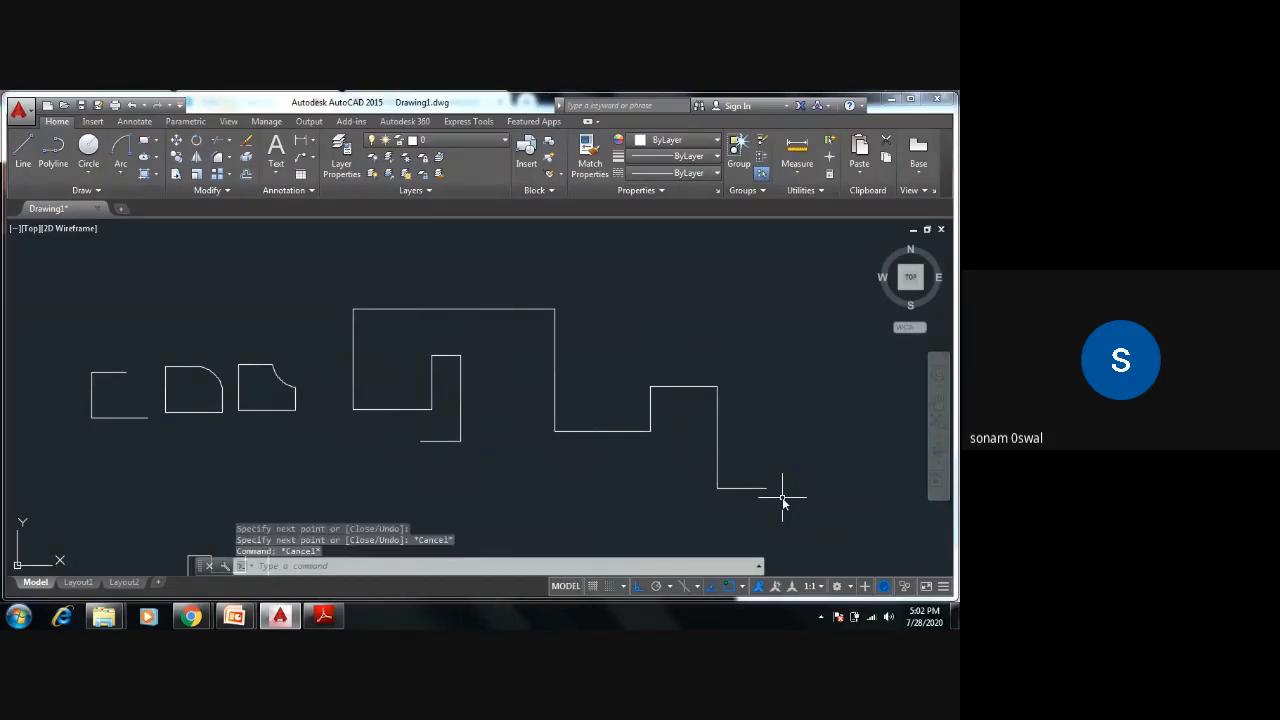
Step: Check the latest chat messages in the Google Meet window in Chrome and return to AutoCAD
scroll(670, 471, "down", 2)
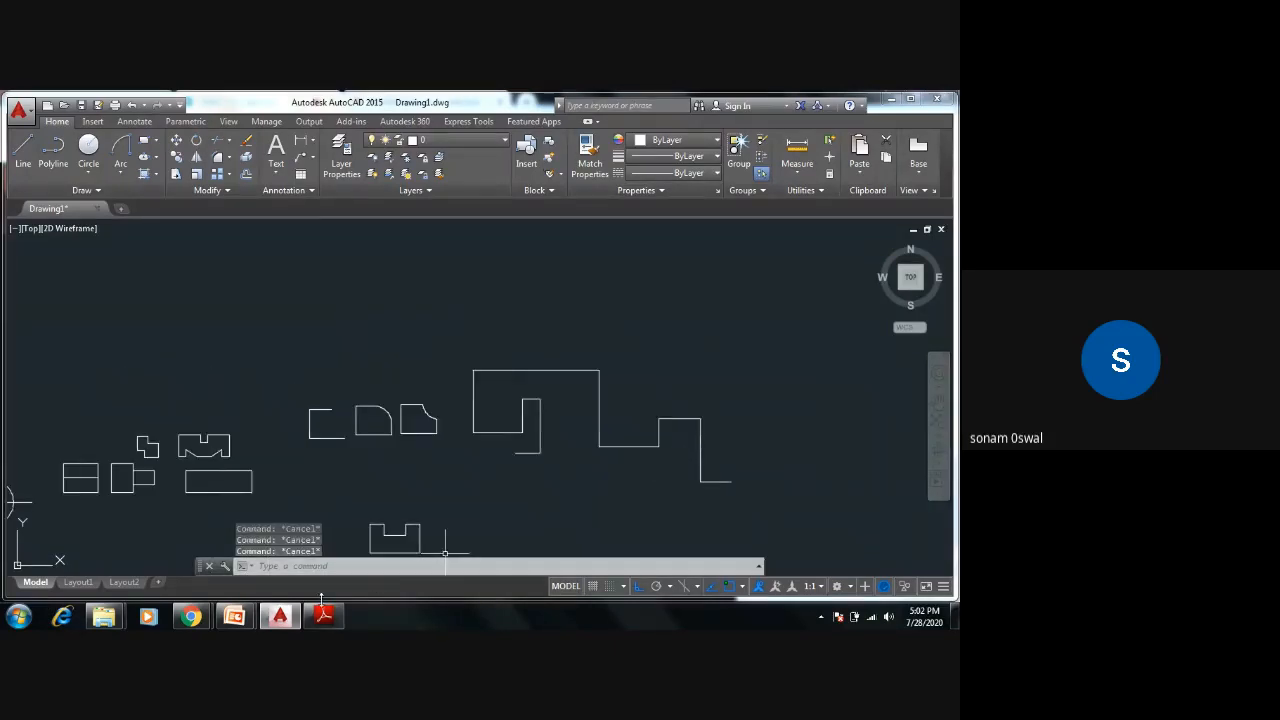
mouse_move(198, 620)
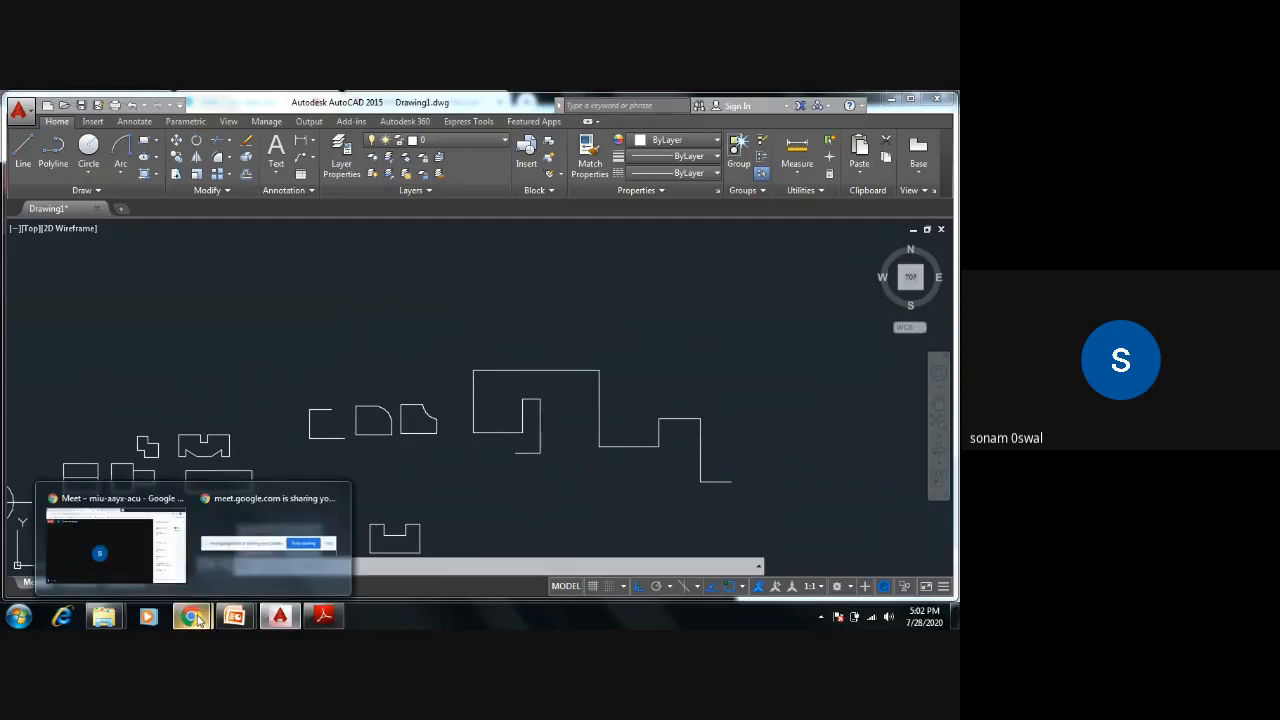
left_click(124, 552)
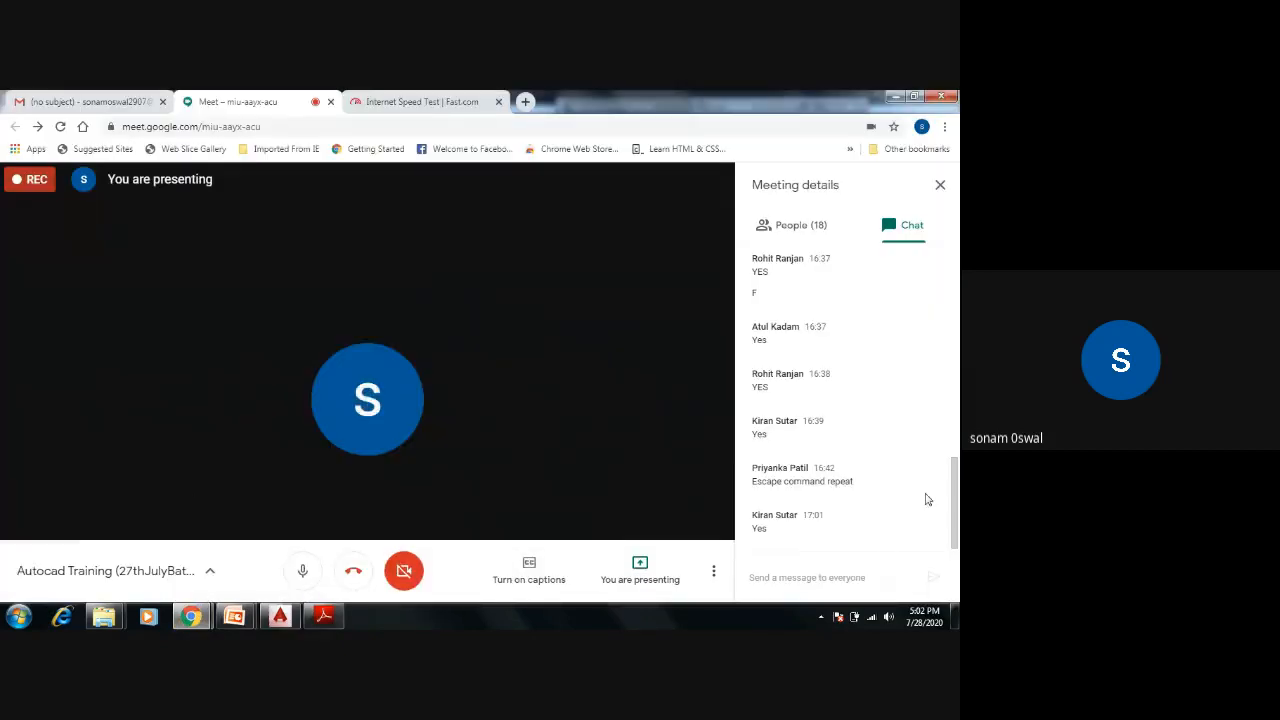
mouse_move(955, 496)
left_mouse_down()
mouse_move(955, 319)
mouse_move(955, 500)
left_mouse_up()
left_click(279, 616)
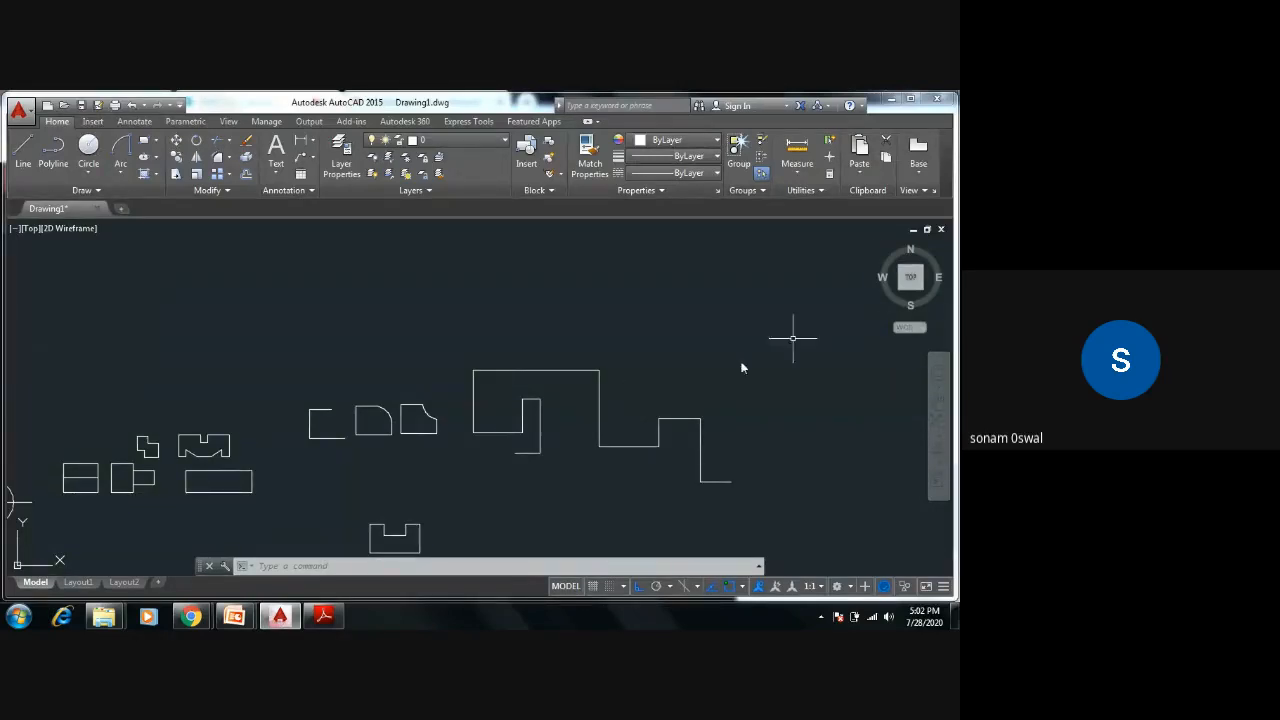
Step: Switch to the Google Meet window again to read the new chat replies, and switch back to AutoCAD
scroll(586, 409, "down", 2)
middle_click_drag(560, 434, 641, 383)
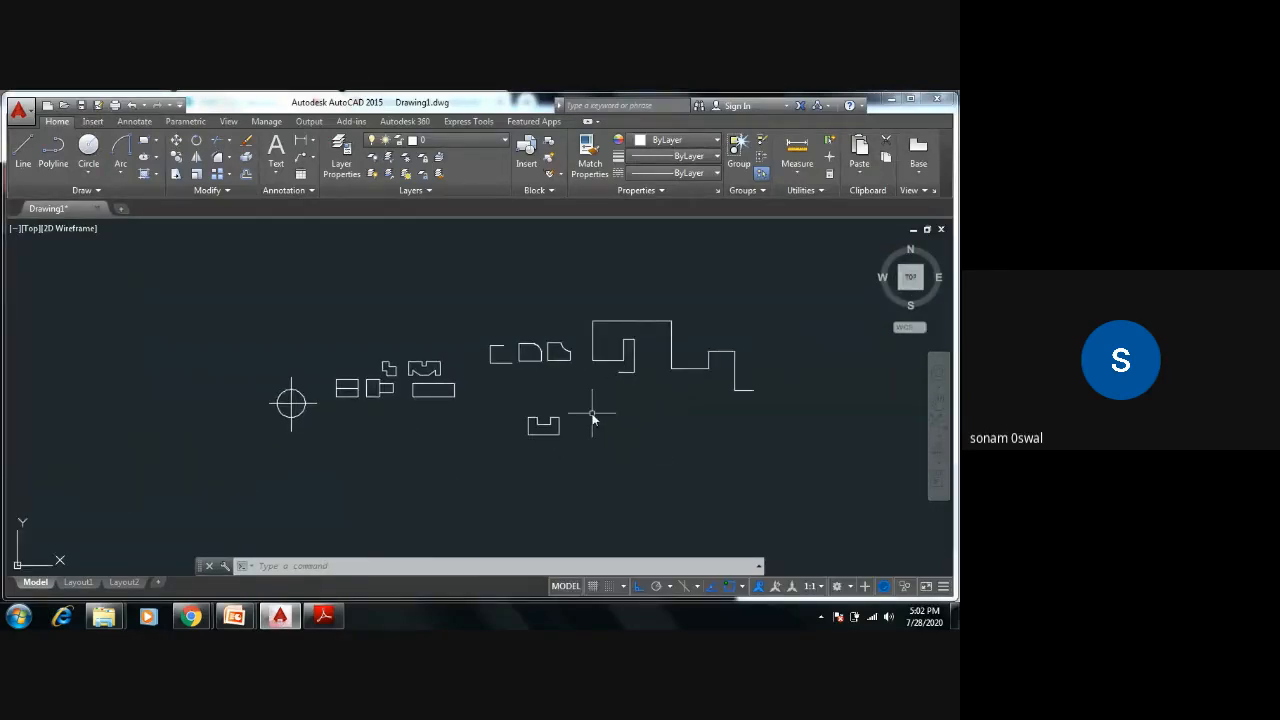
scroll(609, 405, "up", 2)
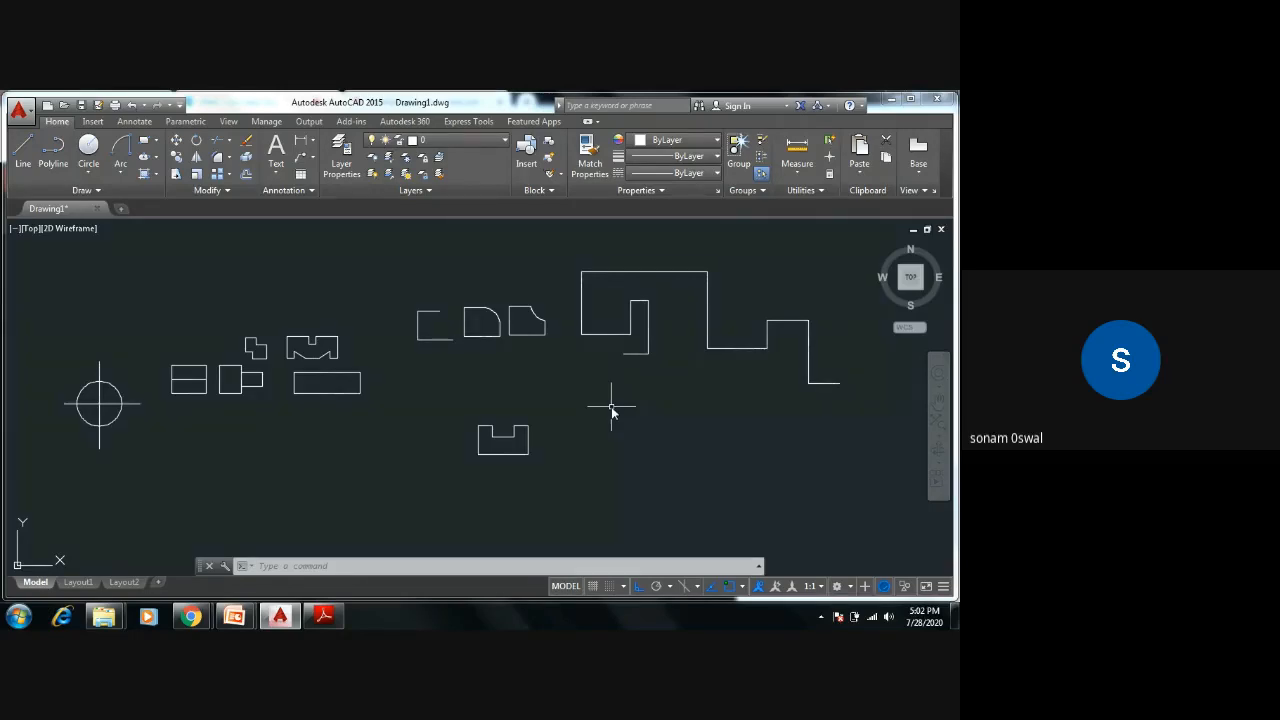
mouse_move(609, 409)
middle_mouse_down()
mouse_move(680, 400)
mouse_move(605, 393)
middle_mouse_up()
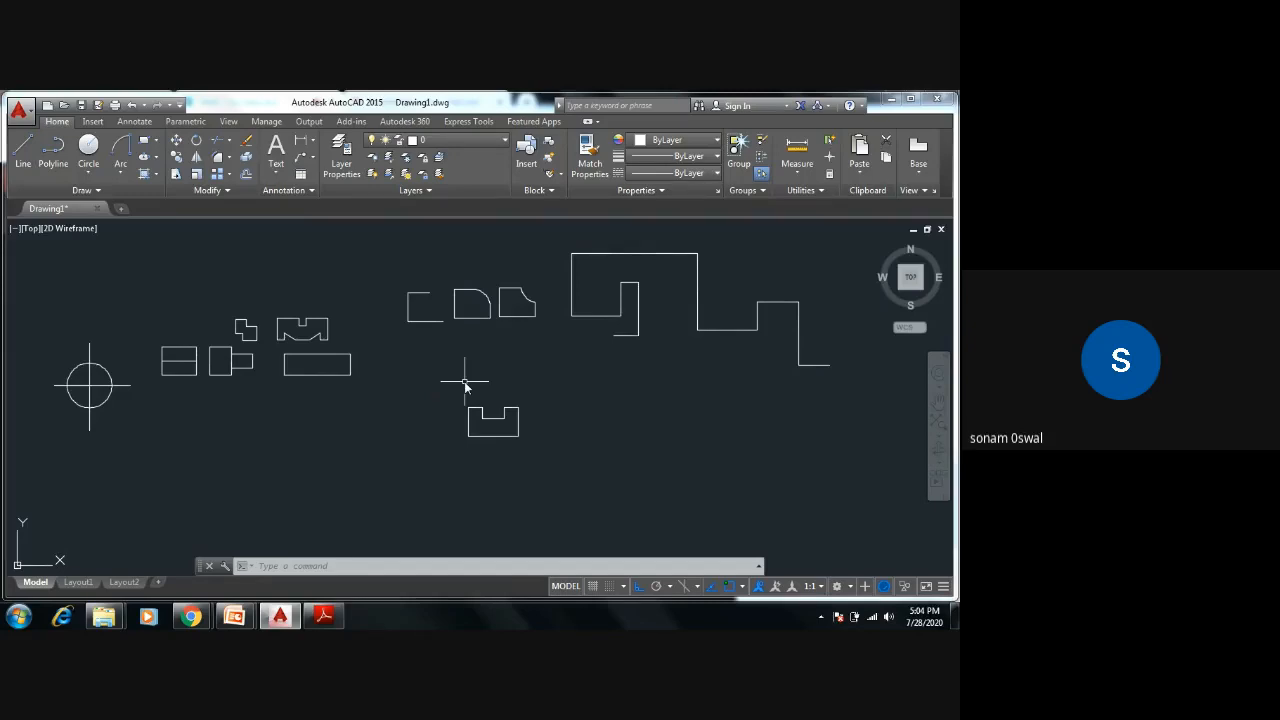
mouse_move(190, 615)
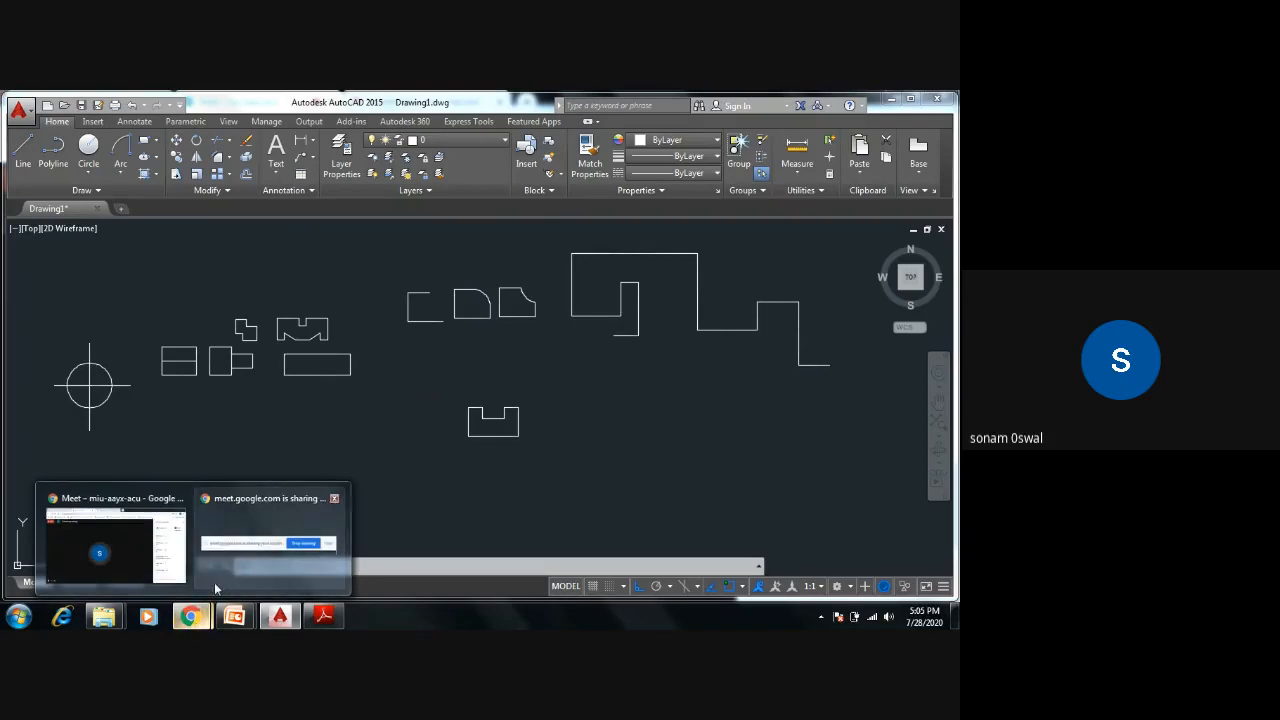
left_click(138, 562)
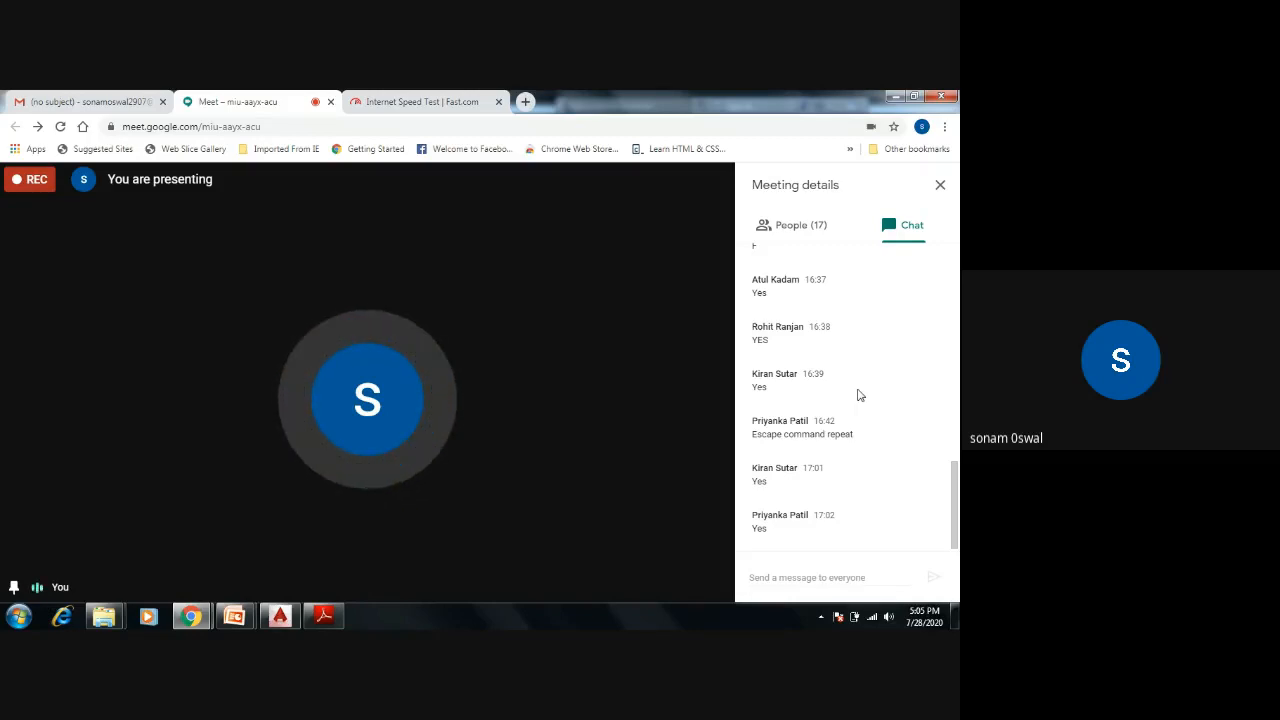
left_click(280, 614)
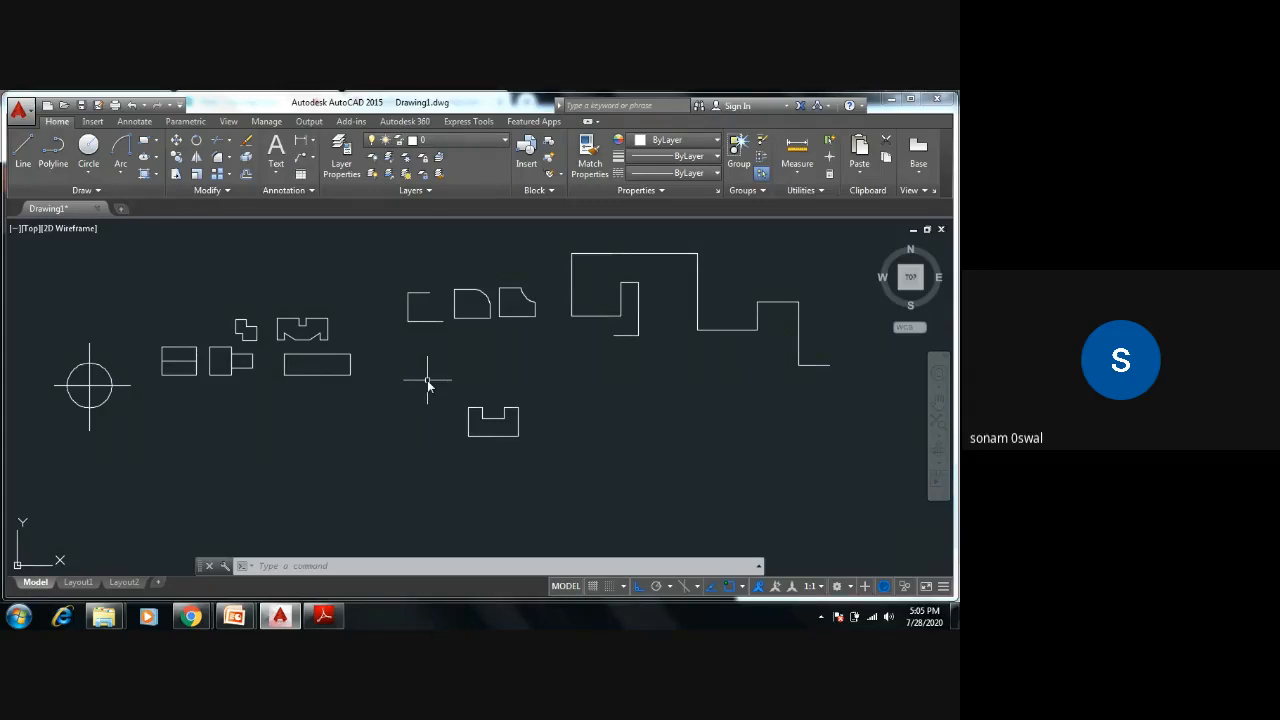
Step: Review the snap and grid, polar tracking, object snap and 3D object snap options in the Drafting Settings and accept them
type("ds")
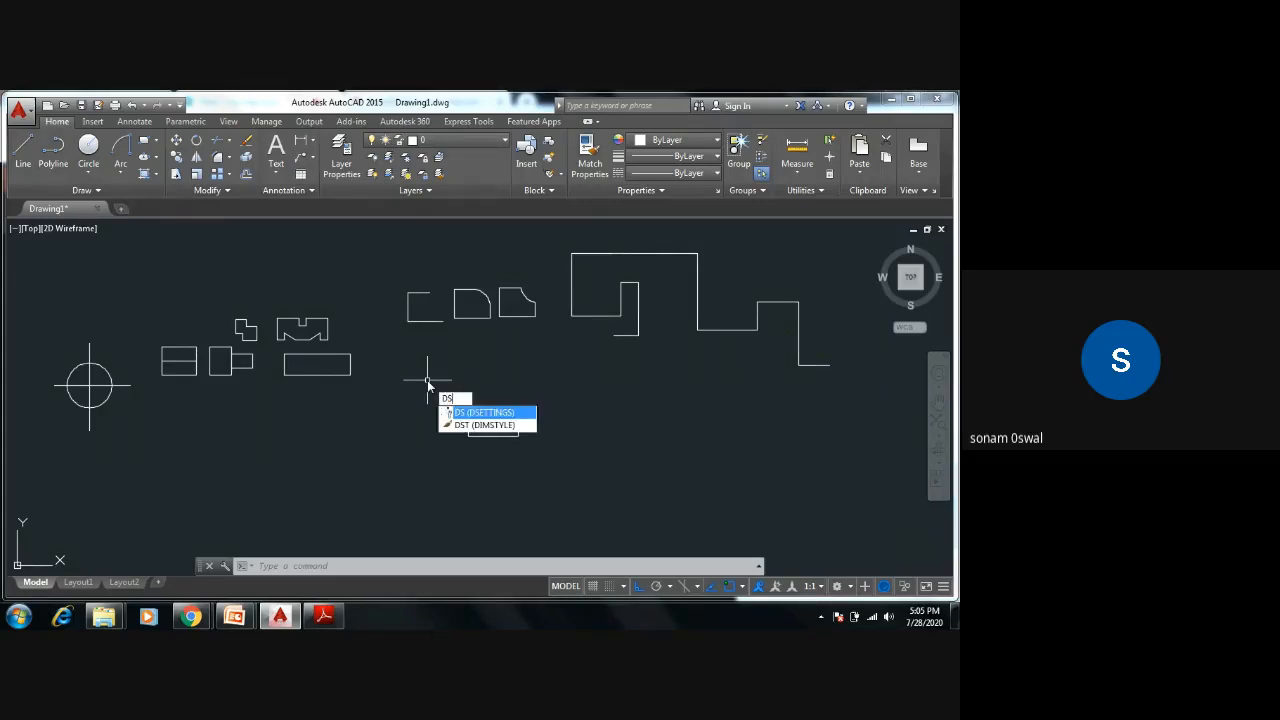
key("Return")
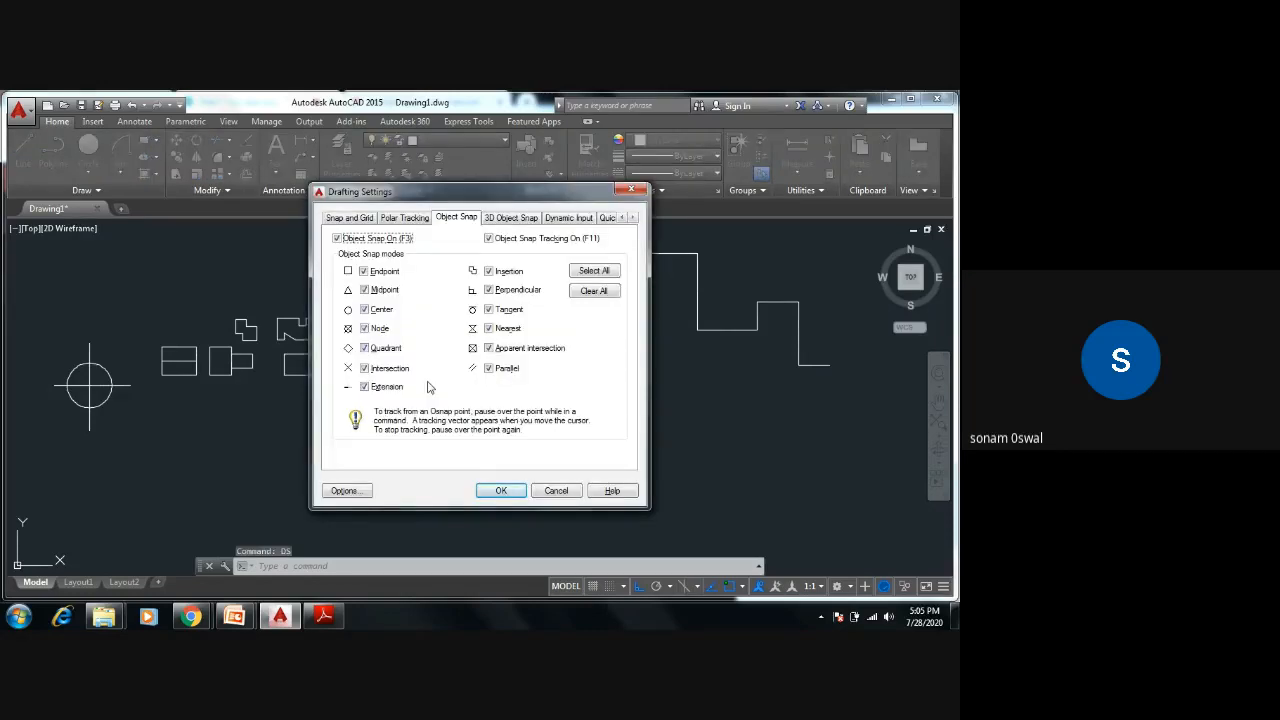
left_click(352, 218)
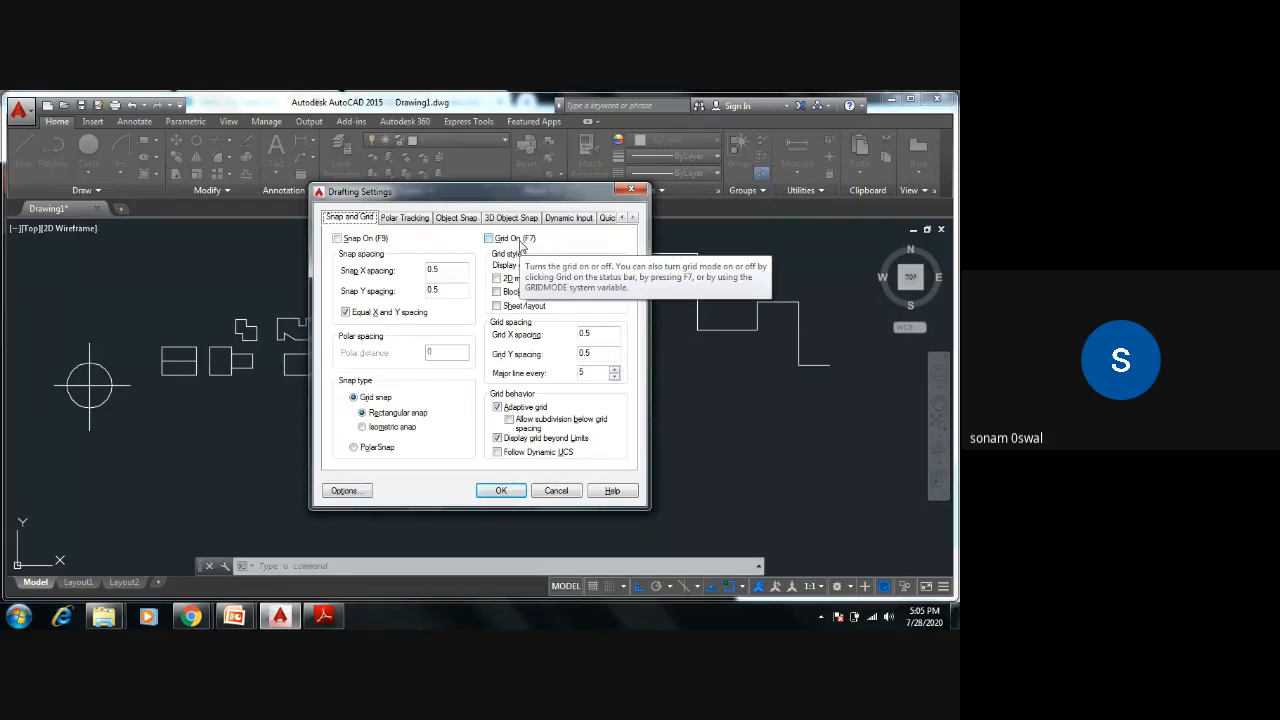
left_click(427, 222)
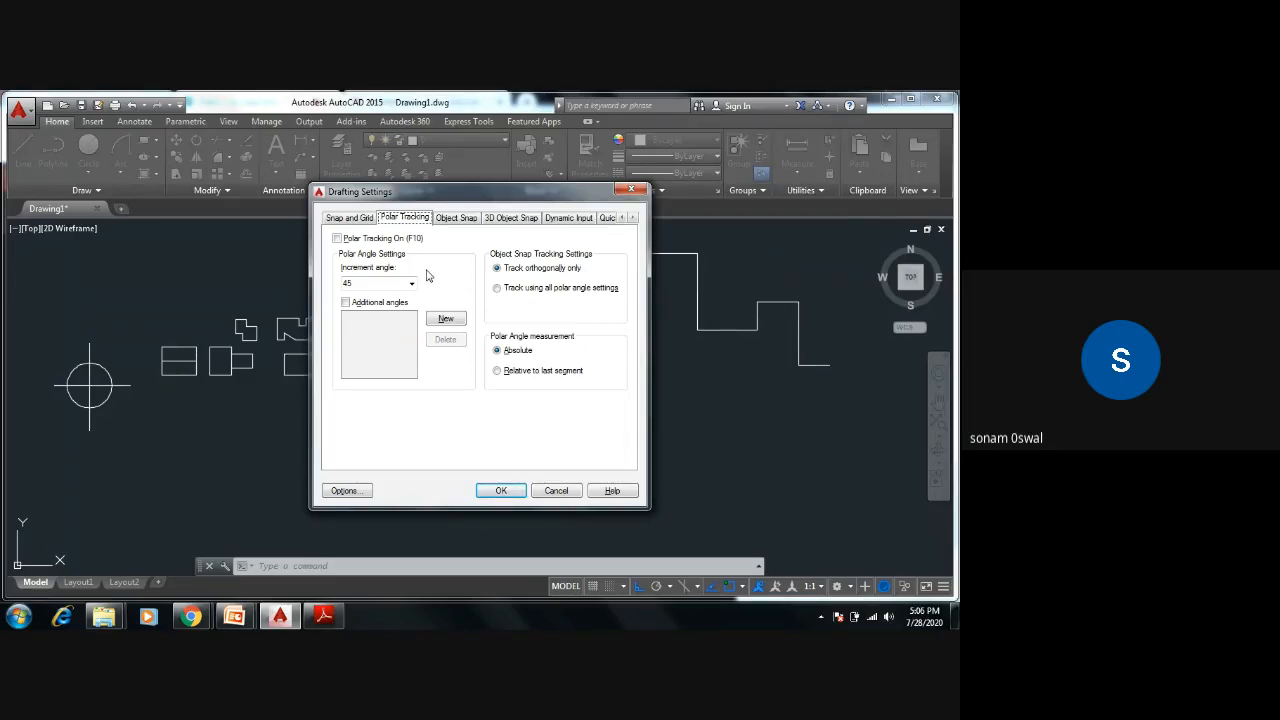
left_click(460, 224)
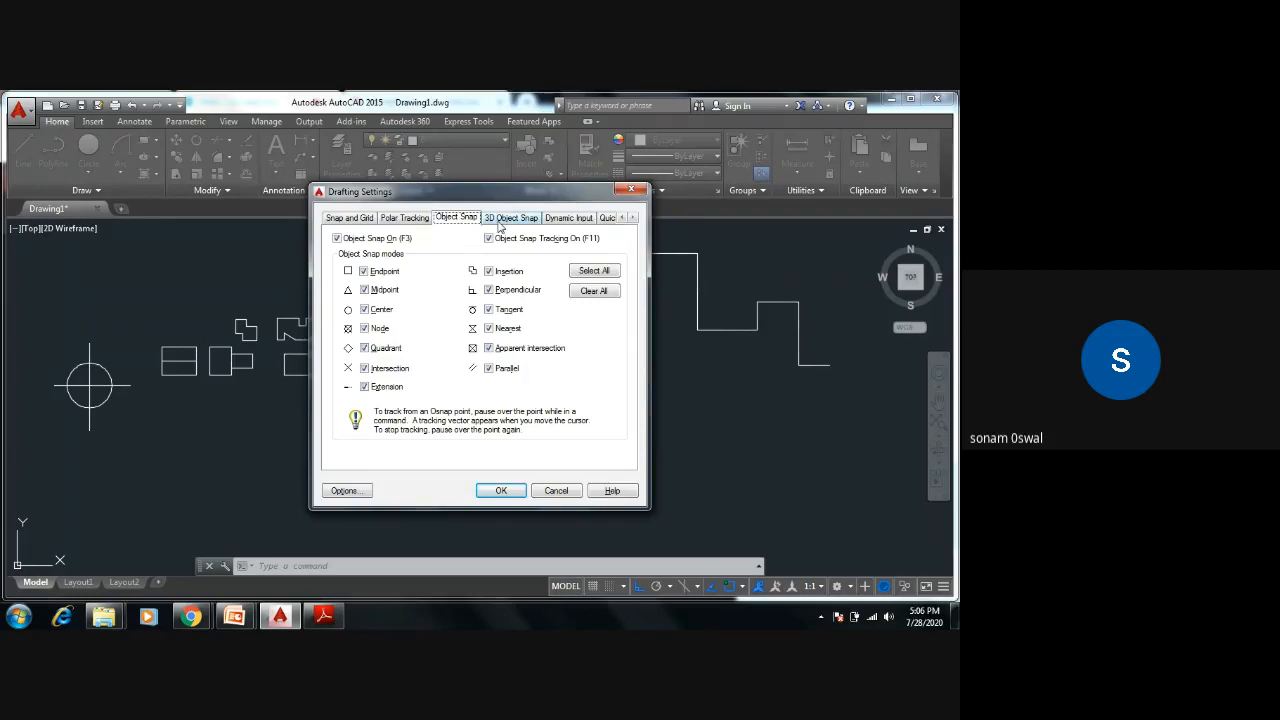
left_click(505, 220)
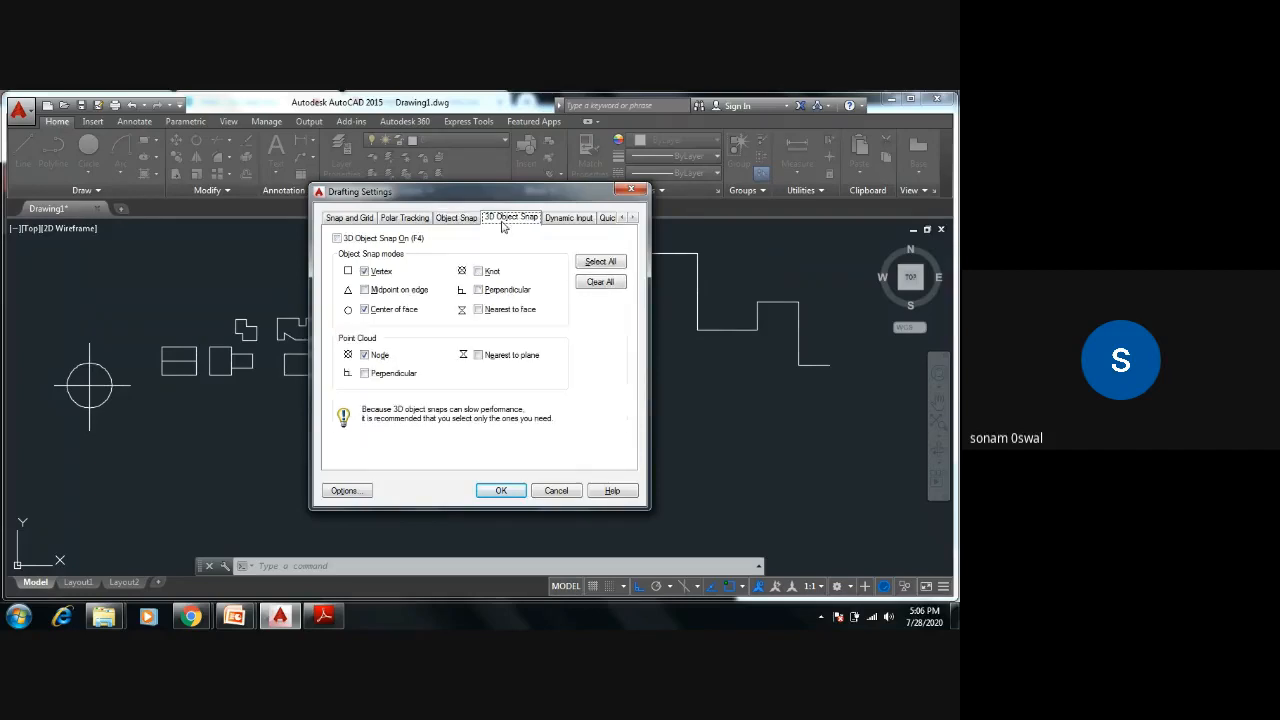
left_click(471, 221)
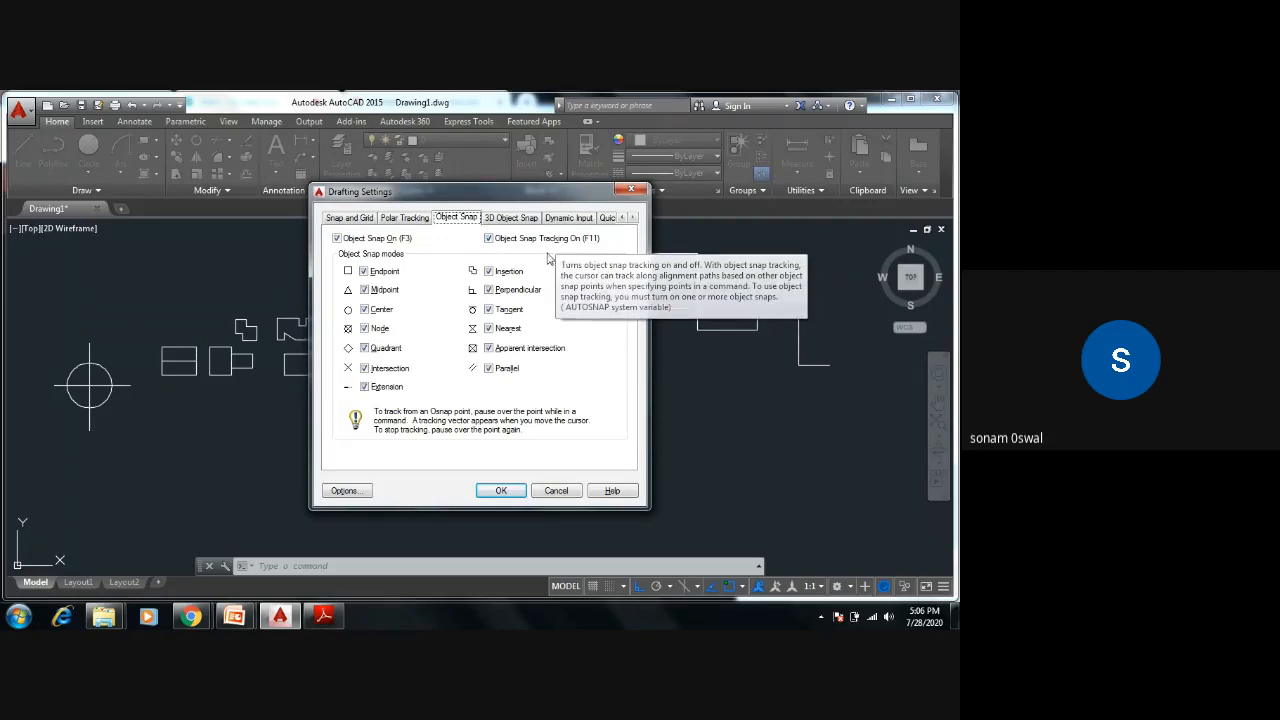
left_click(500, 491)
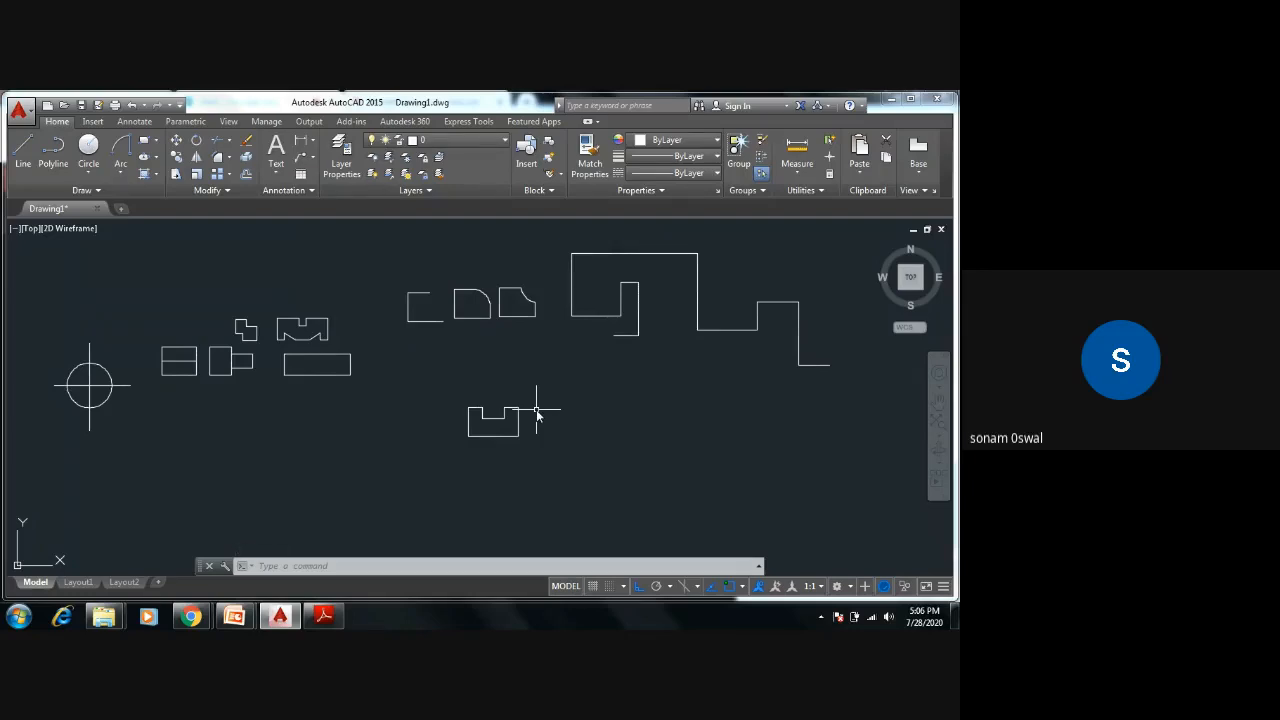
scroll(405, 305, "down", 3)
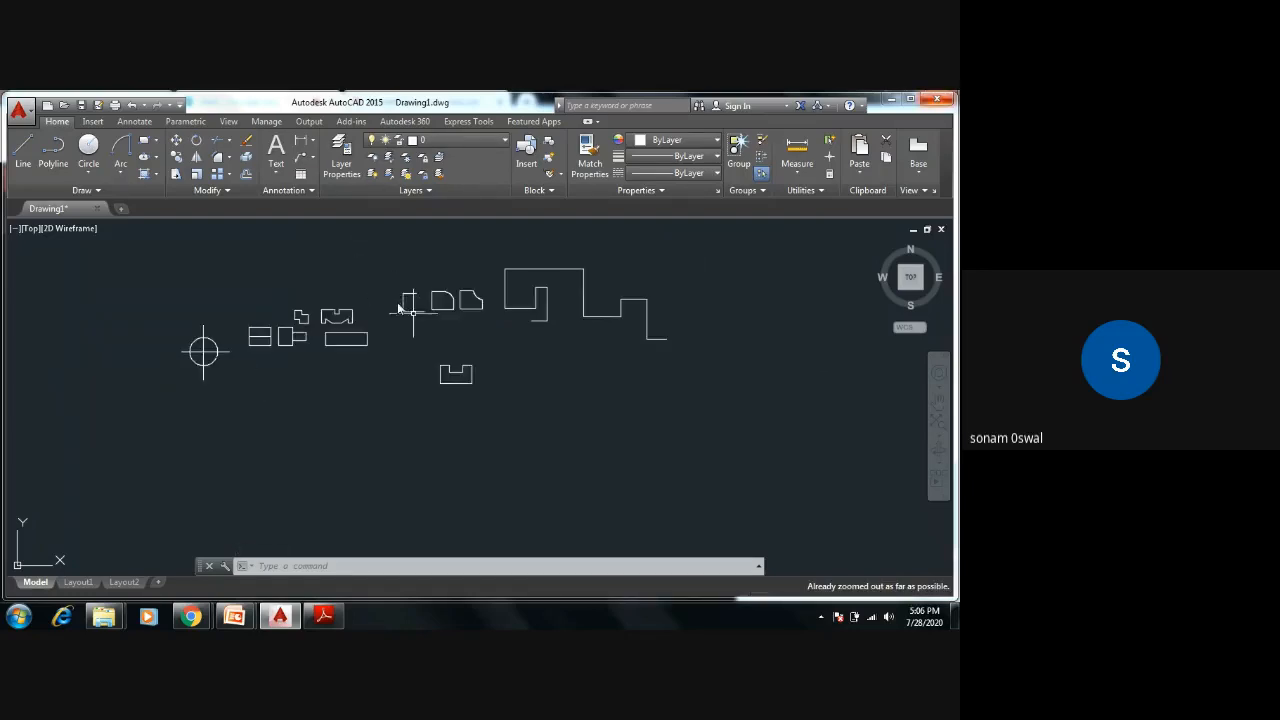
middle_click_drag(463, 323, 498, 335)
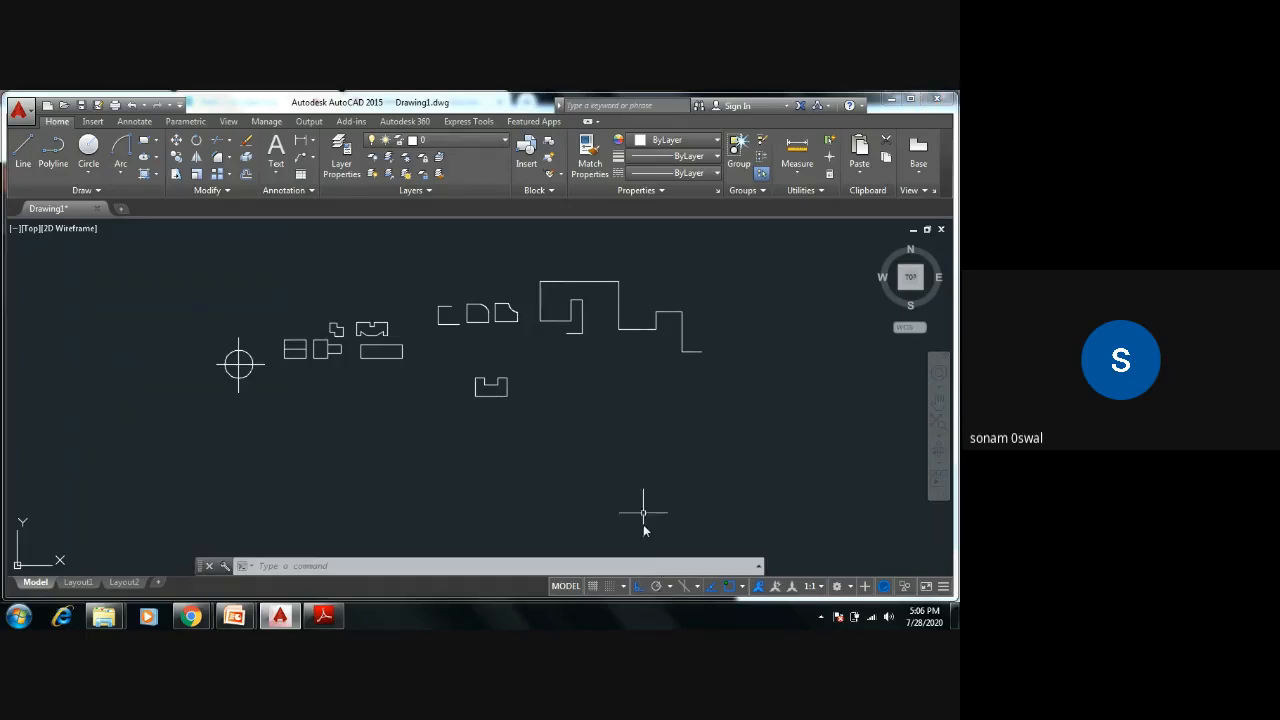
middle_click_drag(497, 449, 574, 479)
middle_click_drag(496, 487, 534, 468)
scroll(432, 511, "down", 1)
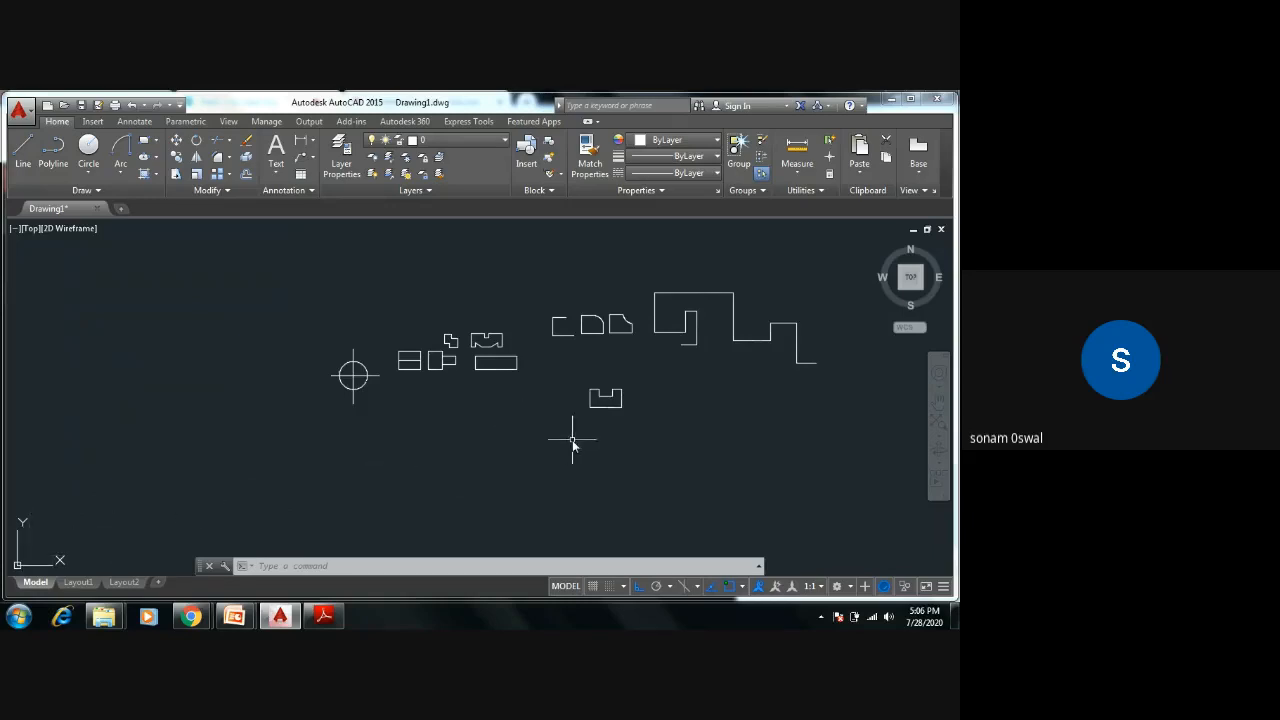
mouse_move(575, 446)
middle_mouse_down()
mouse_move(560, 429)
mouse_move(577, 371)
middle_mouse_up()
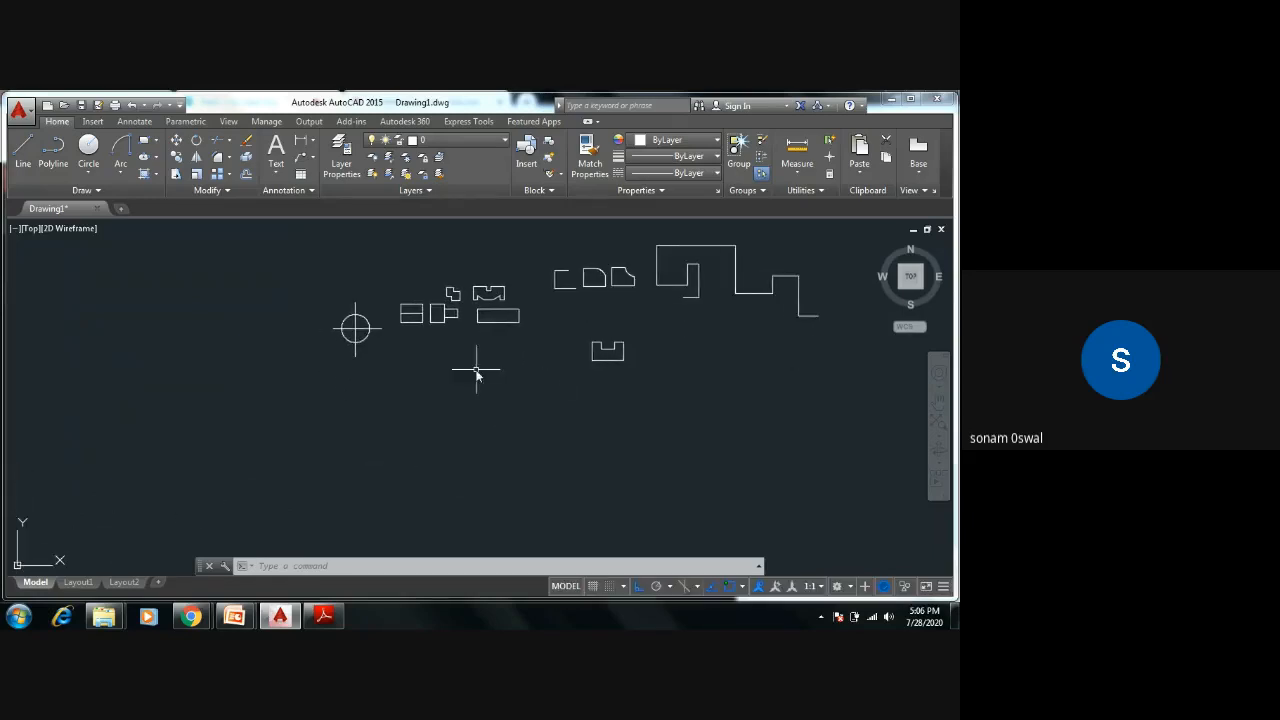
Step: Draw a freehand stepped line below the small figures with Ortho segments going right, up and right, and end the command
scroll(477, 369, "up", 2)
middle_click_drag(477, 370, 486, 457)
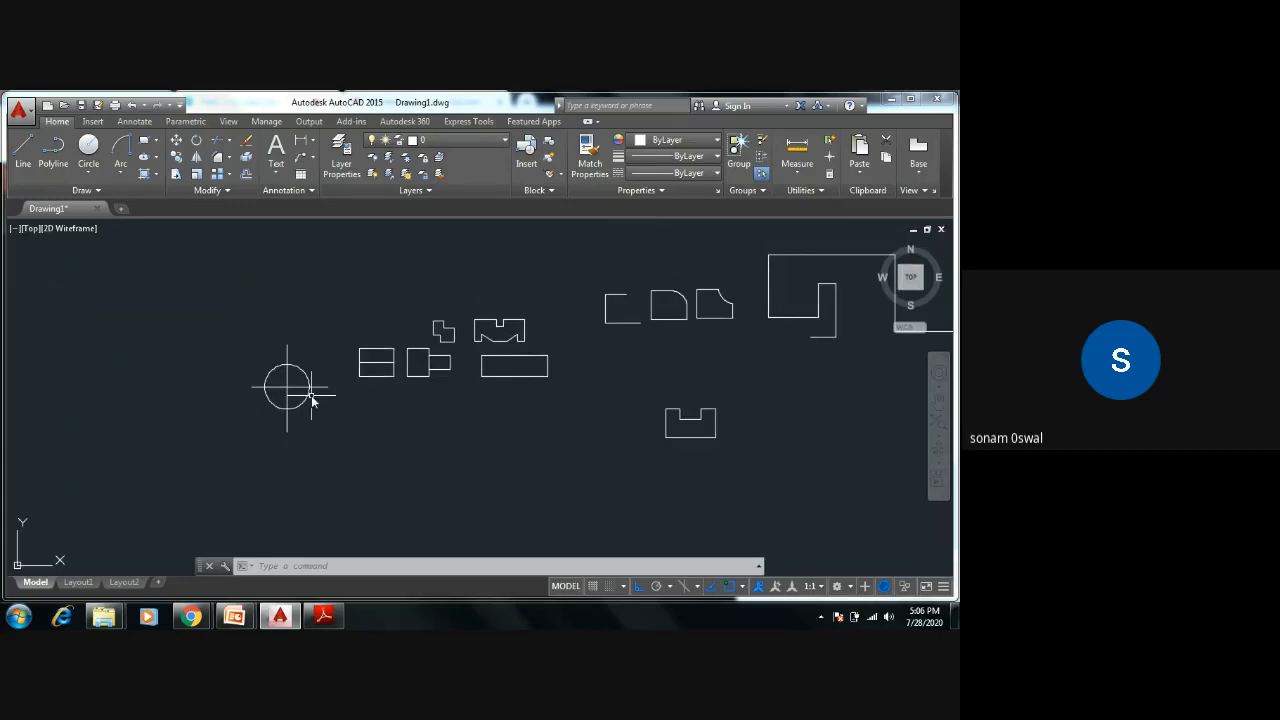
type("l")
key("Return")
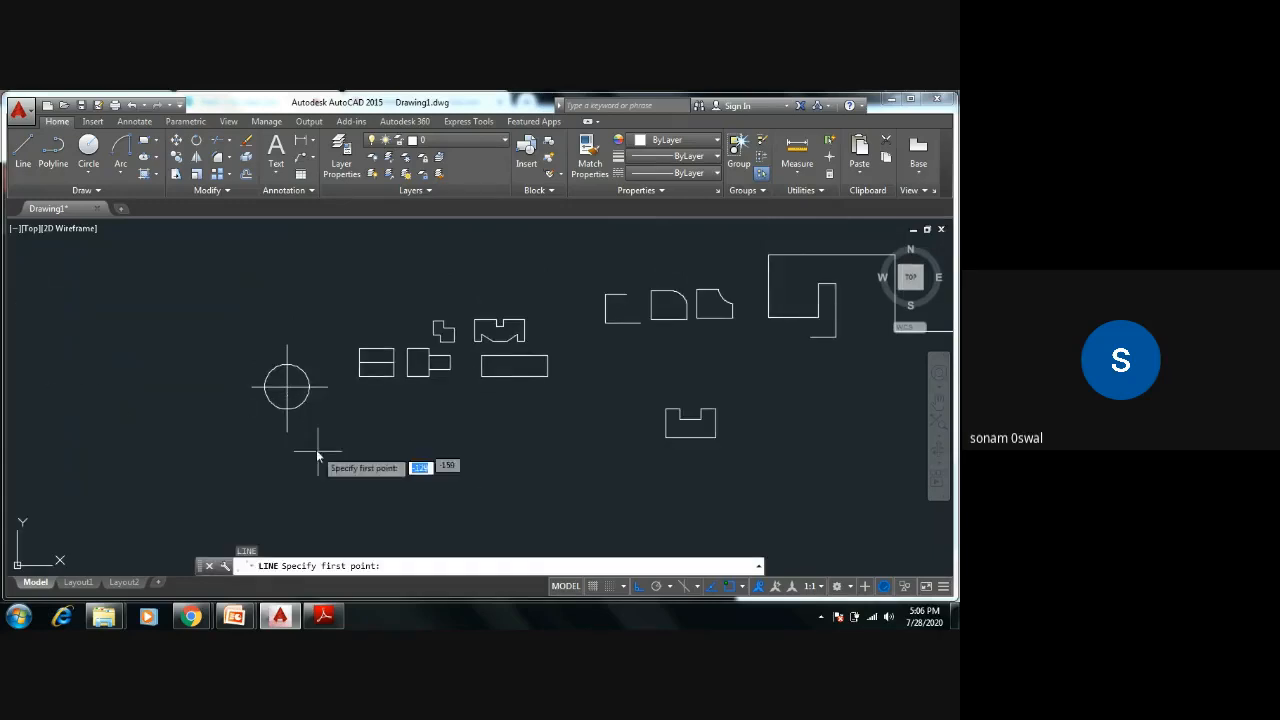
left_click(346, 478)
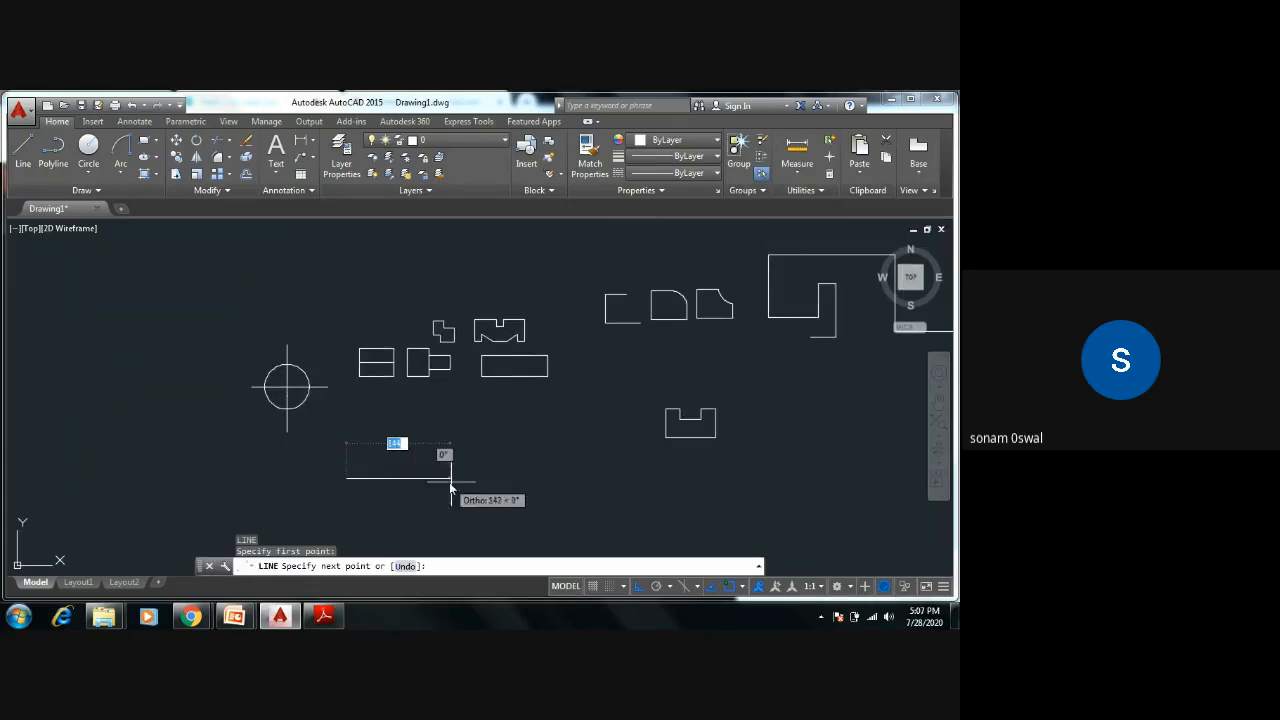
left_click(502, 478)
left_click(502, 413)
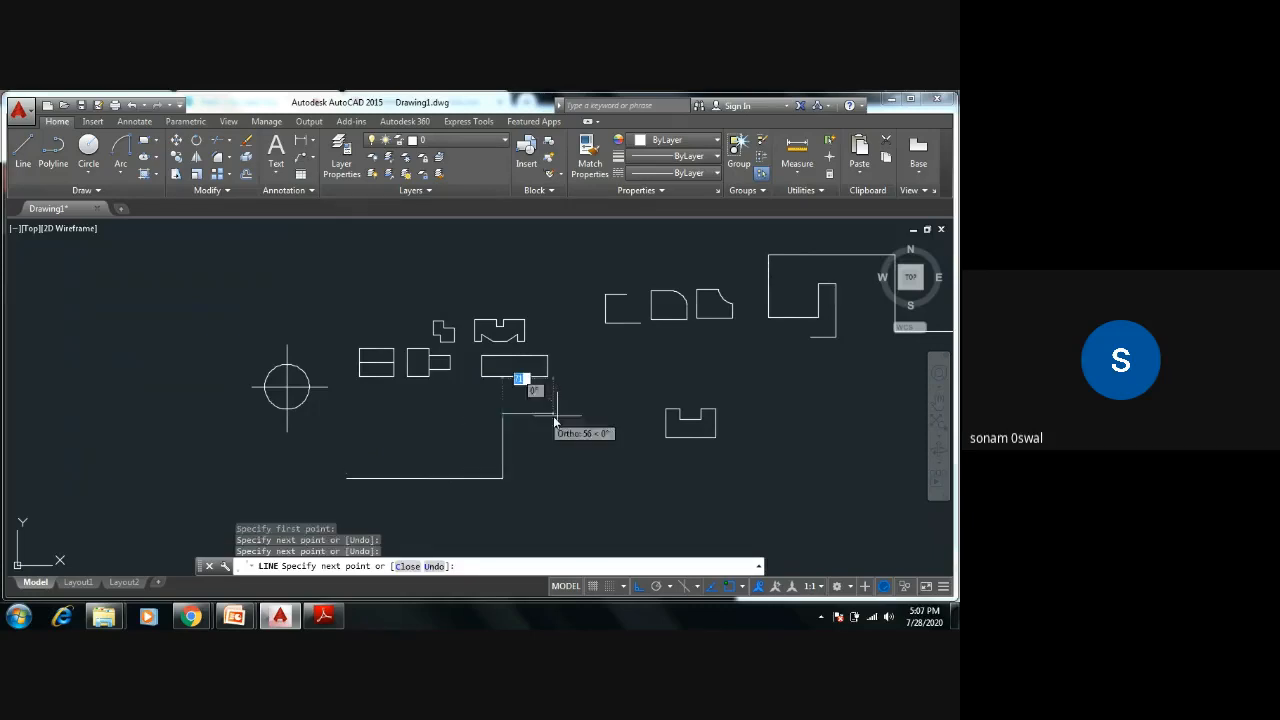
left_click(599, 423)
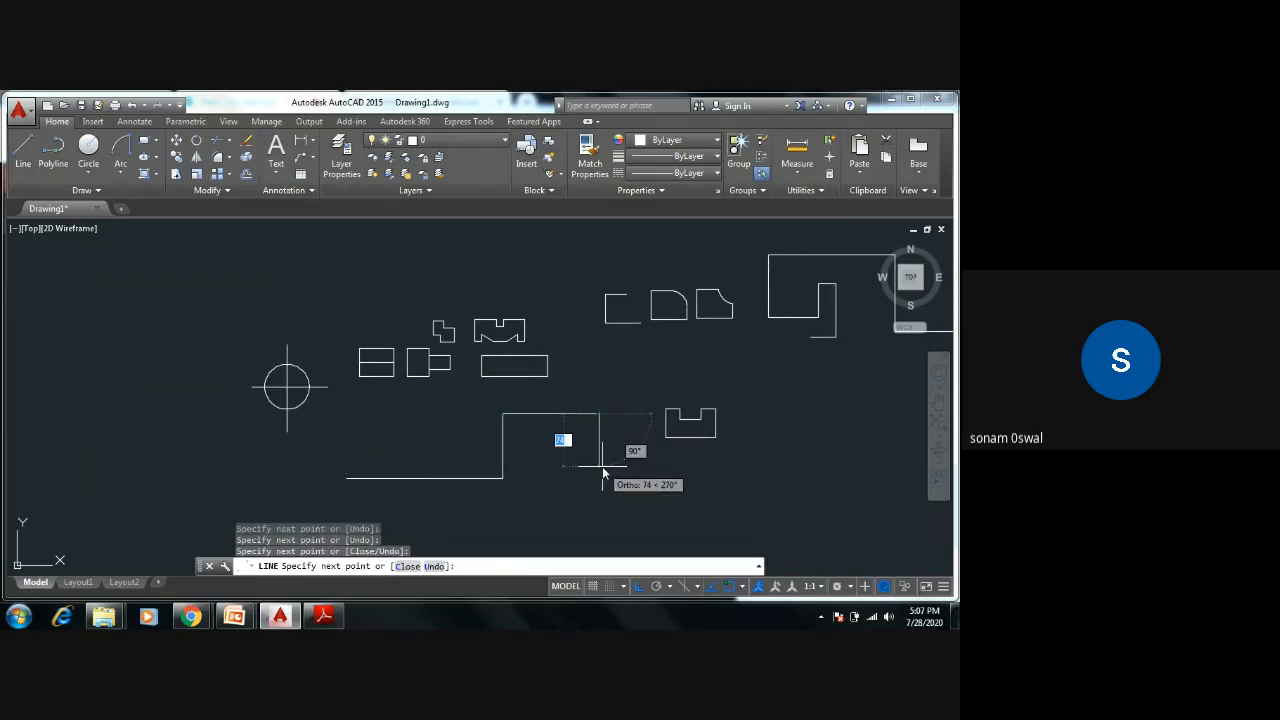
key("Escape")
key("Escape")
key("Escape")
key("Escape")
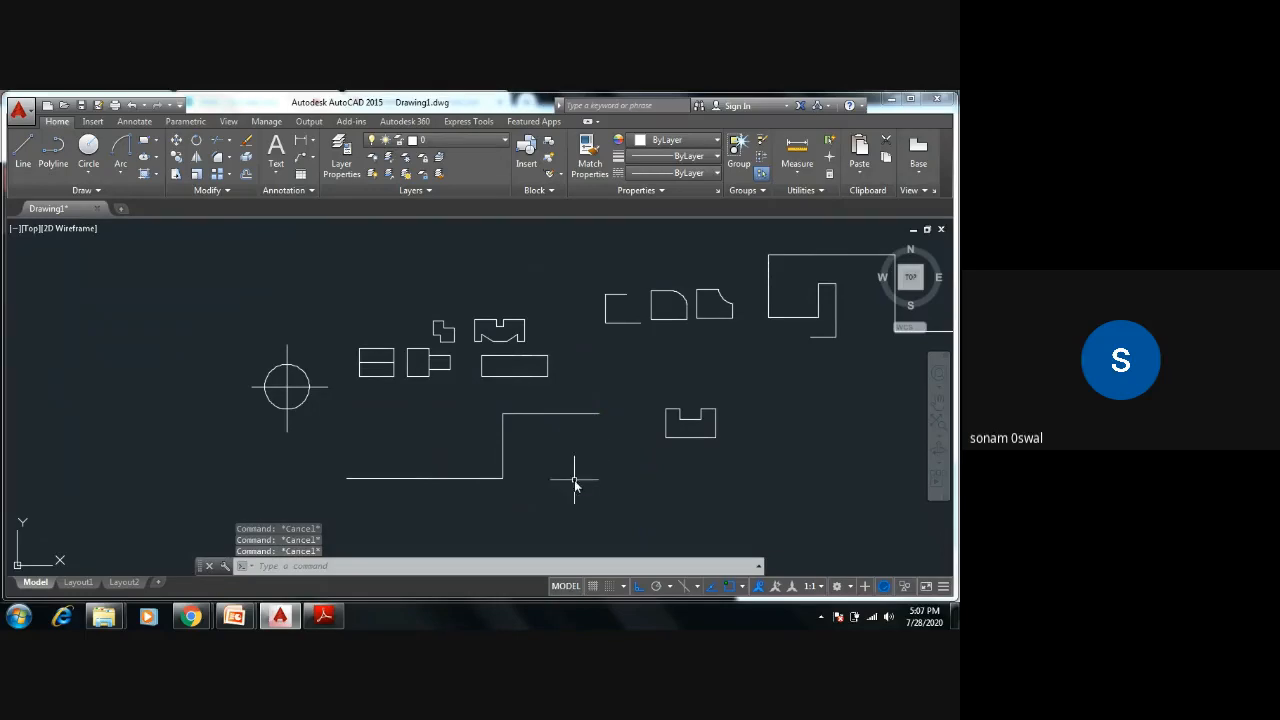
Step: Draw a square of 100 by 100 units with the Line command and Ortho directions below the stepped line
mouse_move(574, 480)
middle_mouse_down()
mouse_move(474, 457)
mouse_move(477, 391)
middle_mouse_up()
scroll(466, 459, "down", 2)
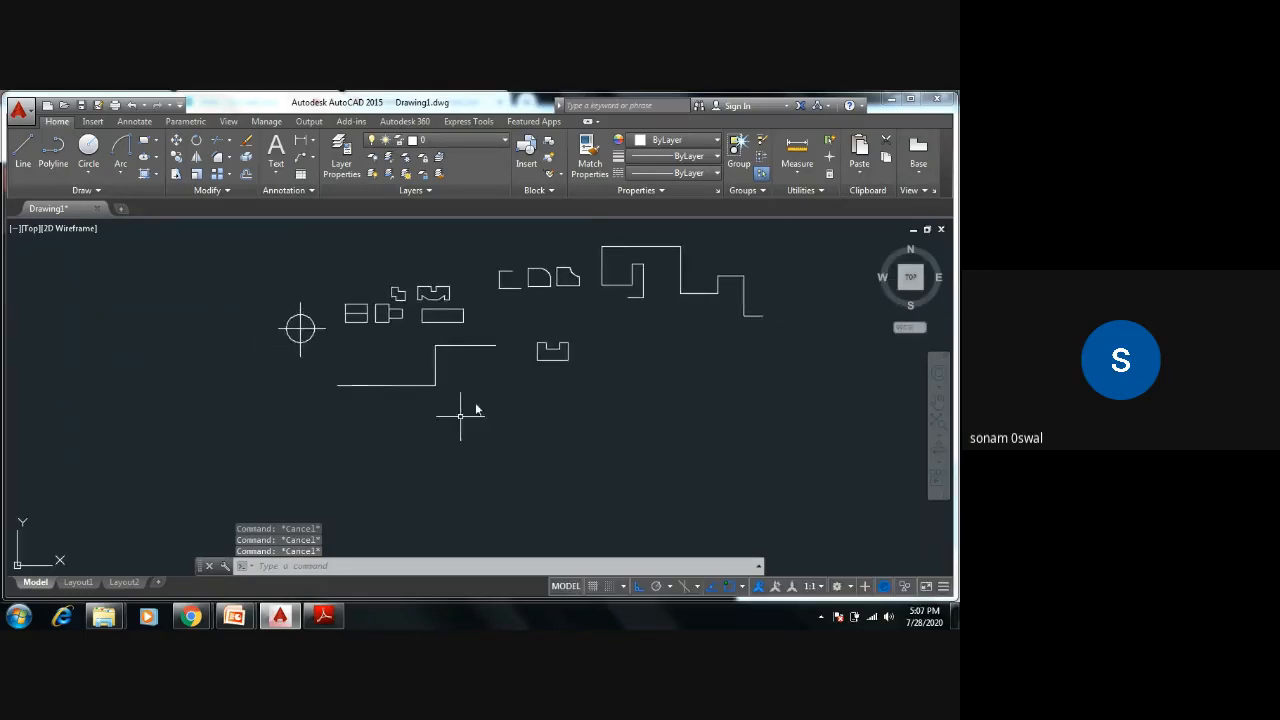
type("l")
key("Return")
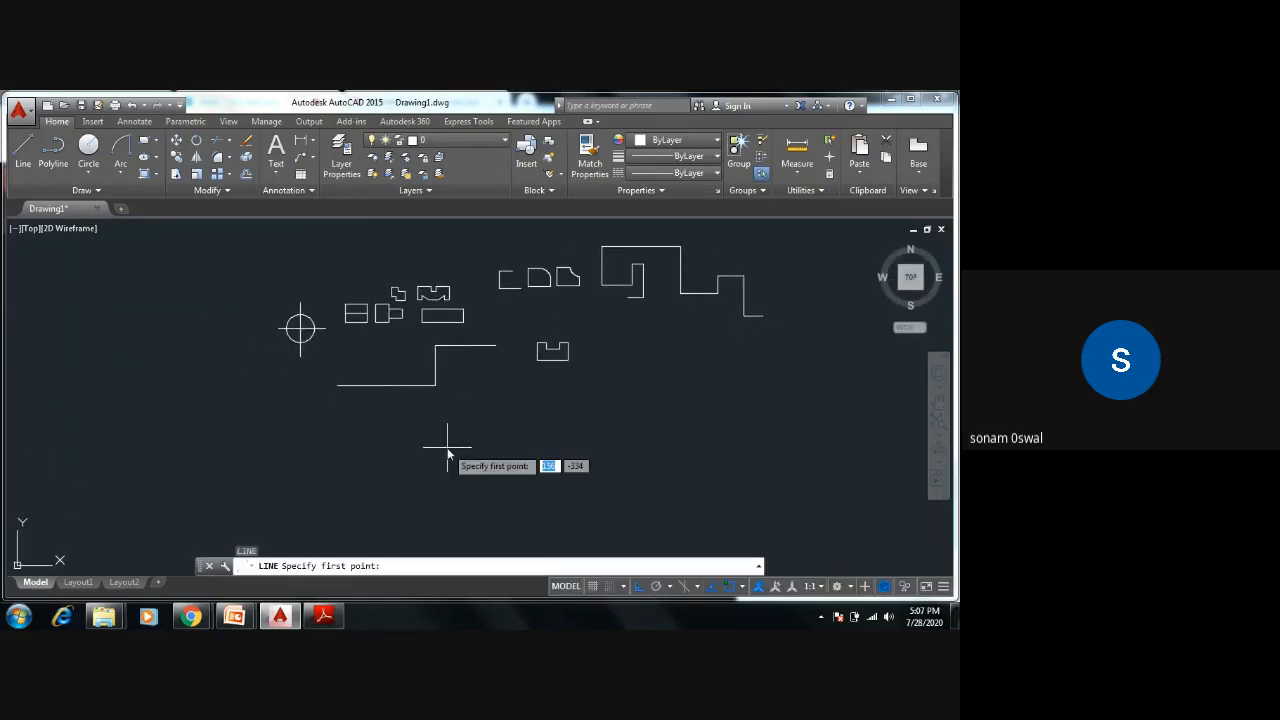
left_click(377, 469)
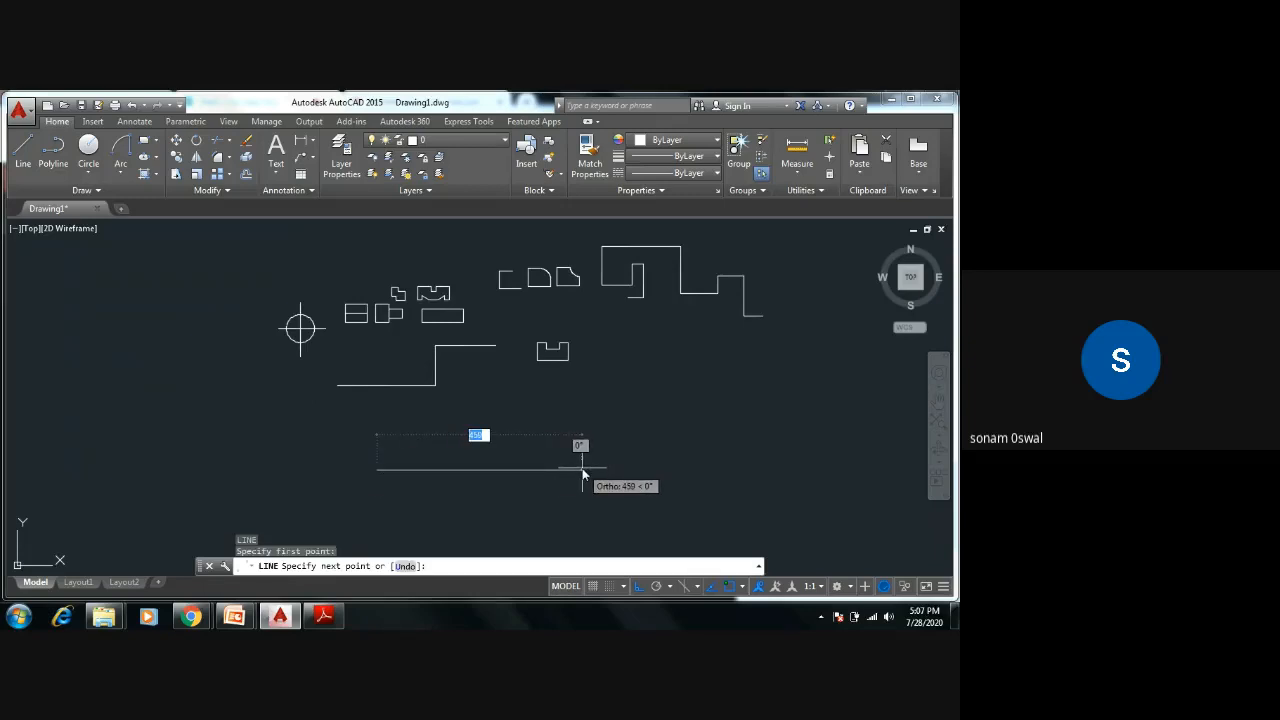
type("100")
key("Return")
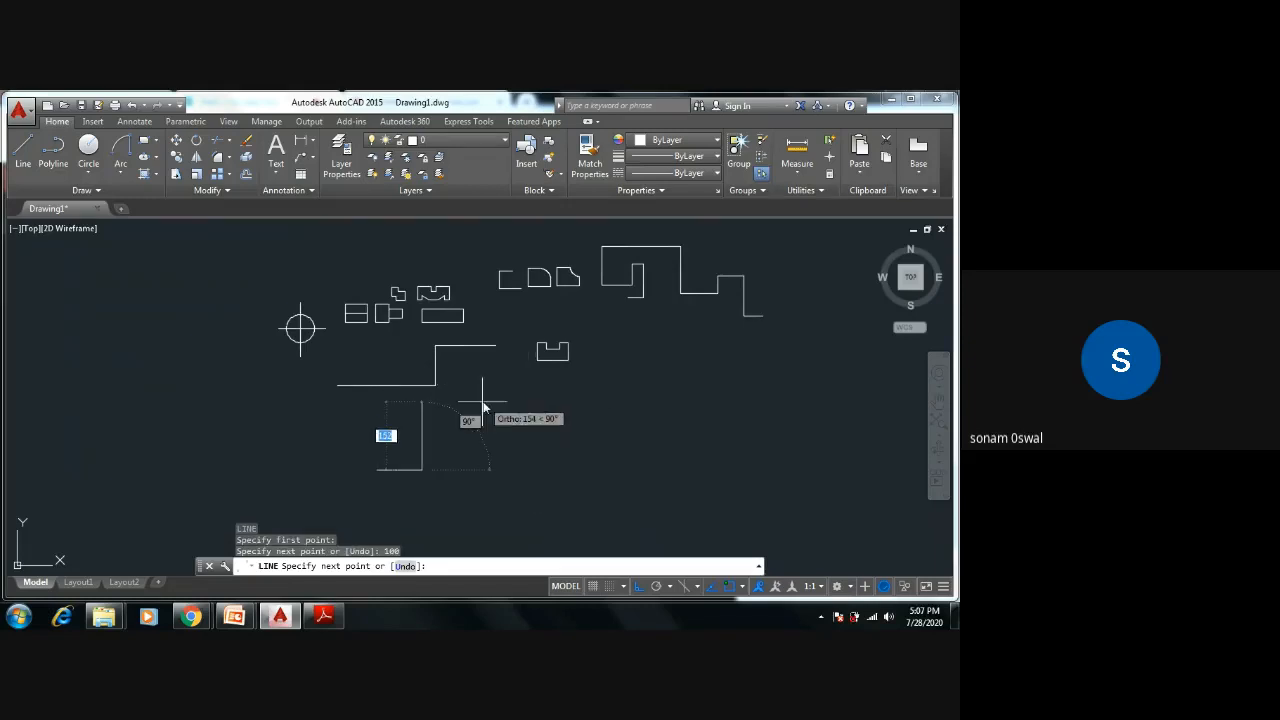
type("100")
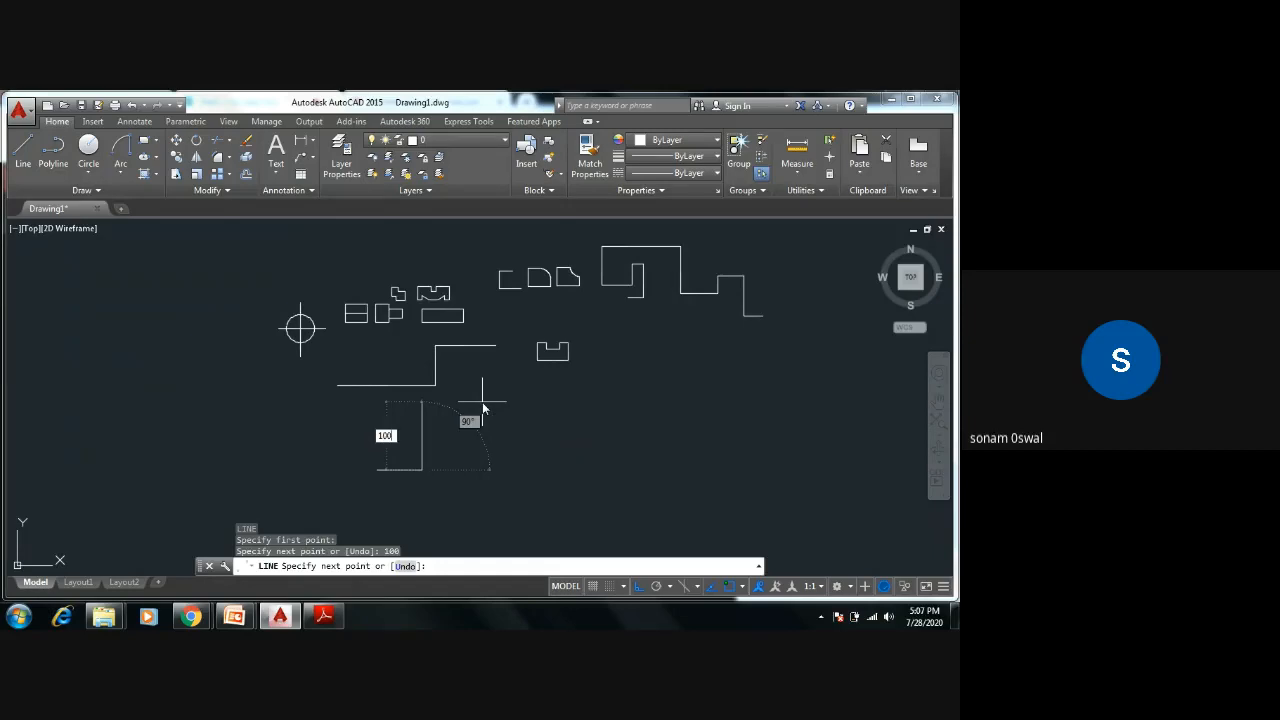
key("Return")
type("100")
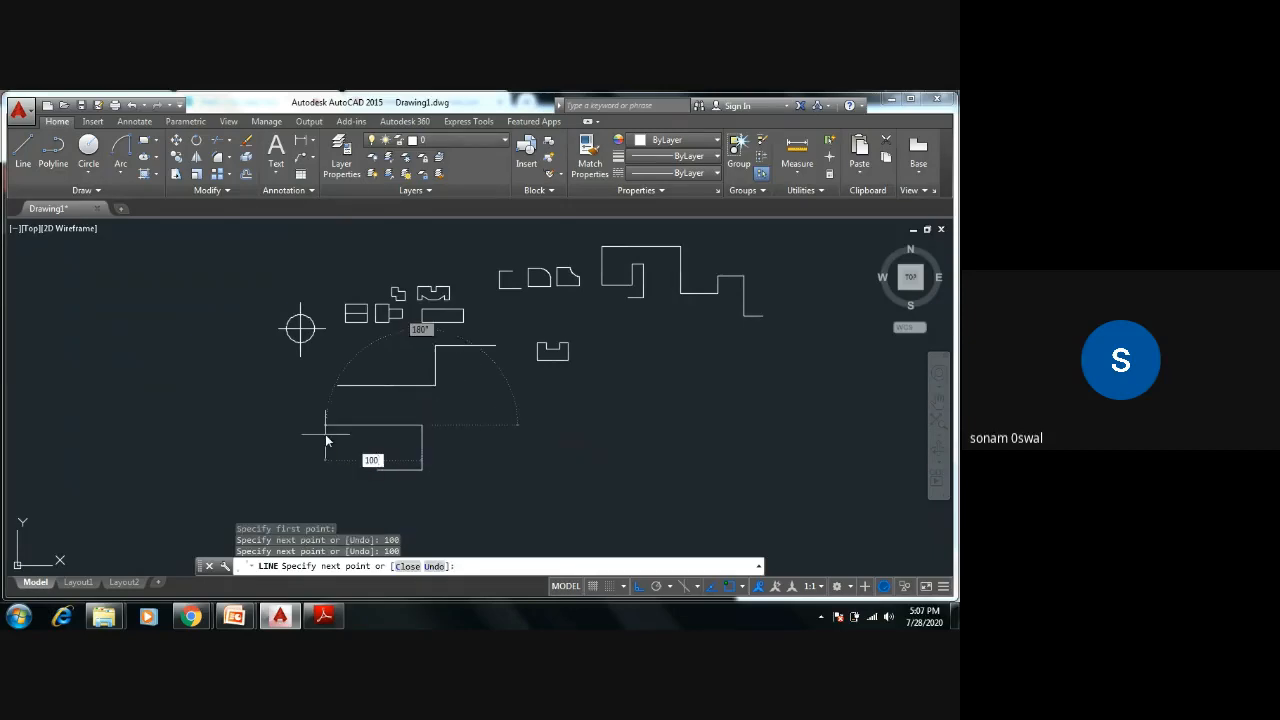
key("Return")
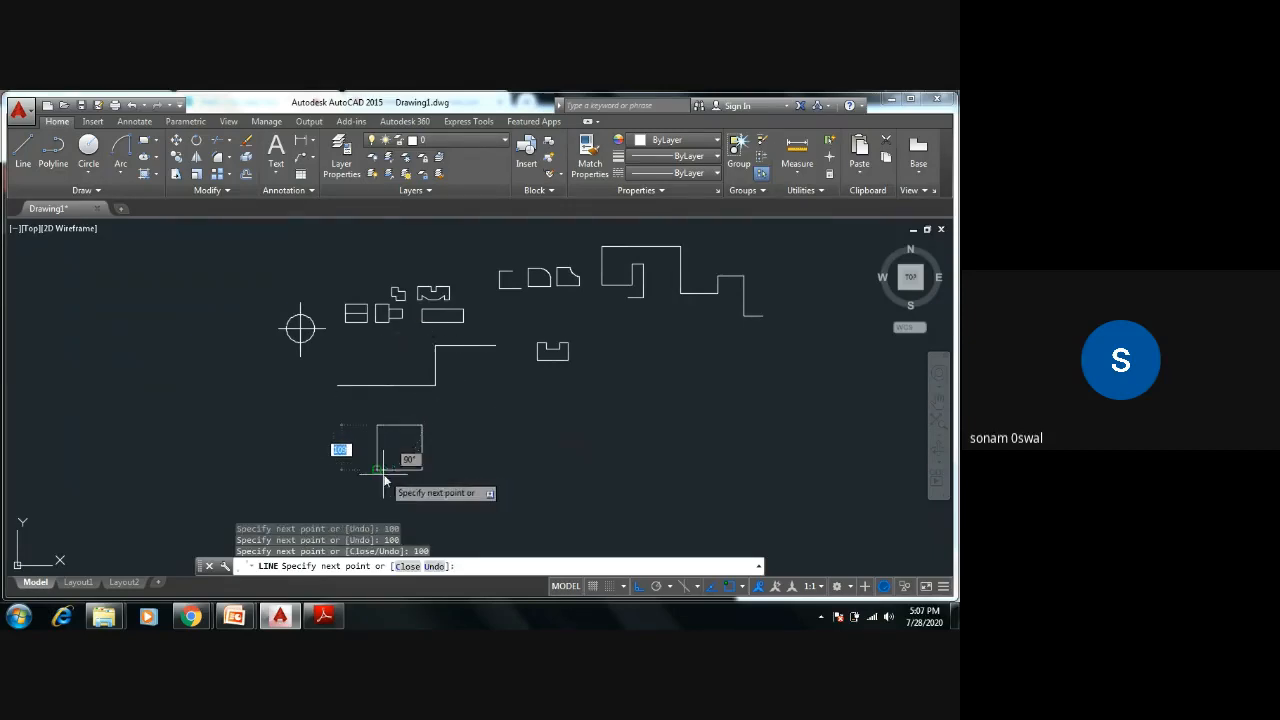
key("Escape")
key("Escape")
key("Escape")
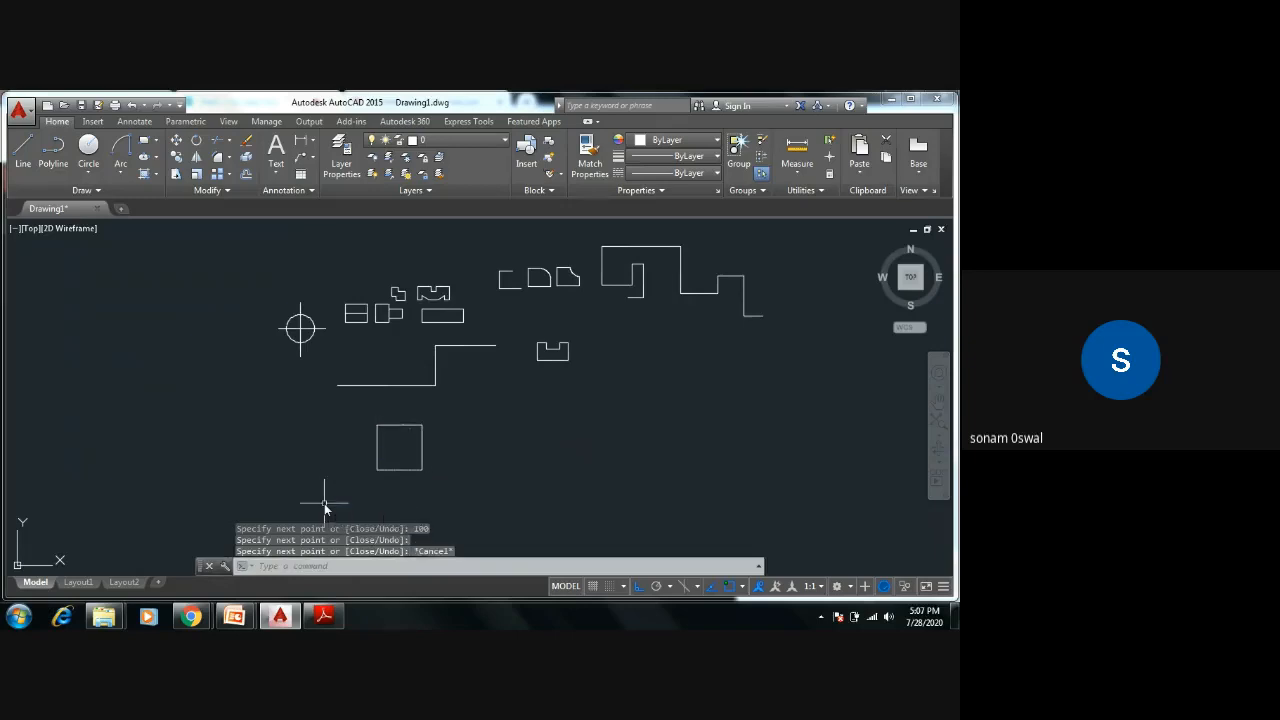
scroll(443, 478, "up", 4)
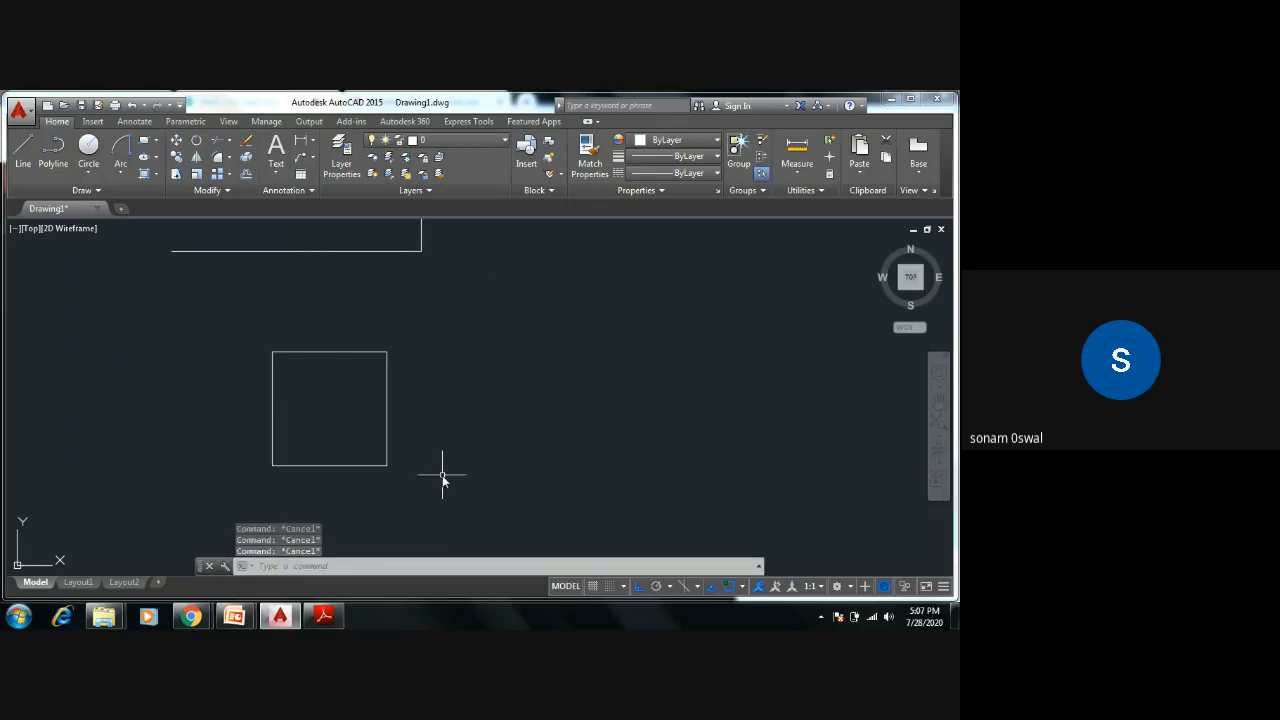
middle_click_drag(434, 480, 363, 477)
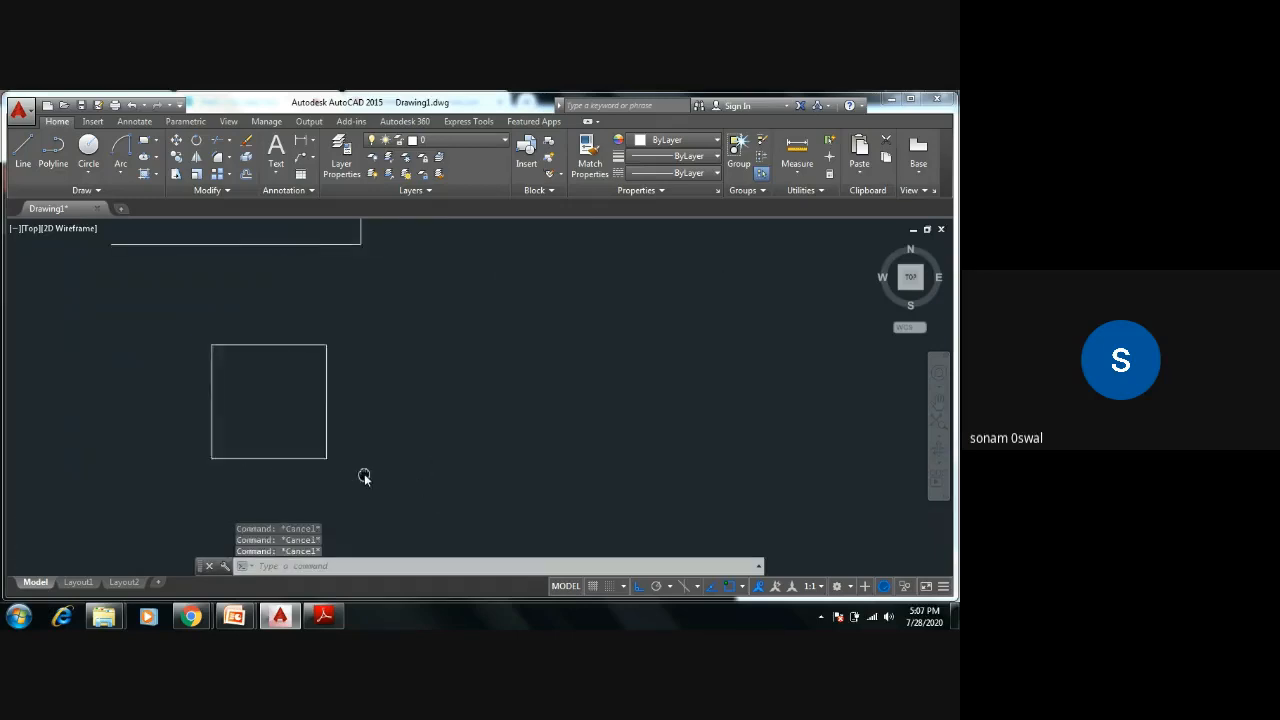
scroll(364, 474, "down", 5)
scroll(486, 496, "down", 6)
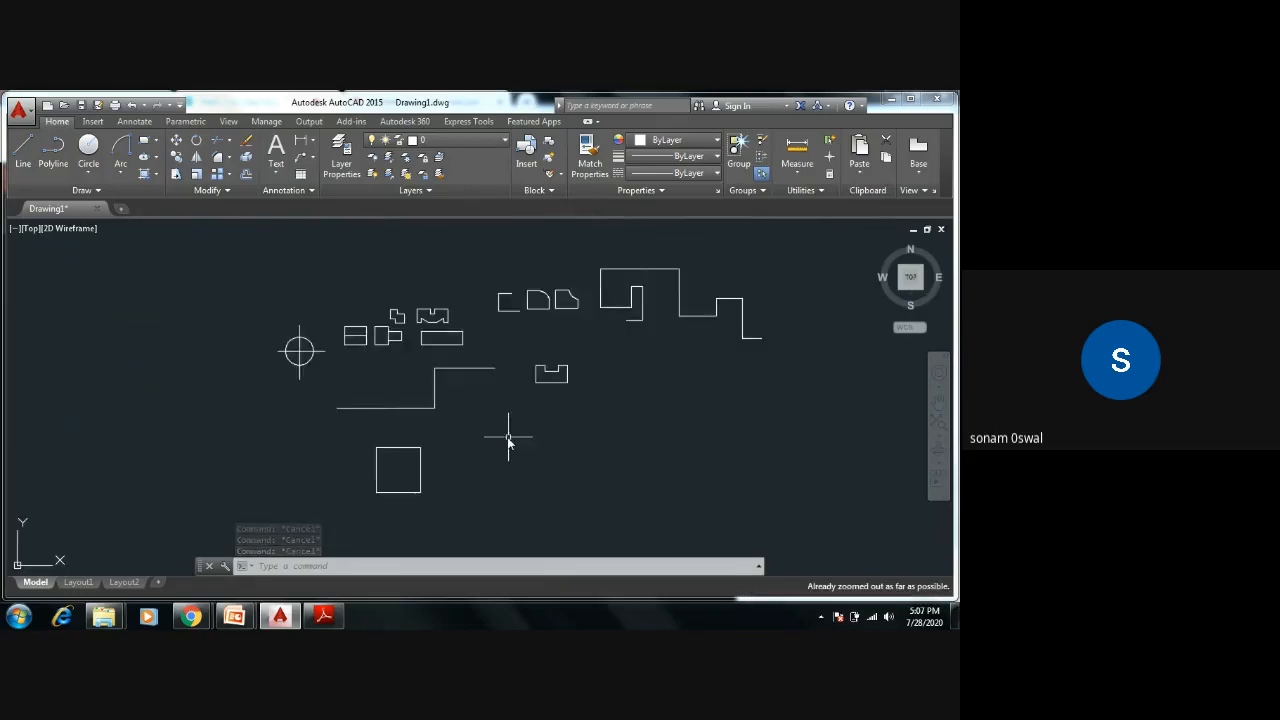
middle_click_drag(435, 454, 439, 458)
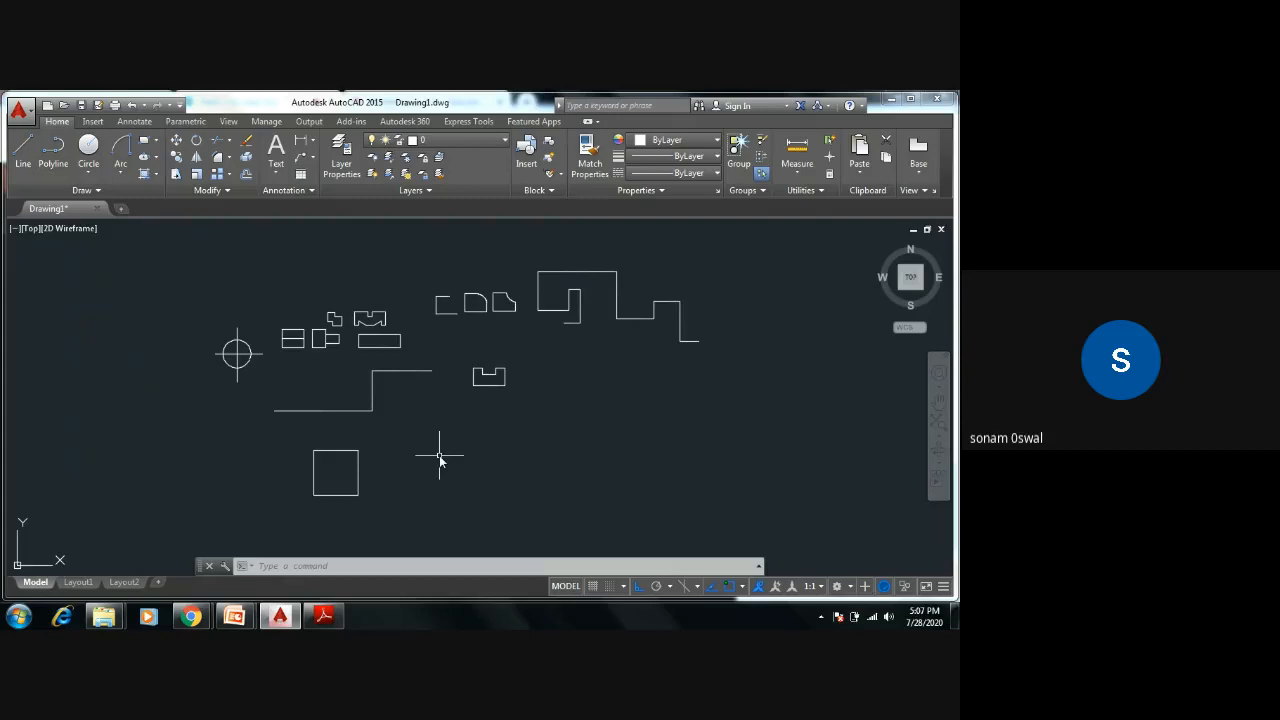
Step: Demonstrate crossing selection on the long stepped profile, on most of the figures and on the whole drawing, clearing each selection
left_click(705, 244)
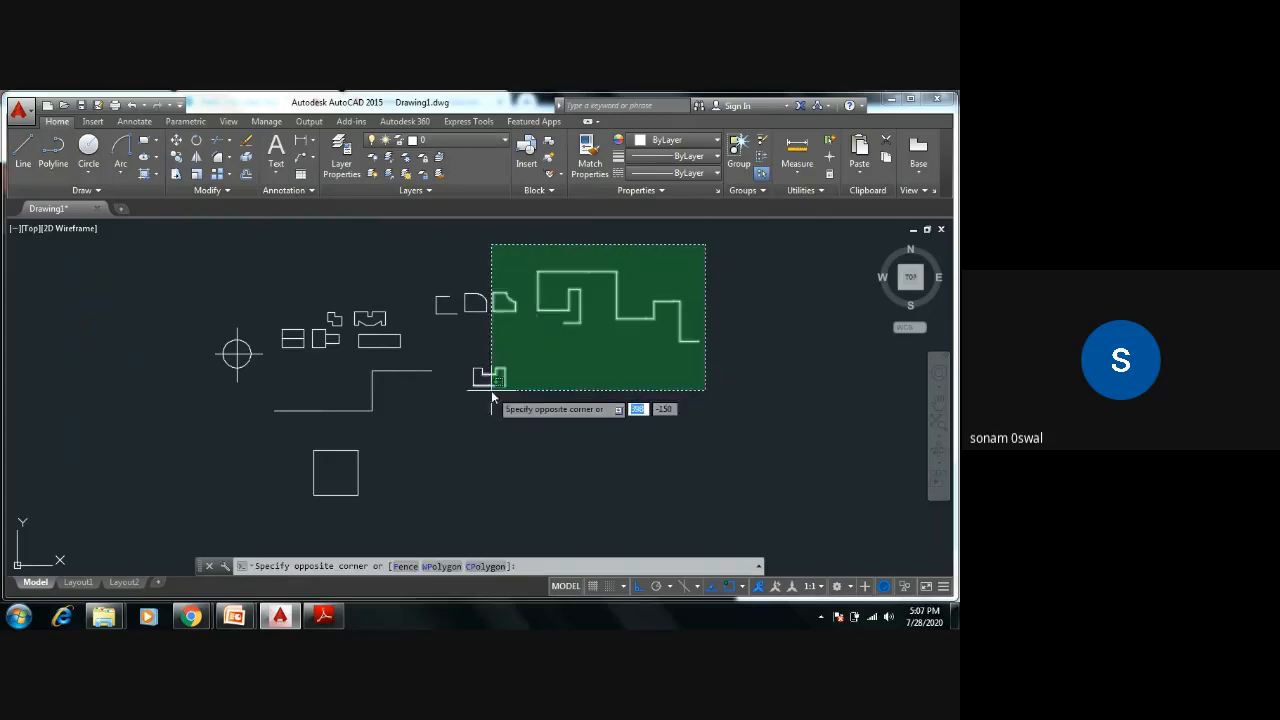
left_click(535, 382)
key("Escape")
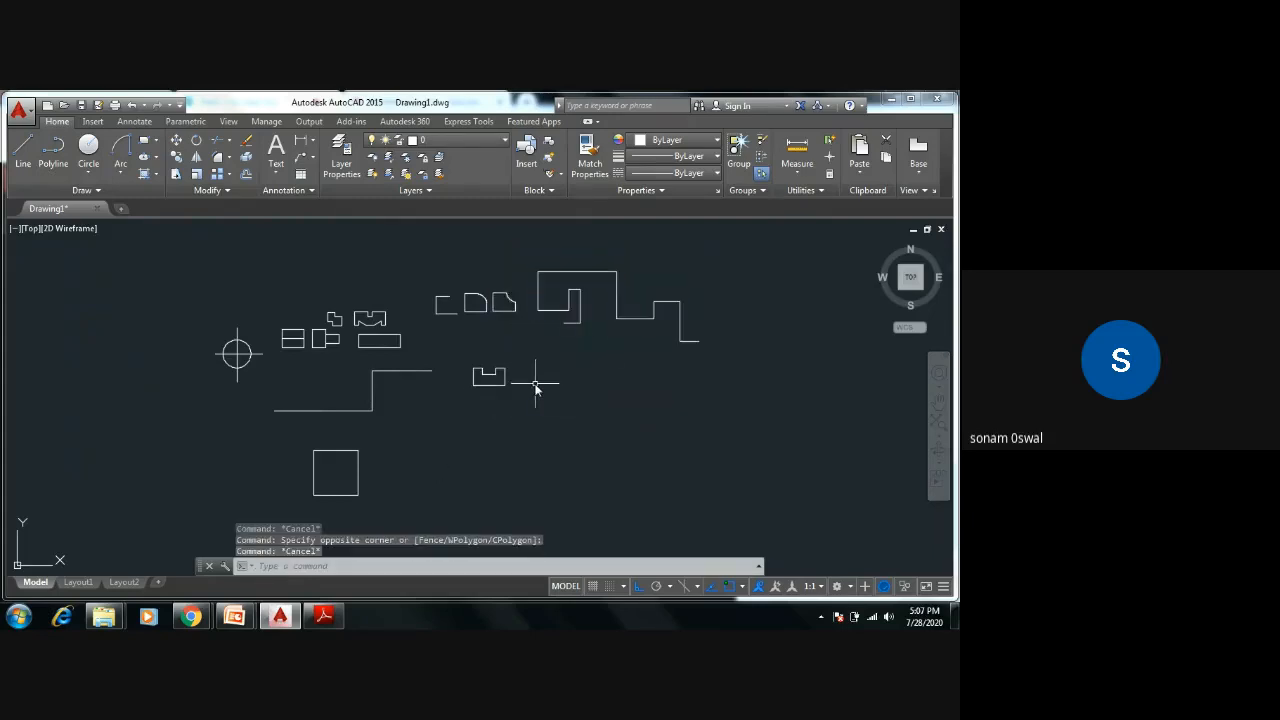
left_click(666, 252)
left_click(318, 478)
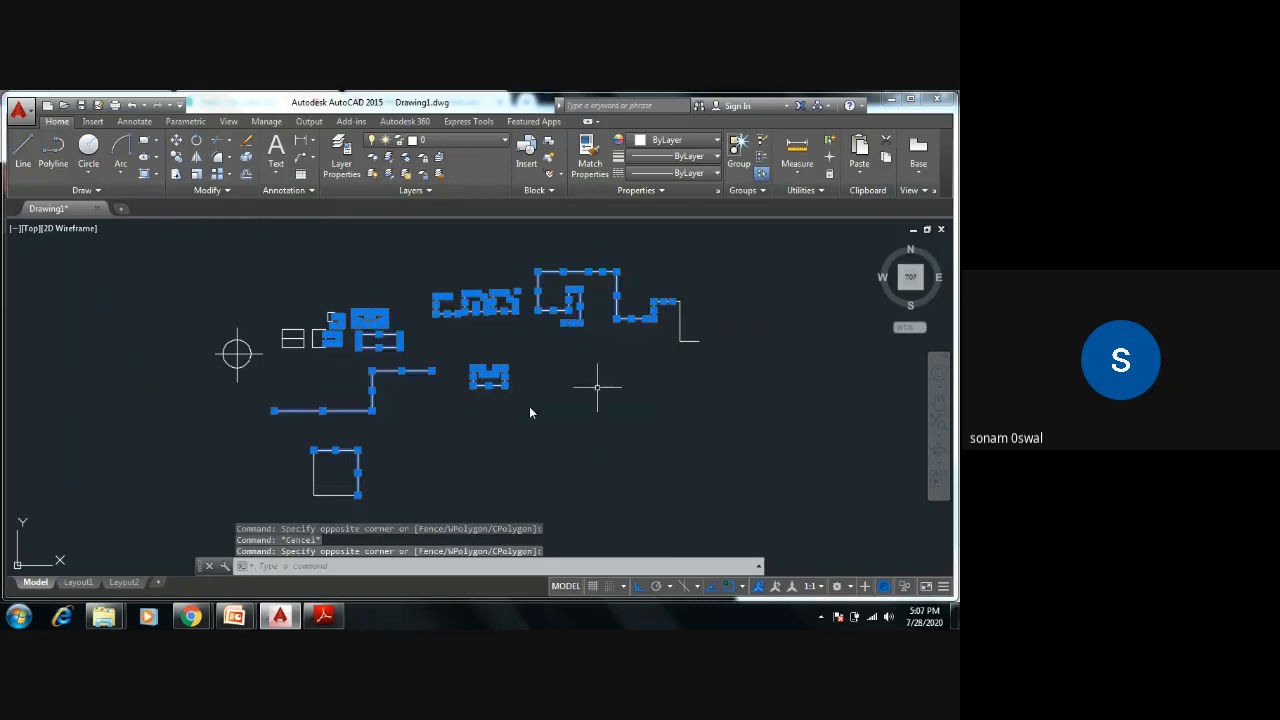
key("Escape")
key("Escape")
key("Escape")
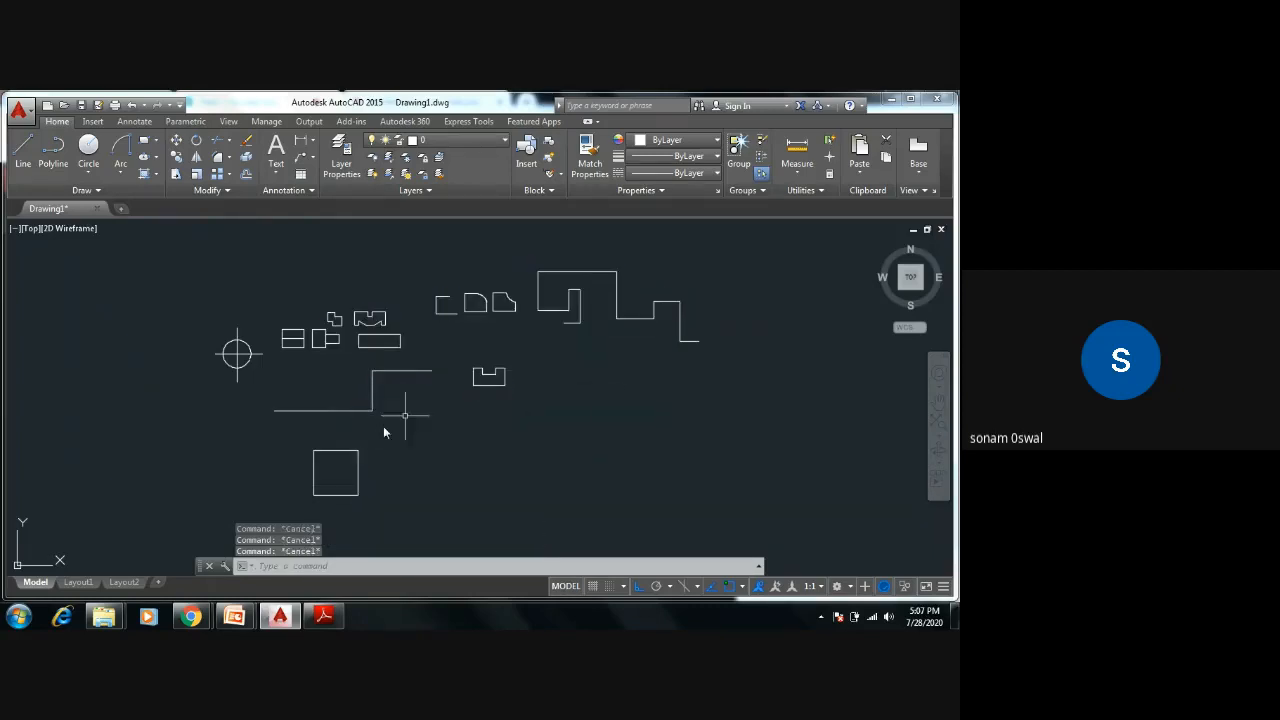
left_click(716, 254)
left_click(203, 513)
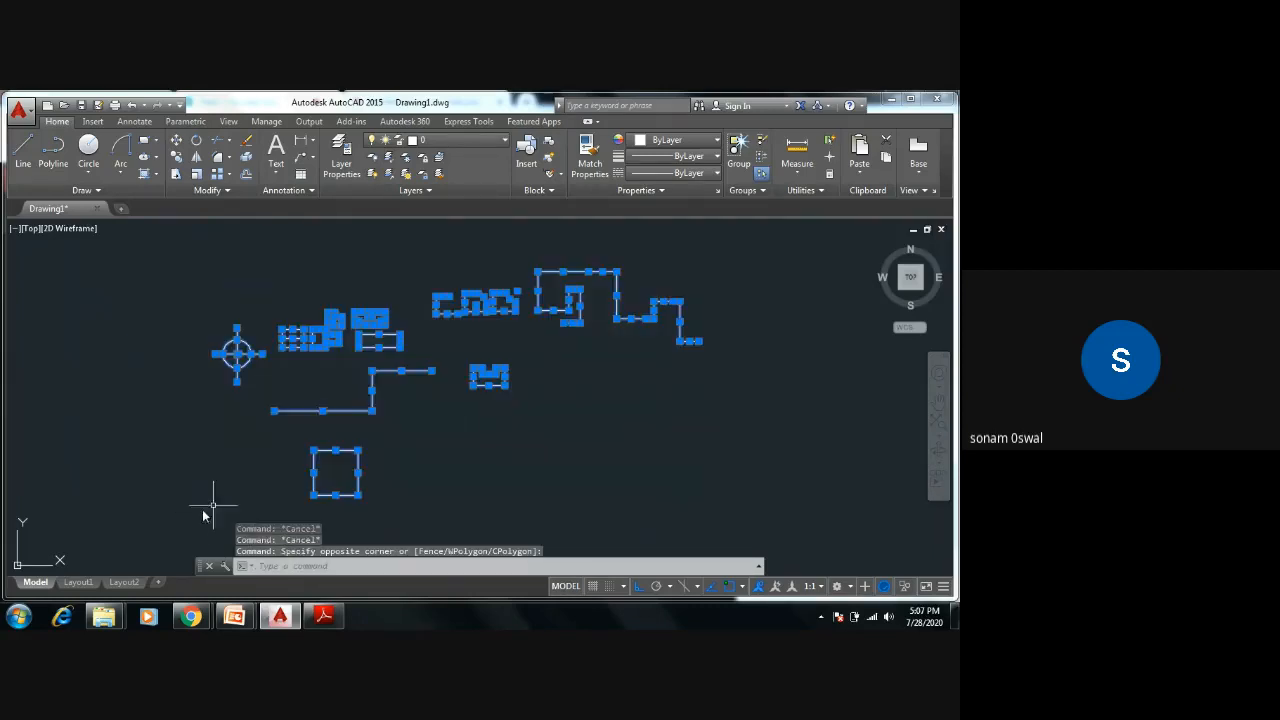
key("Escape")
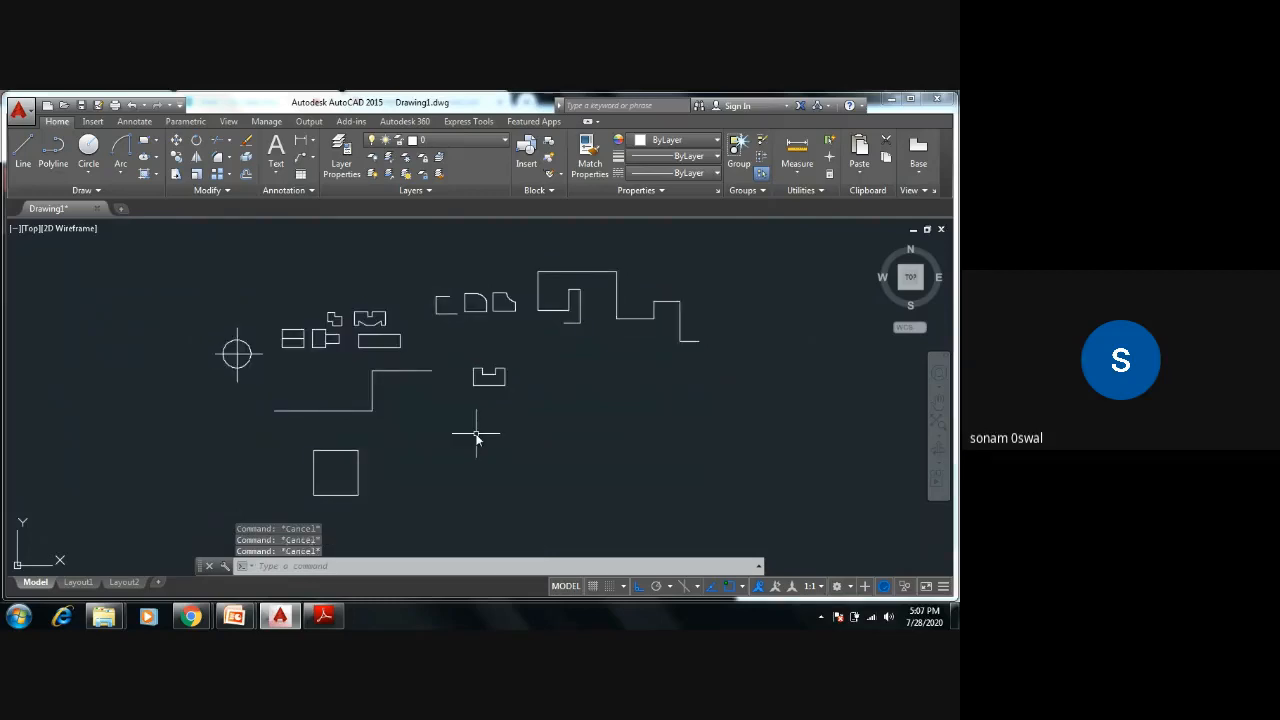
Step: Window-select the figures above the square, leaving out the long stepped profile, and clear the selection
mouse_move(479, 440)
middle_mouse_down()
mouse_move(497, 443)
mouse_move(520, 409)
middle_mouse_up()
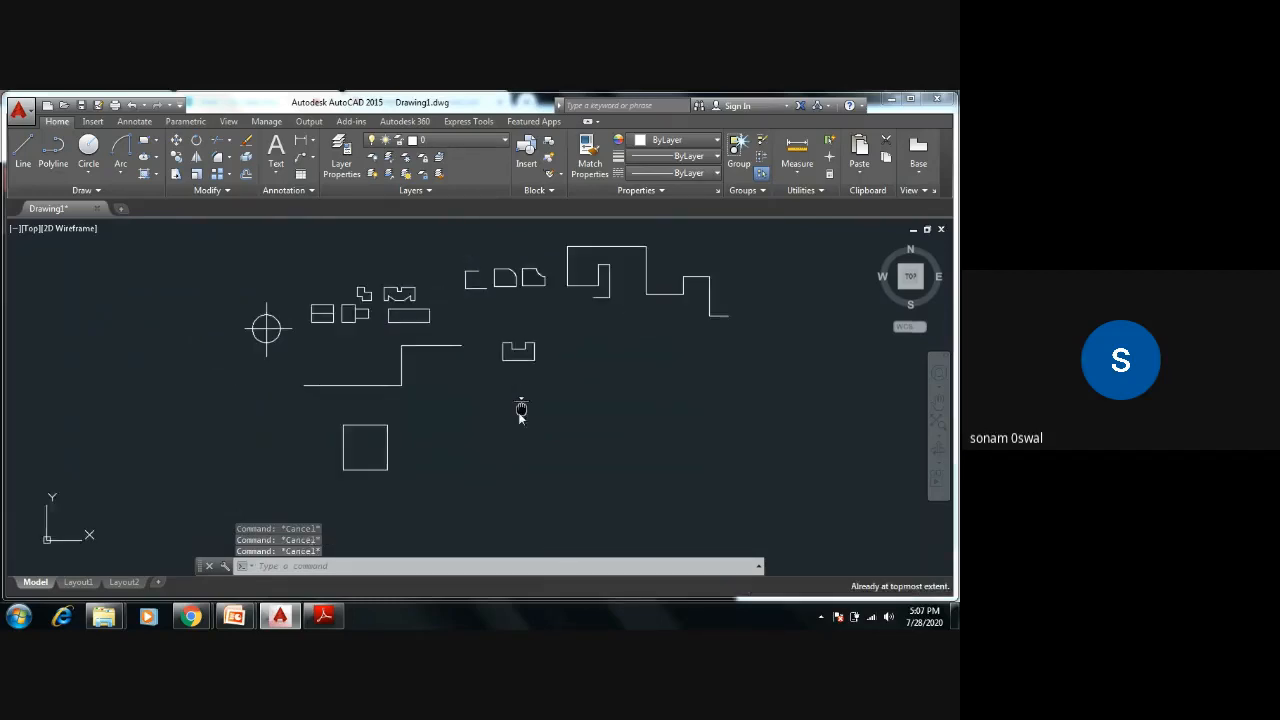
left_click(233, 256)
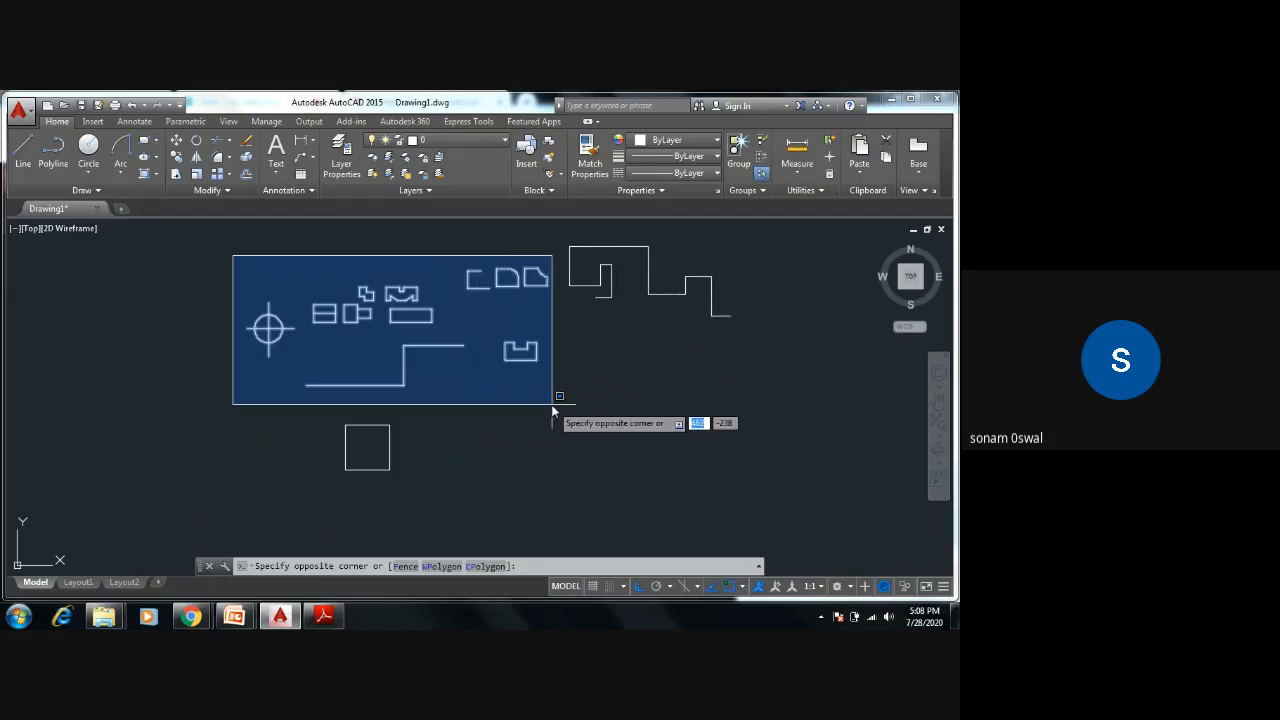
left_click(552, 405)
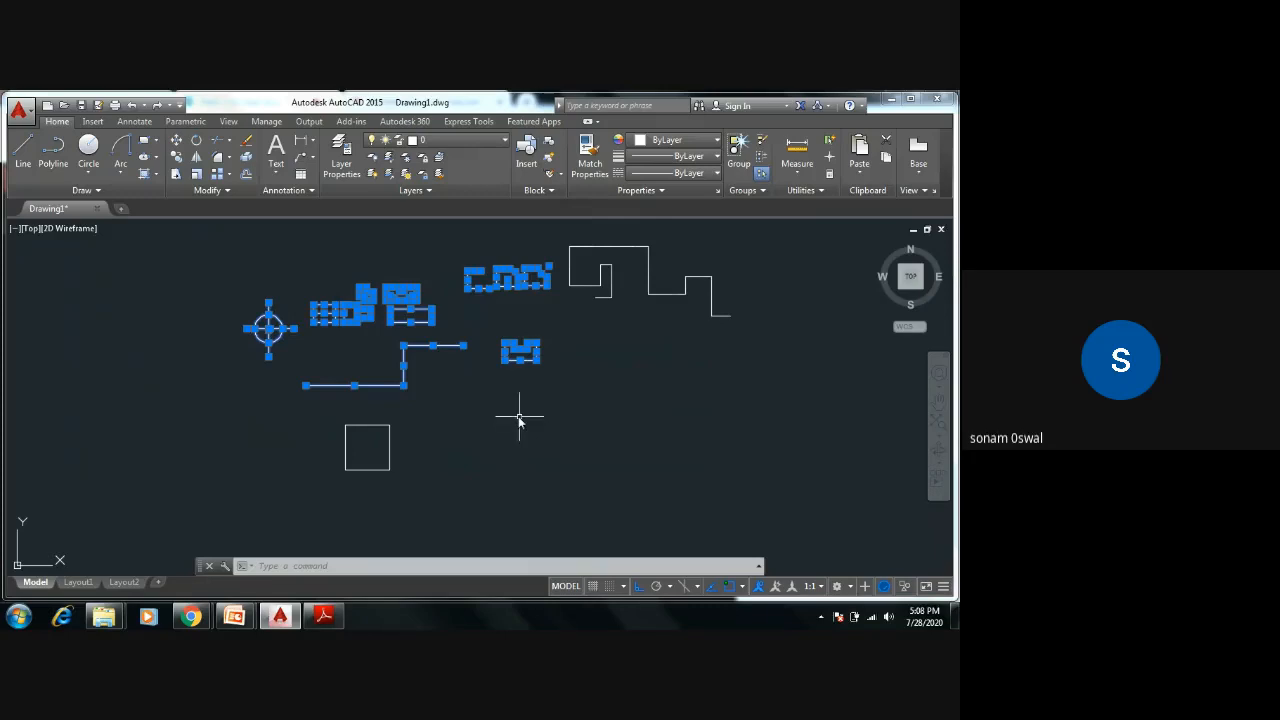
key("Escape")
key("Escape")
key("Escape")
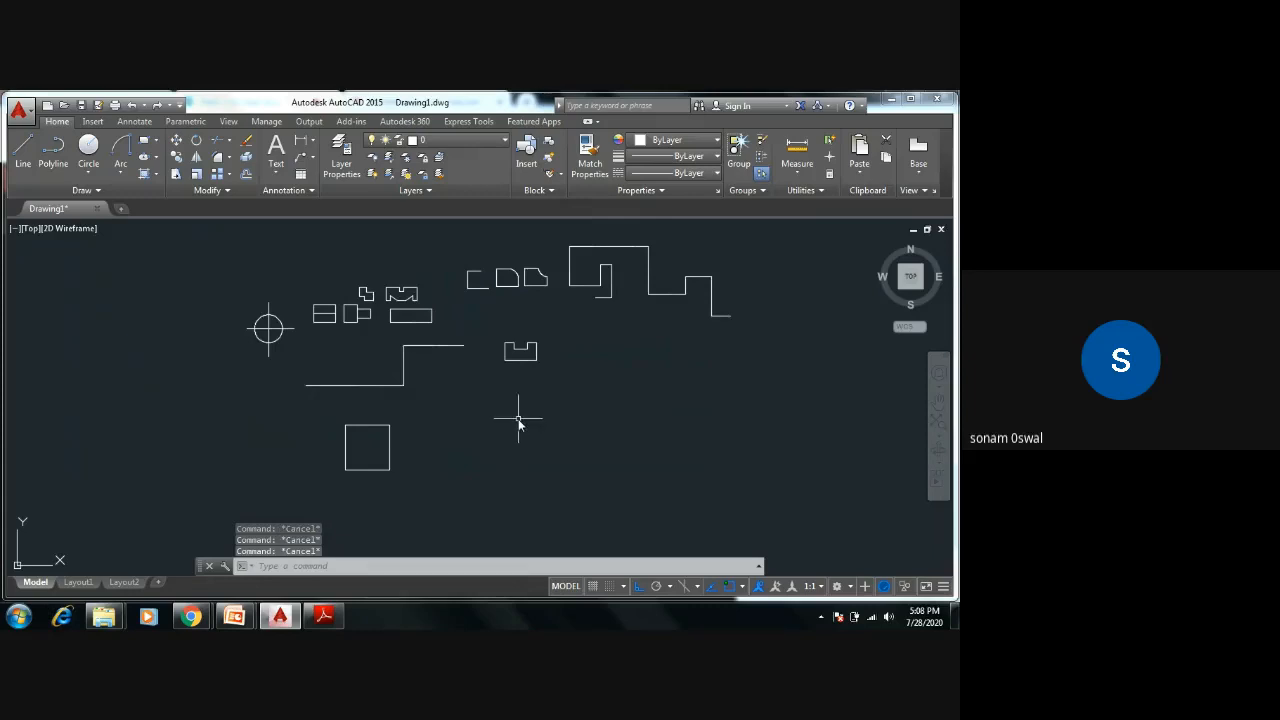
Step: Fit the whole drawing in view with the All option of the Zoom command, and centre the figures
scroll(533, 426, "down", 2)
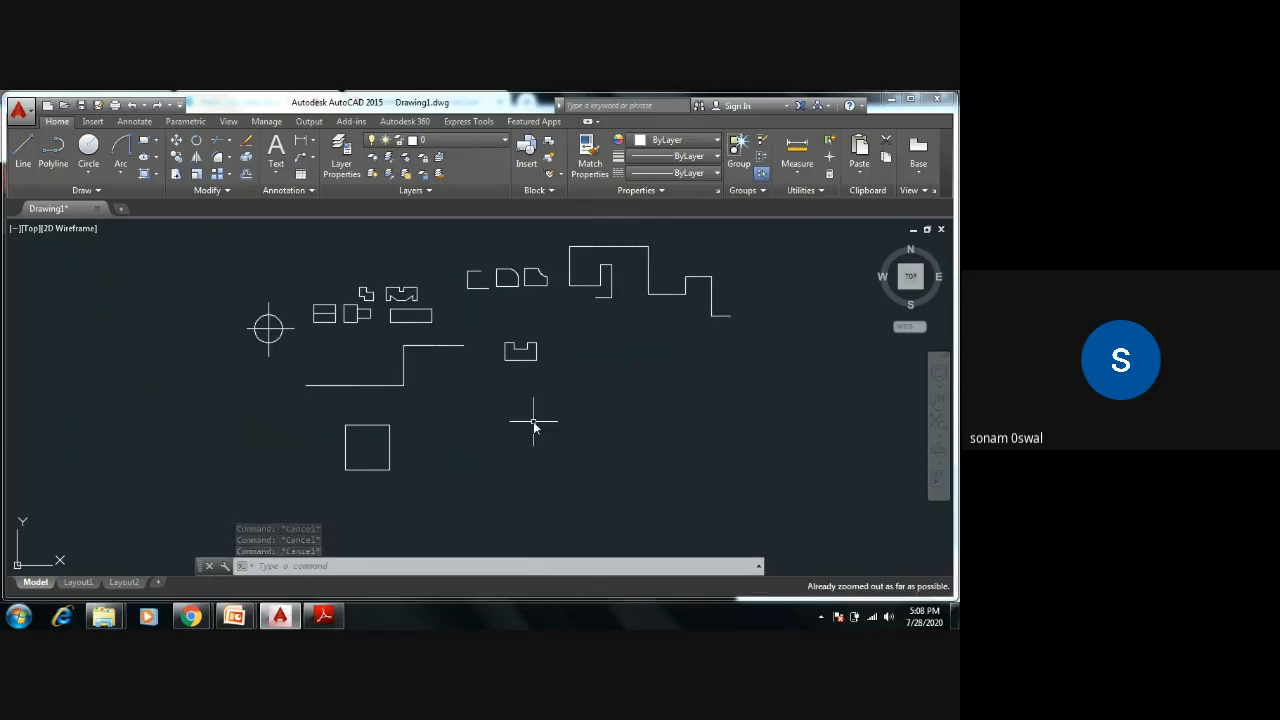
mouse_move(533, 426)
middle_mouse_down()
mouse_move(480, 457)
mouse_move(477, 426)
mouse_move(549, 409)
mouse_move(421, 435)
mouse_move(485, 452)
middle_mouse_up()
scroll(515, 438, "up", 7)
scroll(515, 438, "down", 8)
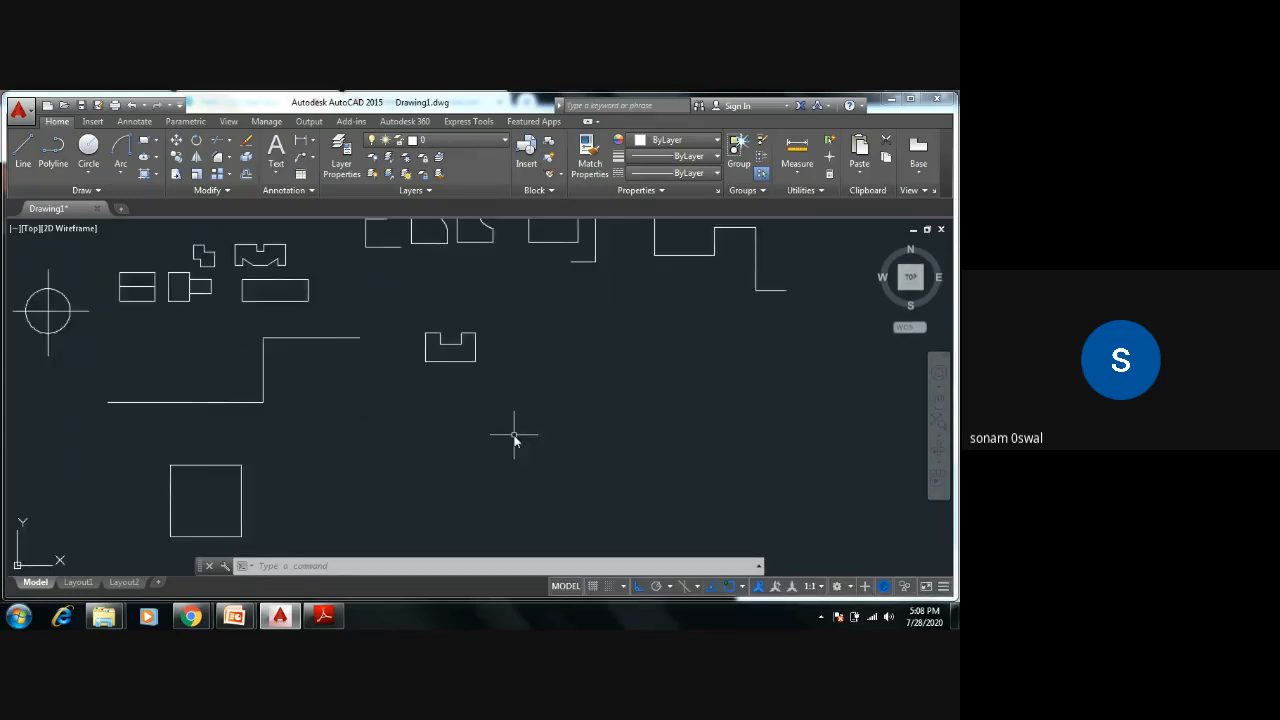
scroll(515, 441, "up", 4)
scroll(514, 440, "down", 5)
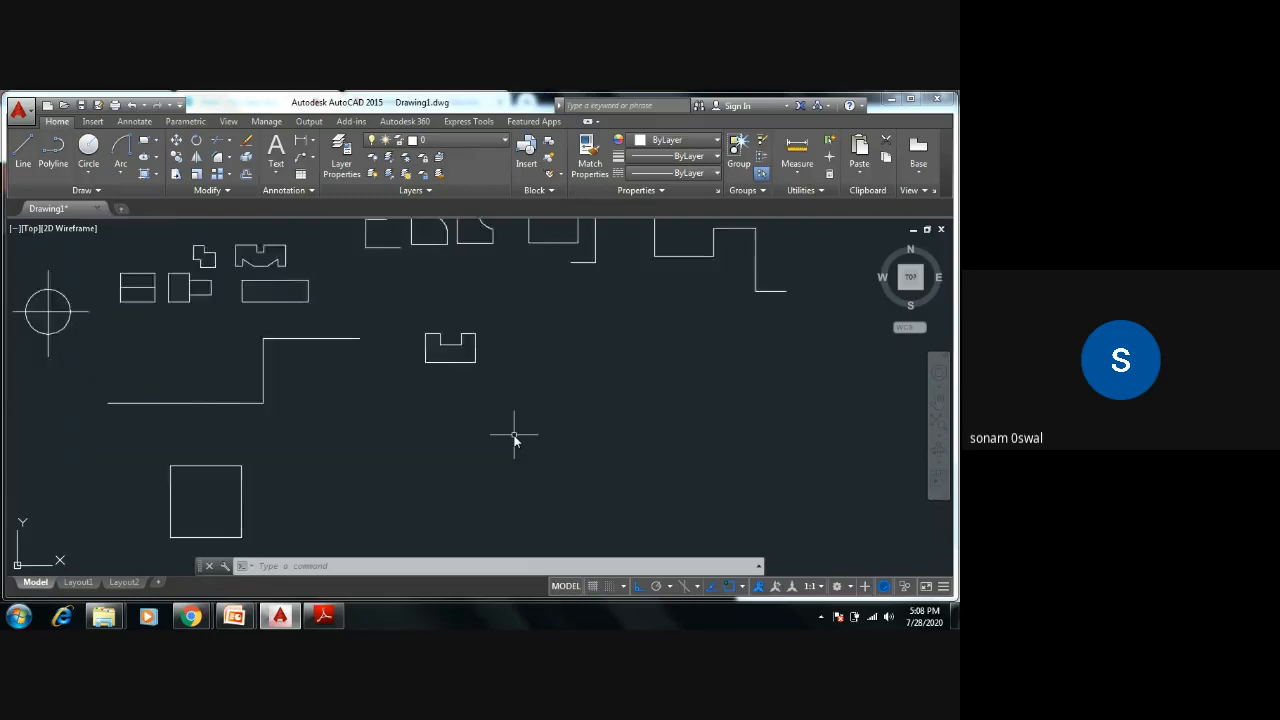
type("z")
key("Return")
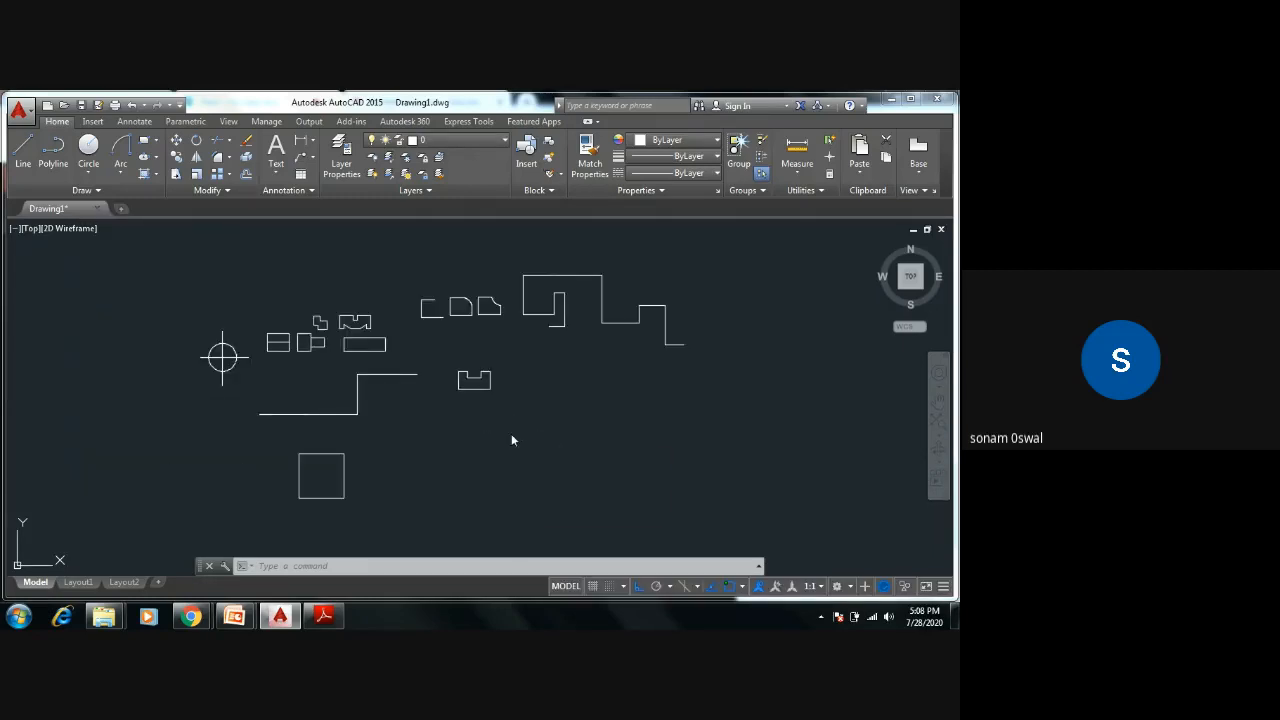
type("a")
key("Return")
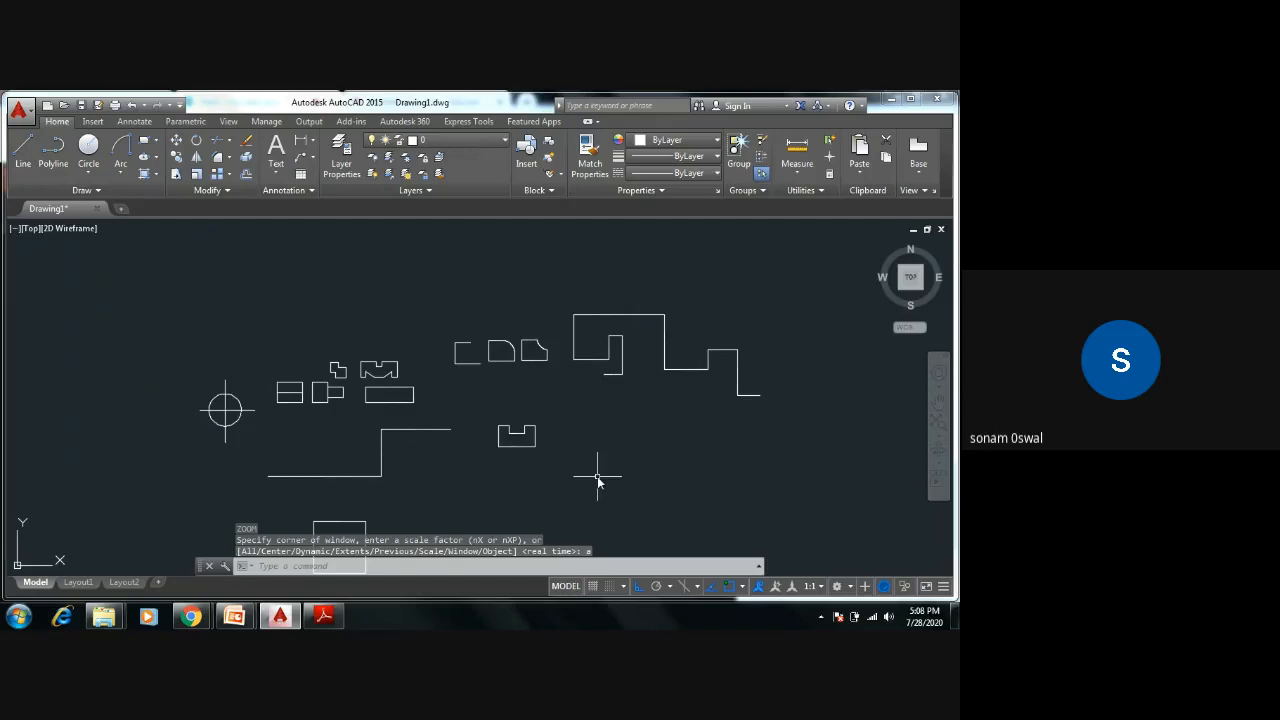
key("Escape")
key("Escape")
key("Escape")
scroll(597, 480, "down", 2)
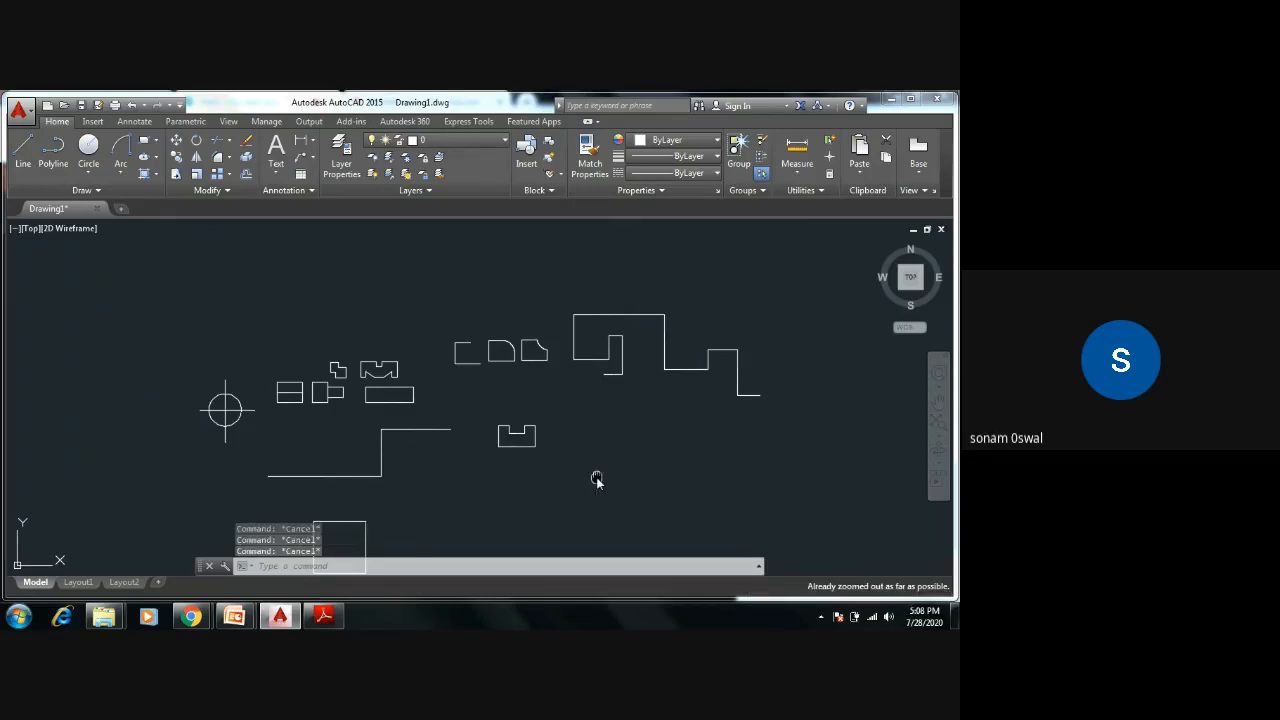
mouse_move(597, 480)
middle_mouse_down()
mouse_move(603, 346)
mouse_move(649, 406)
middle_mouse_up()
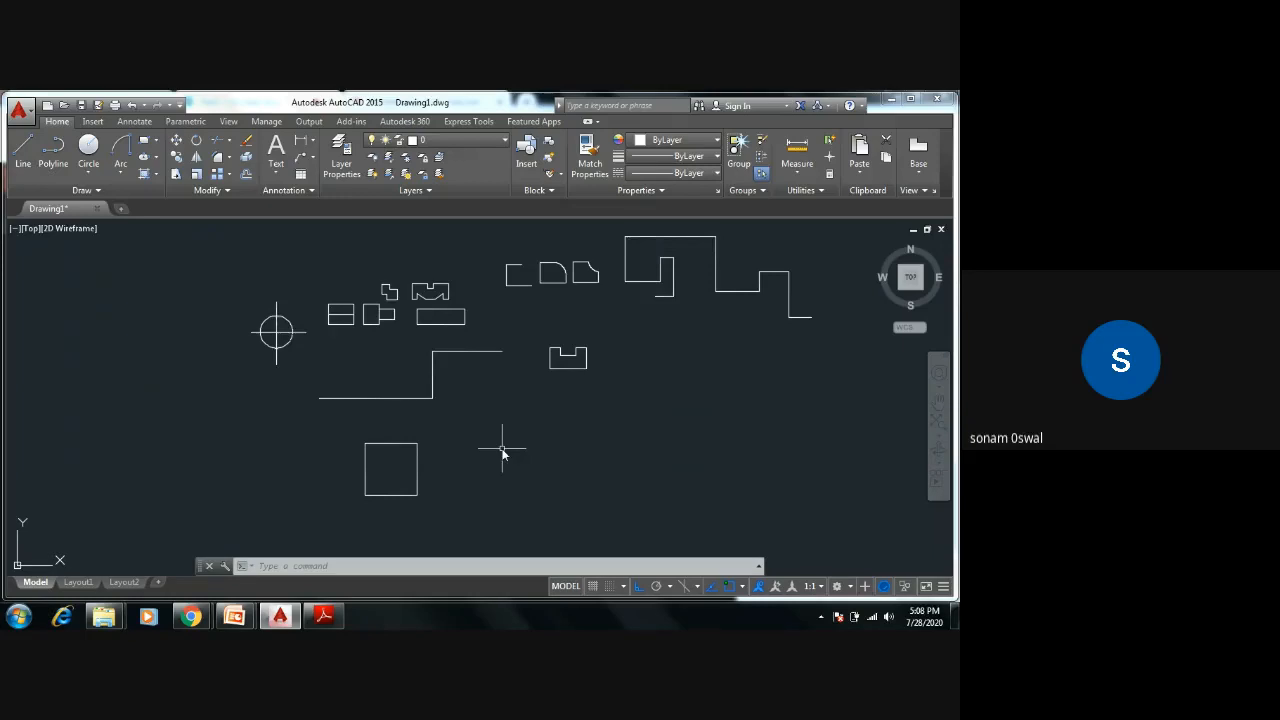
type("z")
key("Return")
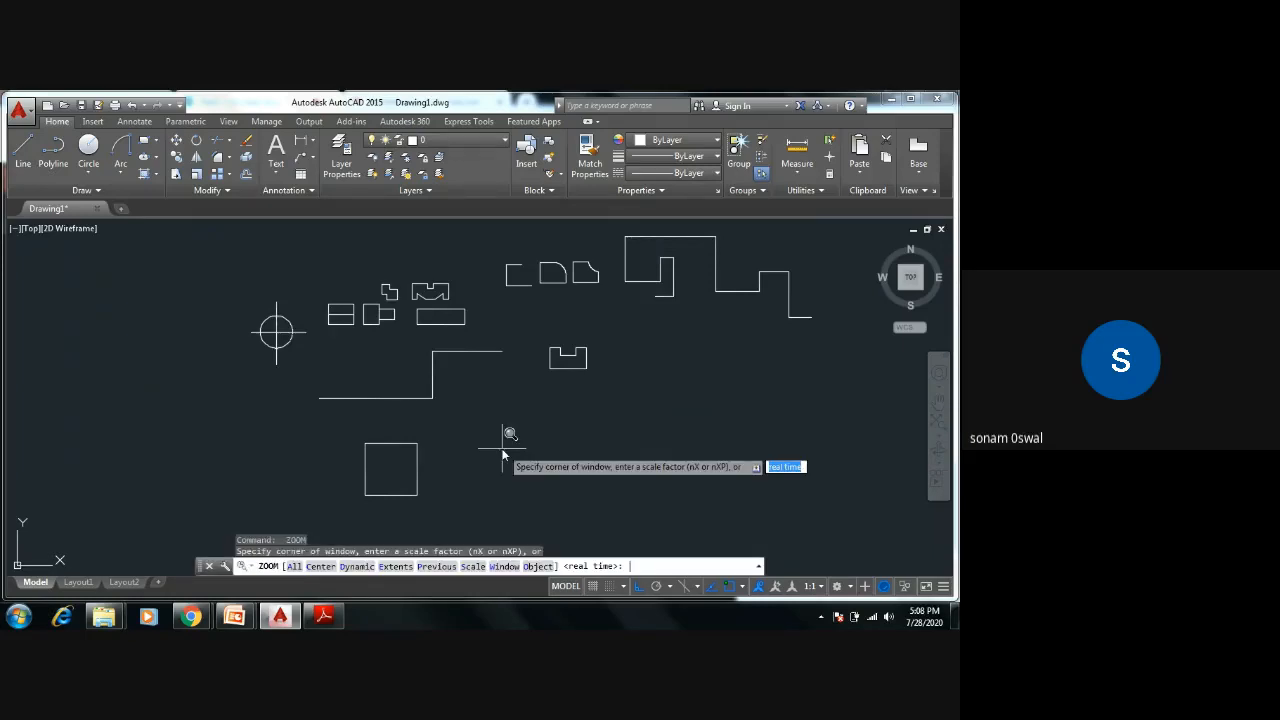
key("Escape")
key("Escape")
key("Escape")
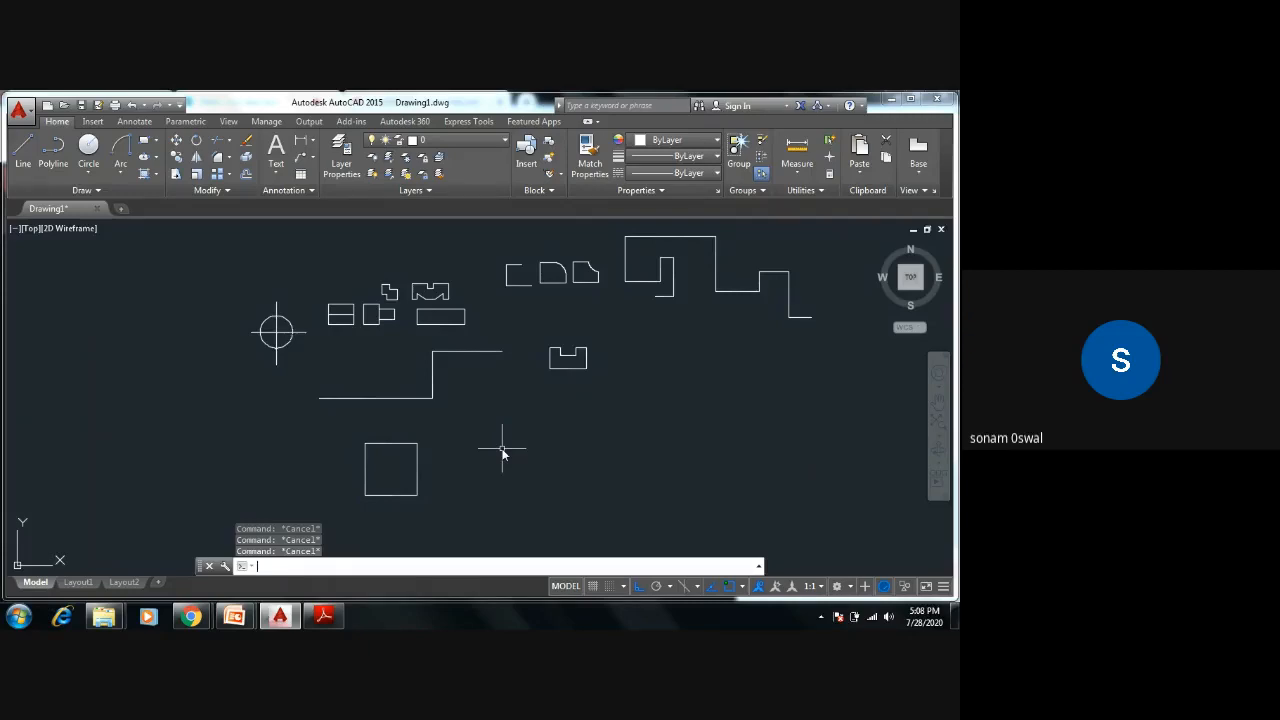
scroll(499, 395, "down", 2)
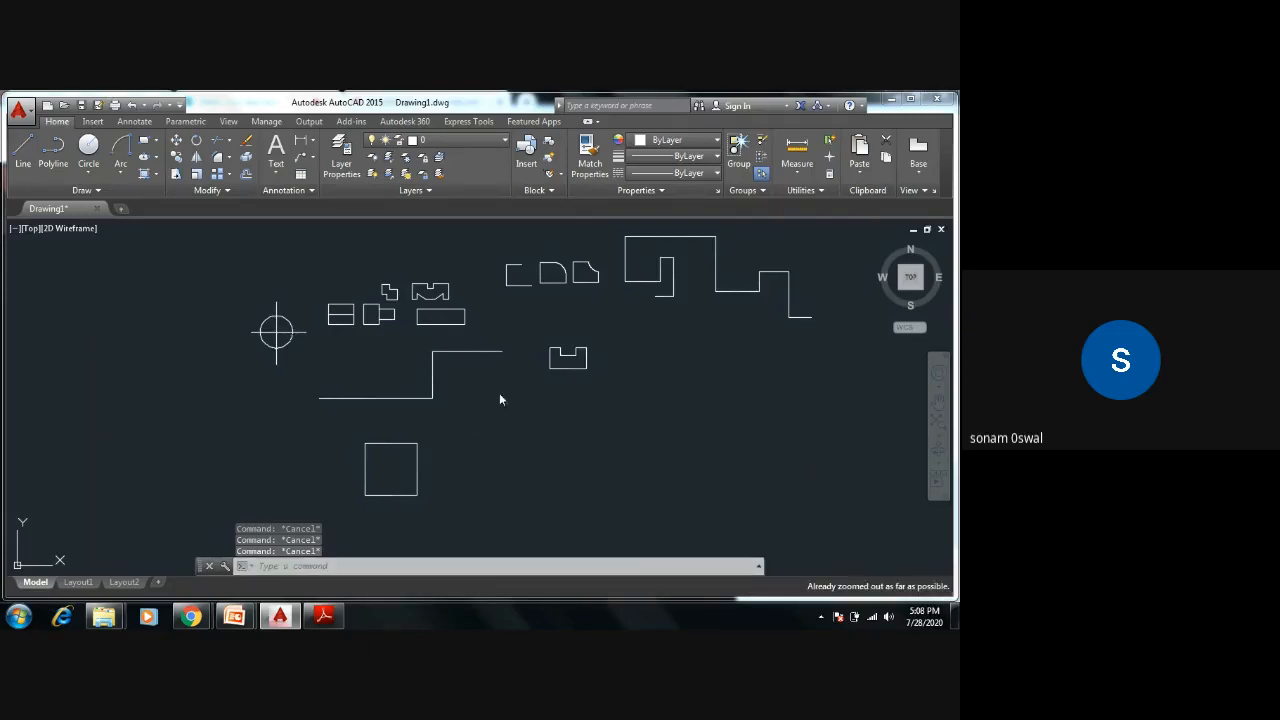
mouse_move(547, 432)
middle_mouse_down()
mouse_move(663, 391)
mouse_move(517, 463)
mouse_move(543, 385)
mouse_move(557, 450)
mouse_move(623, 449)
mouse_move(600, 450)
middle_mouse_up()
scroll(537, 380, "up", 2)
scroll(537, 380, "down", 2)
scroll(540, 392, "down", 1)
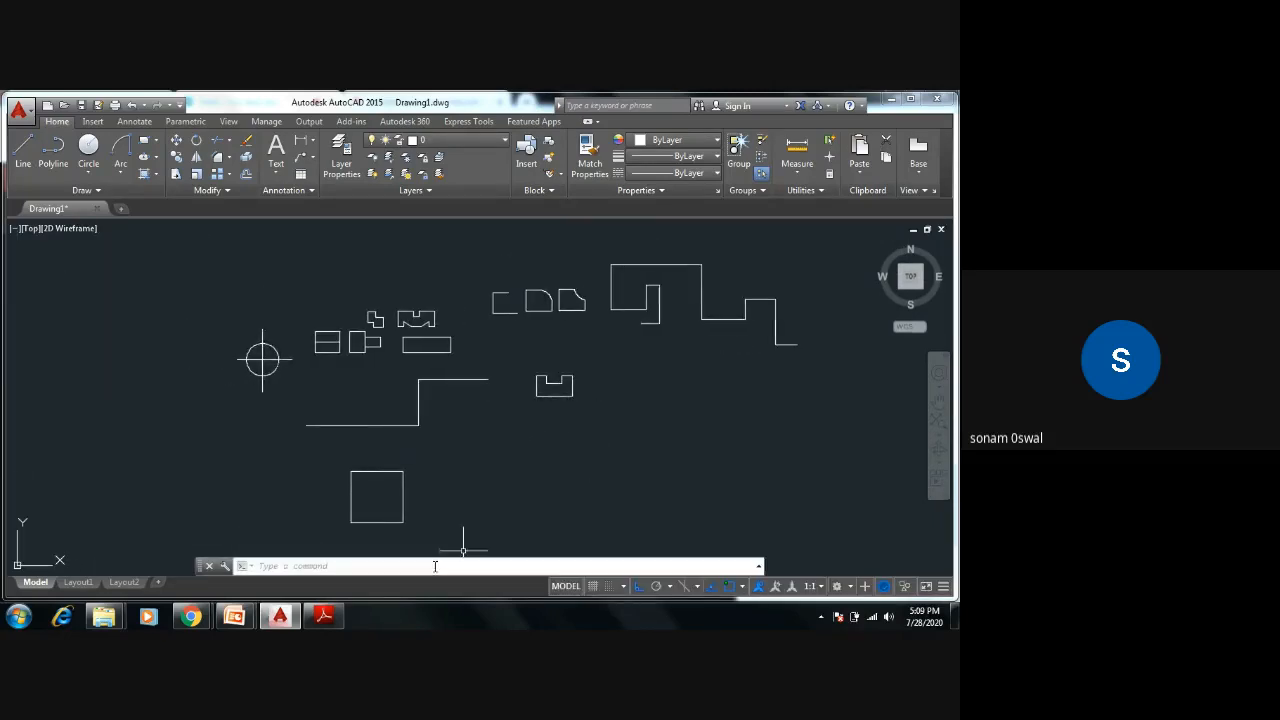
Step: Switch to the exercise book PDF in Adobe Reader and examine the dimensioned sketcher exercises on pages 5 to 9
left_click(340, 620)
scroll(345, 500, "up", 2)
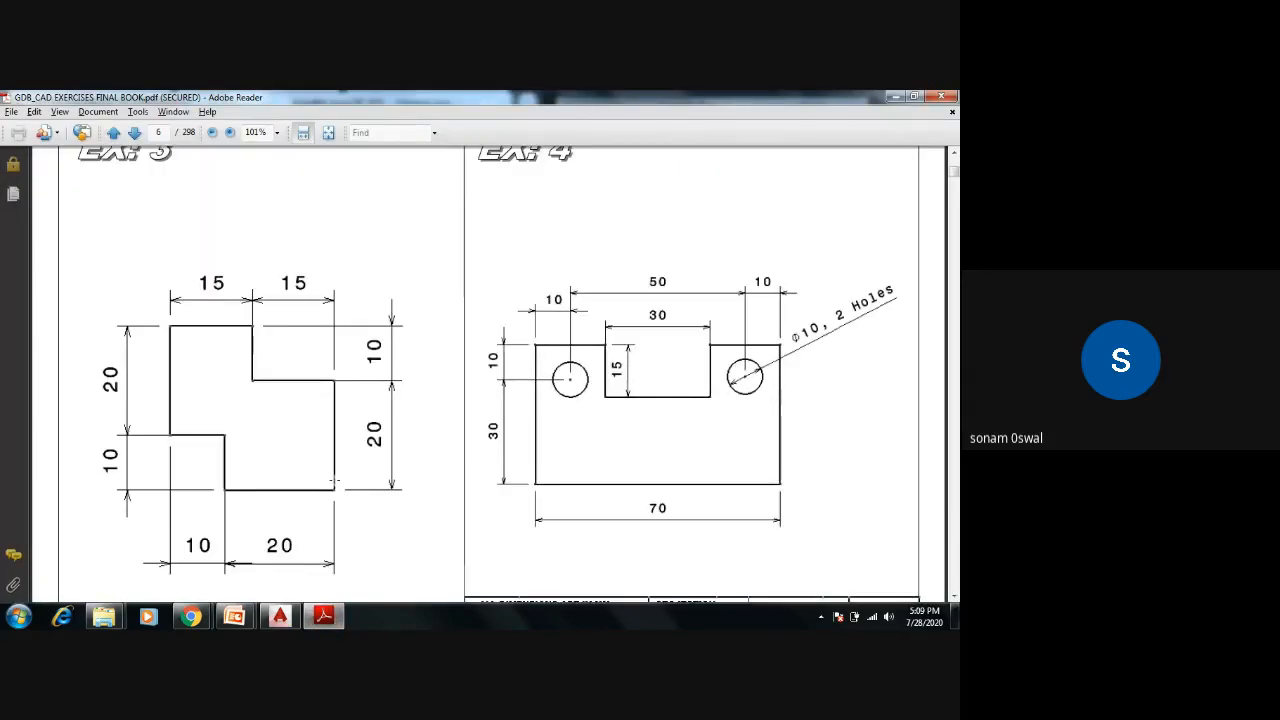
scroll(335, 482, "up", 8)
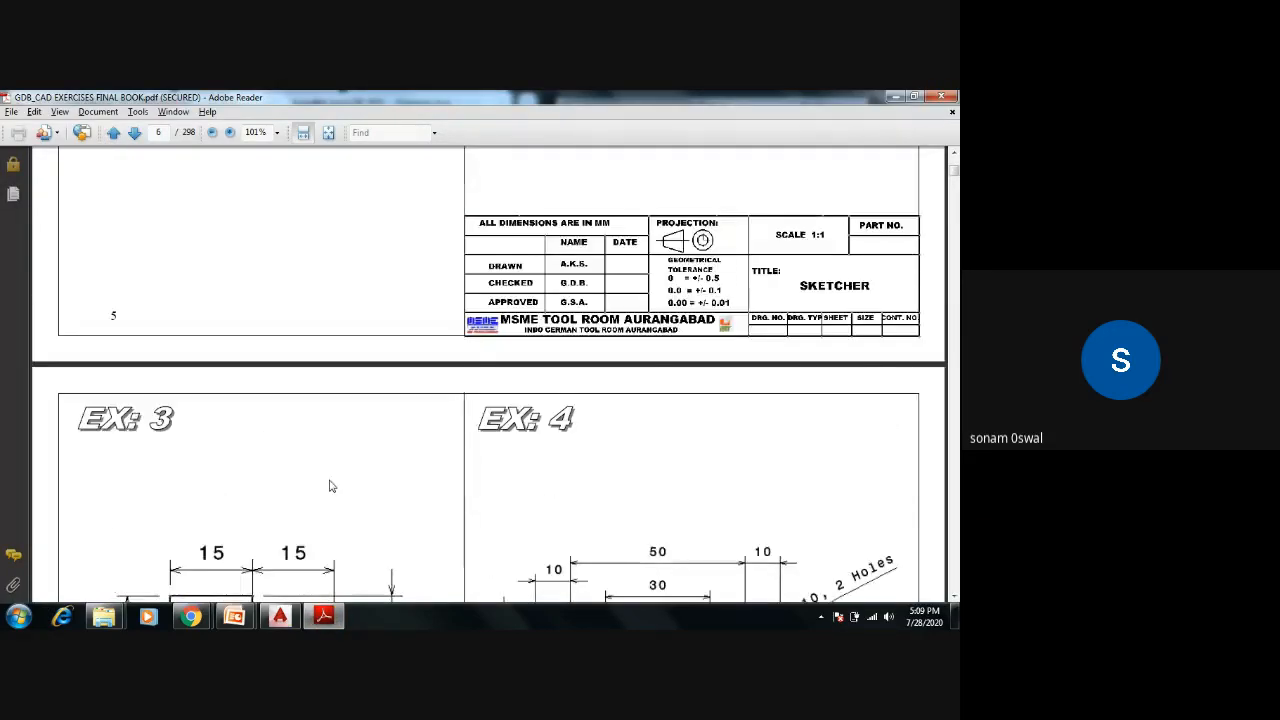
scroll(329, 484, "up", 4)
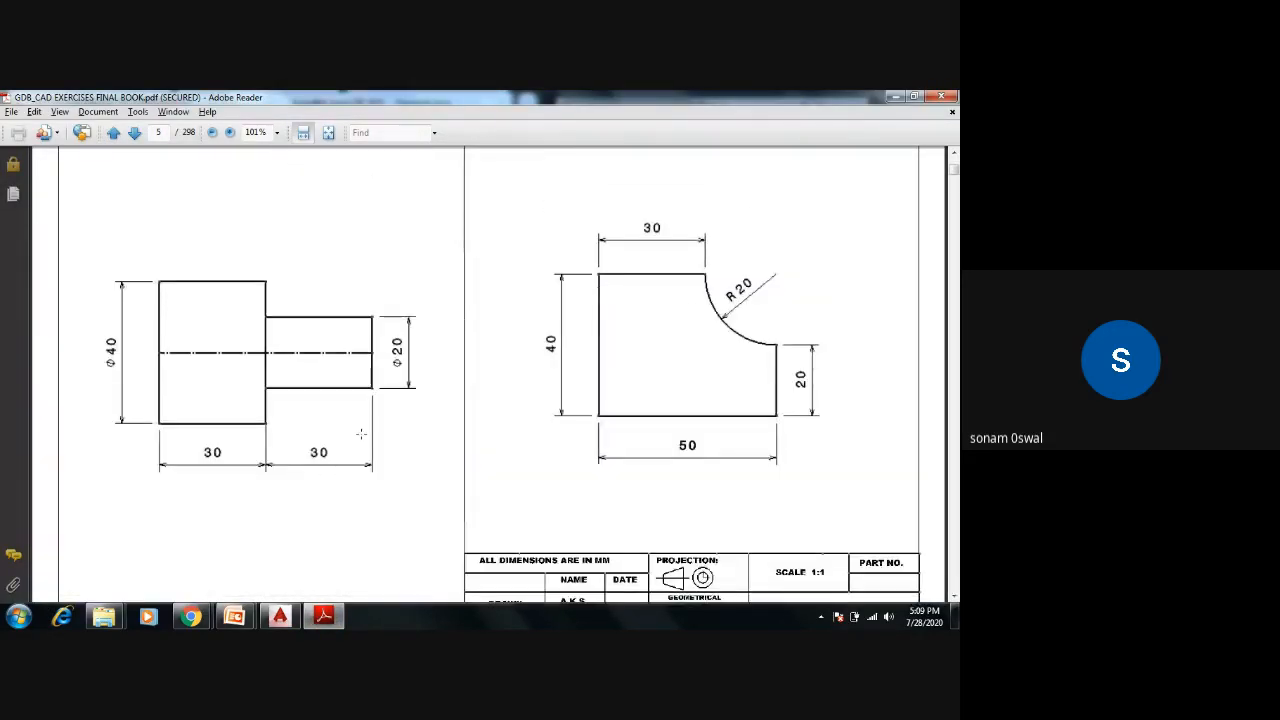
scroll(366, 436, "down", 2)
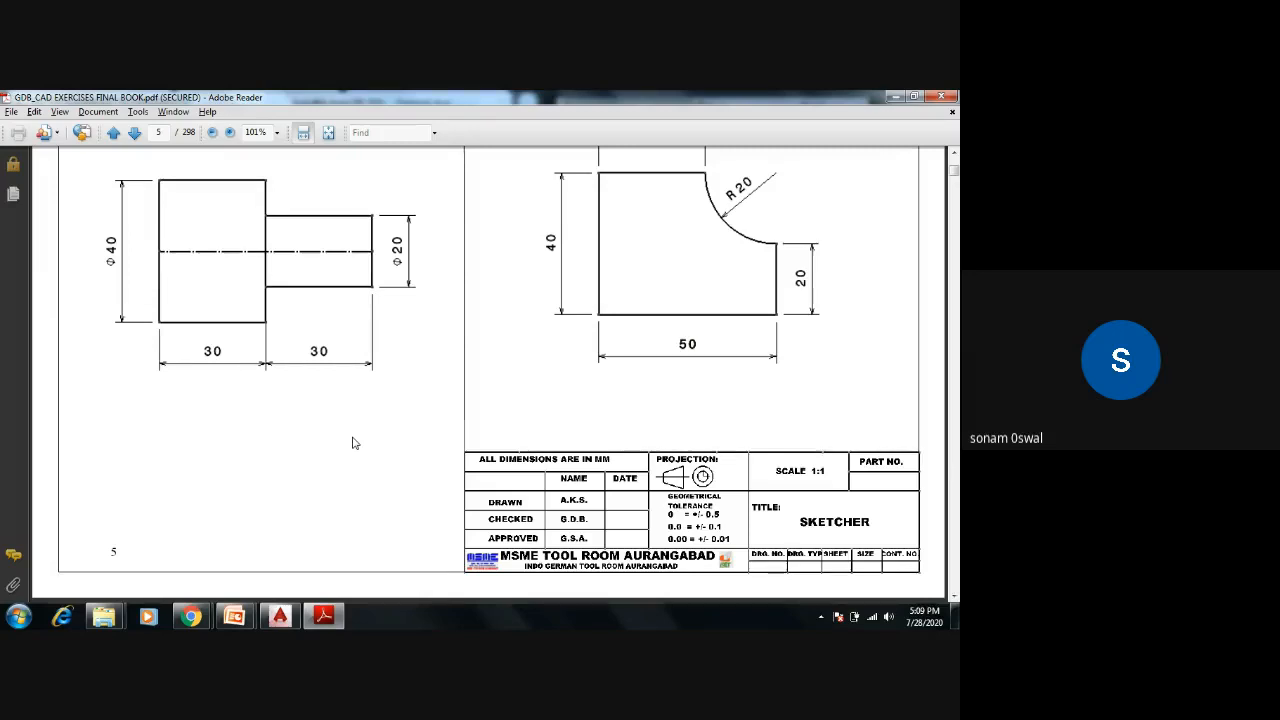
scroll(383, 429, "down", 5)
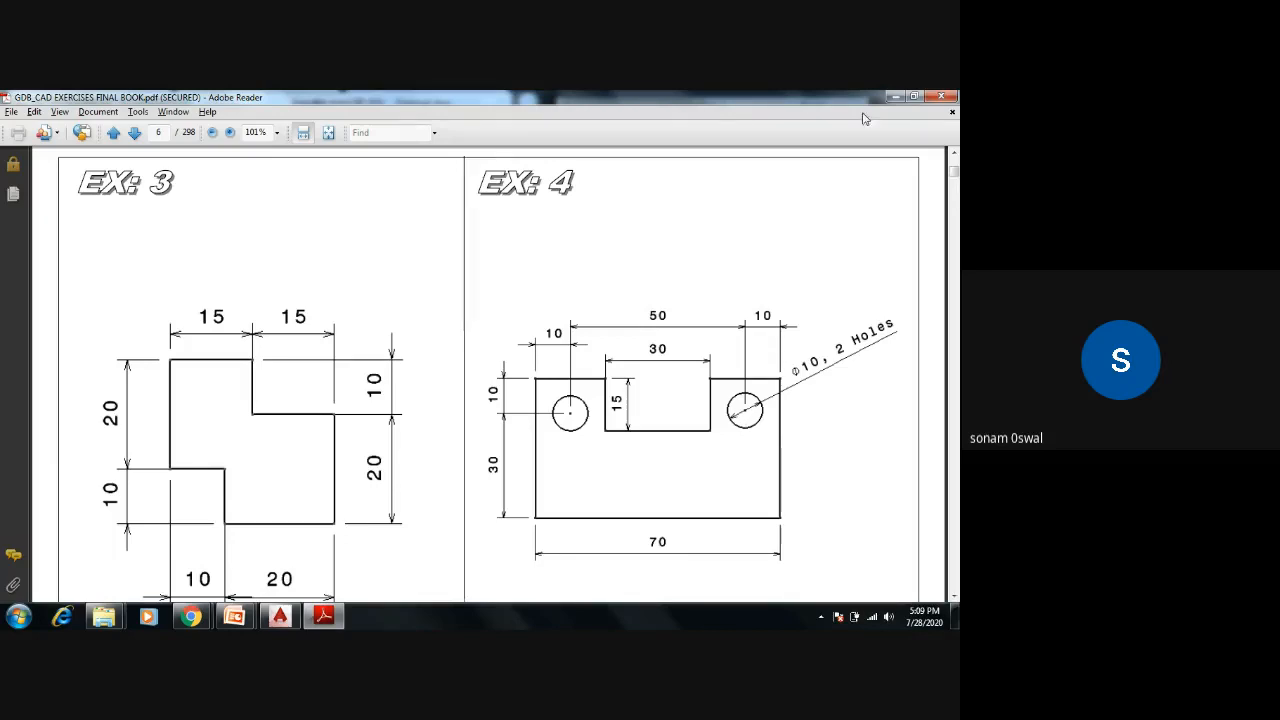
scroll(787, 325, "down", 1)
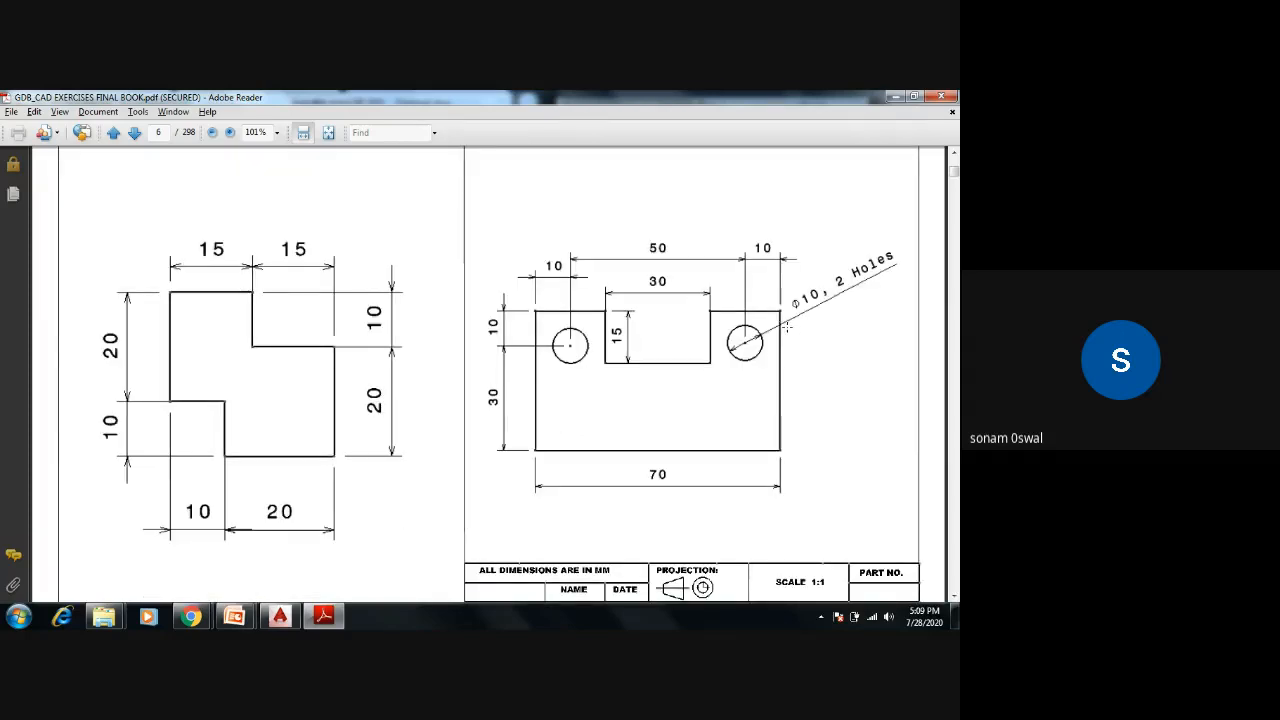
scroll(641, 293, "down", 2)
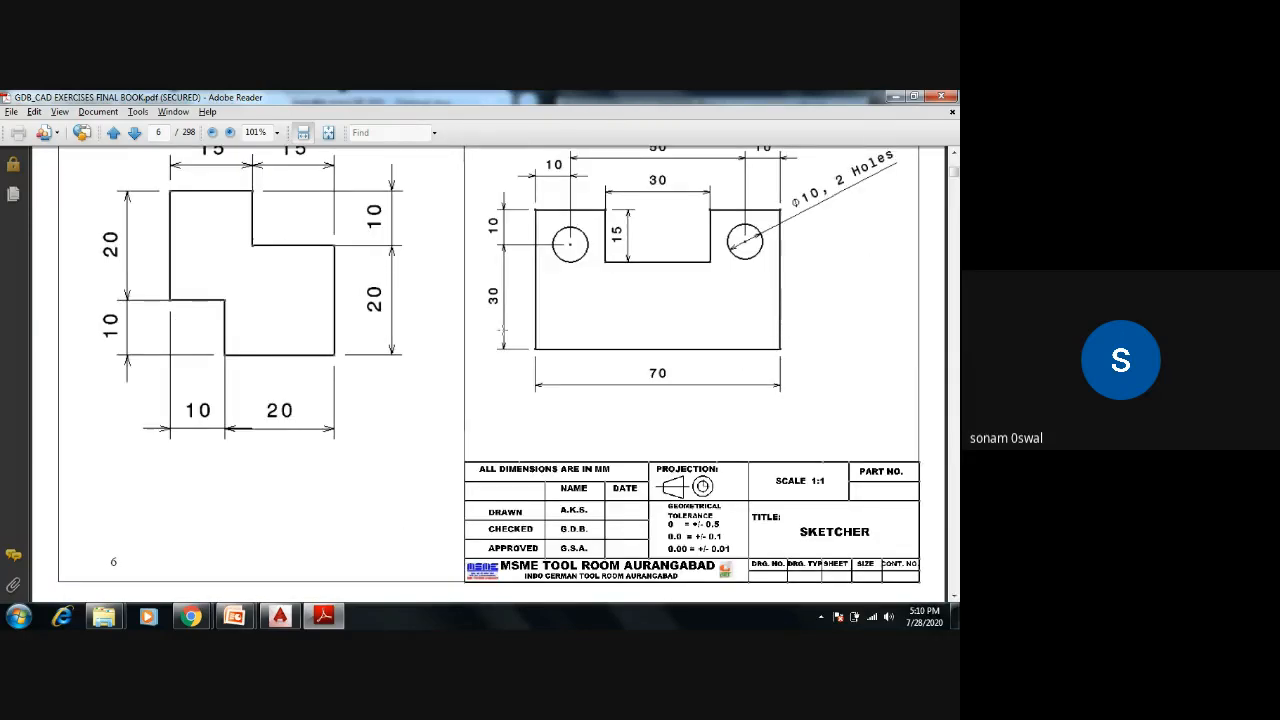
scroll(503, 330, "down", 3)
scroll(362, 316, "up", 3)
scroll(370, 328, "down", 9)
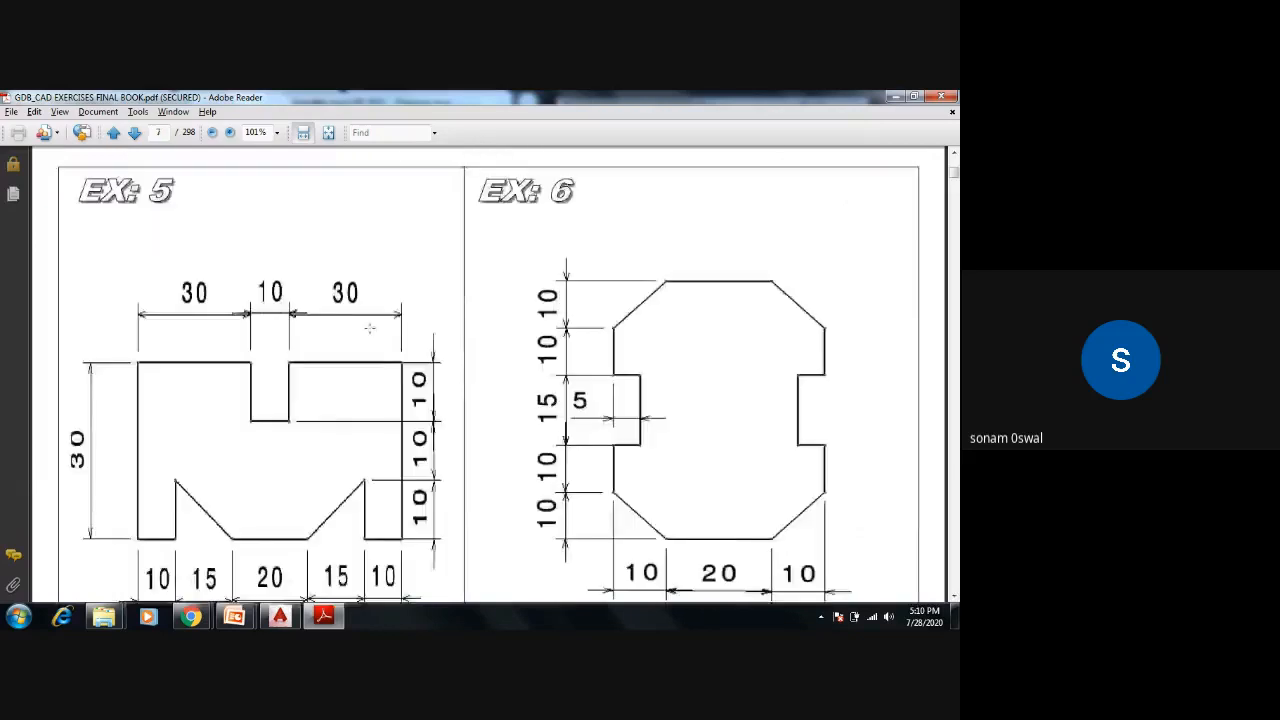
scroll(370, 328, "down", 20)
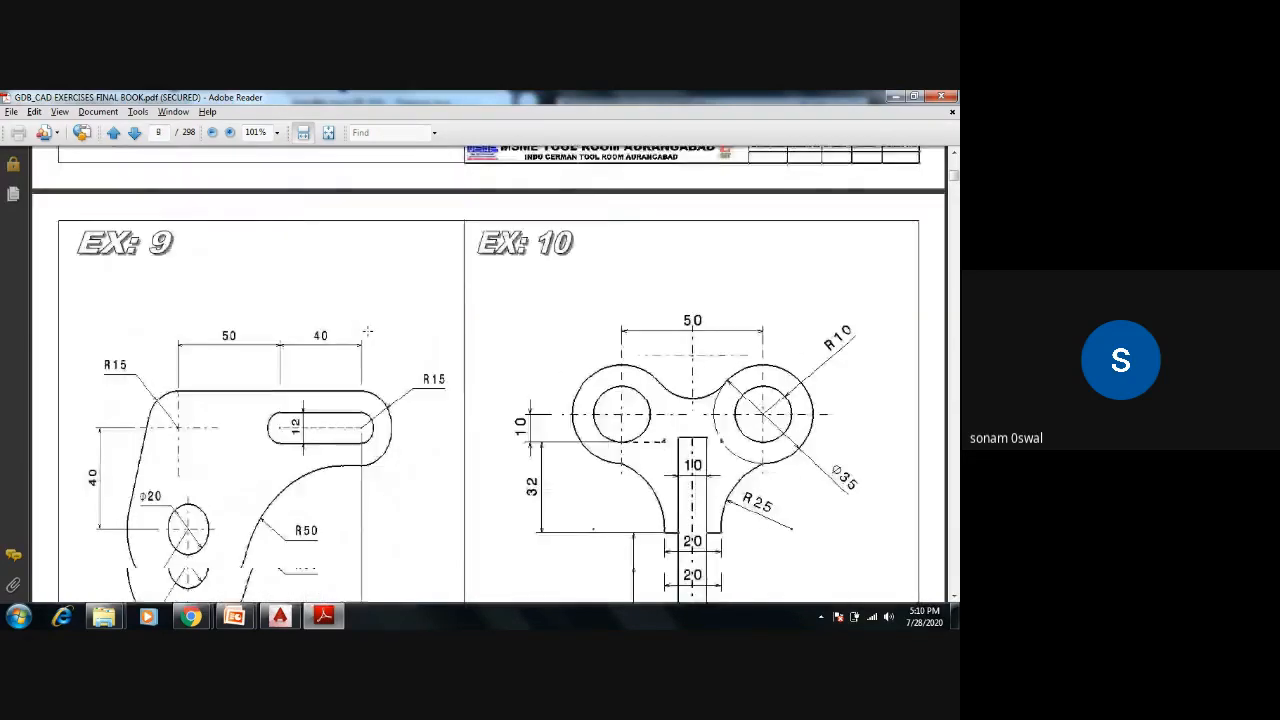
scroll(367, 331, "down", 10)
scroll(363, 334, "up", 8)
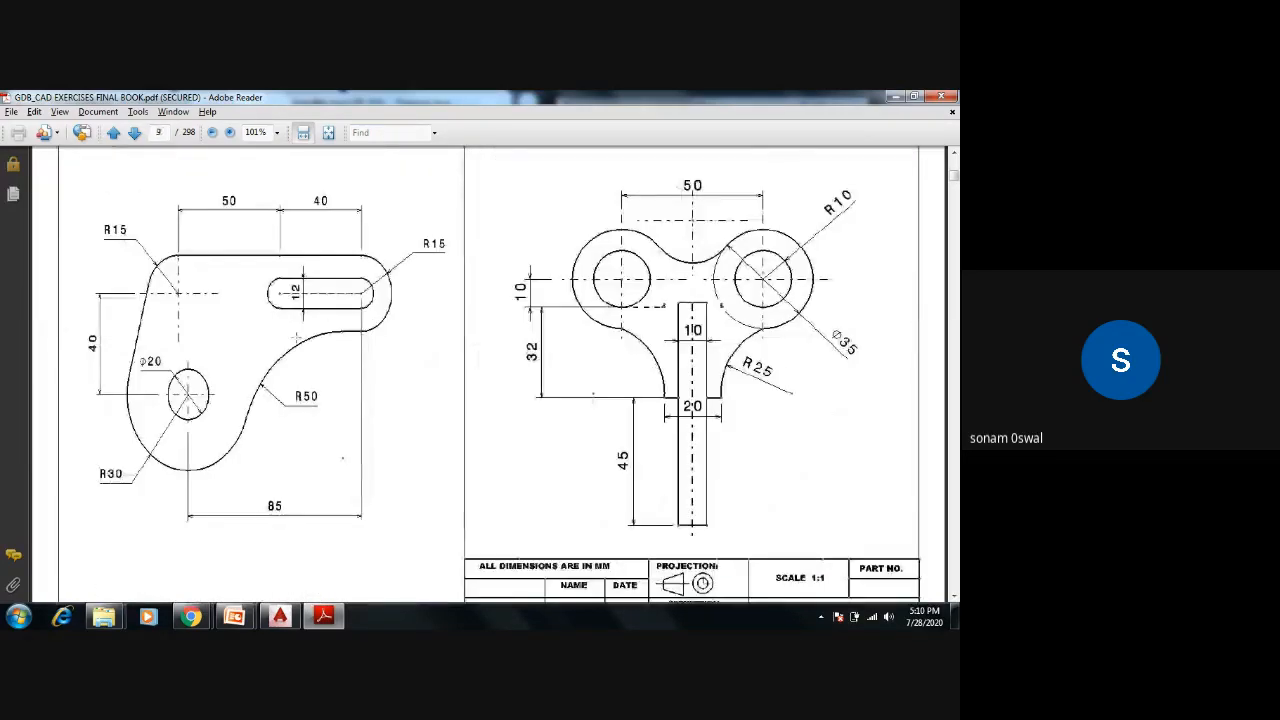